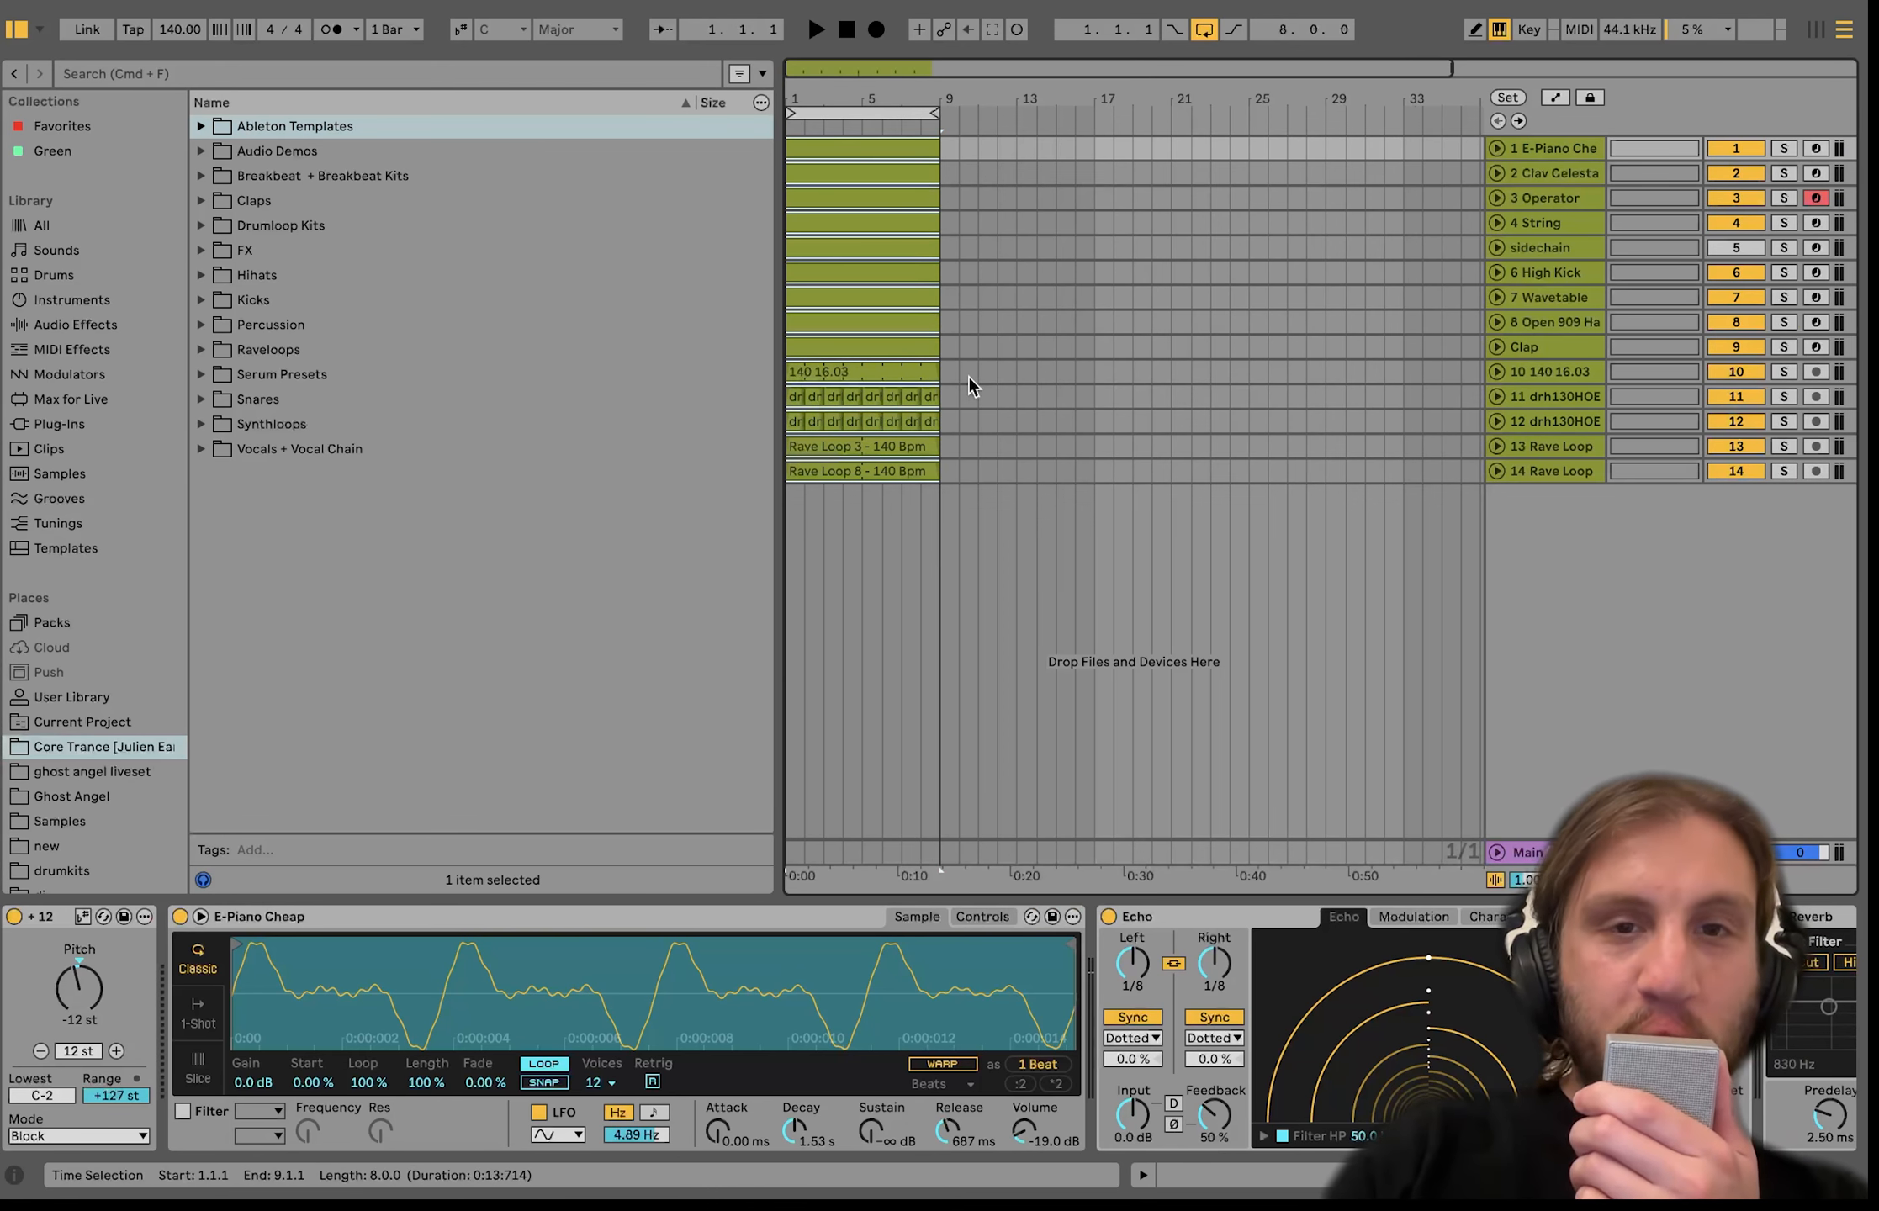
Move the eight-bar loop on all tracks from bar 1 to bar 65.
key("Delete")
key("minus")
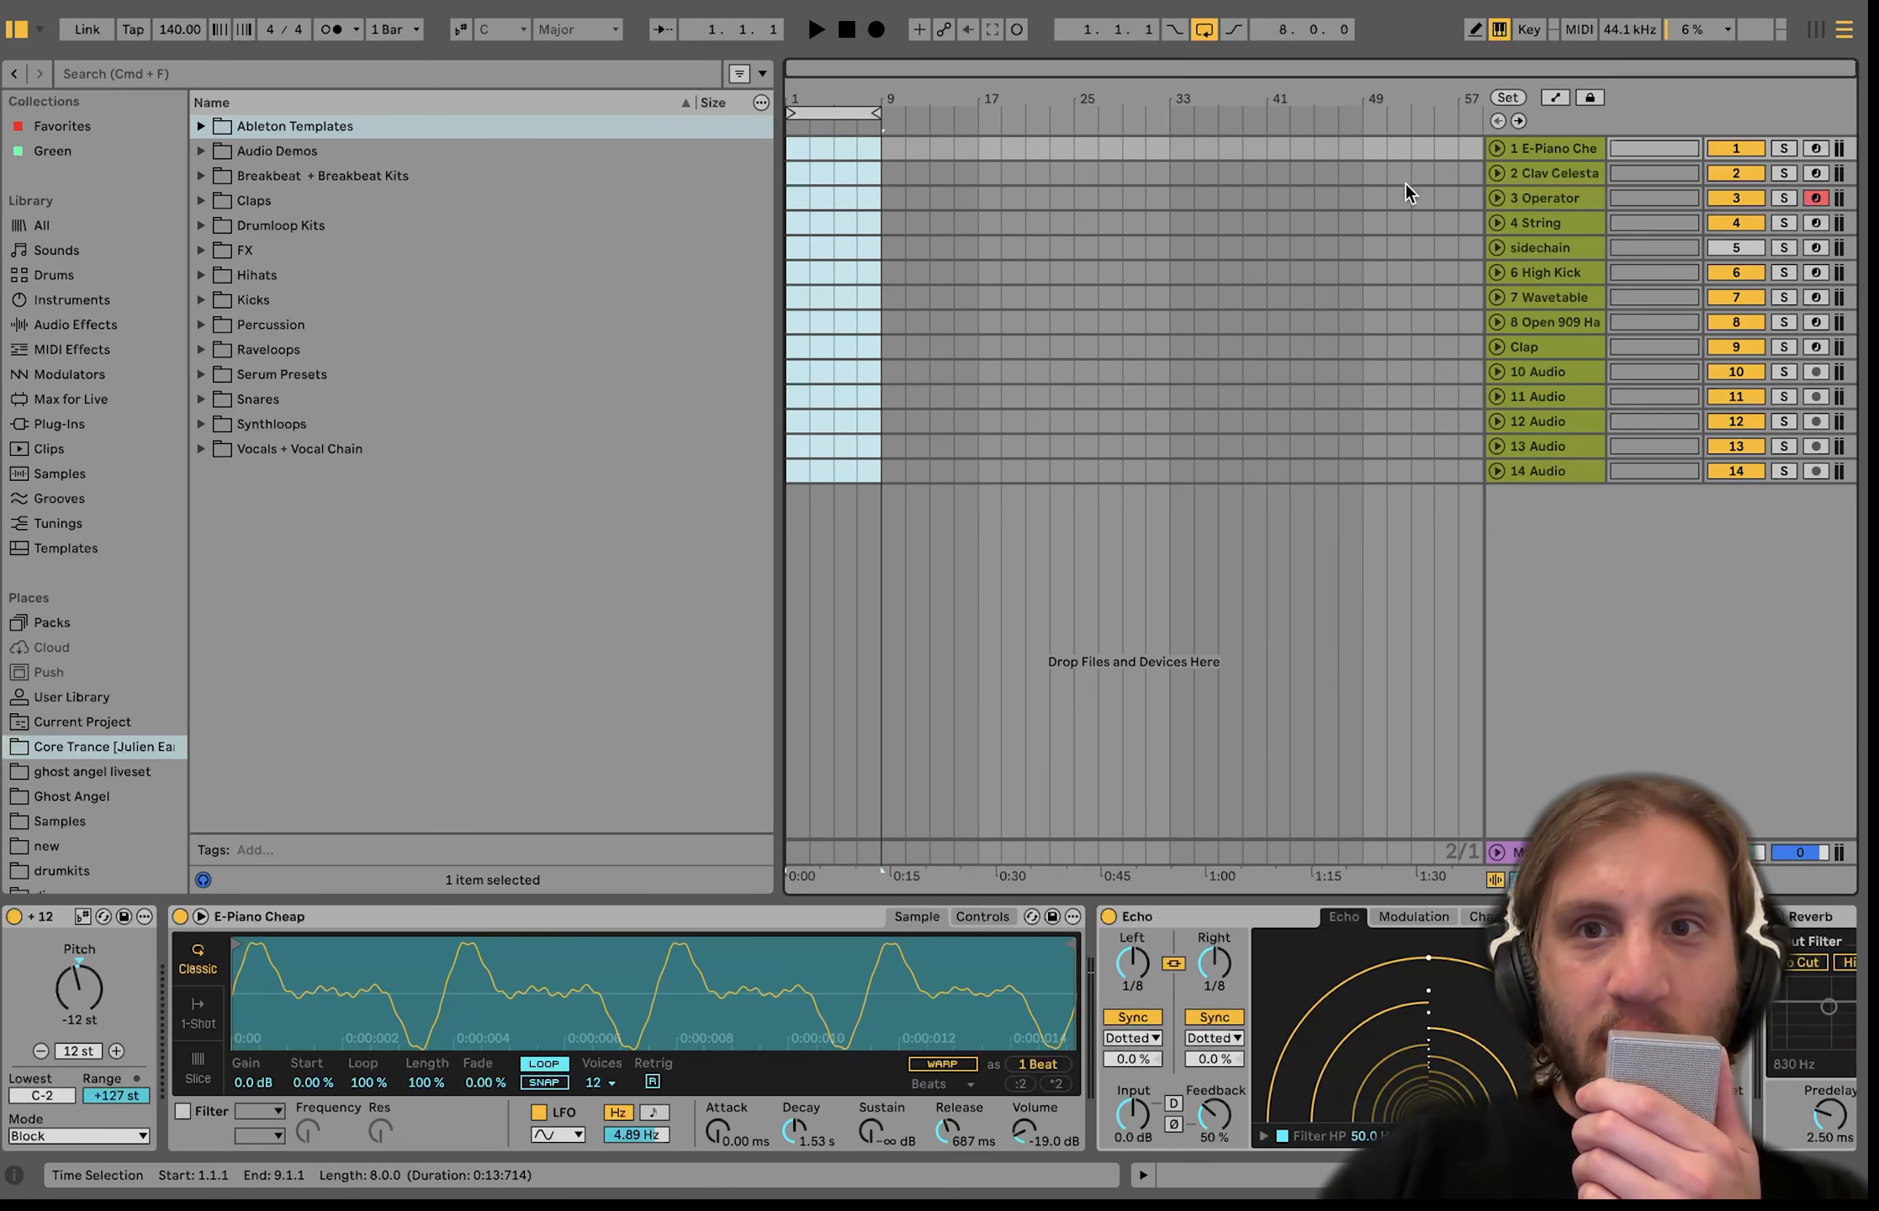
left_click_drag(1450, 152, 1578, 153)
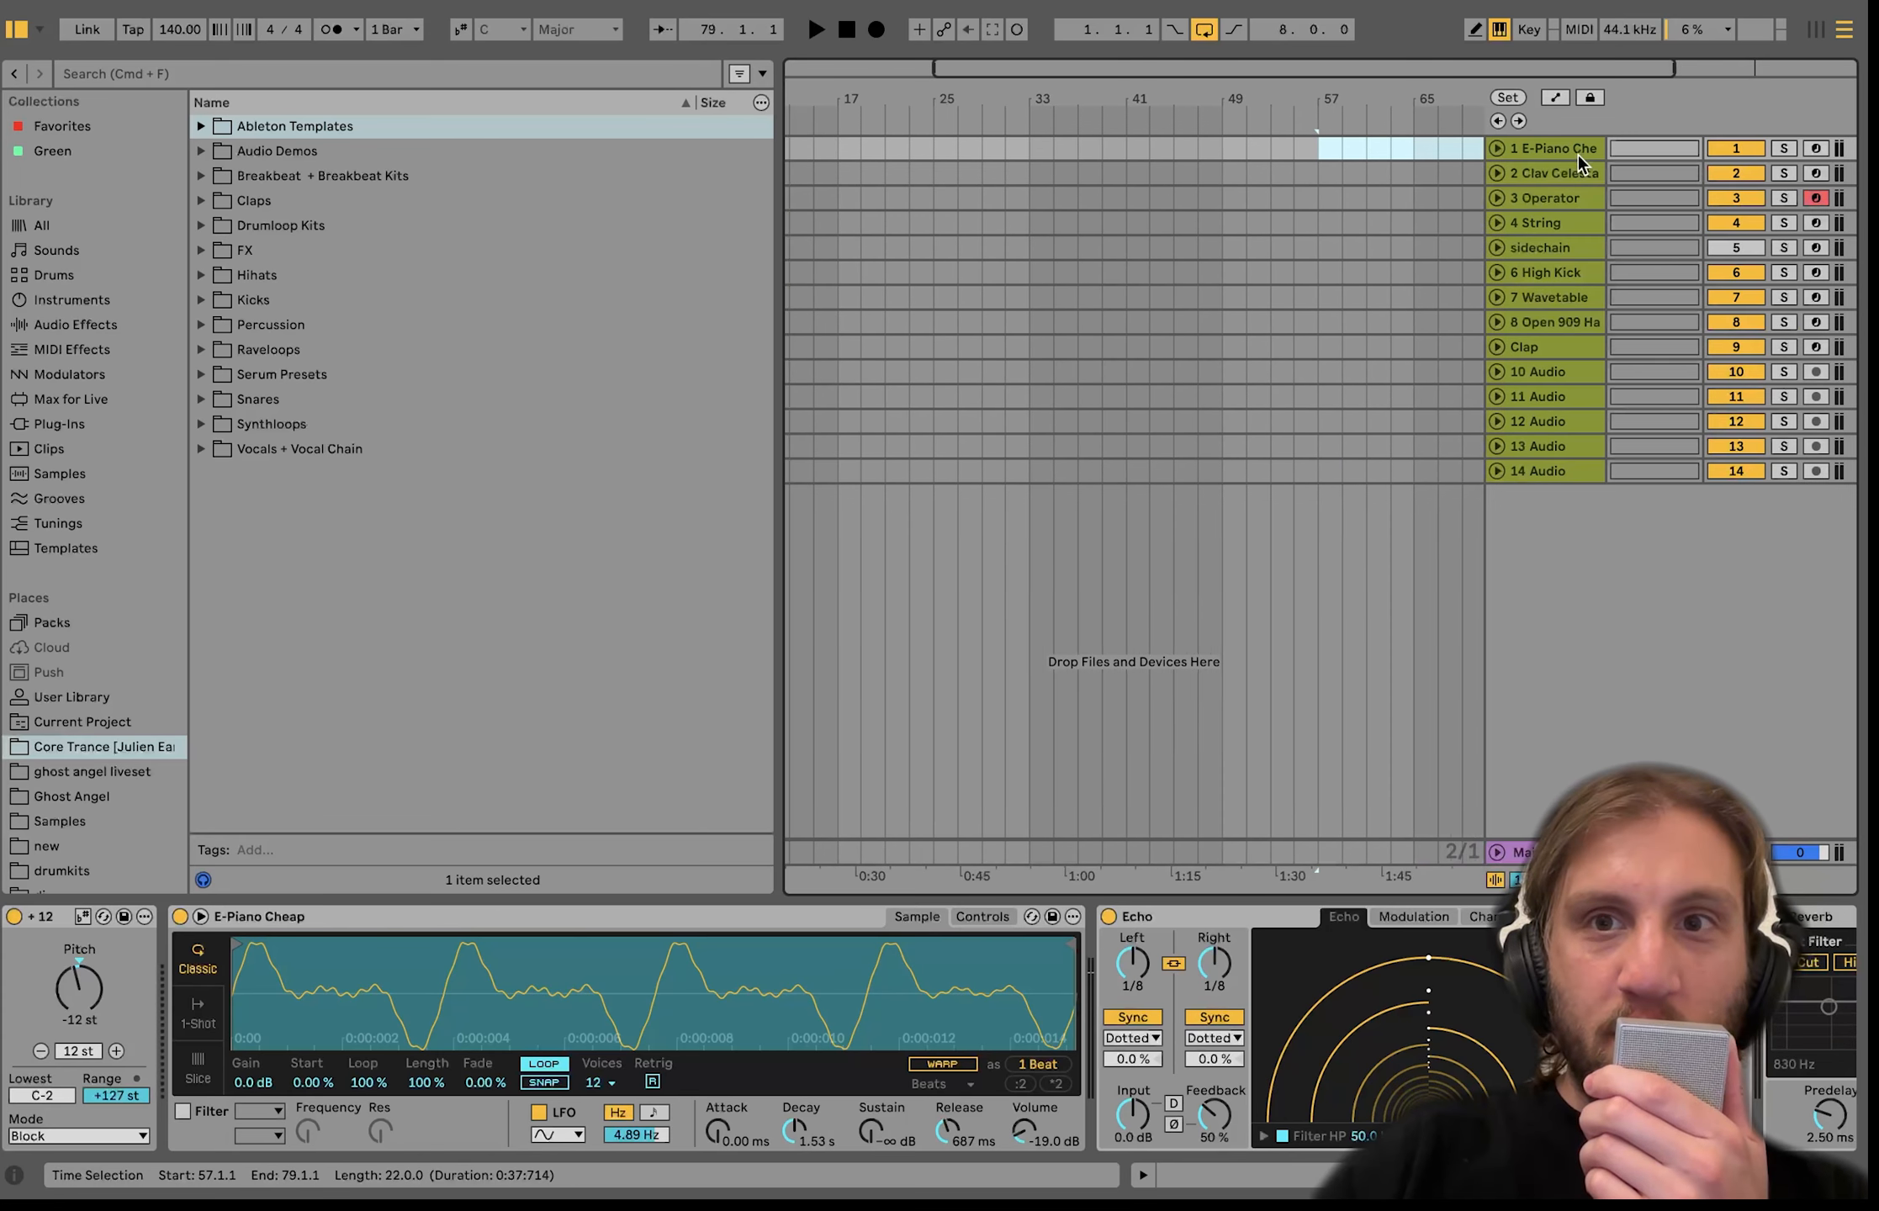
left_click(1212, 145)
left_click(1407, 155)
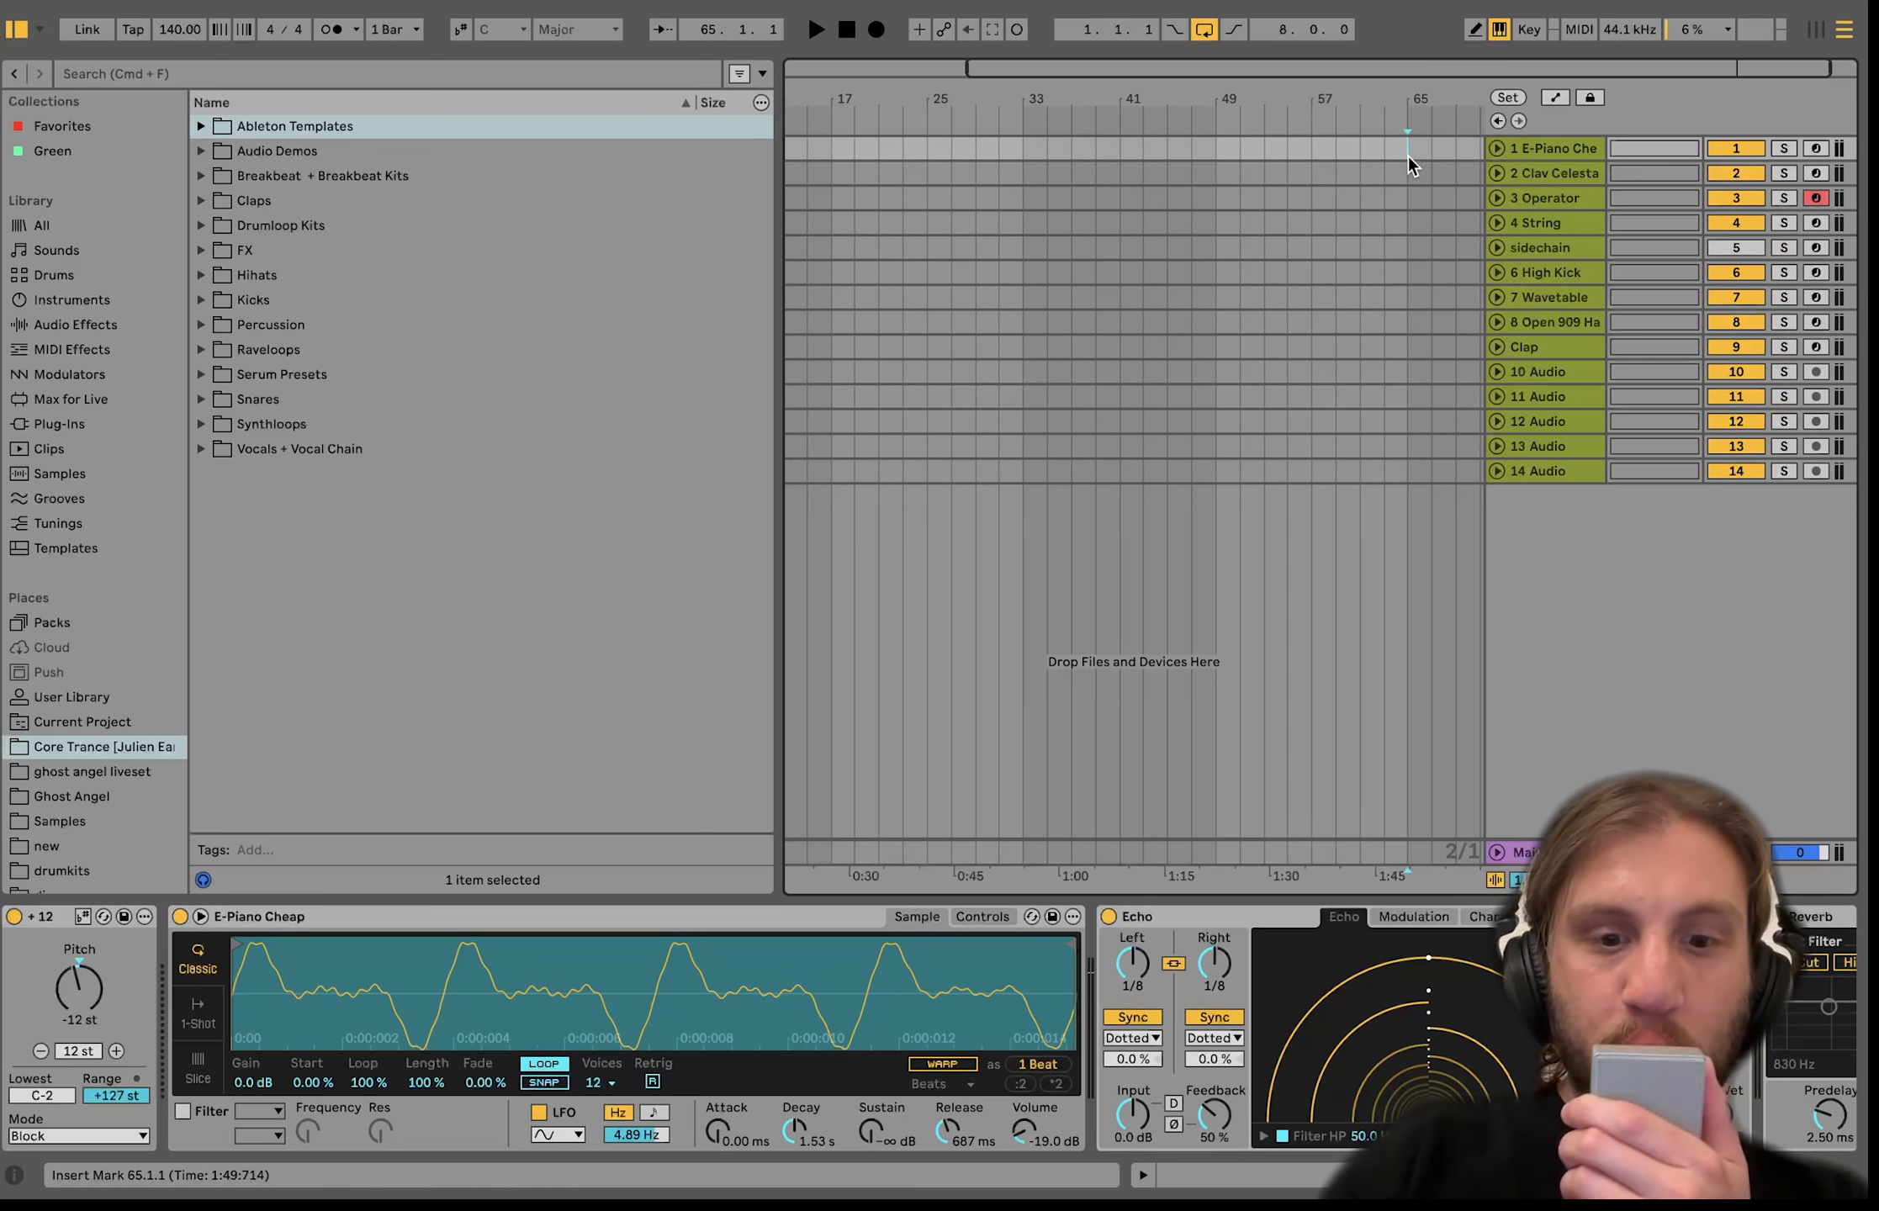
key("super+v")
scroll(1217, 316, "right", 3)
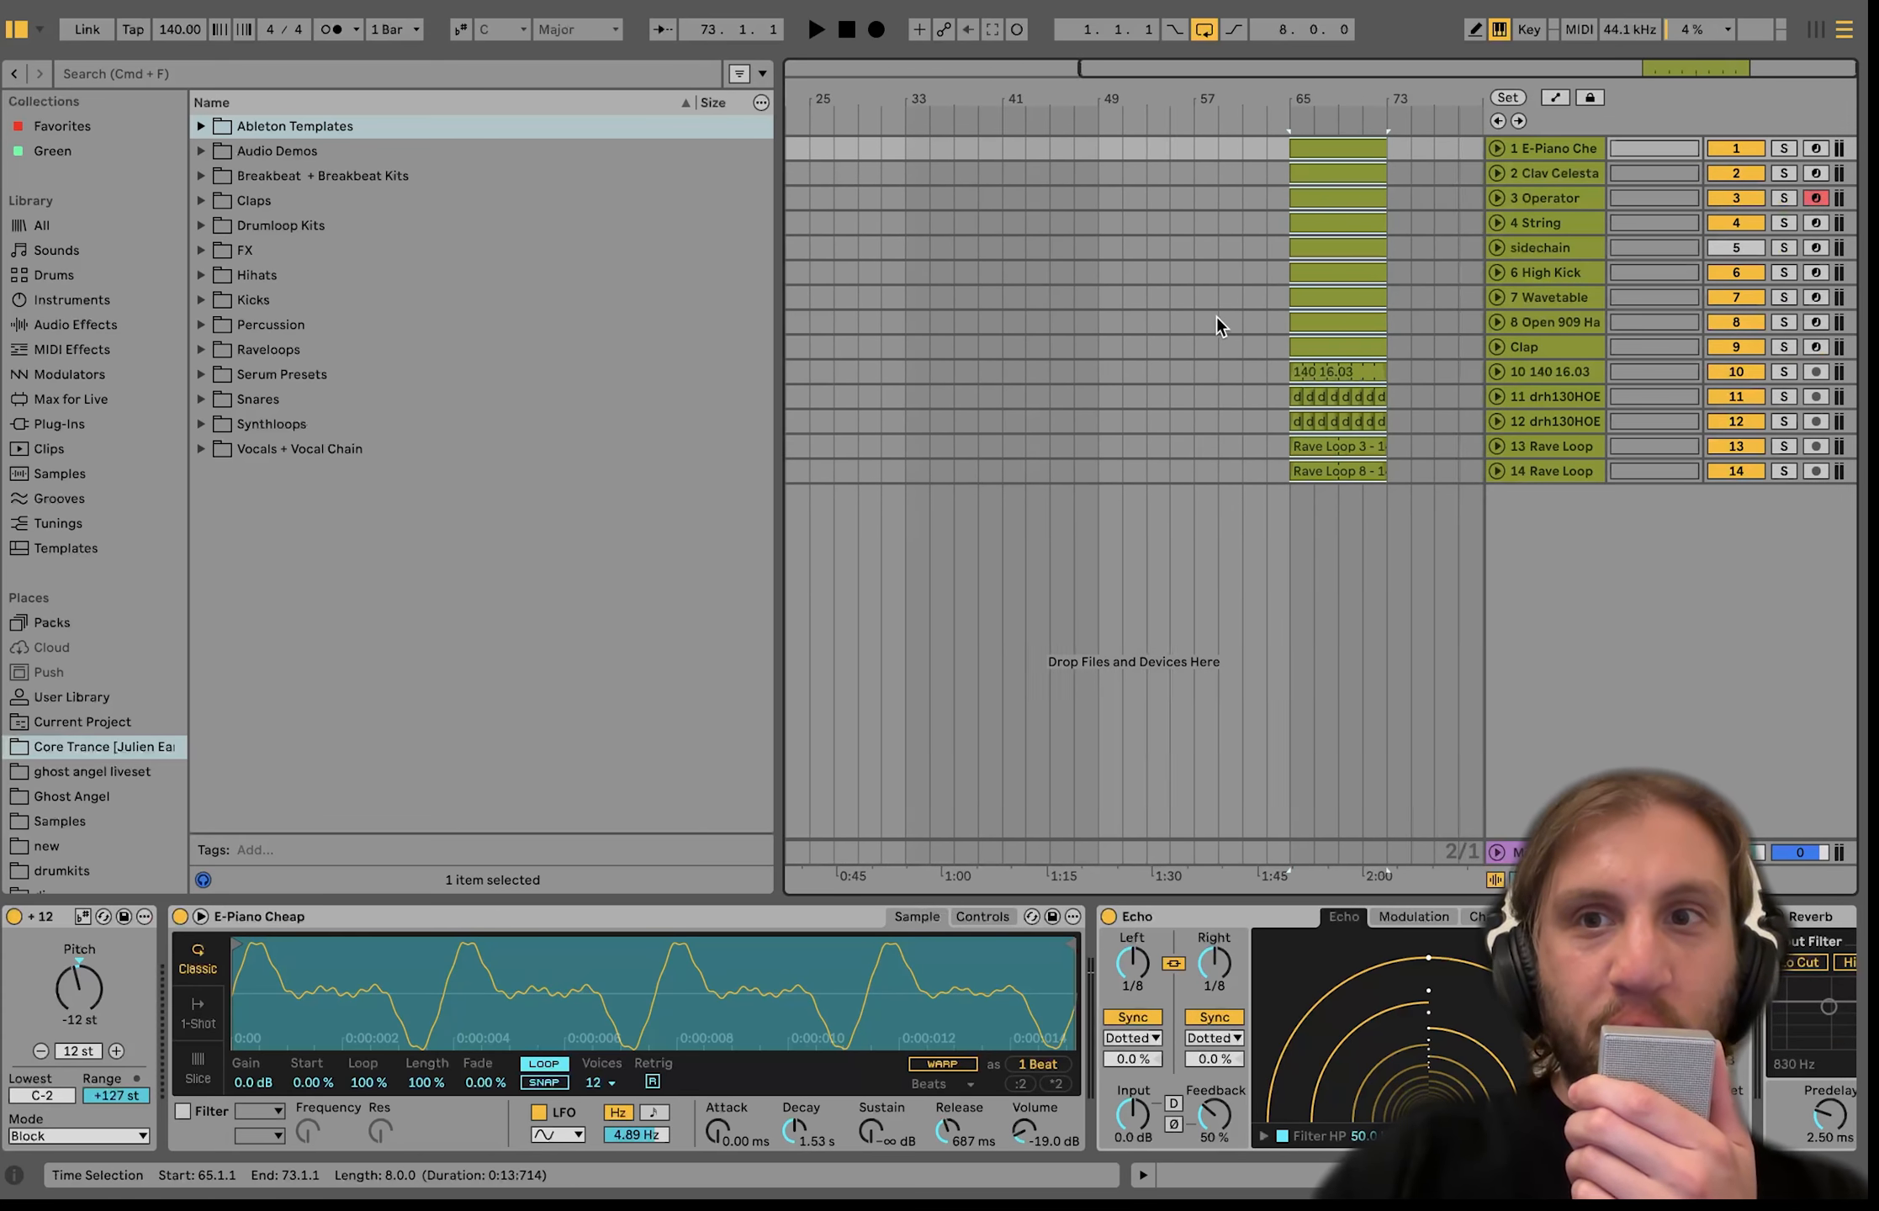
key("minus")
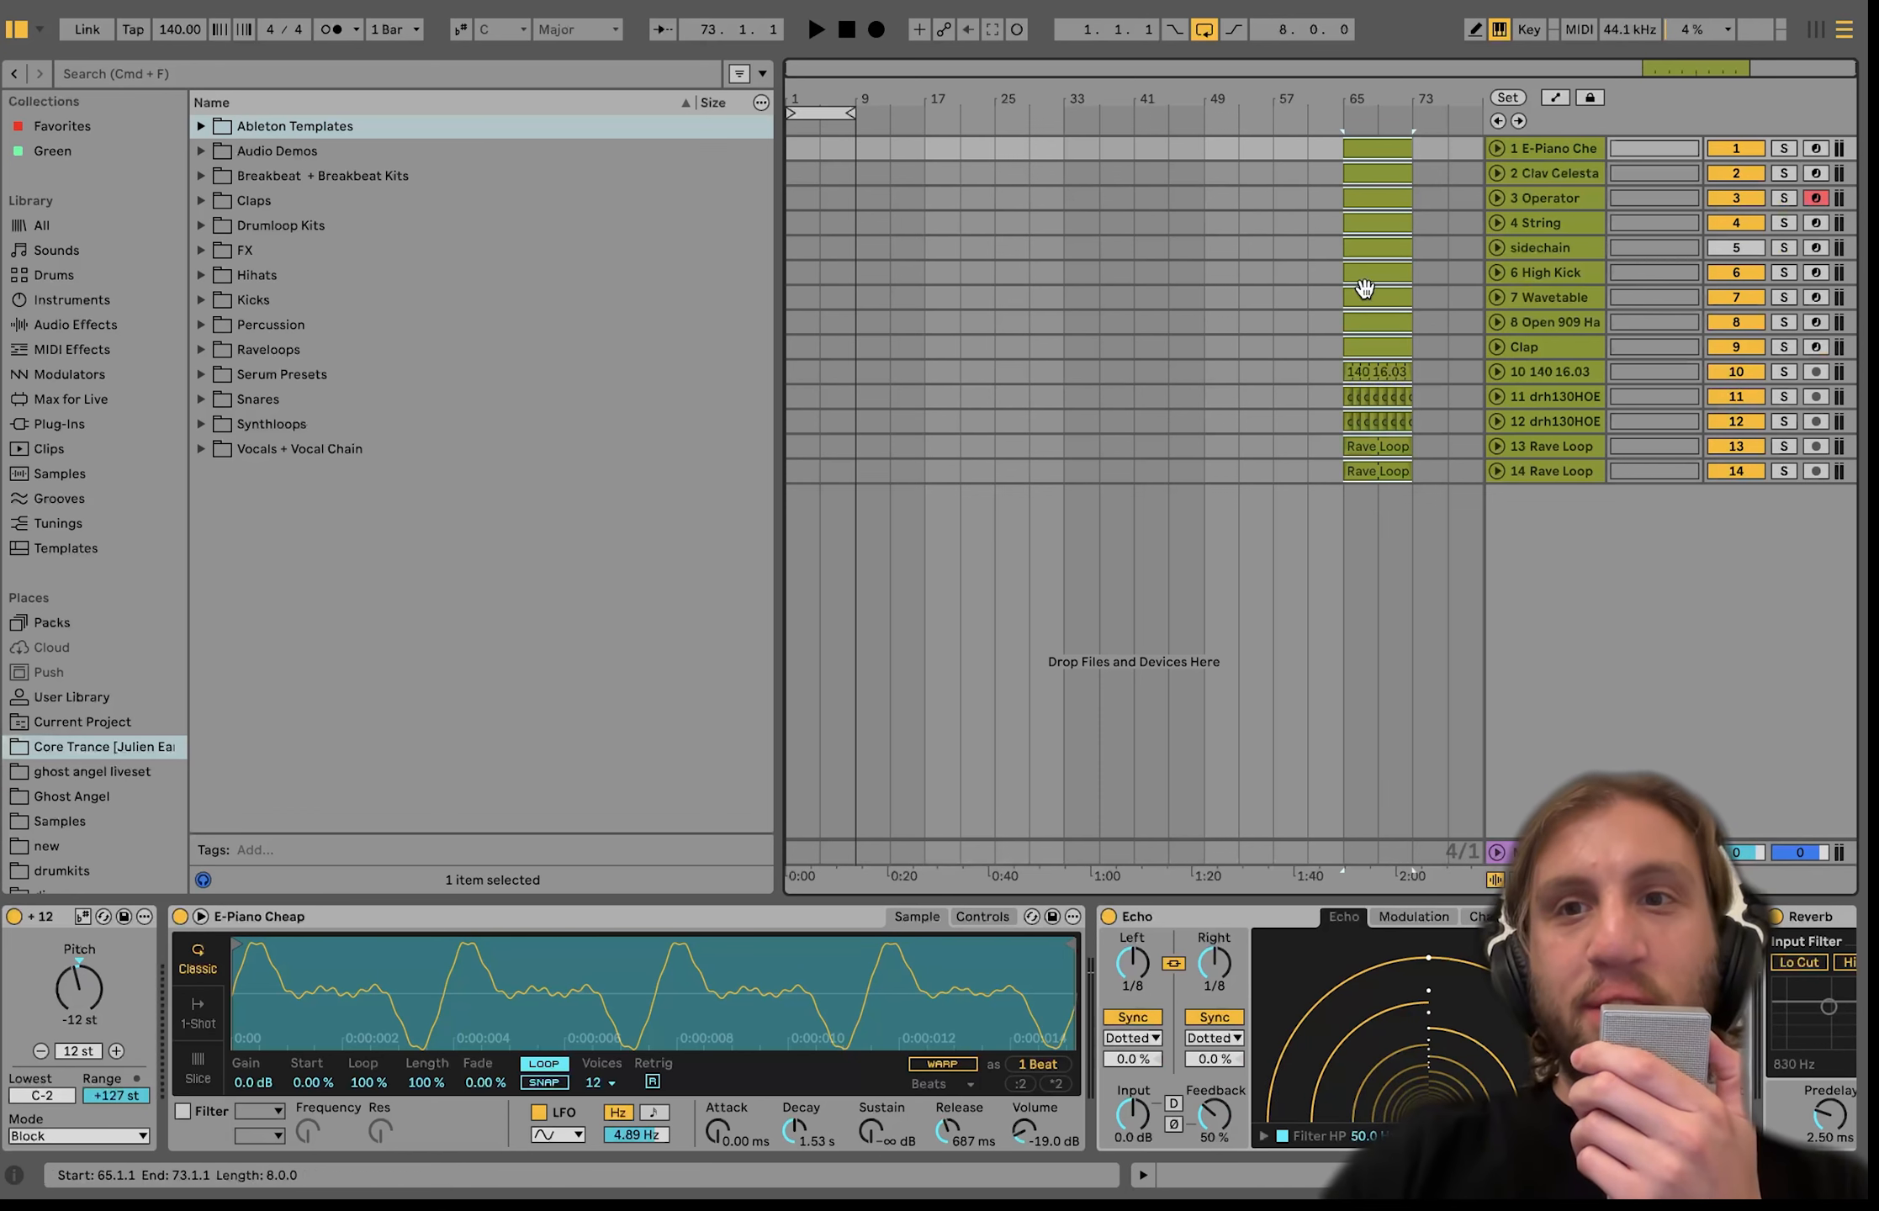
Move the Wavetable track directly above the sidechain track.
left_click(1551, 297)
left_click_drag(1552, 297, 1549, 253)
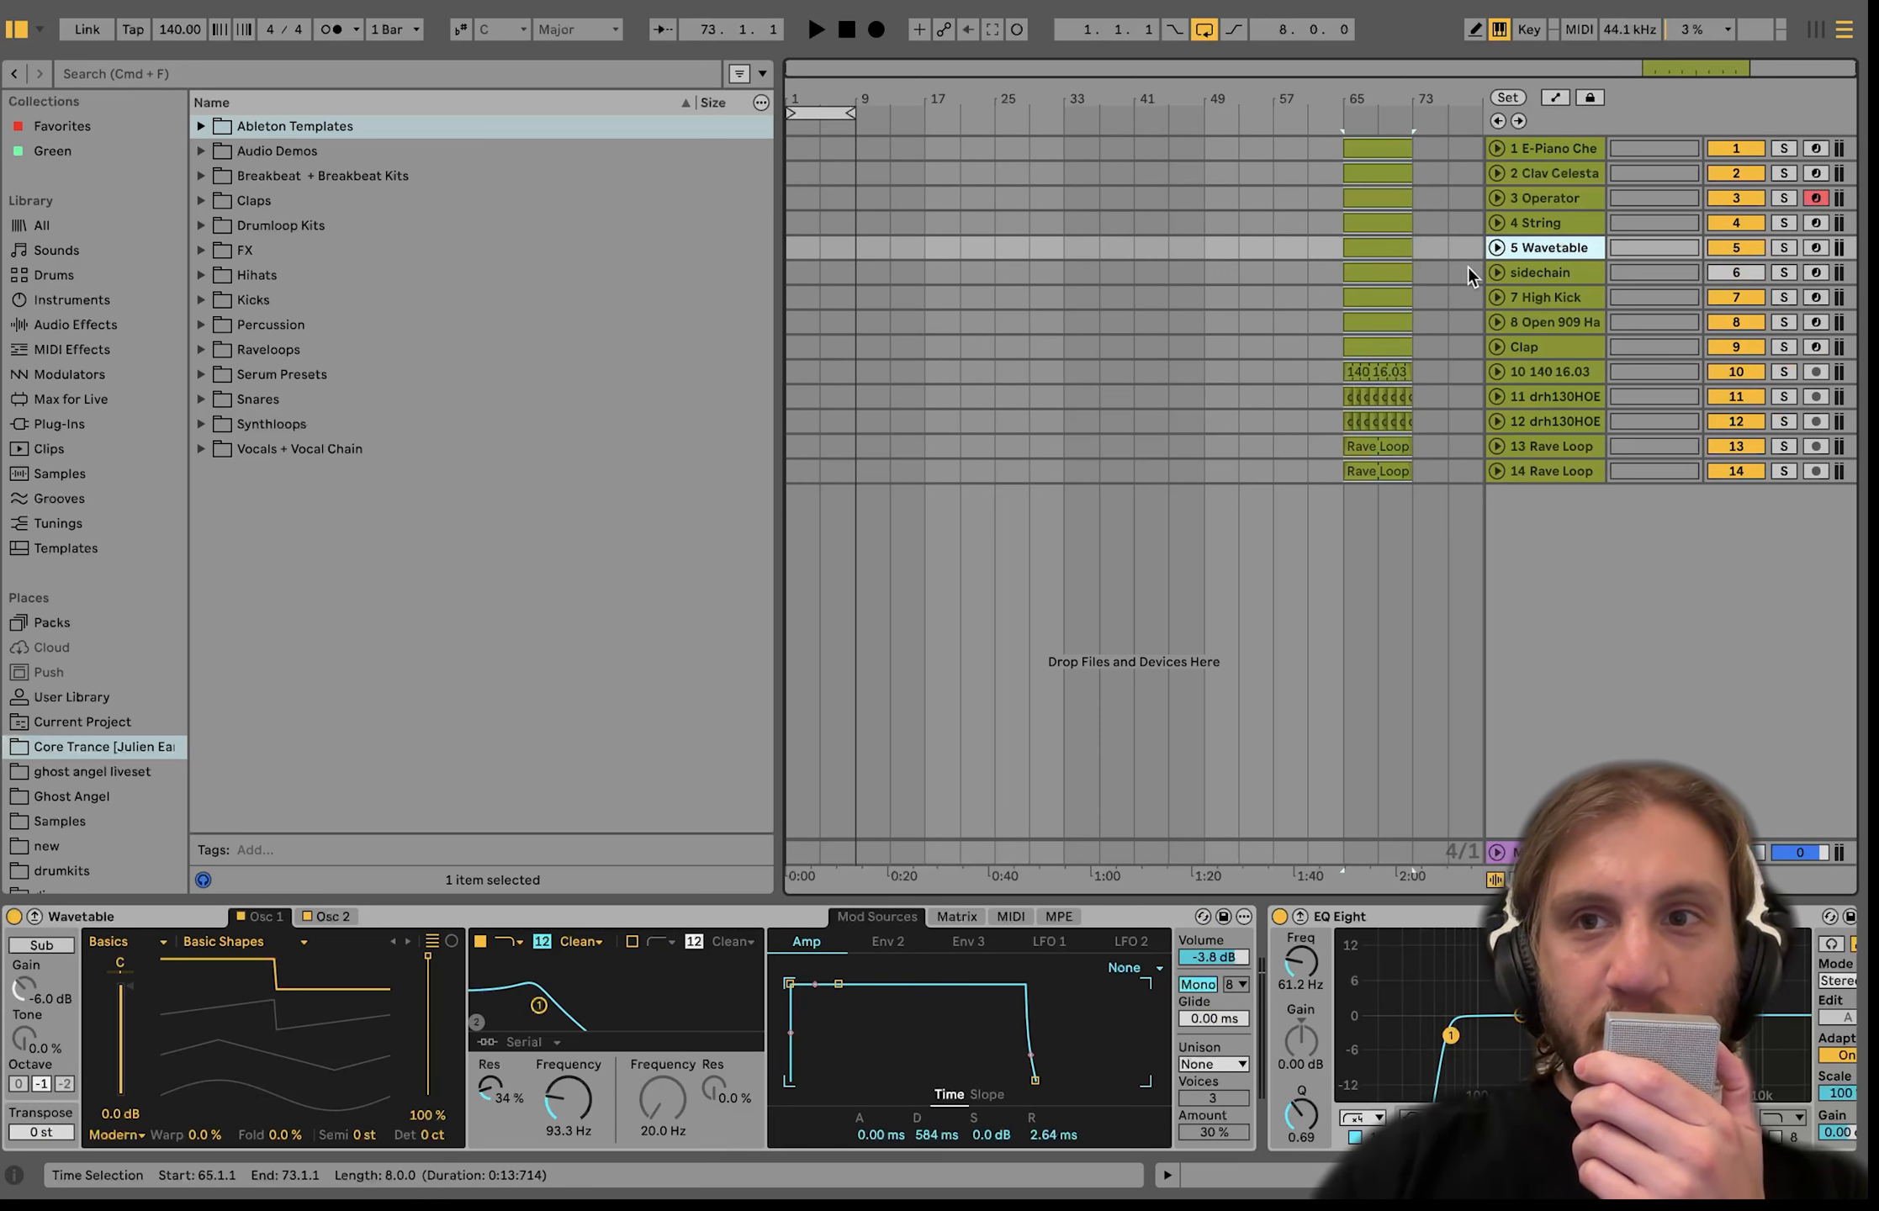
left_click(1338, 251)
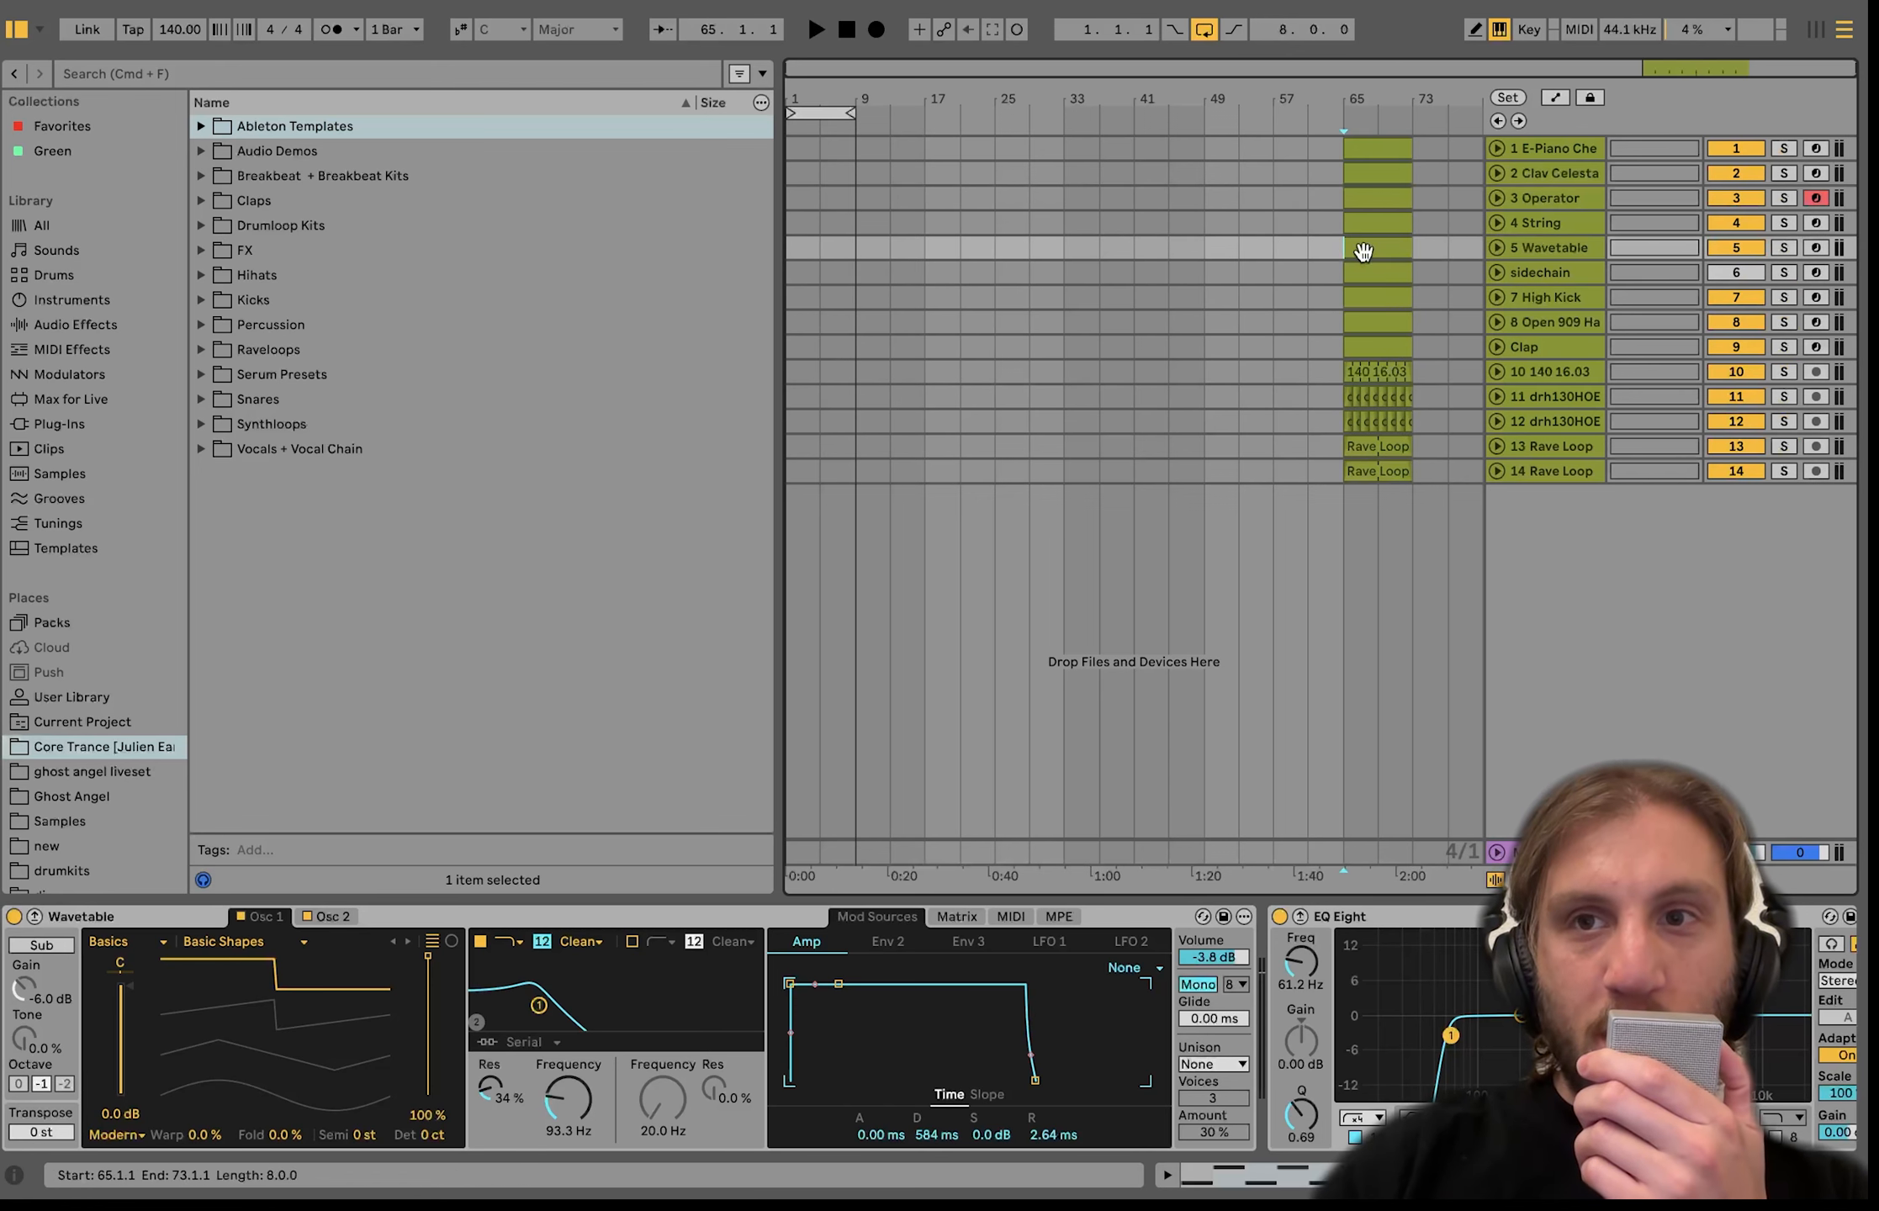
key("Up")
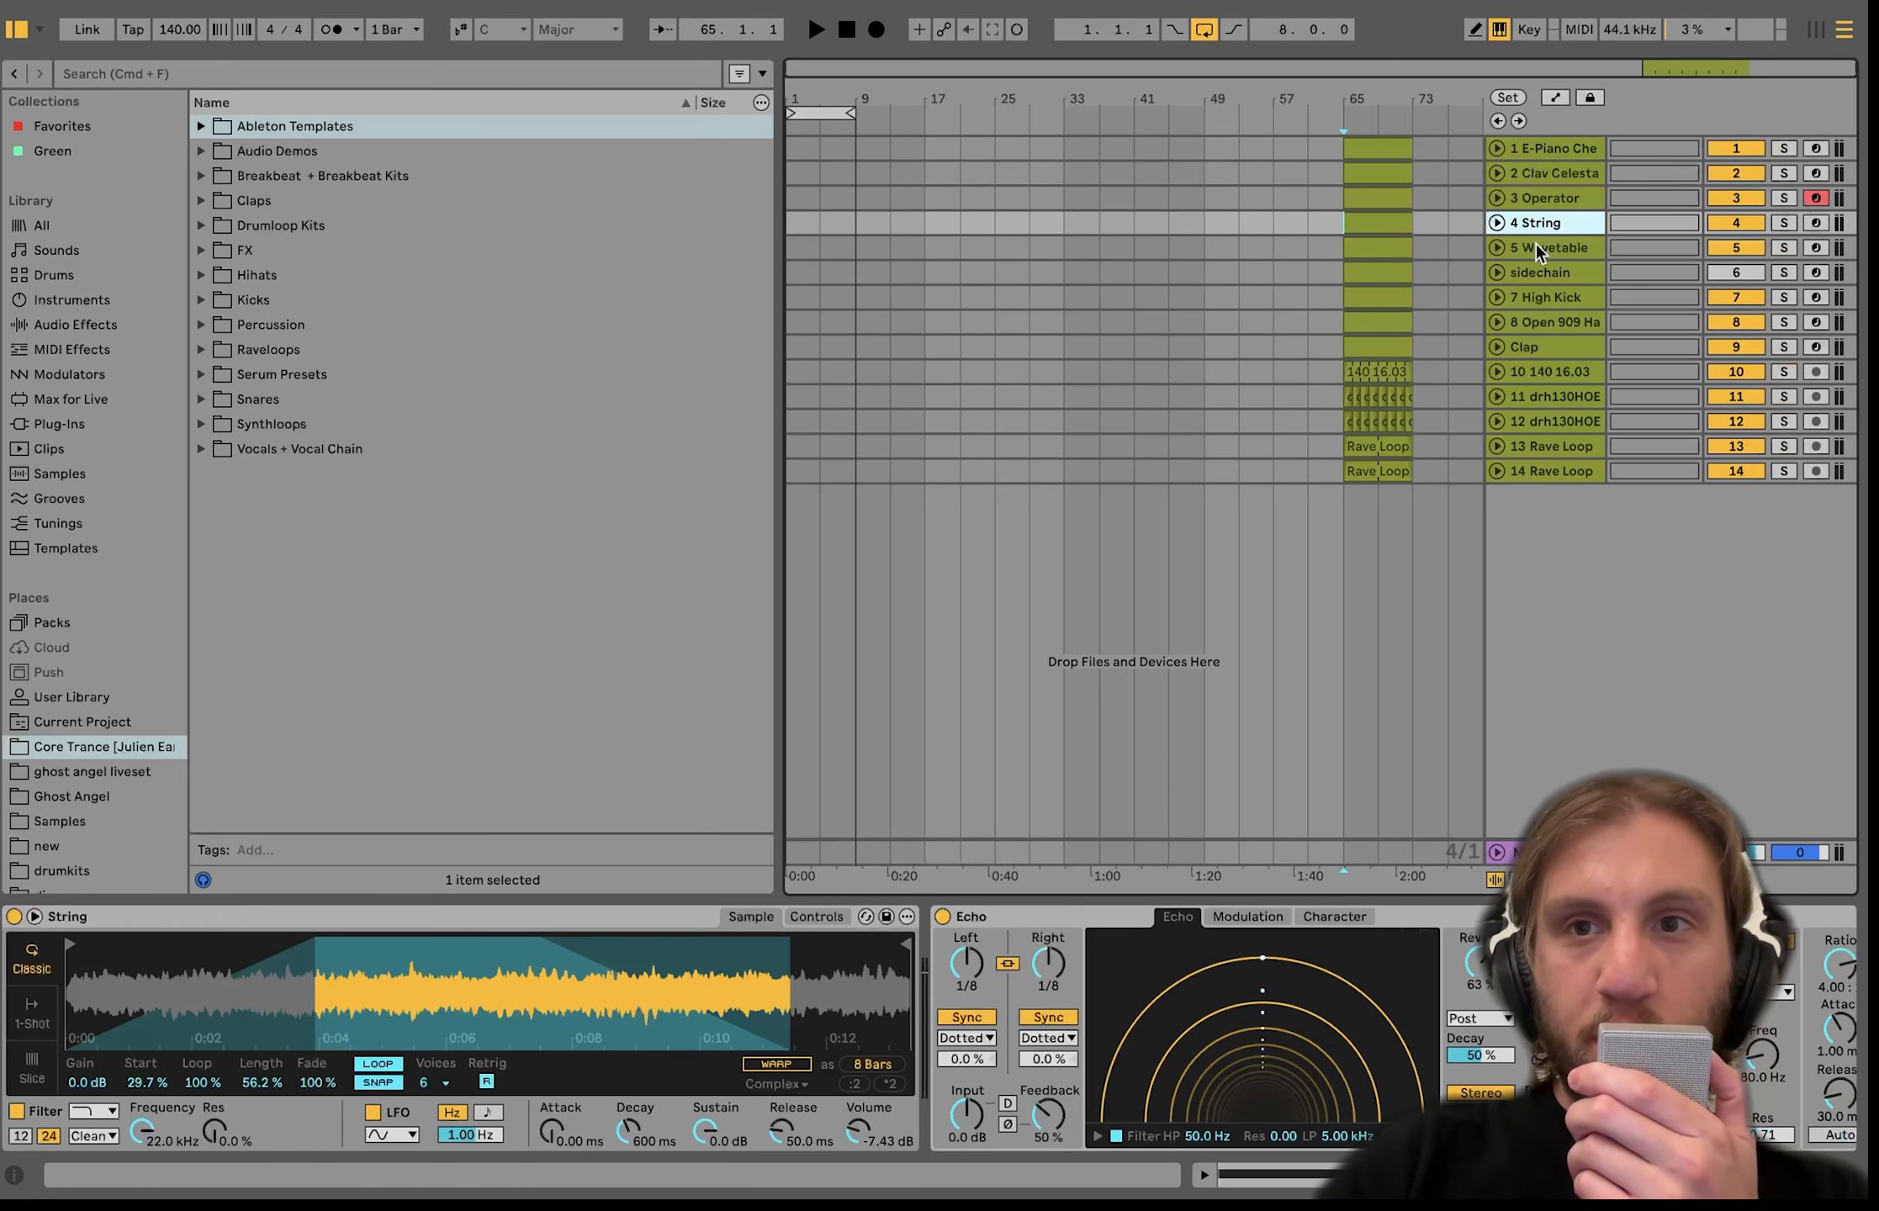
Move the clips on the sidechain track and all tracks below it from bar 65 to bar 33, and duplicate them once.
left_click_drag(1341, 274, 1413, 489)
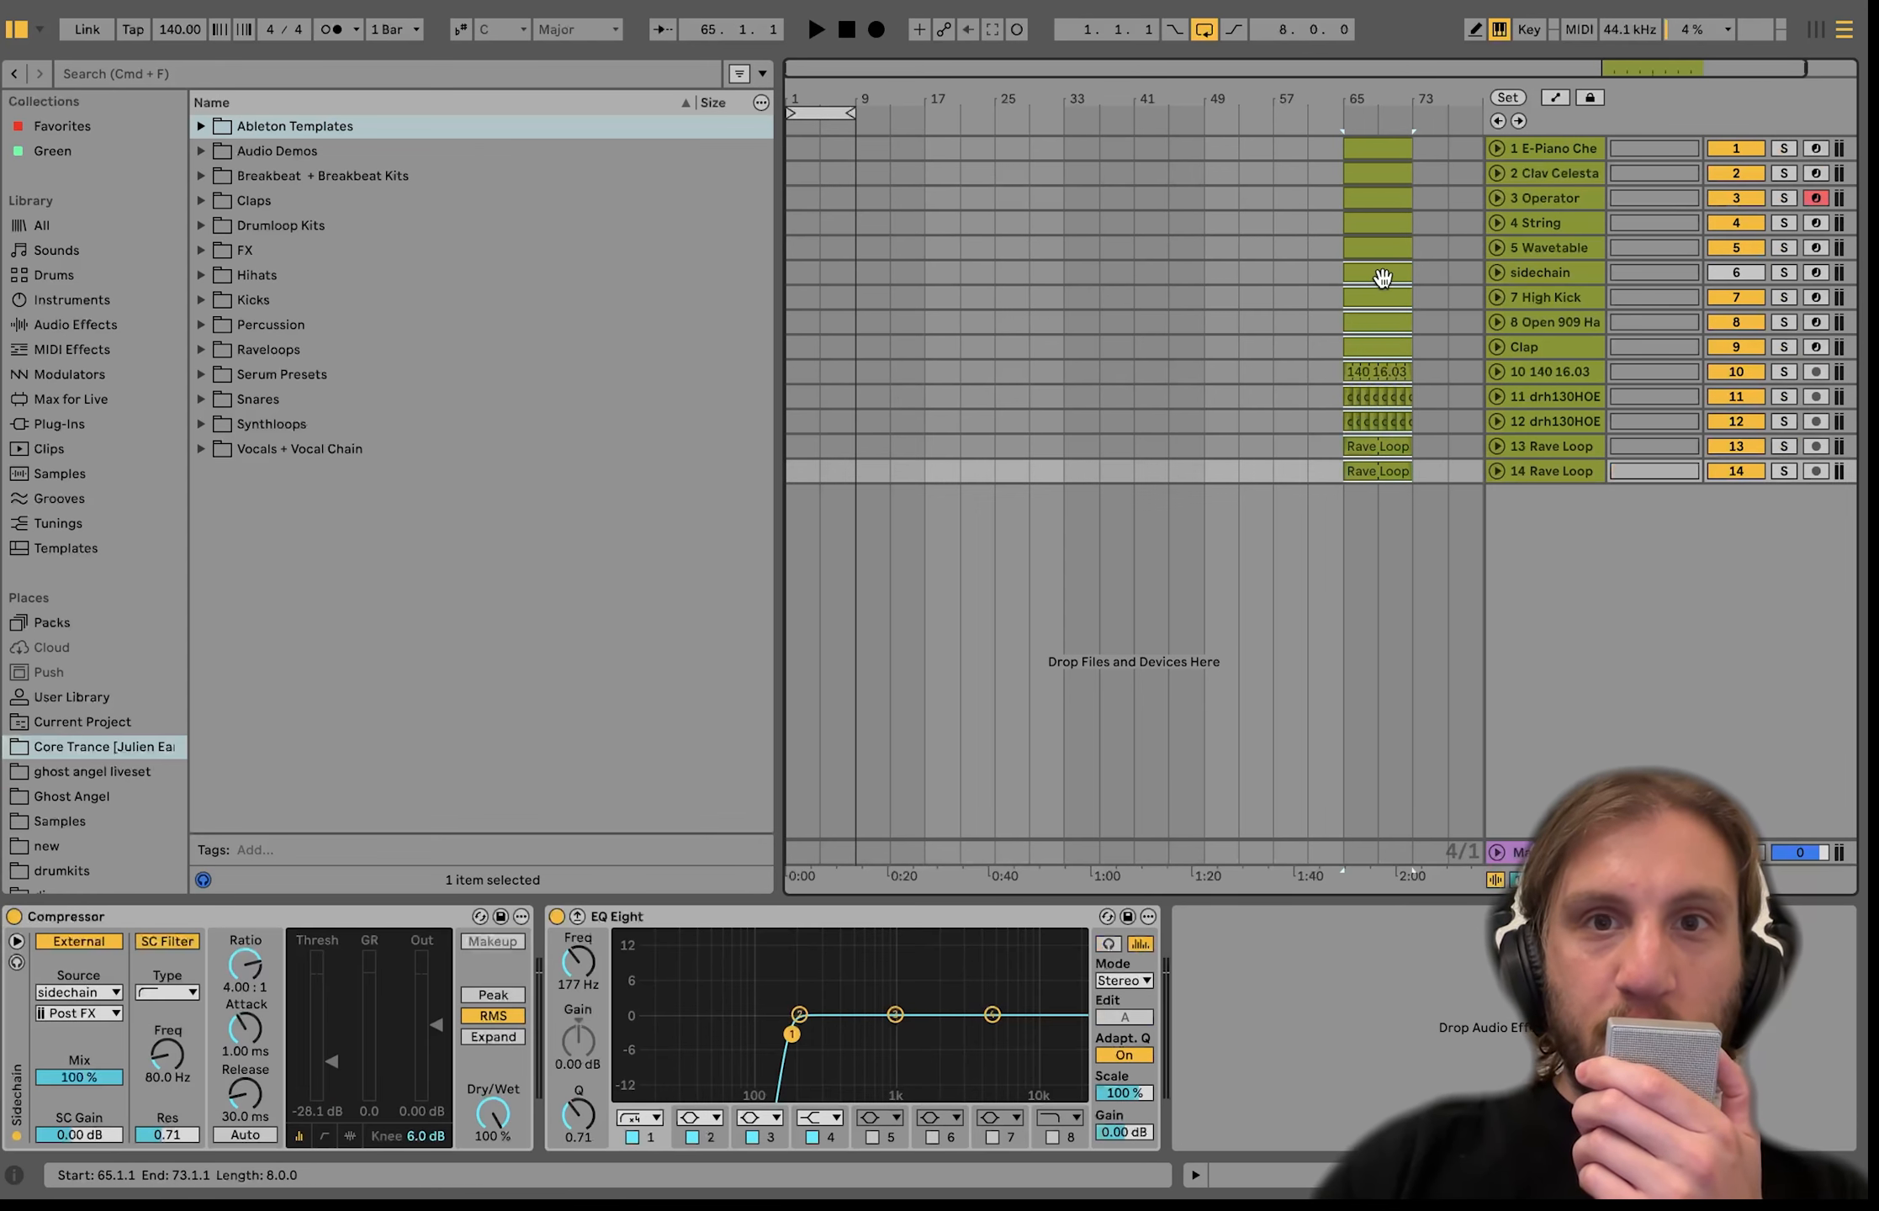
left_click_drag(1380, 280, 1083, 267)
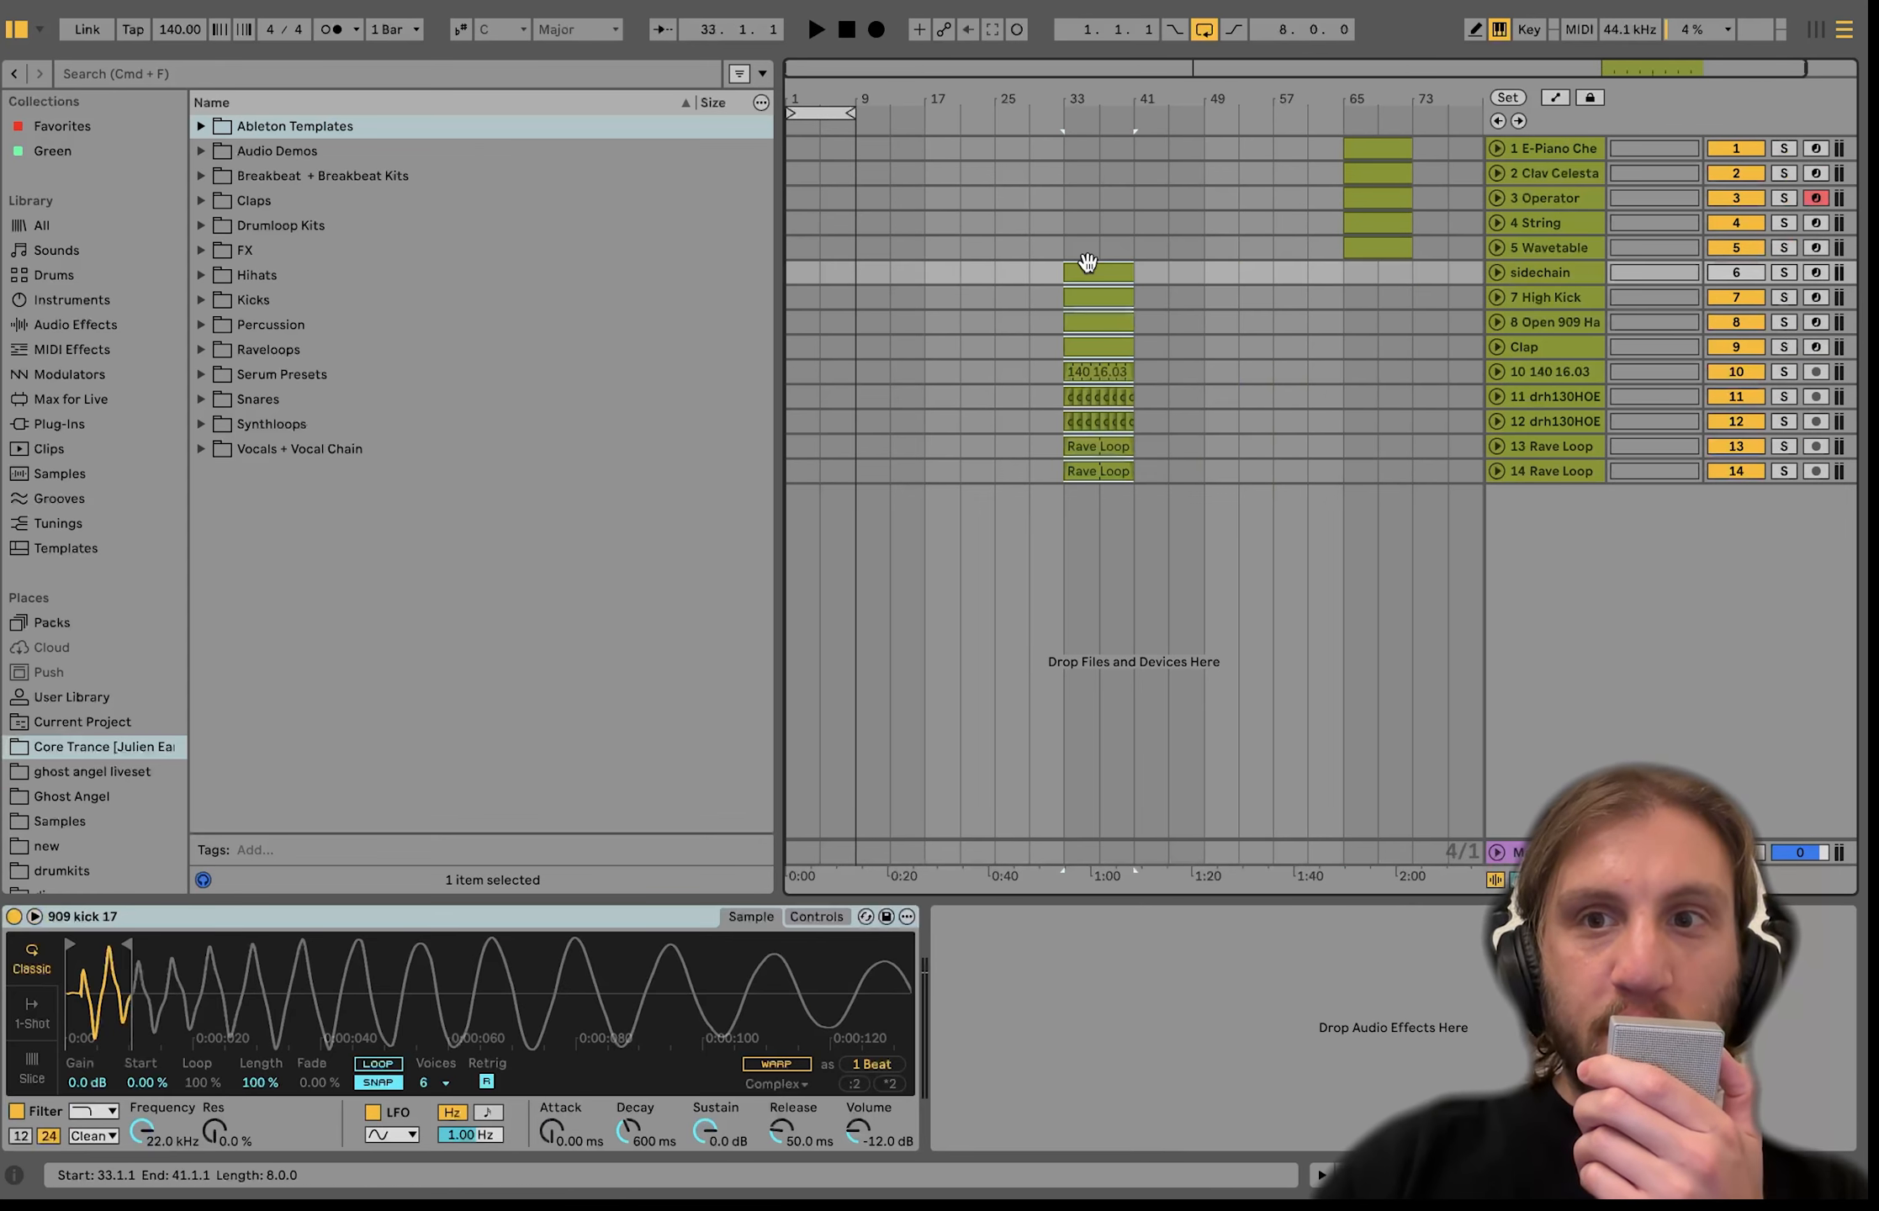
key("super+d")
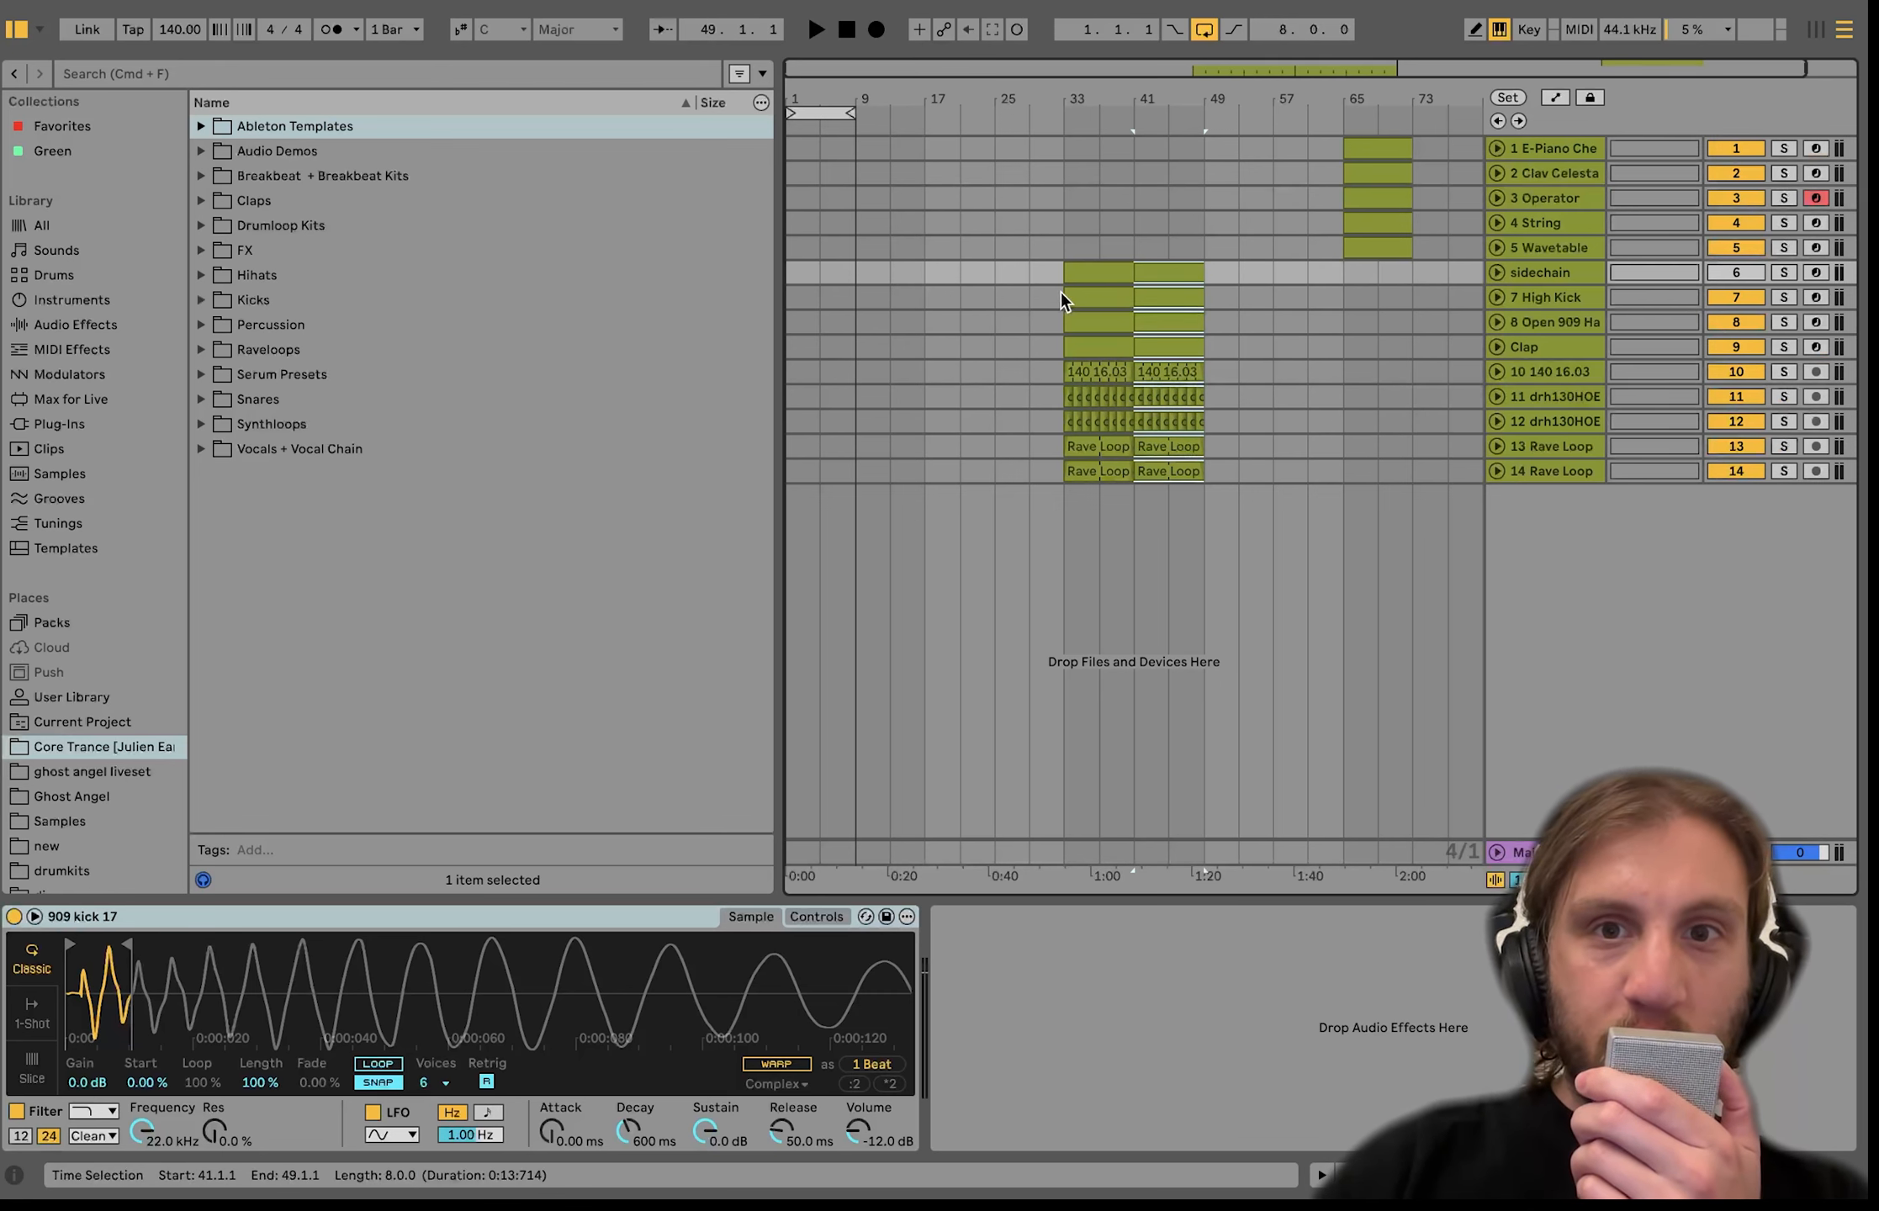
Fill bars 1 to 33 of the High Kick and Open 909 Hat tracks with copies of their eight-bar clips.
left_click(1108, 318)
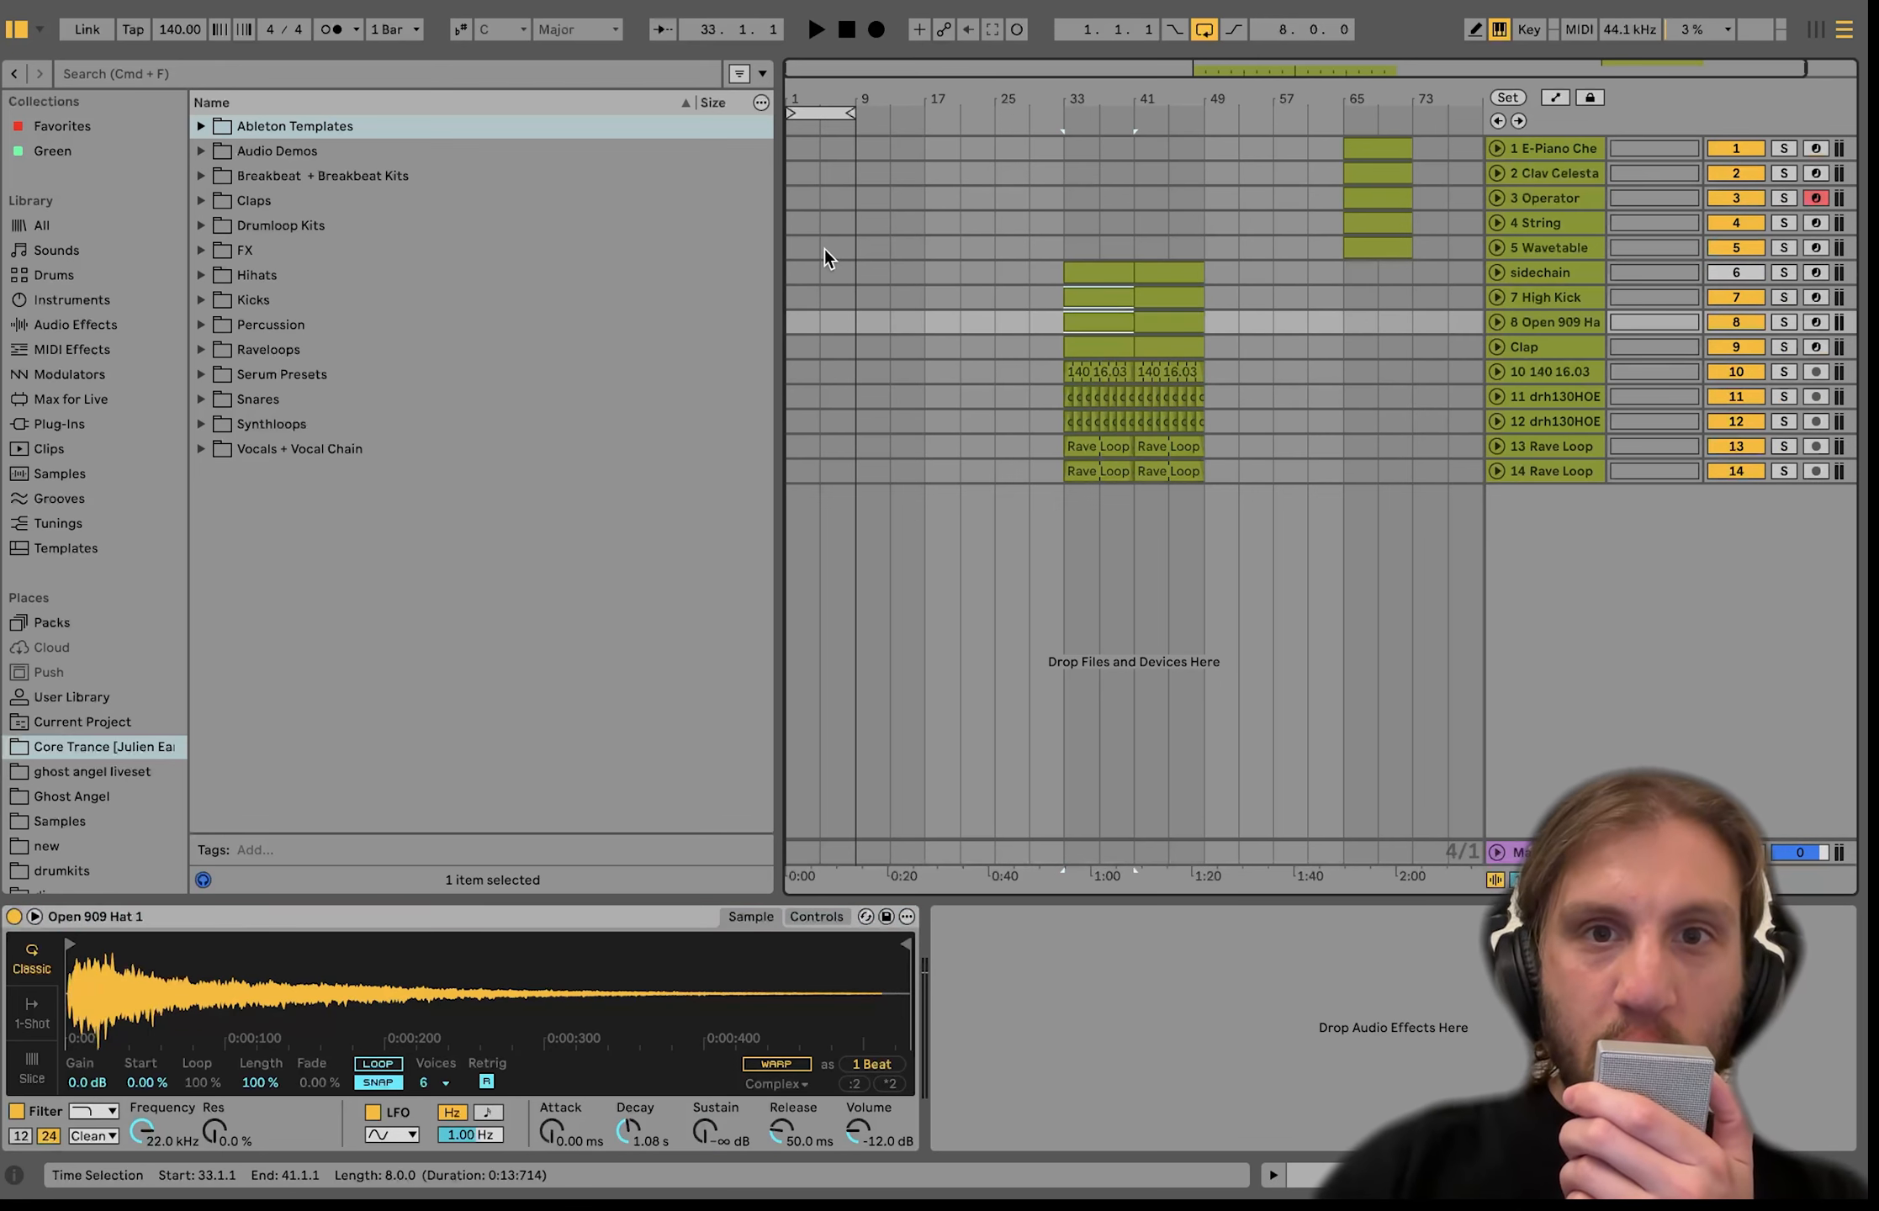
left_click(790, 298)
key("super+v")
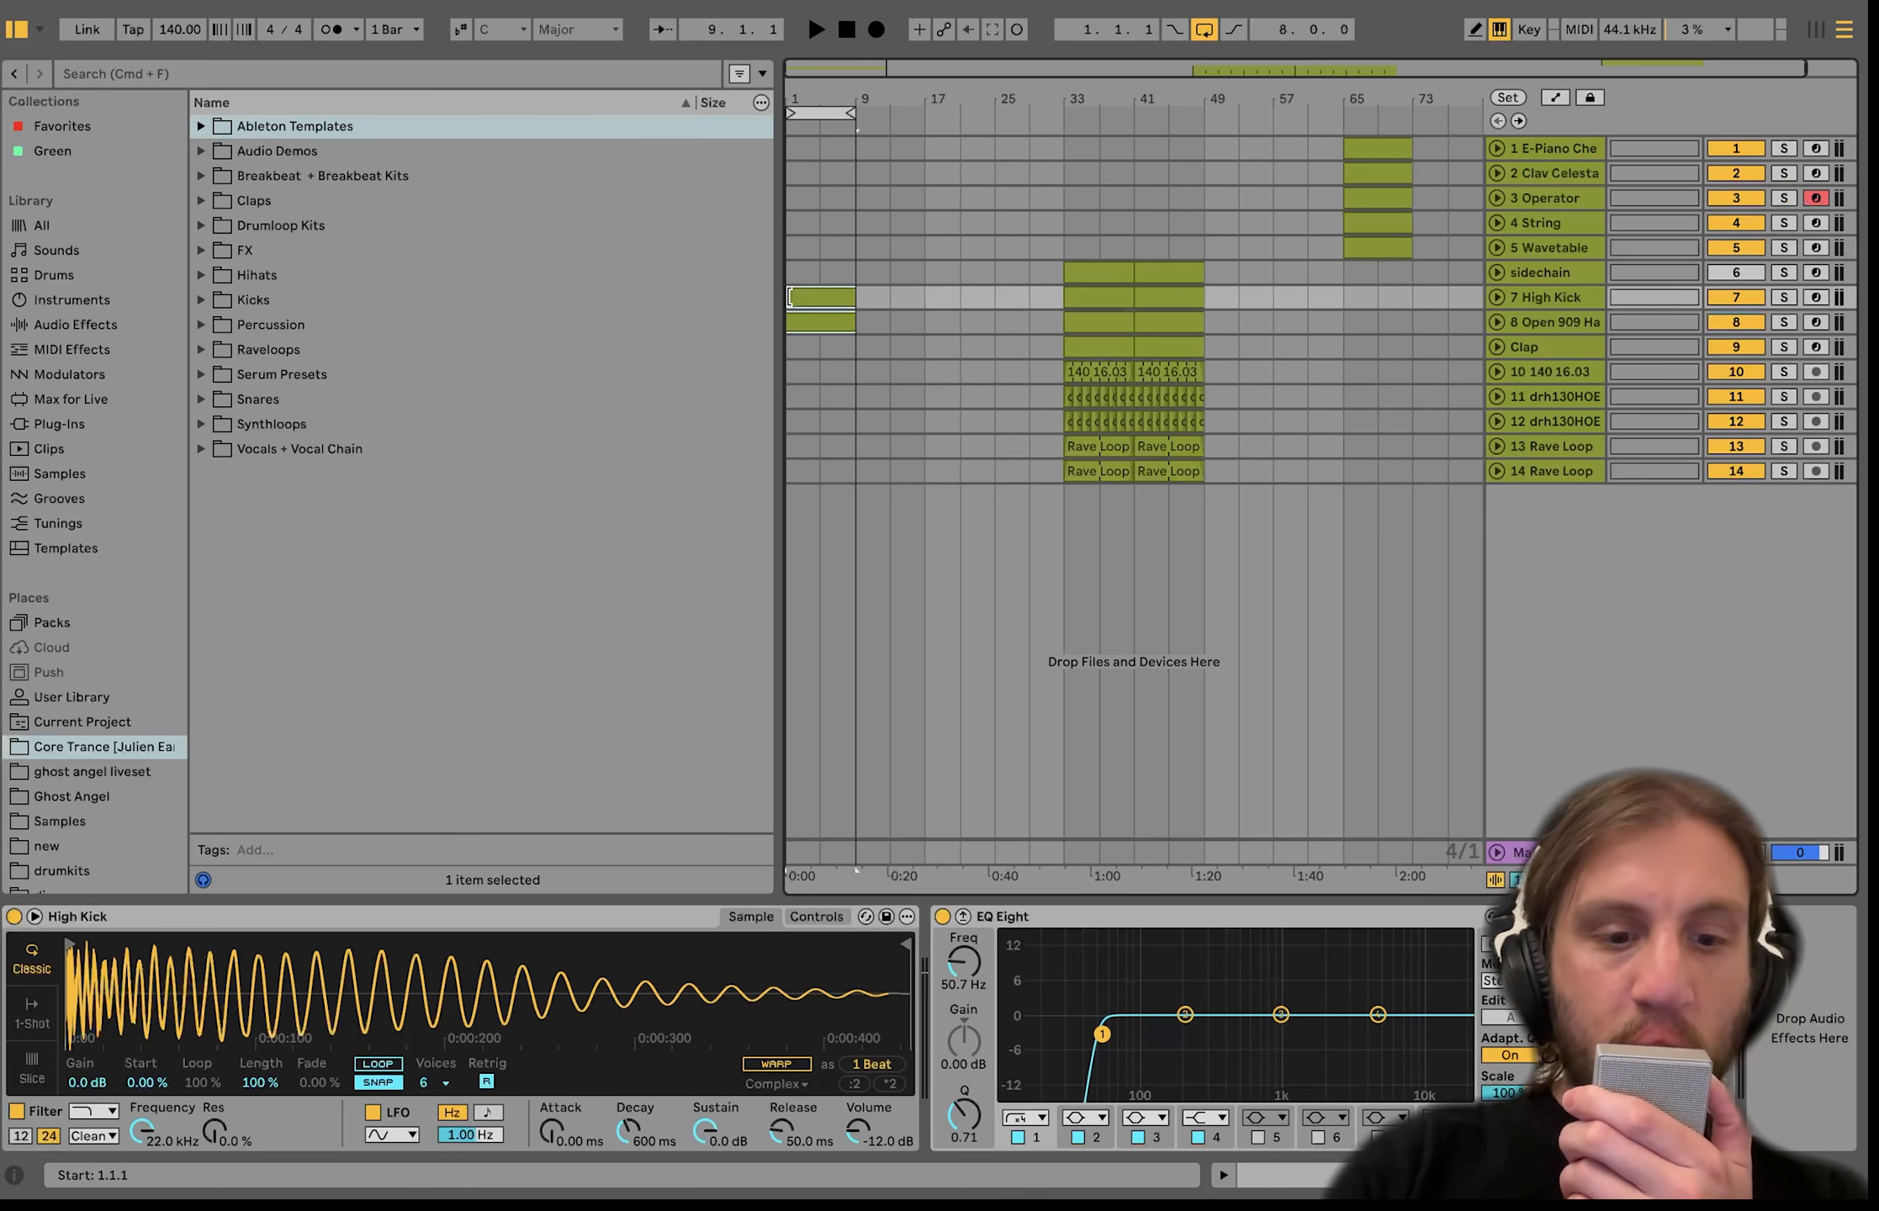
key("super+v")
key("super+v")
key("super+v")
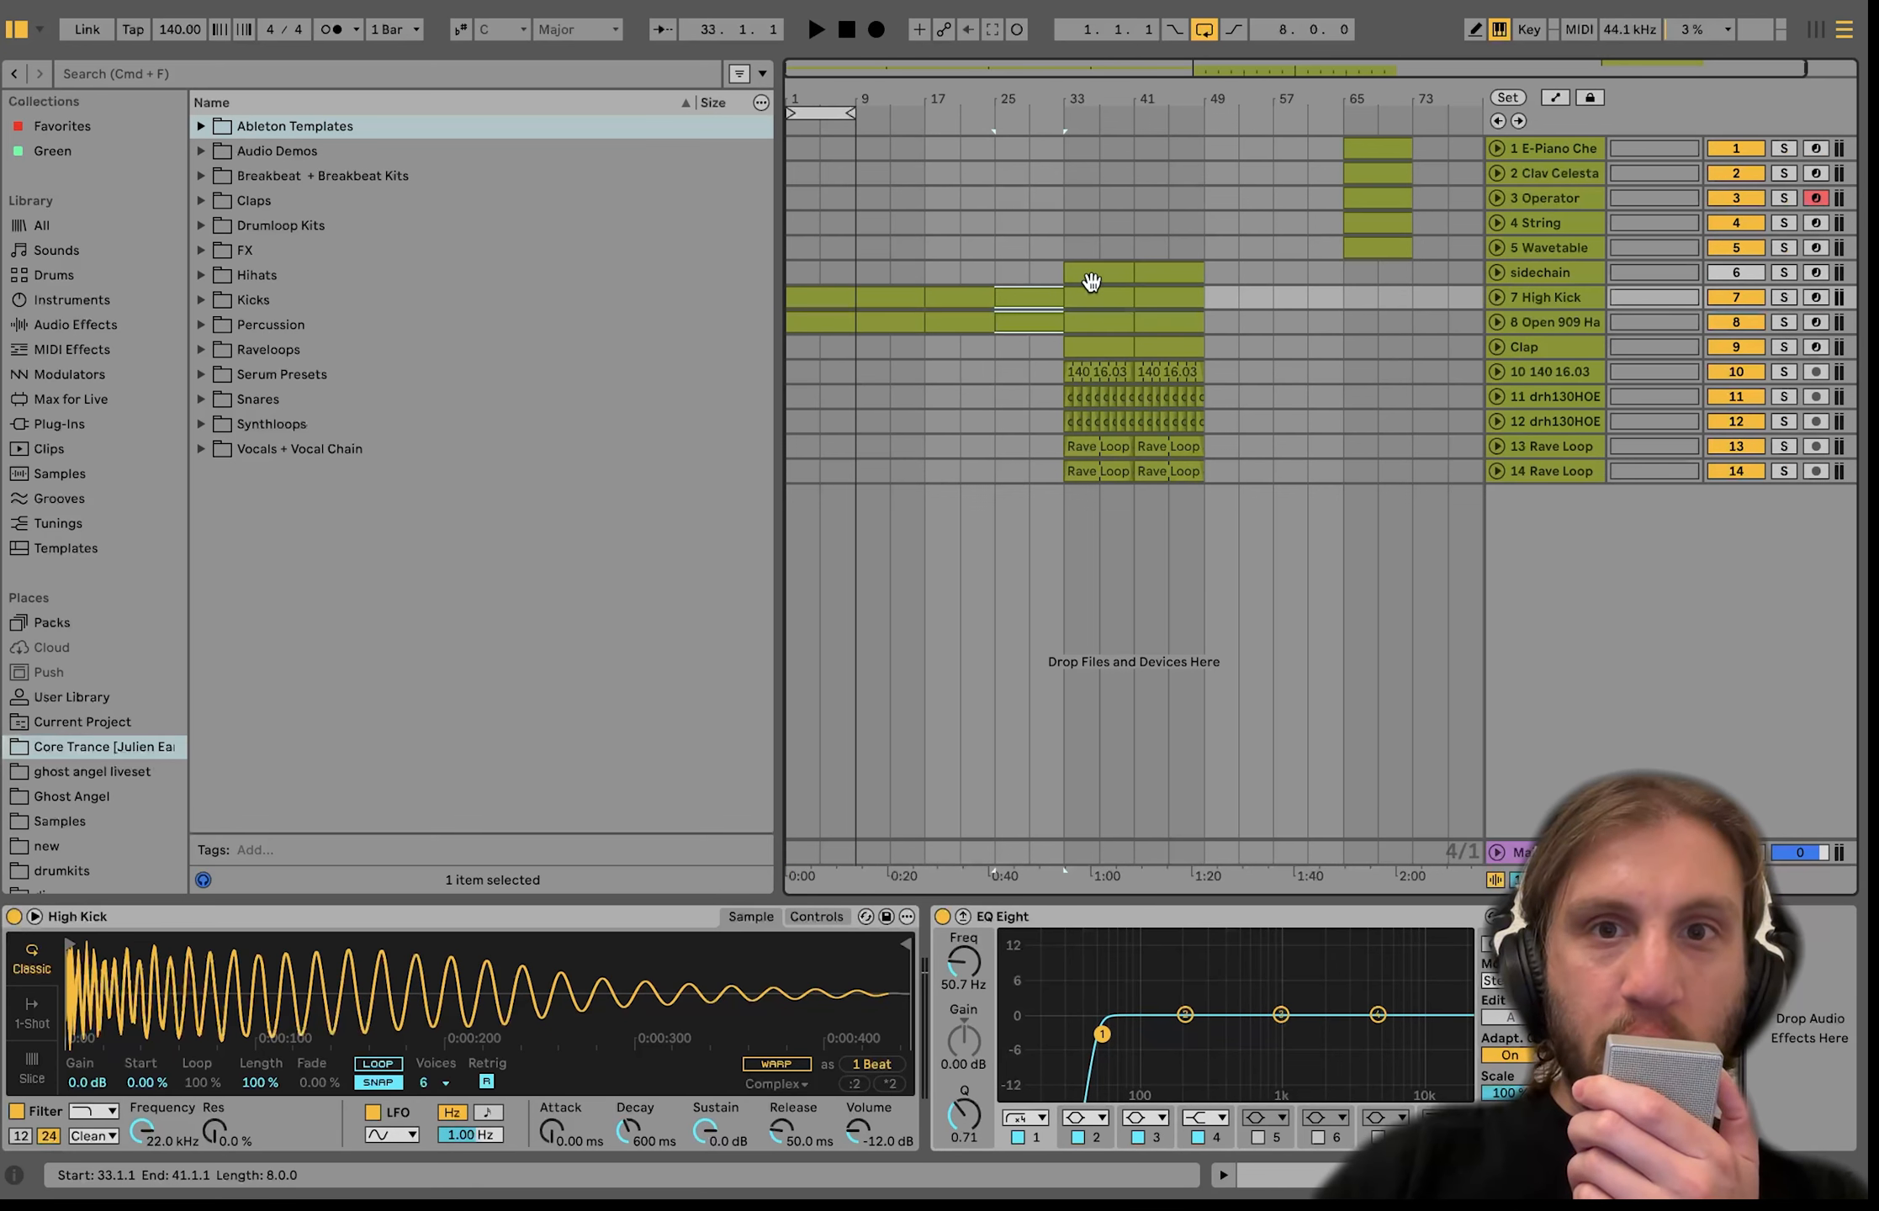
Fill bars 1 to 33 of the sidechain track with copies of its eight-bar clip.
left_click(1092, 281)
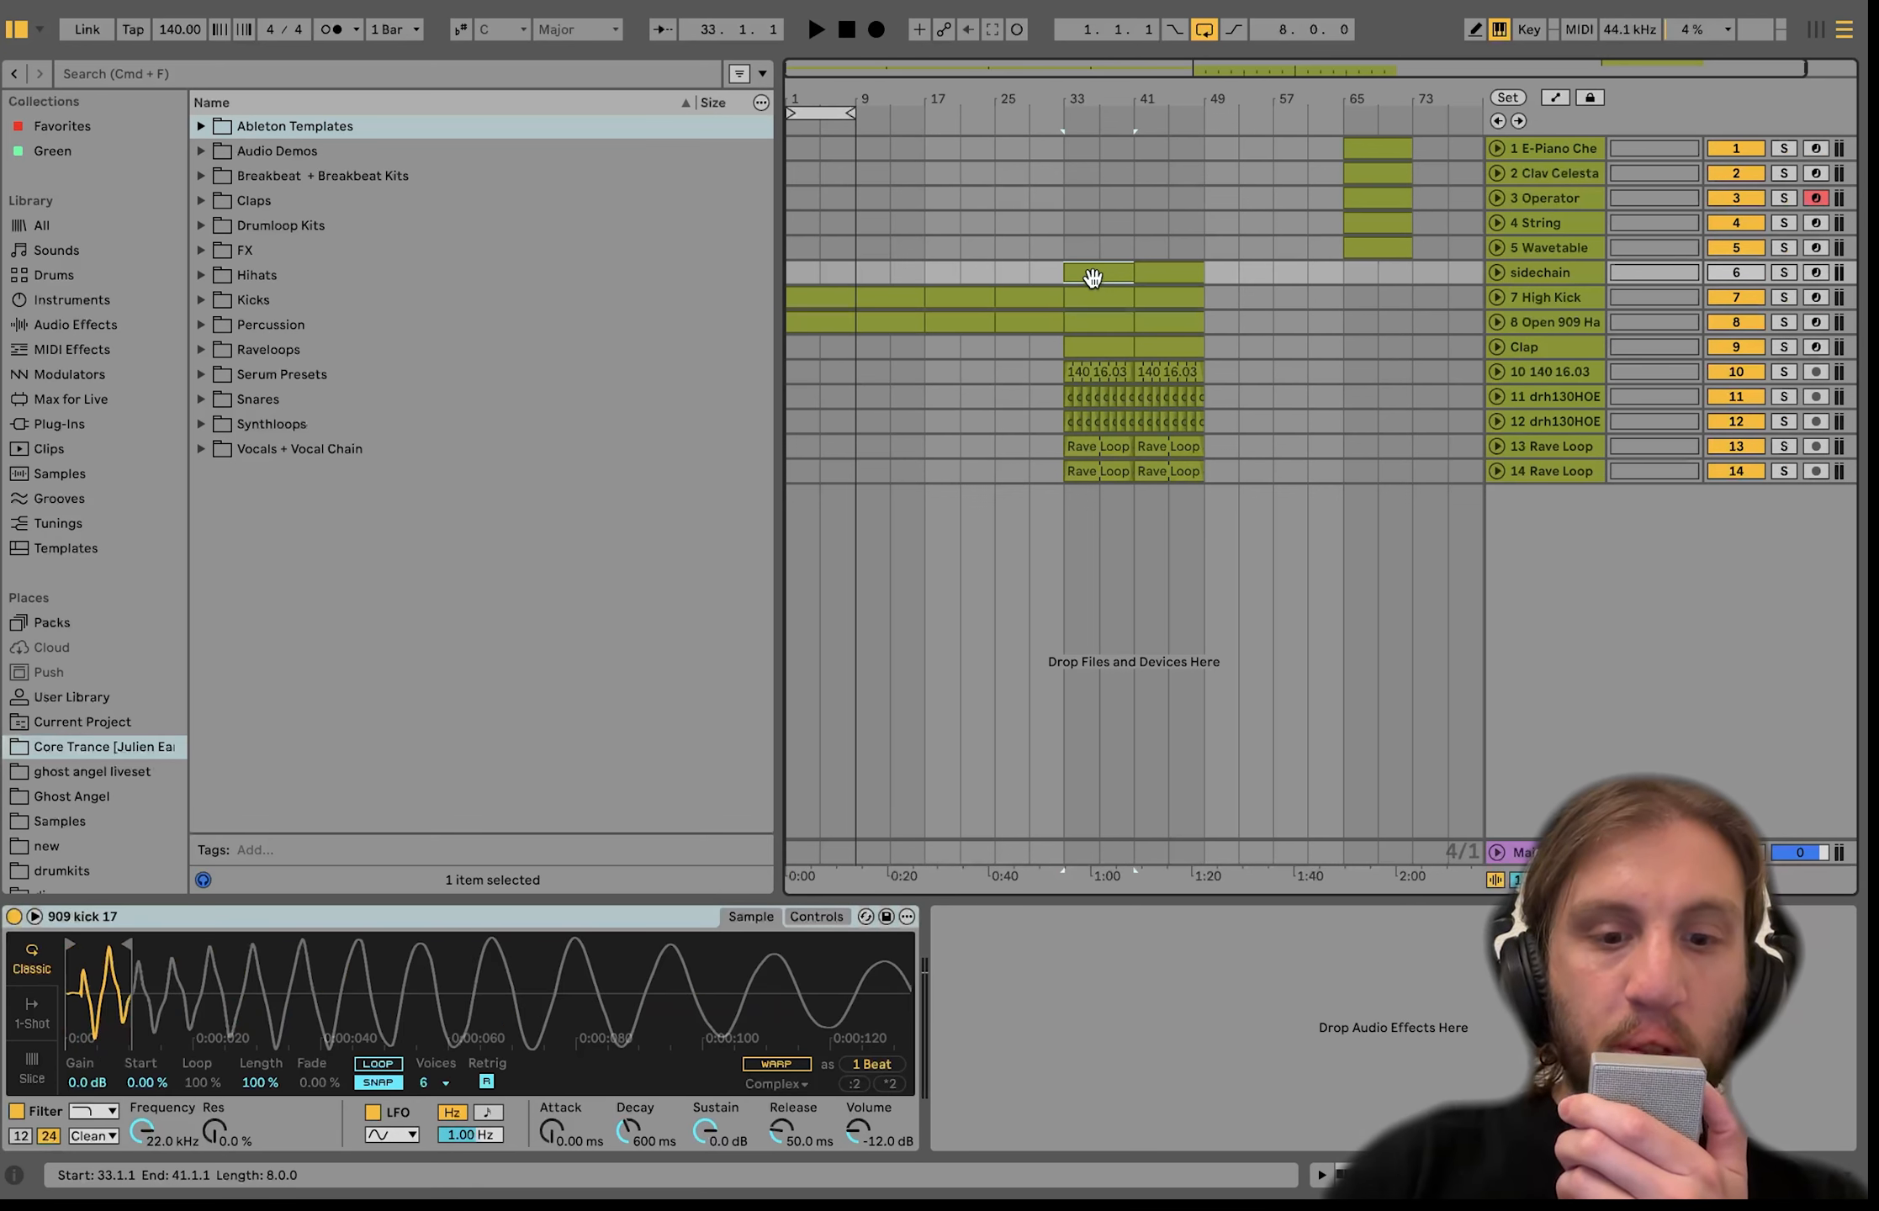
left_click(790, 271)
key("super+v")
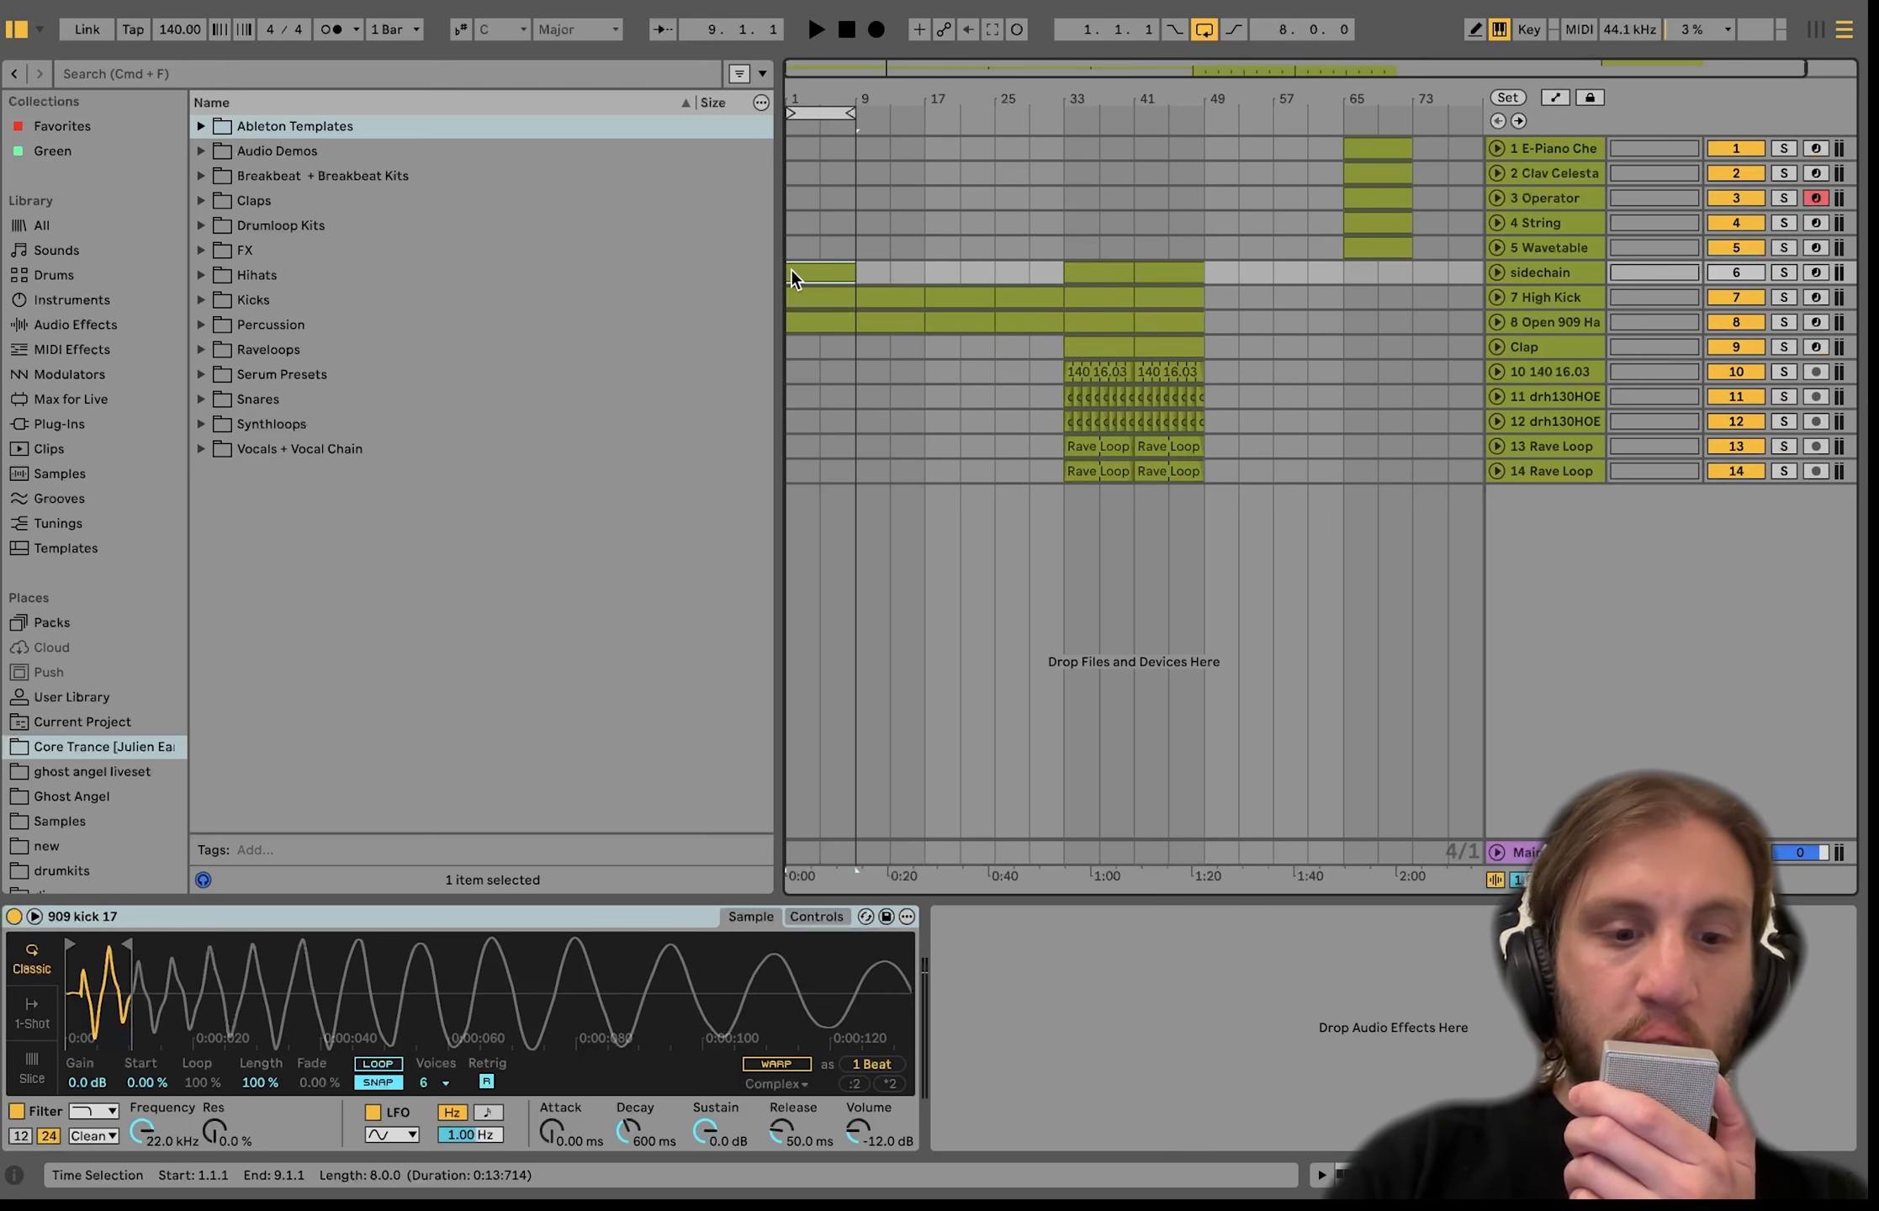
key("super+v")
key("super+v")
key("super+v")
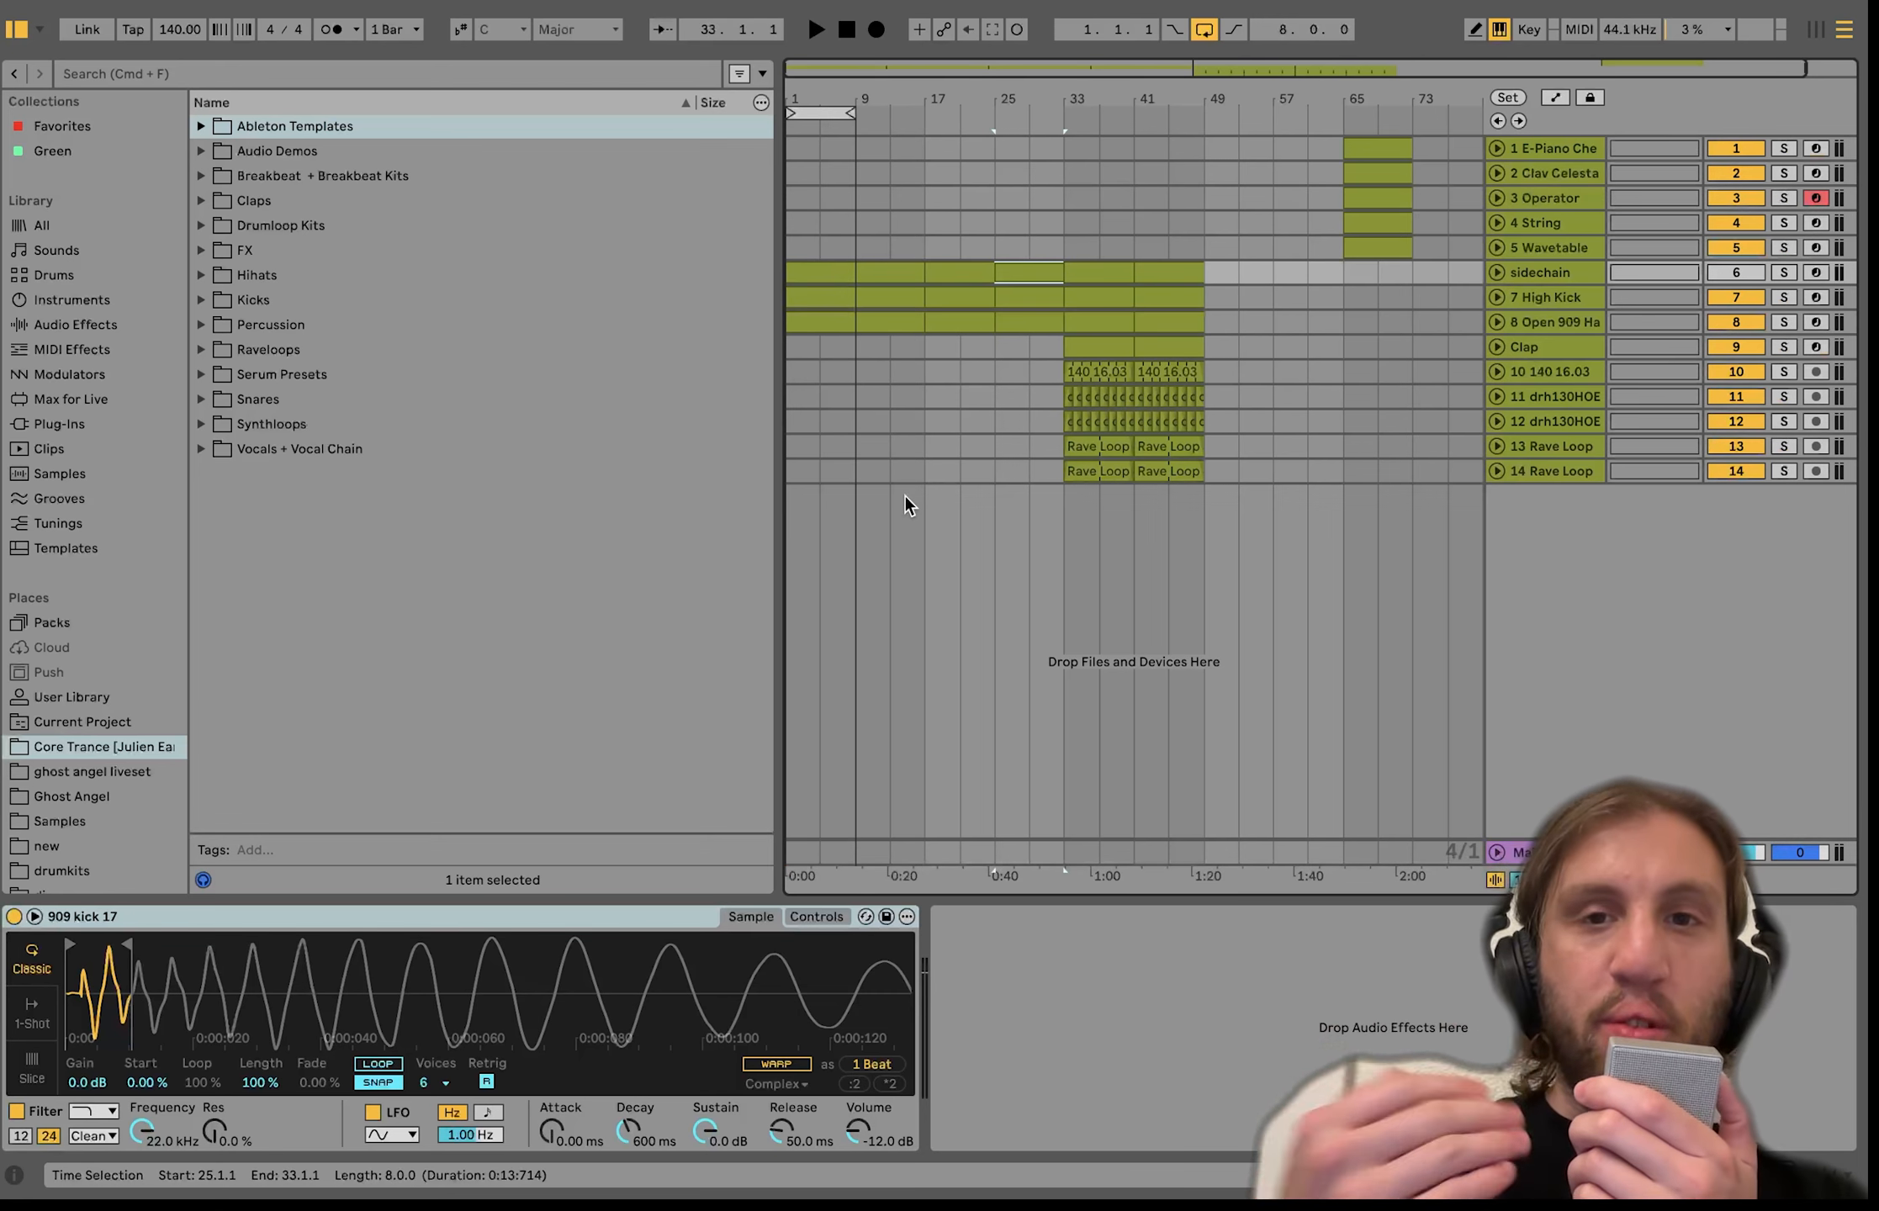
Switch off arrangement looping and fill bars 1 to 33 of track 13 with copies of the Rave Loop 3 clip.
left_click(817, 319)
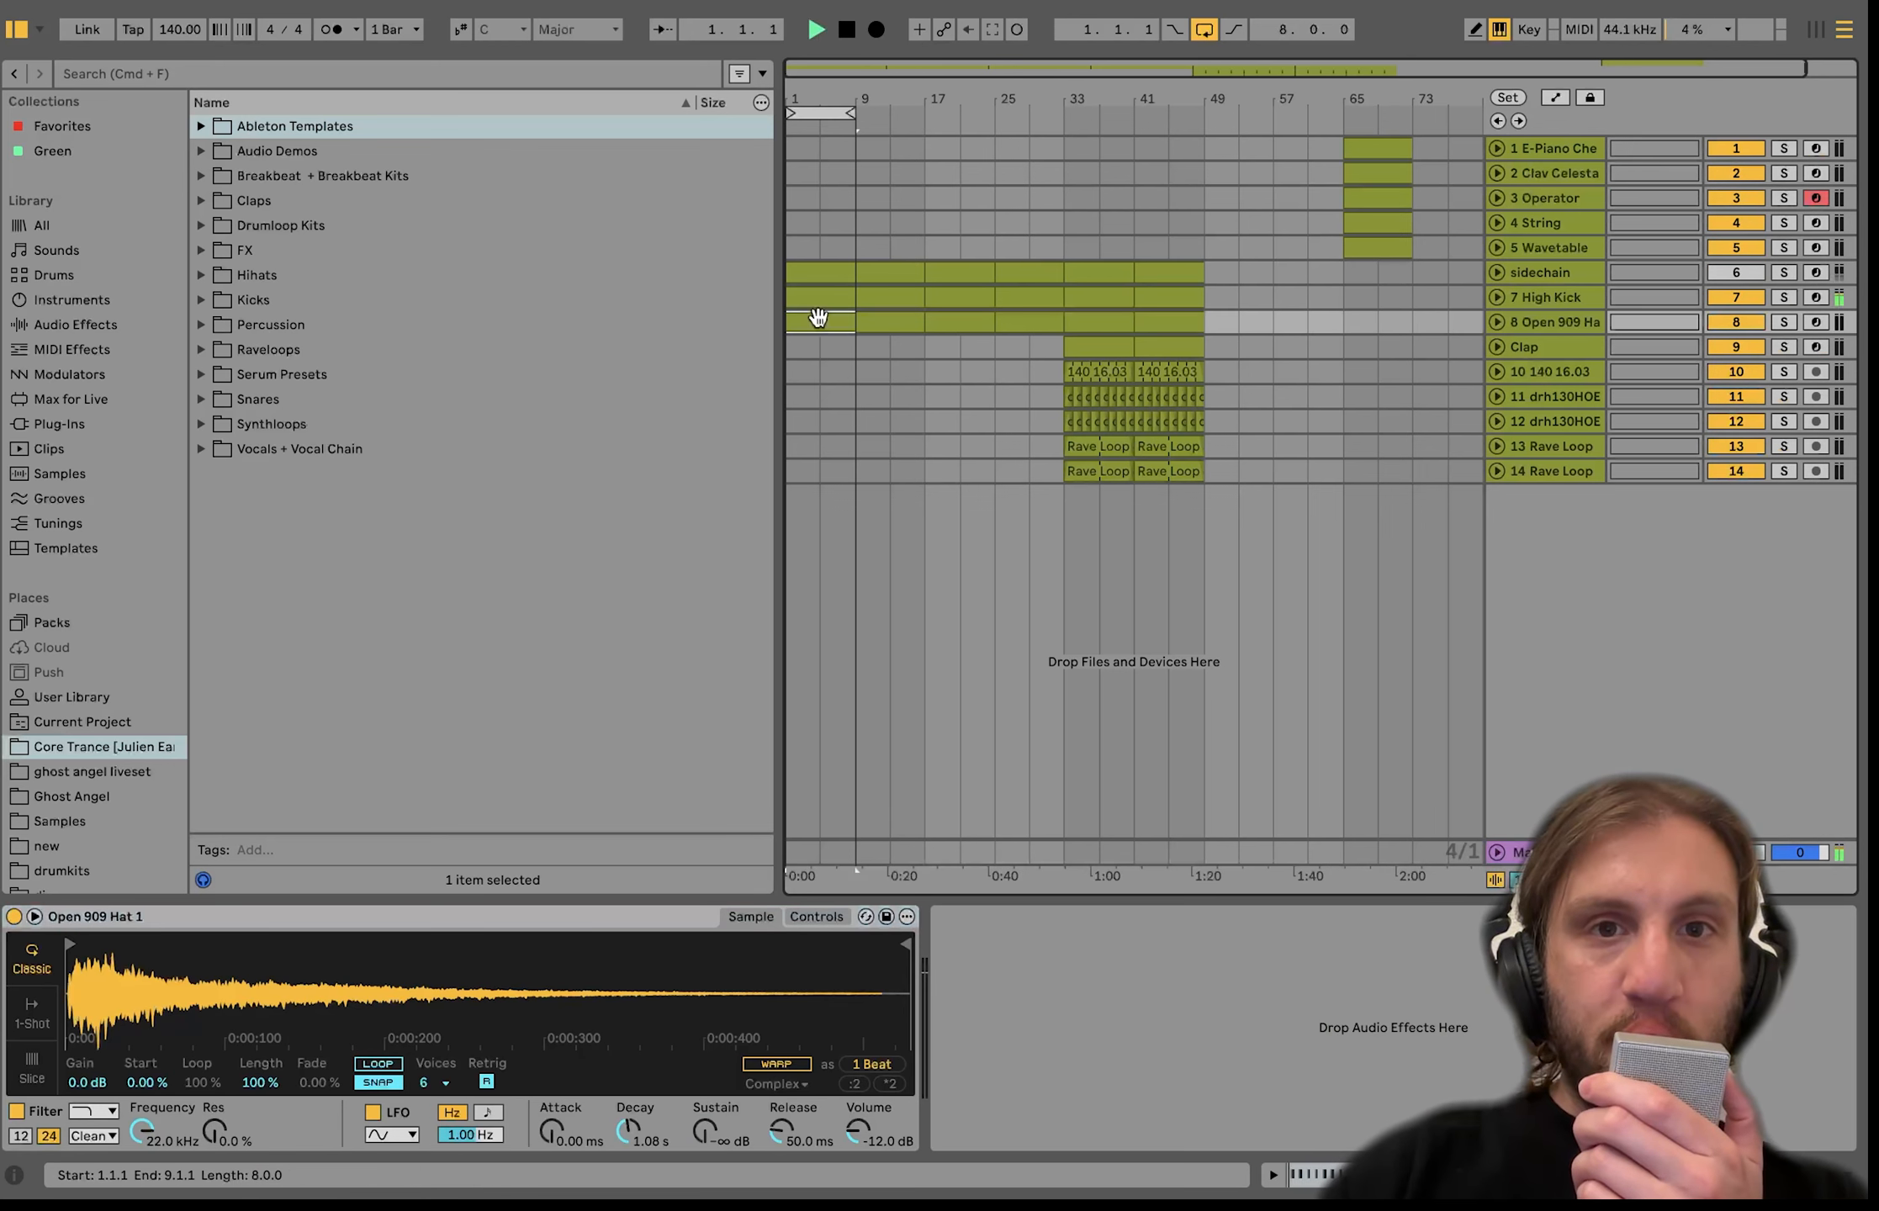
left_click(1201, 31)
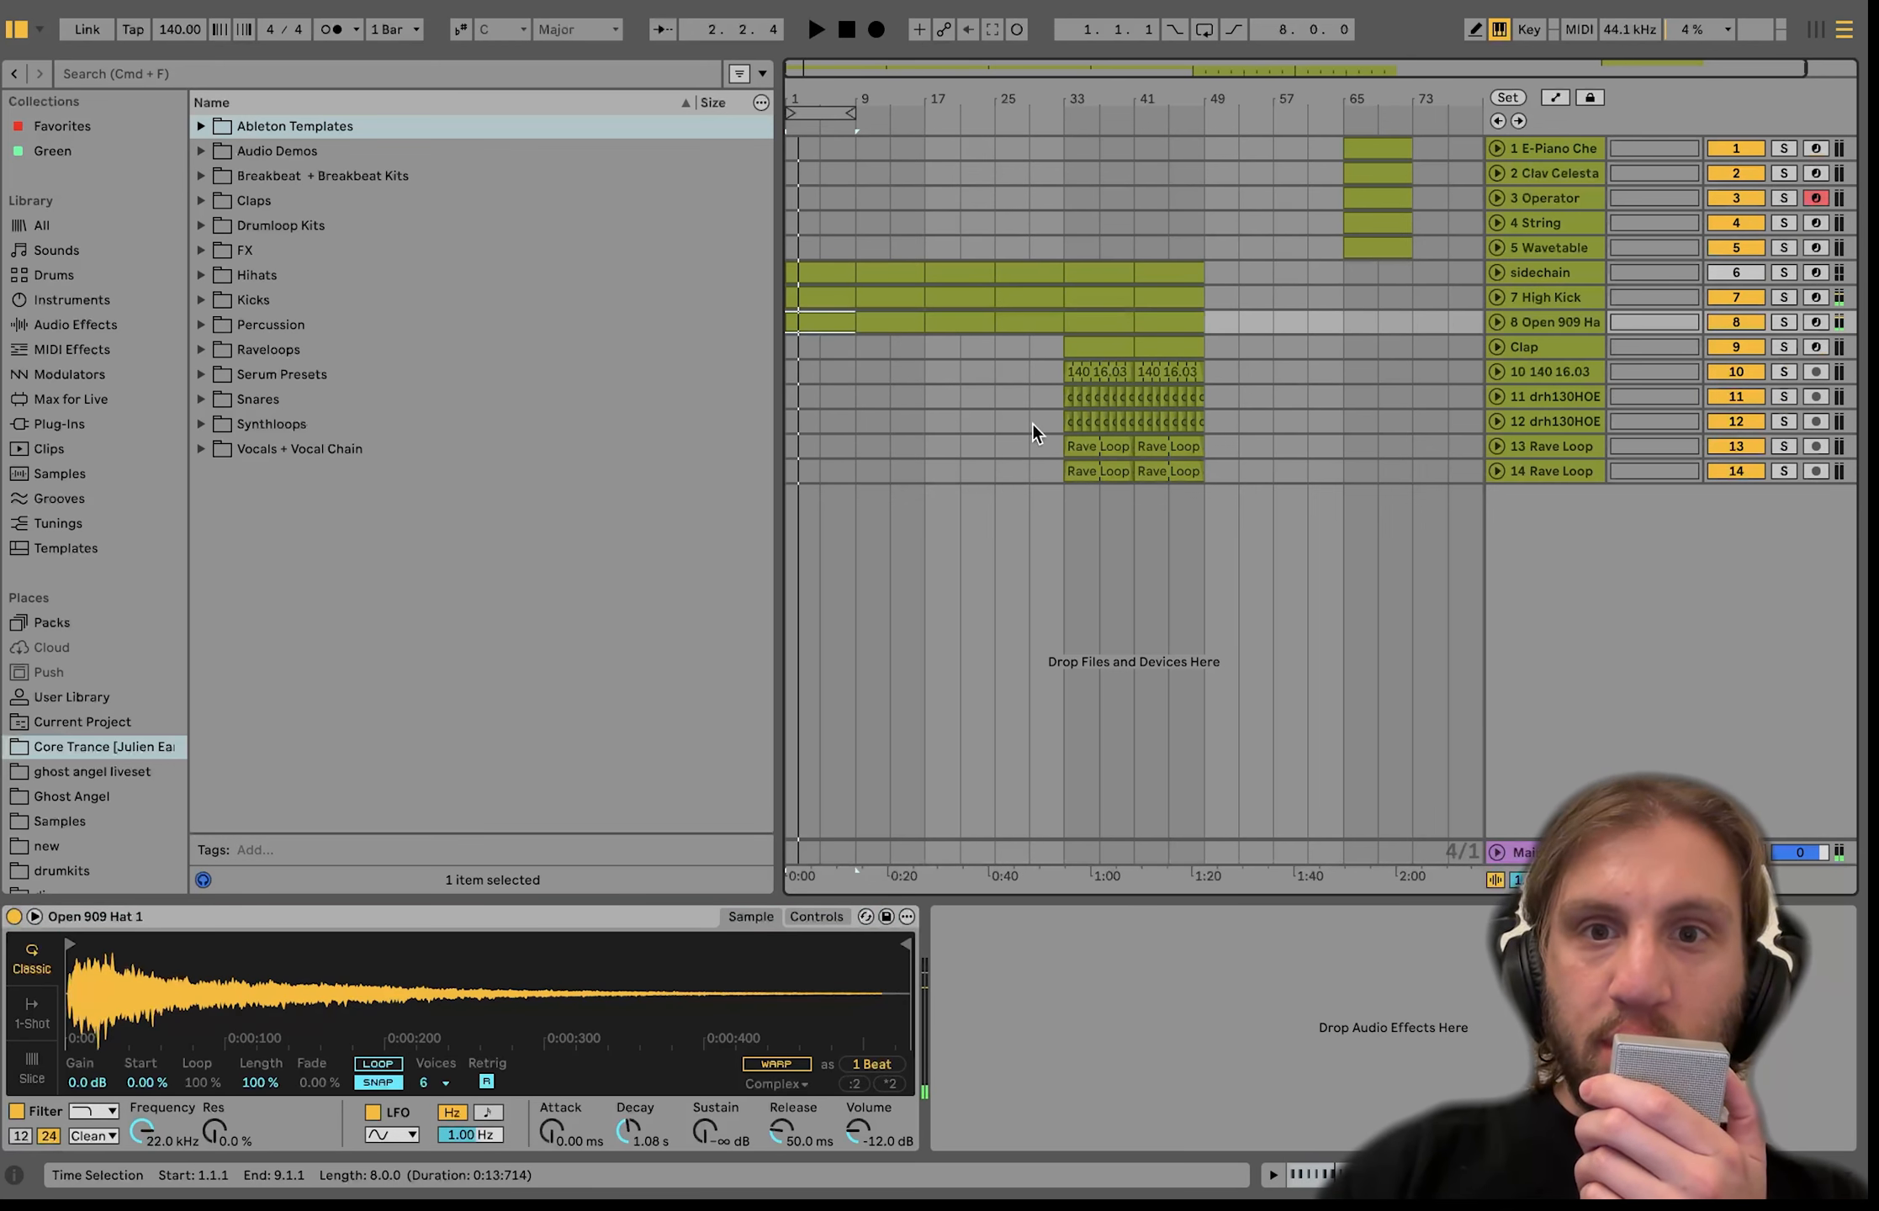
left_click(1085, 447)
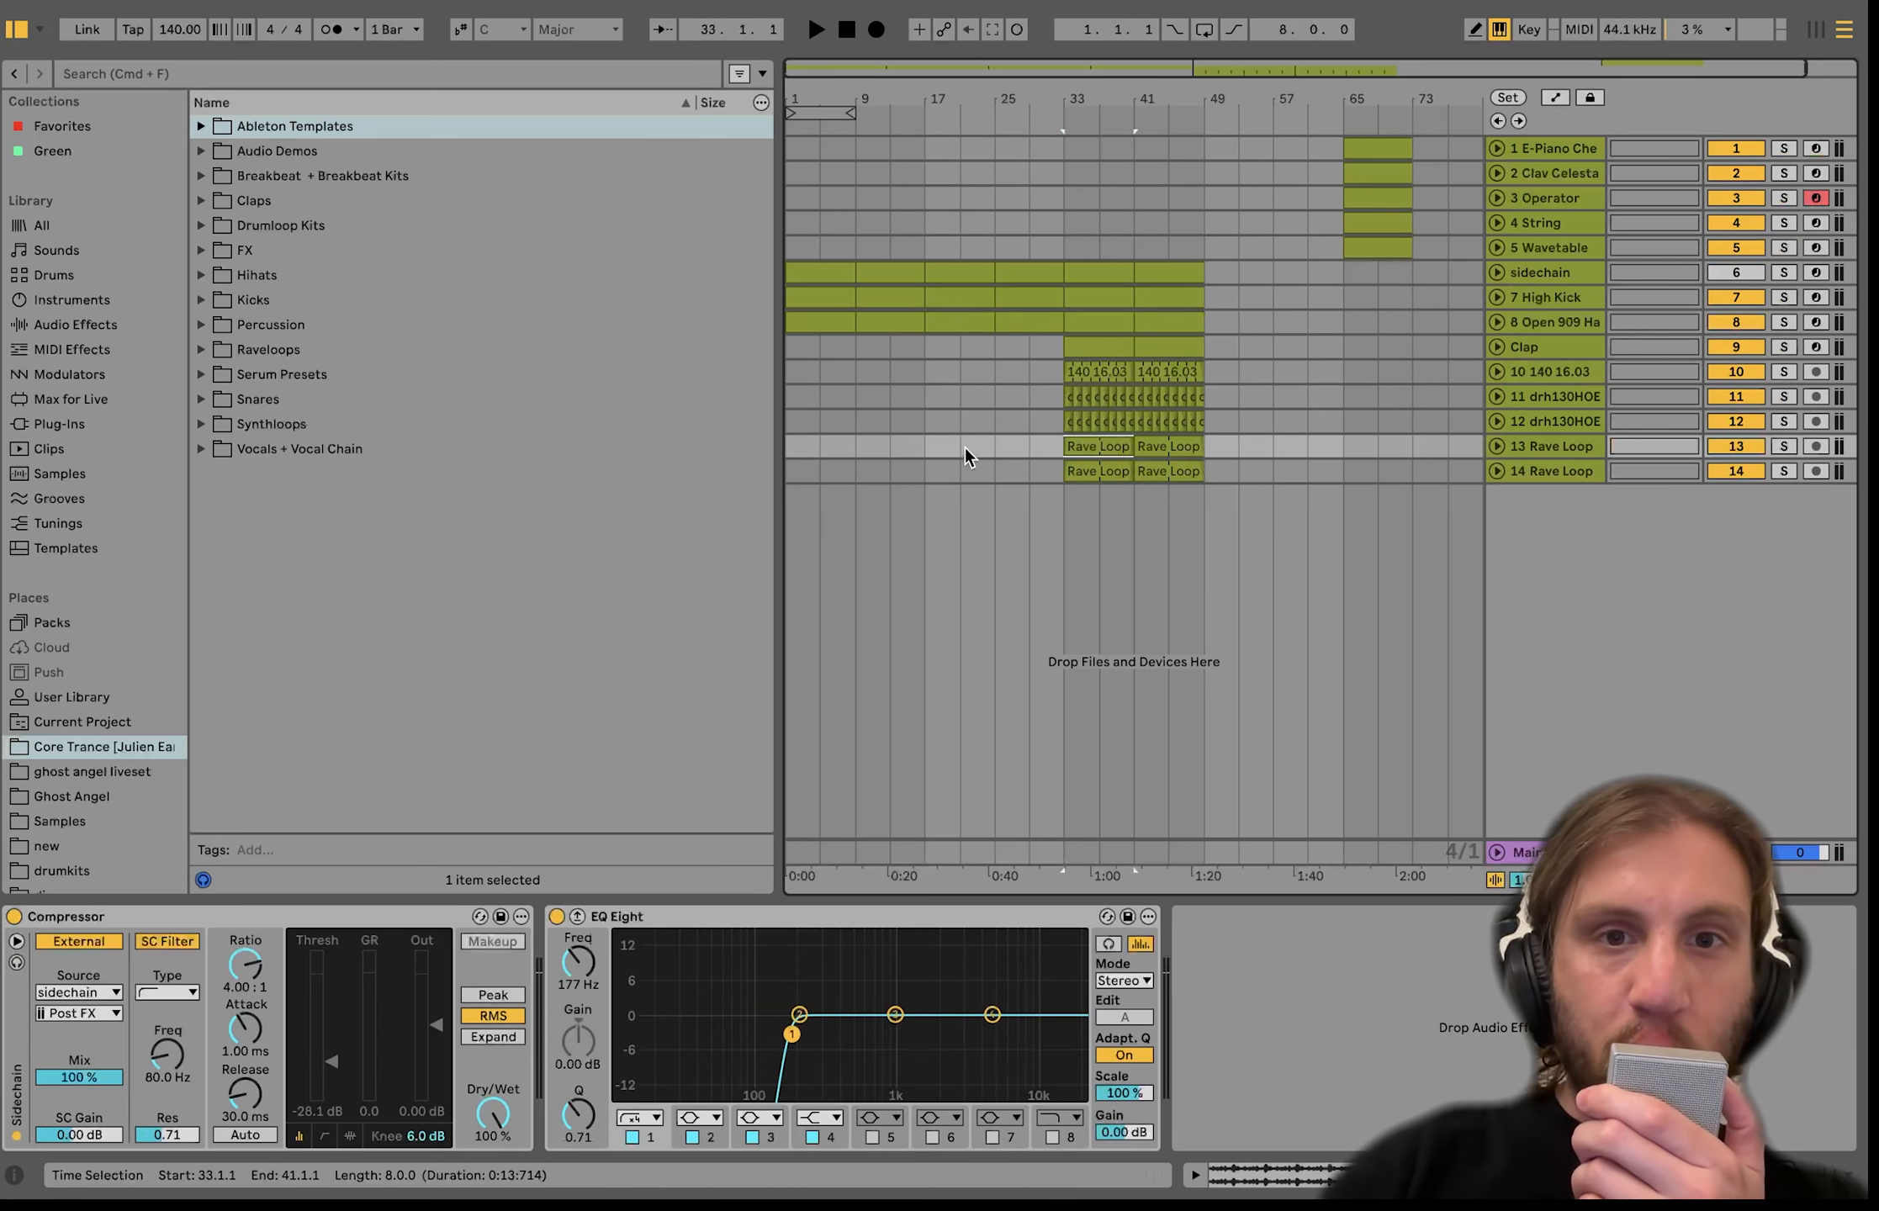
left_click(792, 445)
key("ctrl+v")
key("space")
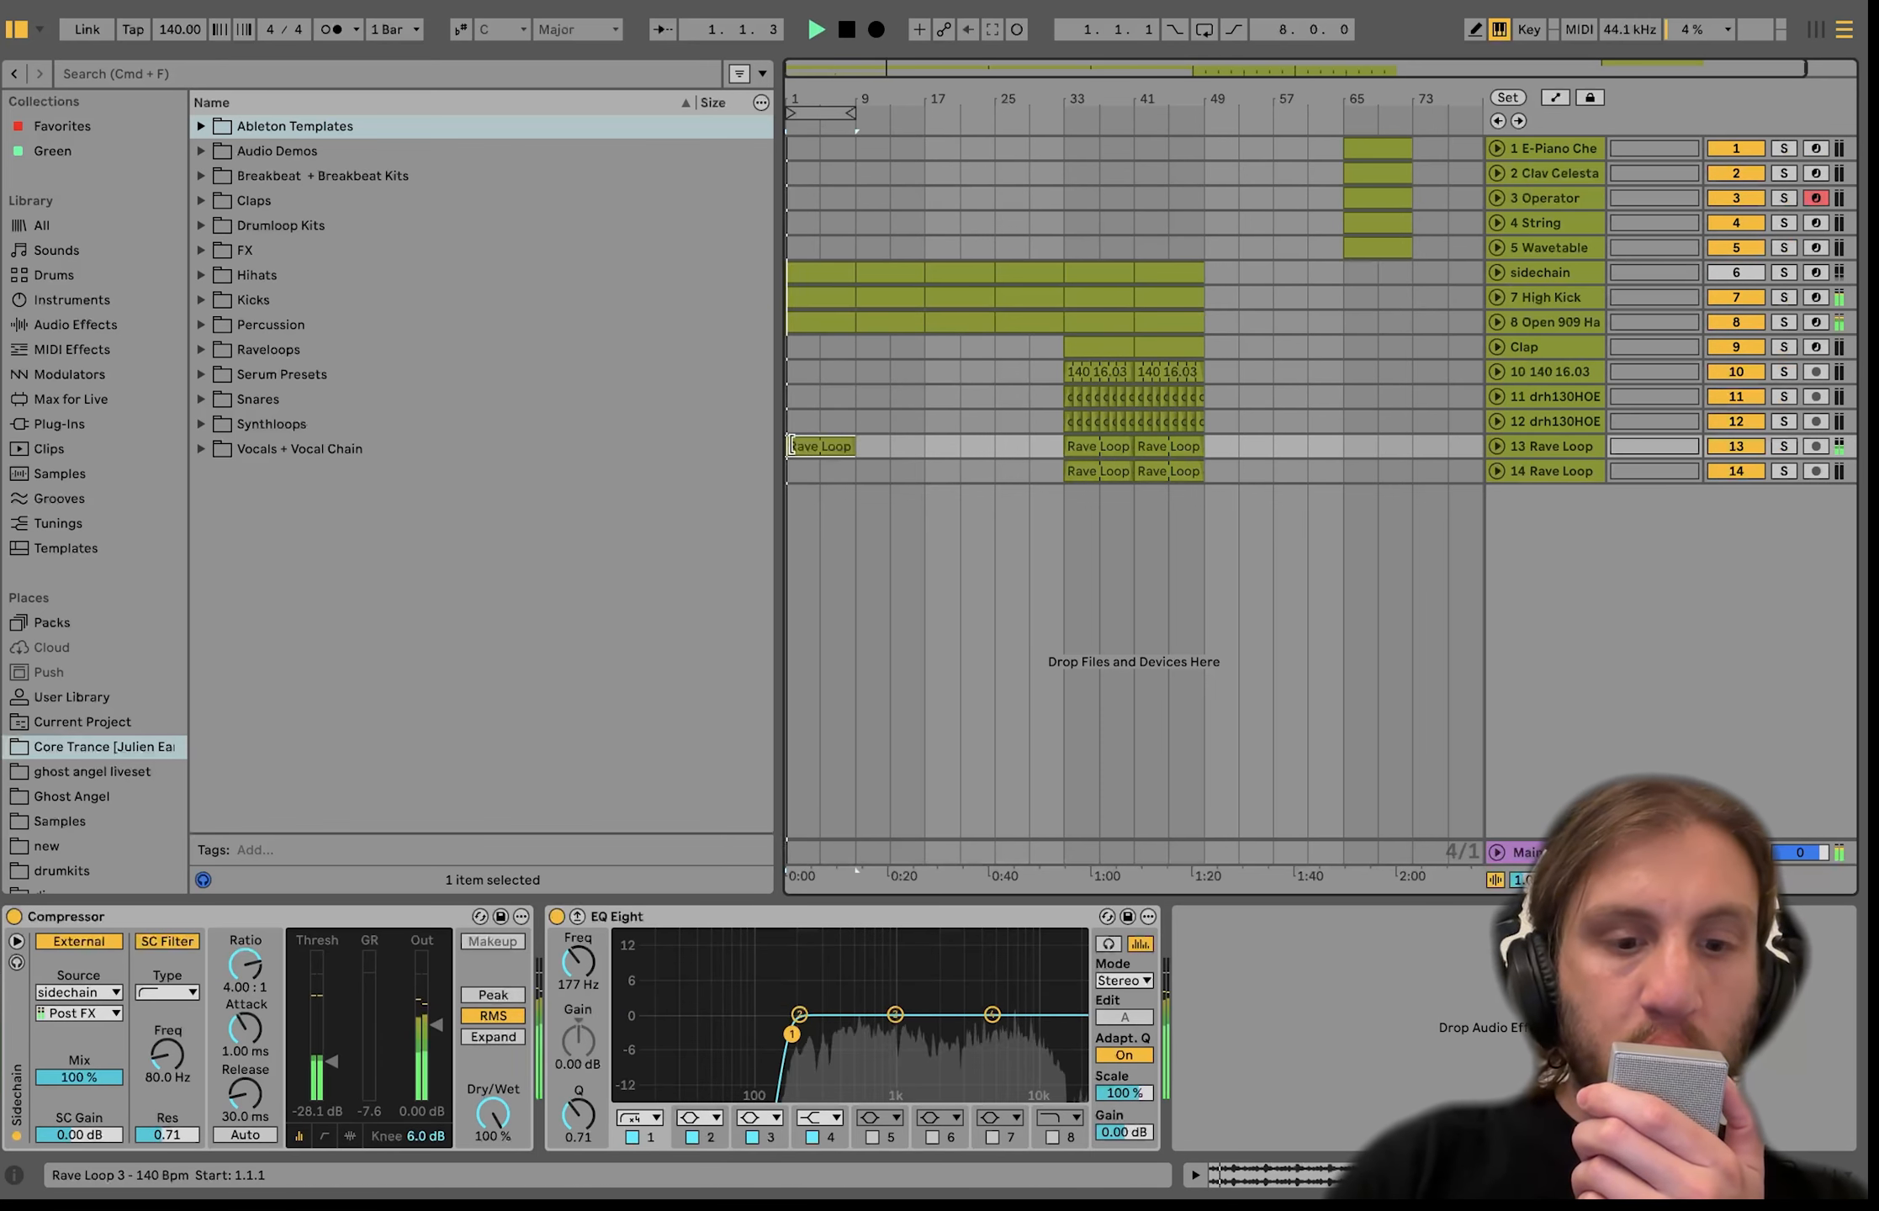
key("ctrl+d")
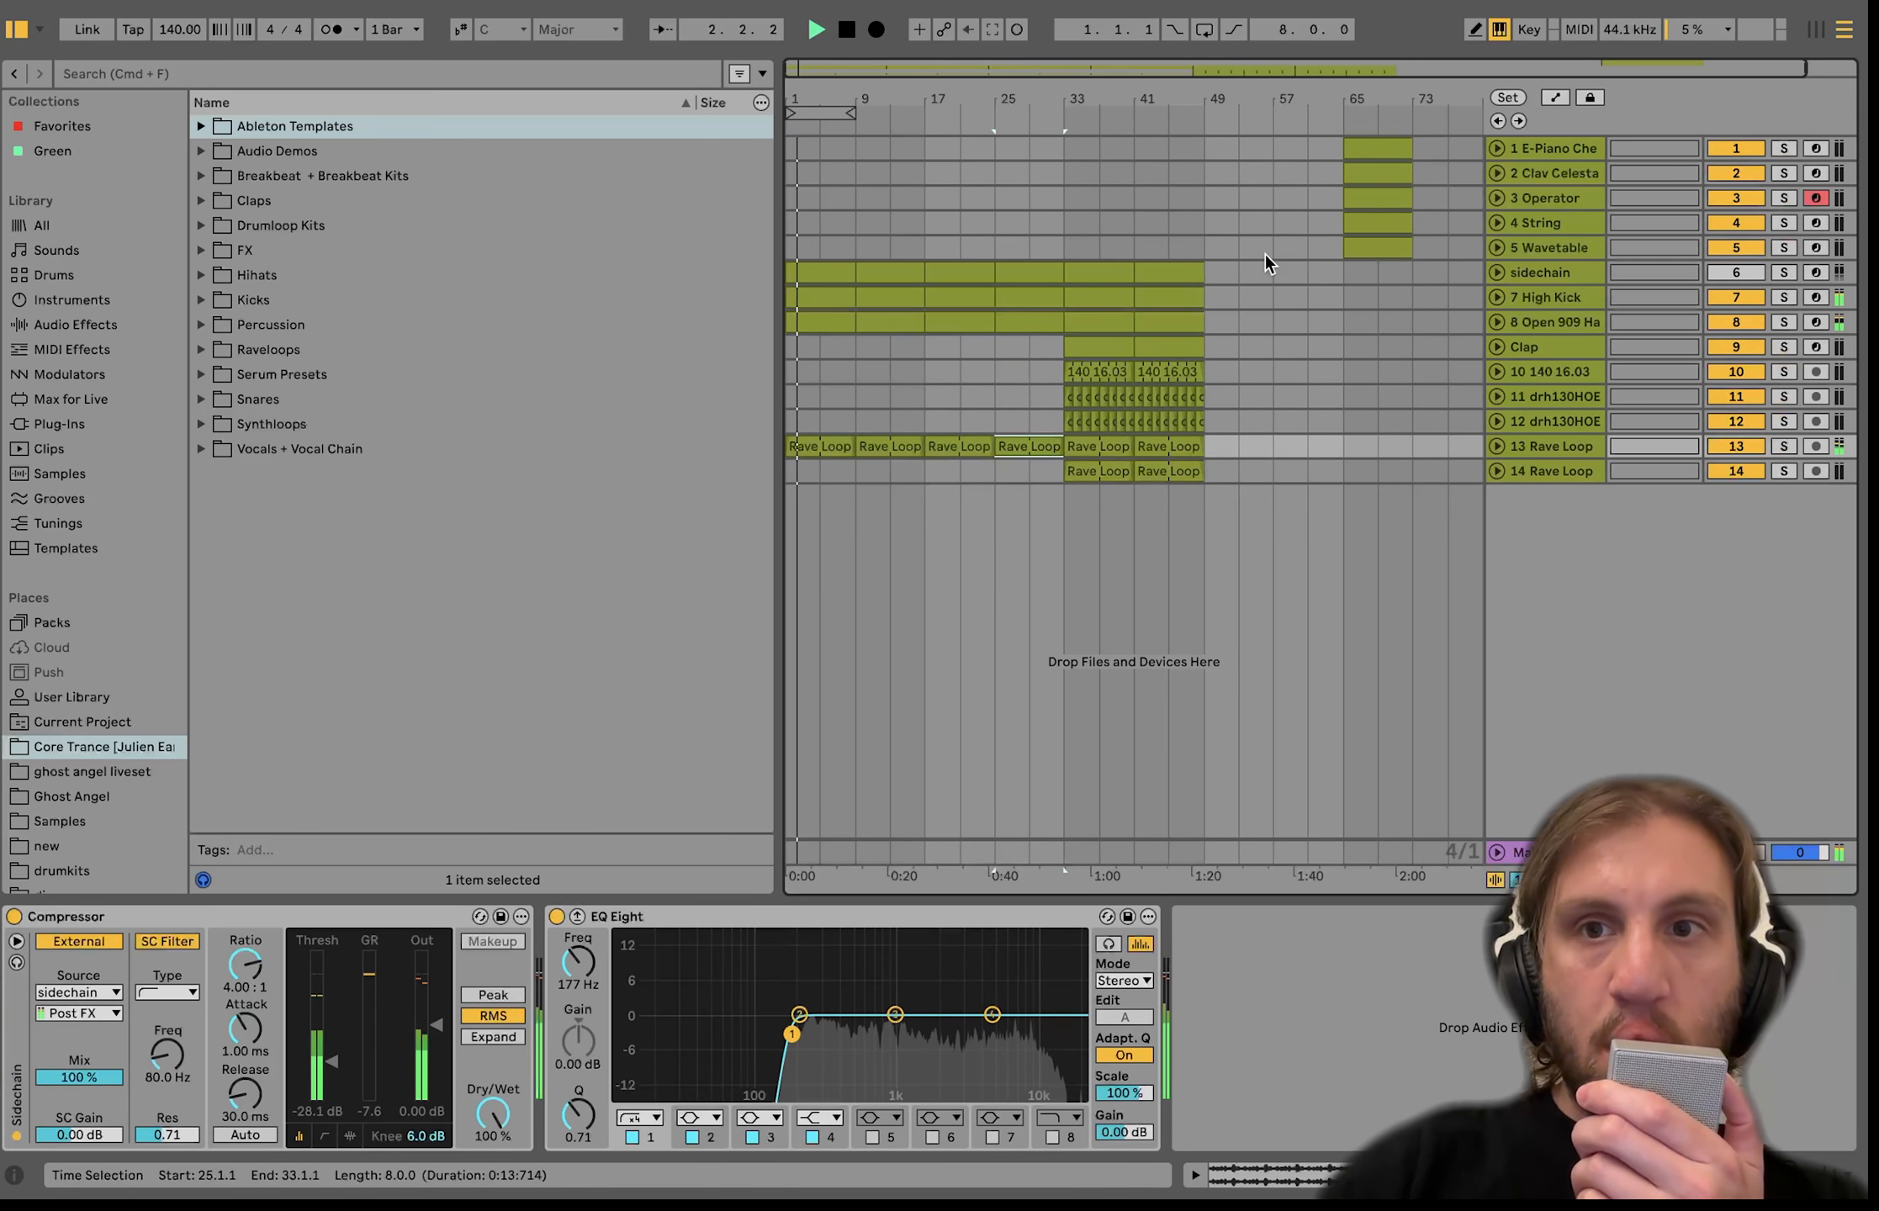
Unfold the Wavetable track and audition its clip at bar 65 in solo.
left_click(1496, 247)
left_click(1374, 248)
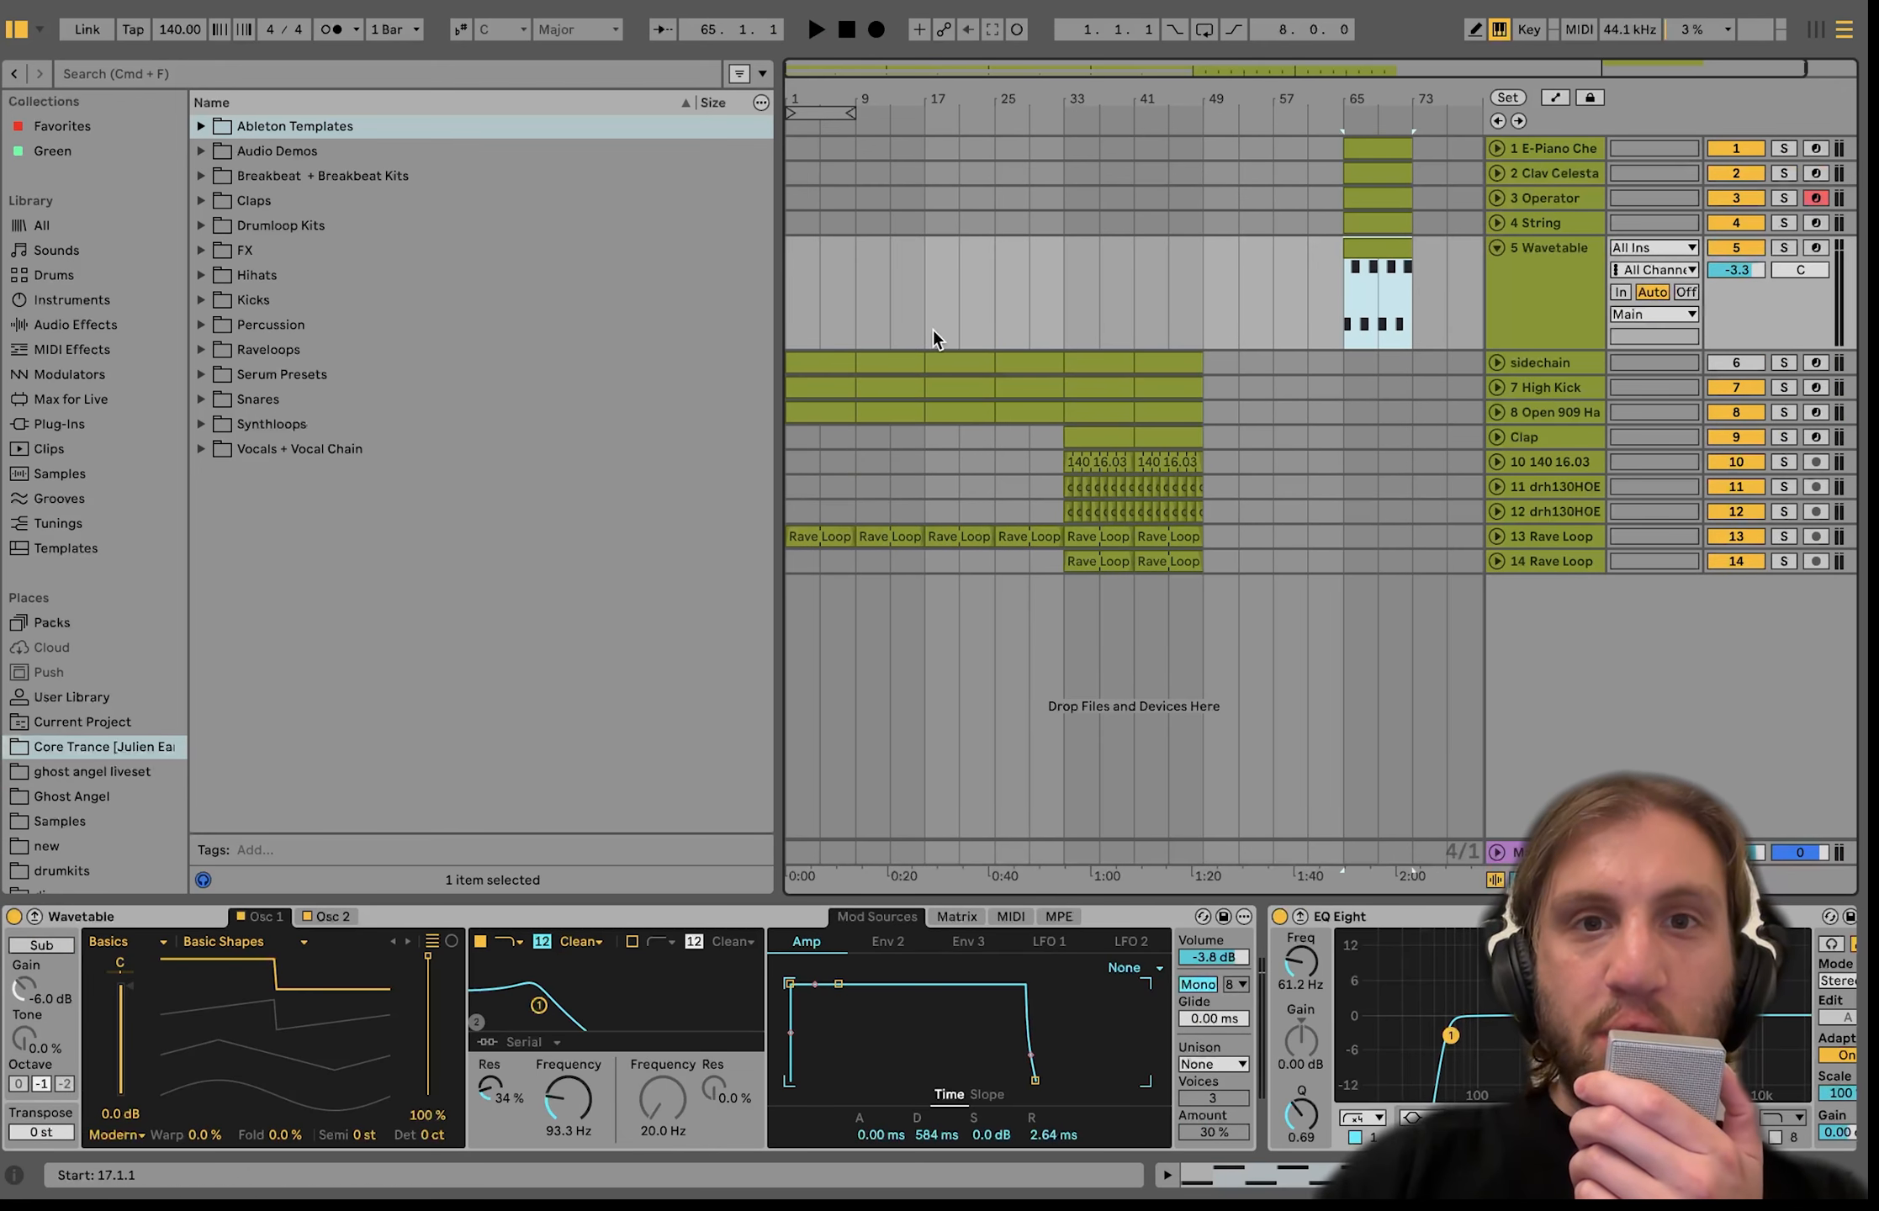
left_click(797, 318)
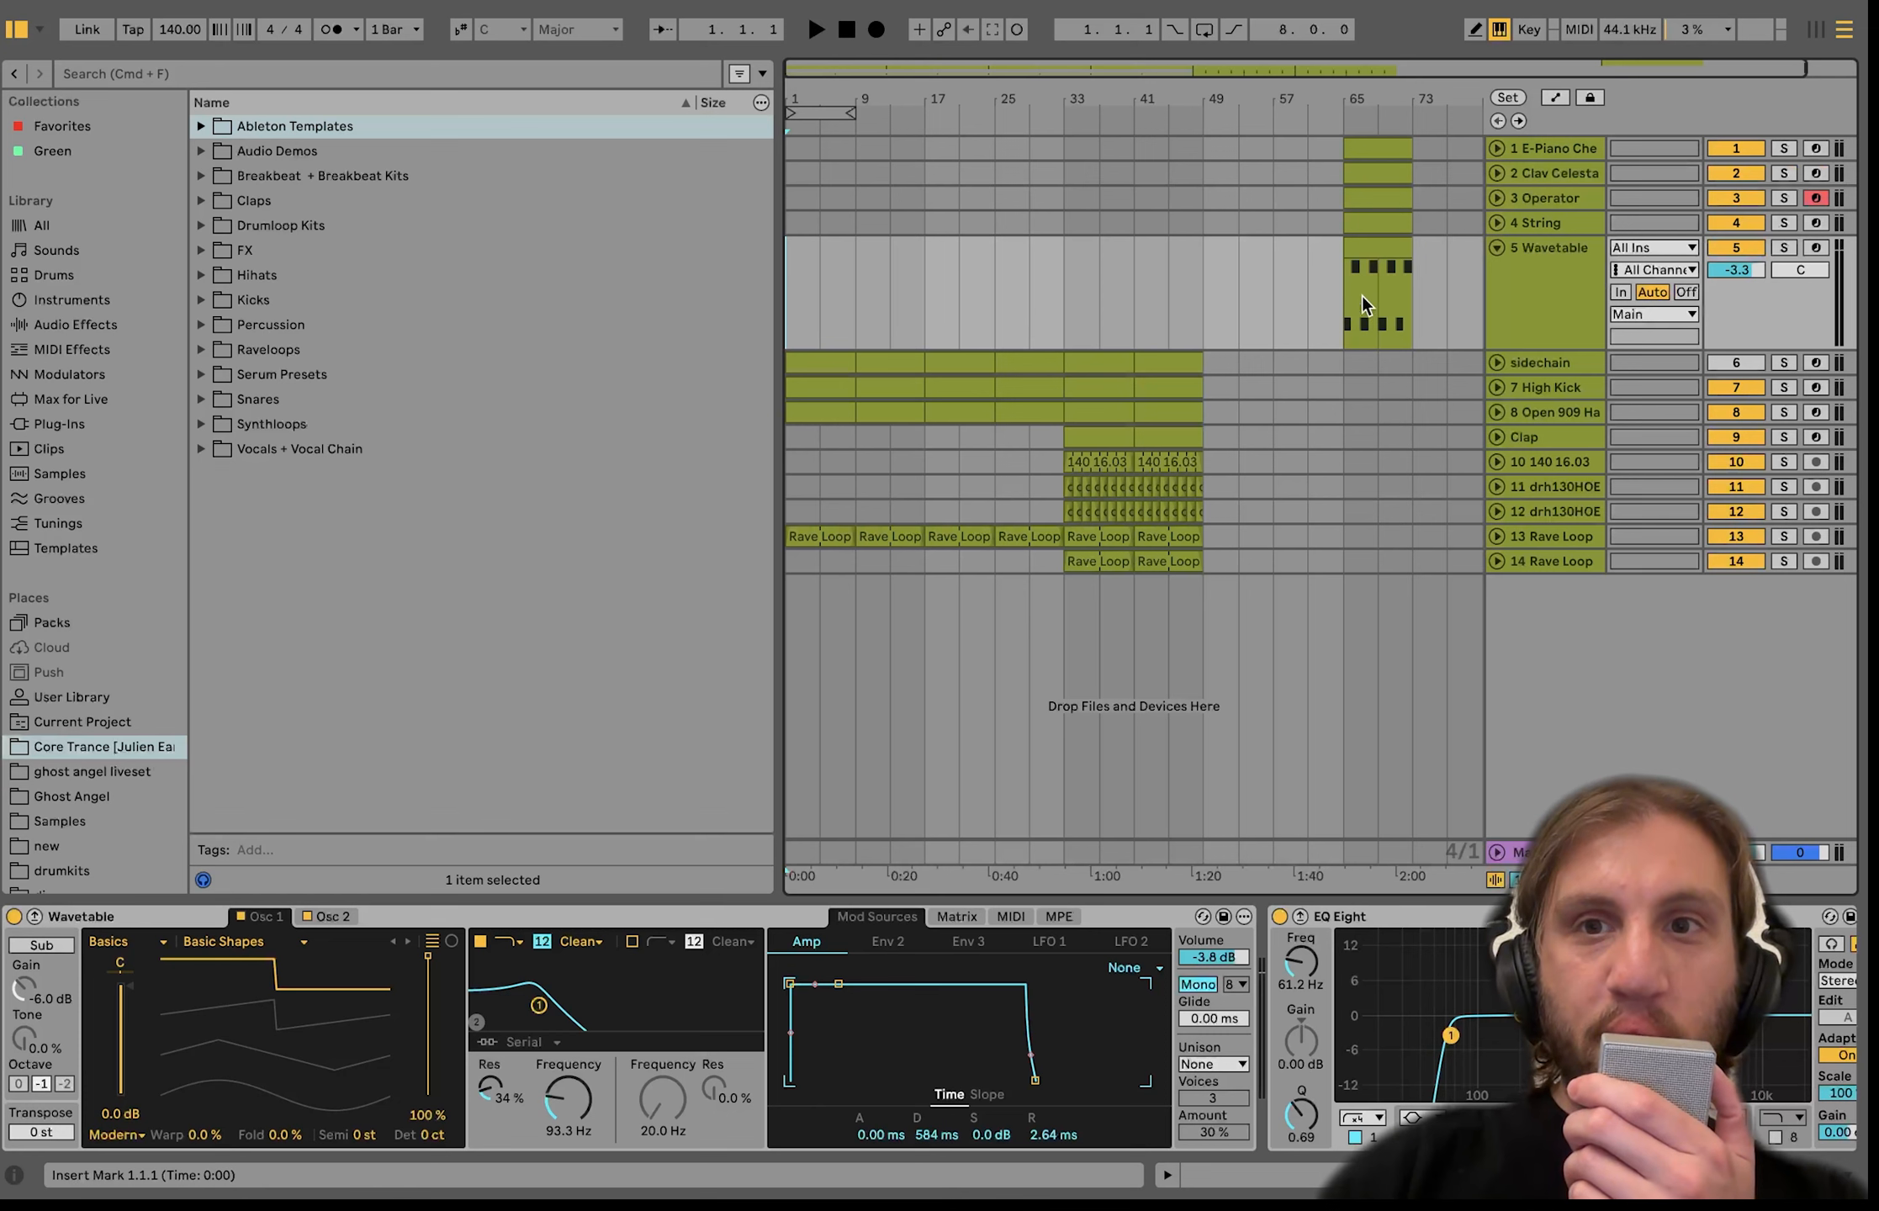
left_click(1376, 243)
left_click(1782, 249)
key("space")
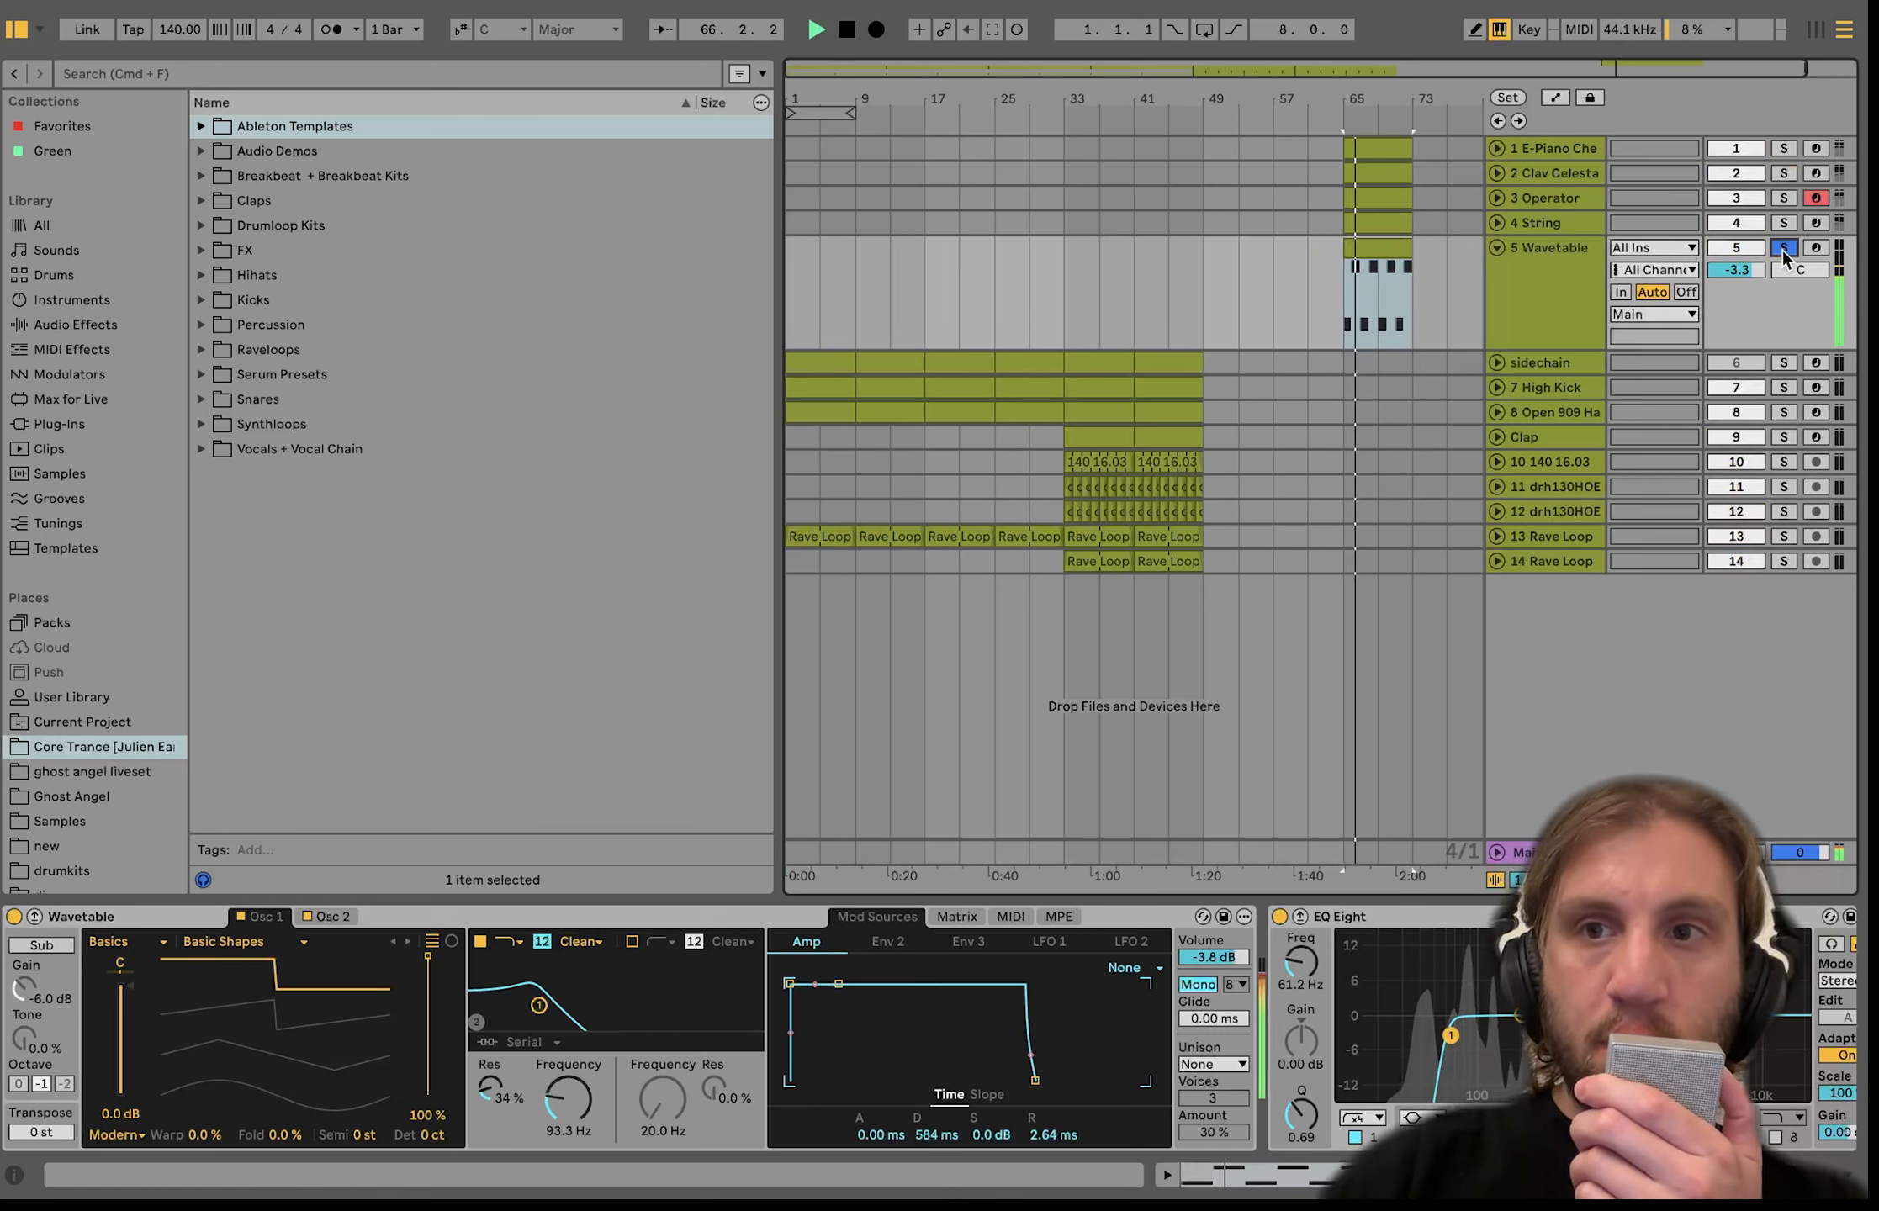
key("space")
left_click(1782, 248)
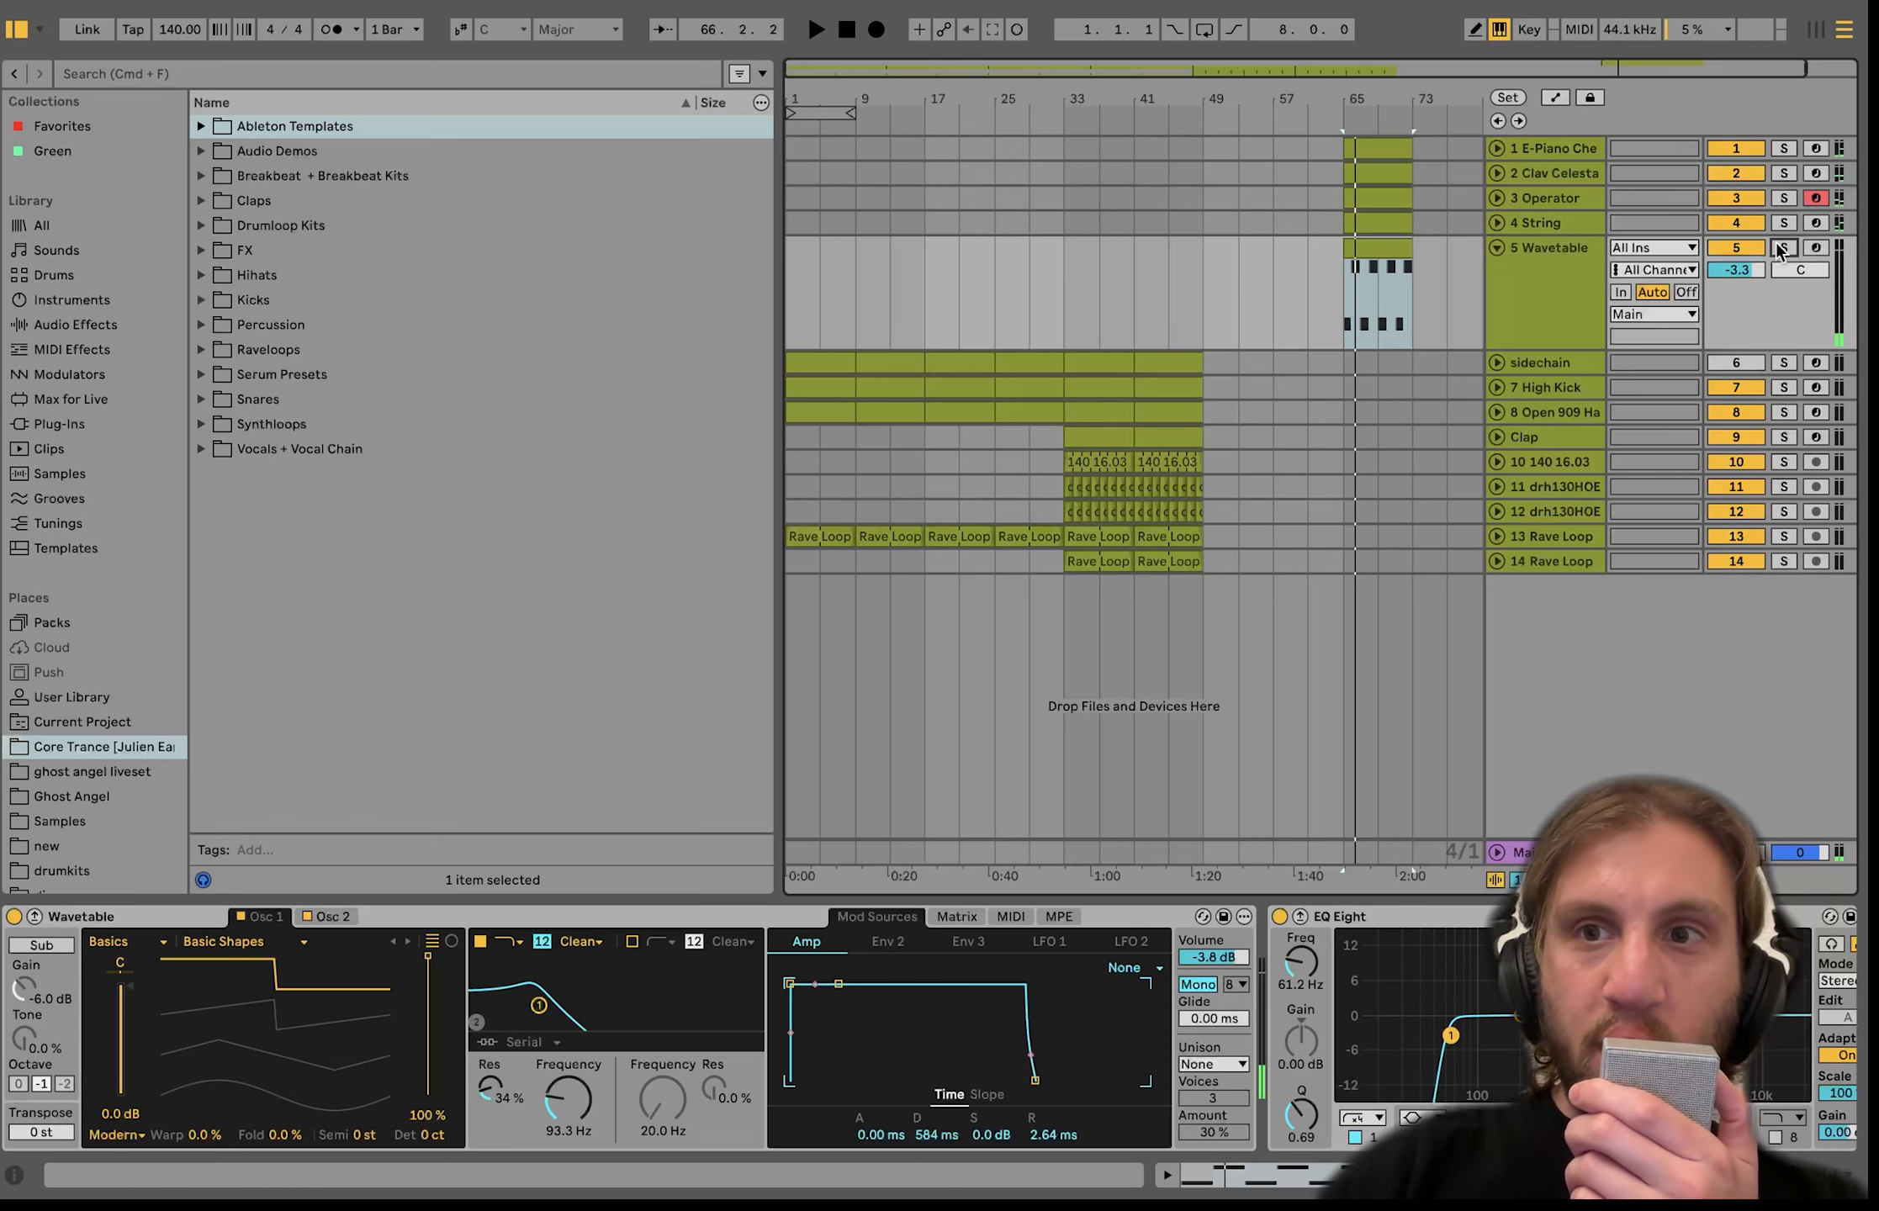
Copy the Wavetable clip from bar 65 to bar 1.
left_click(1369, 242)
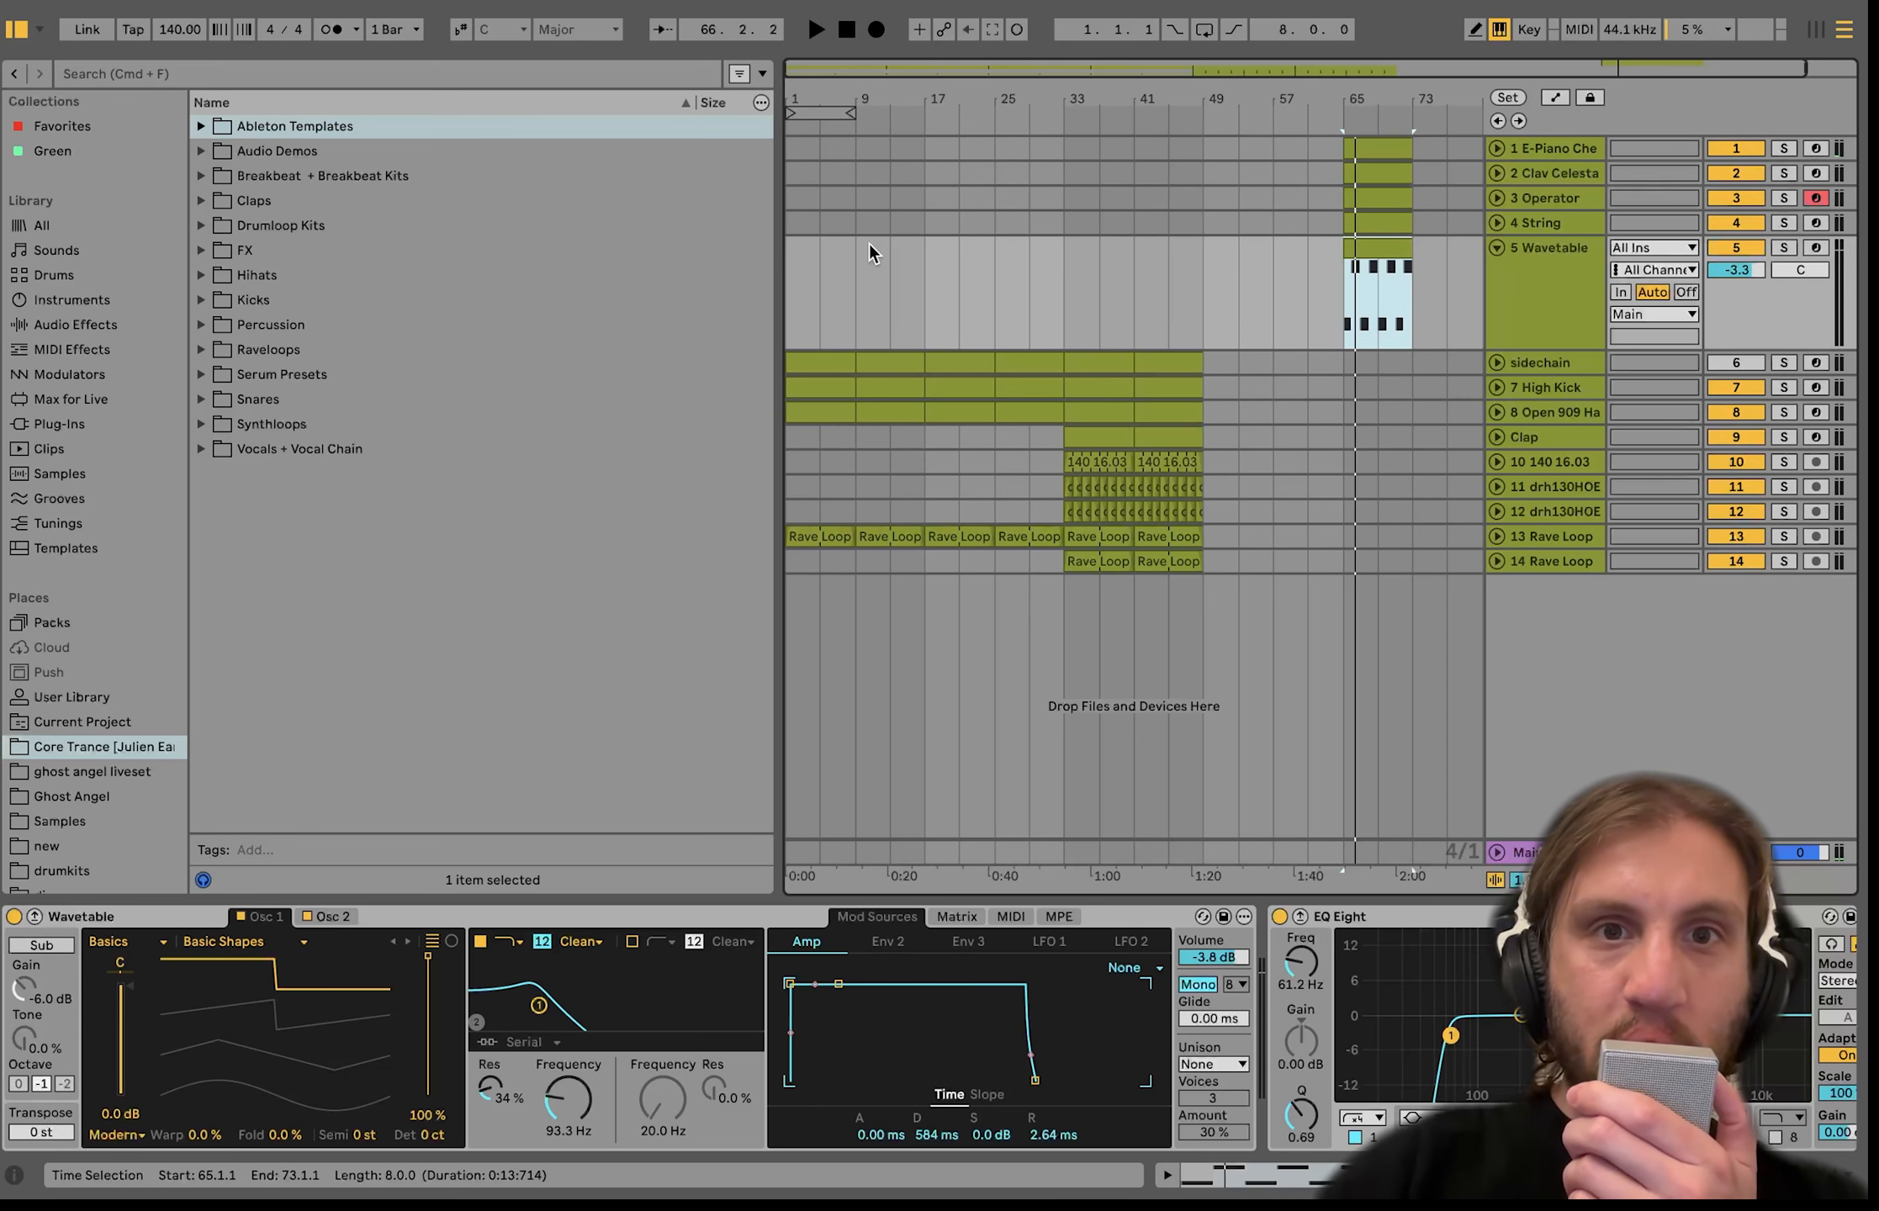
key("super+c")
left_click(792, 274)
key("super+v")
Repeat the first half bar of the Wavetable clip at bar 1 until it reaches bar 5.
key("plus")
key("plus")
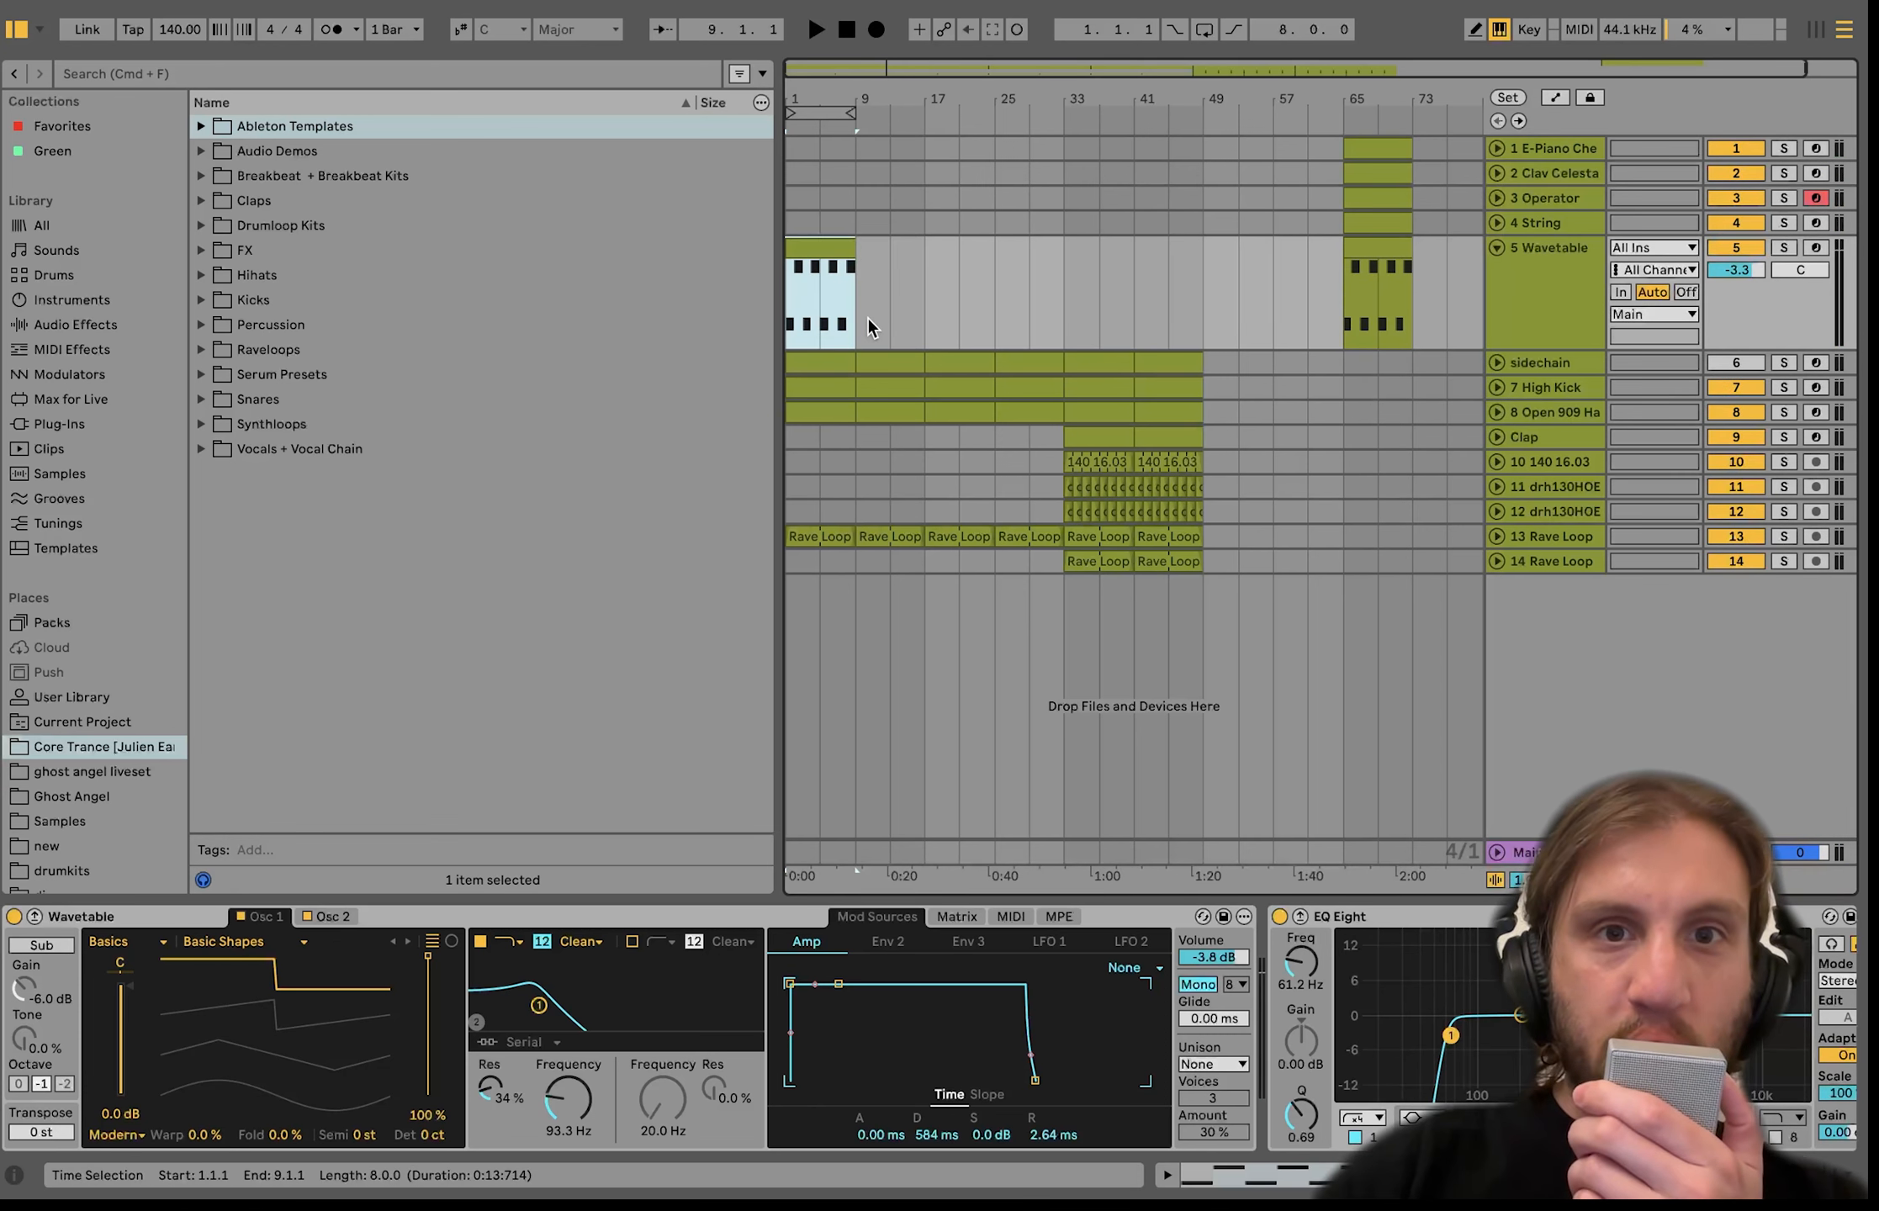
scroll(867, 317, "left", 5)
left_click_drag(807, 309, 785, 310)
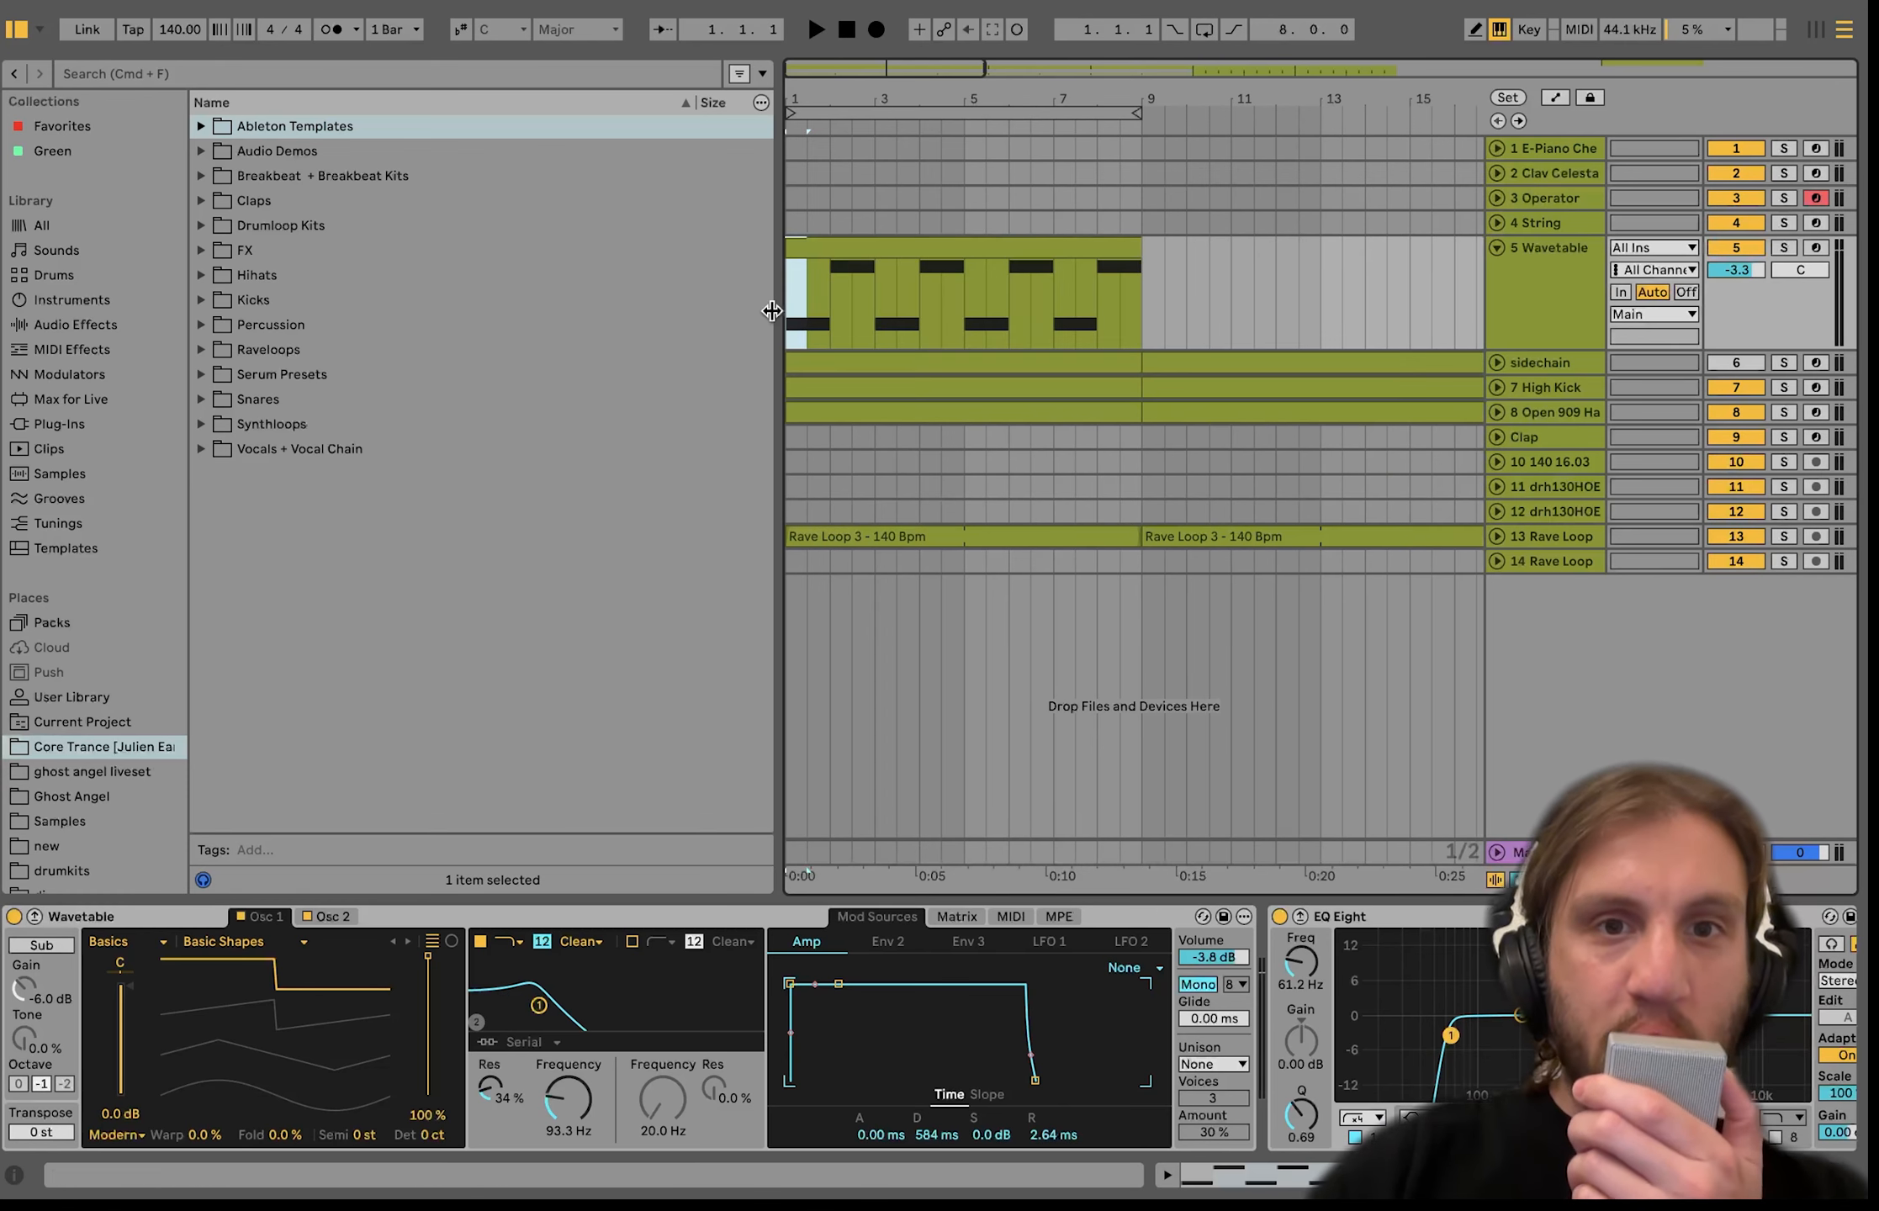
key("super+d")
key("super+d")
key("super+d")
key("super+d")
key("super+d")
key("super+d")
key("super+d")
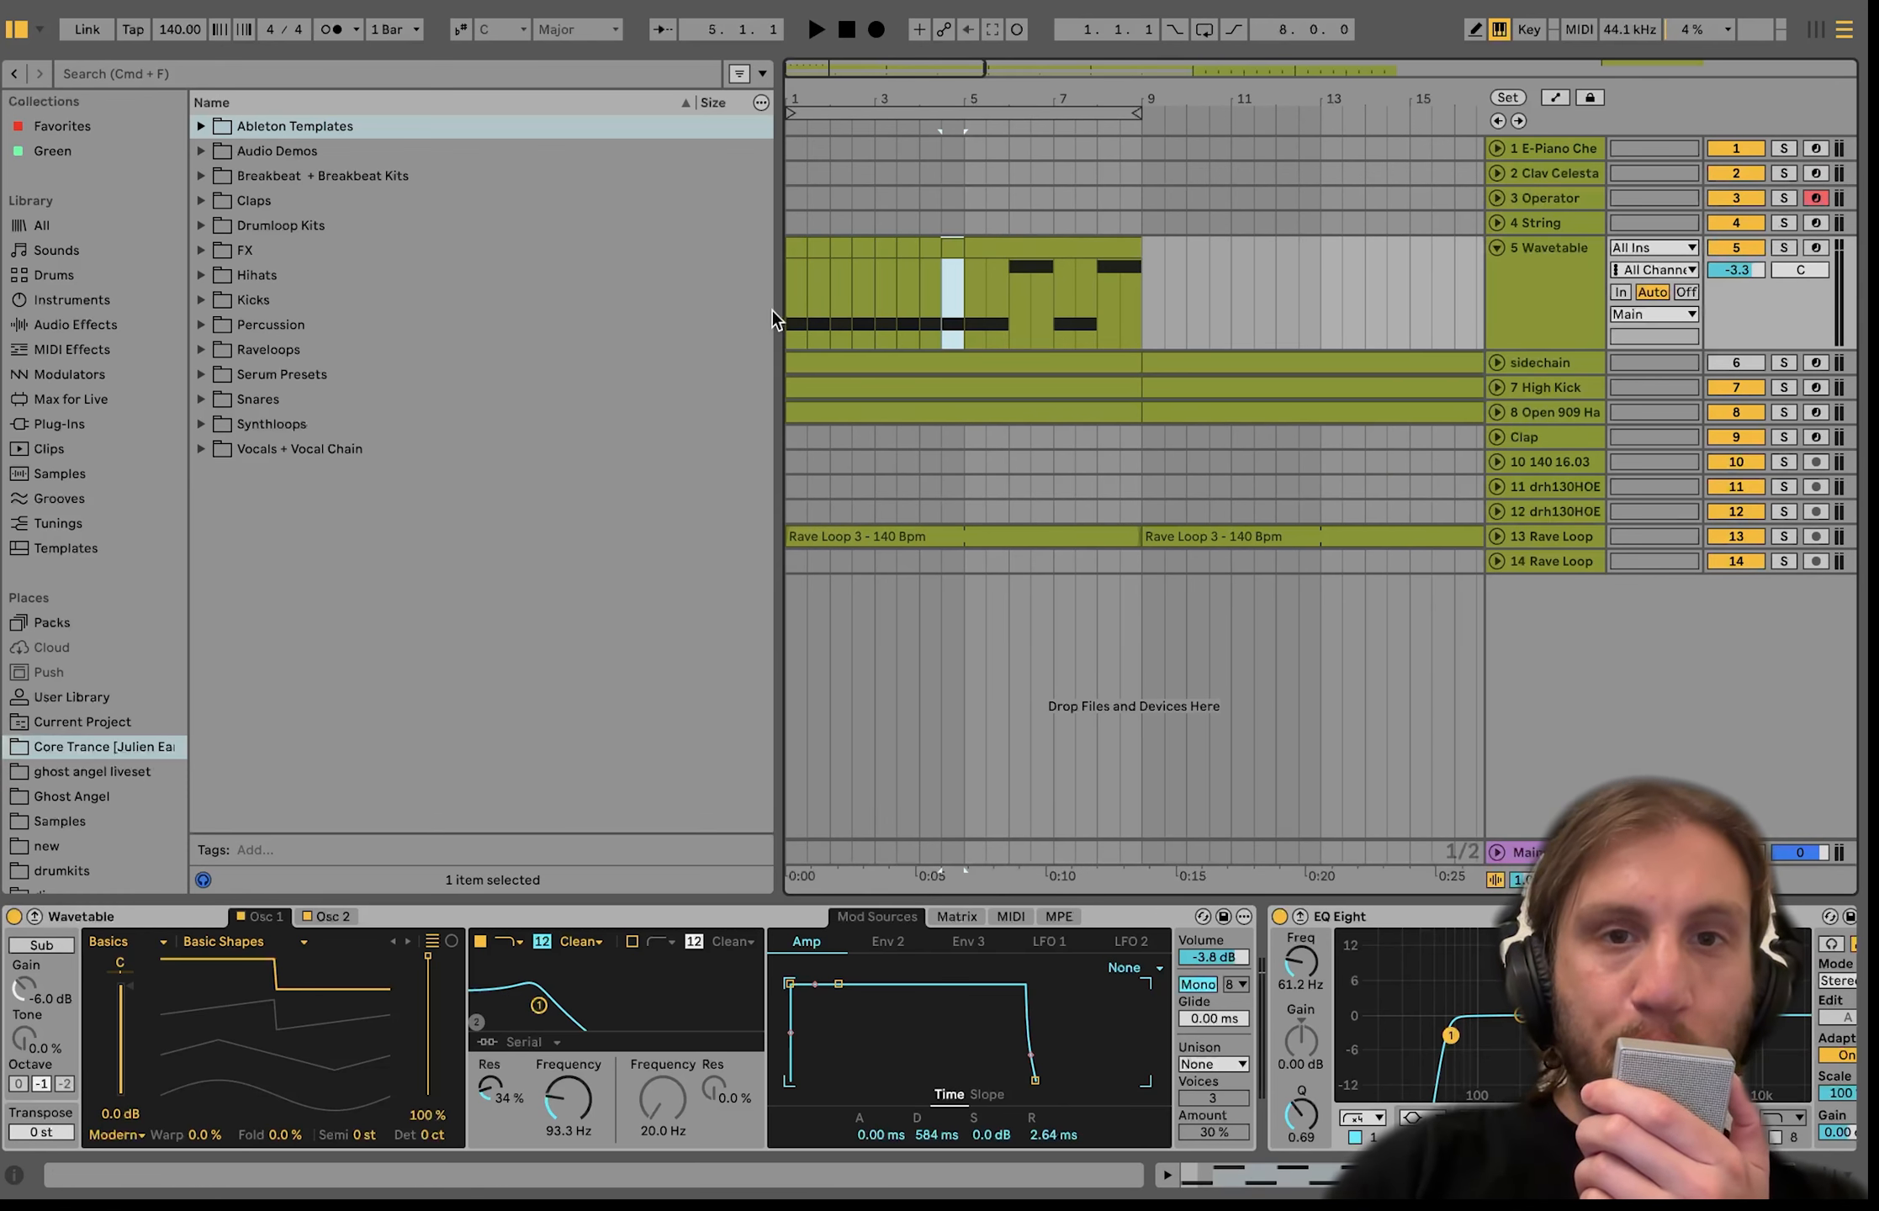
Duplicate the first four bars of the Wavetable track repeatedly until they reach bar 49.
left_click_drag(964, 313, 746, 283)
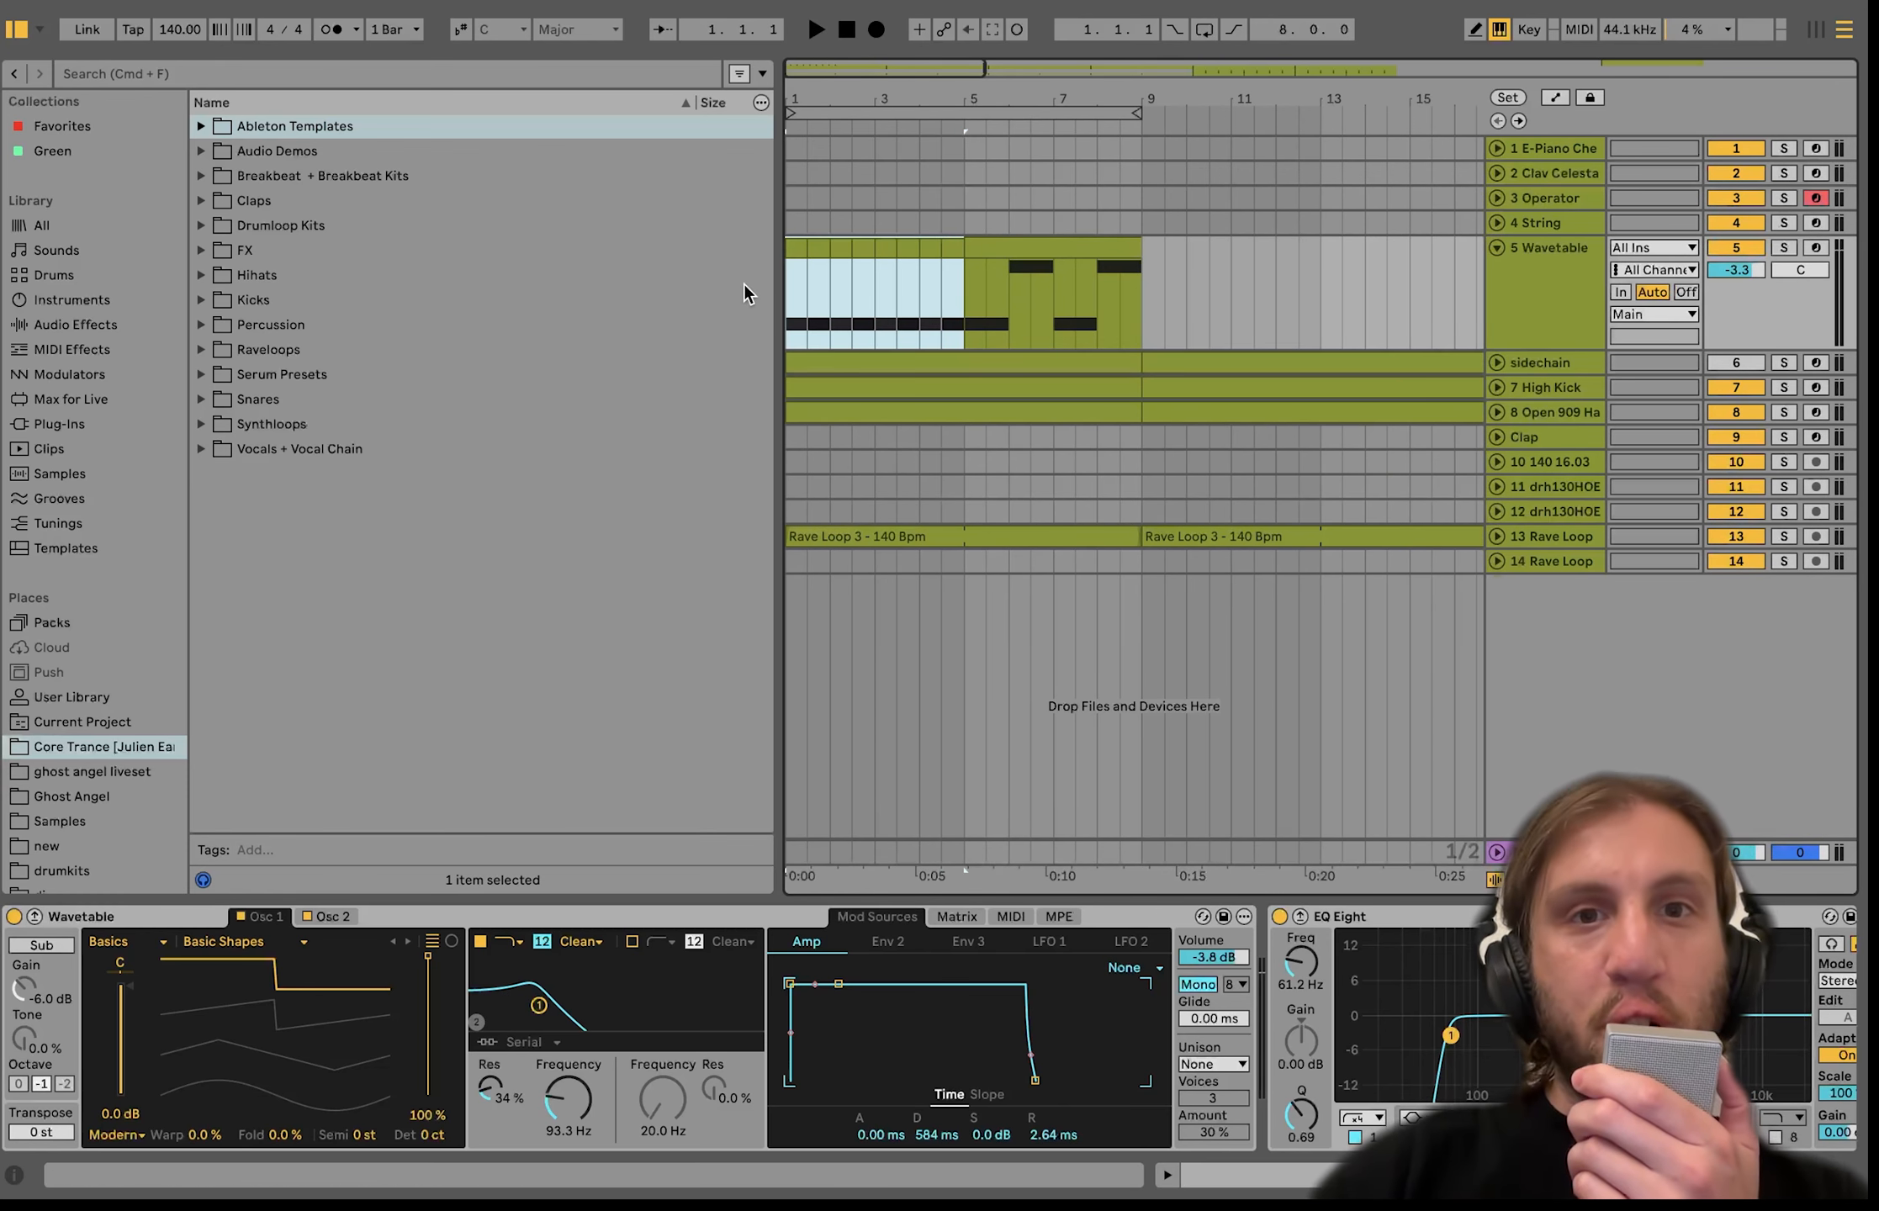
key("minus")
key("minus")
key("super+d")
key("super+d")
key("super+d")
key("super+d")
key("super+d")
key("super+d")
key("super+d")
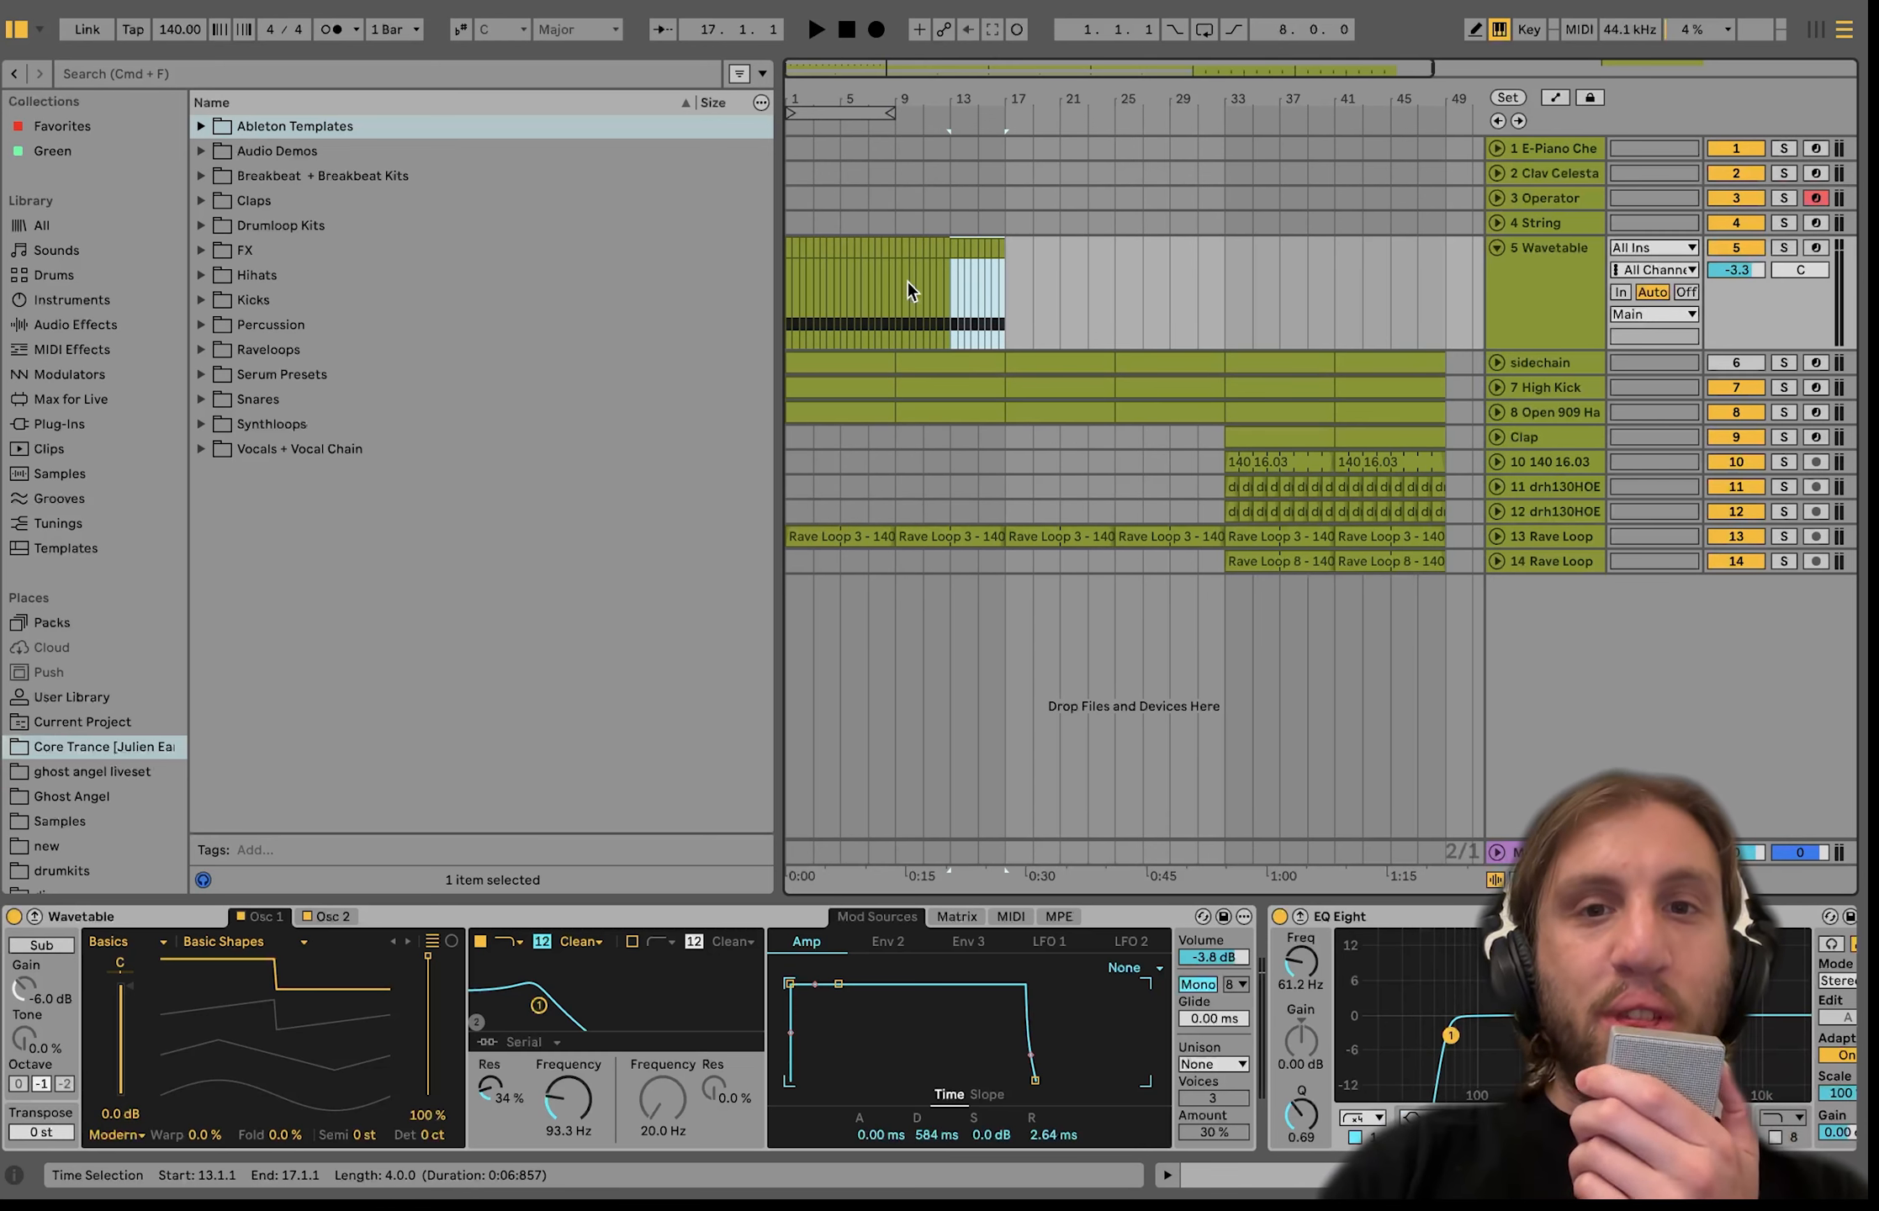
key("super+d")
key("super+d")
key("super+d")
key("super+d")
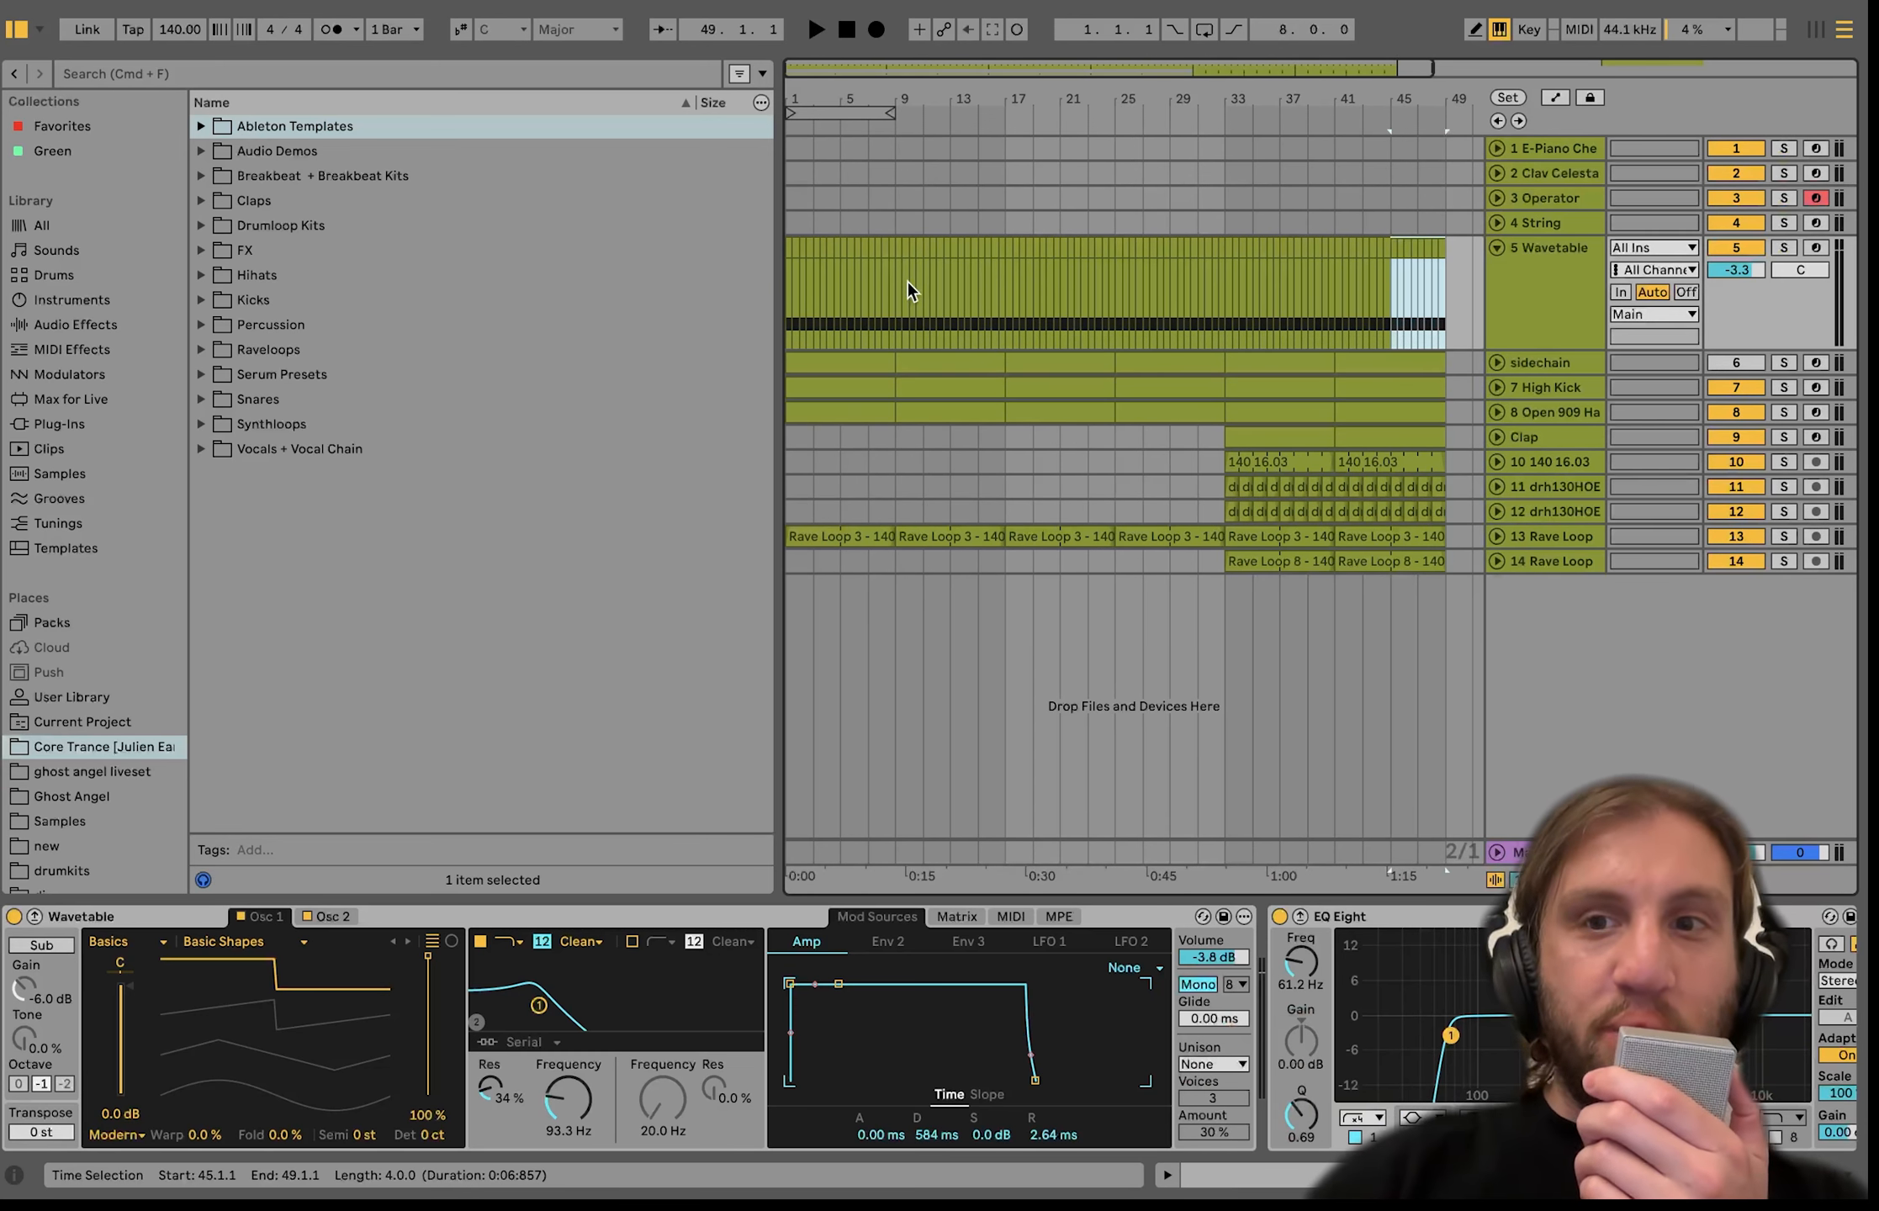
Audition the opening bars of the intro, comparing the Open 909 Hat and Rave Loop 3 clips at bar 1.
key("minus")
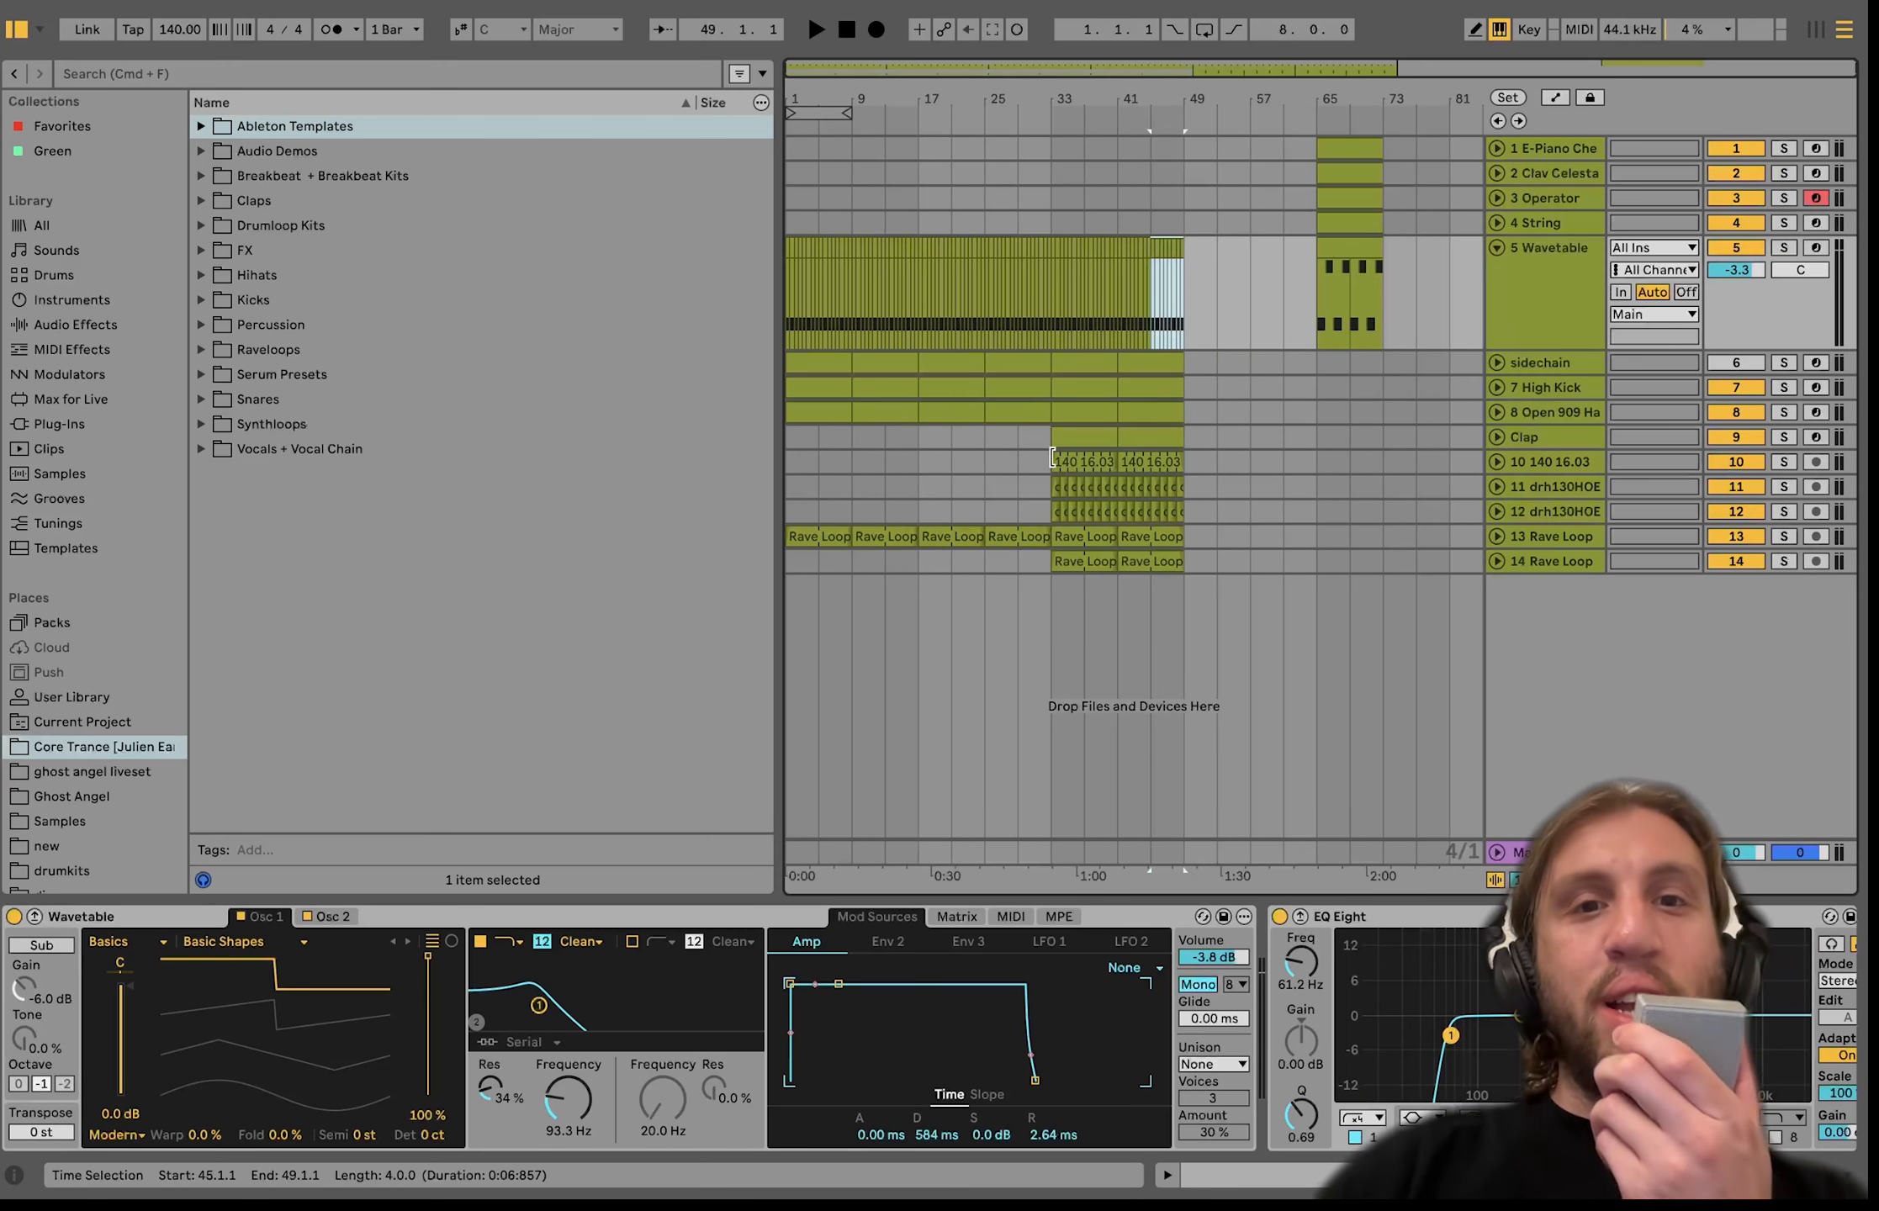
left_click(815, 417)
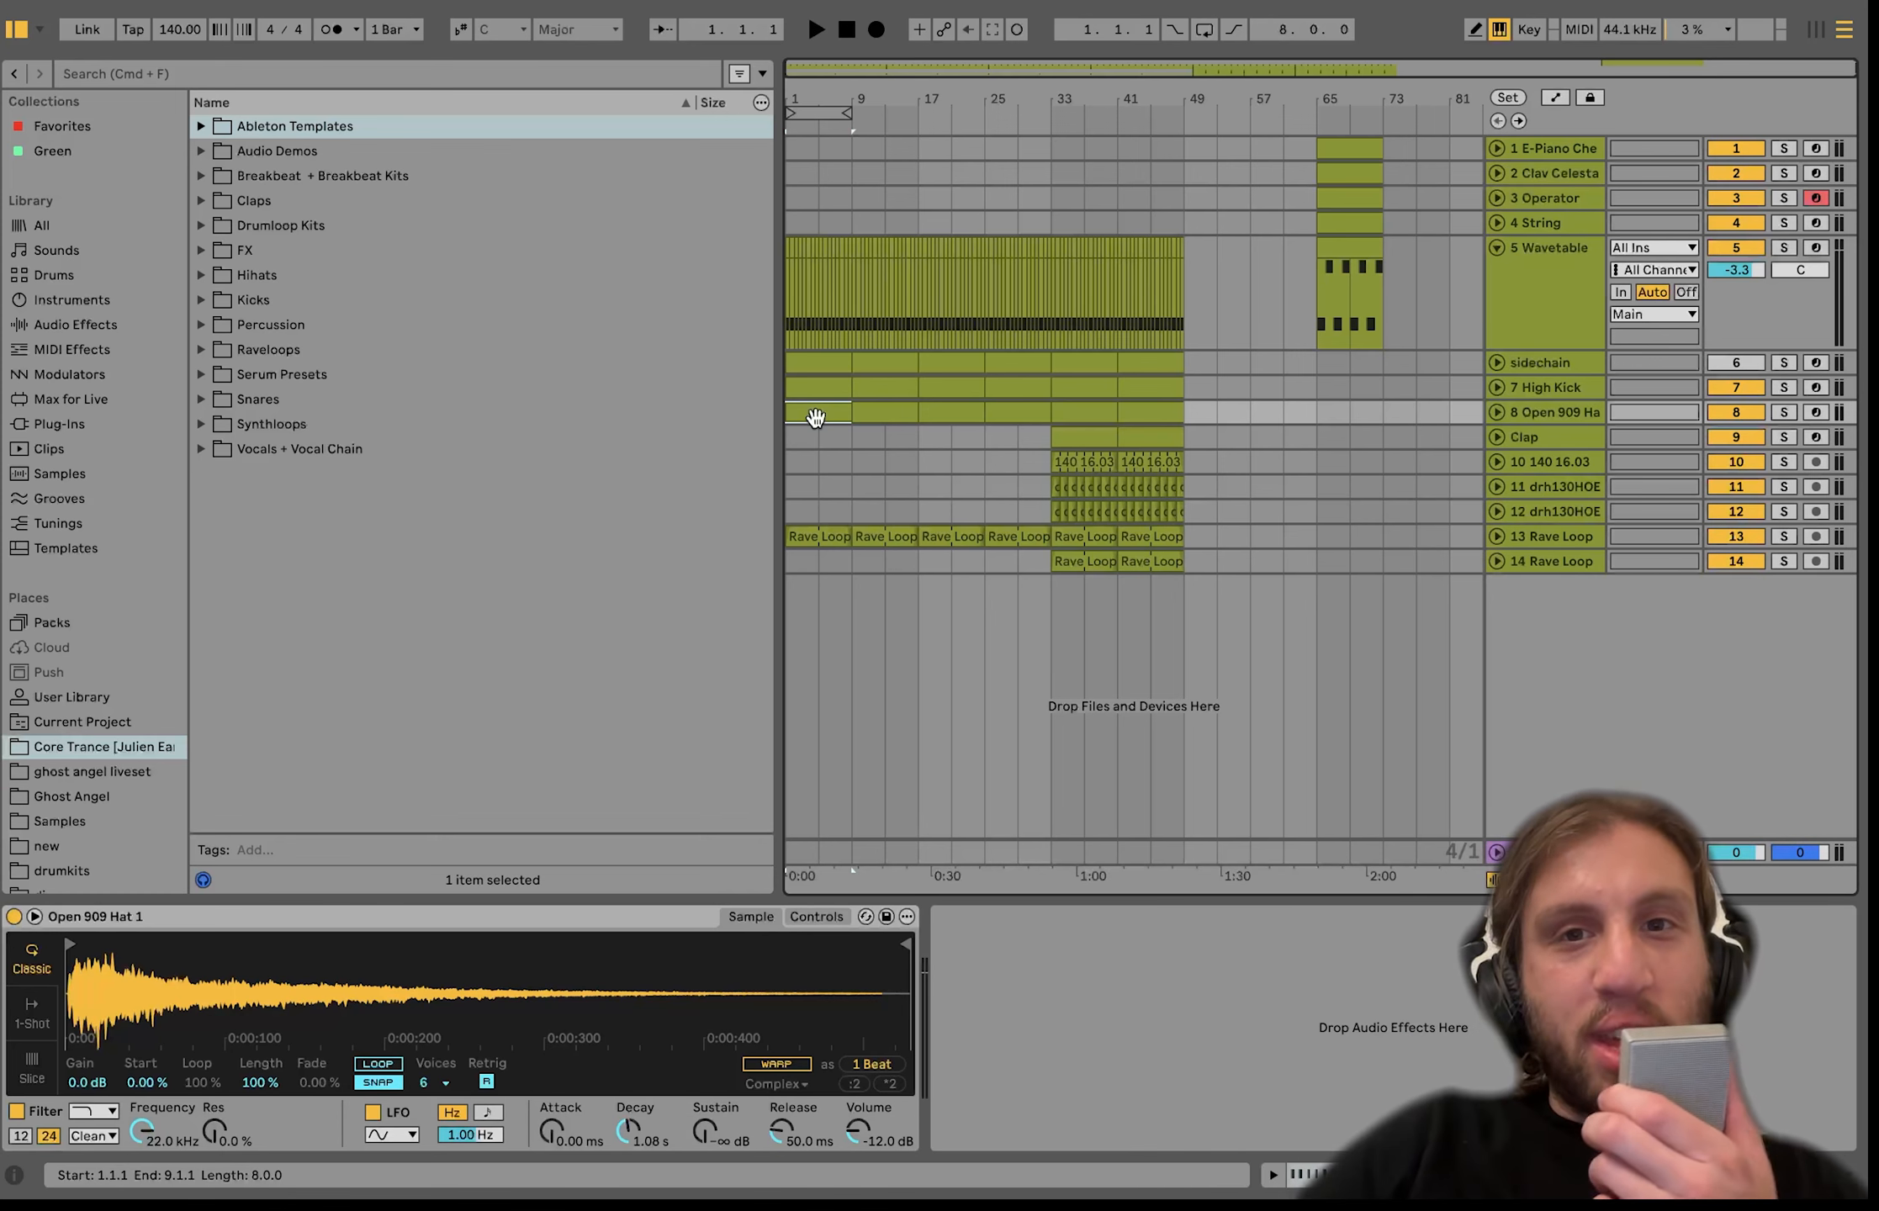
key("space")
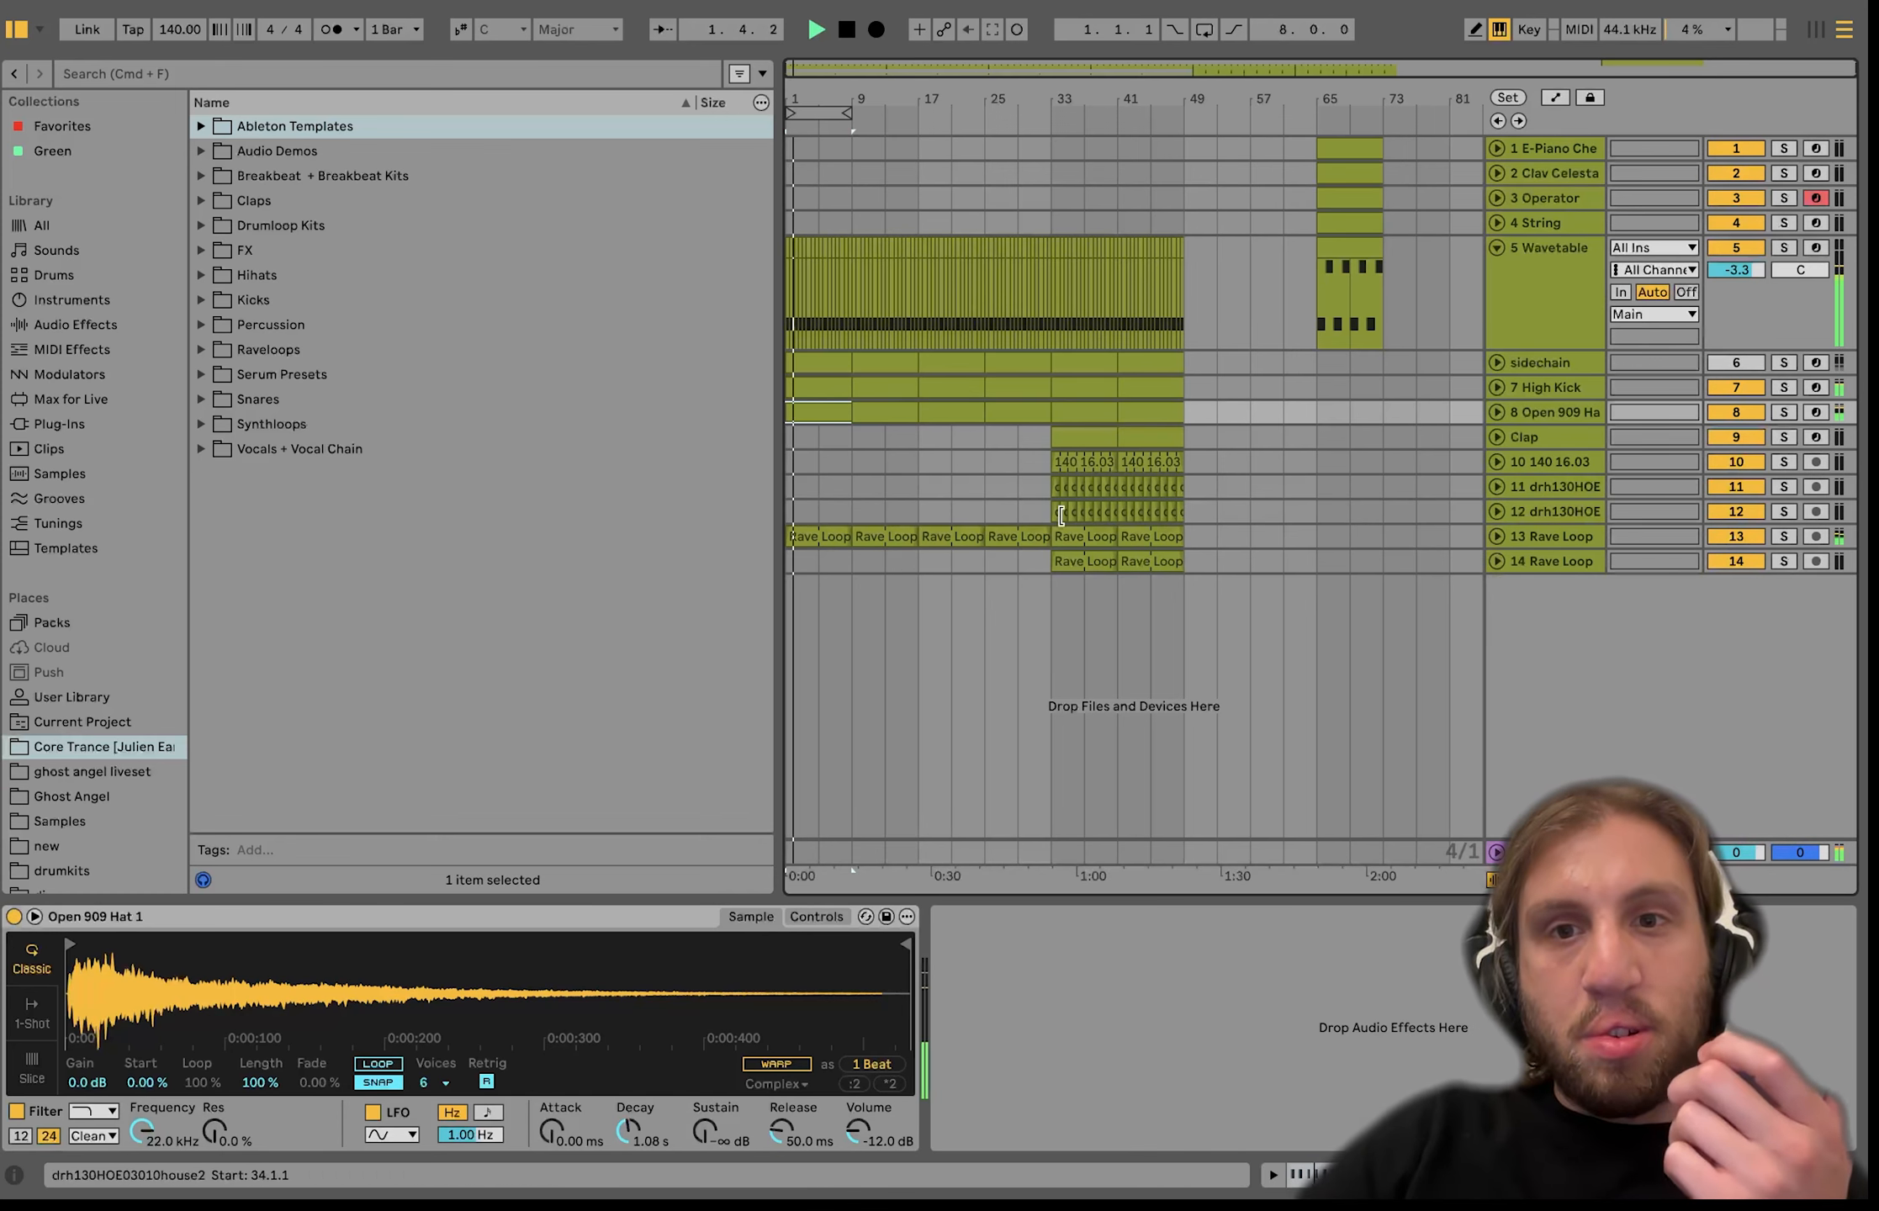
left_click(809, 536)
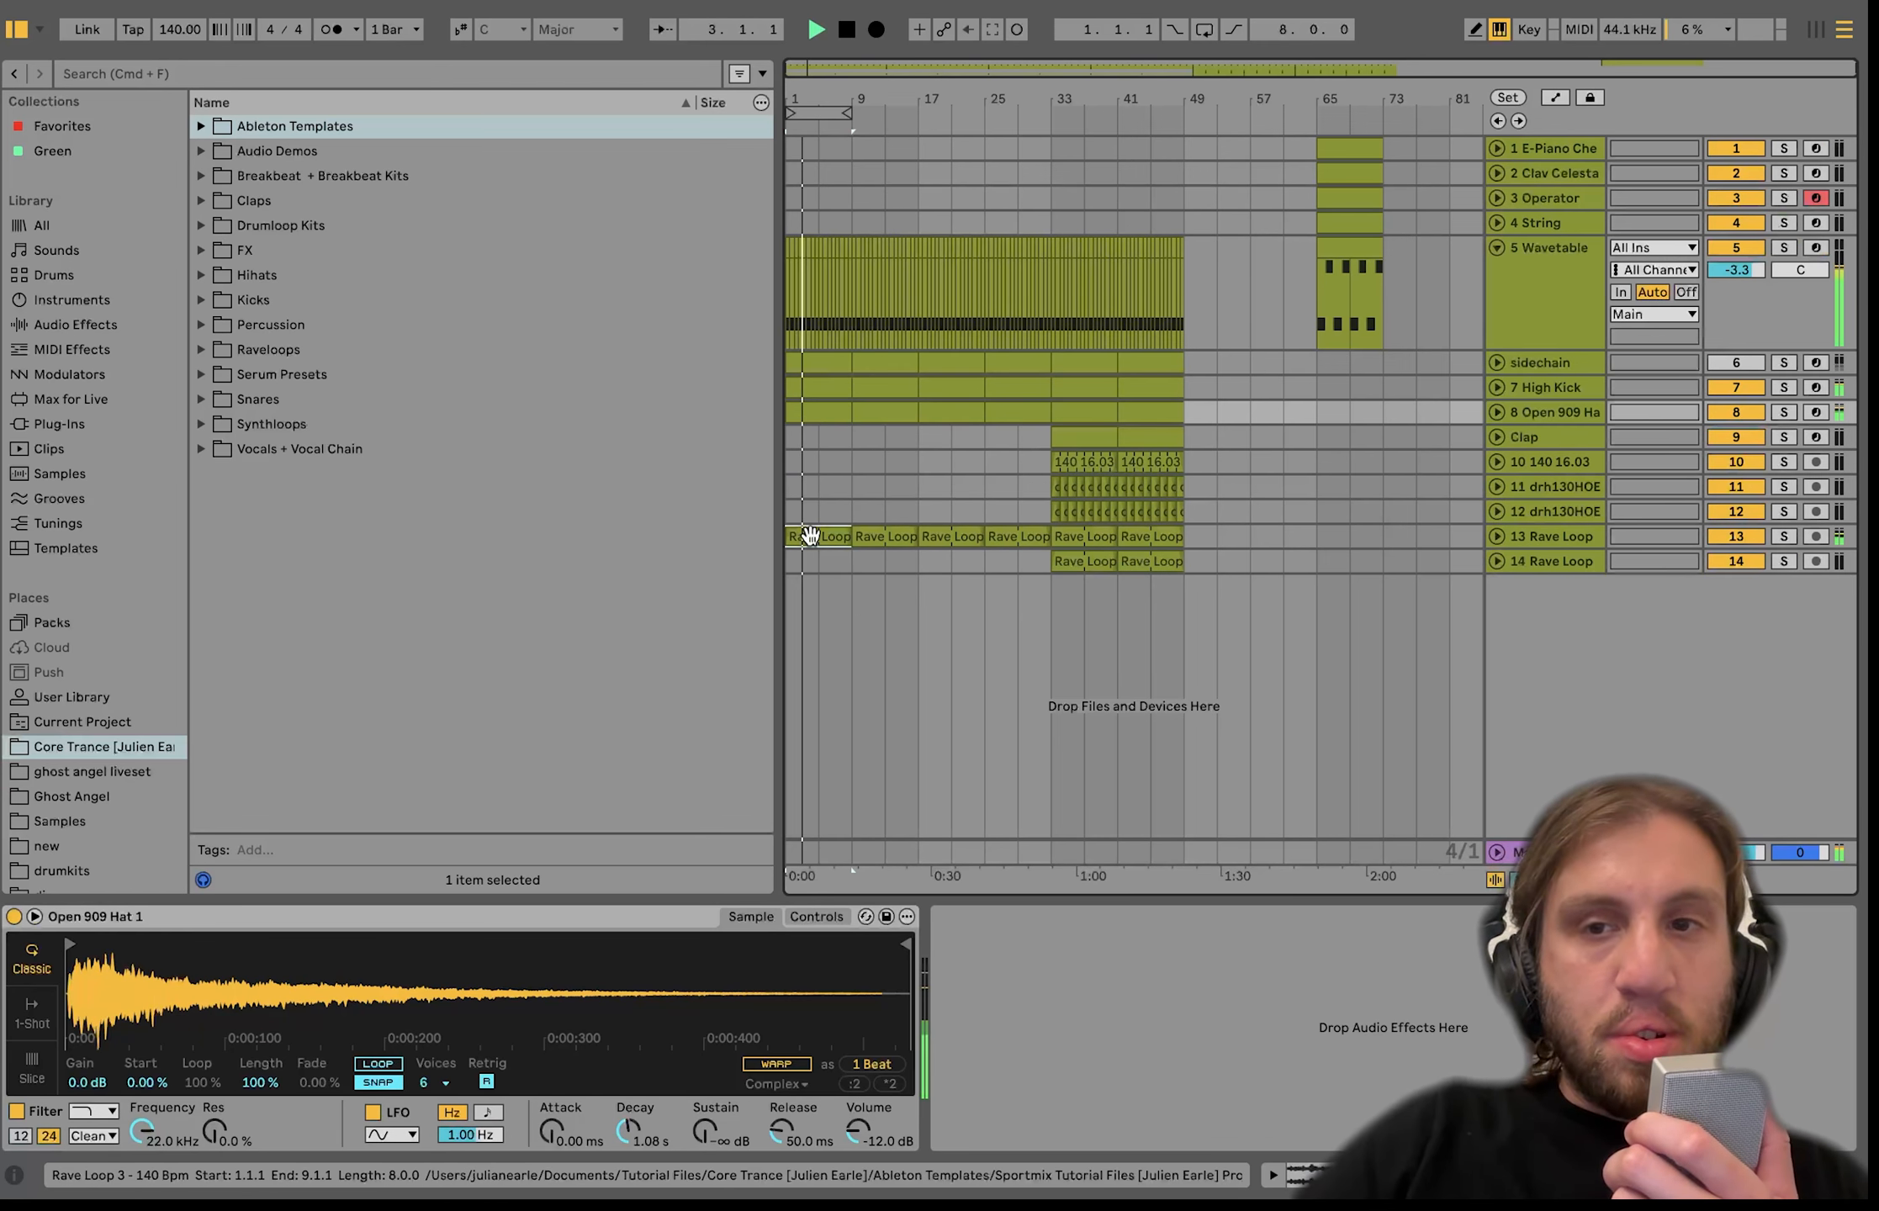
left_click(816, 411)
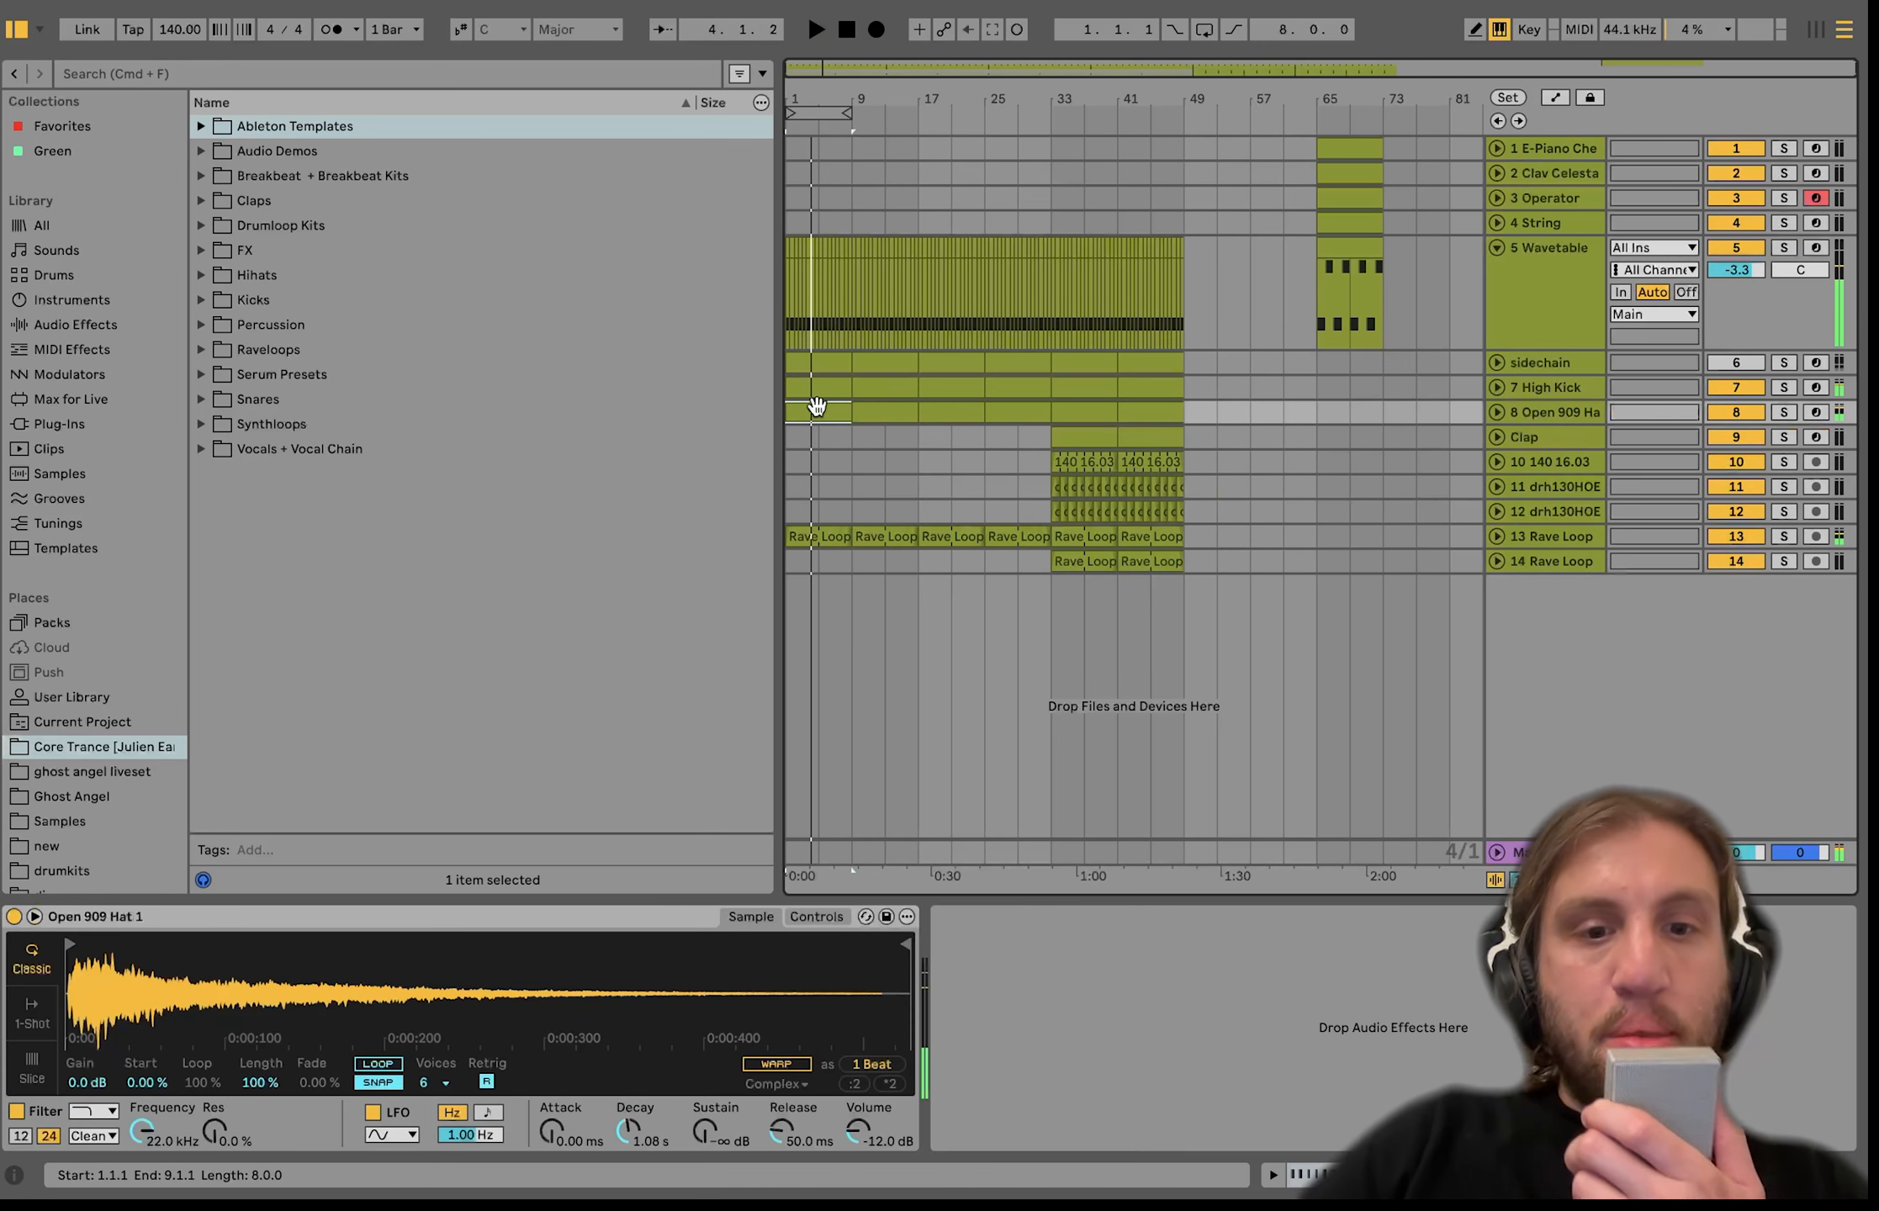
Show the Open 909 Hat decay automation and lower it to 209 ms from bar 1 to bar 17.
right_click(631, 1126)
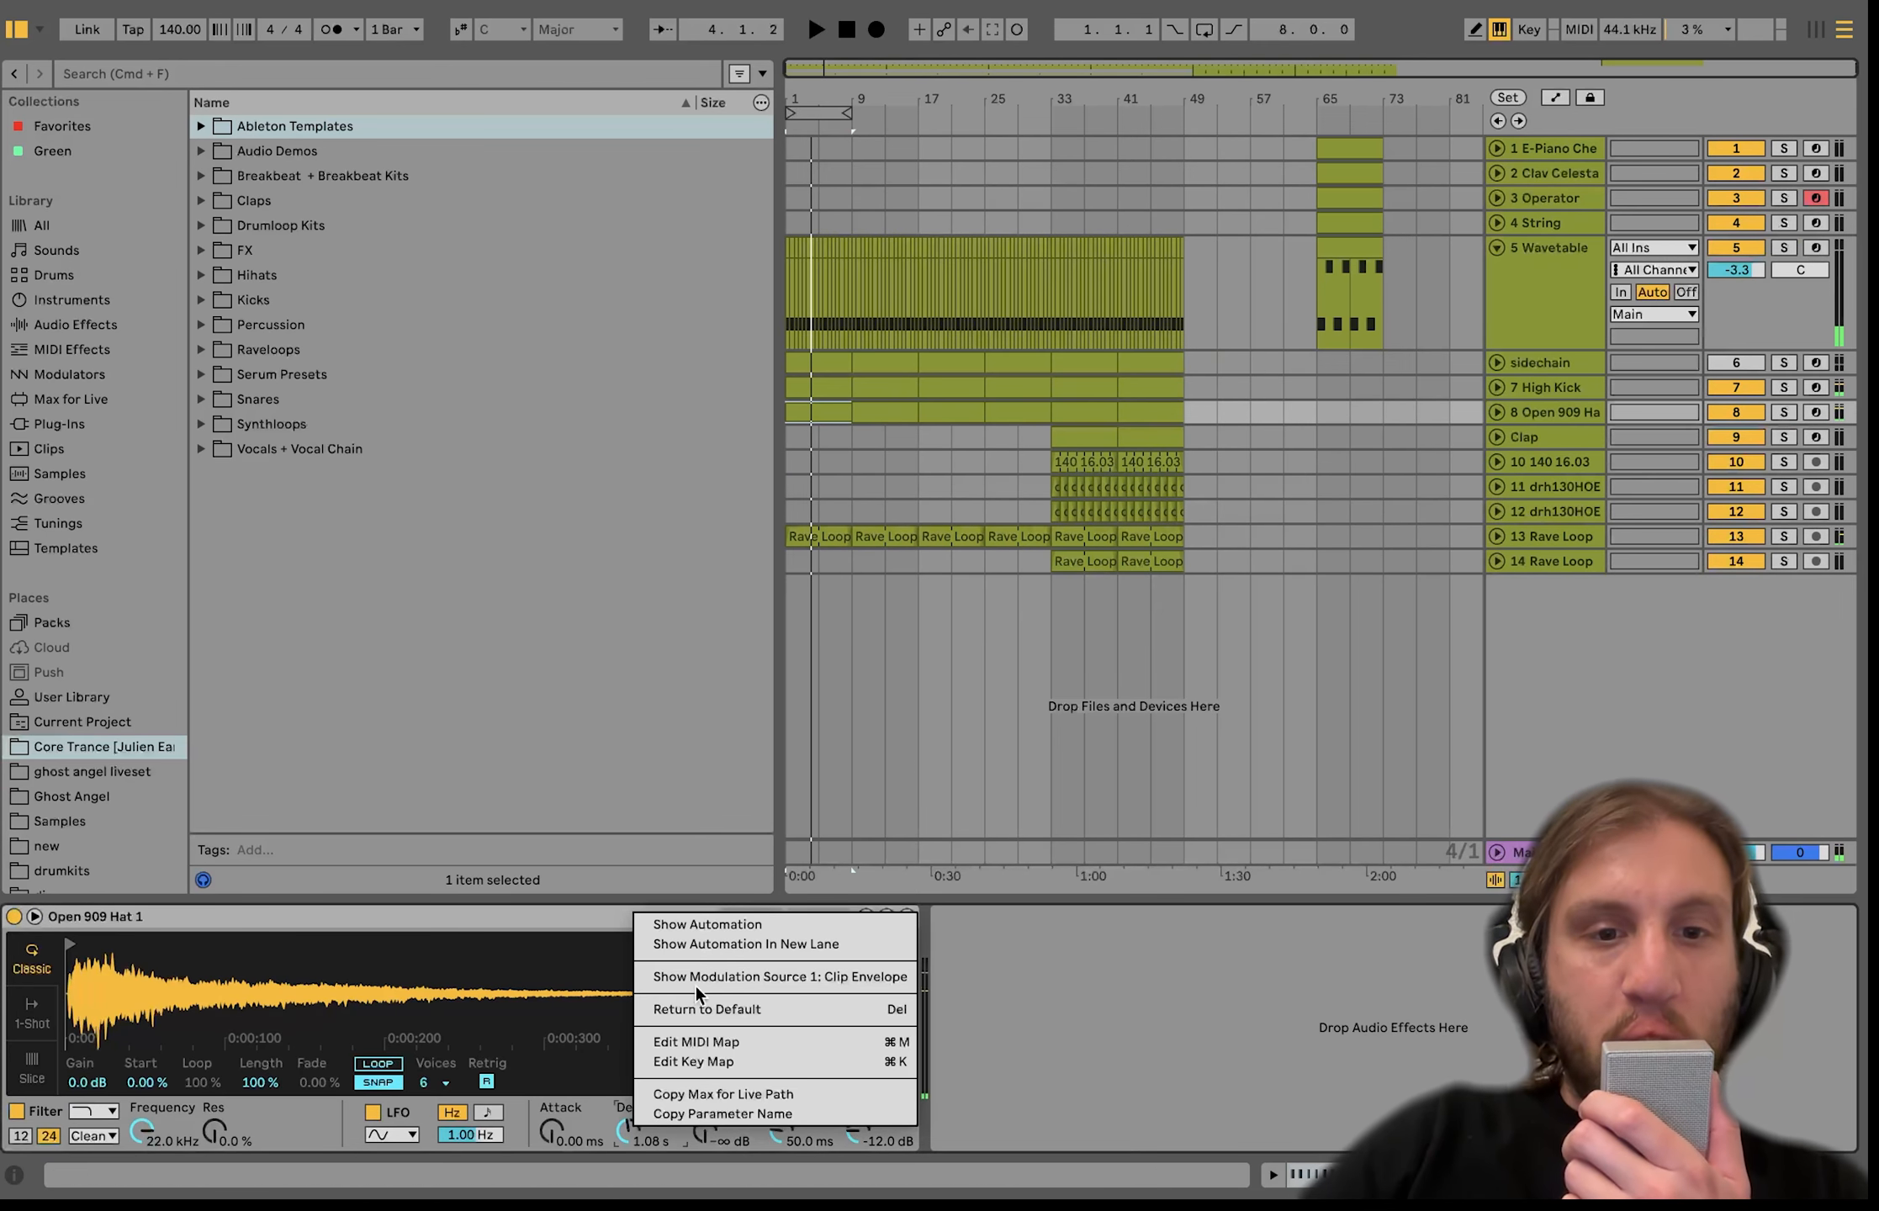
left_click(735, 924)
left_click(914, 454)
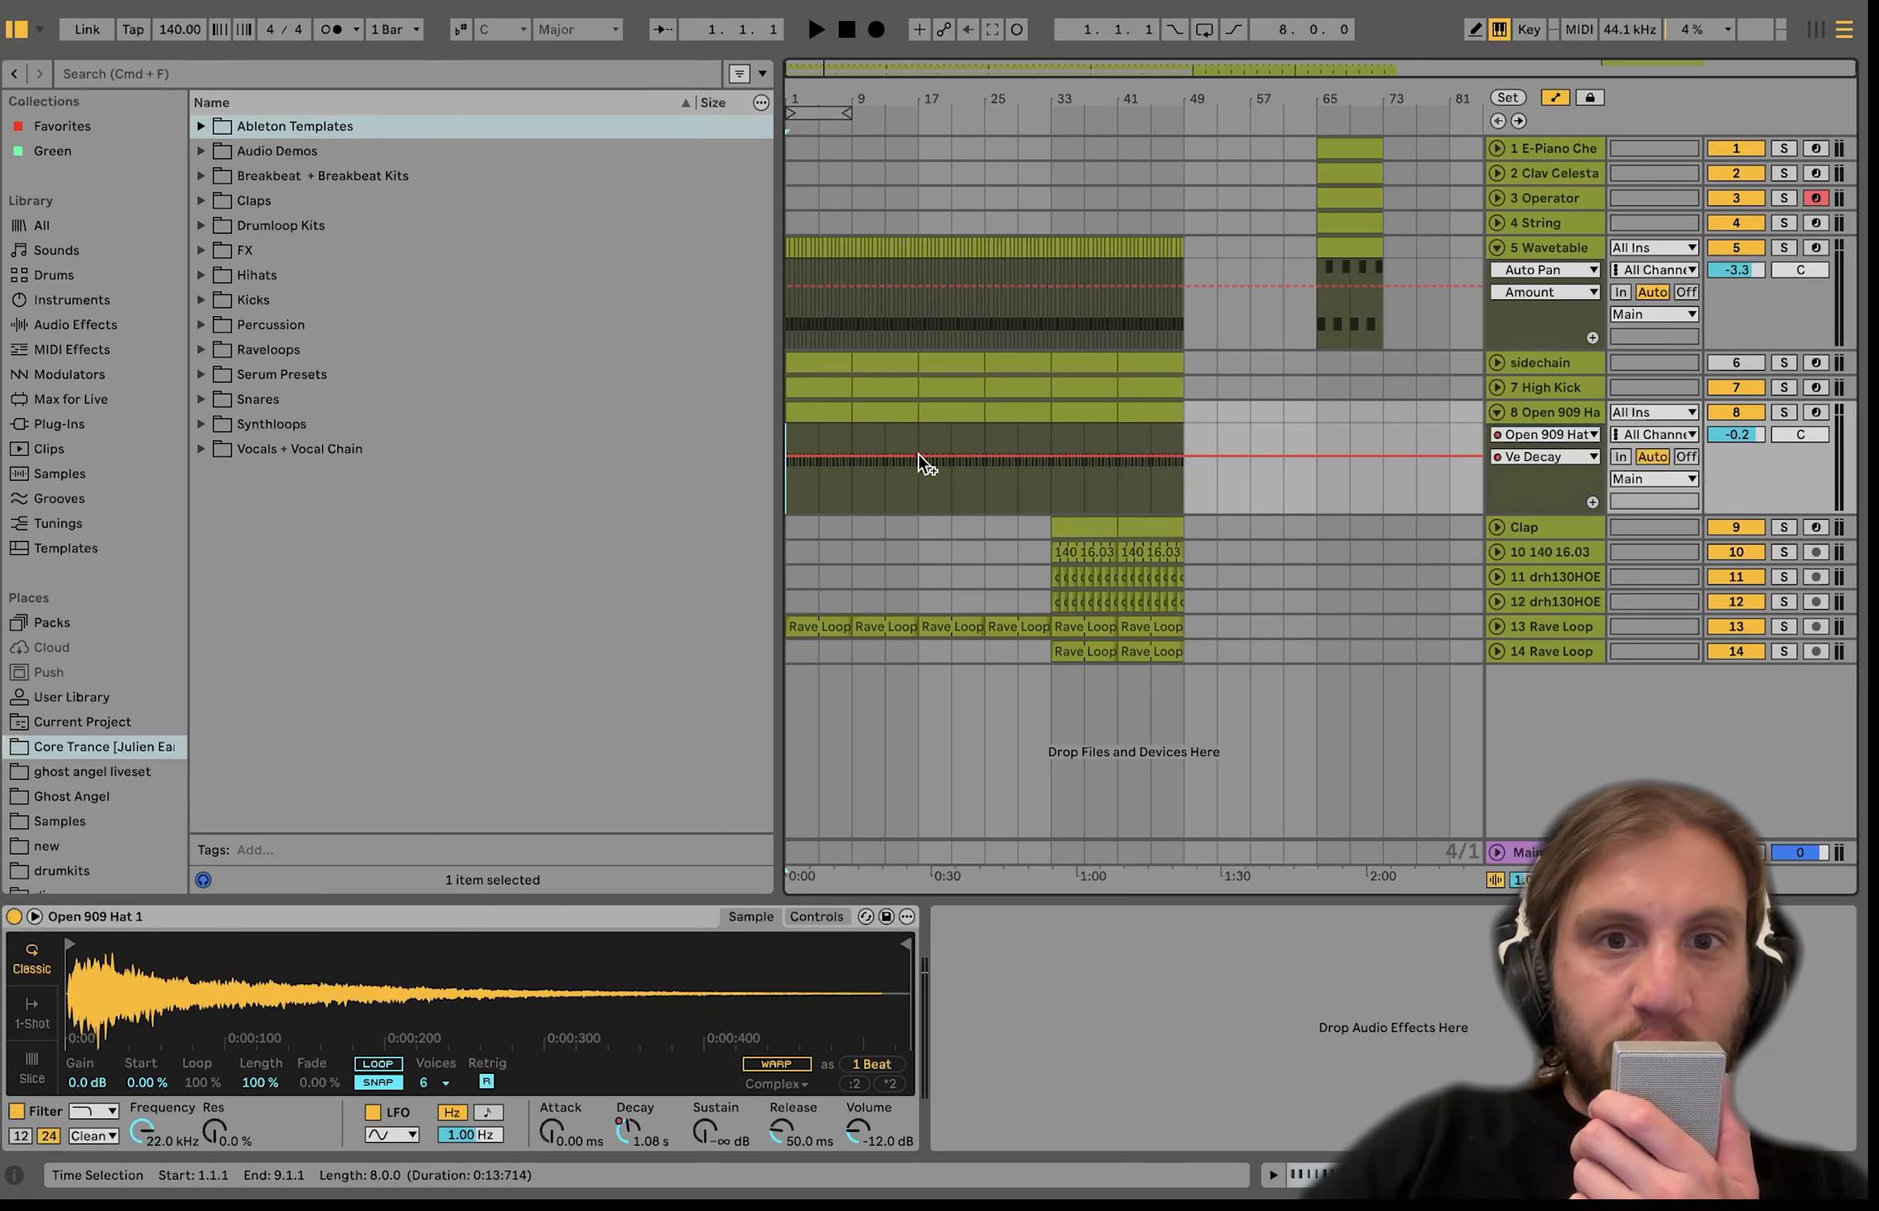
left_click_drag(894, 452, 917, 468)
Play the intro and remove the Rave Loop 3 clips from bar 1 to bar 17.
key("space")
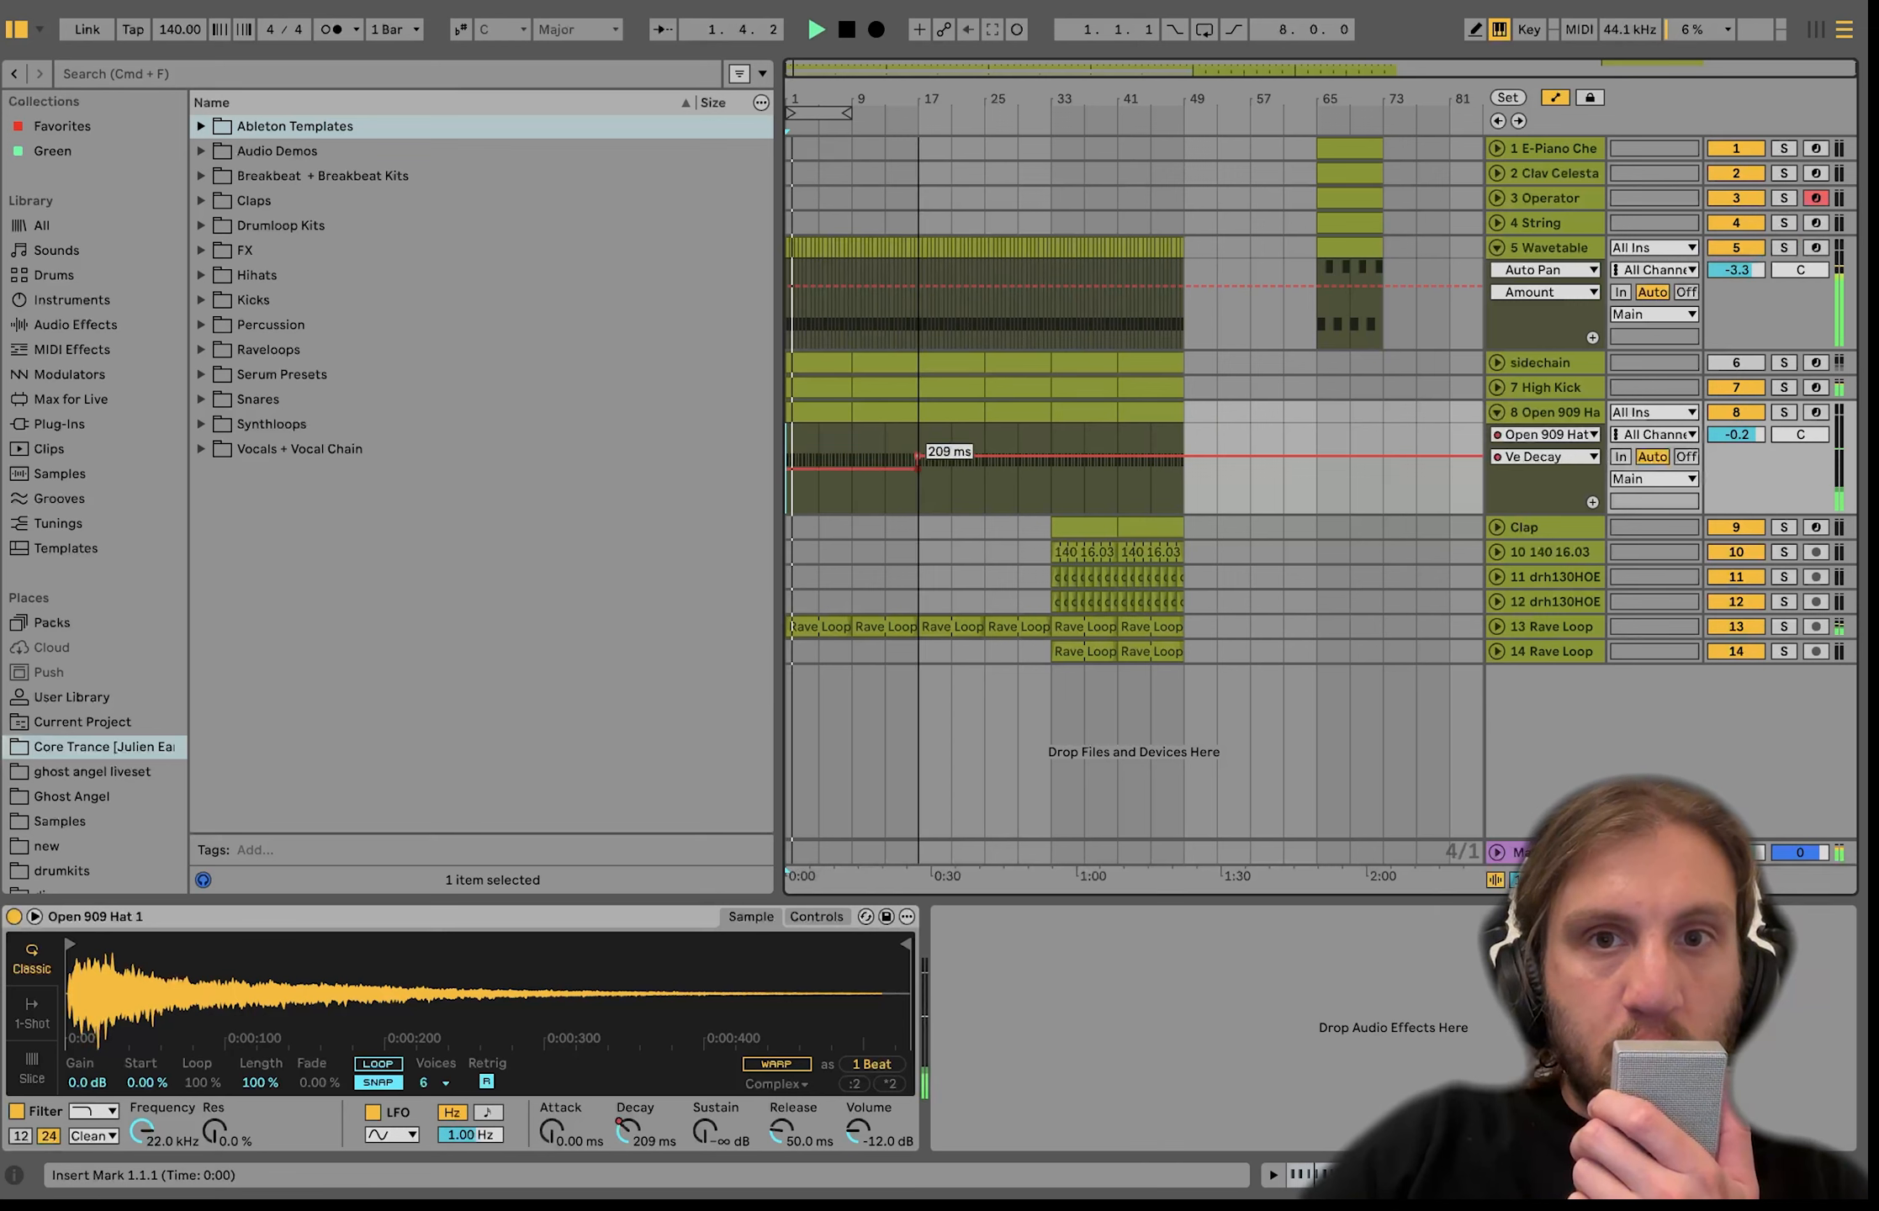
left_click(825, 626)
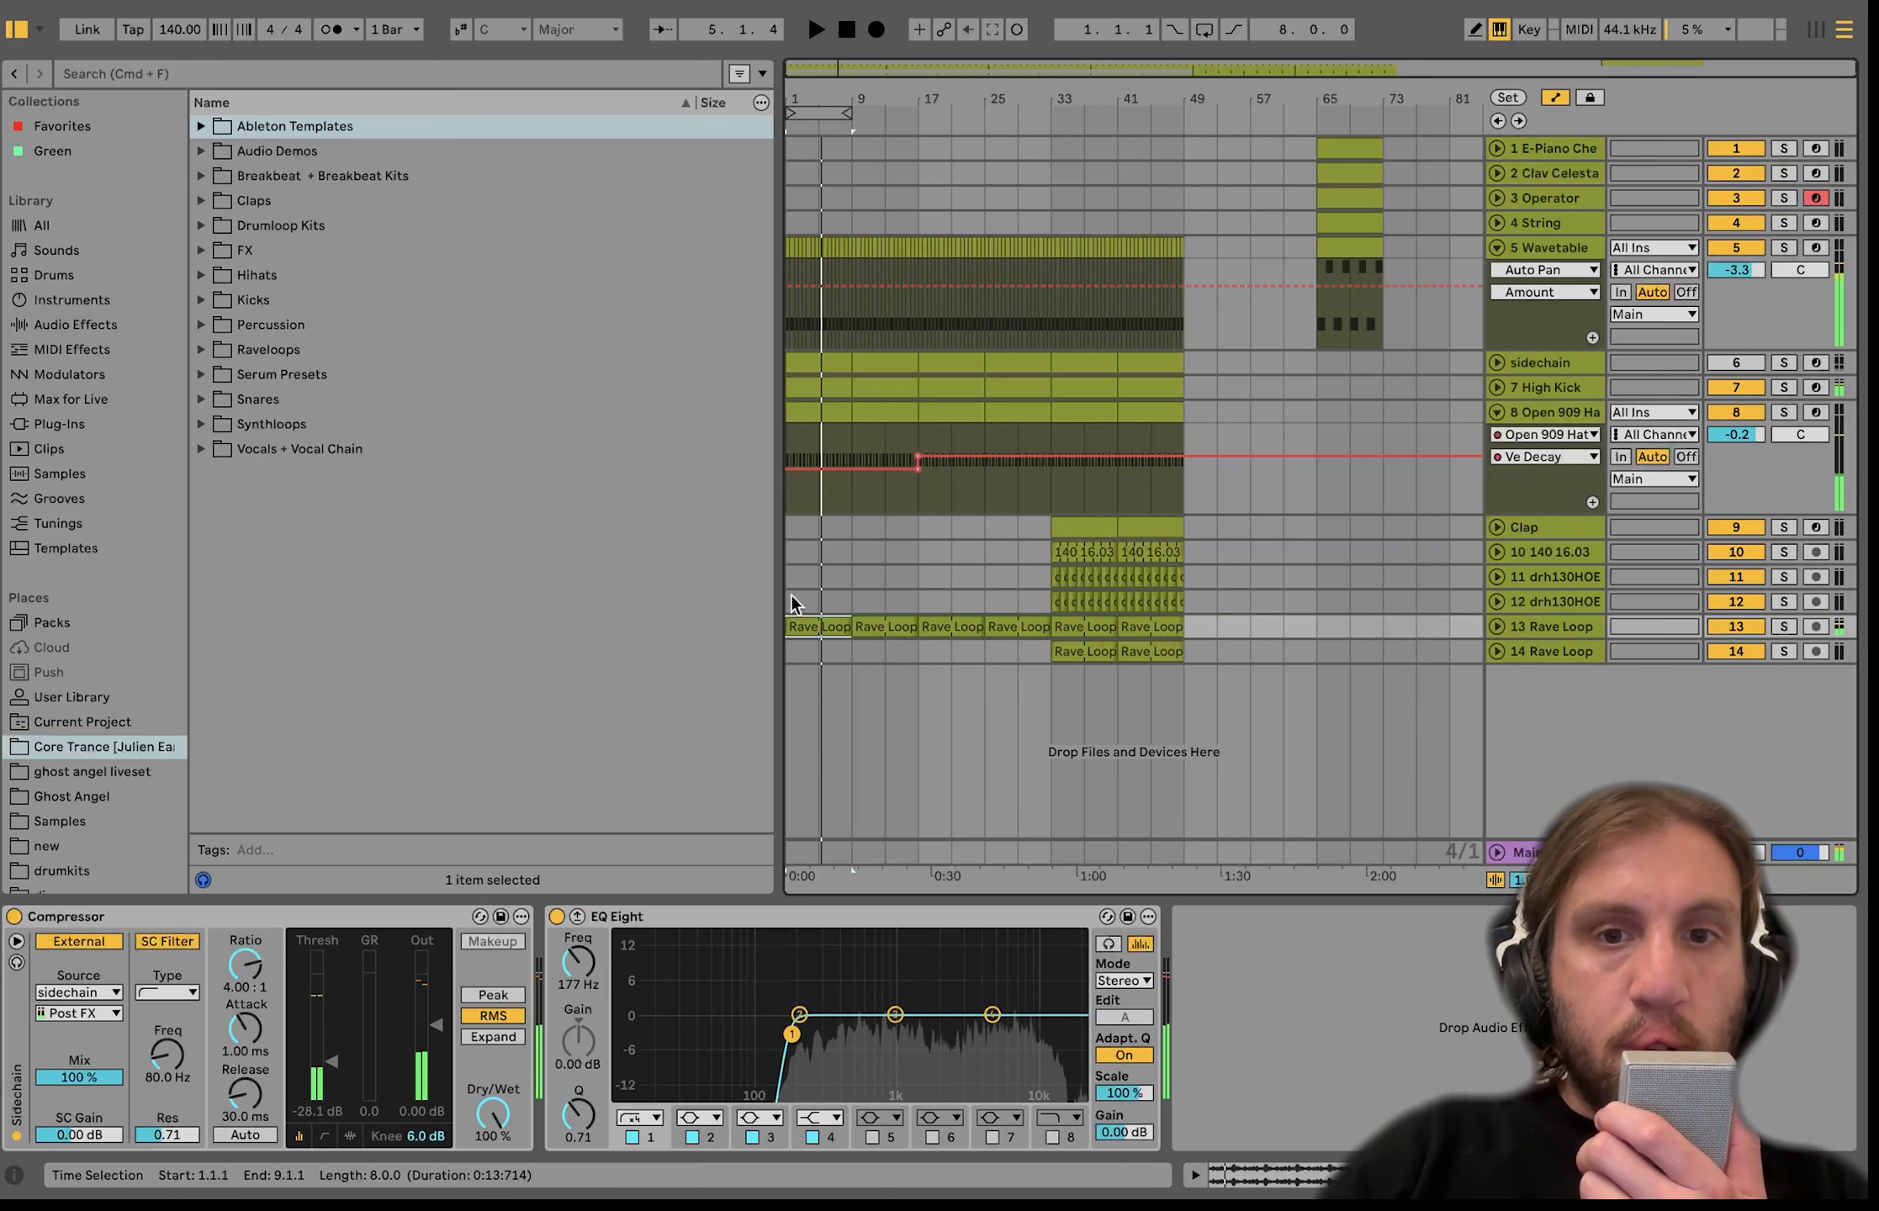
left_click_drag(786, 603, 906, 639)
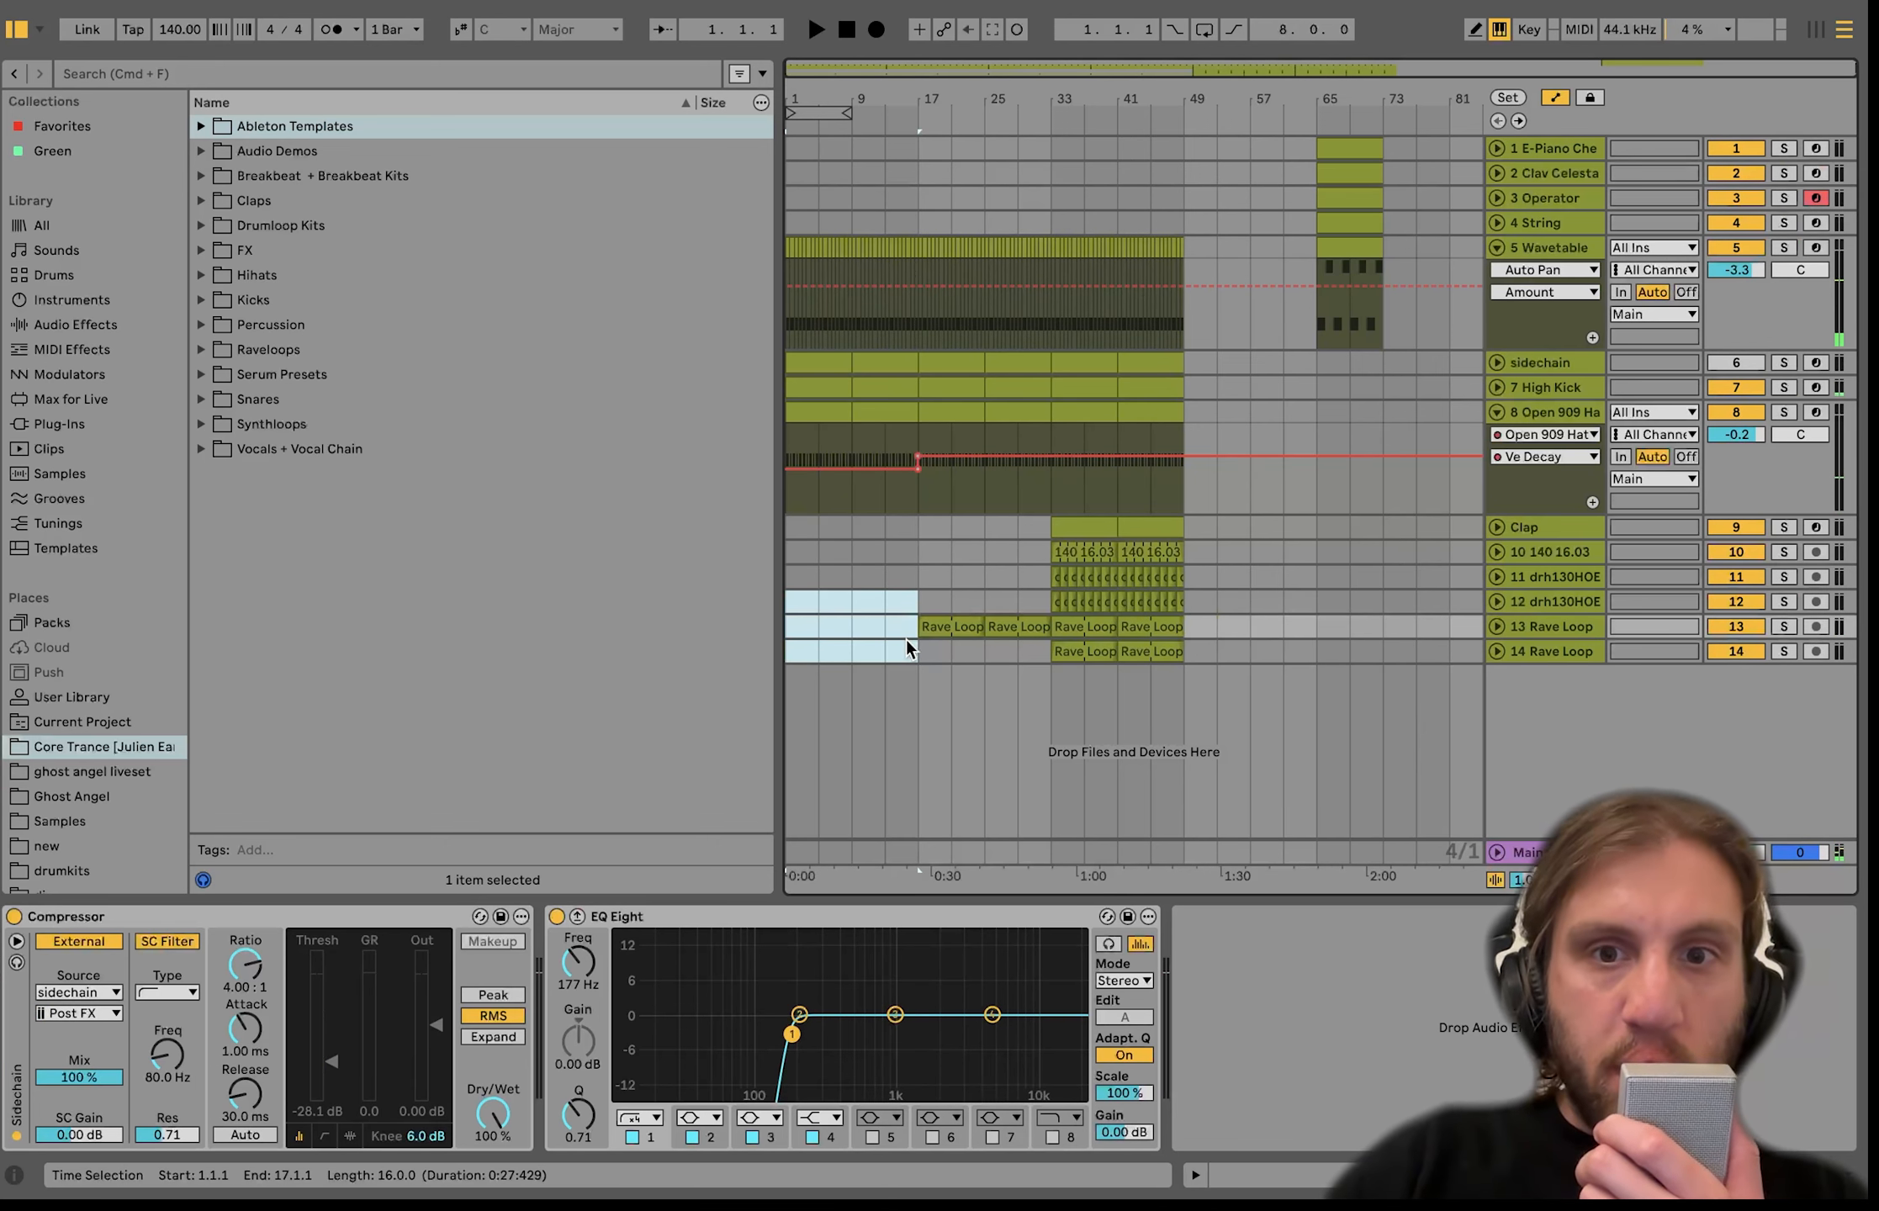
Copy the 140 16.03 clip from bar 33 to bar 1 and repeat it up to bar 33.
left_click(1066, 552)
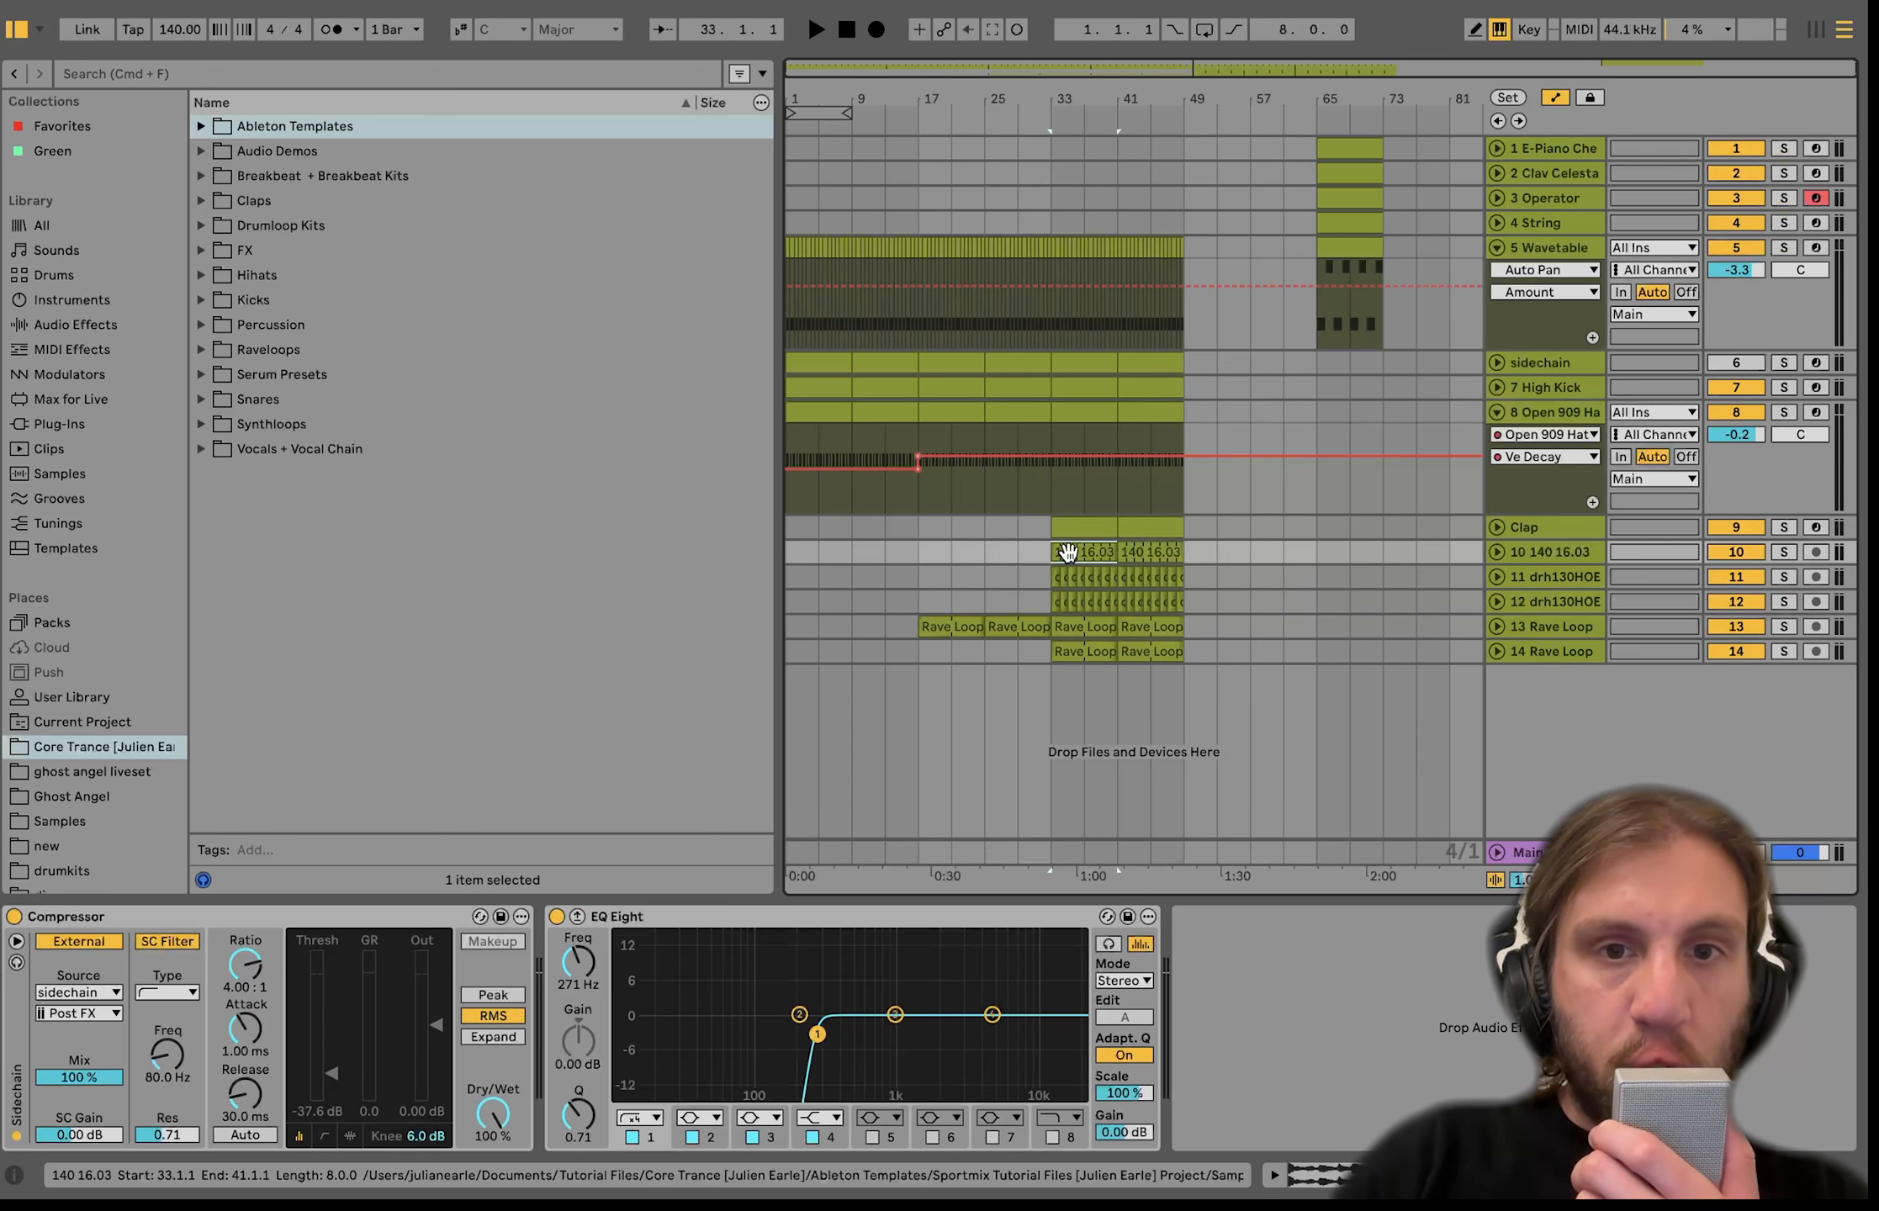
left_click(788, 551)
key("super+v")
key("super+v")
key("super+v")
key("super+v")
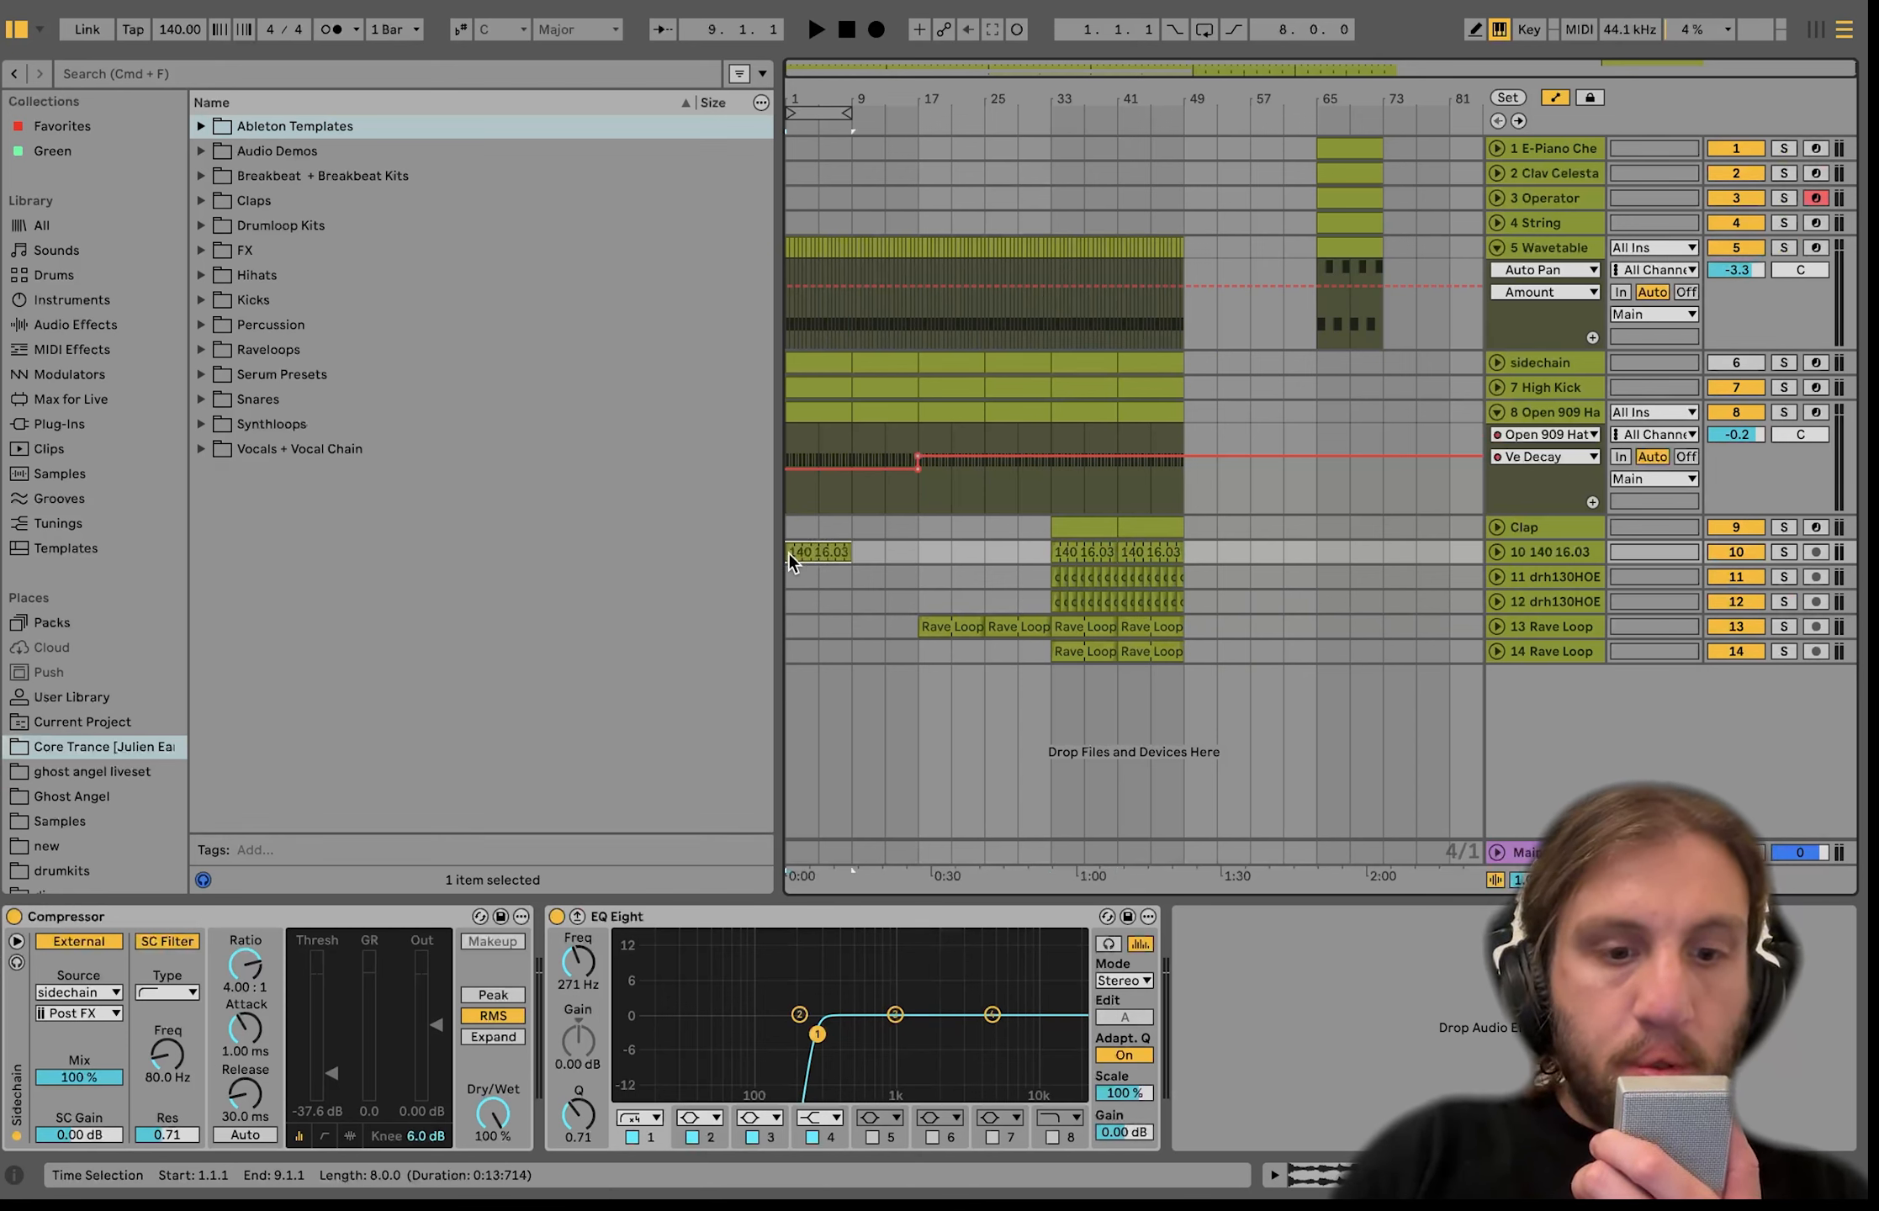
left_click(788, 551)
During playback, raise the Open 909 Hat decay automation before bar 17 to 291 ms.
key("space")
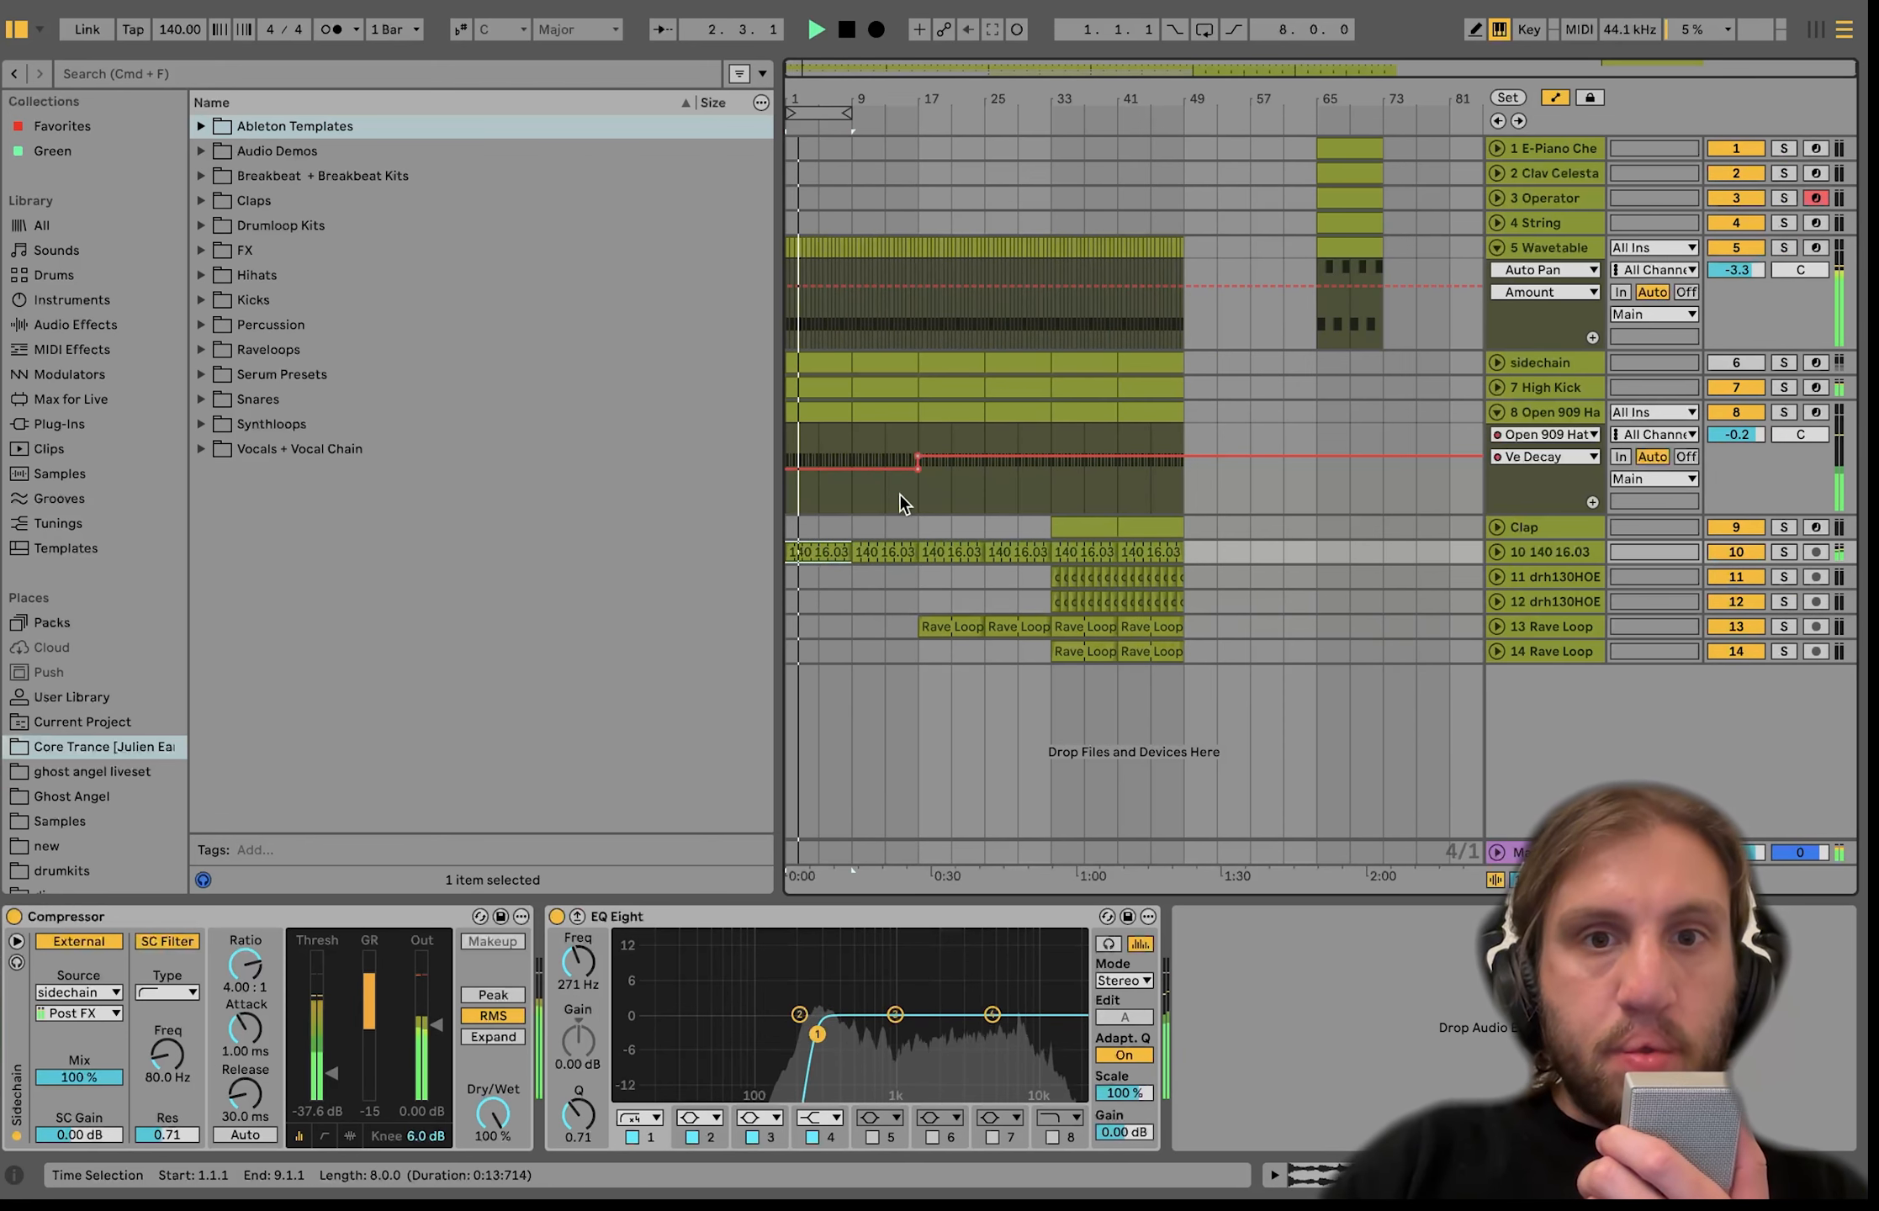
left_click(913, 466)
left_click_drag(913, 469, 914, 505)
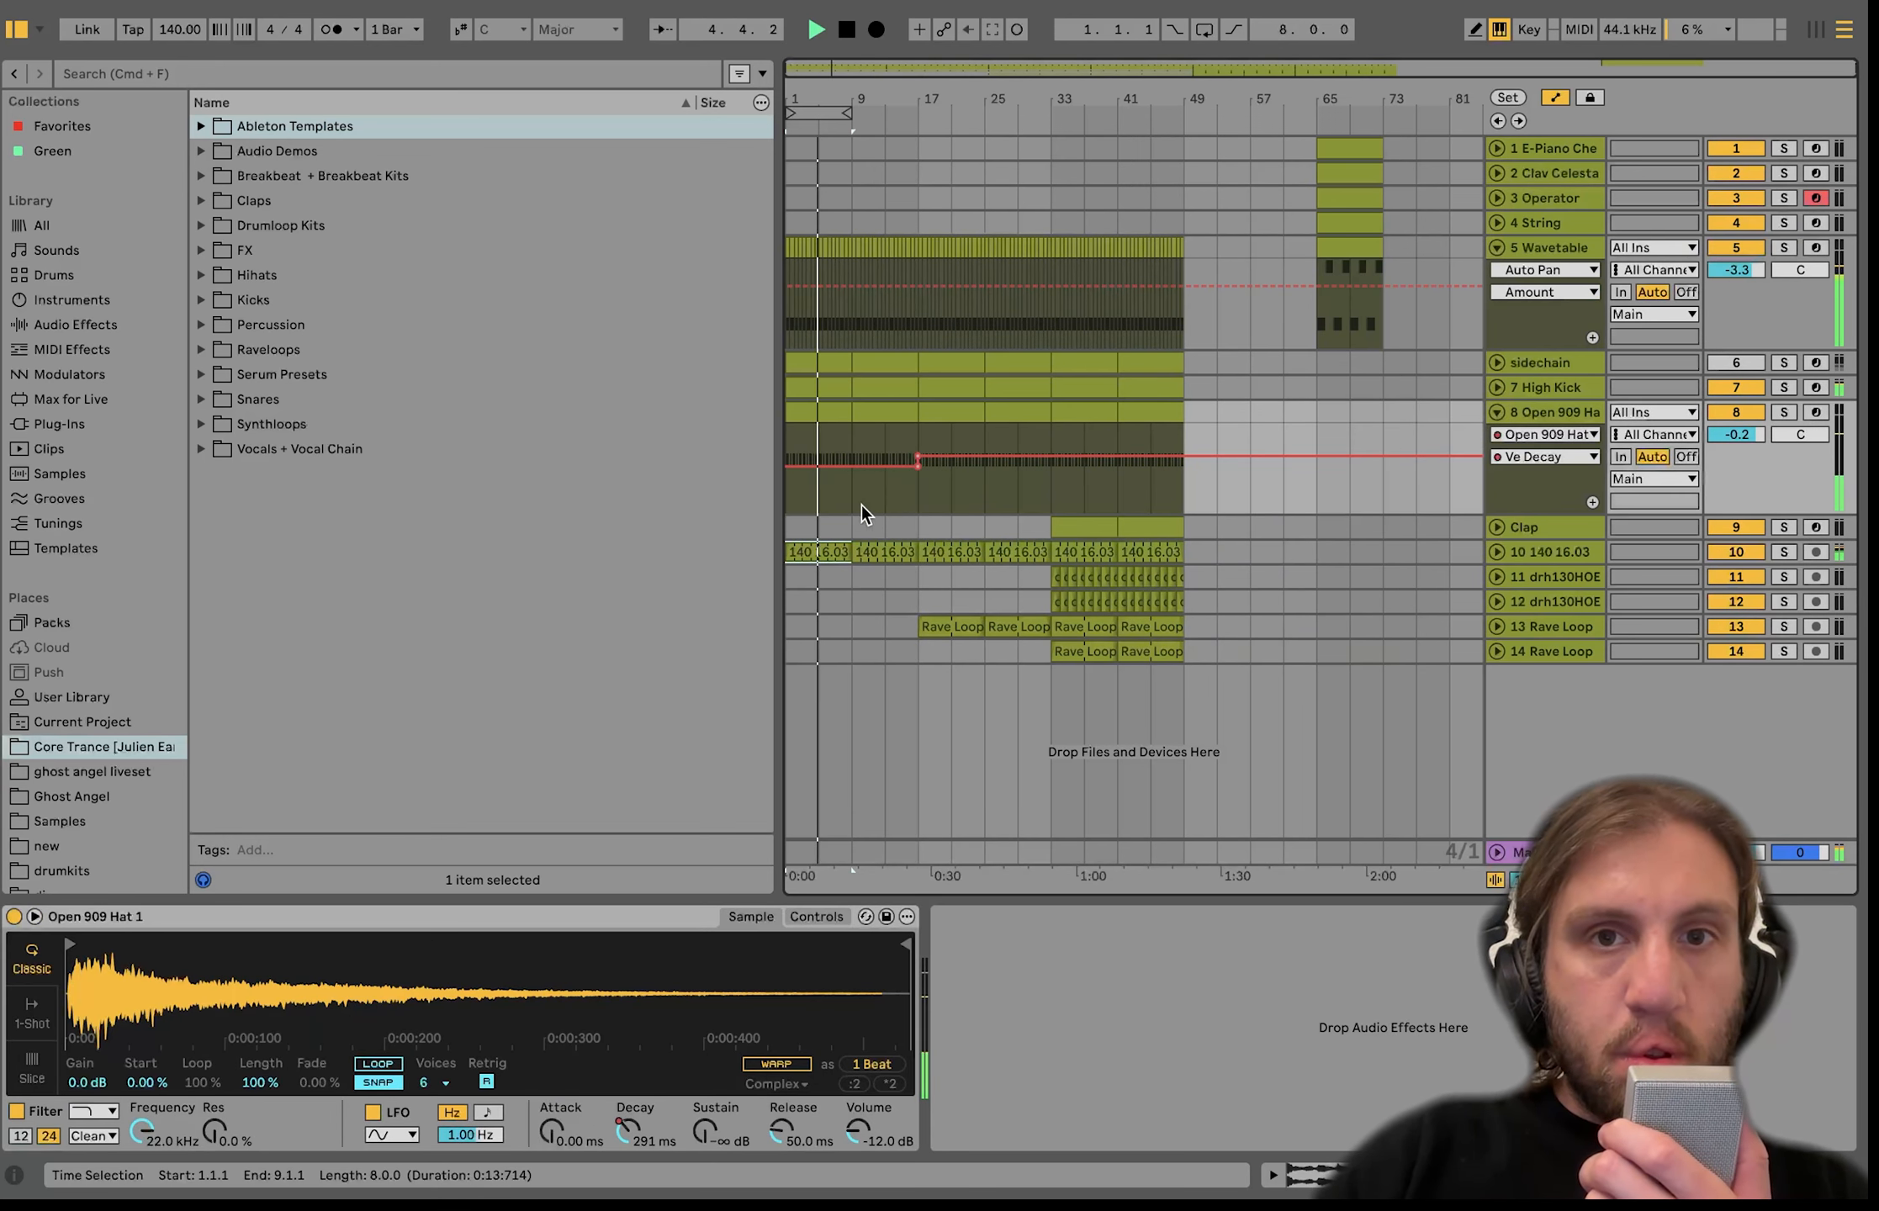
Cut the High Kick for the last half bar before bar 9, from 8.3.1, and listen to the transition.
scroll(851, 498, "up", 5)
key("space")
left_click(977, 385, "shift")
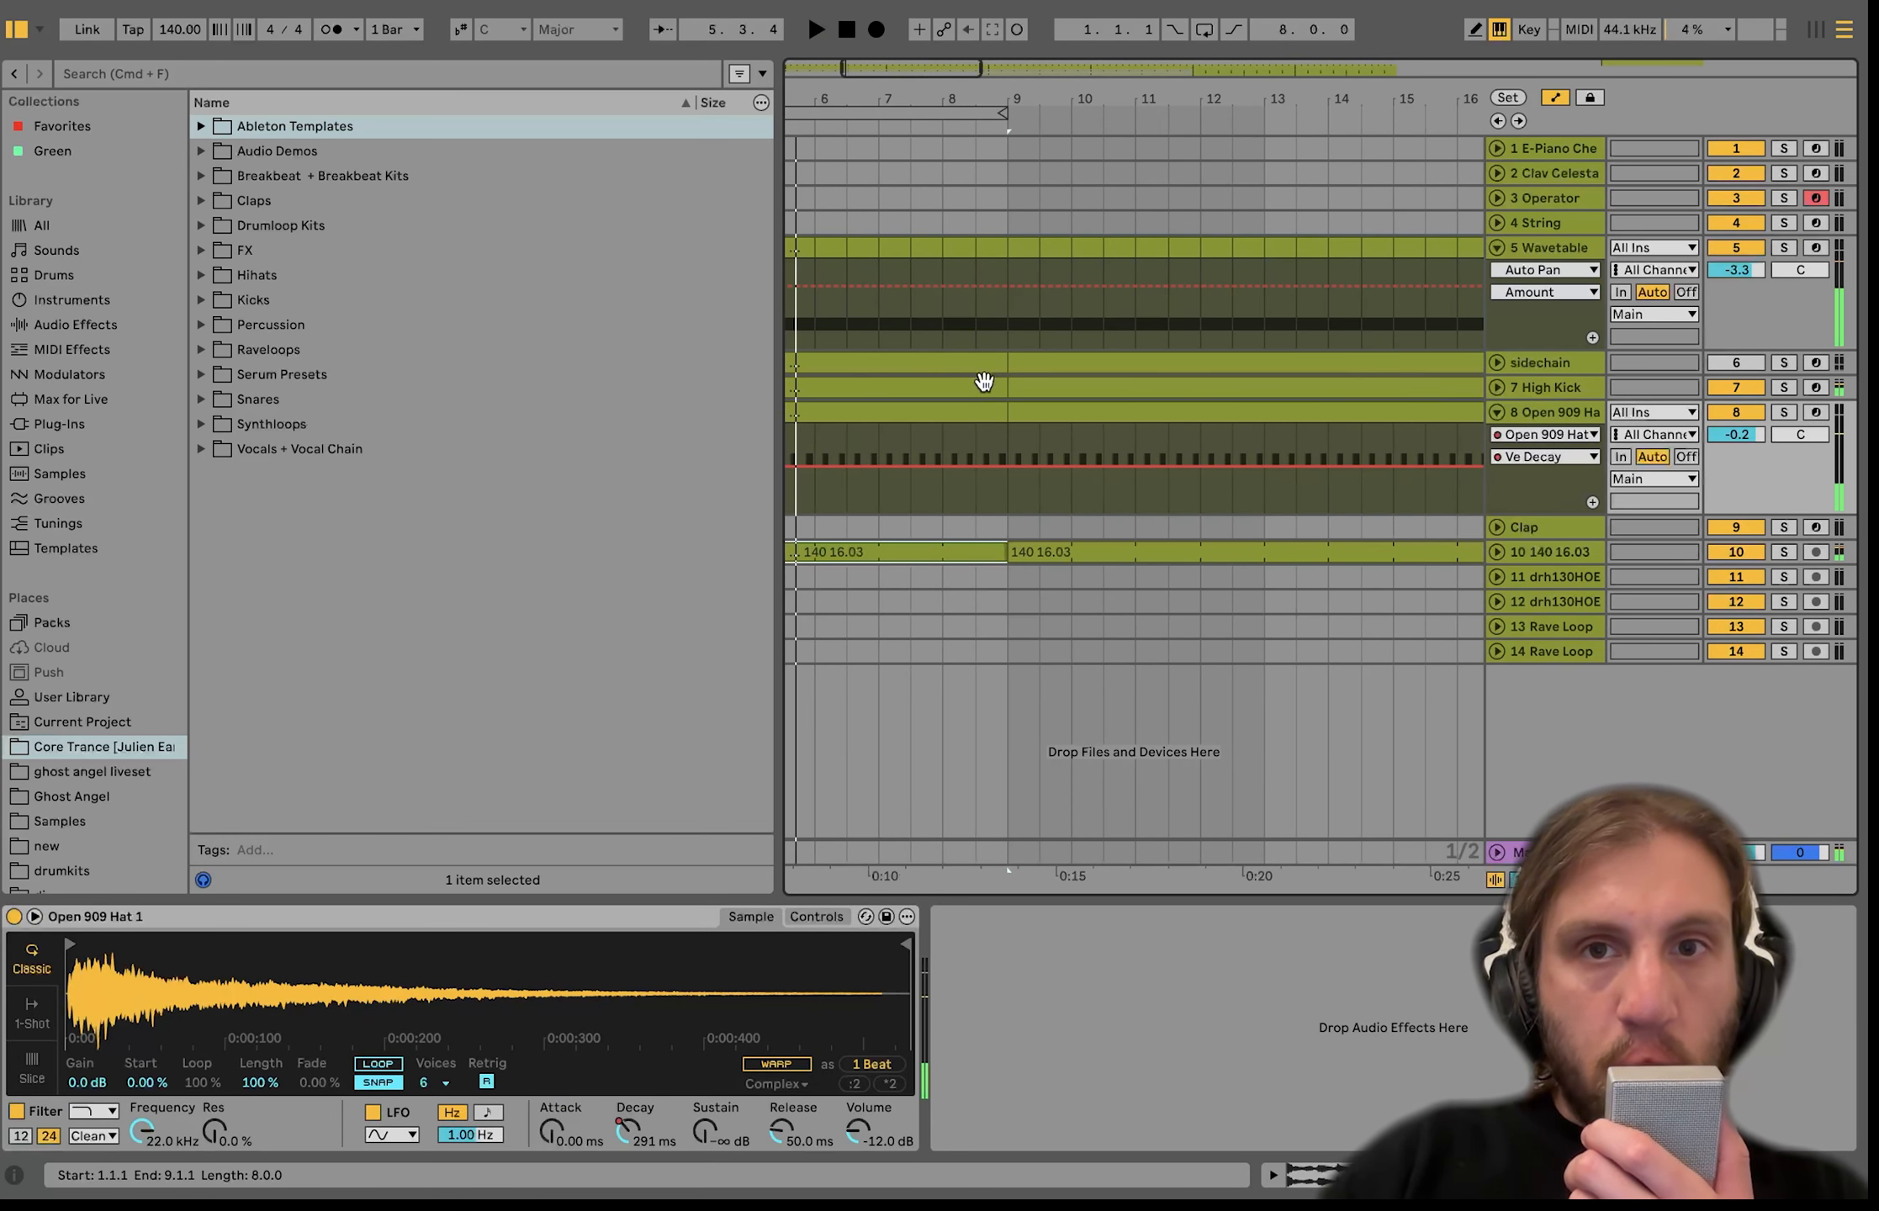
left_click(946, 387, "shift")
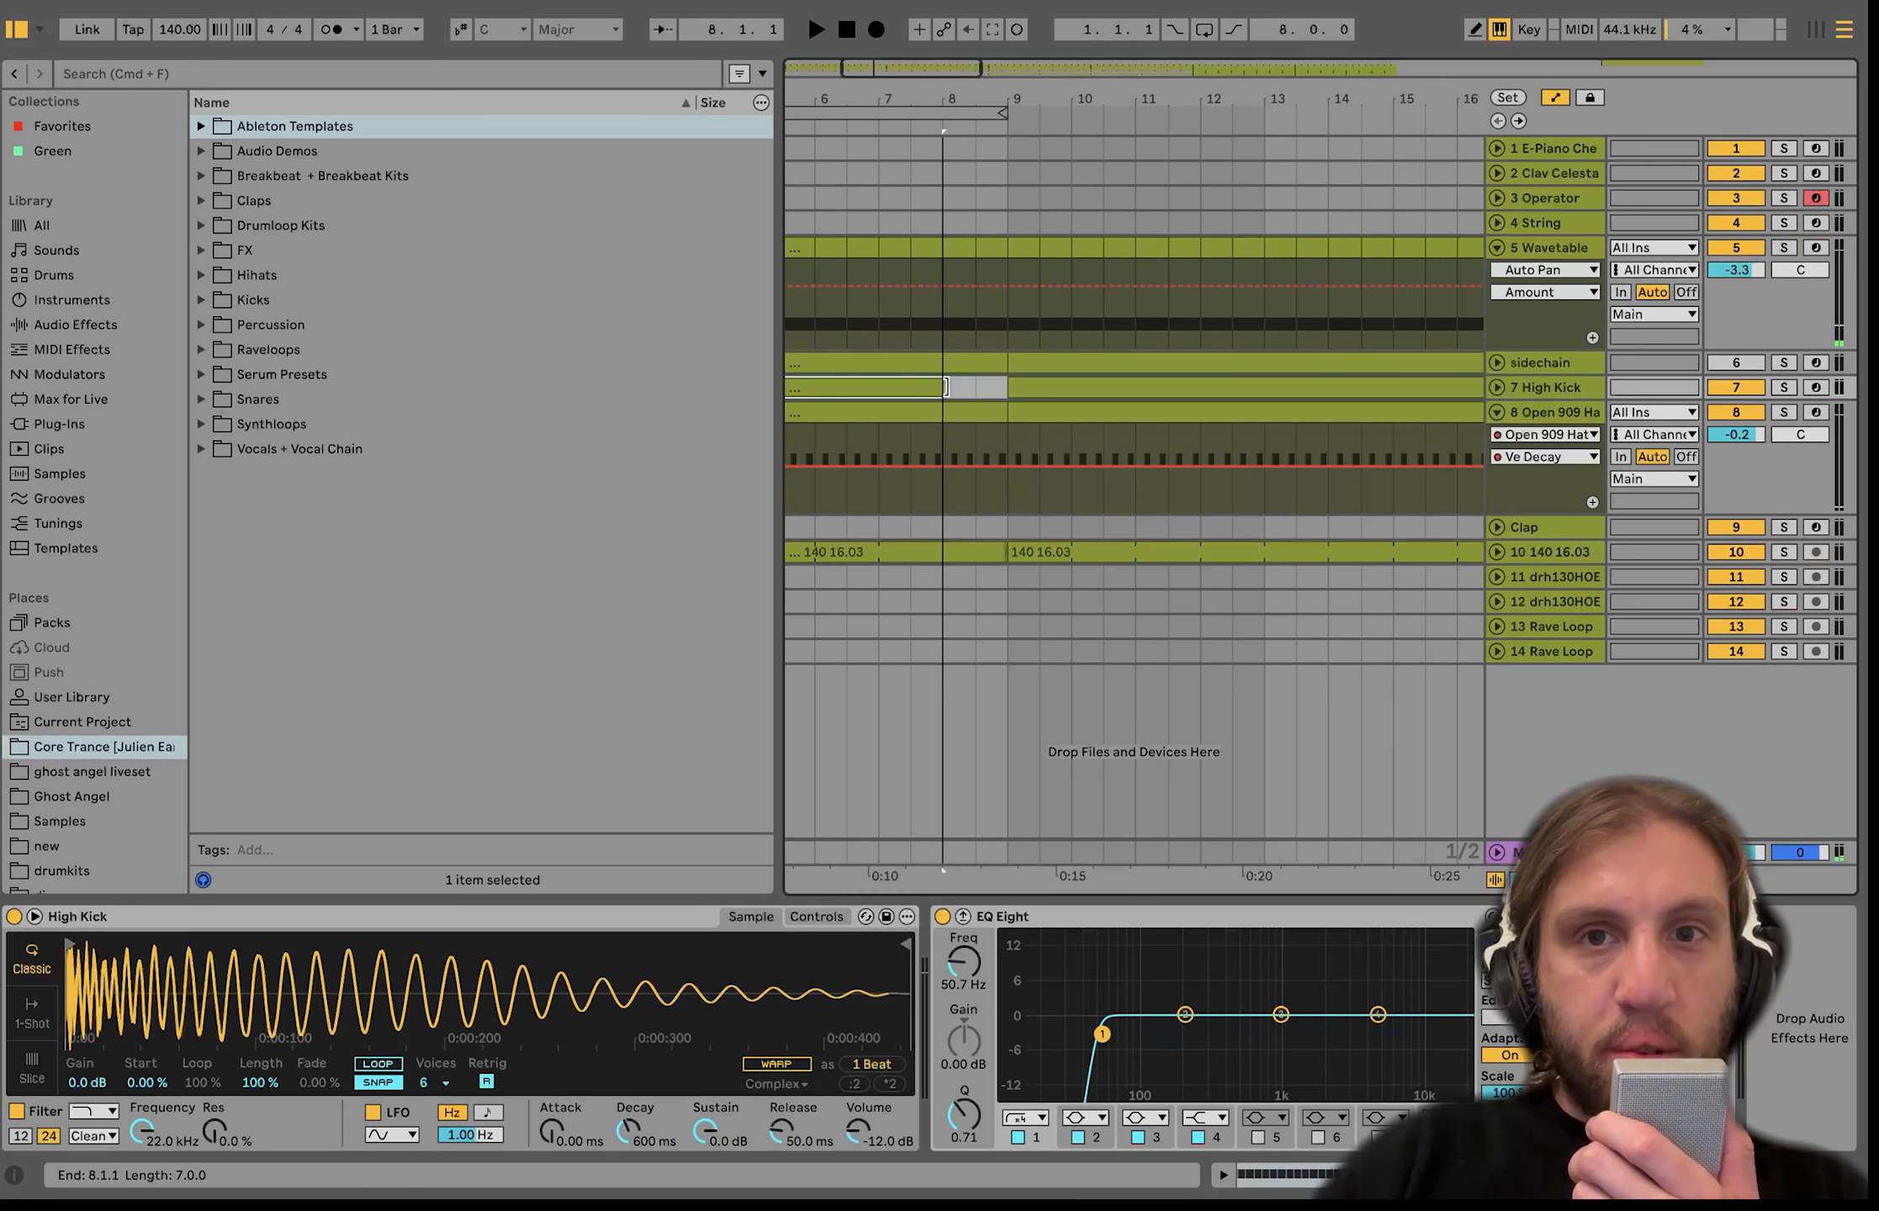
left_click(955, 387, "shift")
key("space")
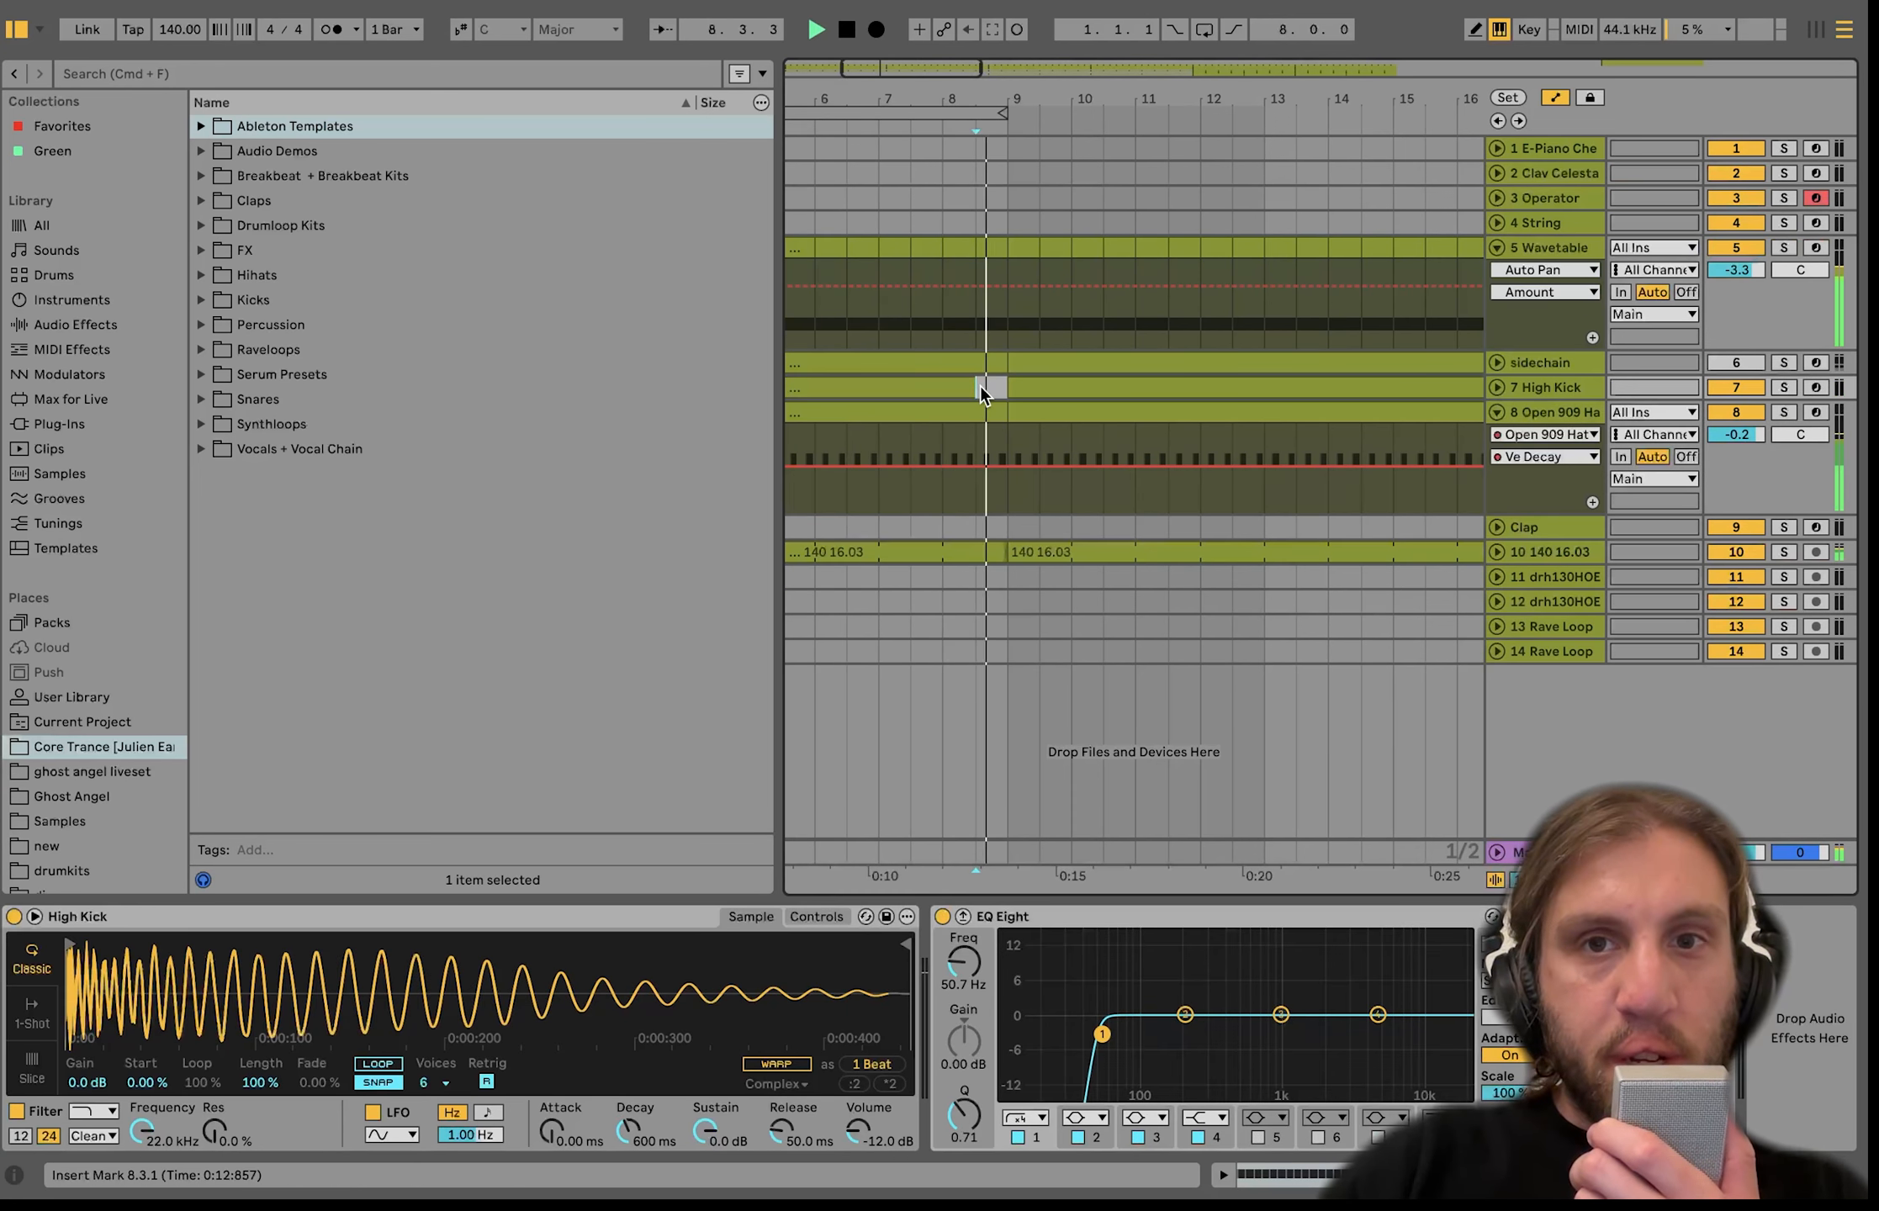
key("minus")
key("minus")
key("minus")
key("space")
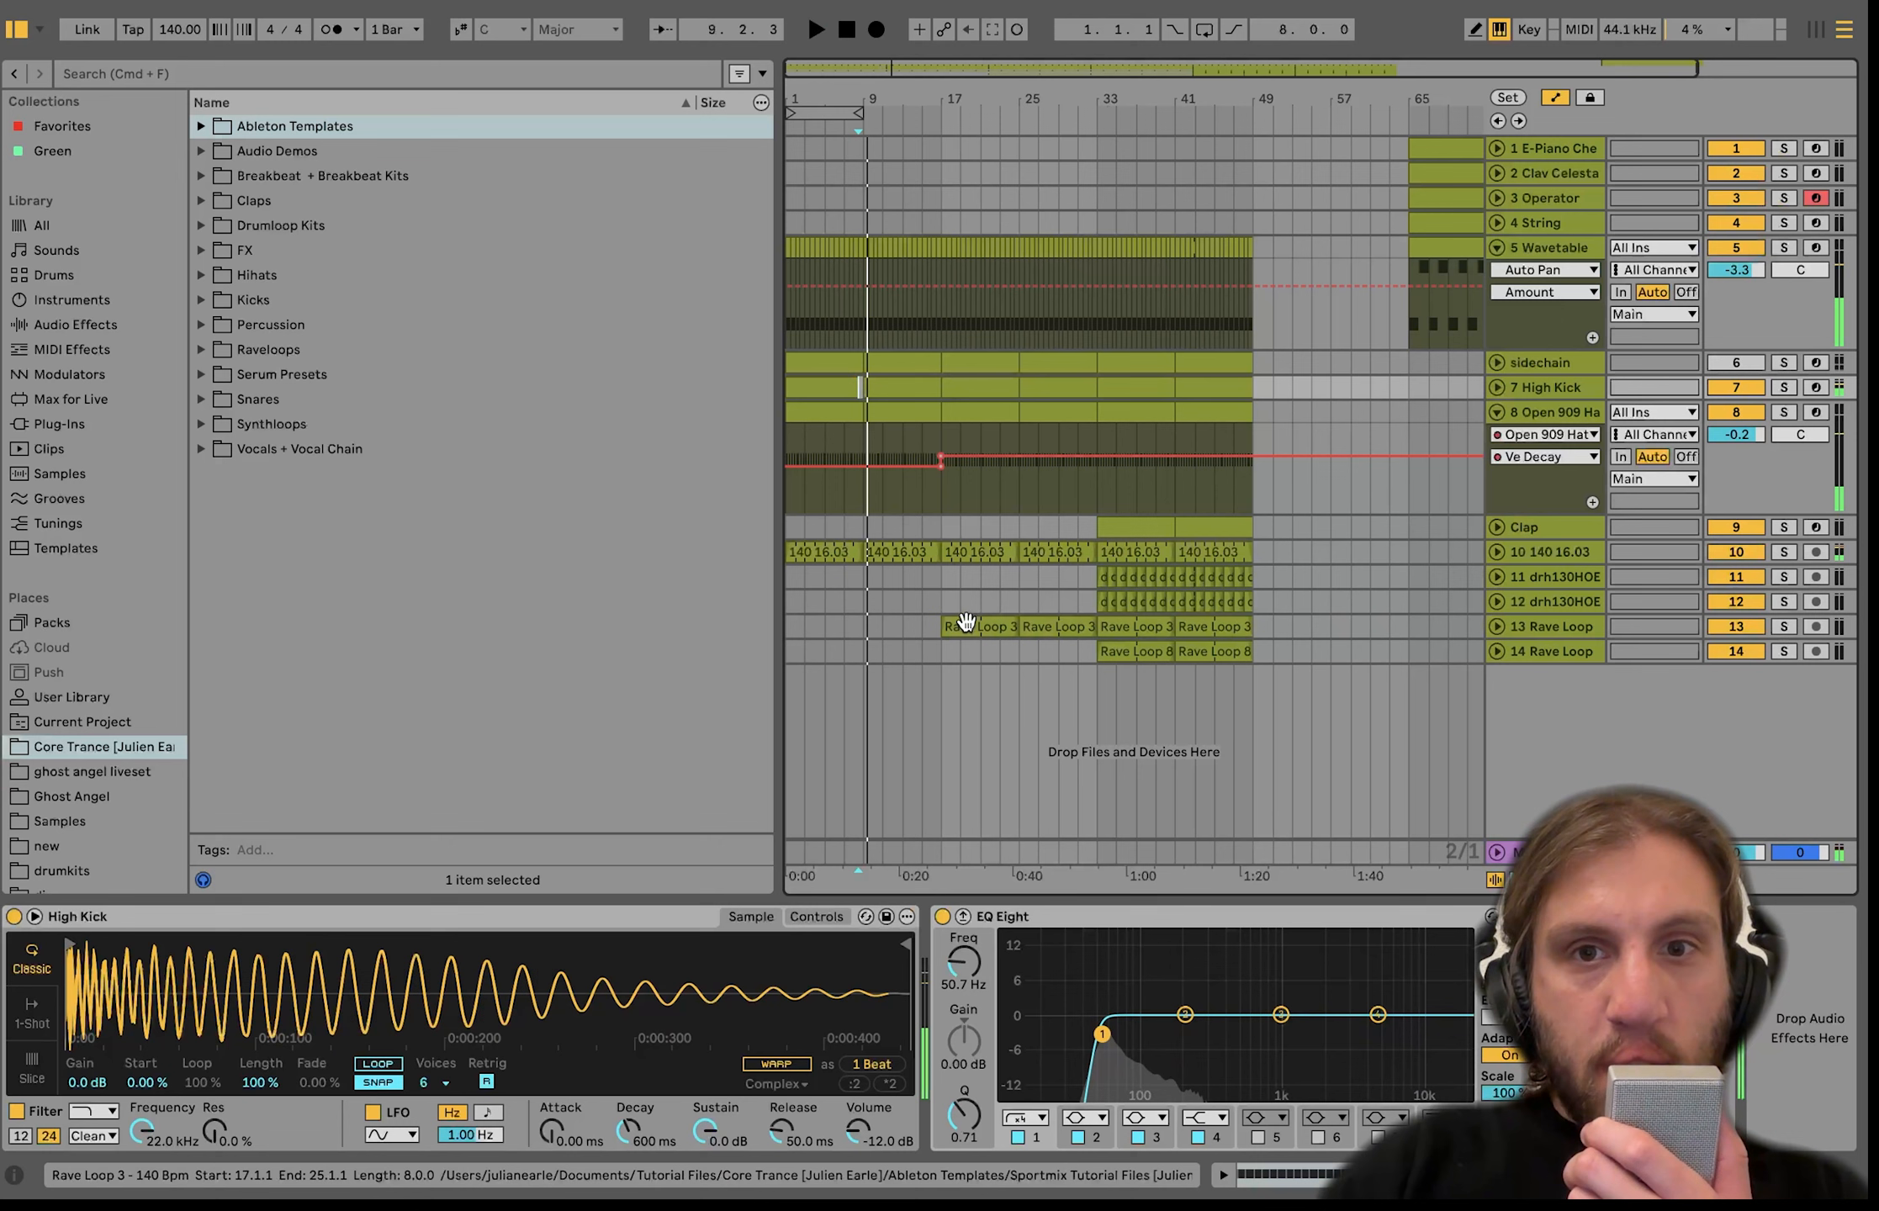
Copy the Clap clip from bar 33 to bar 9, repeat it up to bar 33, and play from bar 9.
left_click(1144, 526)
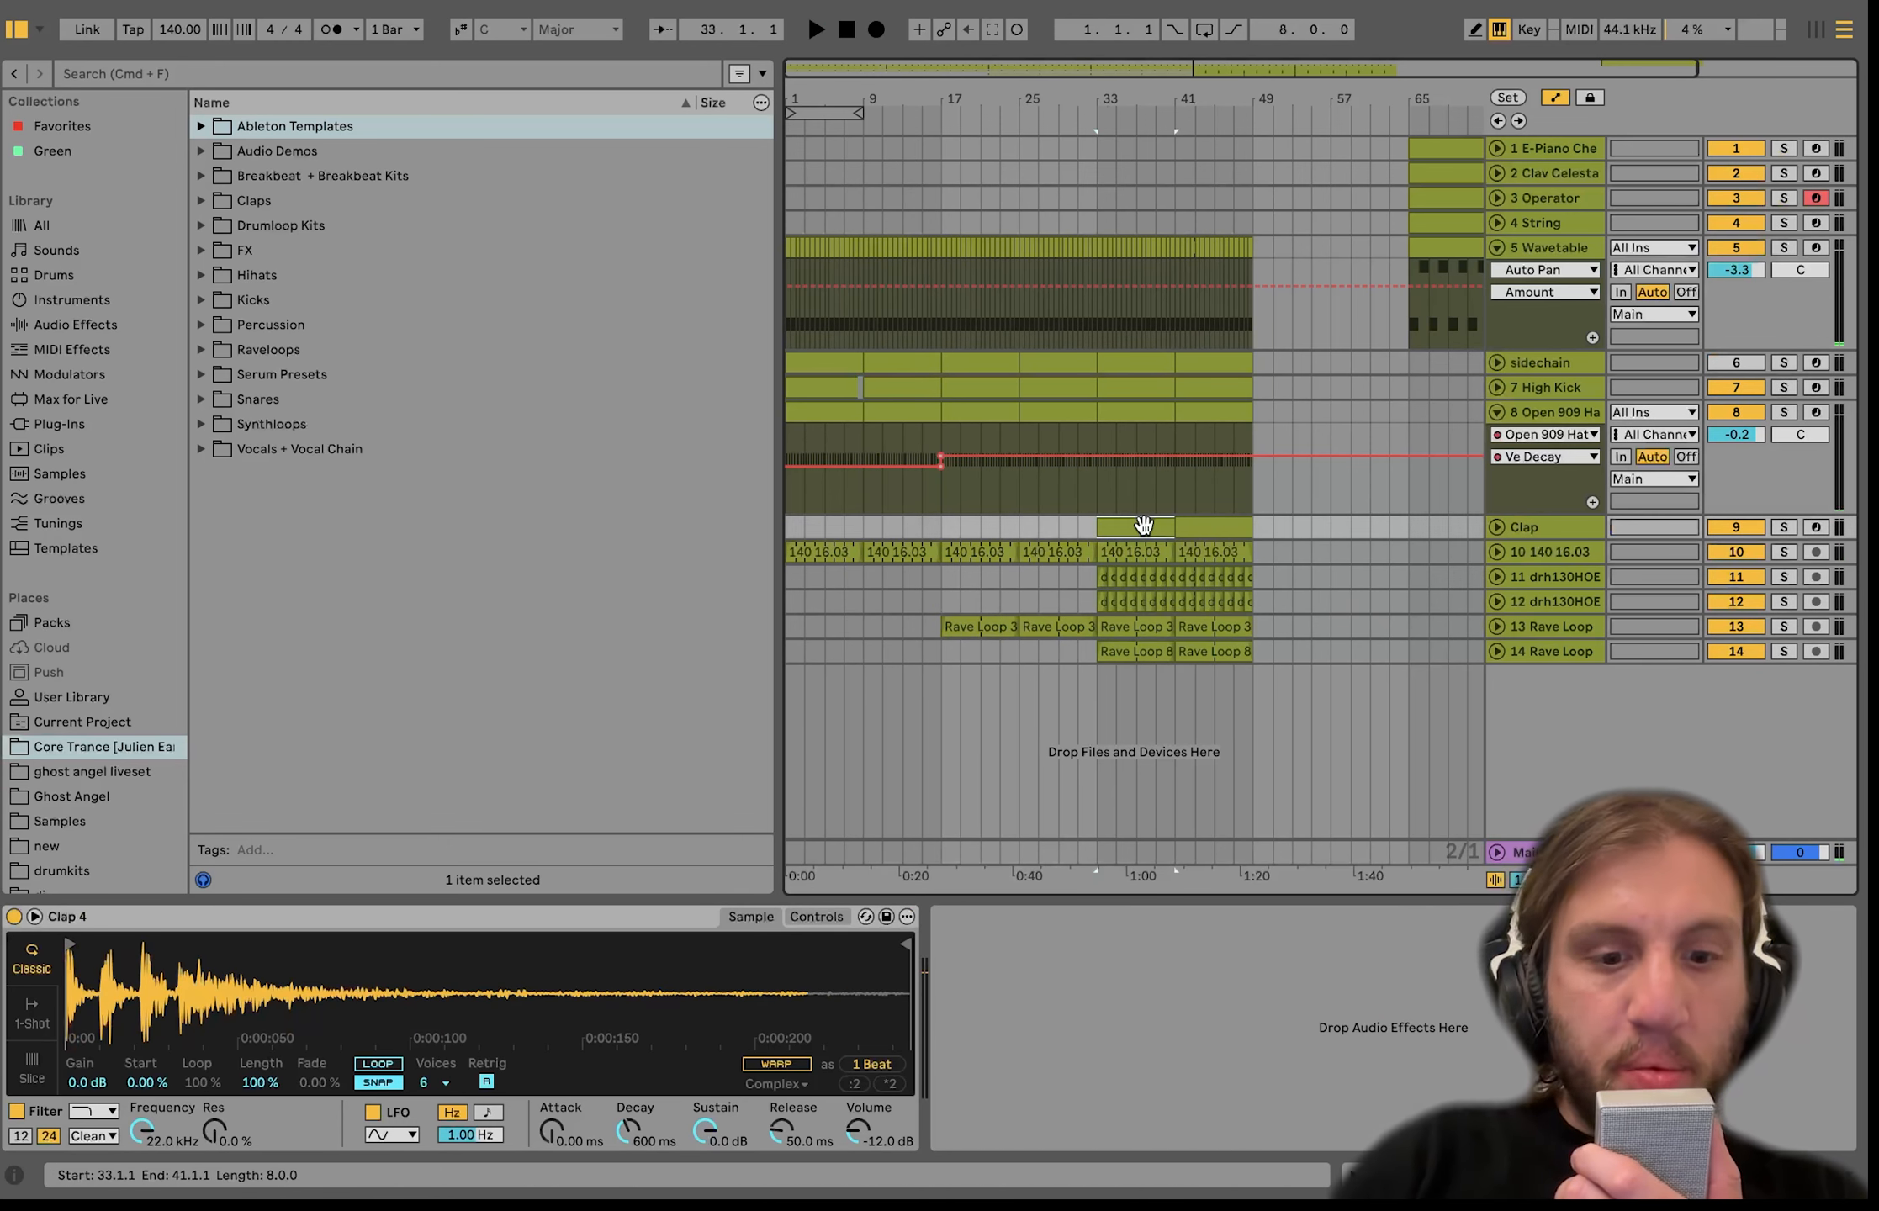
left_click_drag(1144, 526, 864, 531)
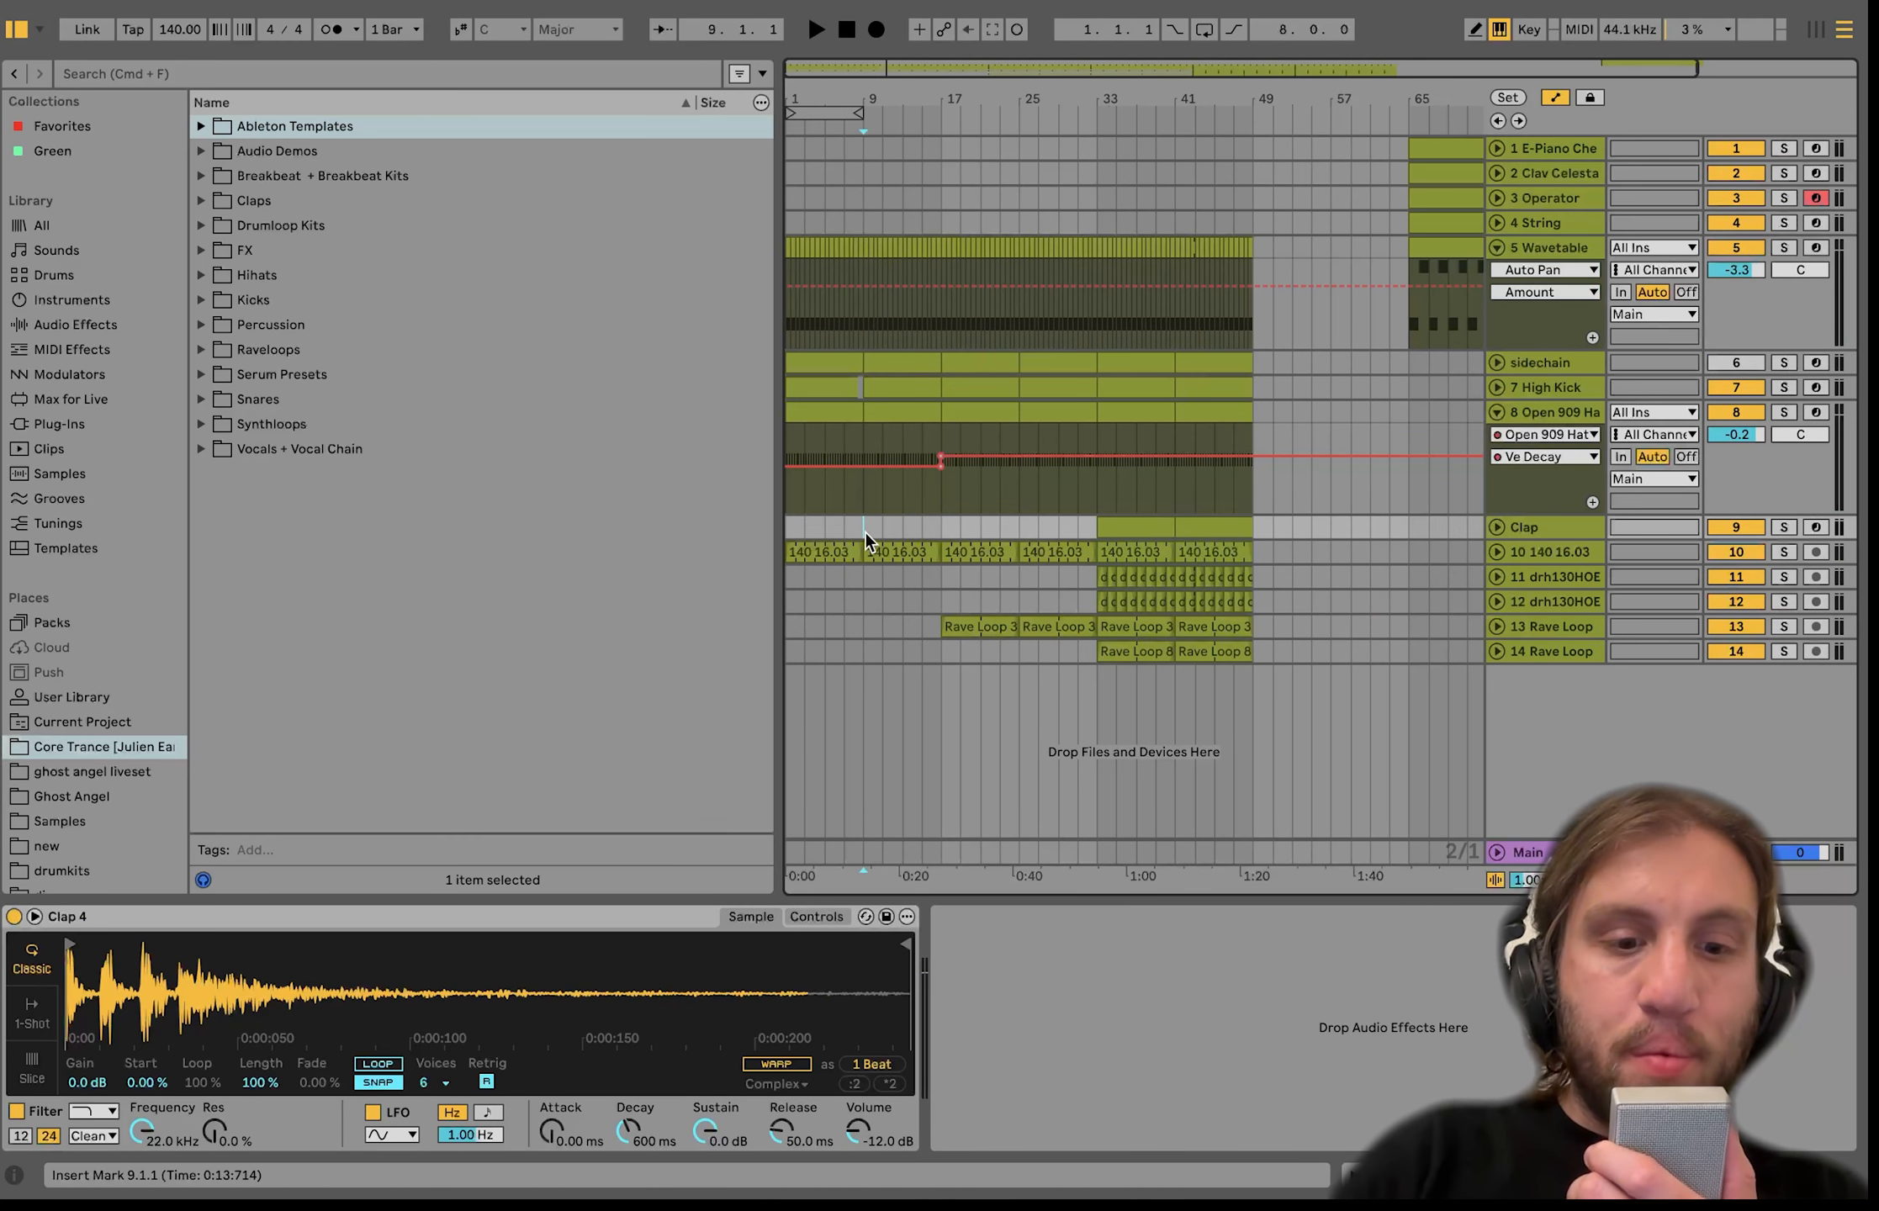
key("super+d")
key("super+d")
left_click(864, 531)
key("space")
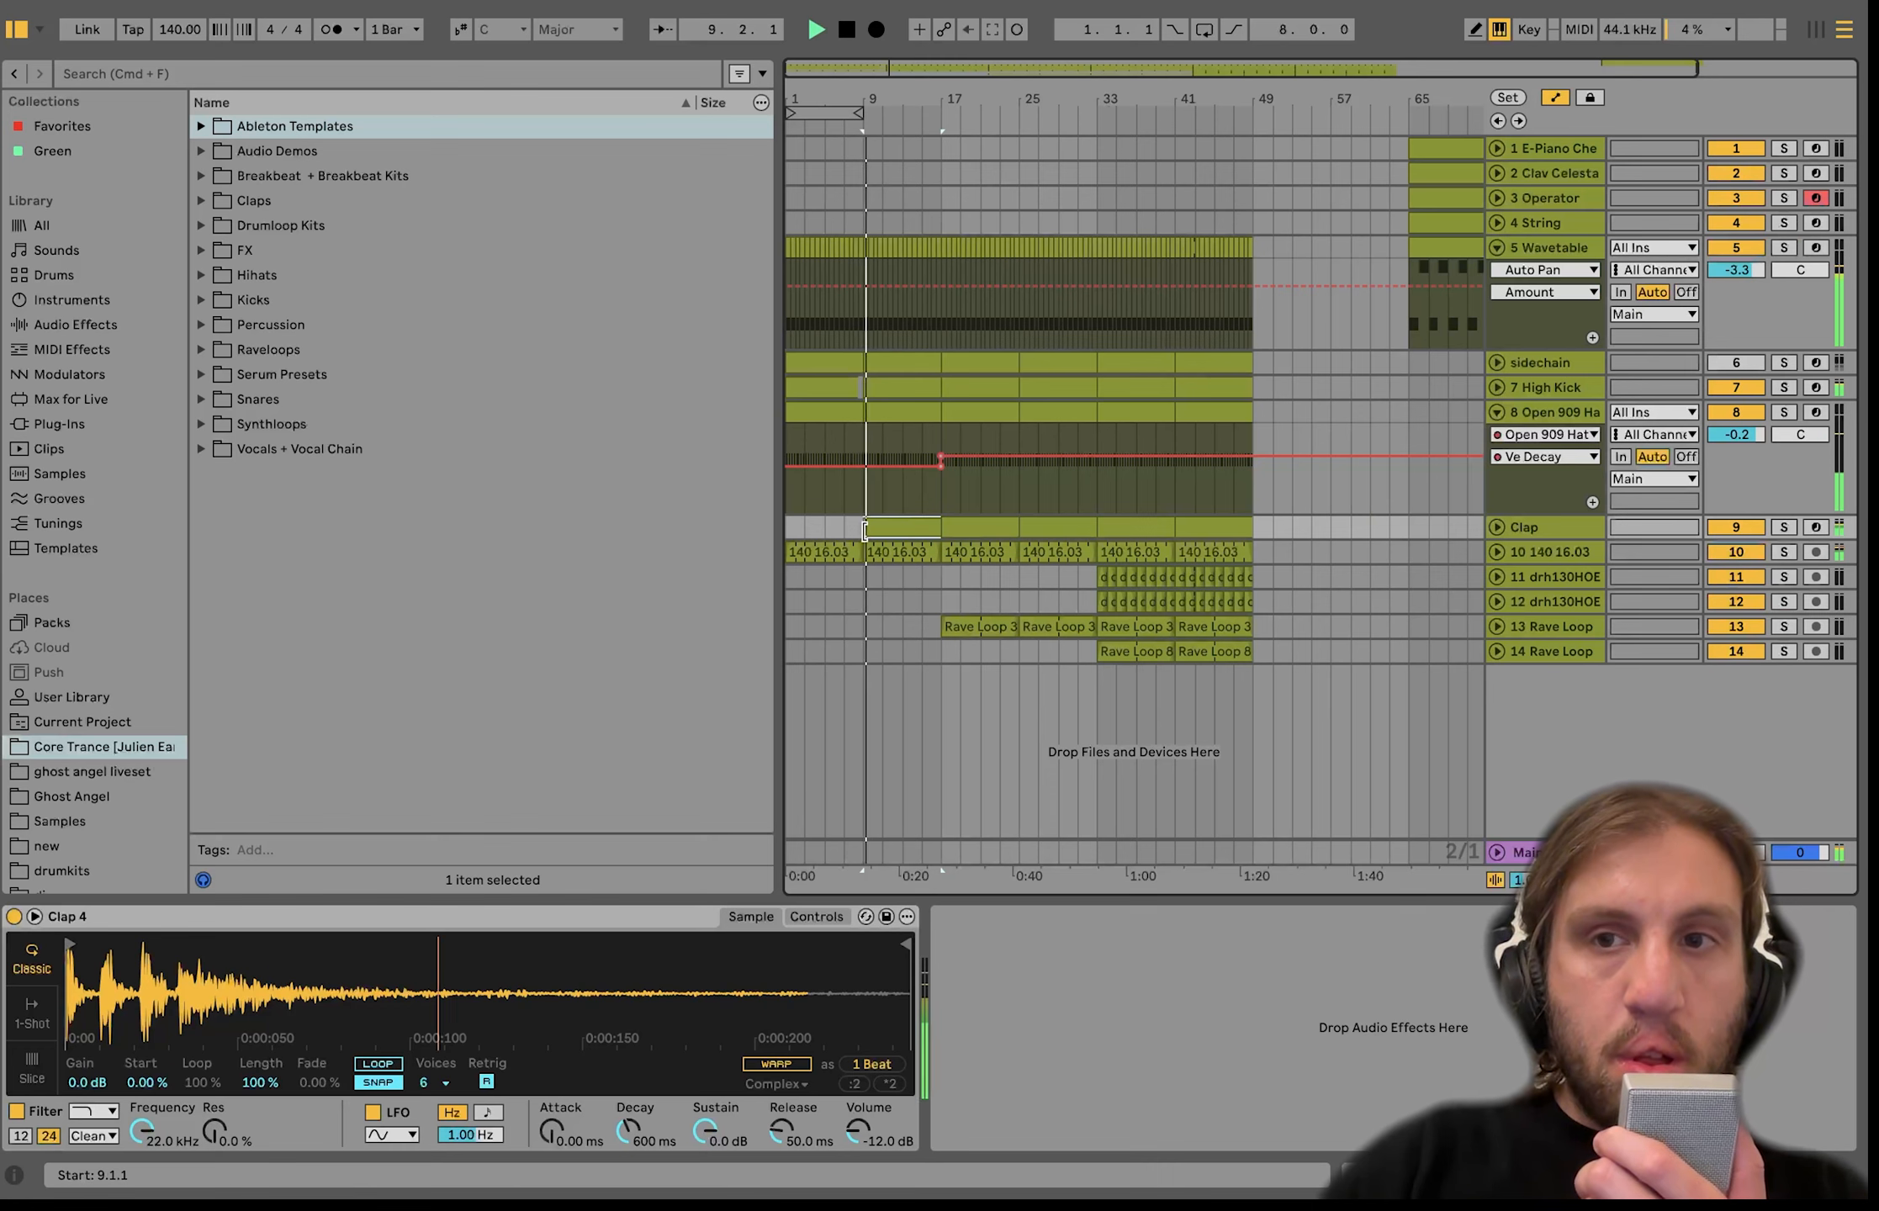
Listen from bar 17, copy the Rave Loop 8 clip from bar 33 to bar 9, and repeat it up to bar 33.
key("minus")
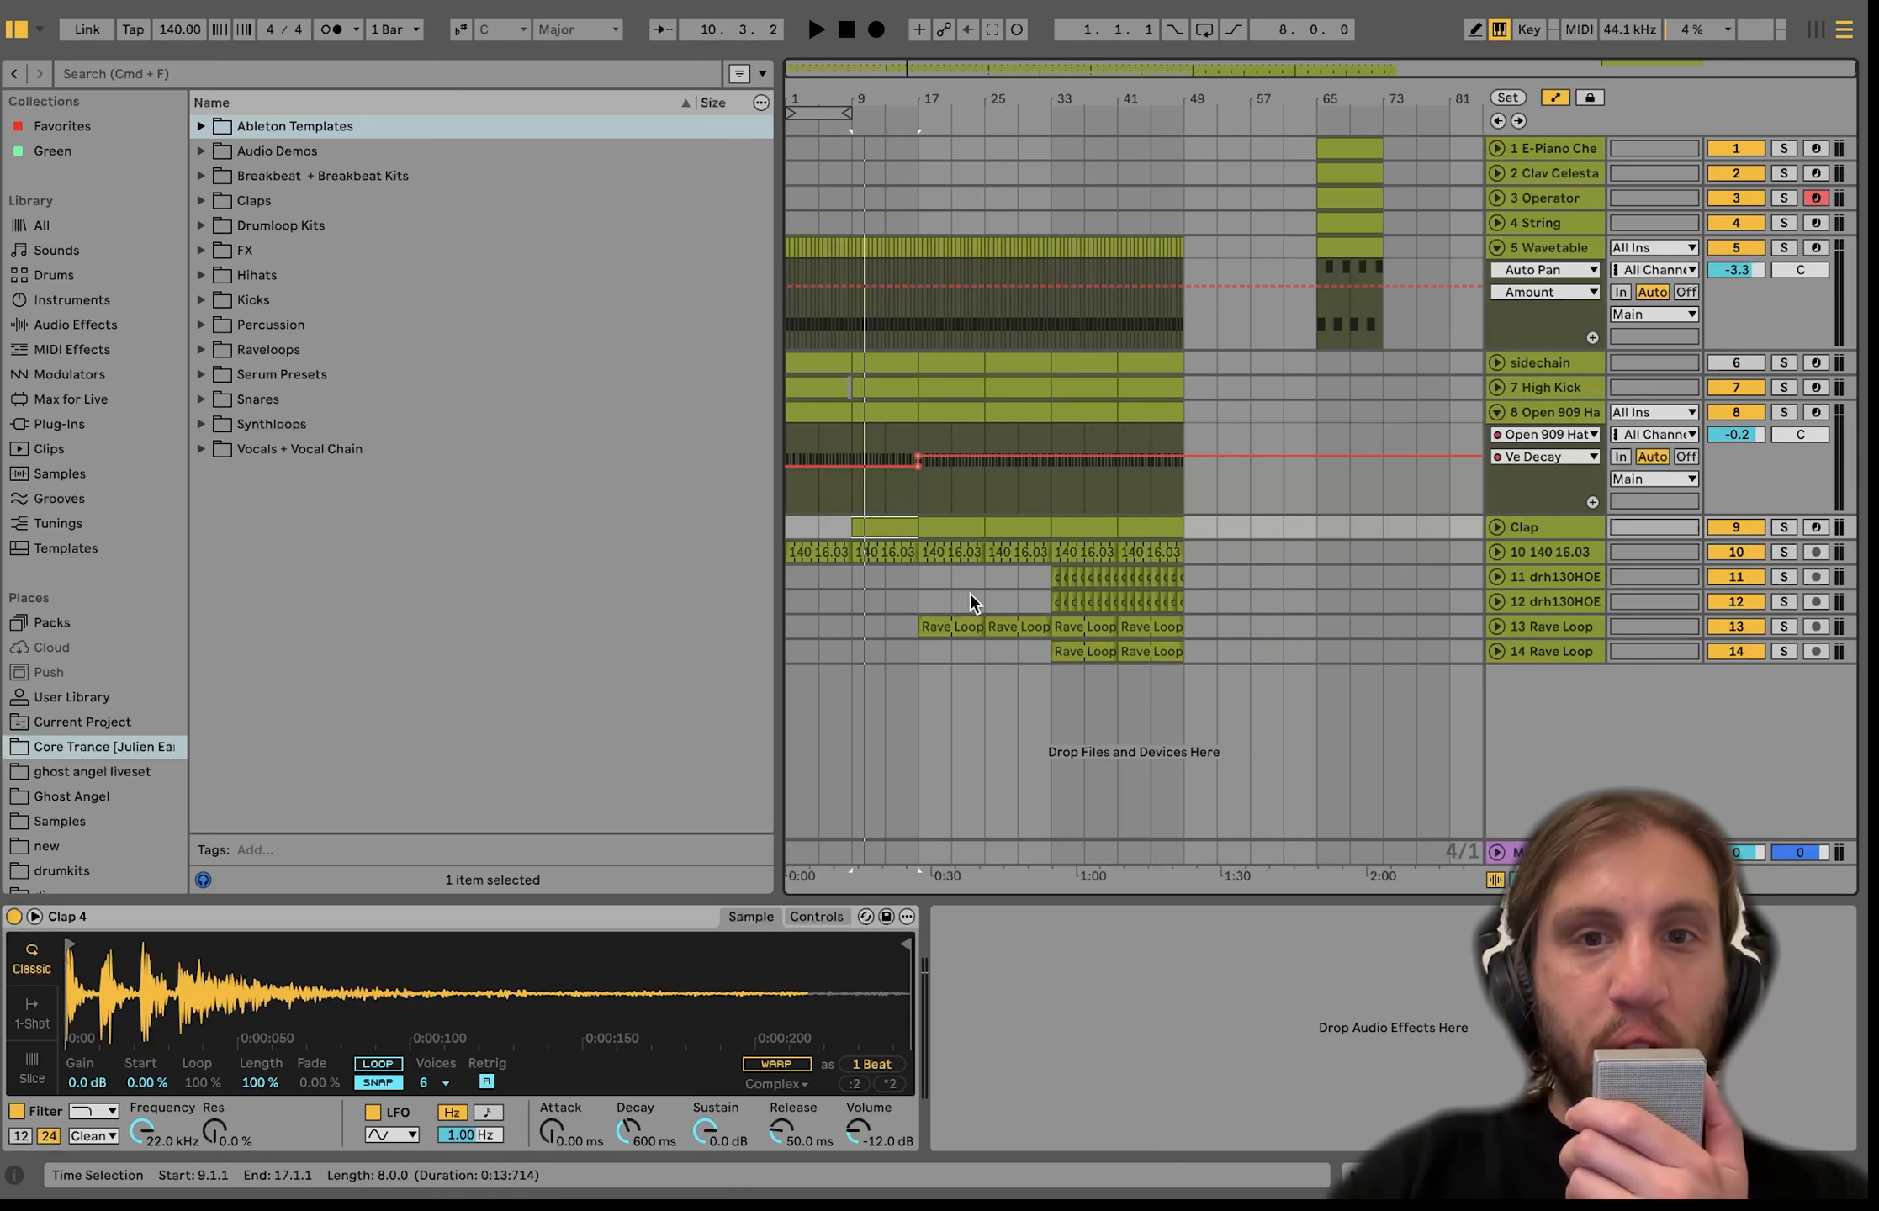
left_click(923, 575)
key("space")
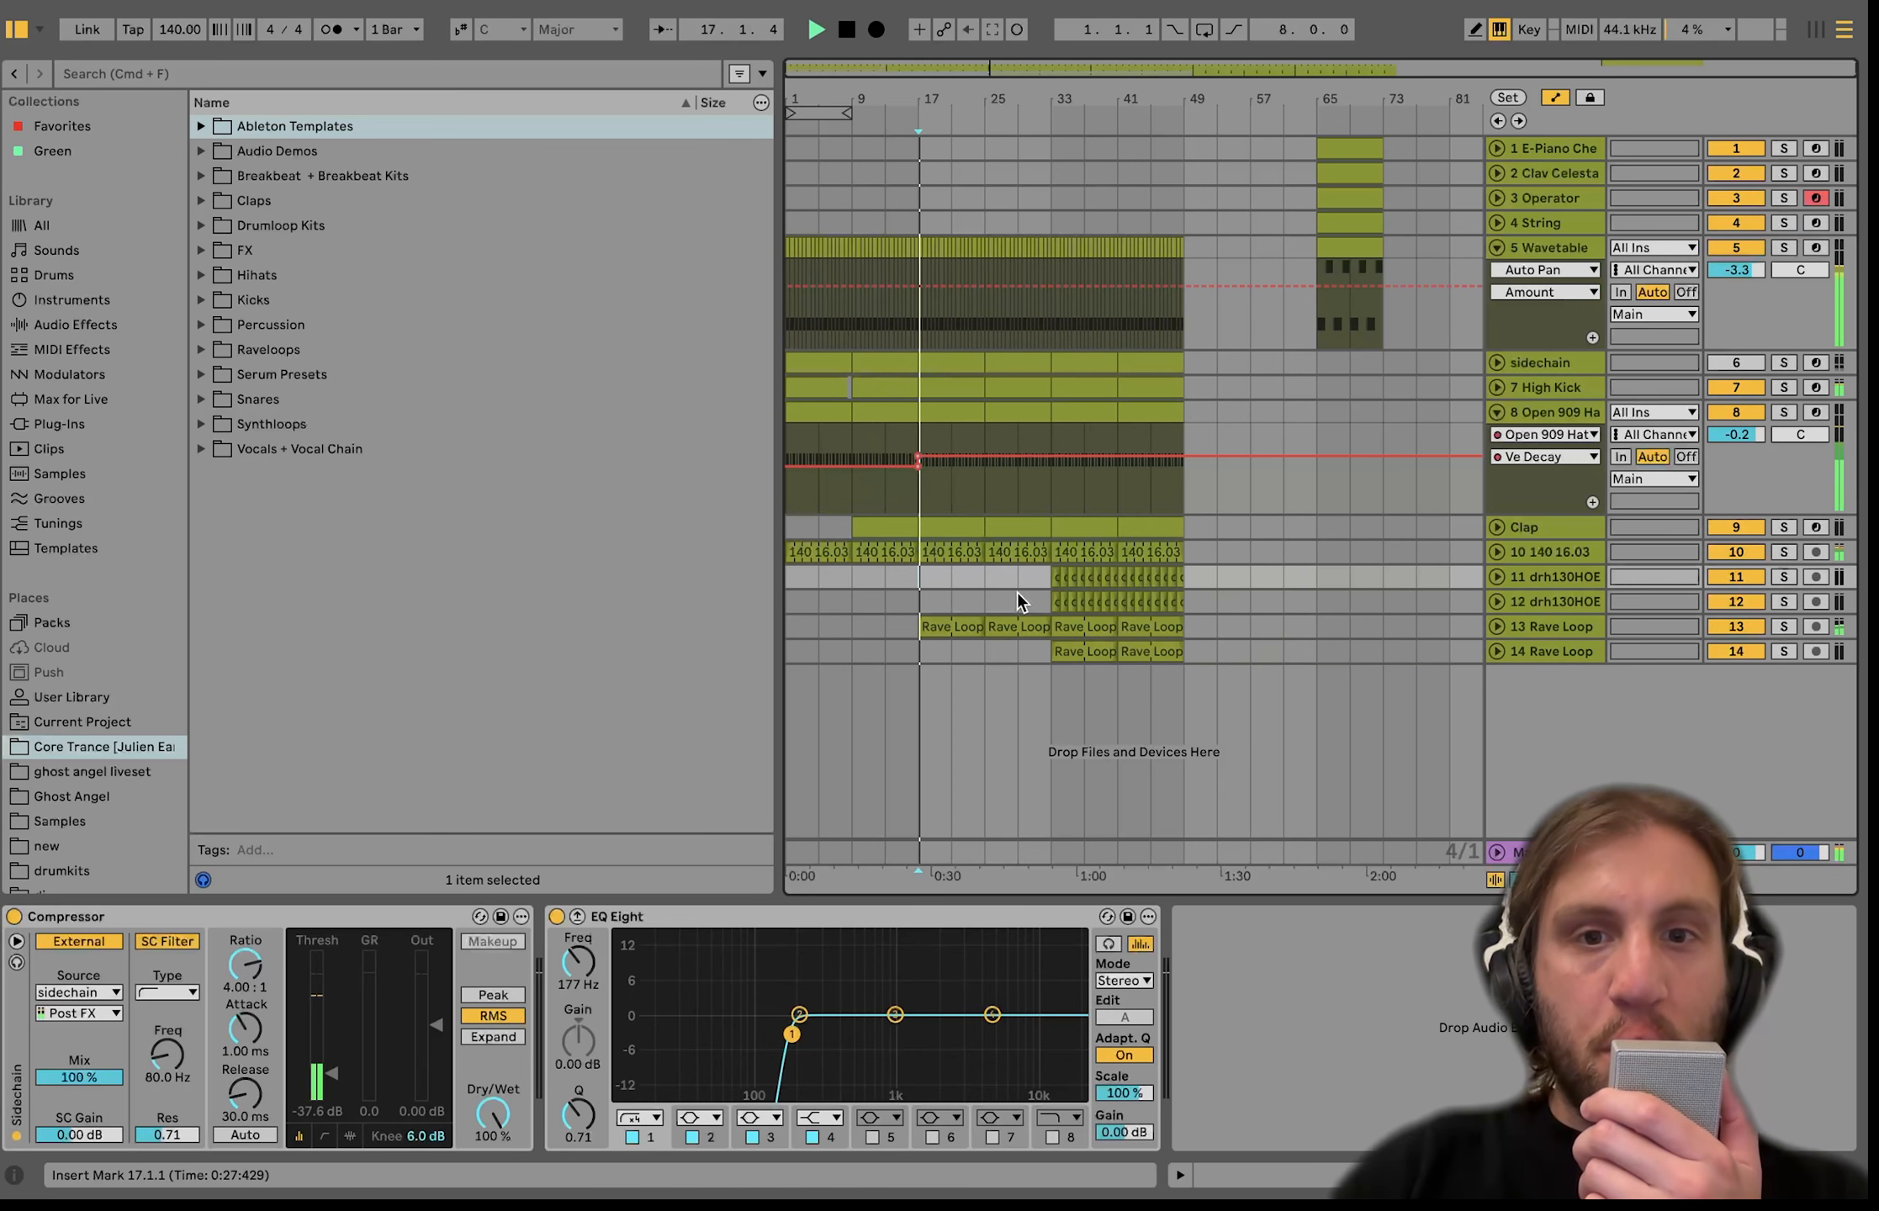
left_click(1066, 650)
key("space")
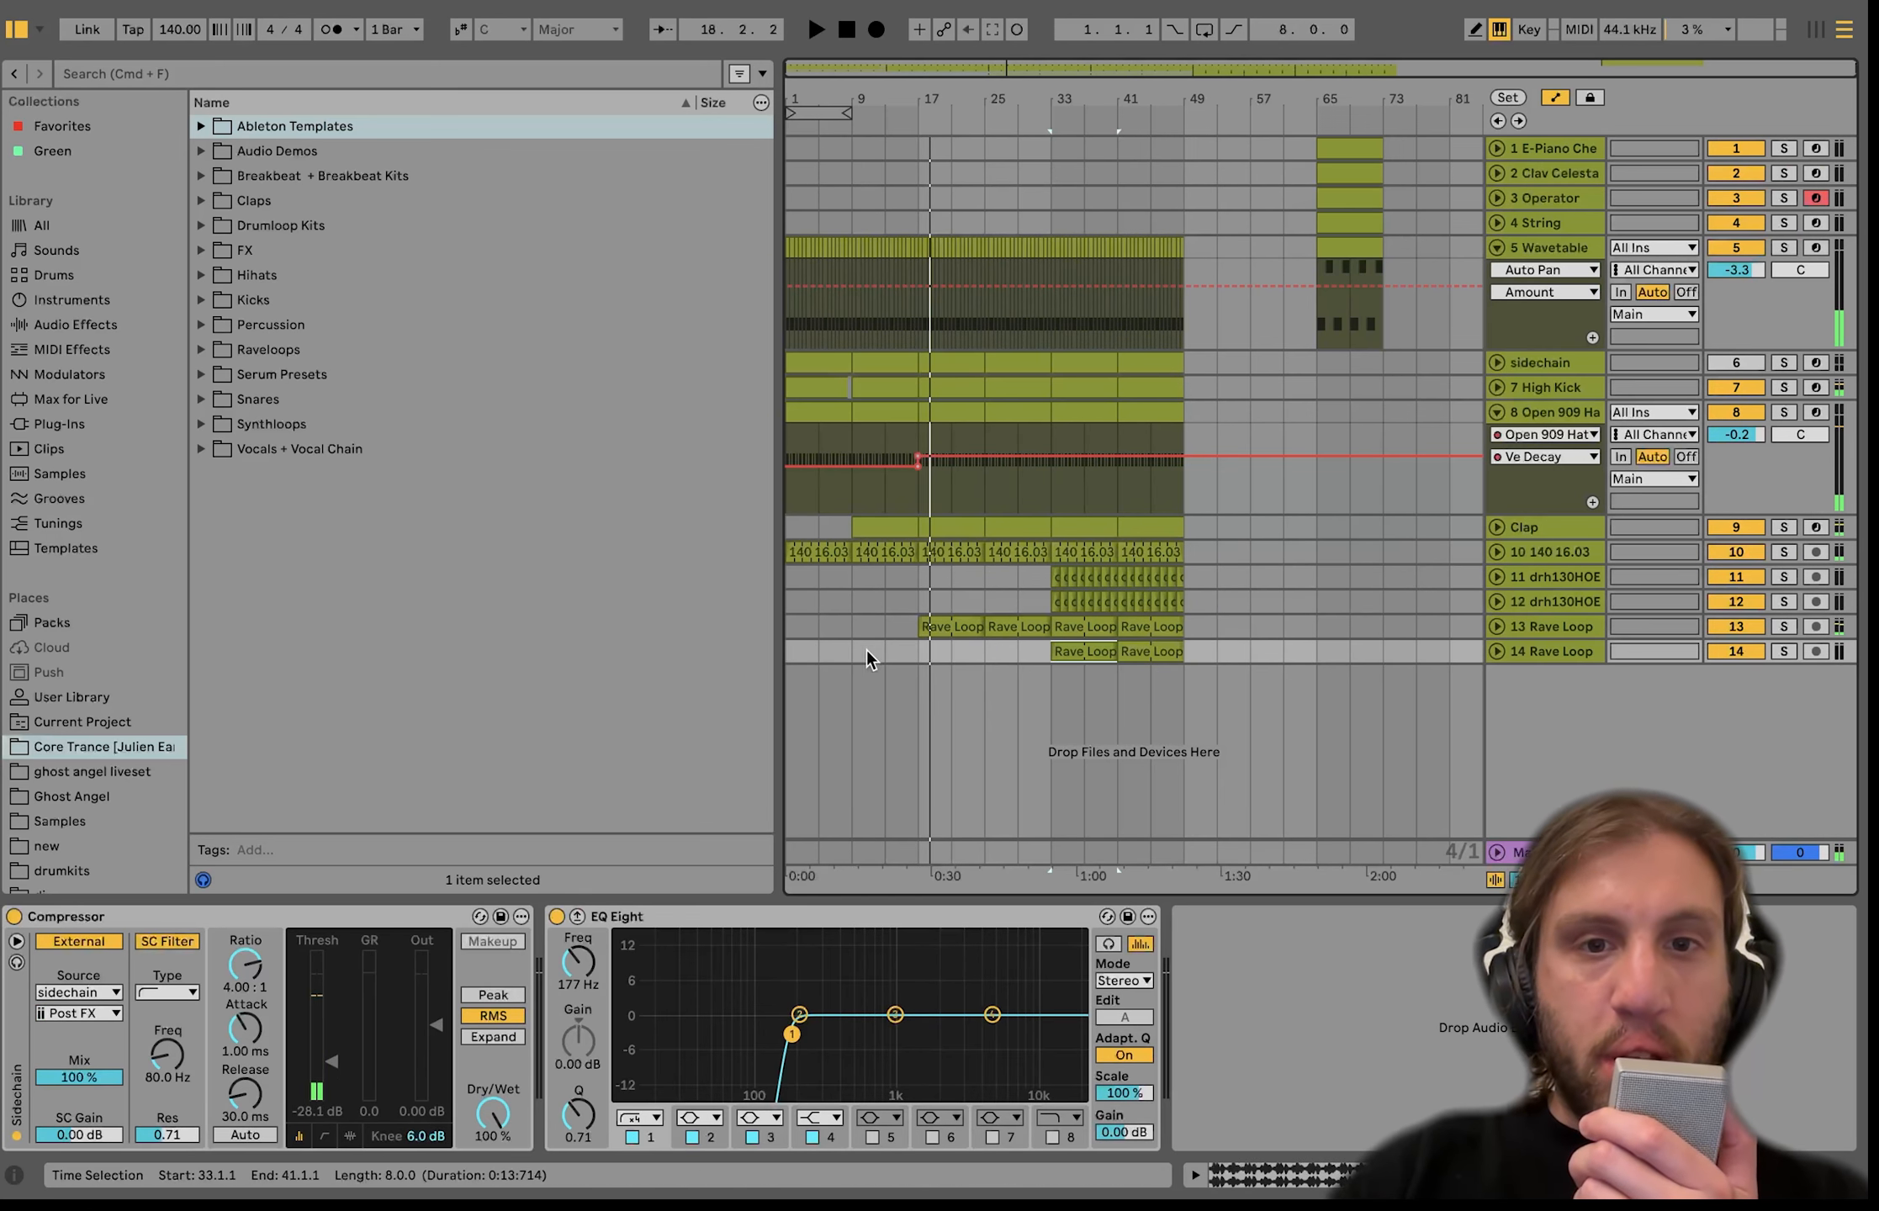
left_click(856, 650)
key("ctrl+v")
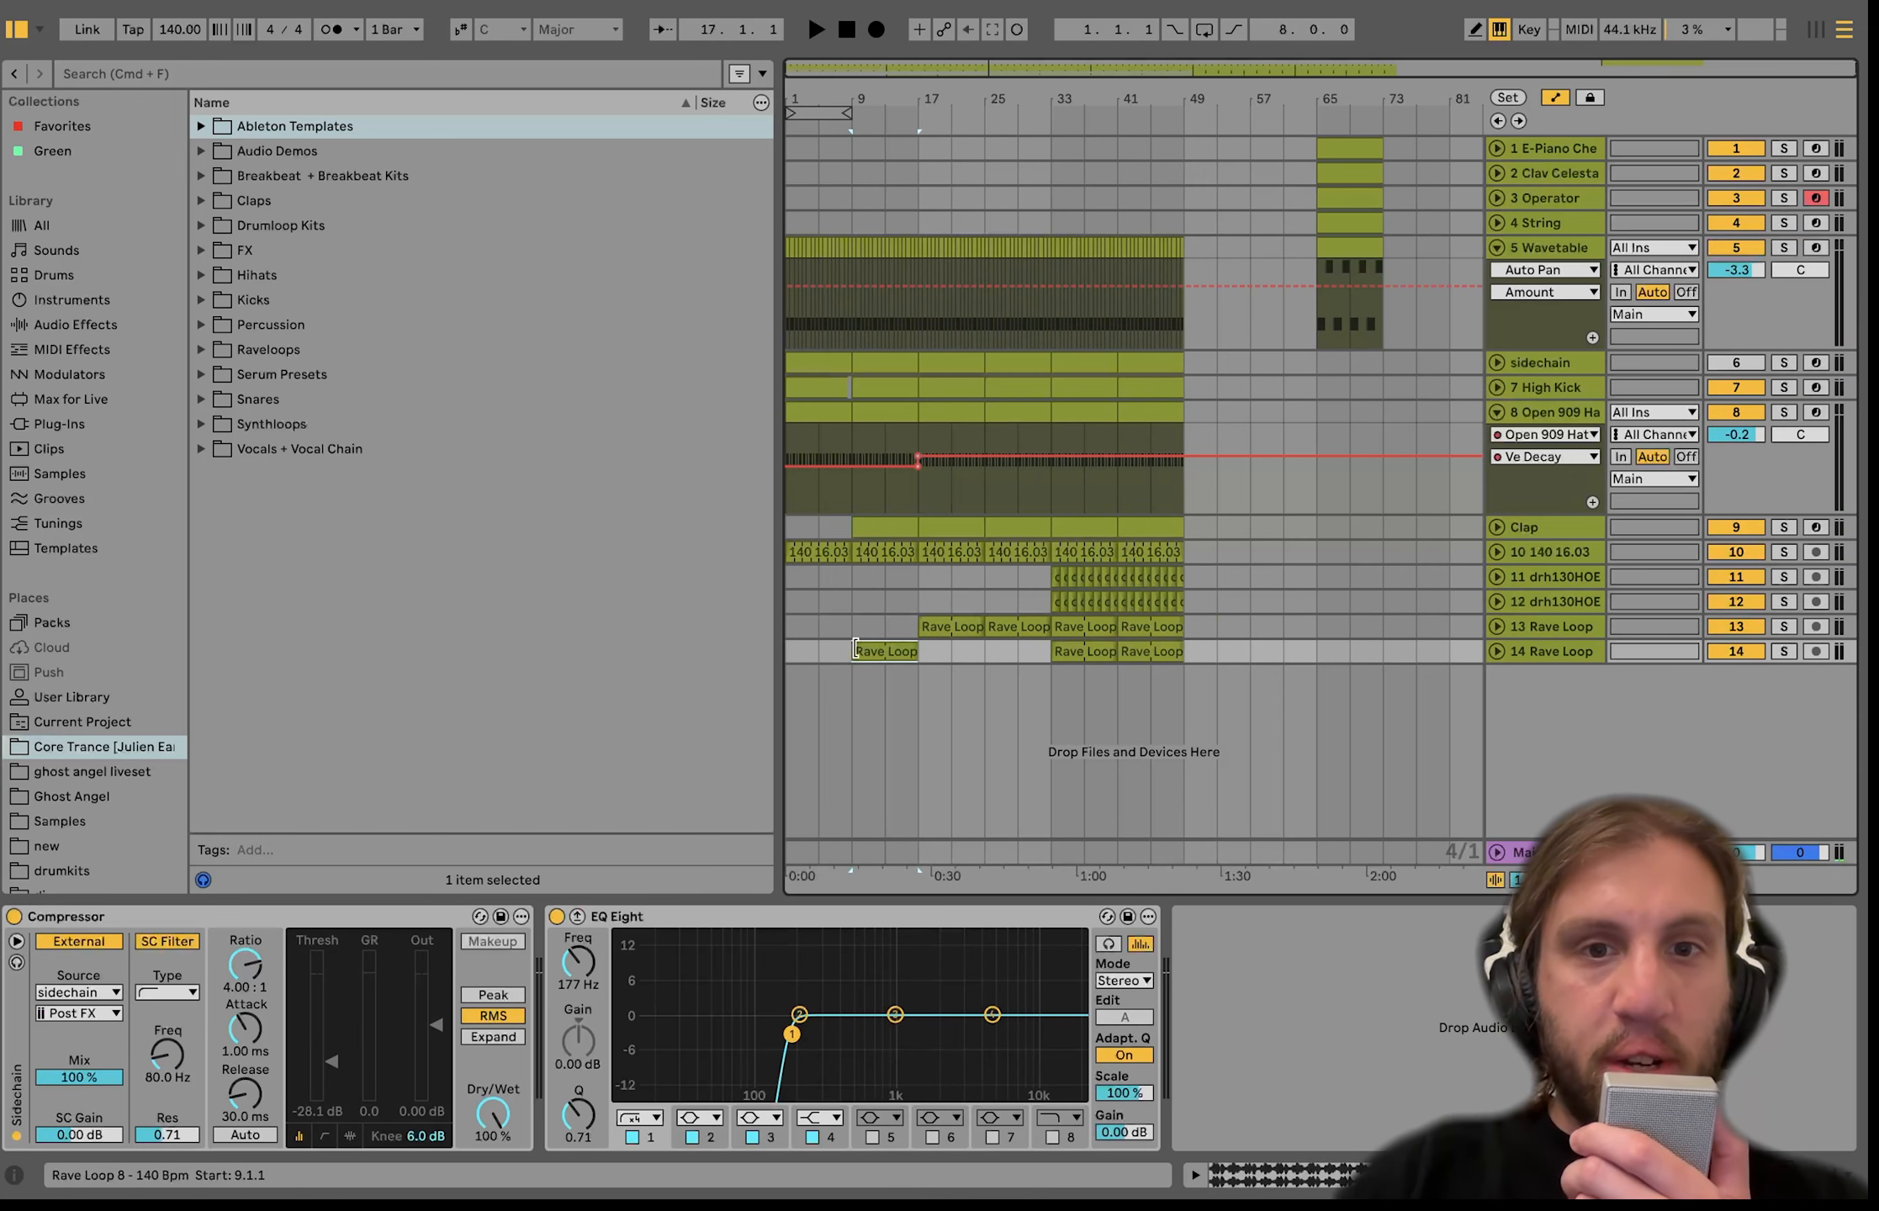
key("space")
key("ctrl+v")
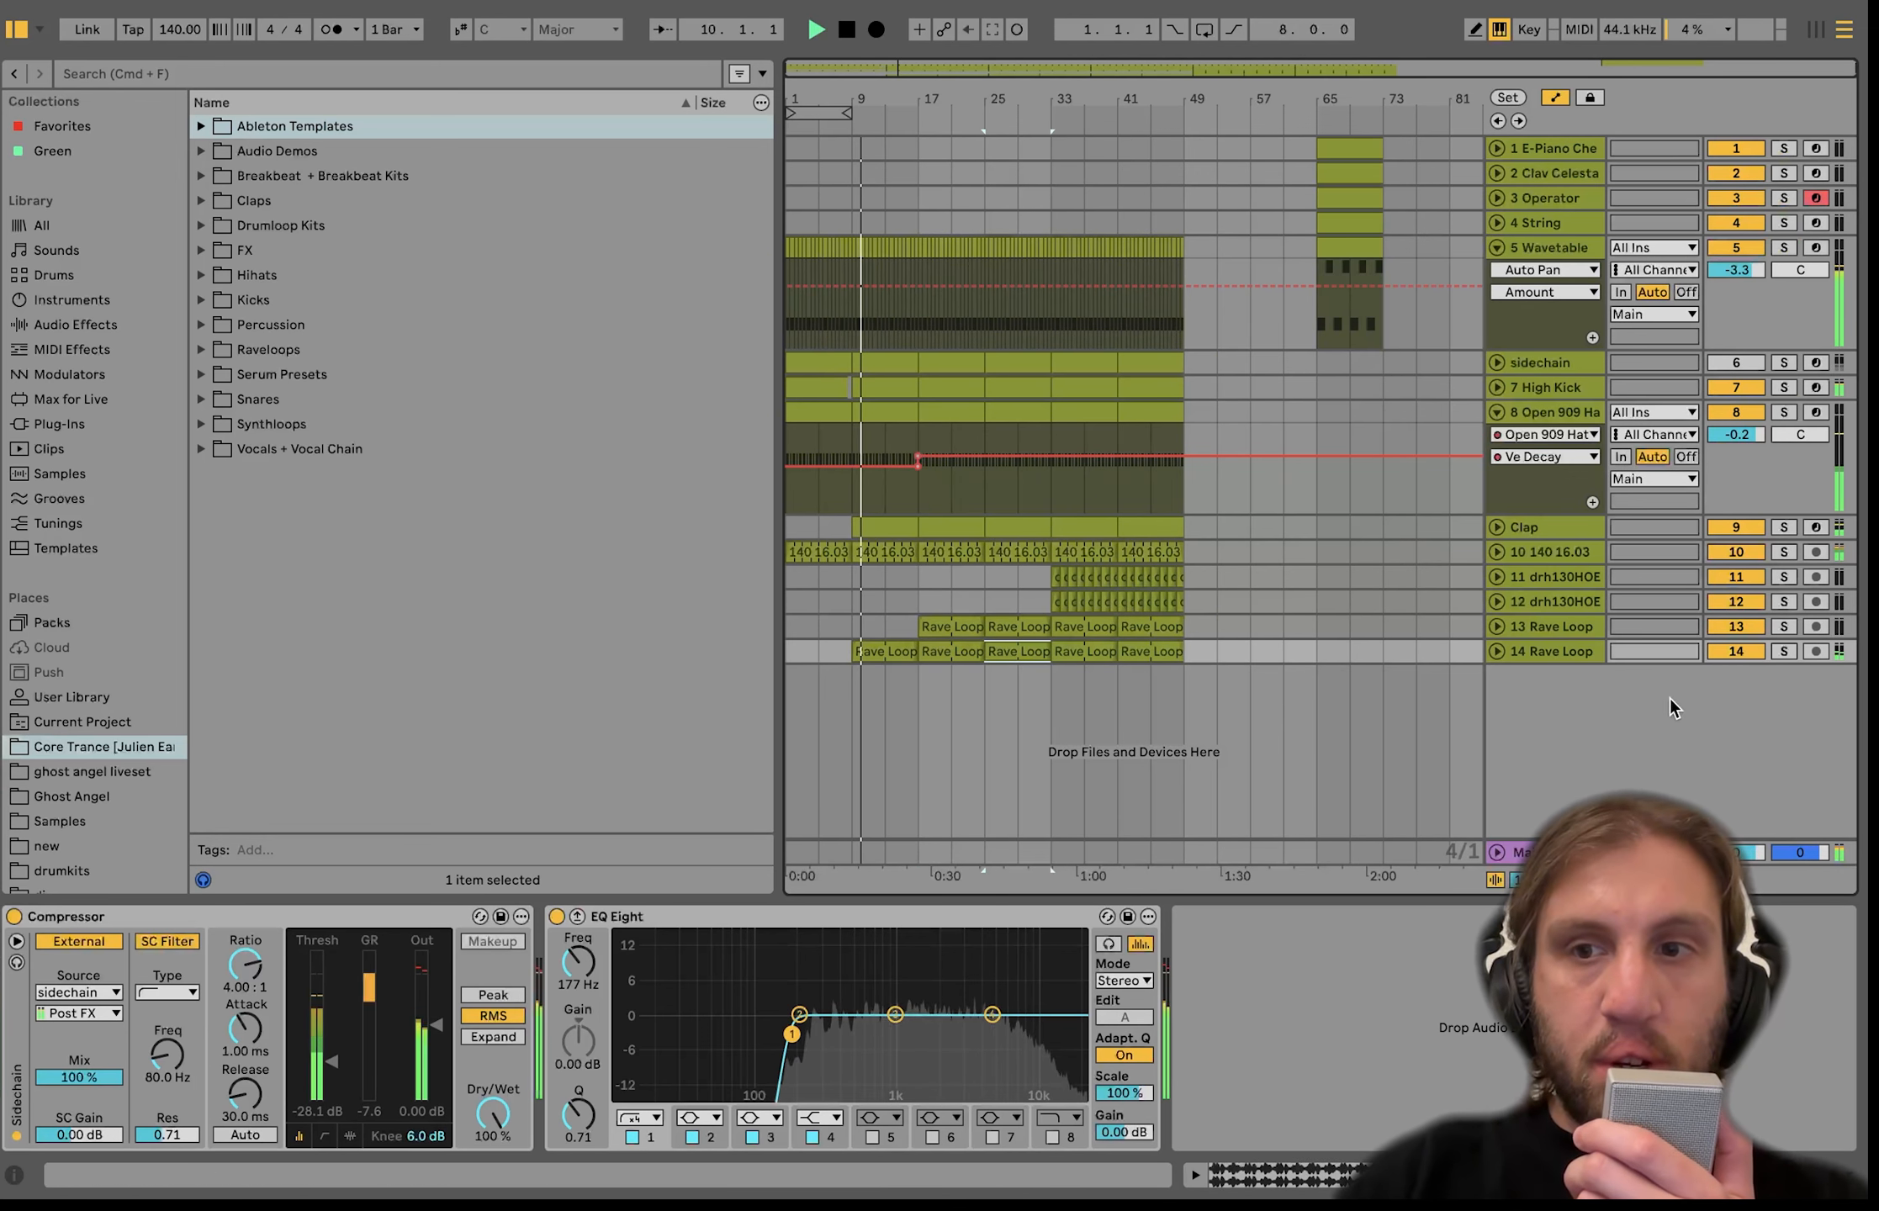
Lower the Rave Loop 8 track's volume to -26.4 dB and raise the 140 16.03 track's EQ low cut to 408 Hz.
key("u")
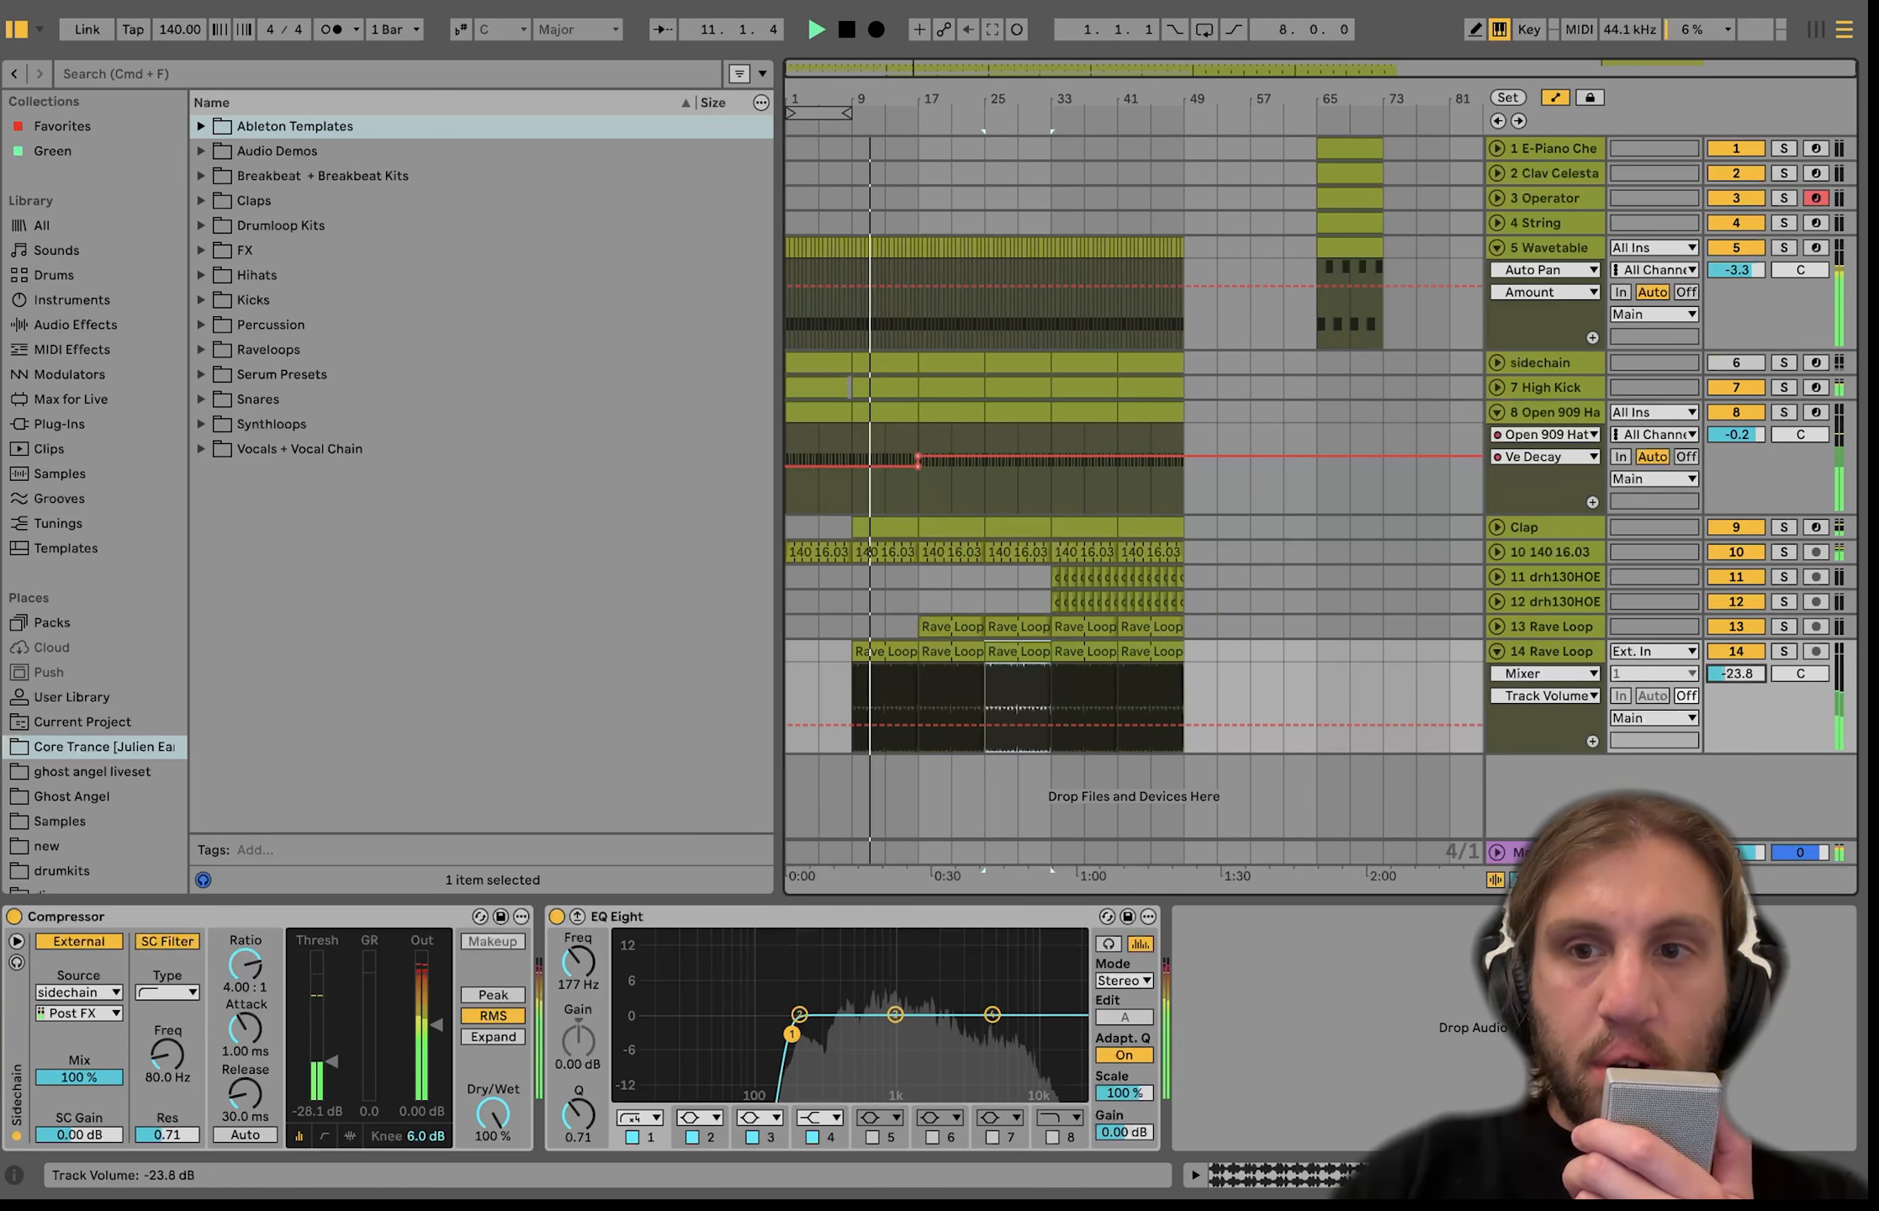
left_click(1550, 561)
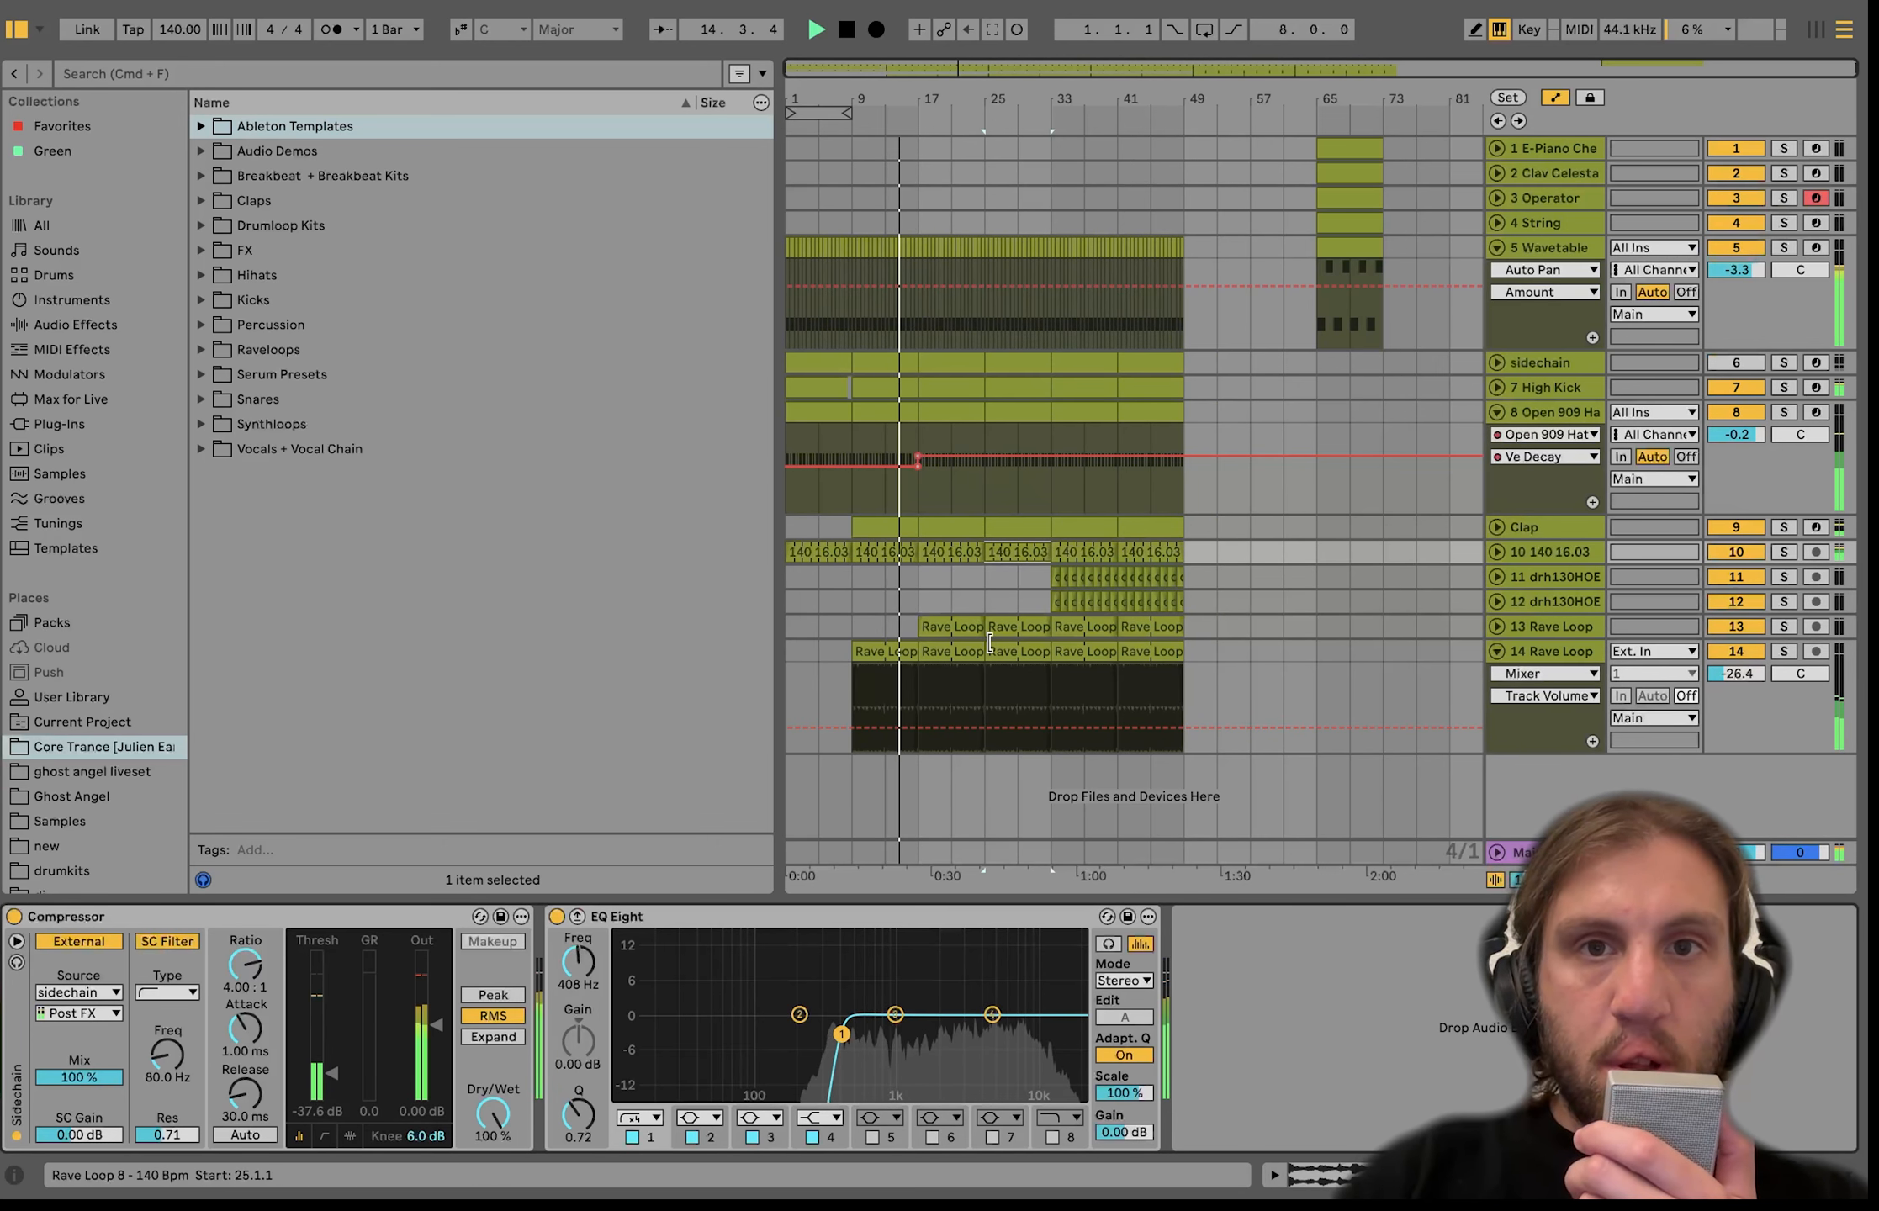
Copy eight bars of track 11's drh130HOE clips to bar 25 and play through to bar 33.
left_click_drag(1046, 575, 985, 573)
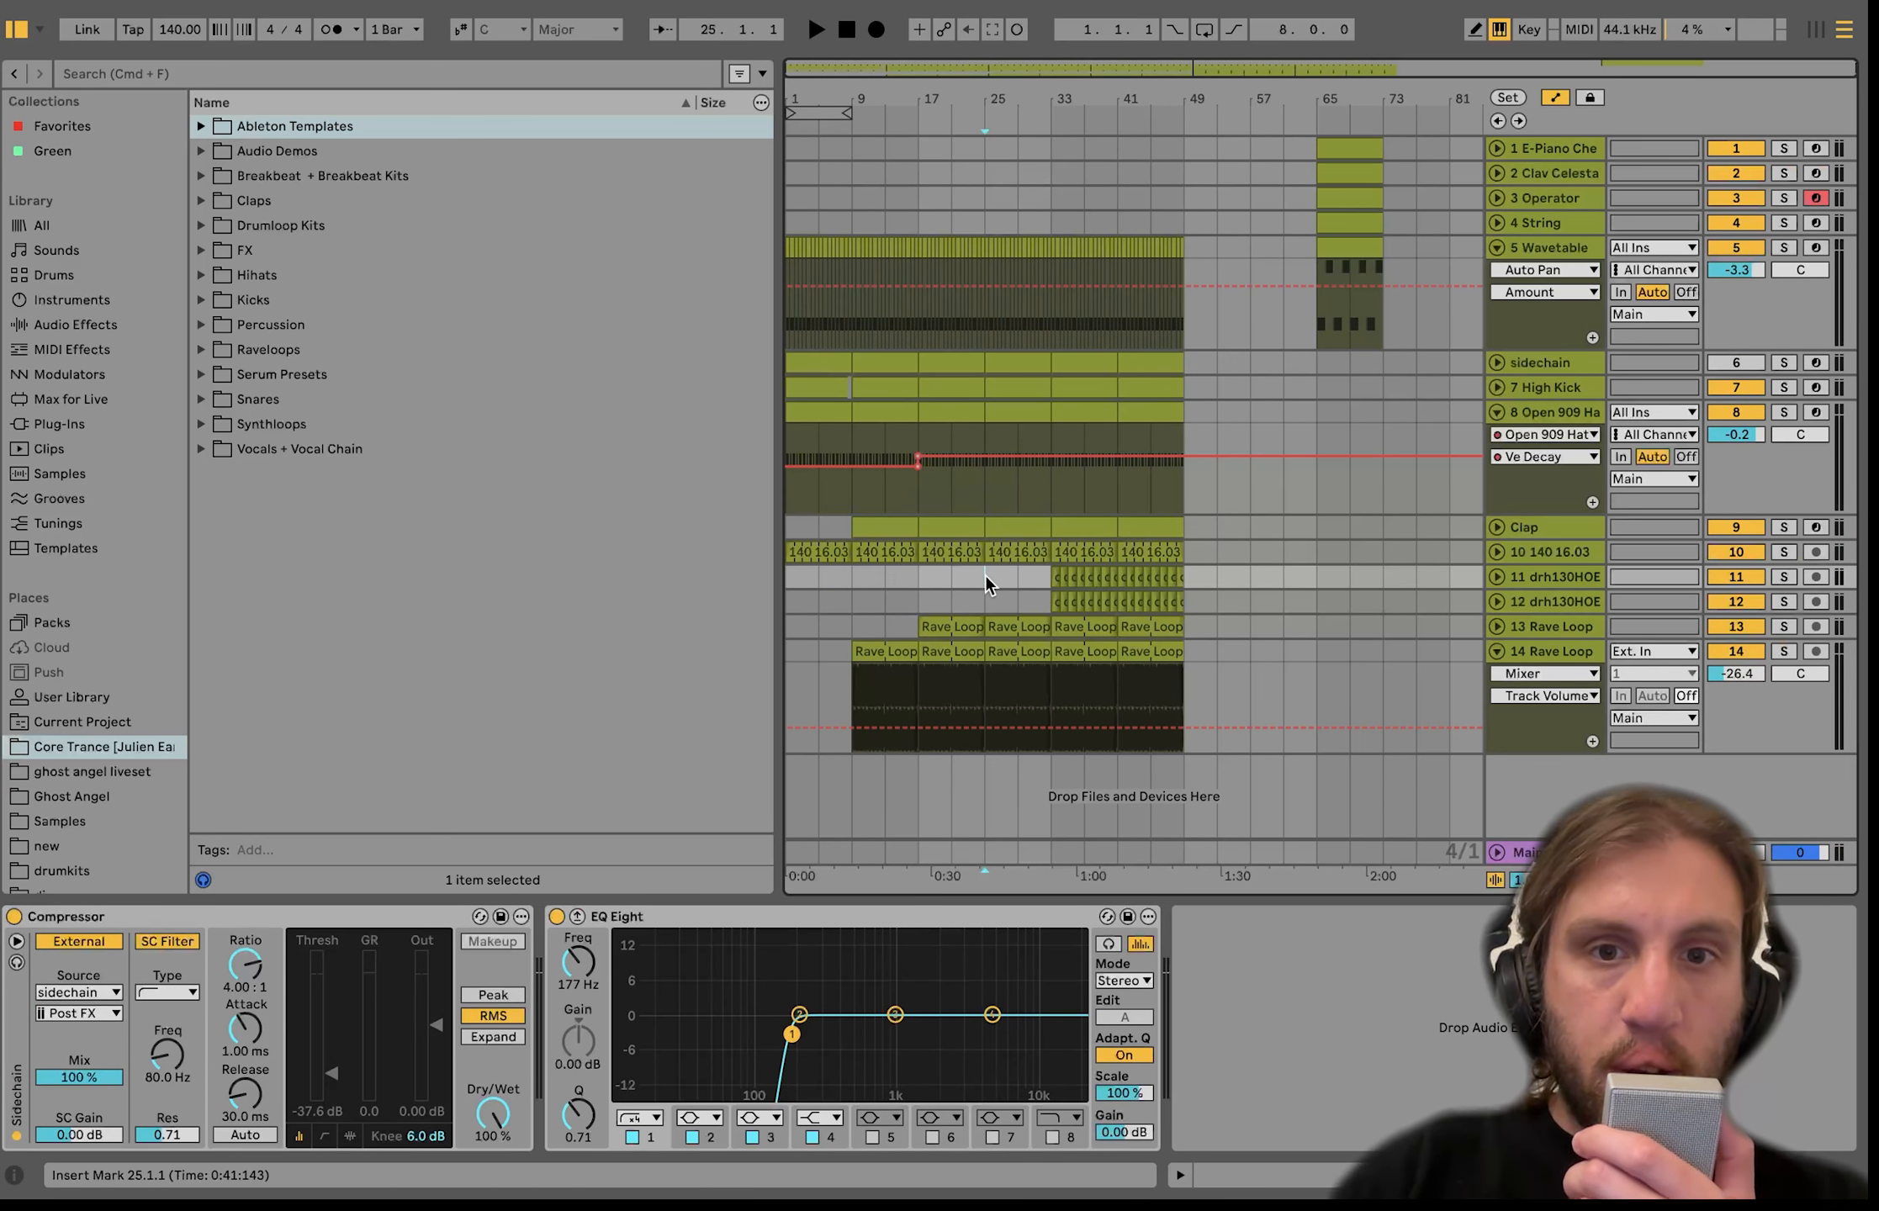
key("space")
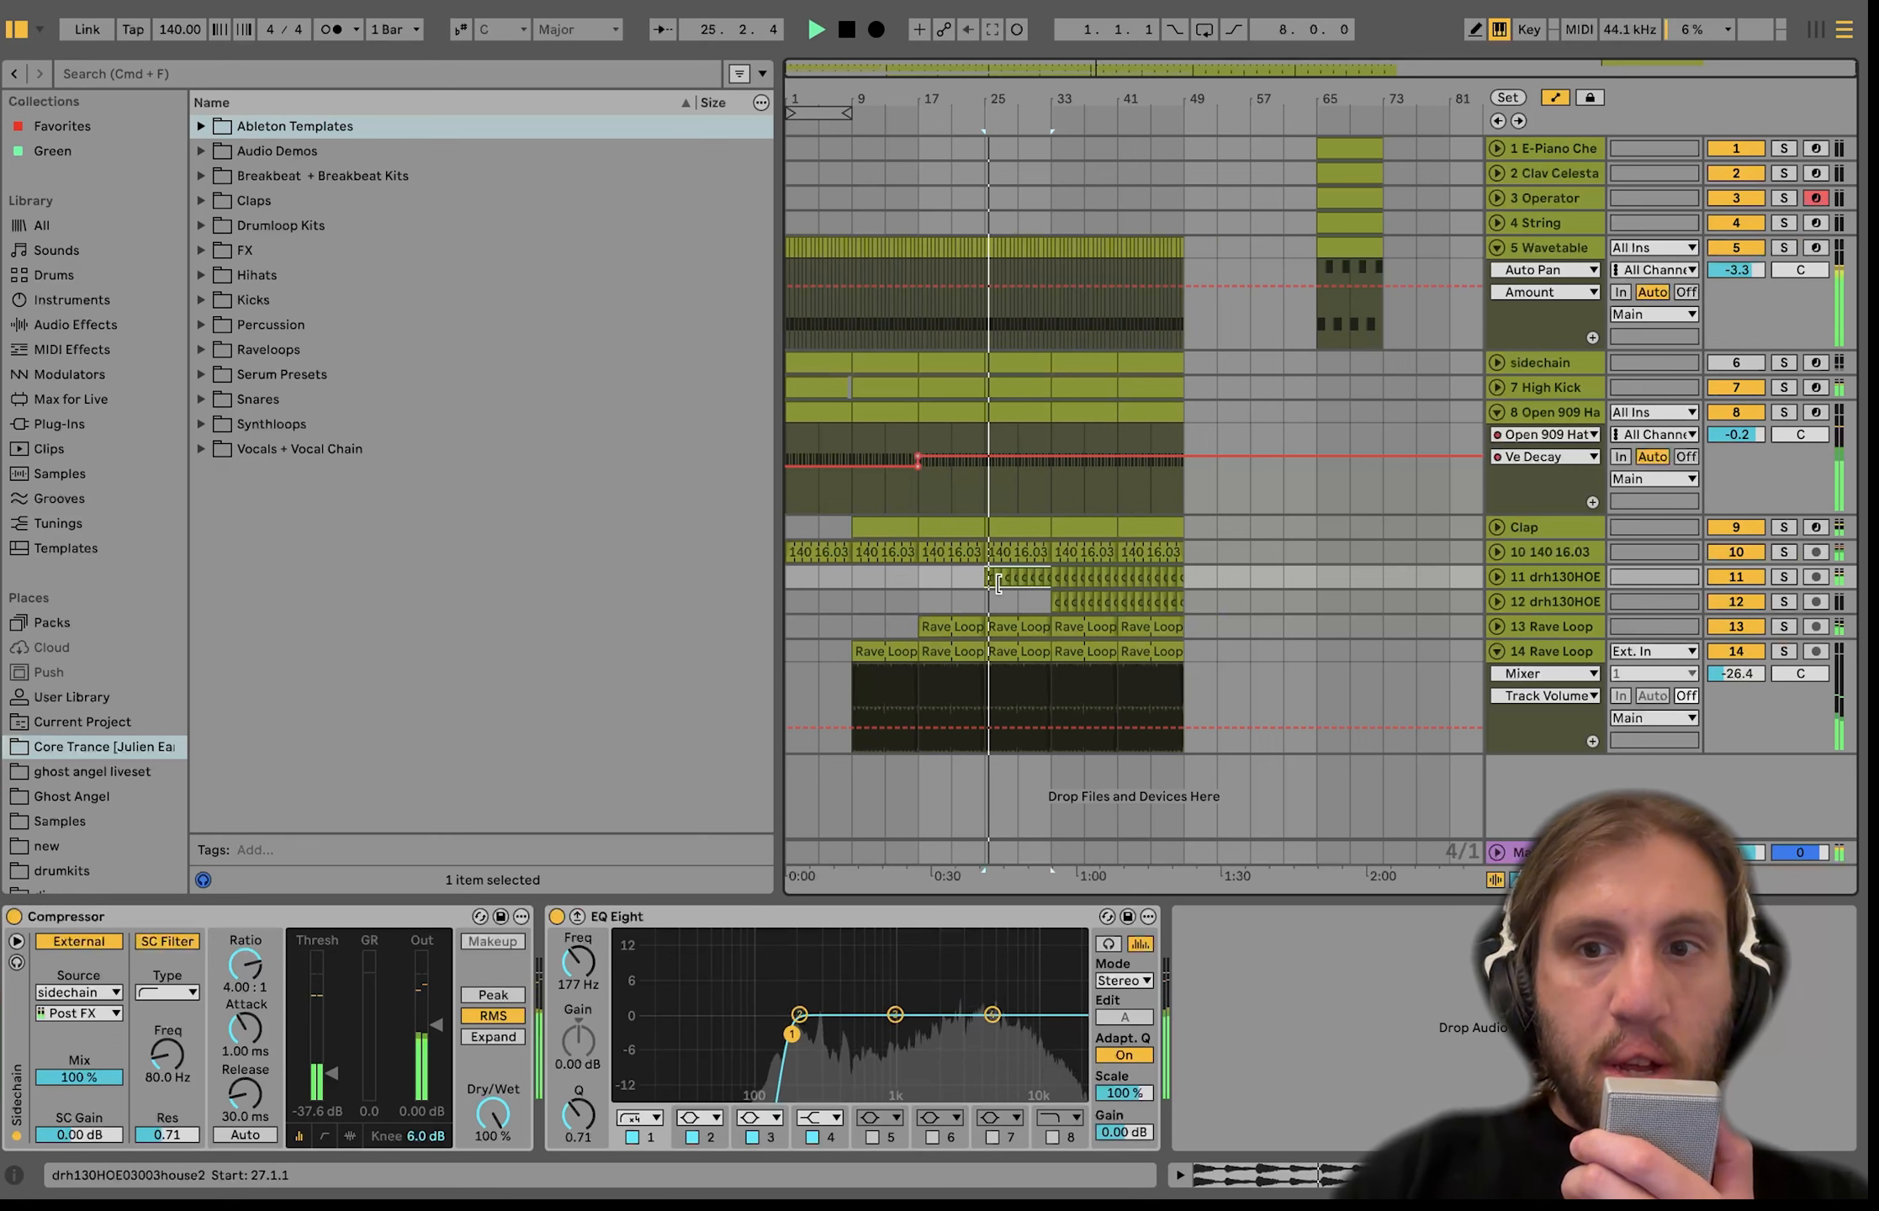
left_click(1050, 599)
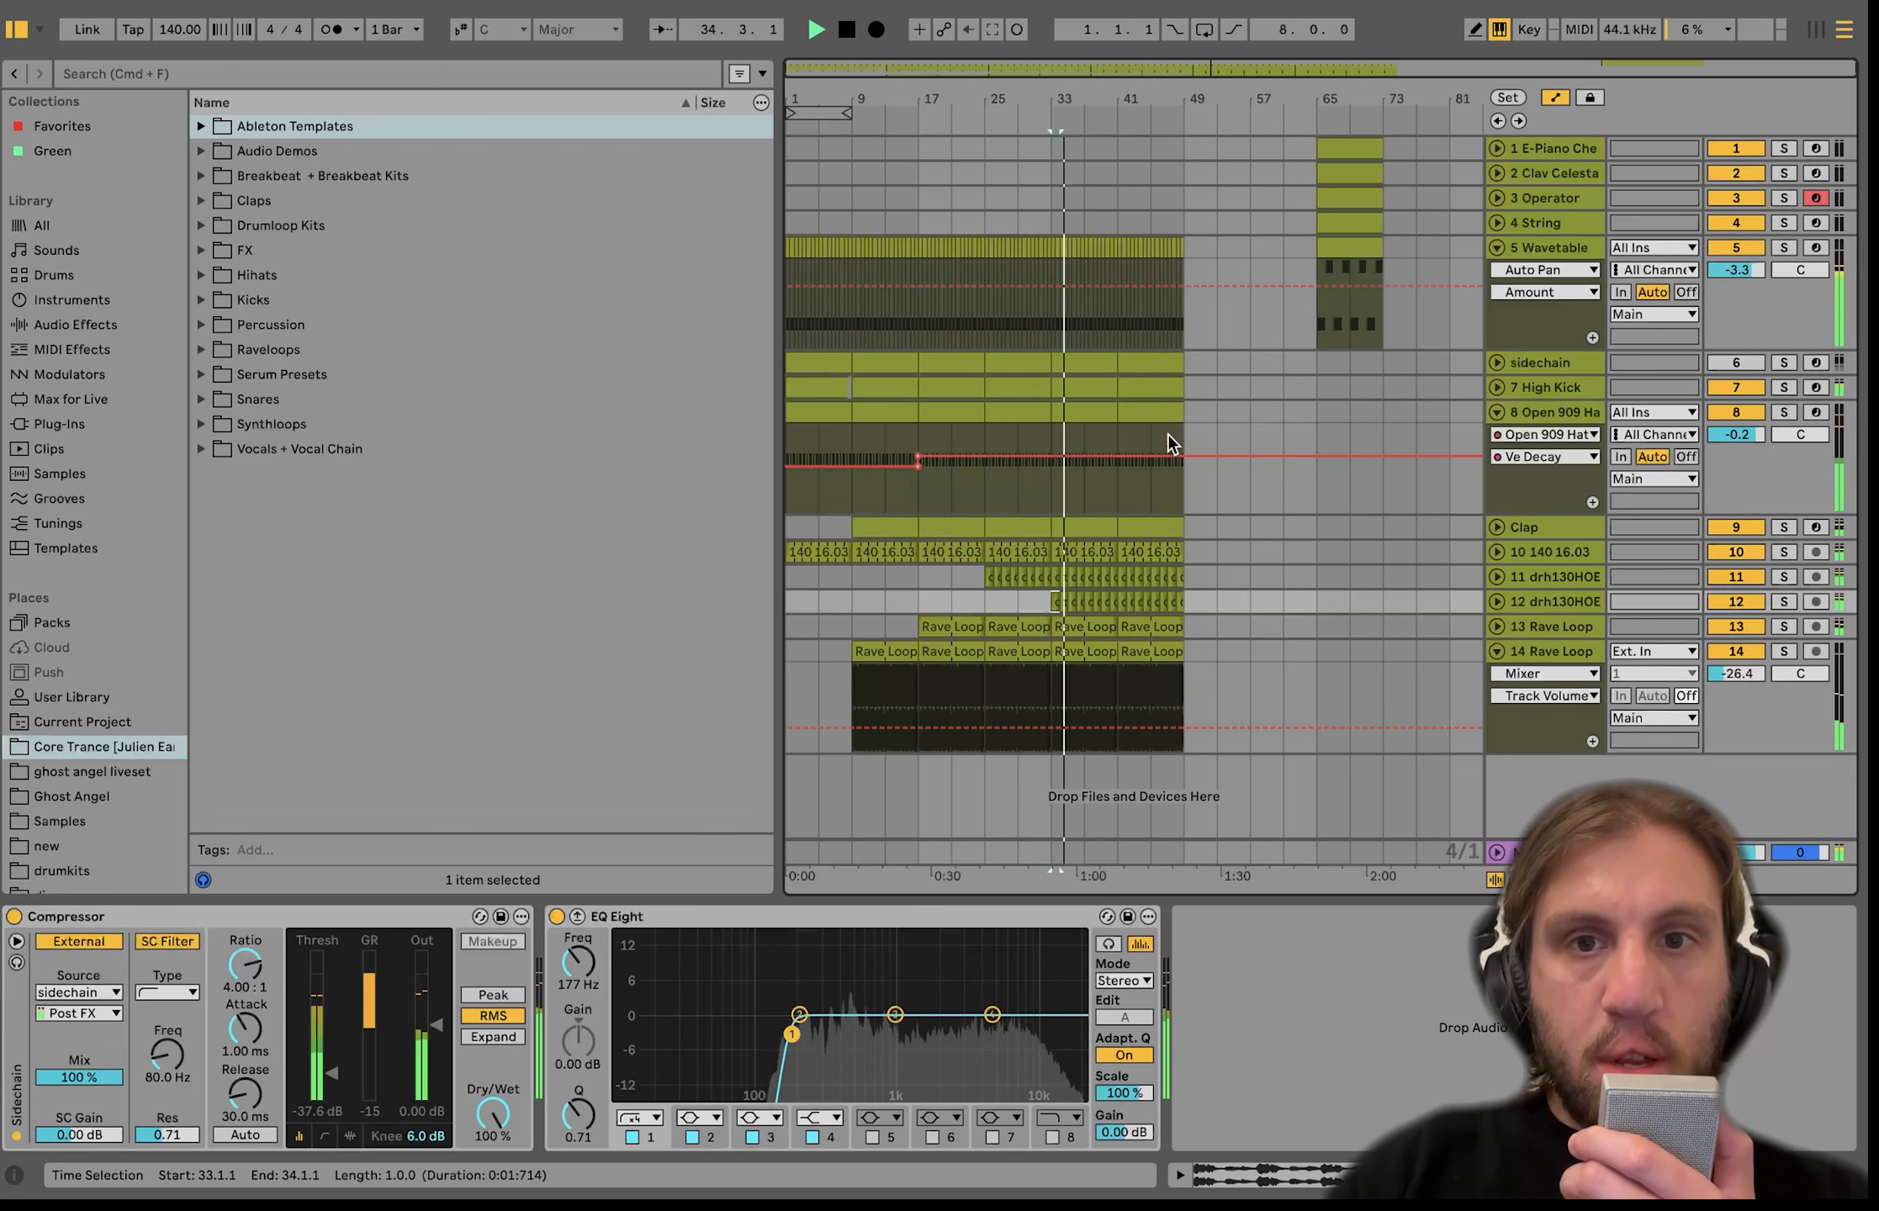
Play from bar 41 and delete the High Kick clip from bar 41 to bar 49.
left_click(1160, 389)
key("space")
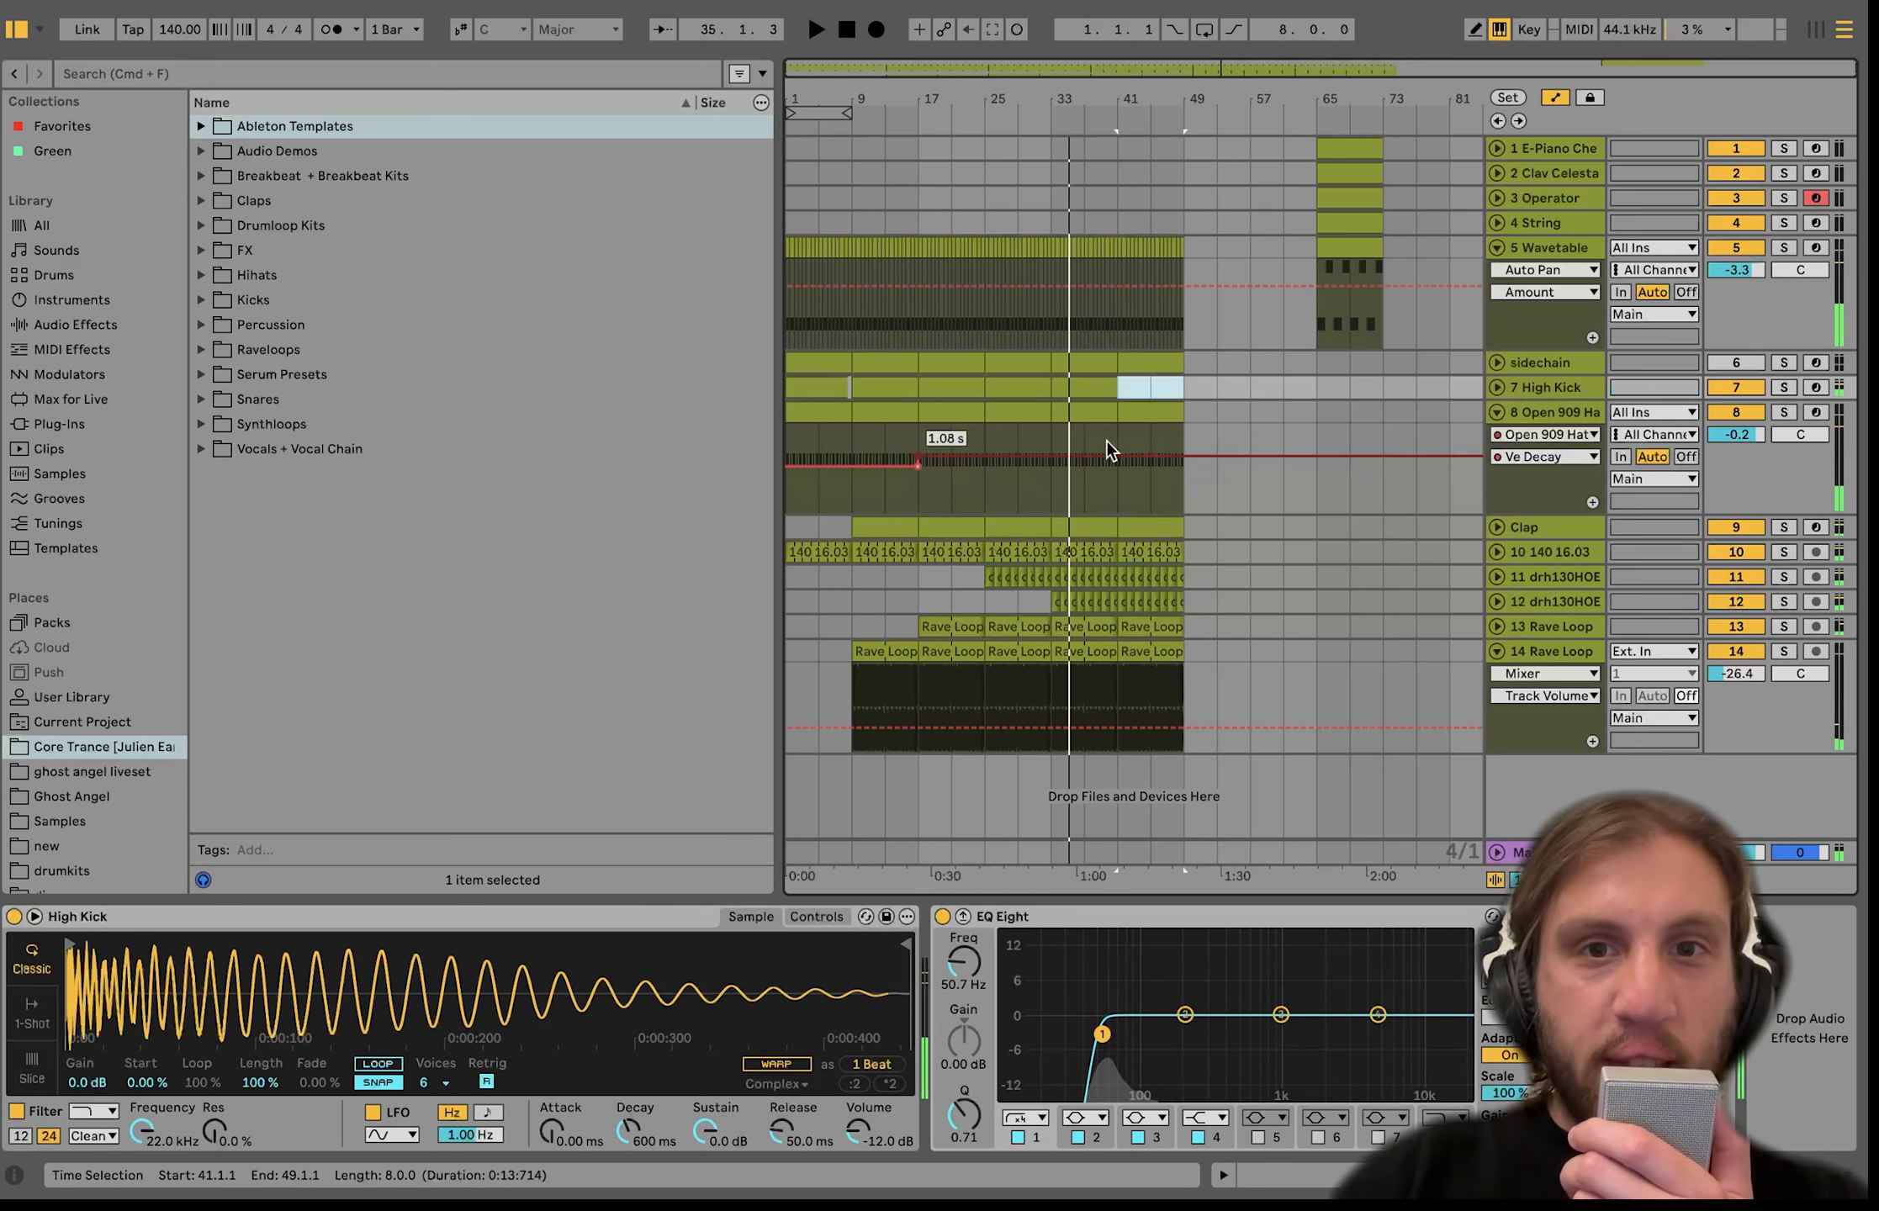
key("space")
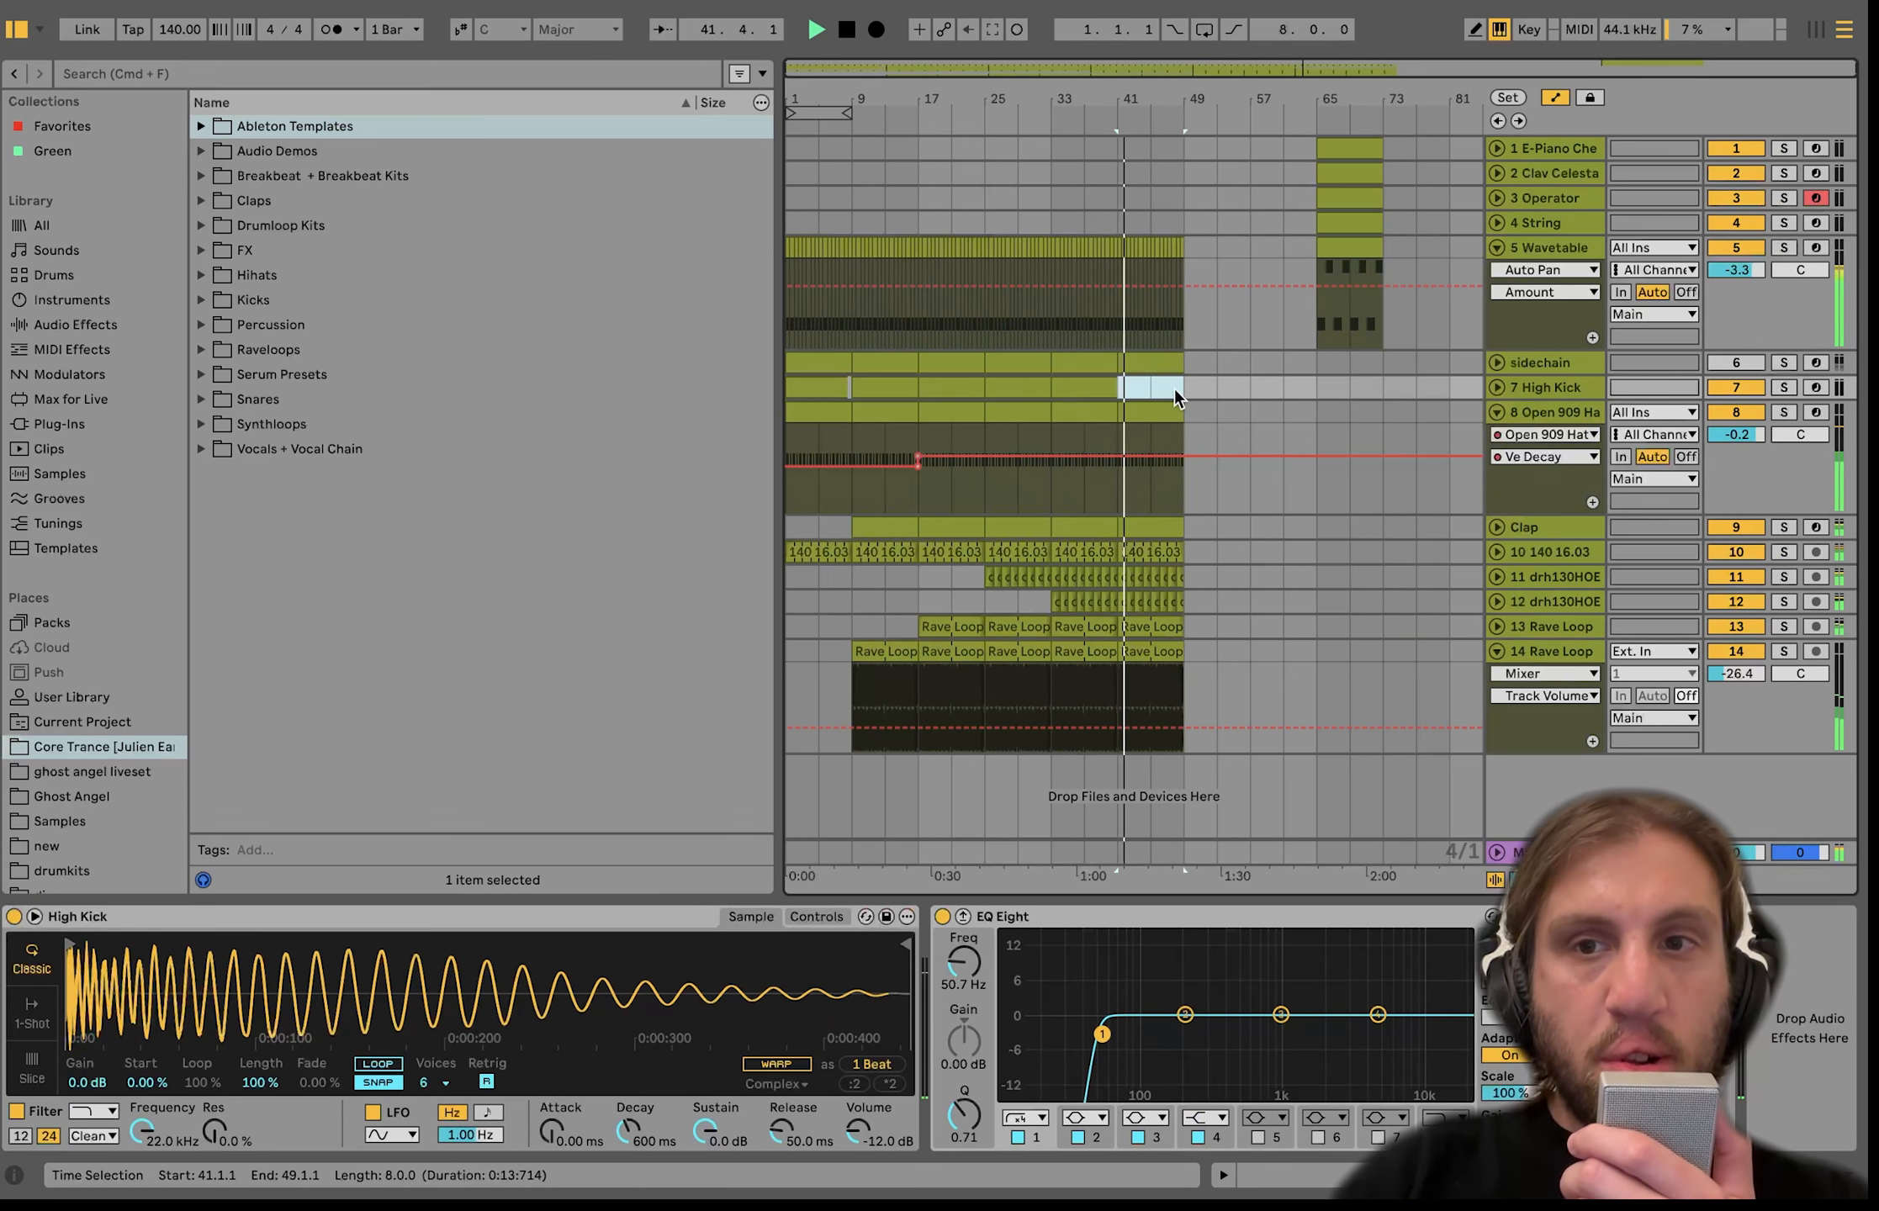
scroll(1174, 399, "up", 3)
key("Delete")
scroll(1173, 400, "down", 3)
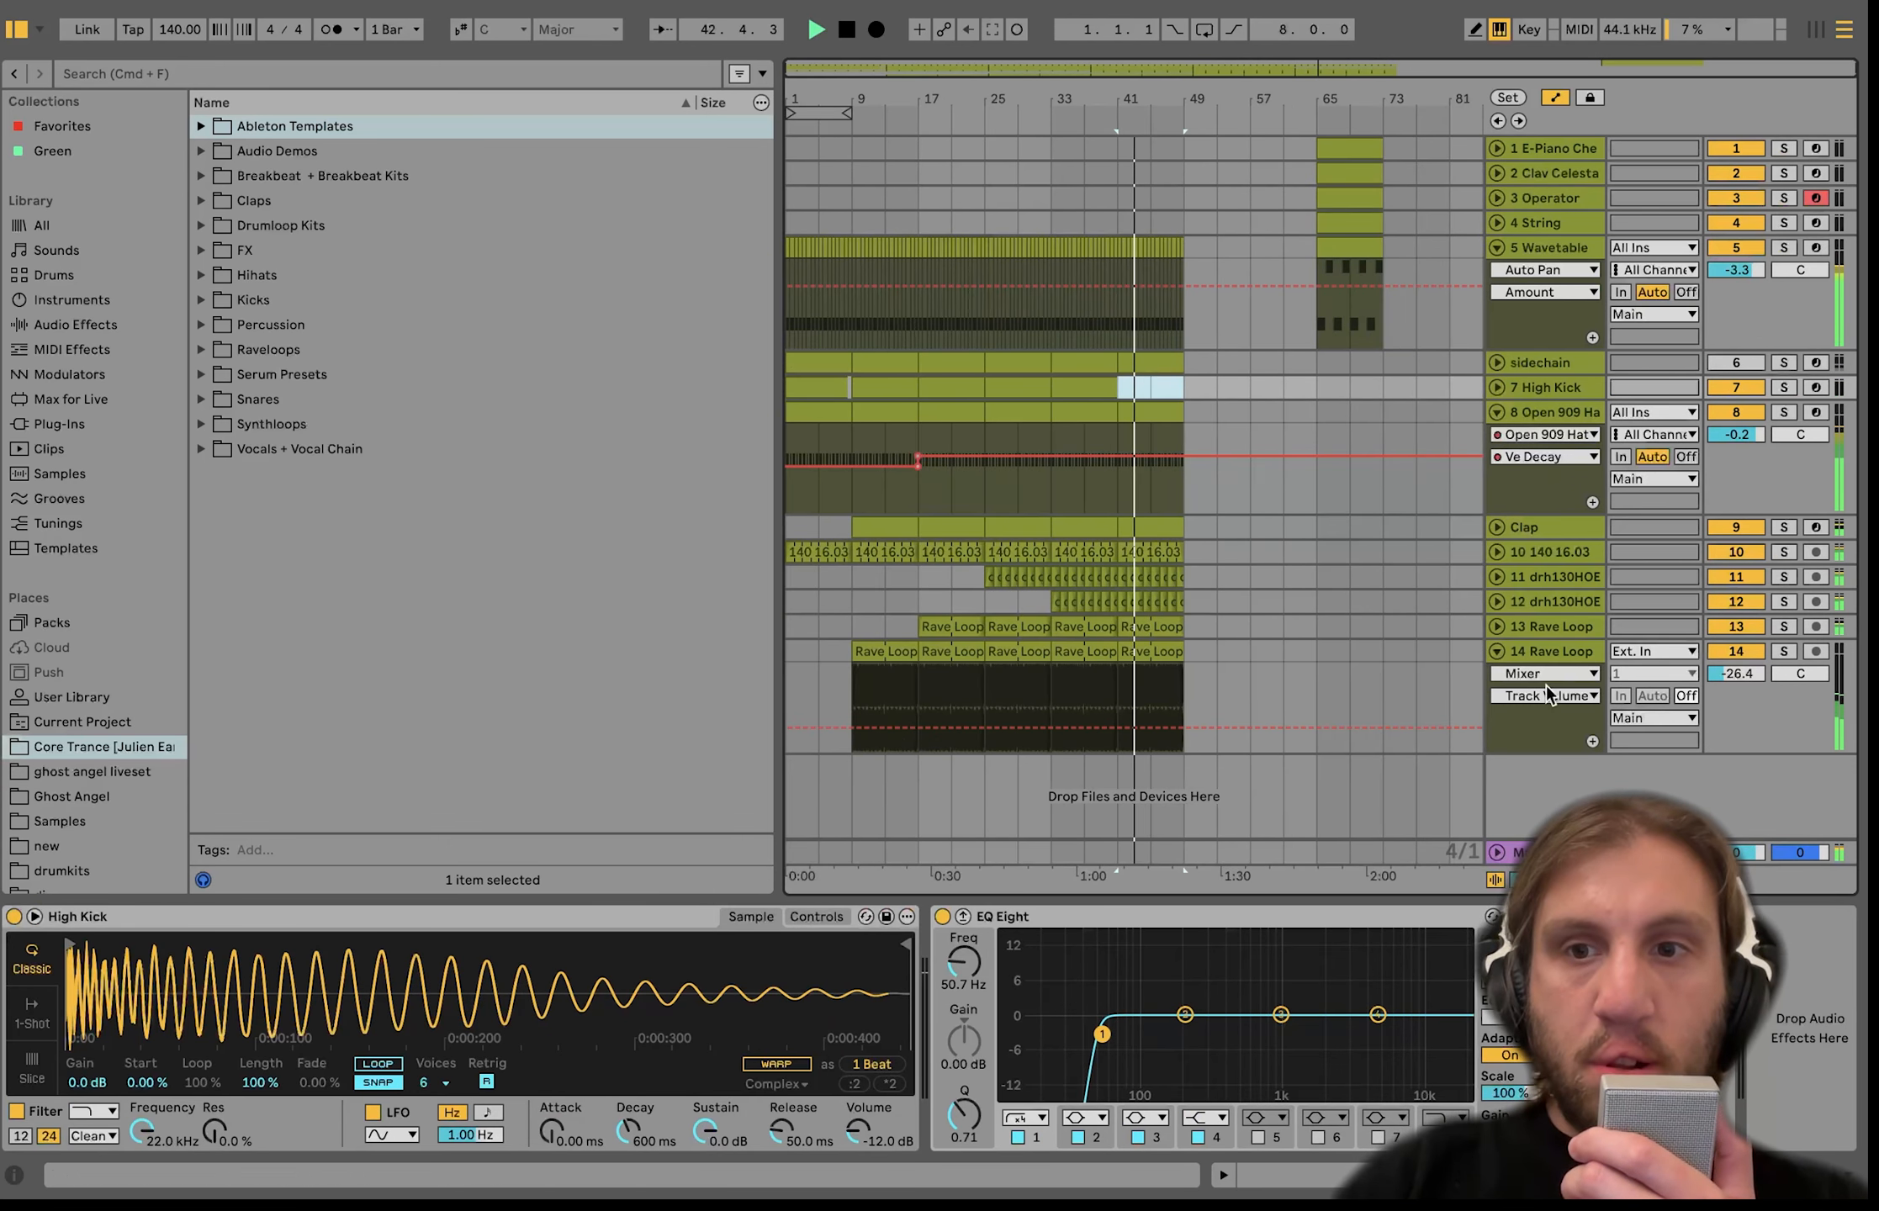
Stop playback and group the five audio loop tracks from 140 16.03 through Rave Loop 8.
left_click(1559, 652)
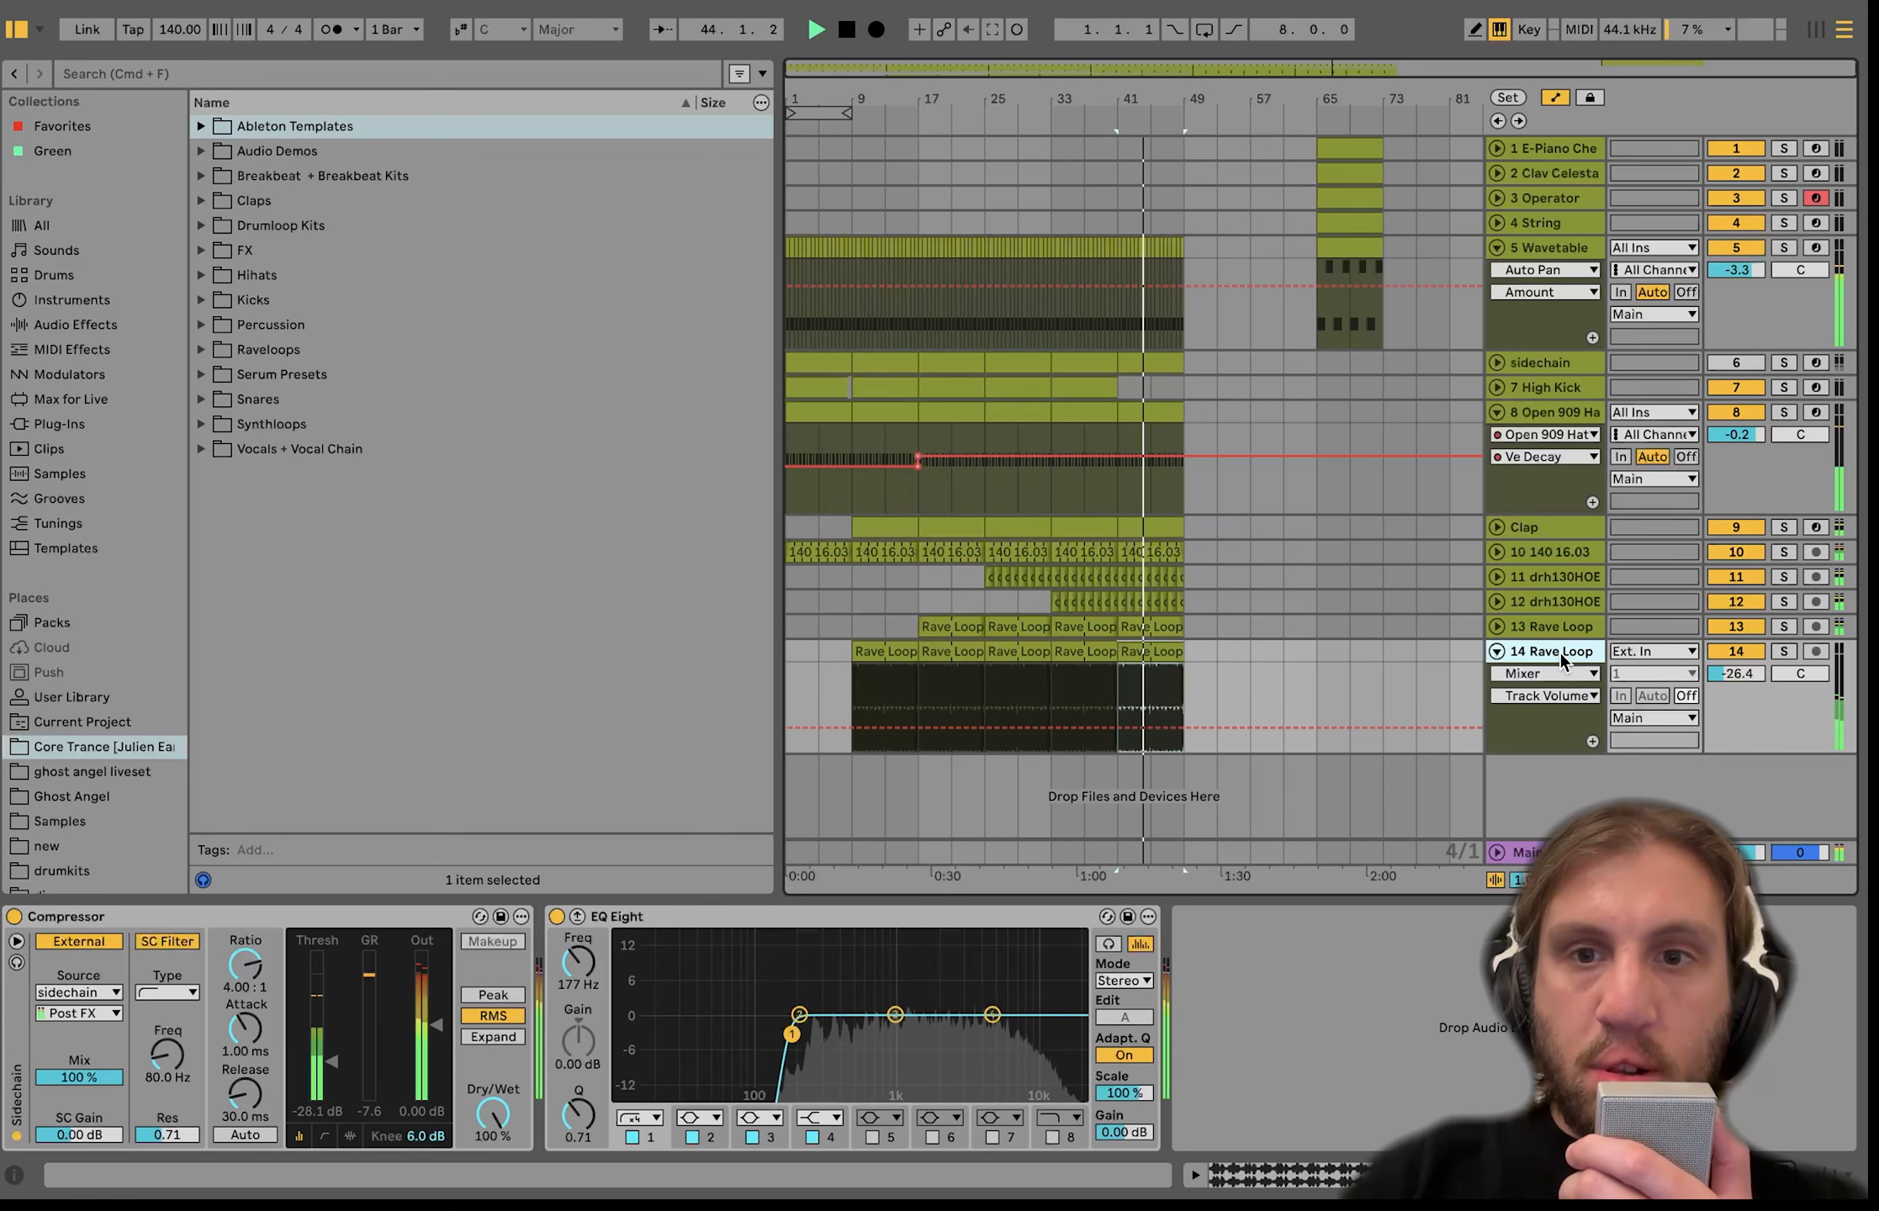
key("space")
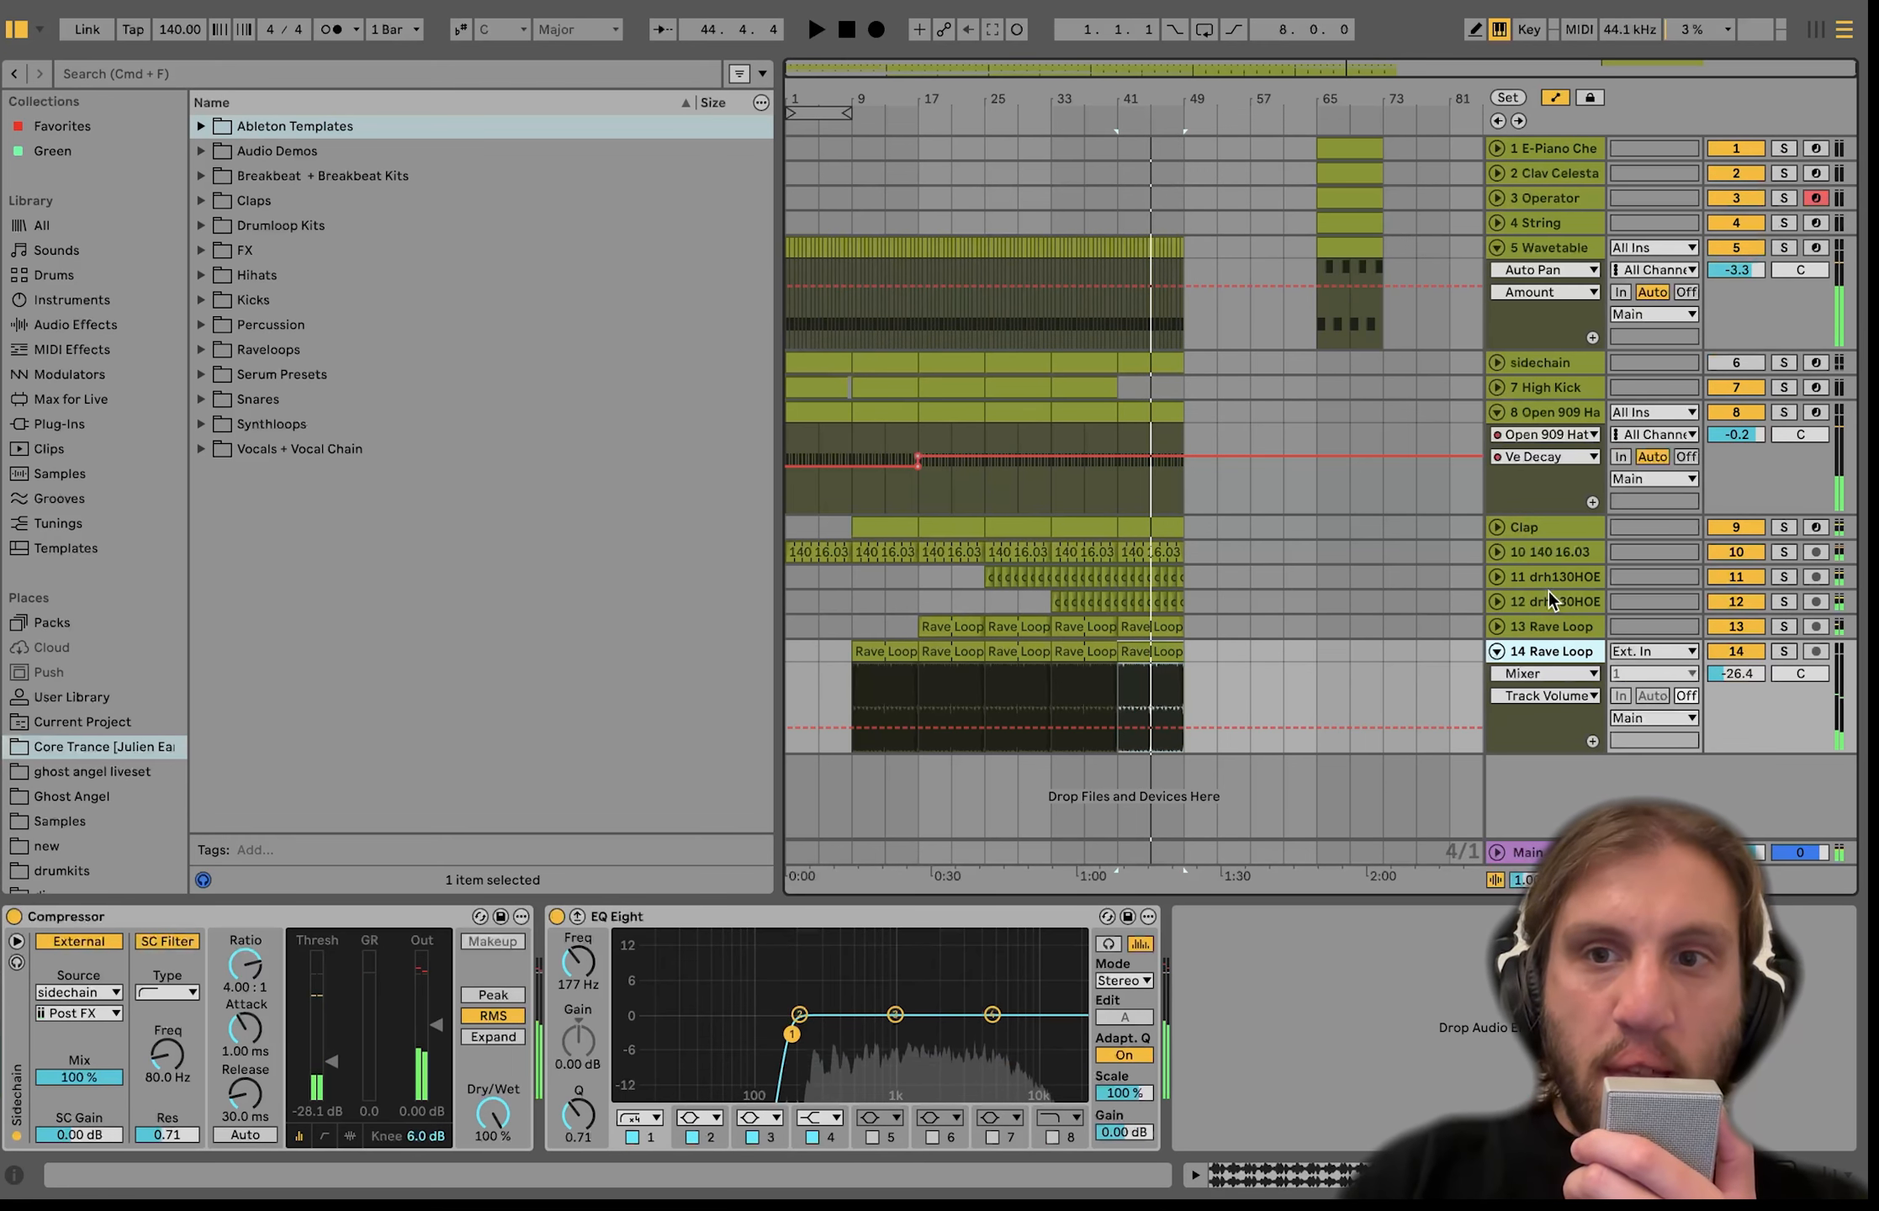
left_click(1532, 551, "shift")
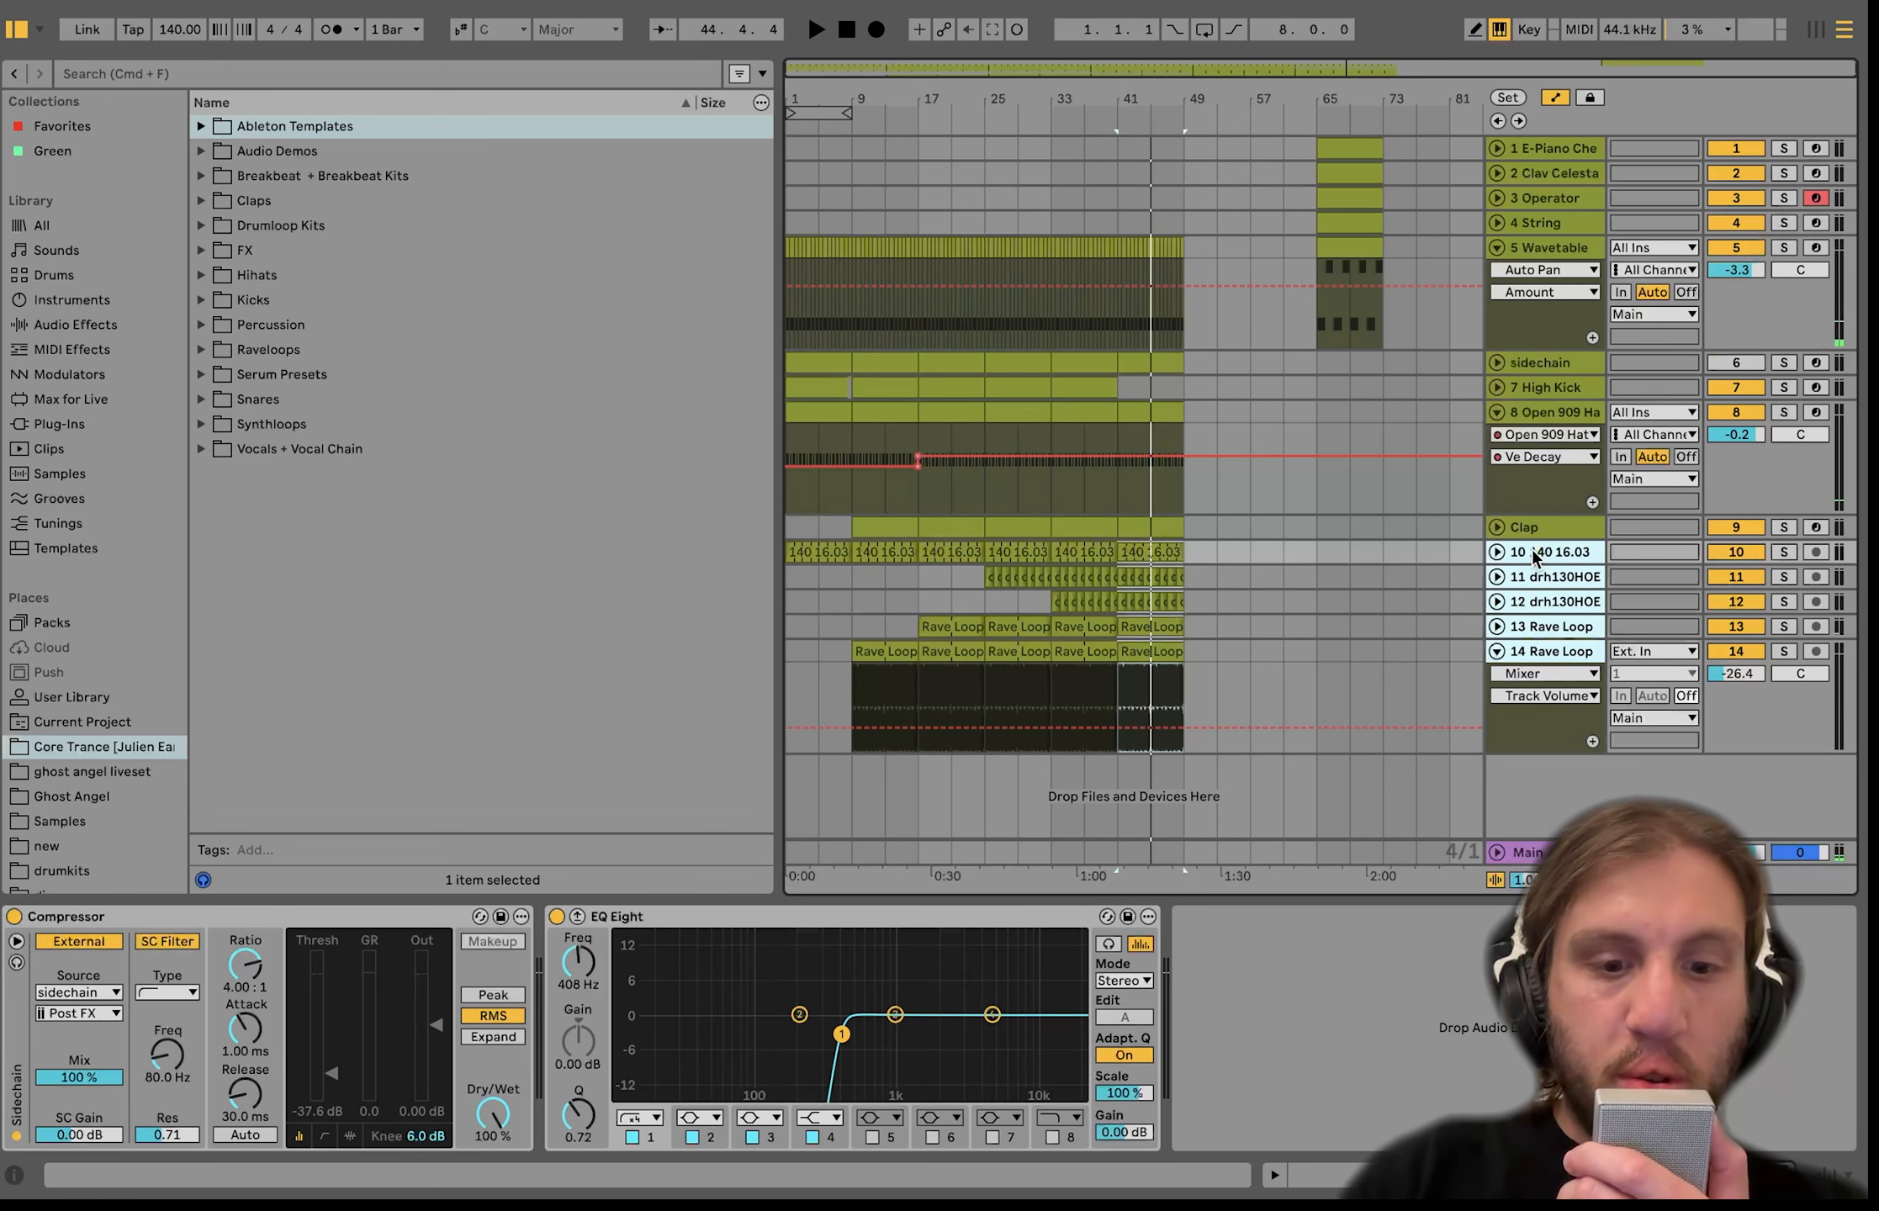
key("super+g")
Automate the Open 909 Hat's decay from 1.08 s at bar 41 to about 209 ms at bar 49, rising back at bar 53.
left_click(1114, 456)
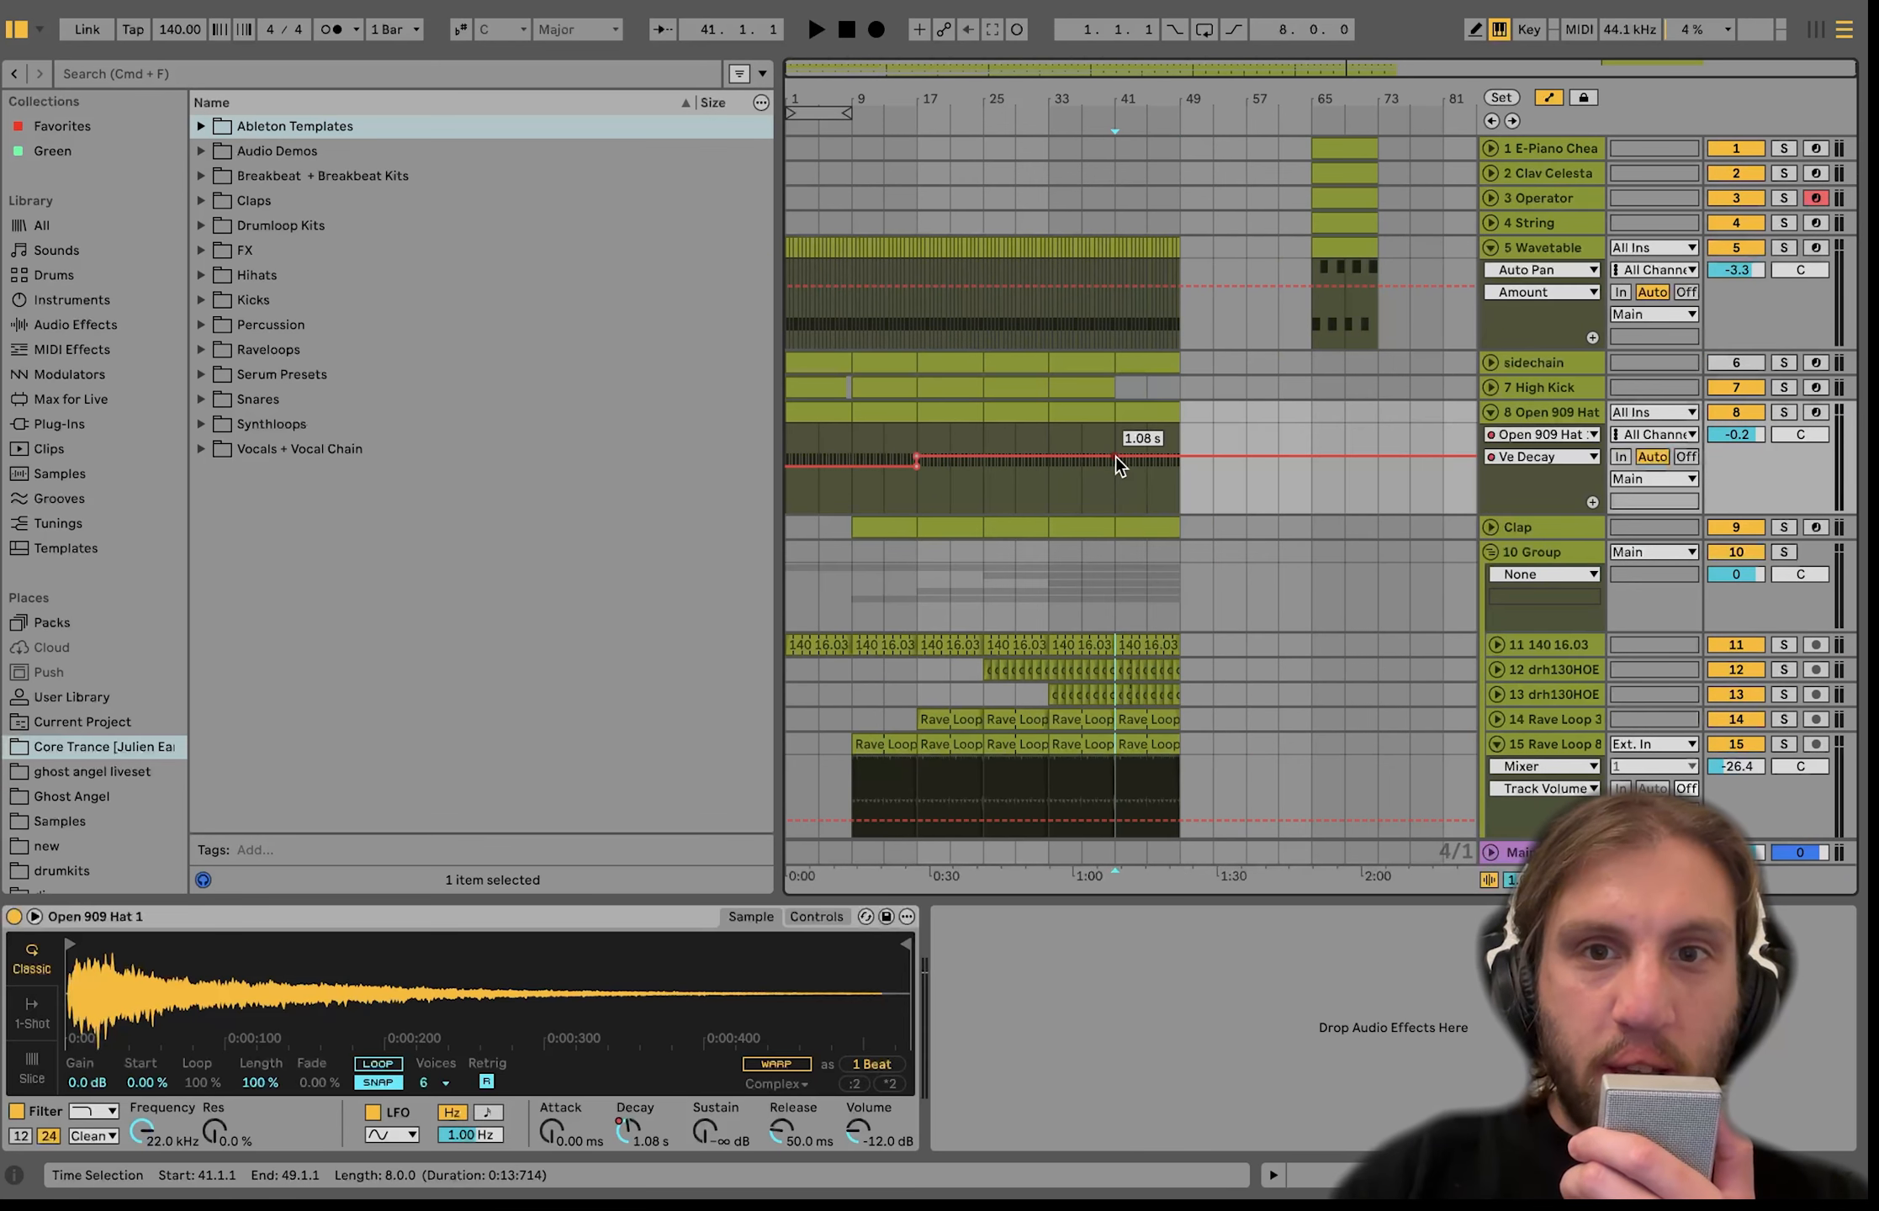
left_click_drag(1179, 456, 1179, 466)
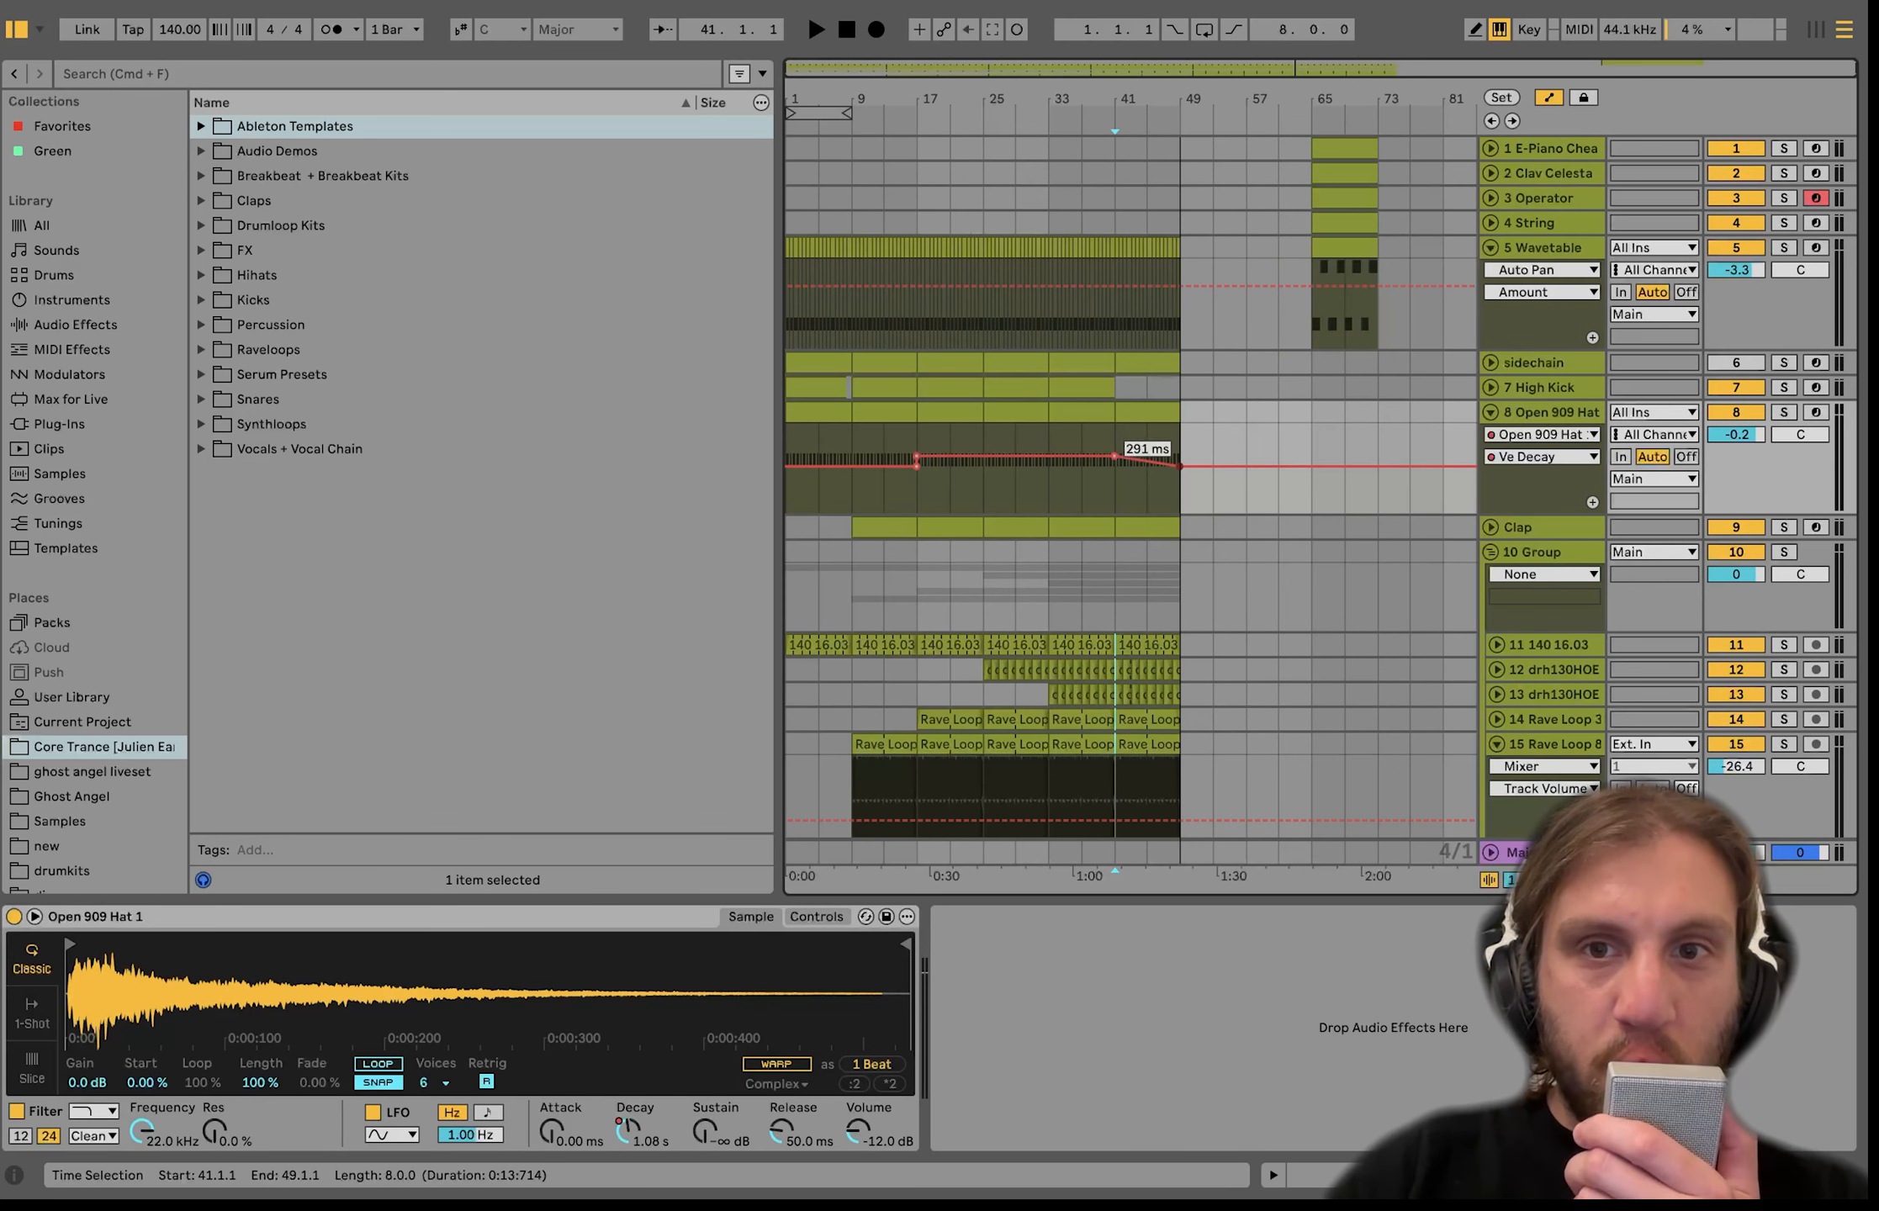
left_click(1148, 498)
key("space")
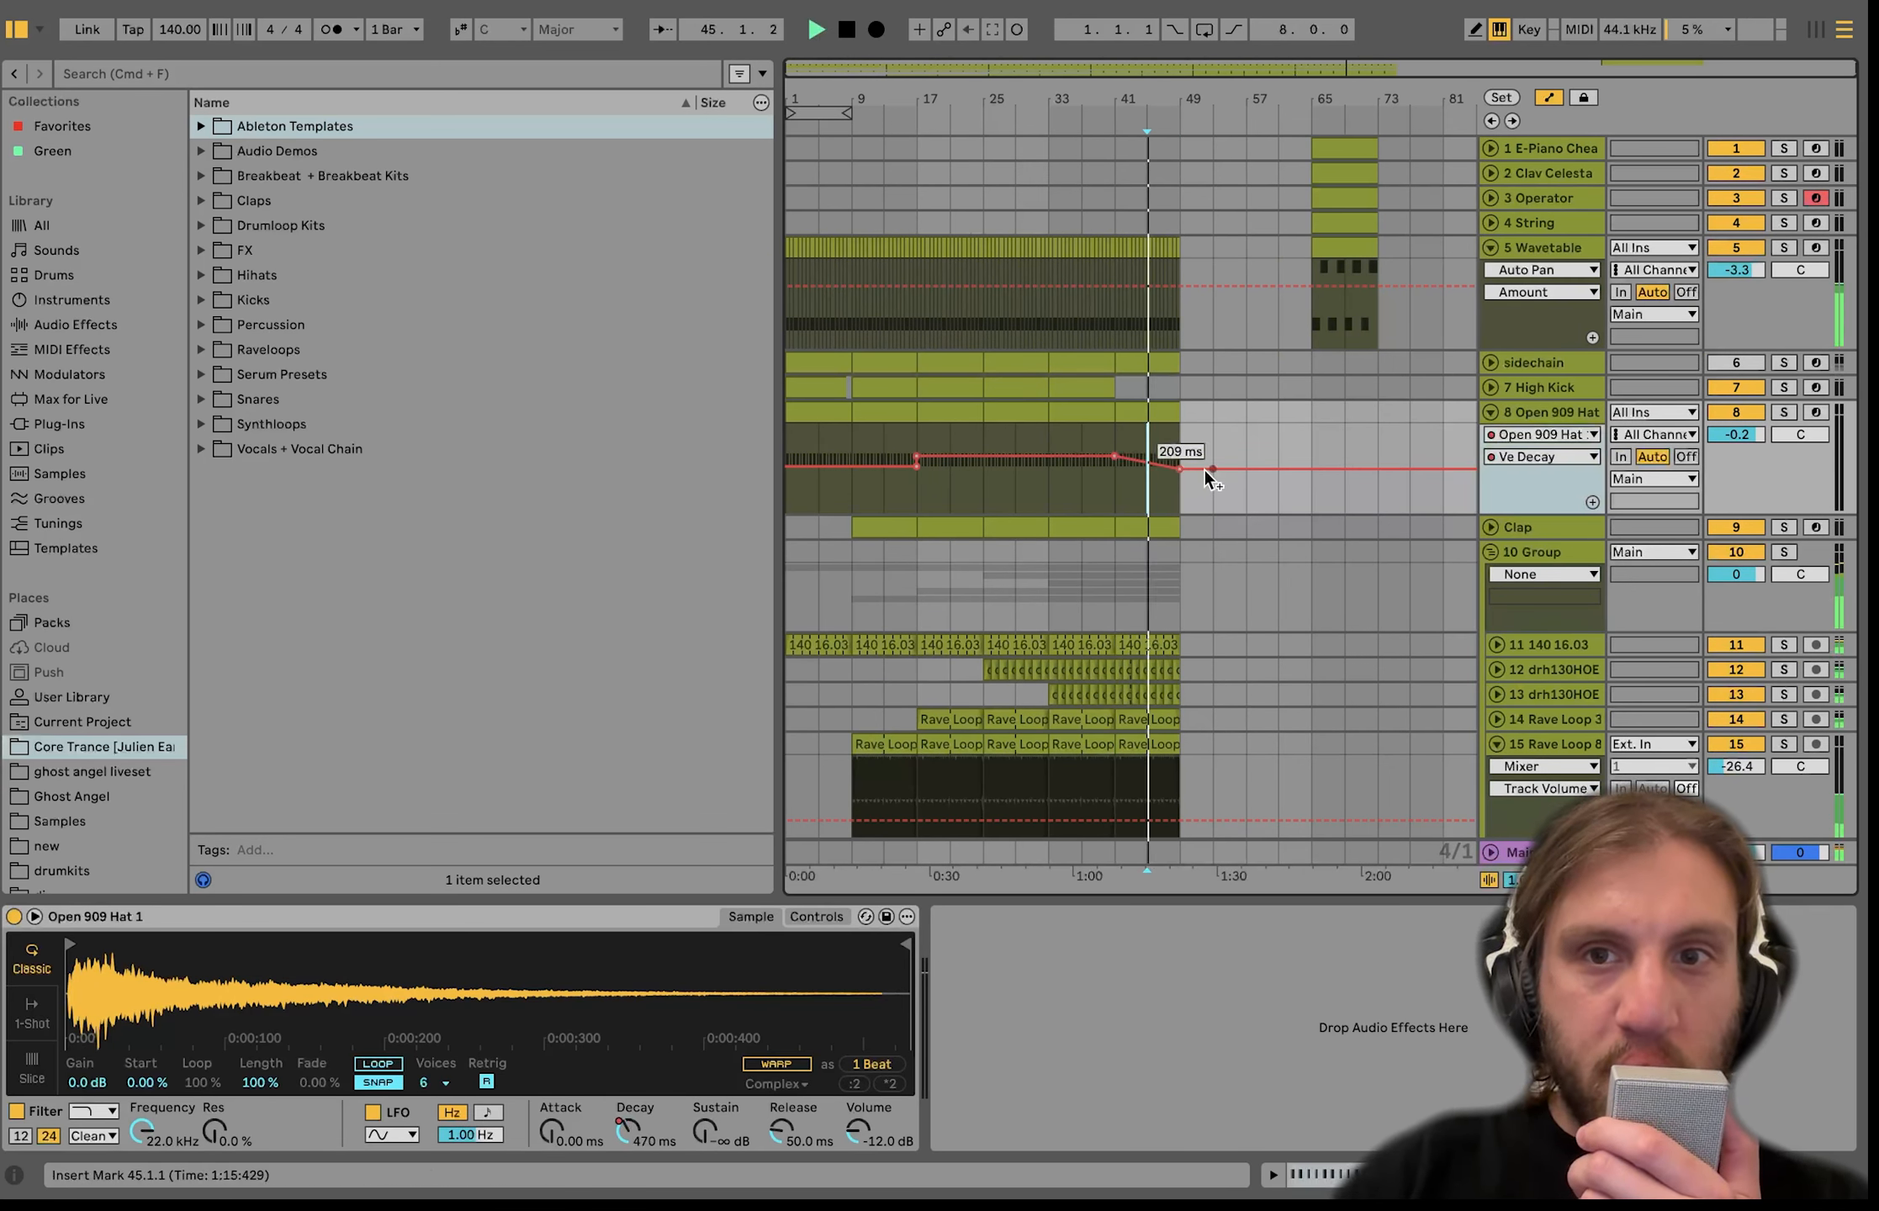
left_click_drag(1203, 470, 1207, 458)
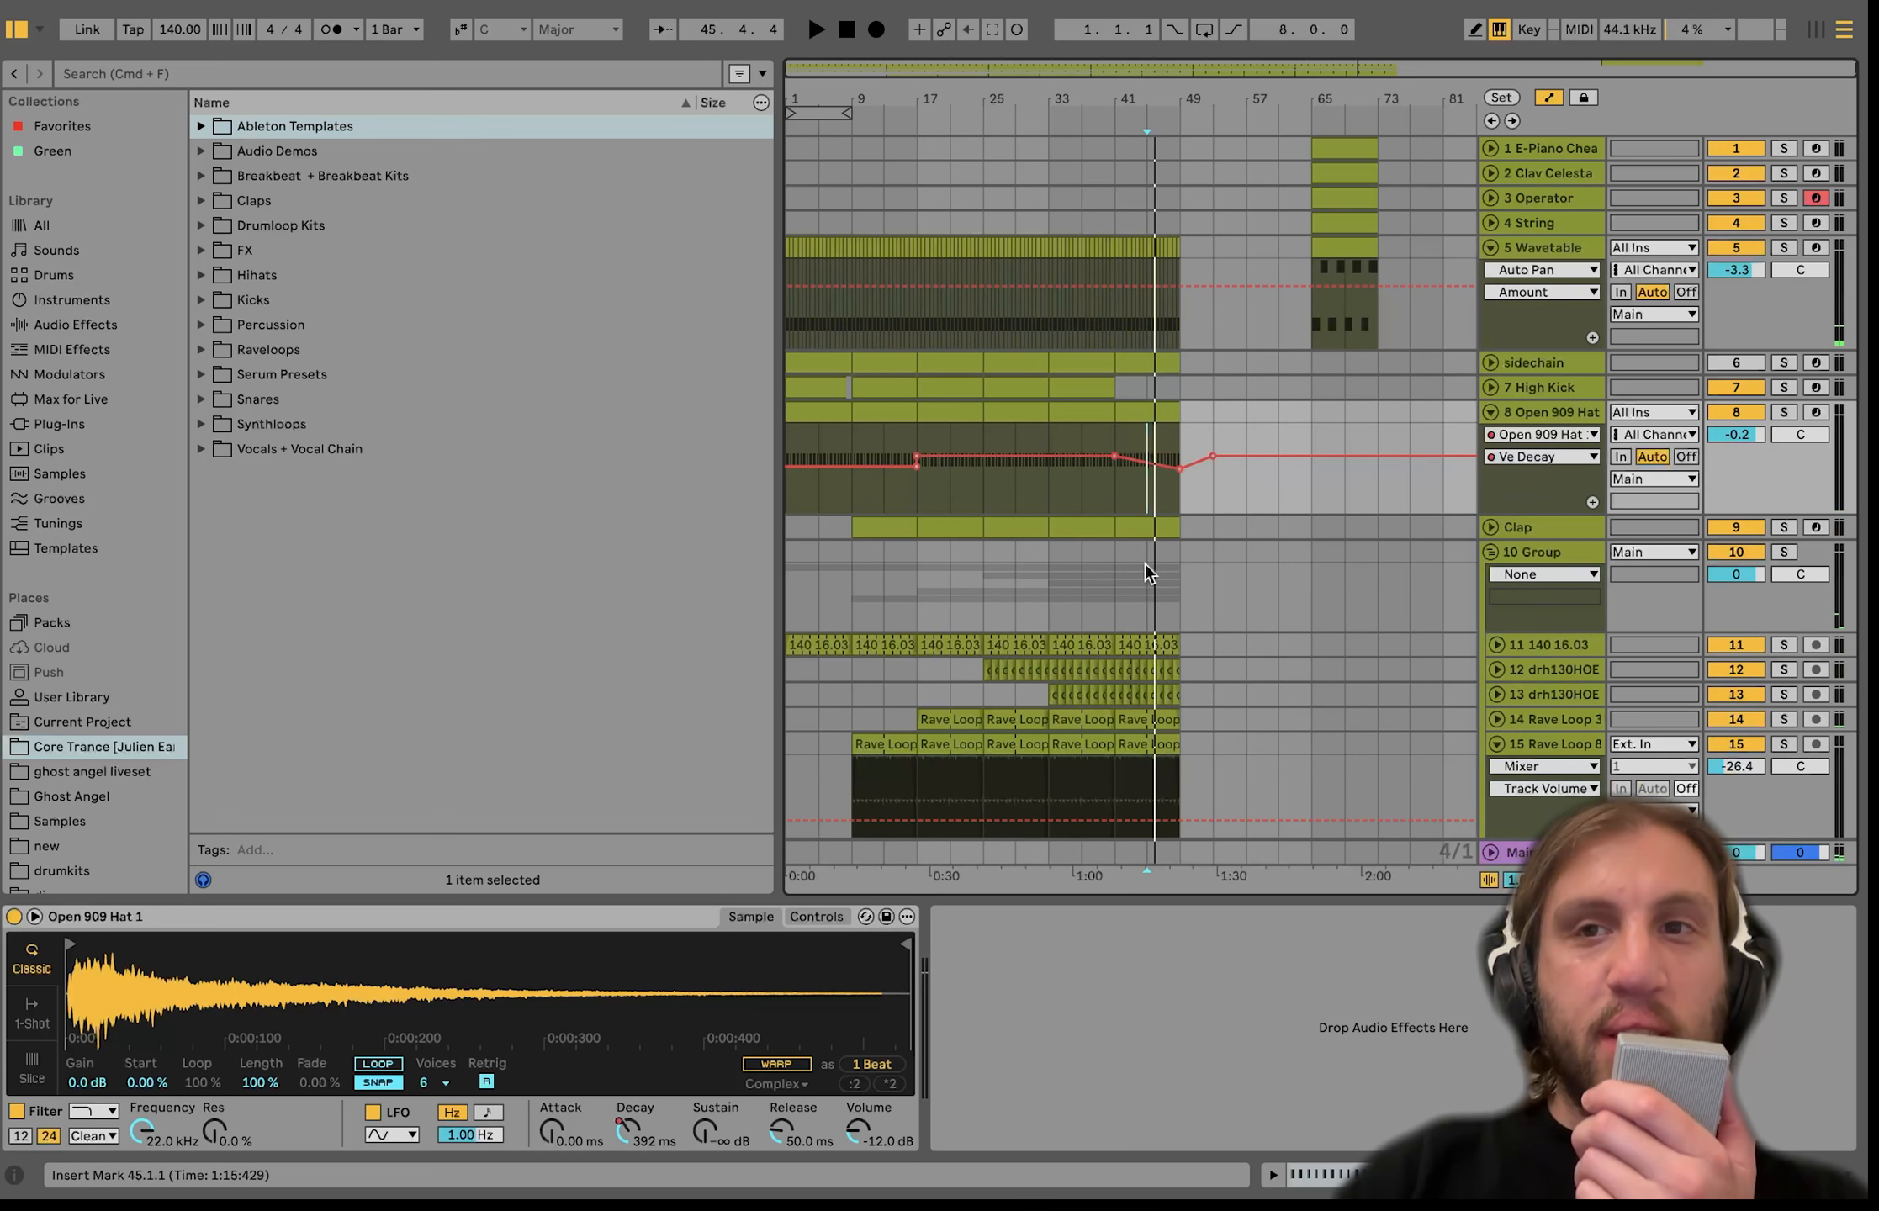
Add a Utility audio effect to the new loop group track.
left_click(1553, 553)
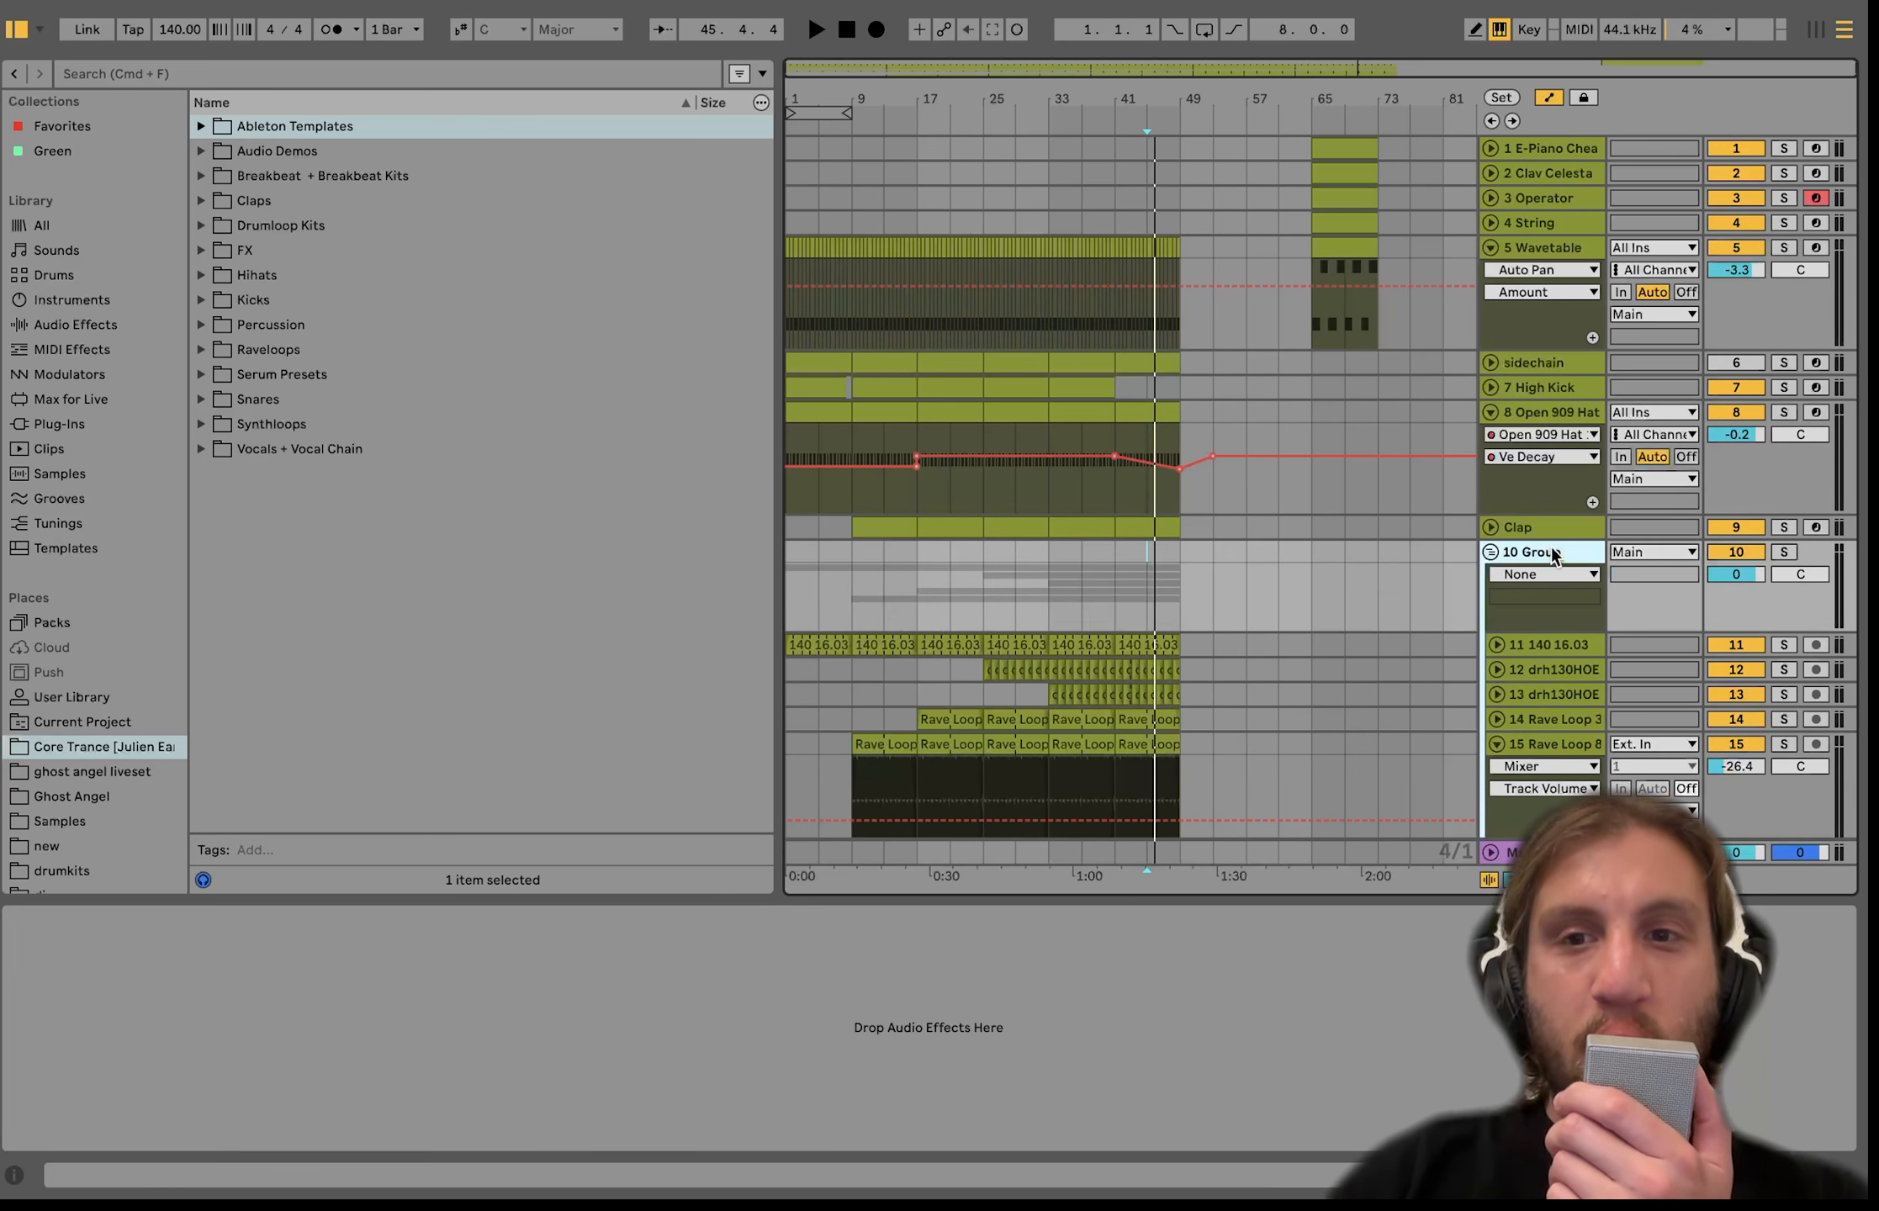
left_click(75, 323)
scroll(361, 572, "down", 5)
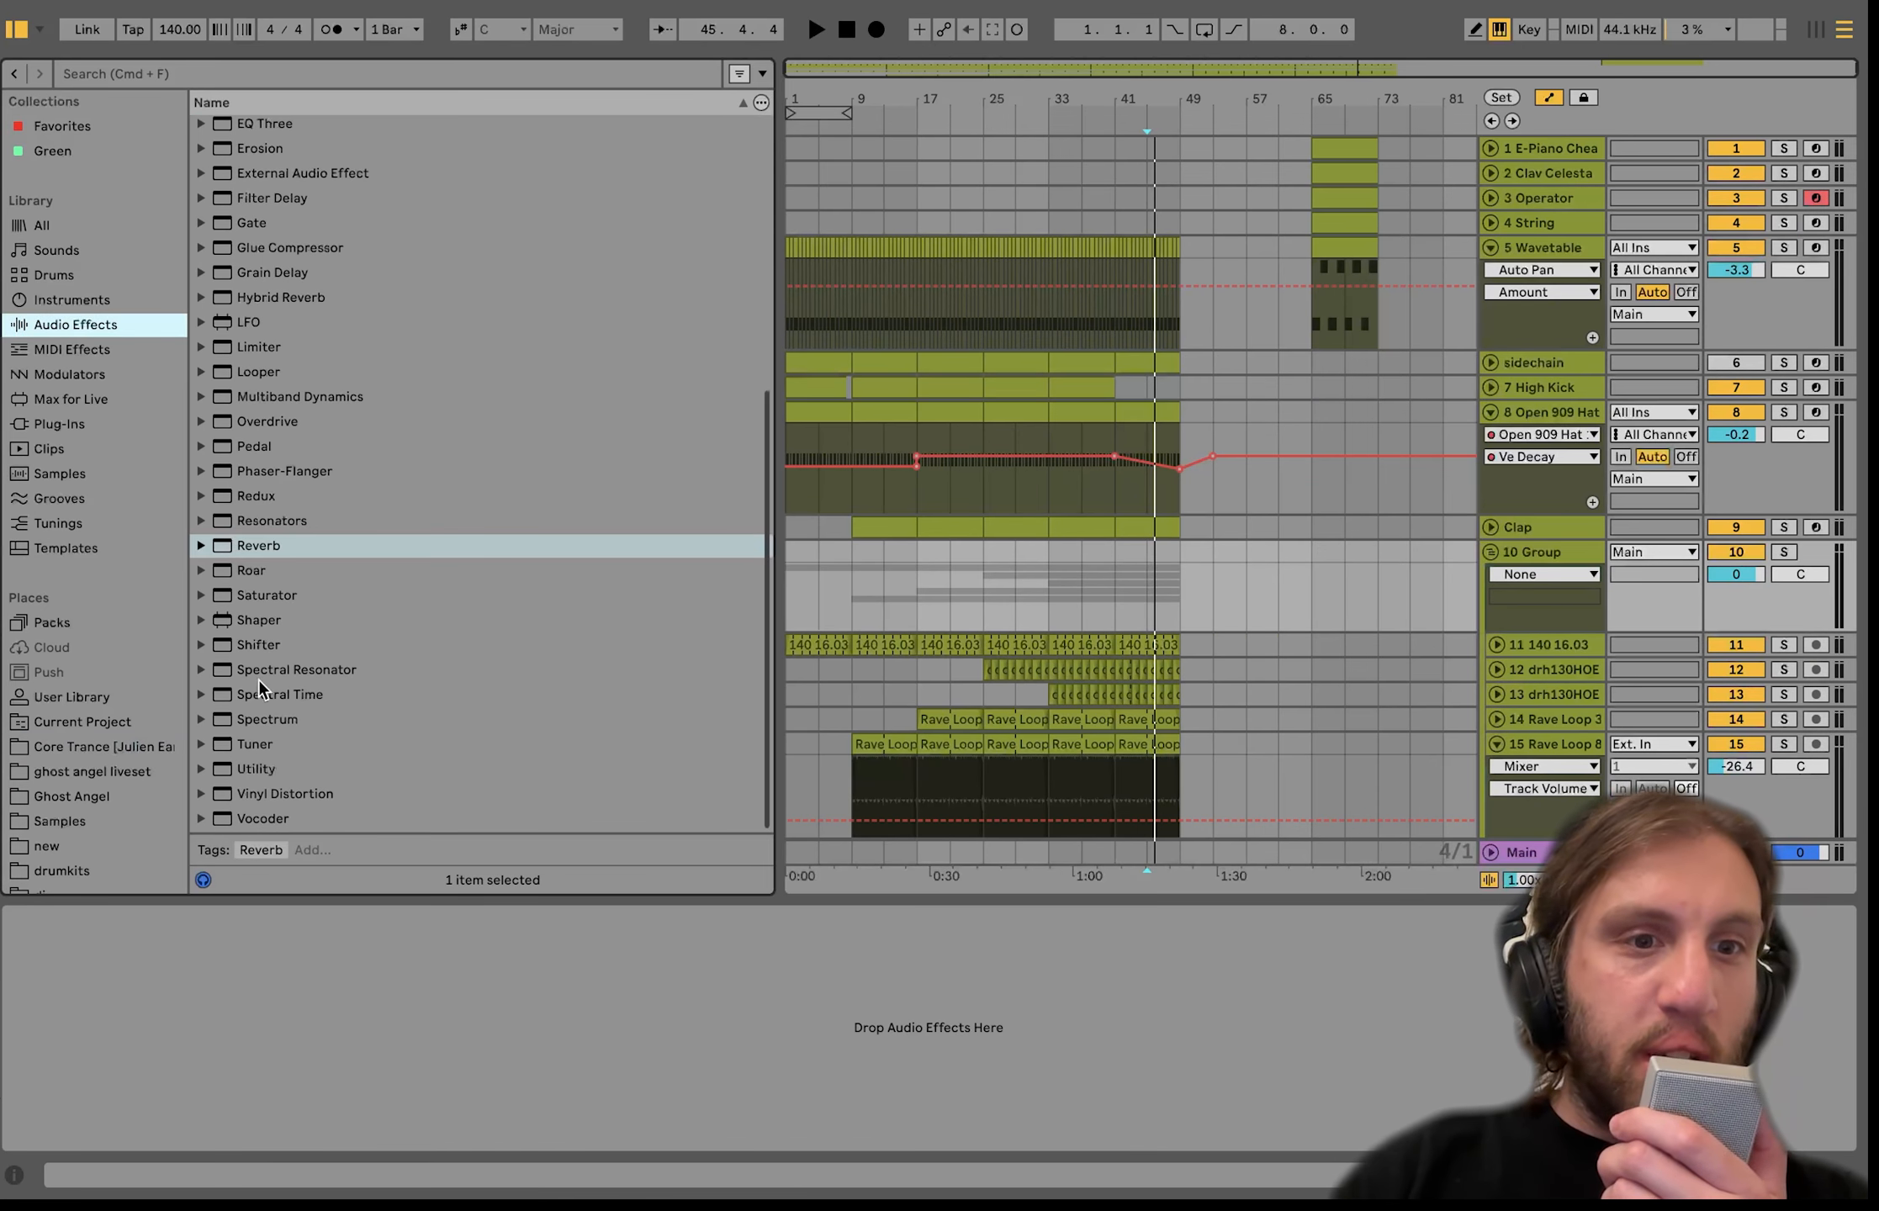
left_click(261, 769)
double_click(265, 768)
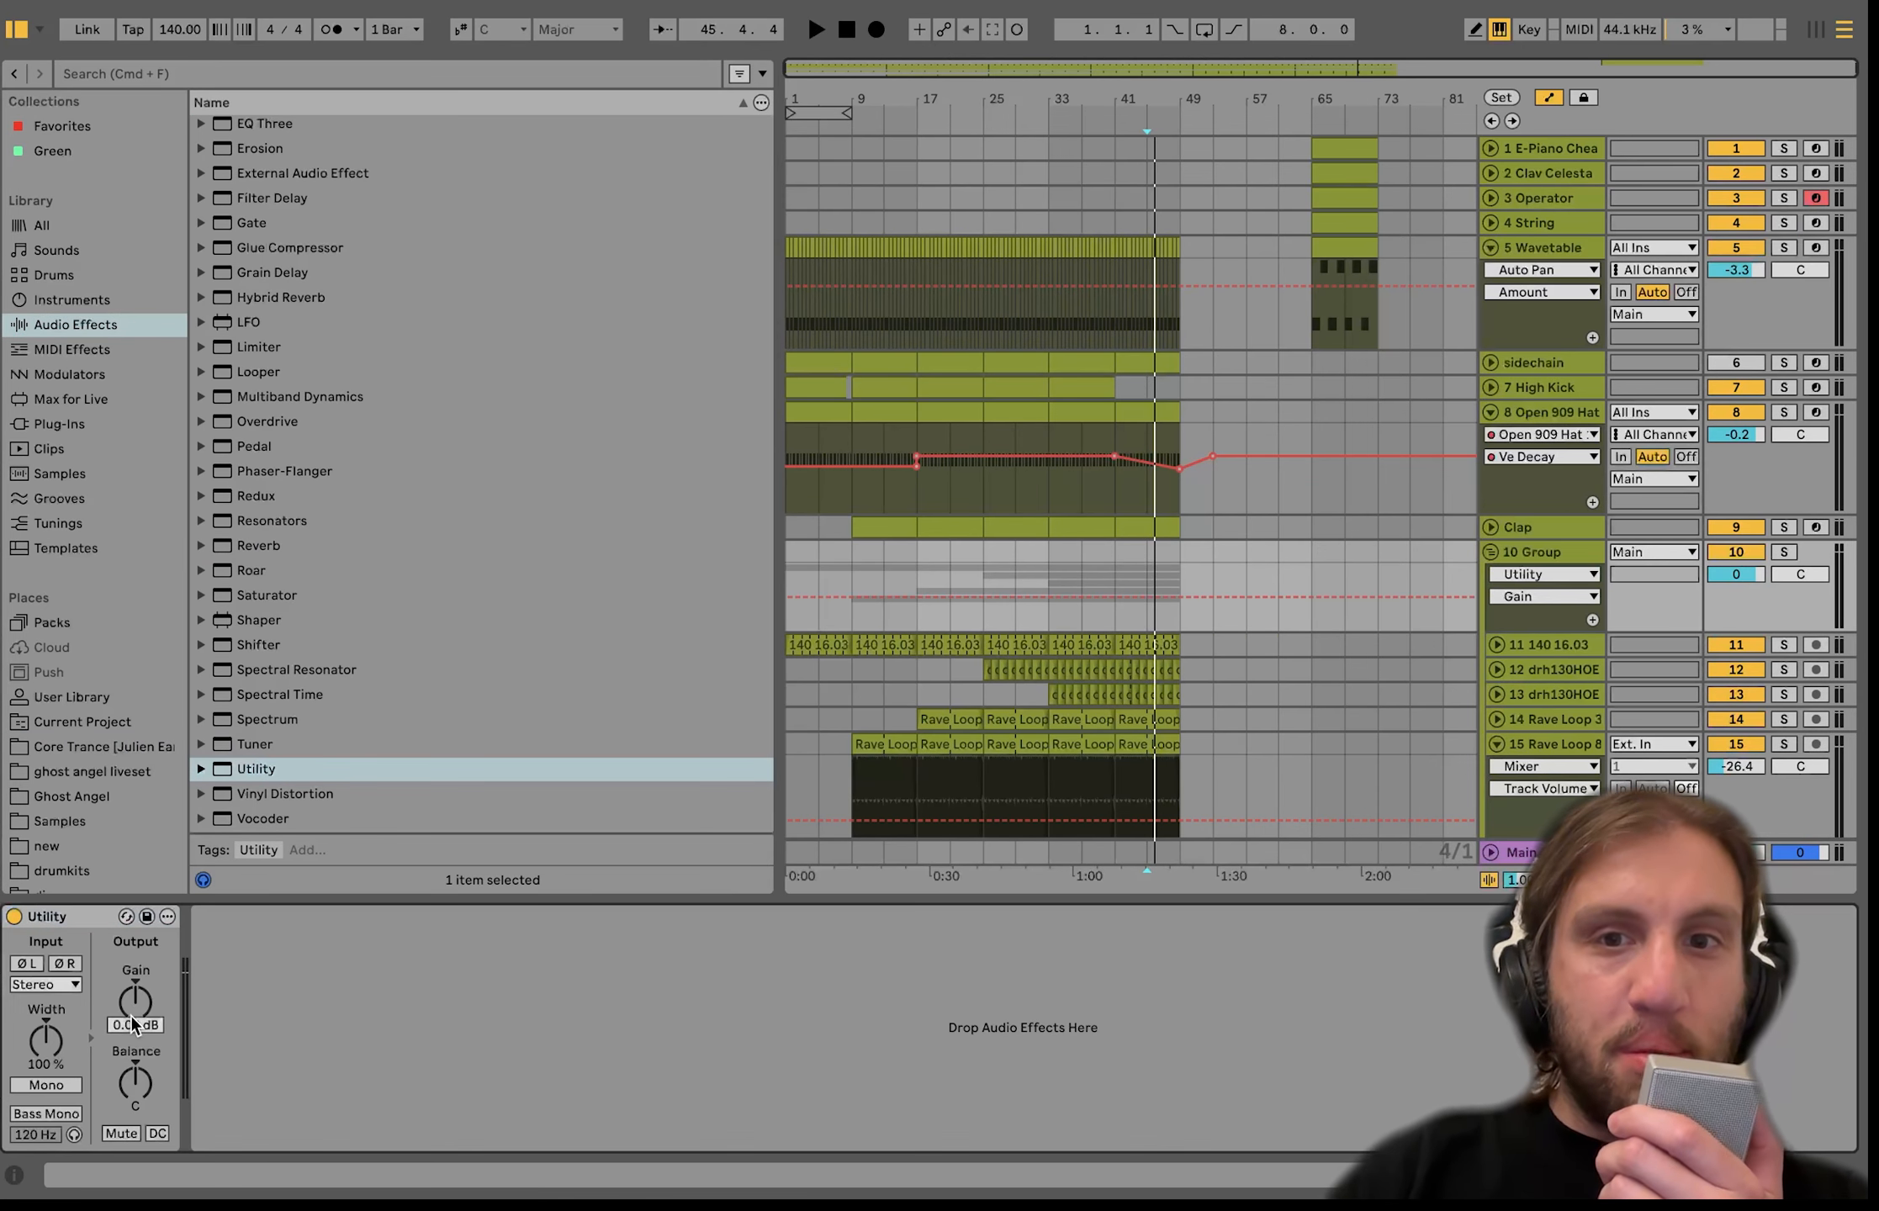
Automate the loop group's Utility gain from 0 dB at bar 41 down to -inf dB at bar 49.
left_click(1110, 594)
left_click(1180, 597)
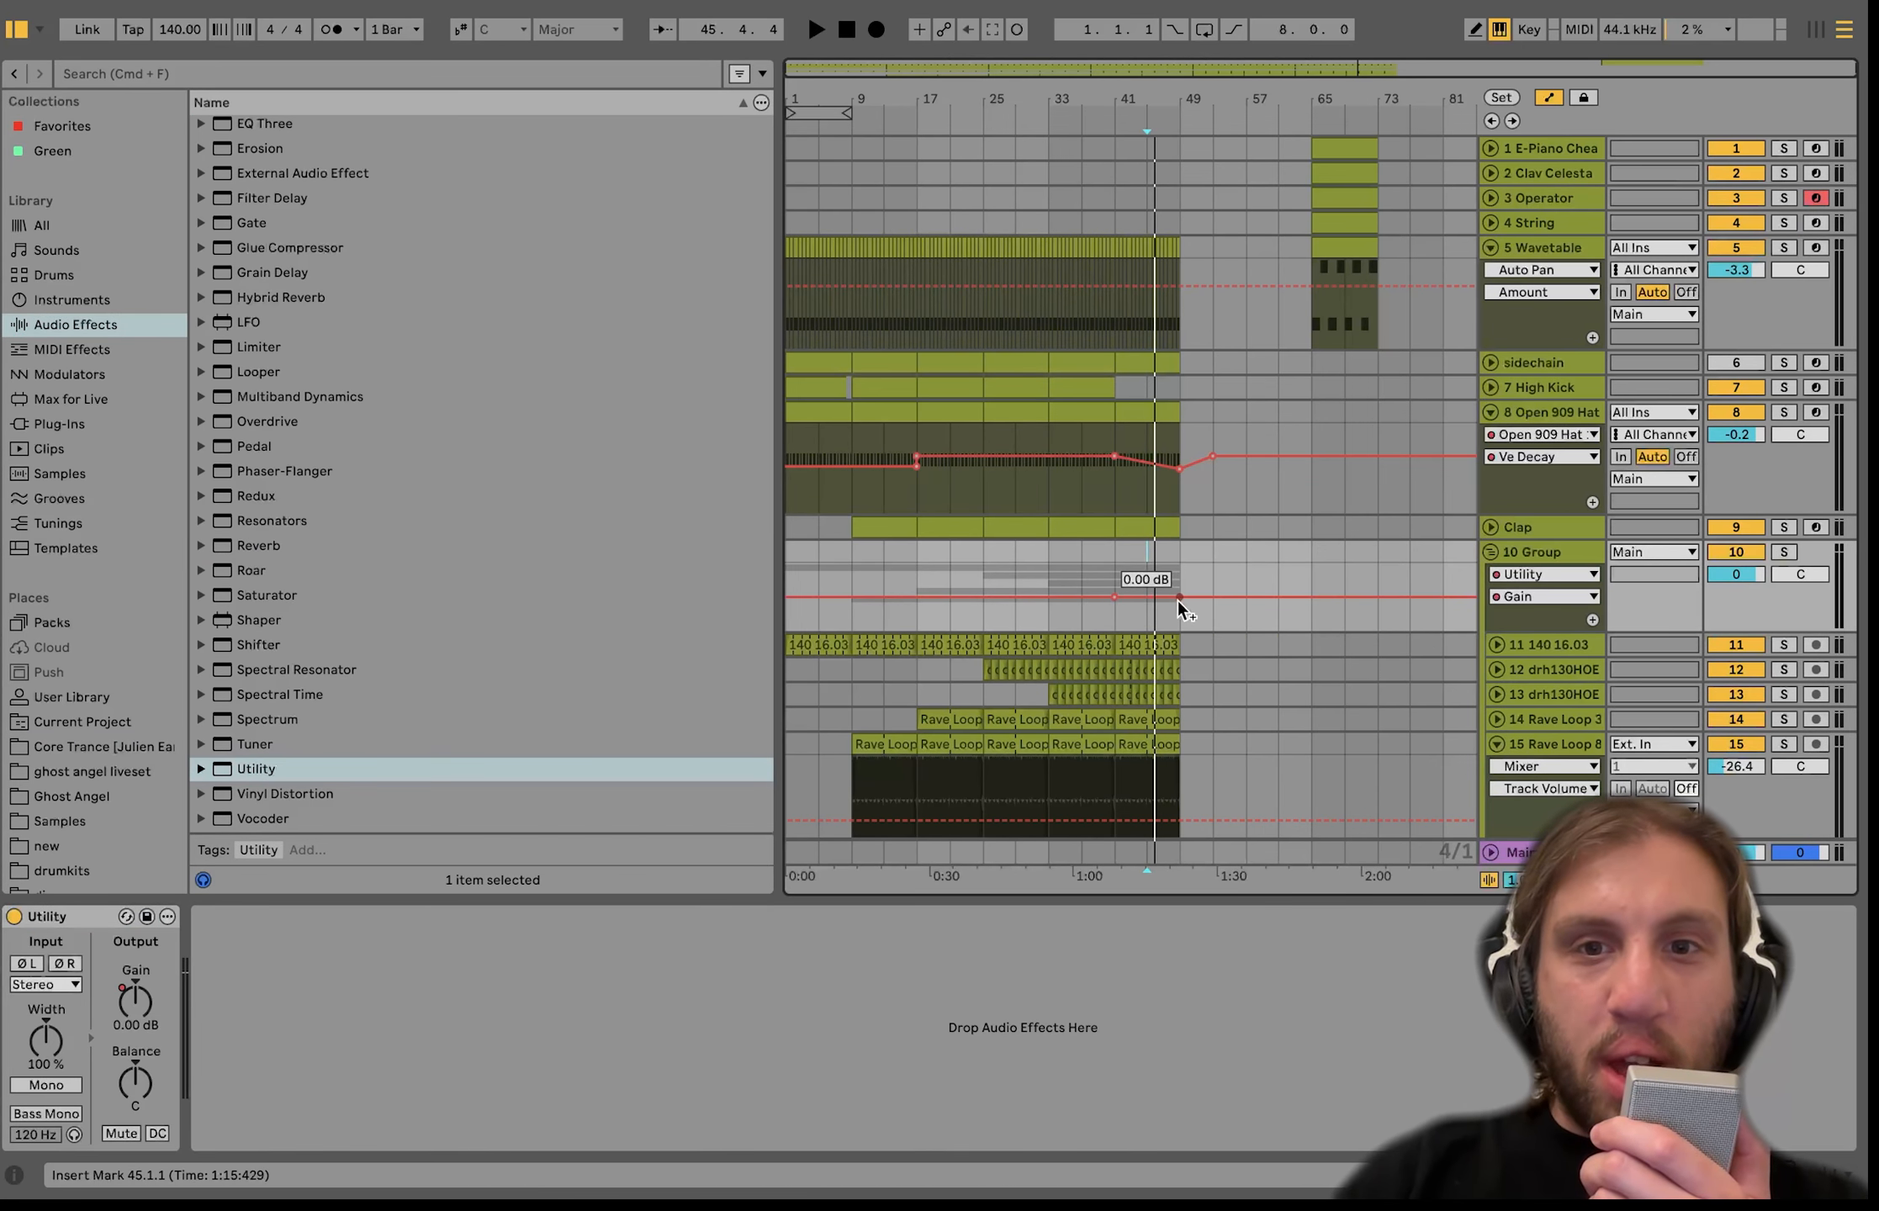
mouse_move(1180, 599)
left_mouse_down()
mouse_move(1180, 629)
mouse_move(1165, 616)
left_mouse_up()
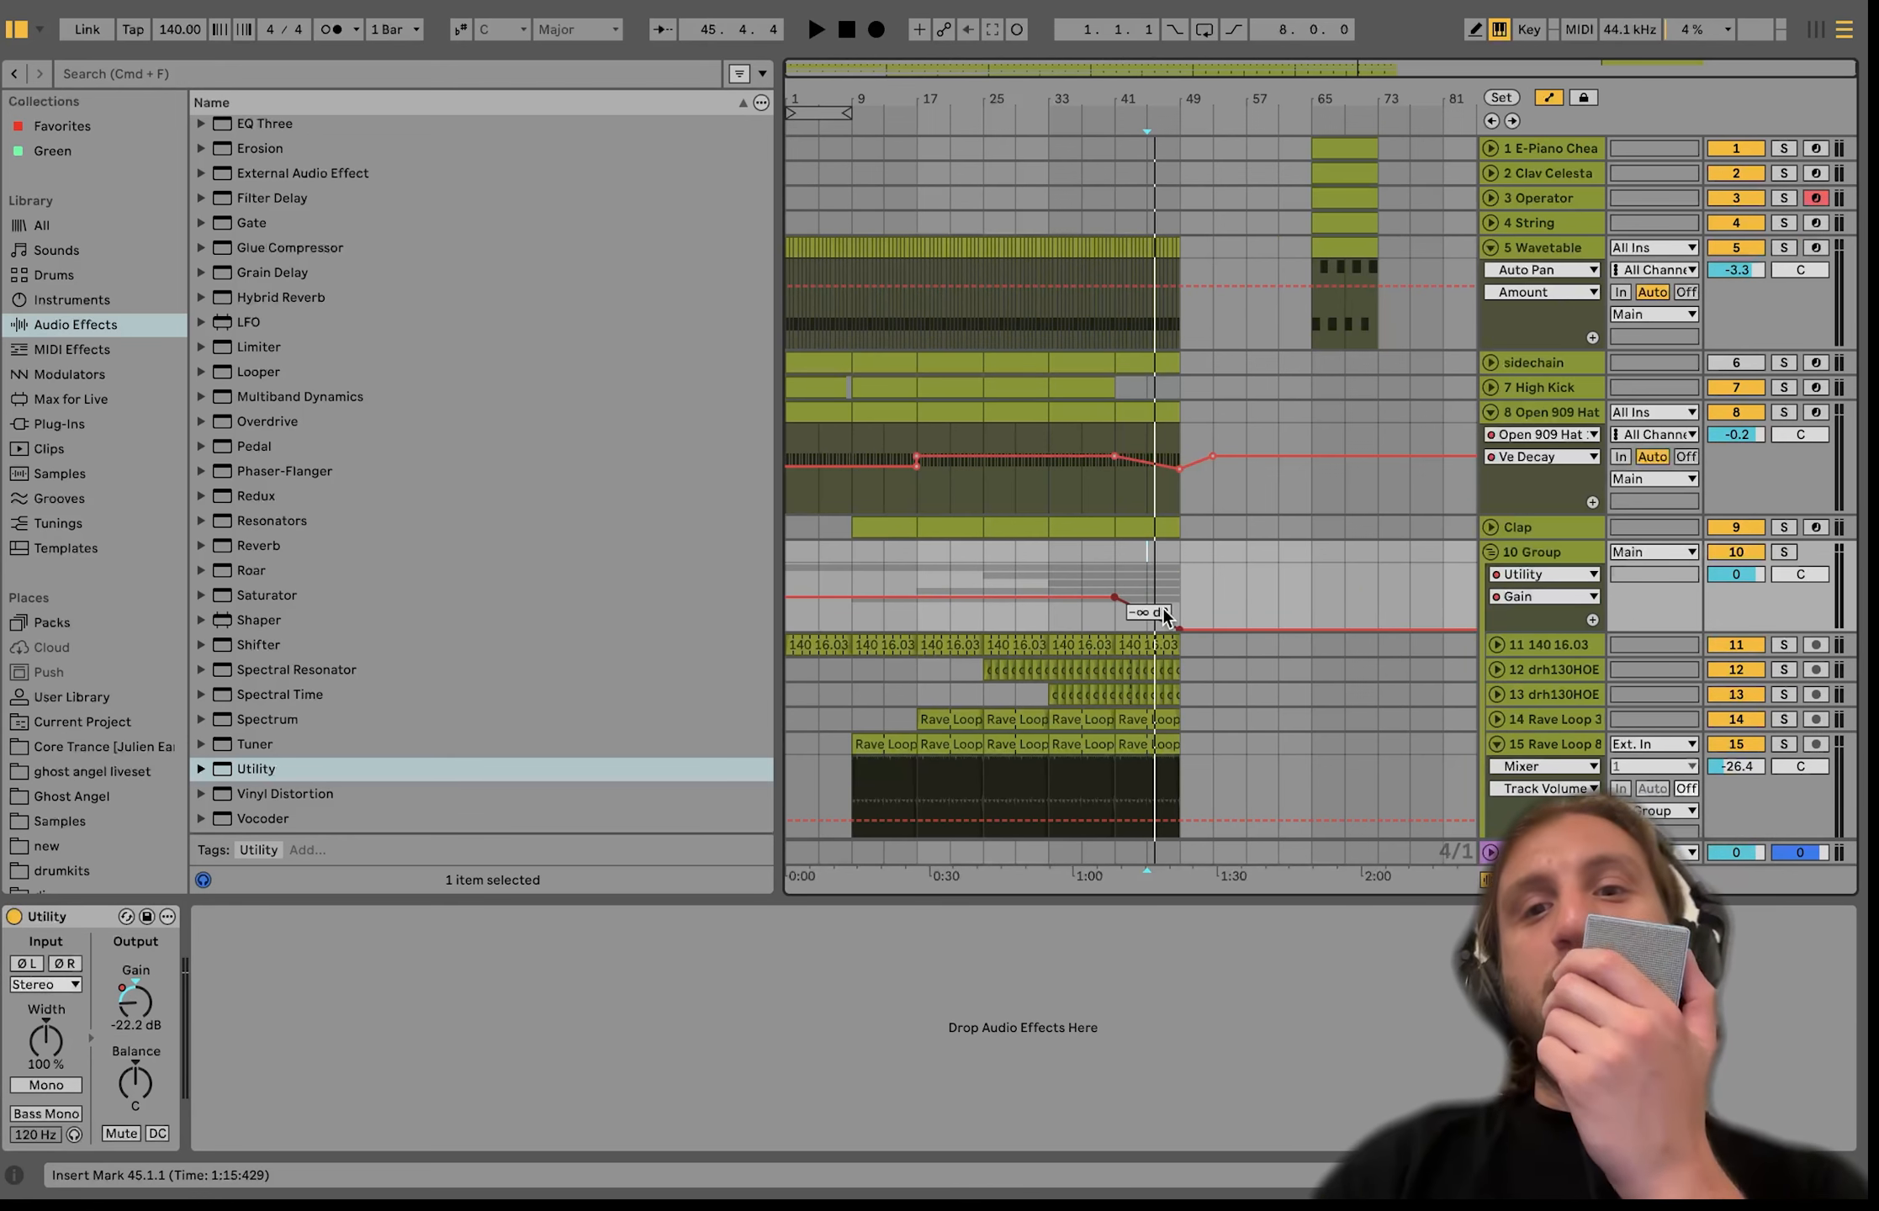
Play the fade-out from bars 41 and 45 and lower the Open 909 Hat's decay automation point at bar 49 further.
left_click(1112, 570)
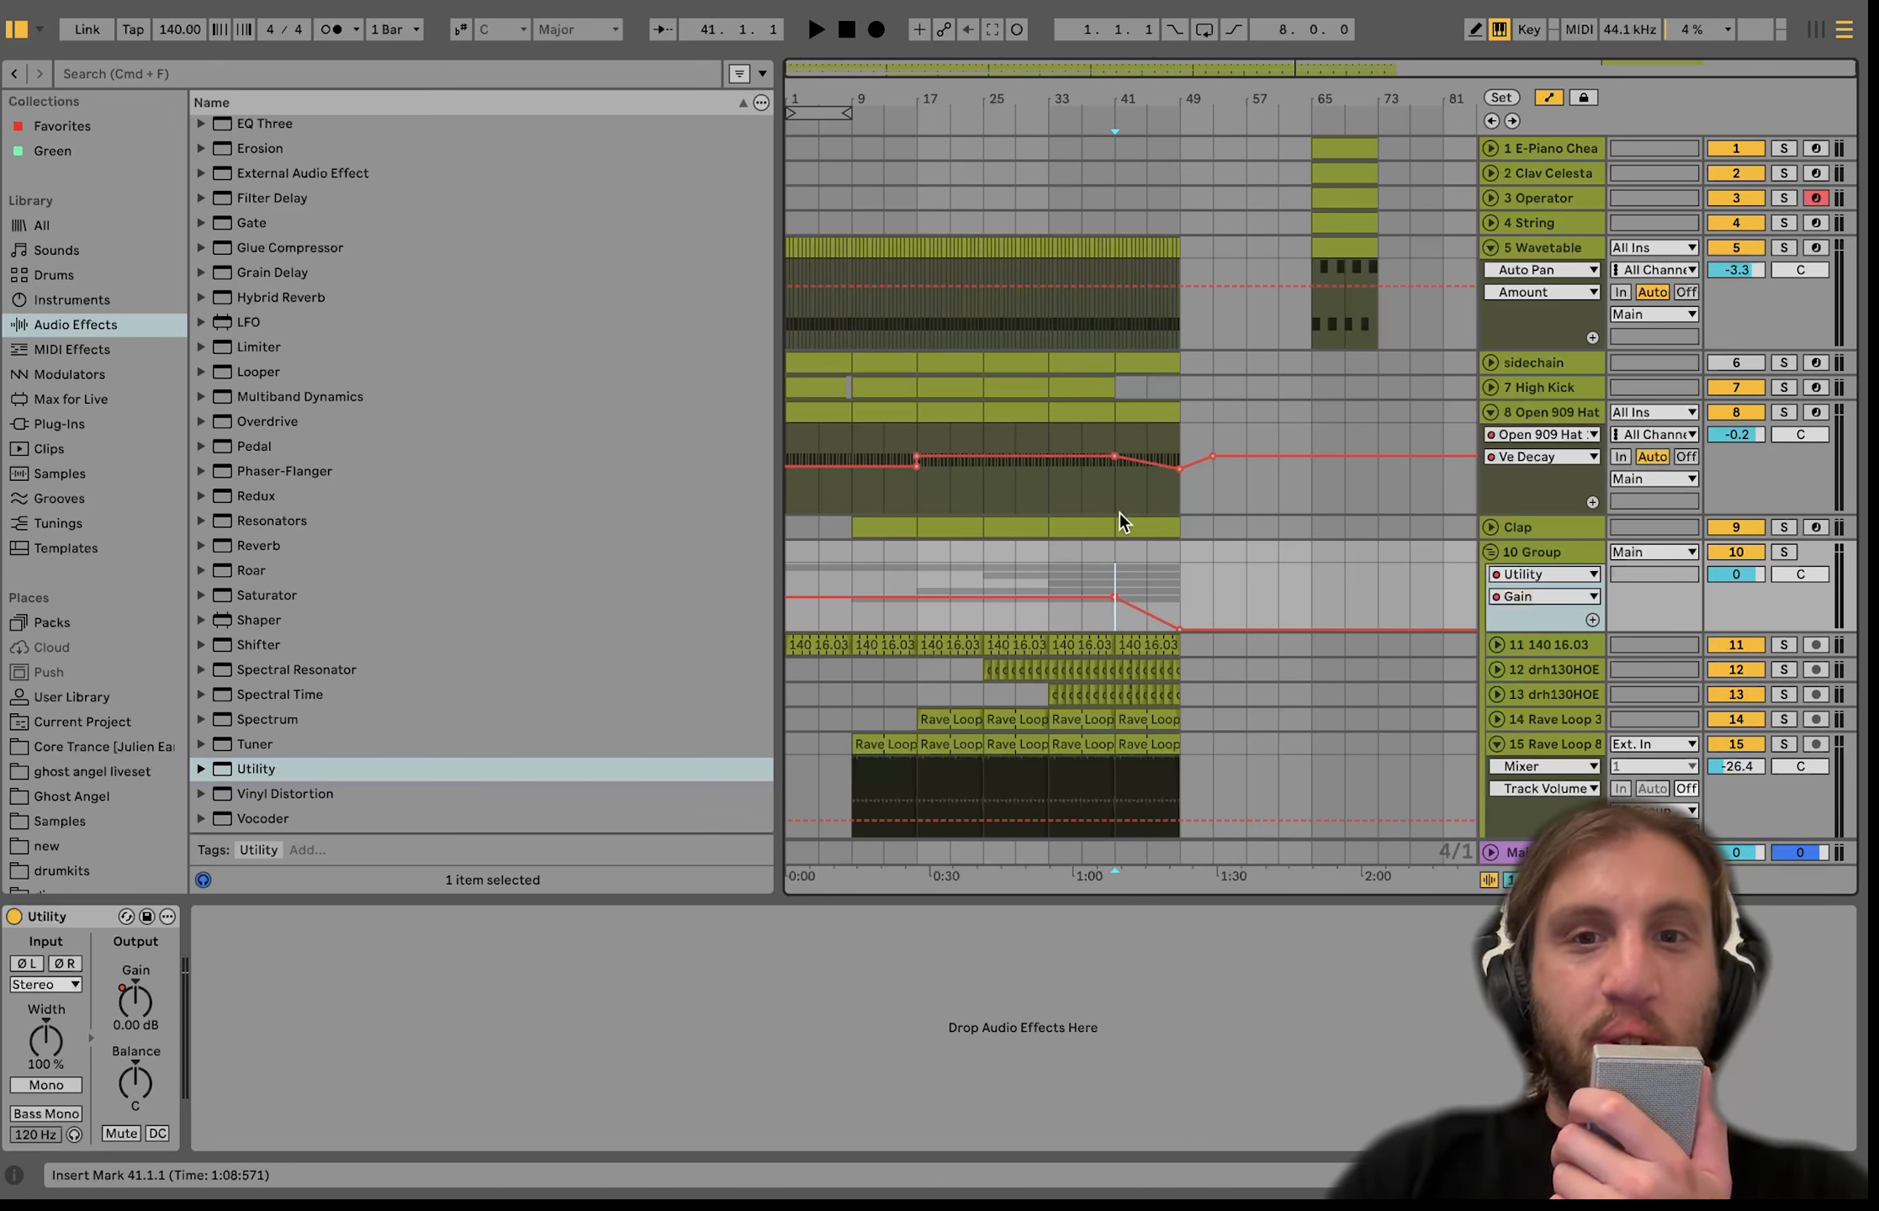
key("space")
left_click(1138, 571)
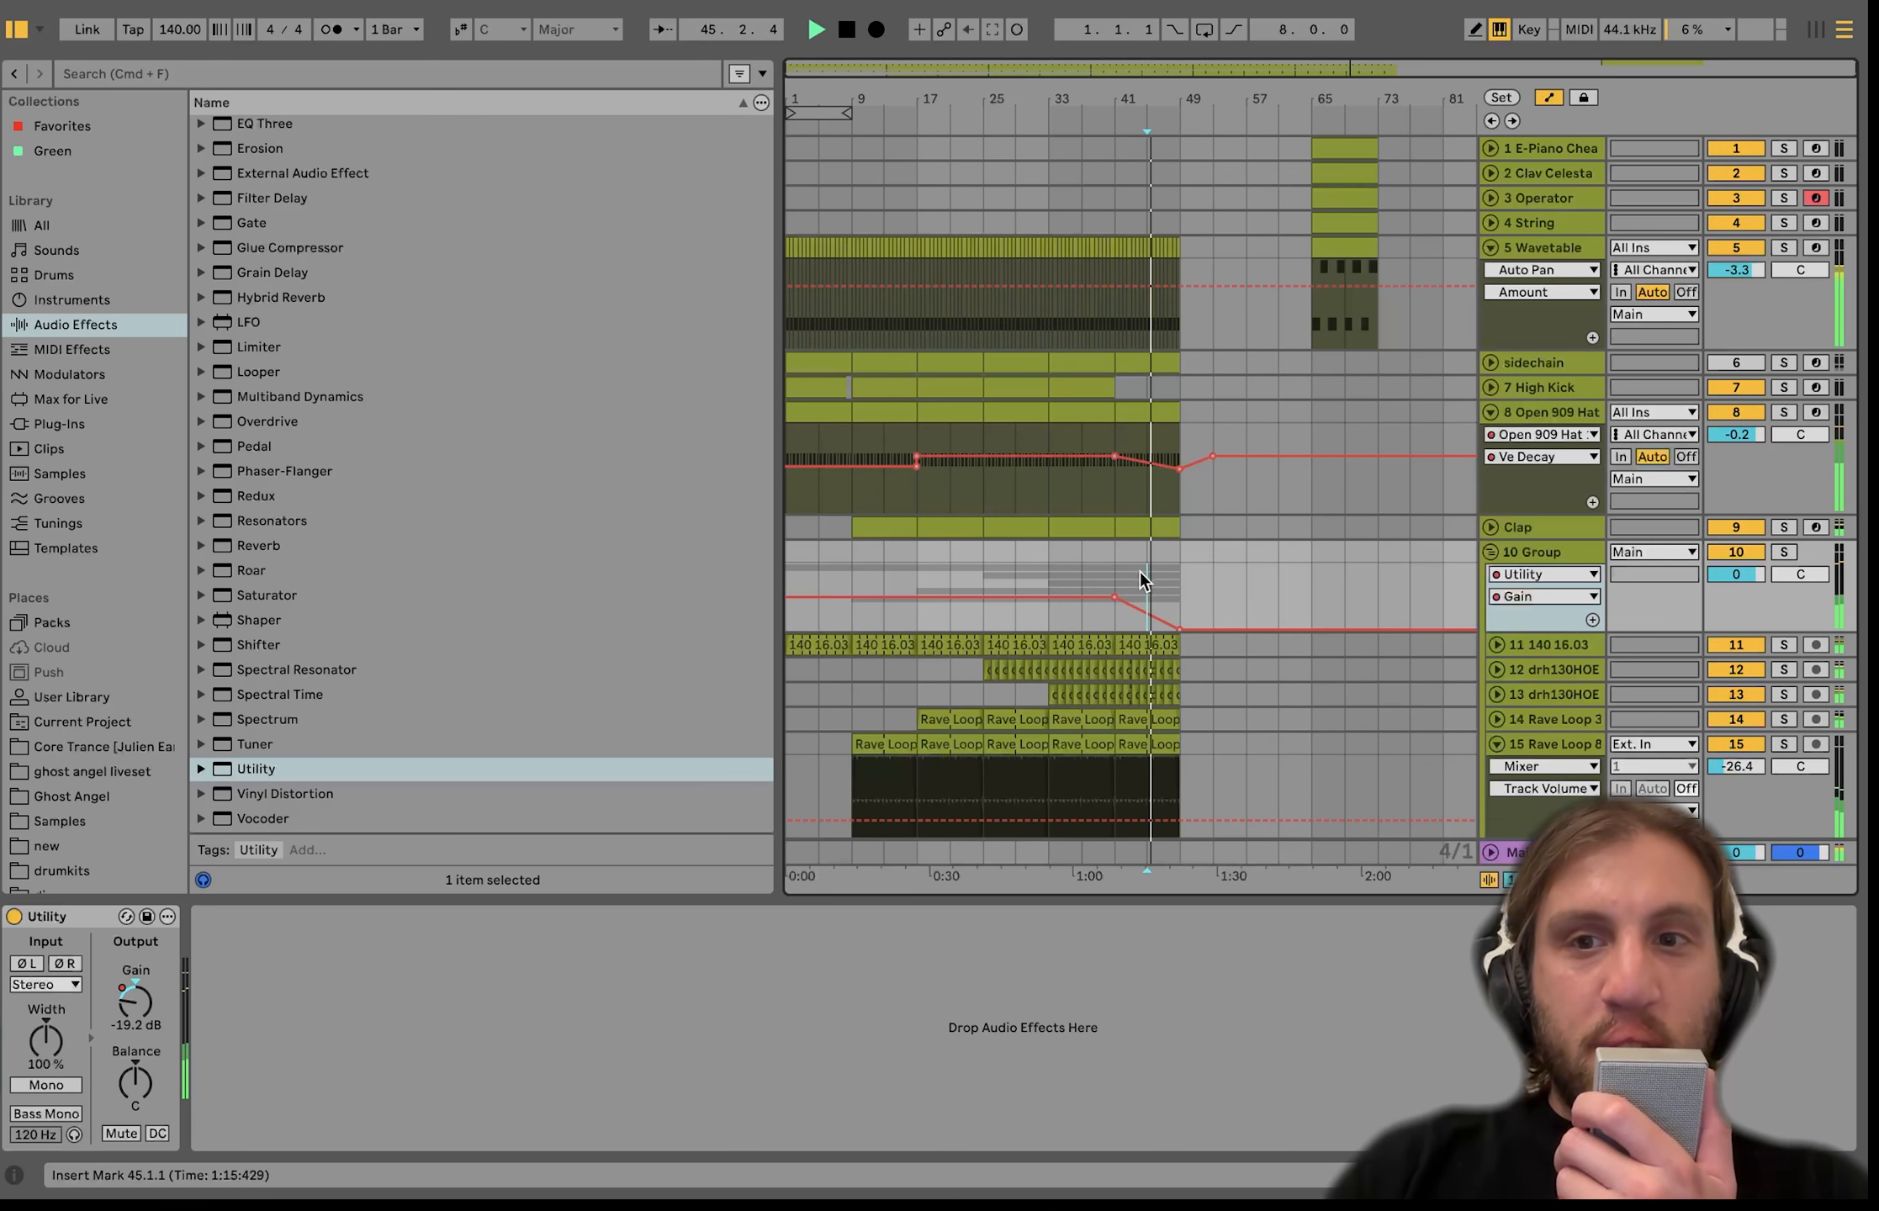
left_click_drag(1177, 476, 1180, 494)
key("space")
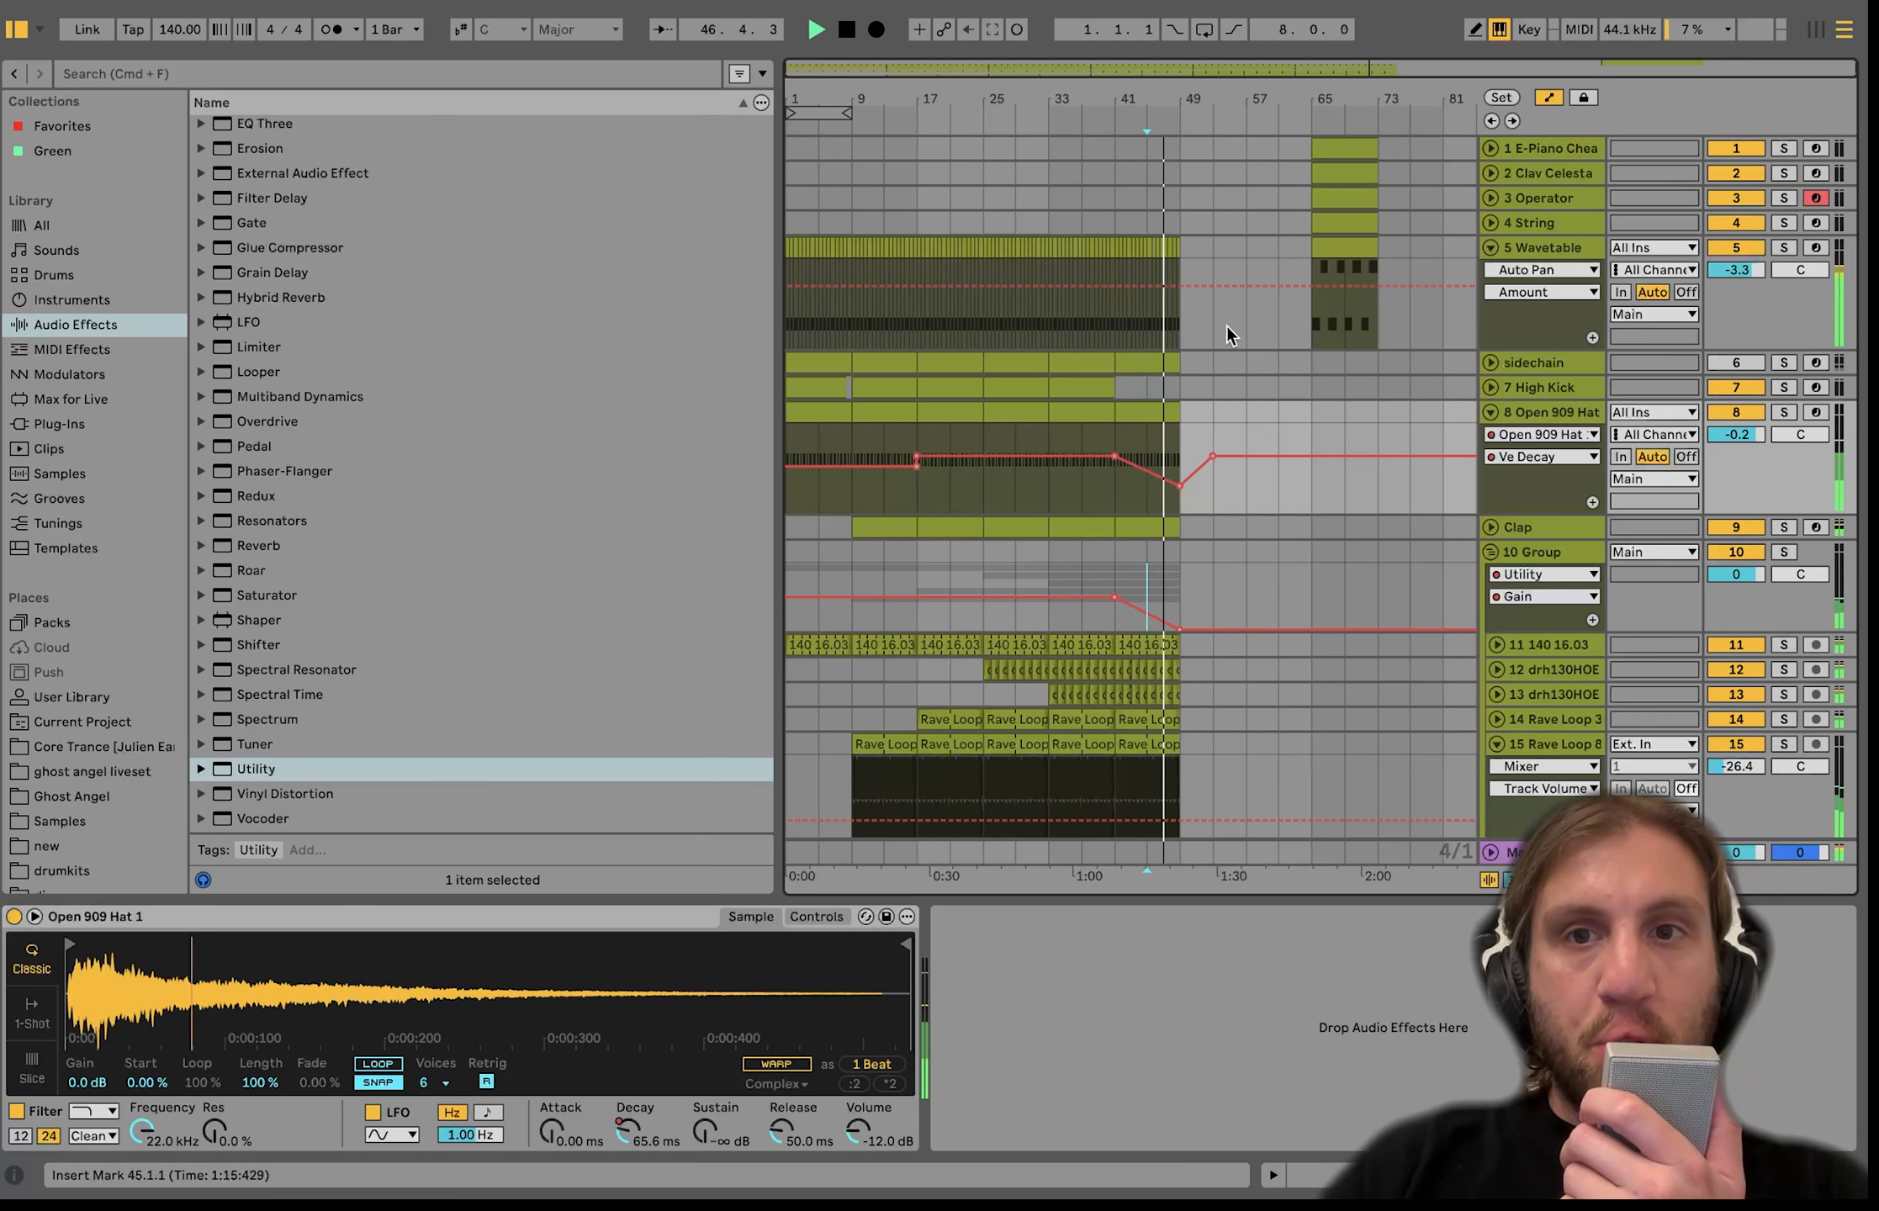
Copy the eight-bar Wavetable clip from bar 65 to bar 33 and repeat it up to bar 65.
left_click(1338, 253)
key("space")
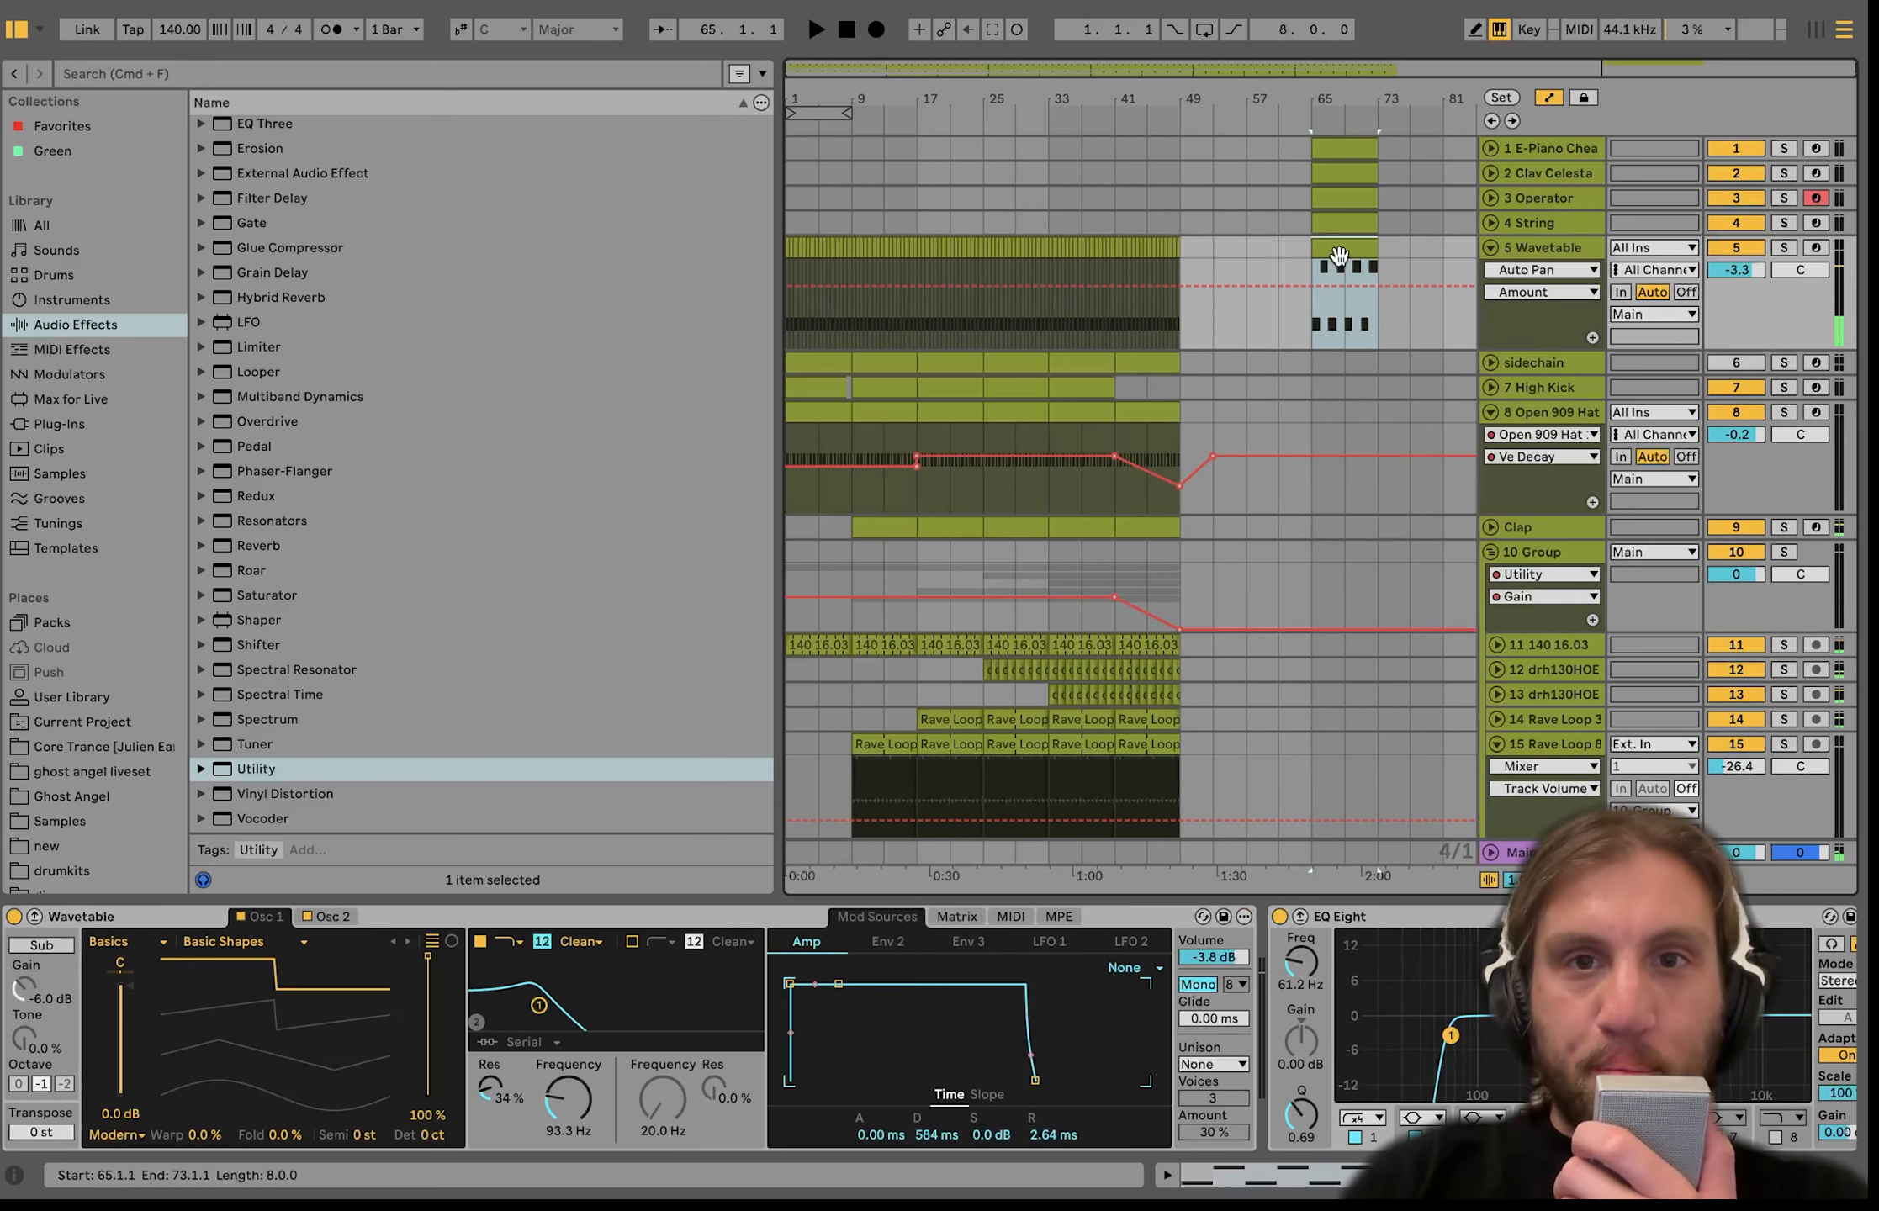
left_click(1051, 322)
key("super+v")
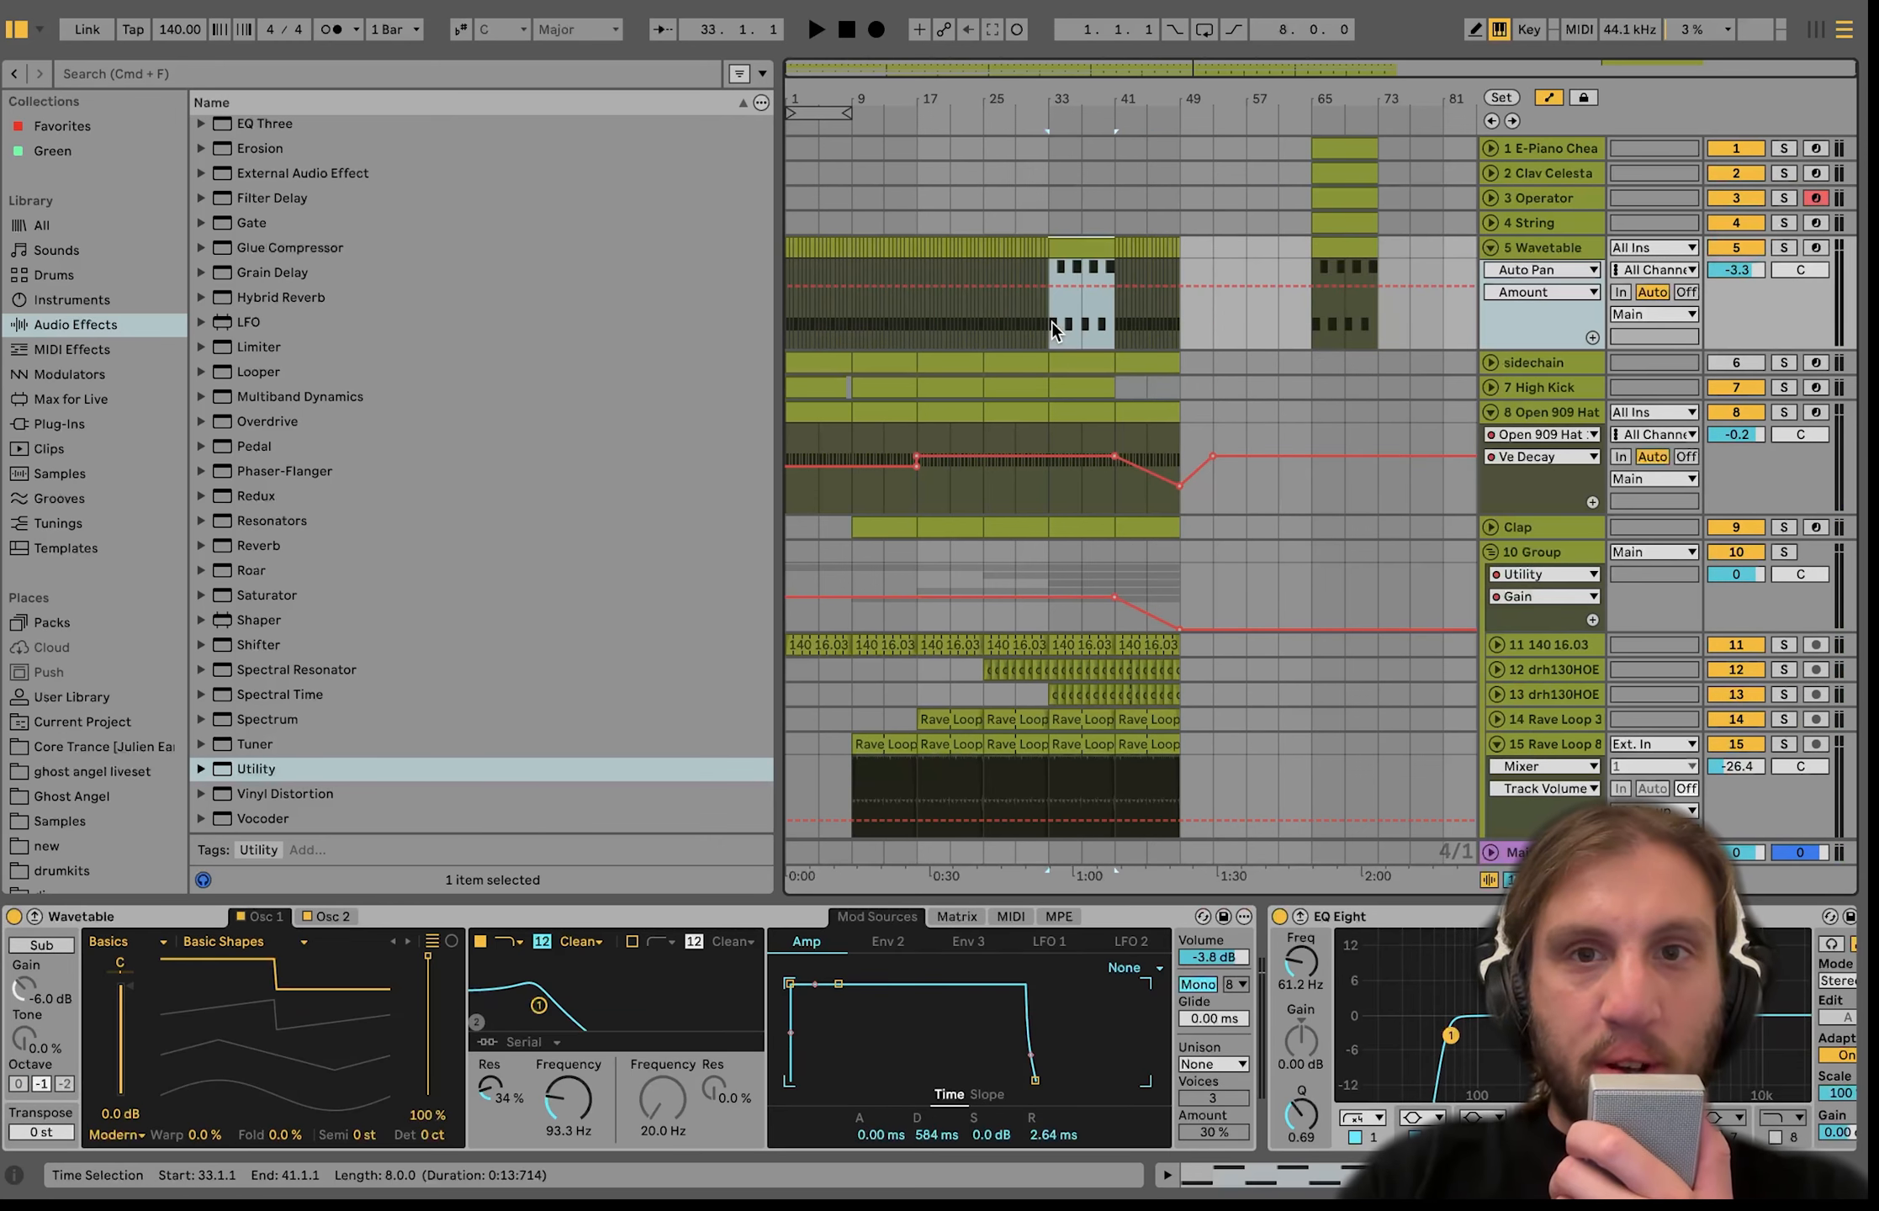
key("super+d")
key("super+d")
key("super+d")
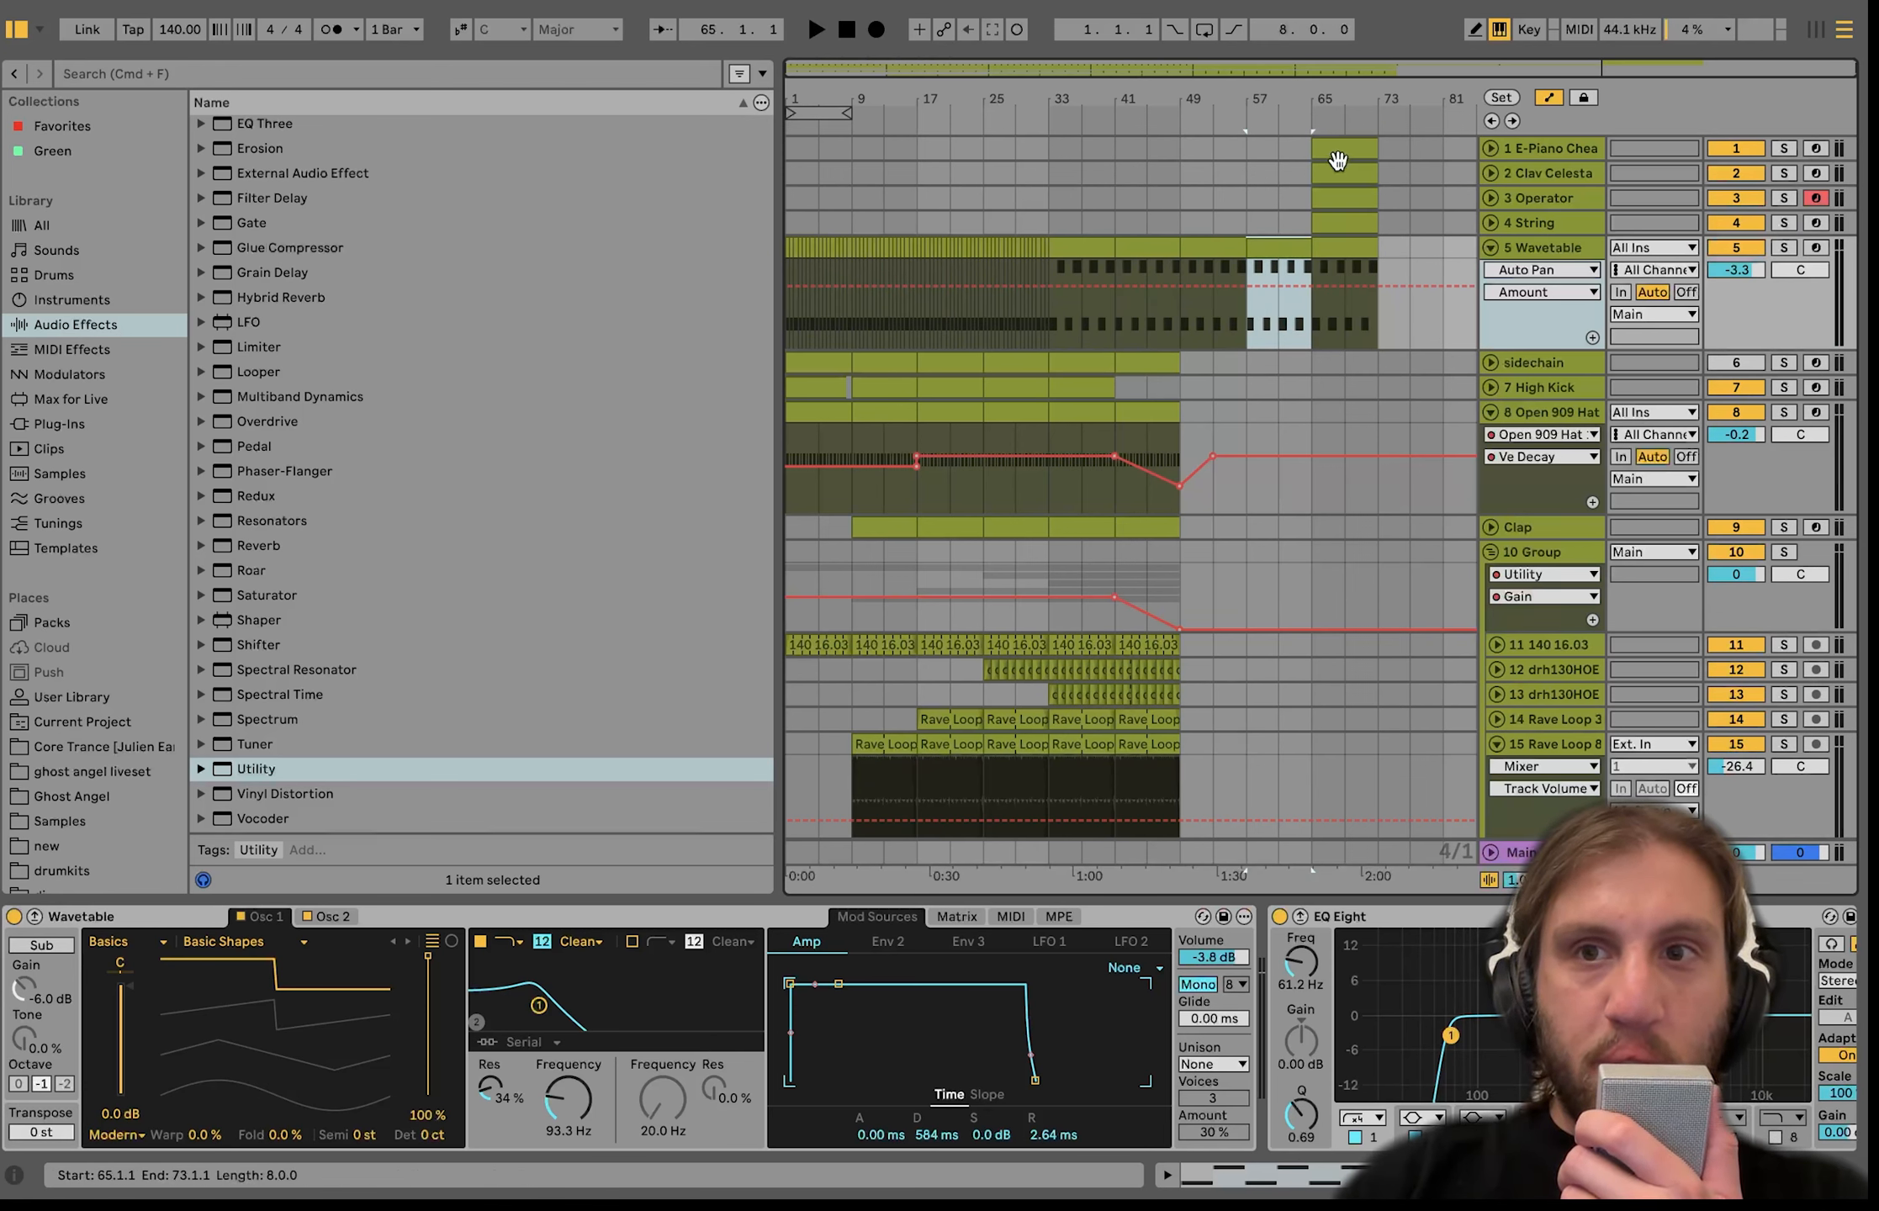
Copy the String clip from bar 65 to bar 33 and repeat it up to bar 65.
left_click(1337, 215)
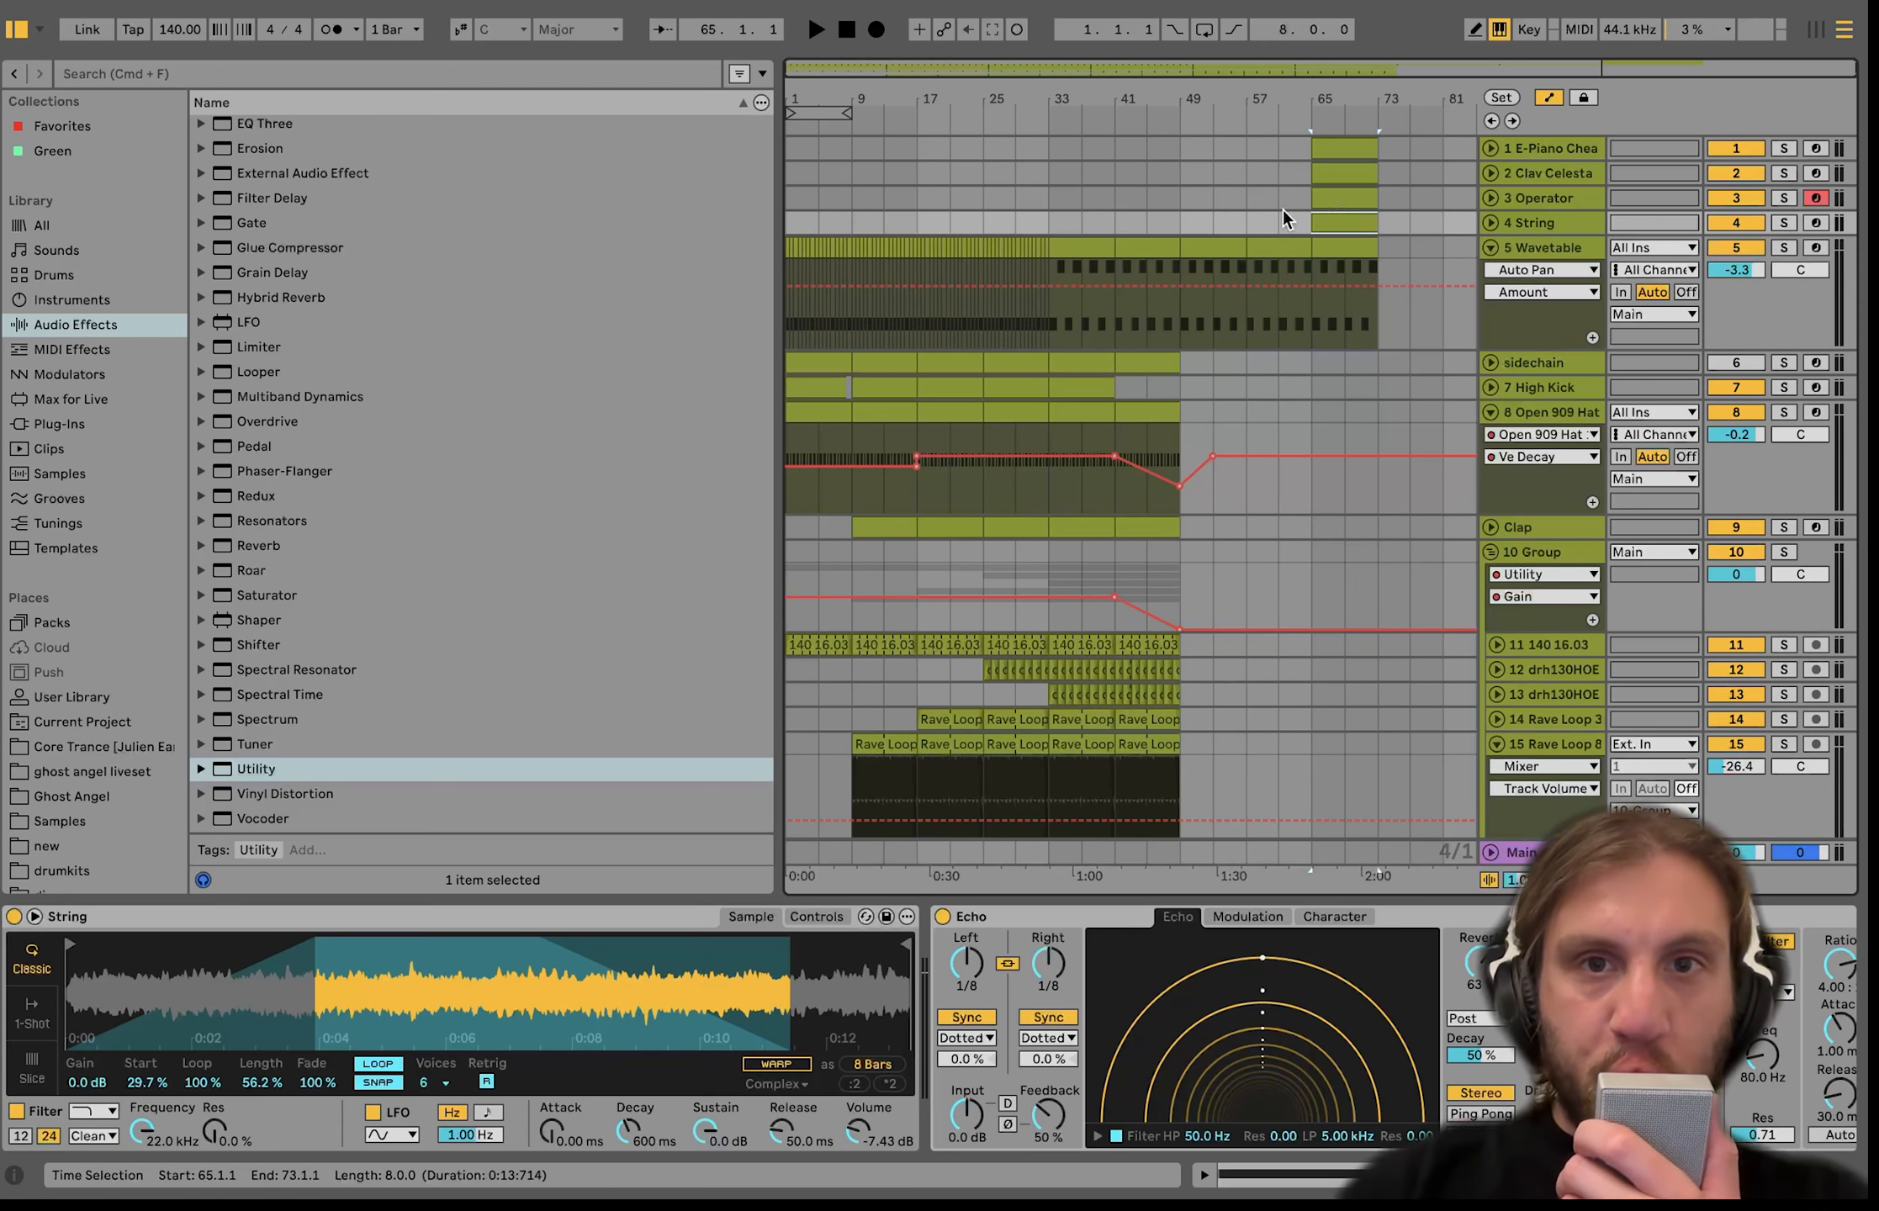
left_click(1051, 216)
key("super+v")
key("super+v")
key("super+v")
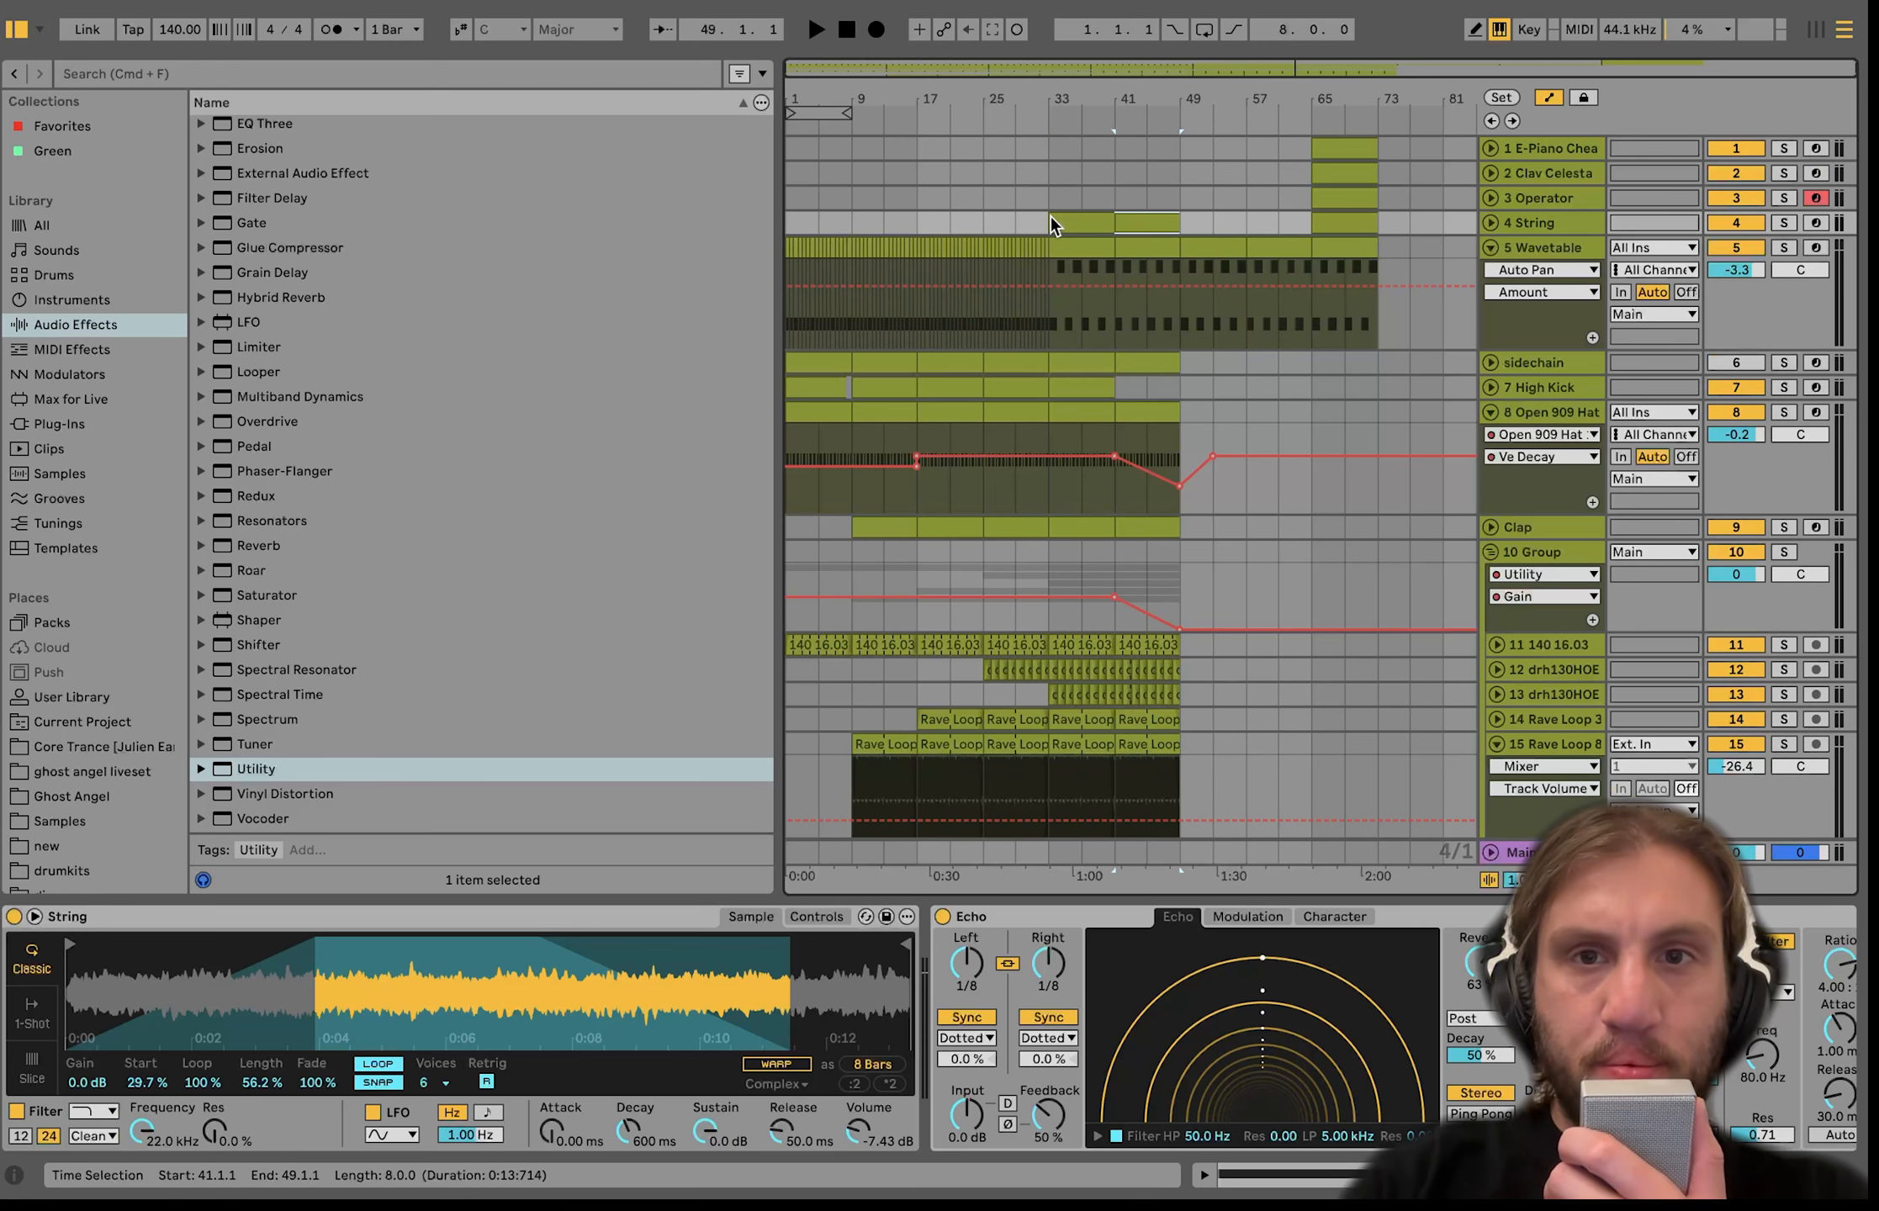
Automate the String instrument's volume to rise from about -27.8 dB at bar 33 to -7.43 dB at bar 49, and play it.
left_click(1051, 216)
key("space")
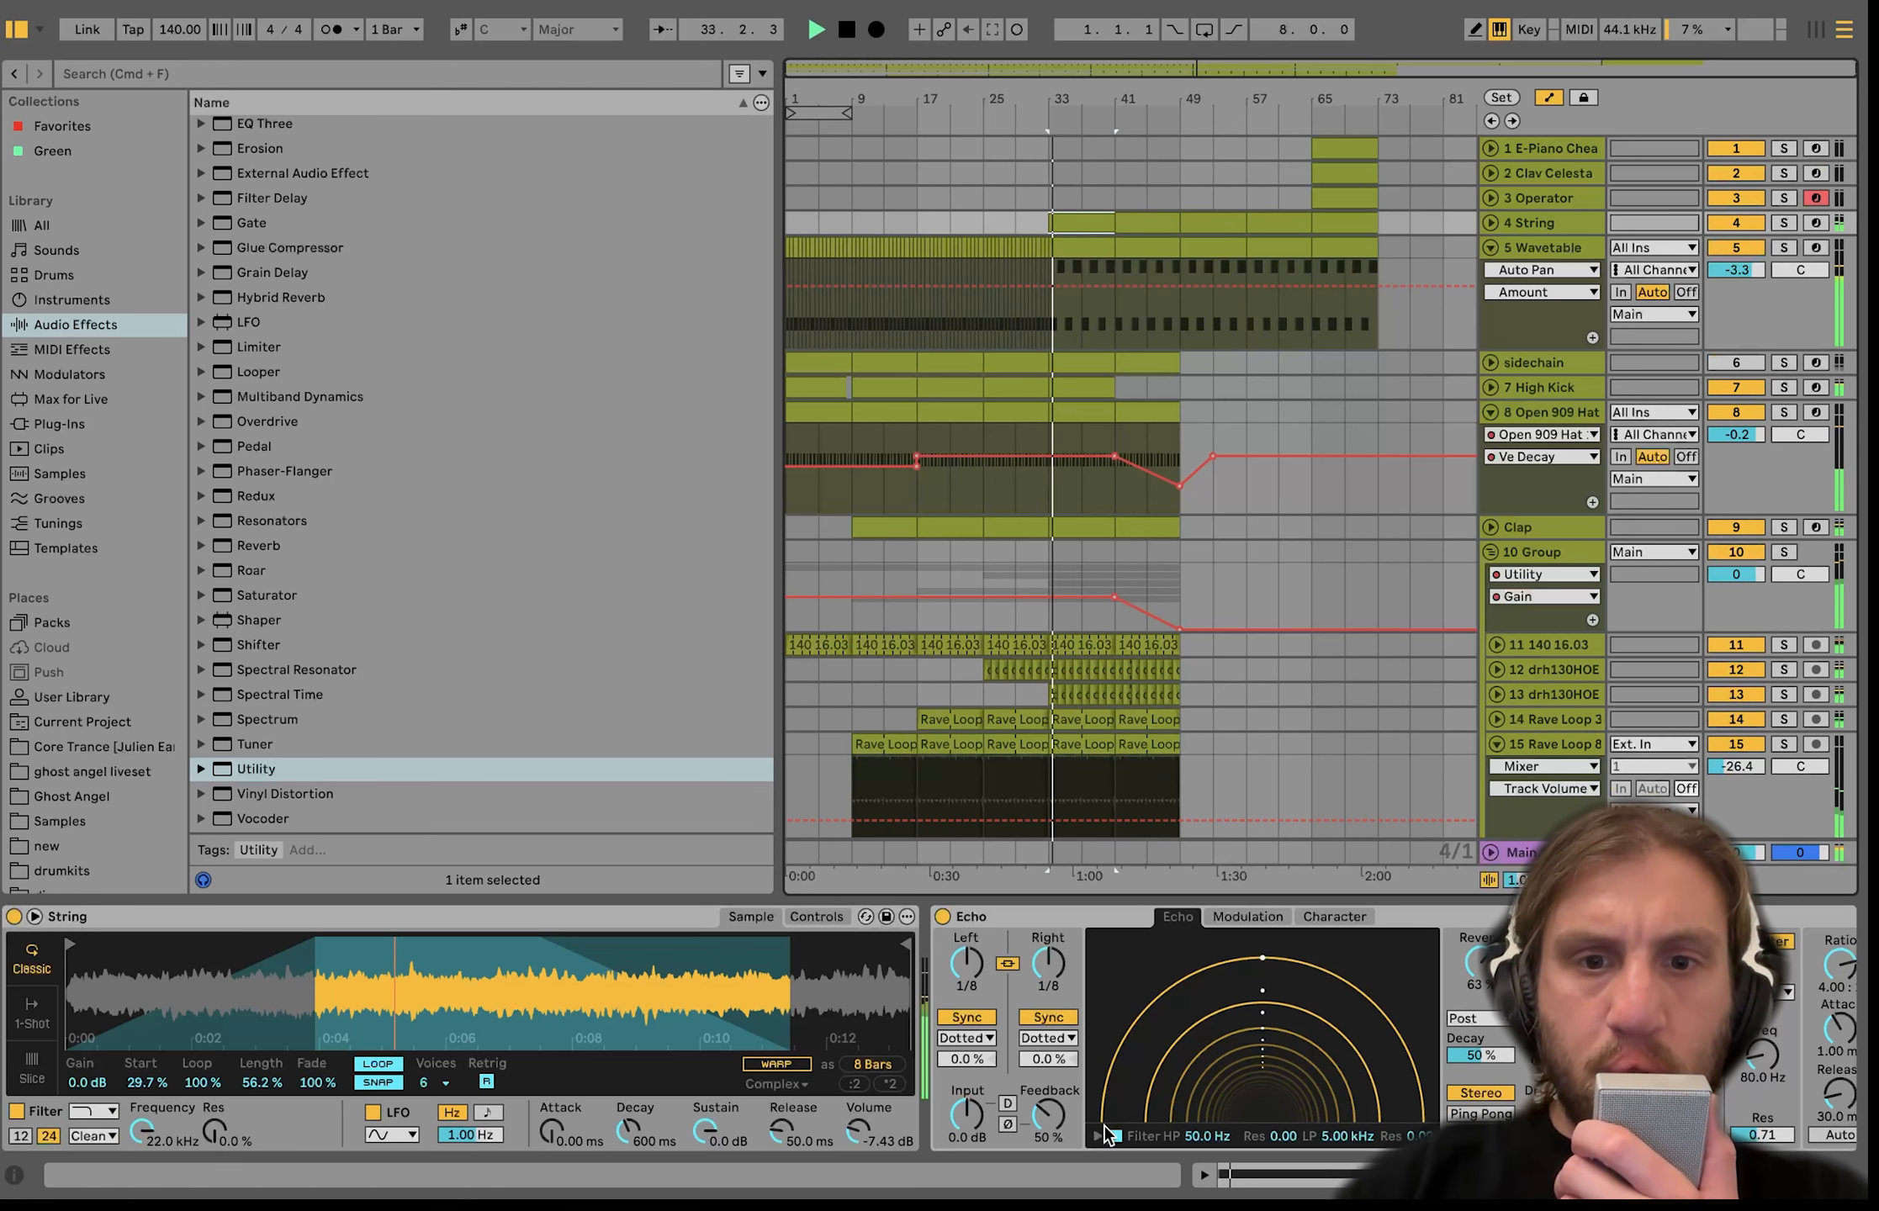
scroll(1103, 1124, "right", 5)
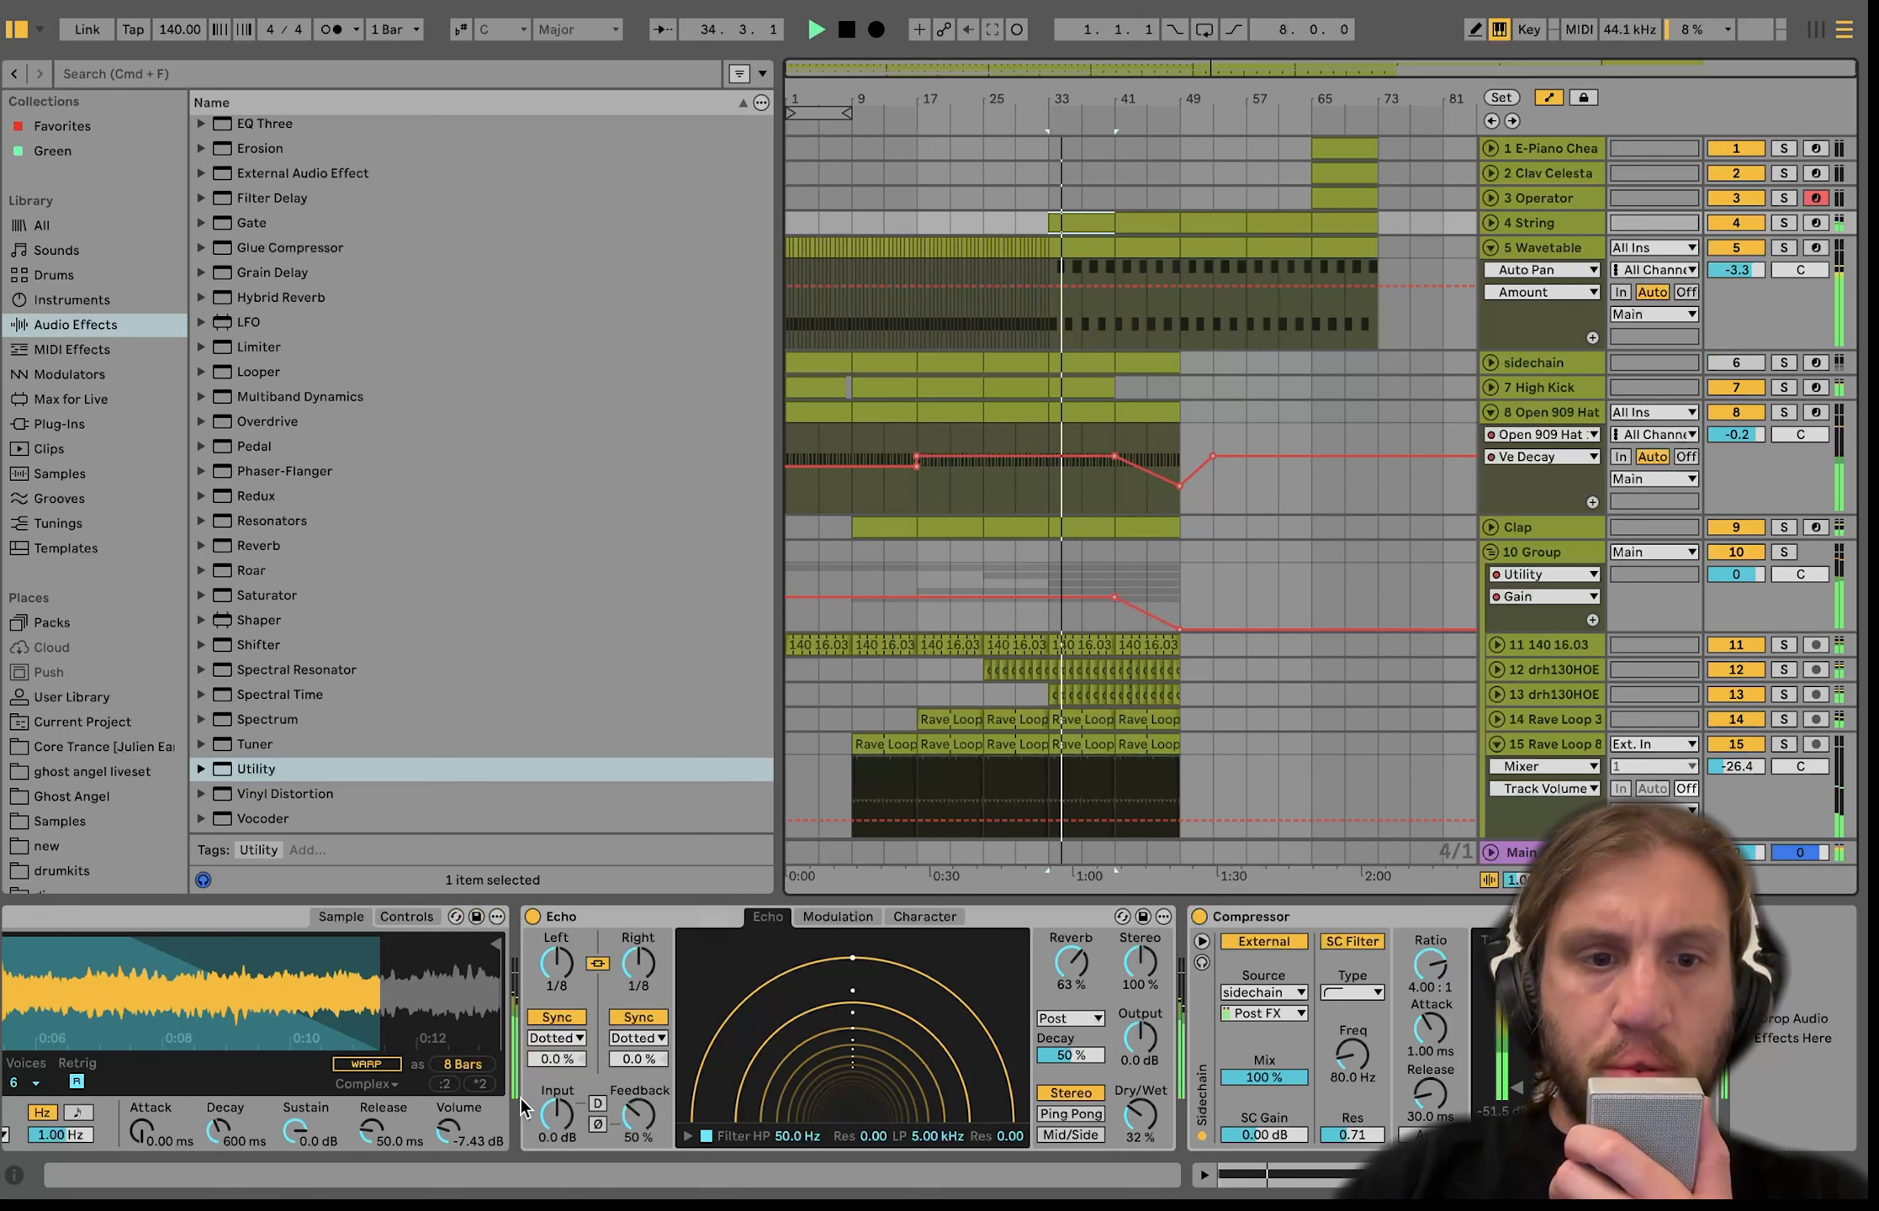
right_click(457, 1133)
left_click(605, 931)
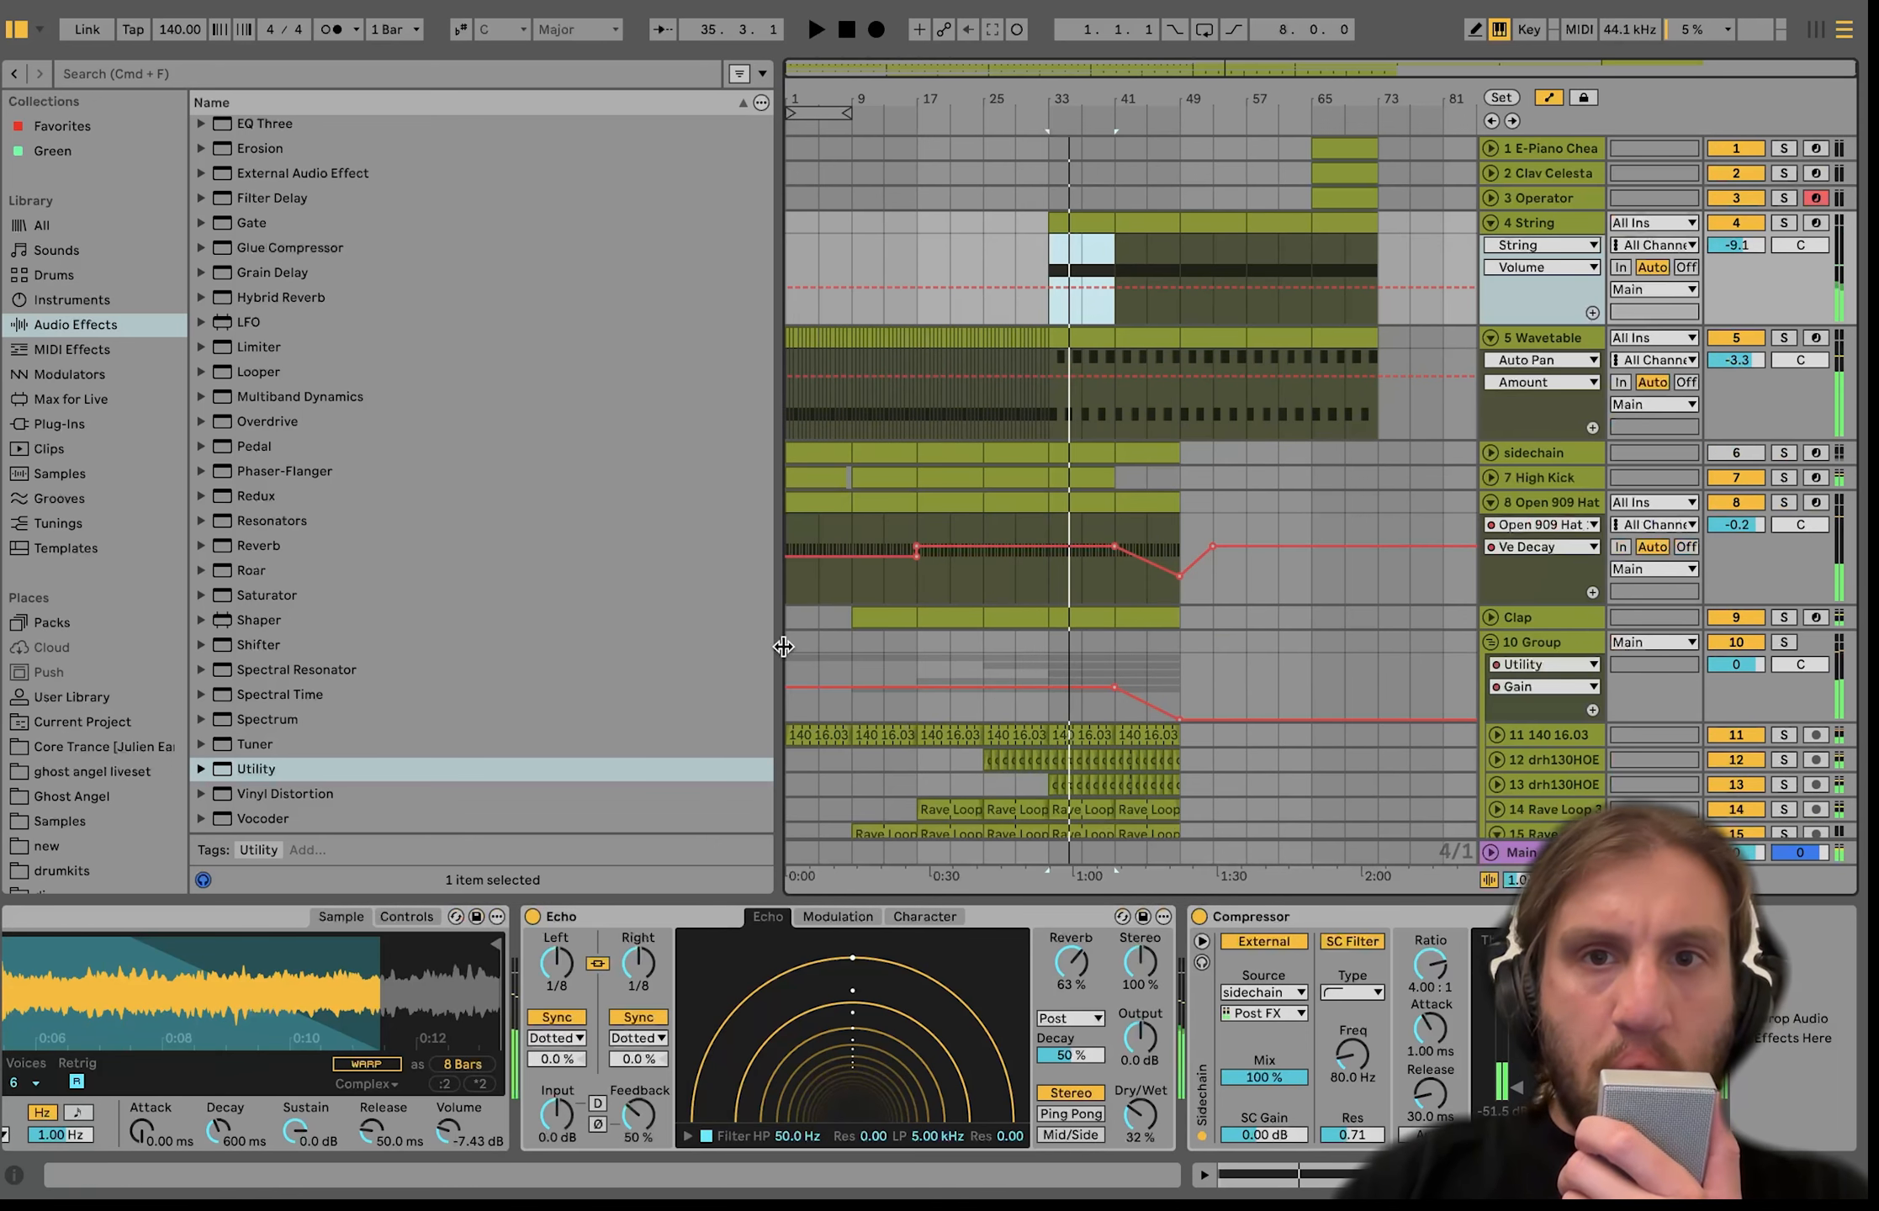
left_click(1176, 286)
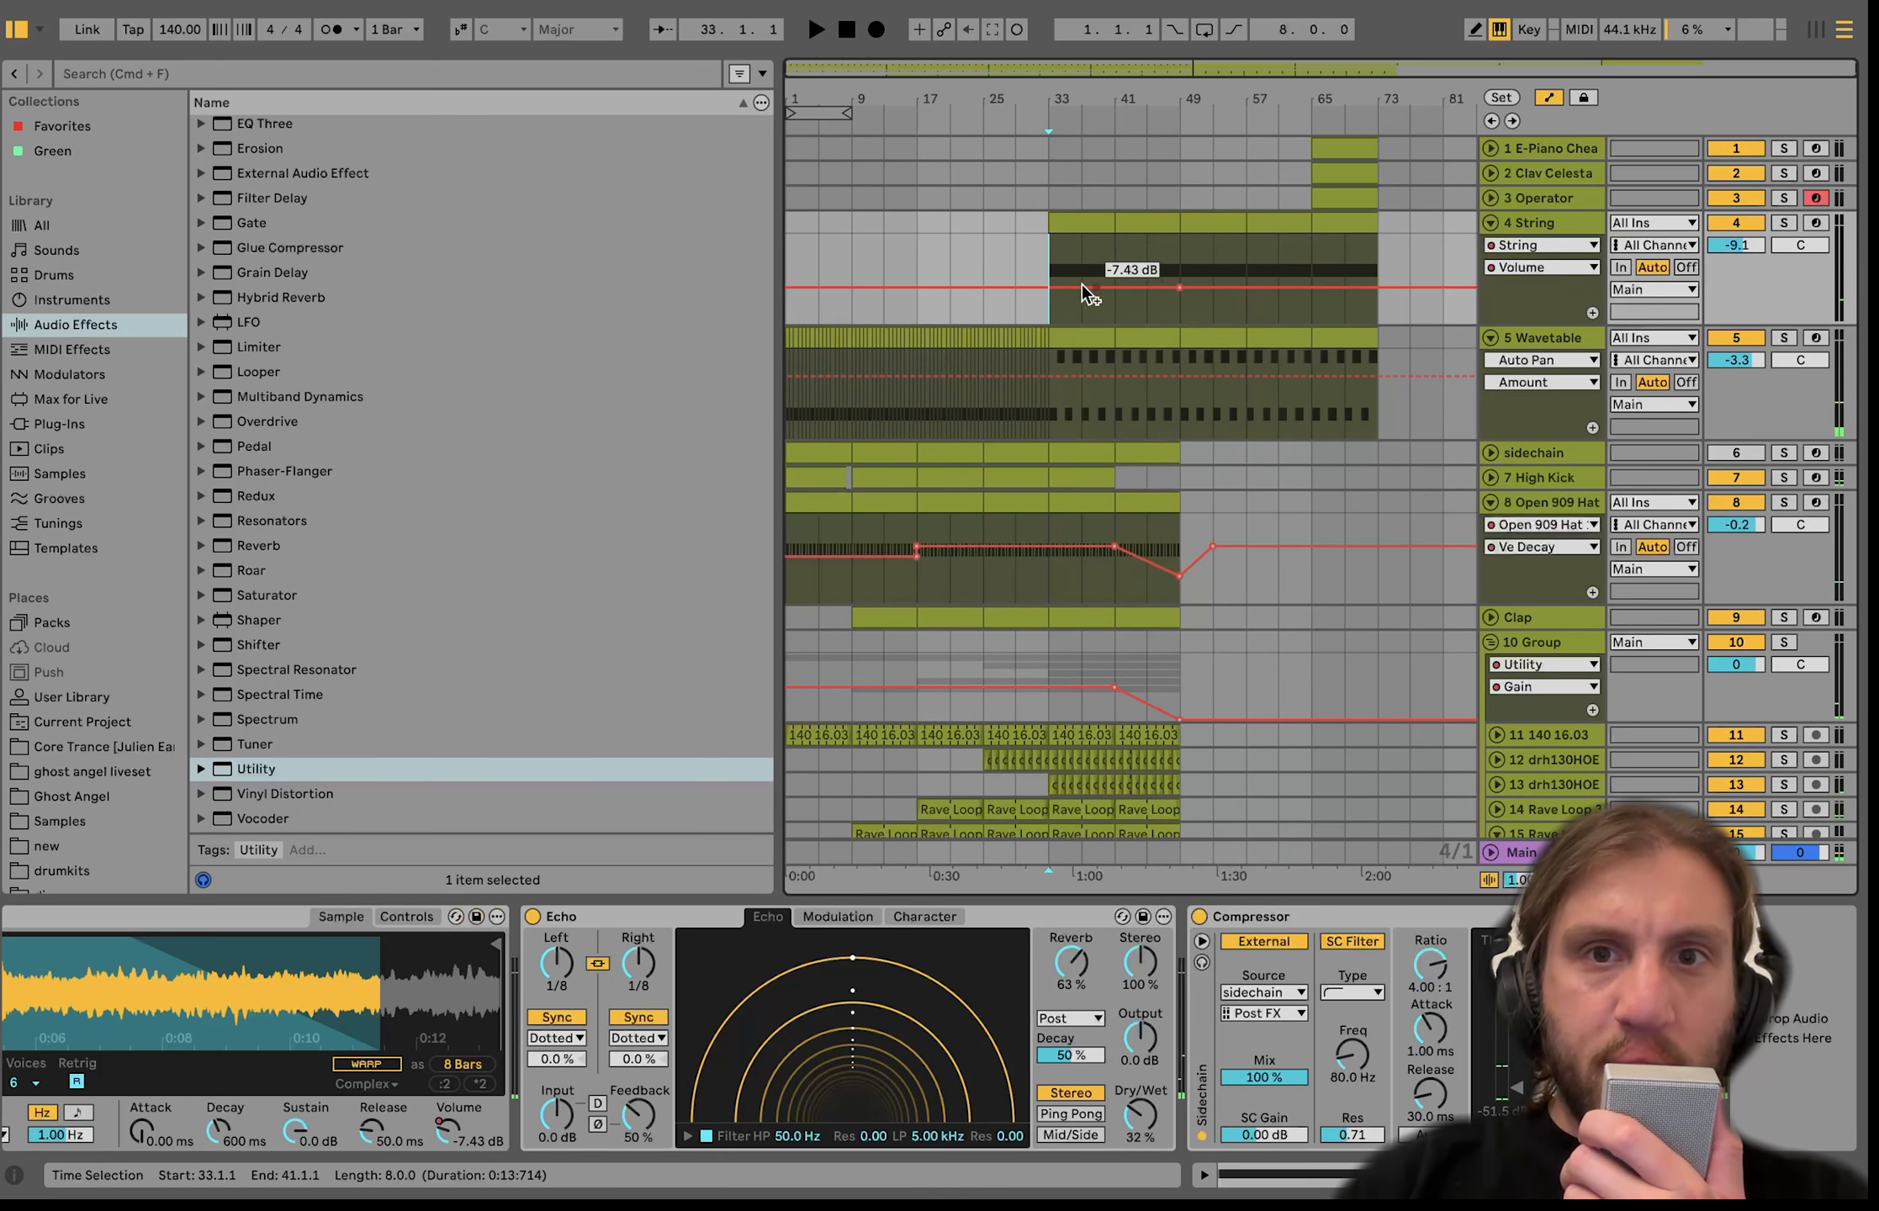
left_click_drag(1048, 287, 1048, 314)
key("space")
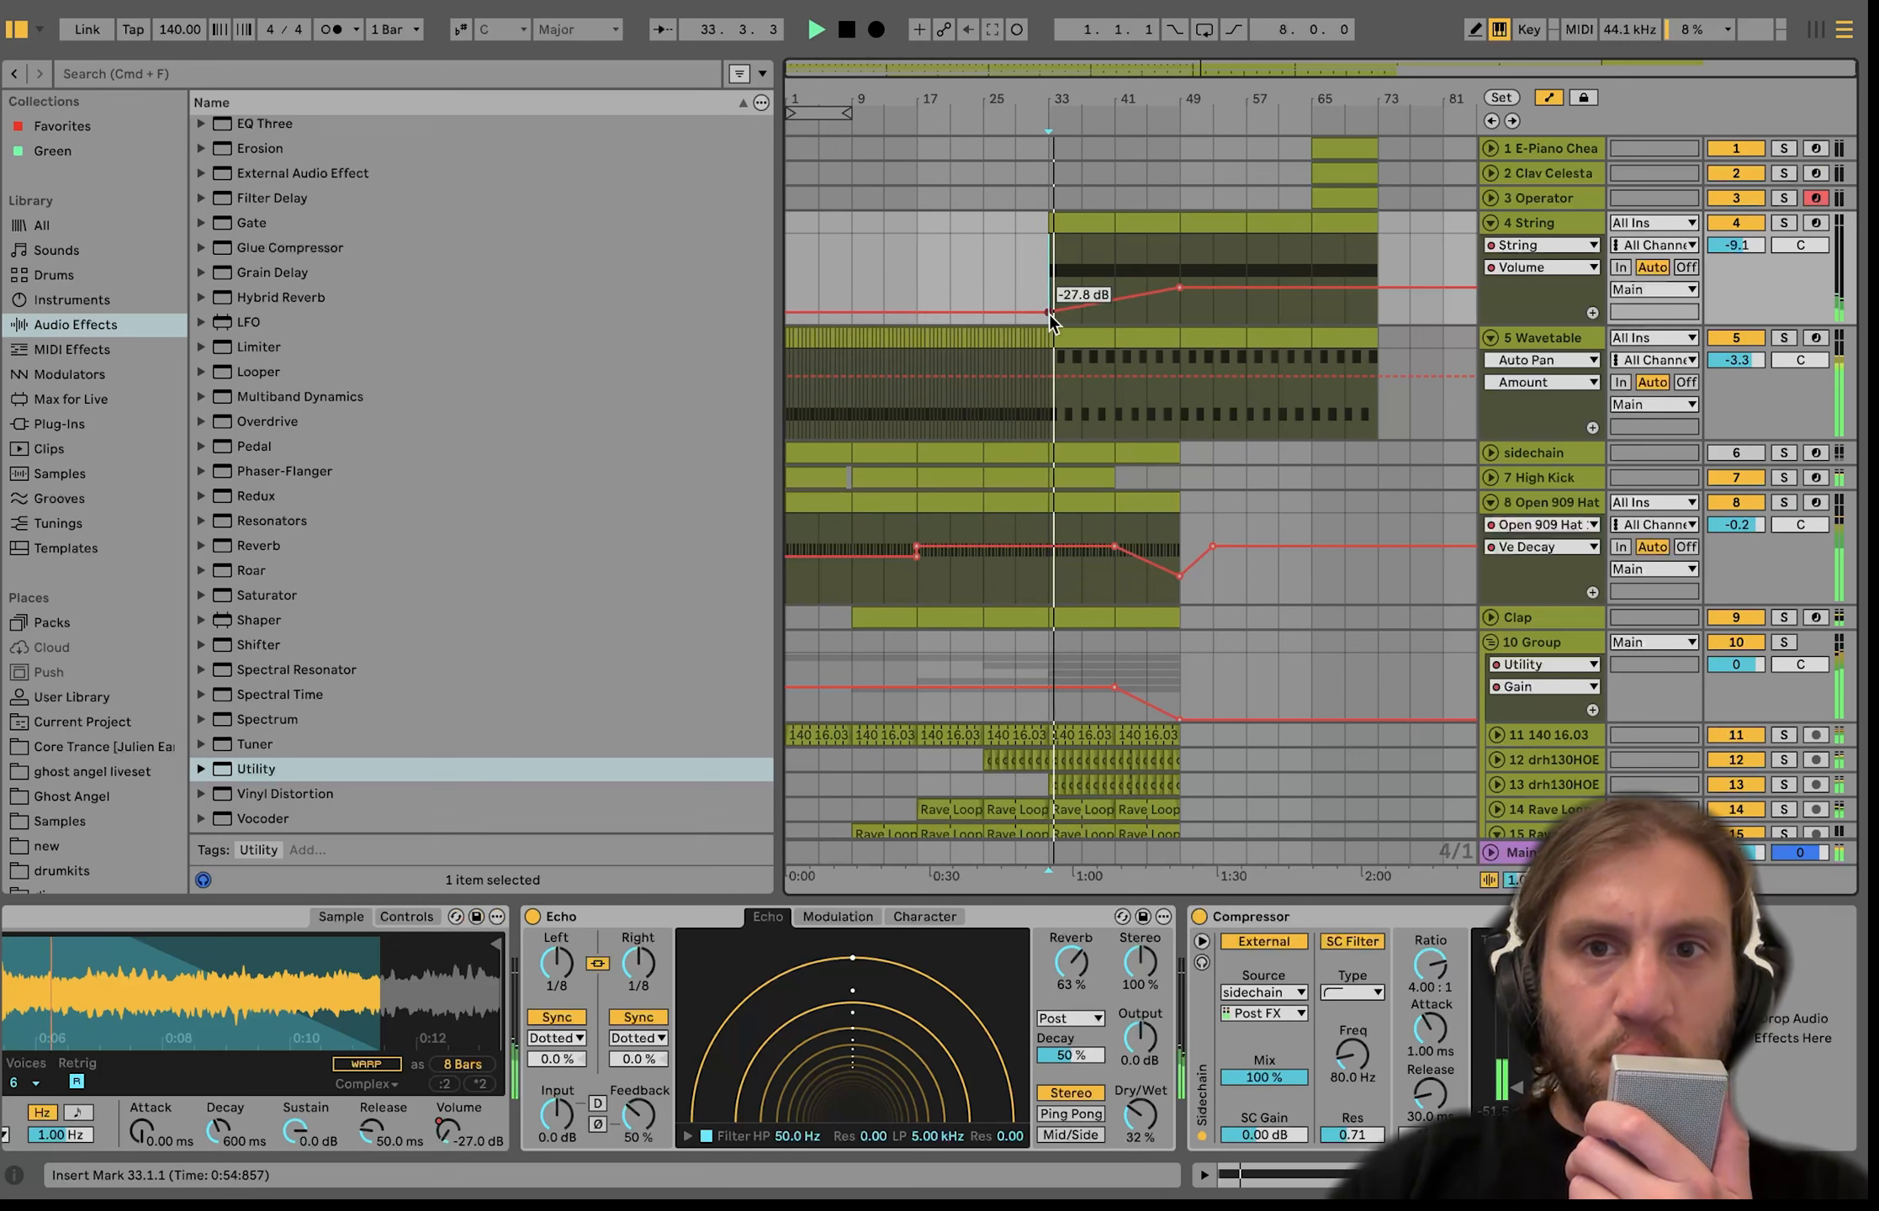
left_click(1183, 256)
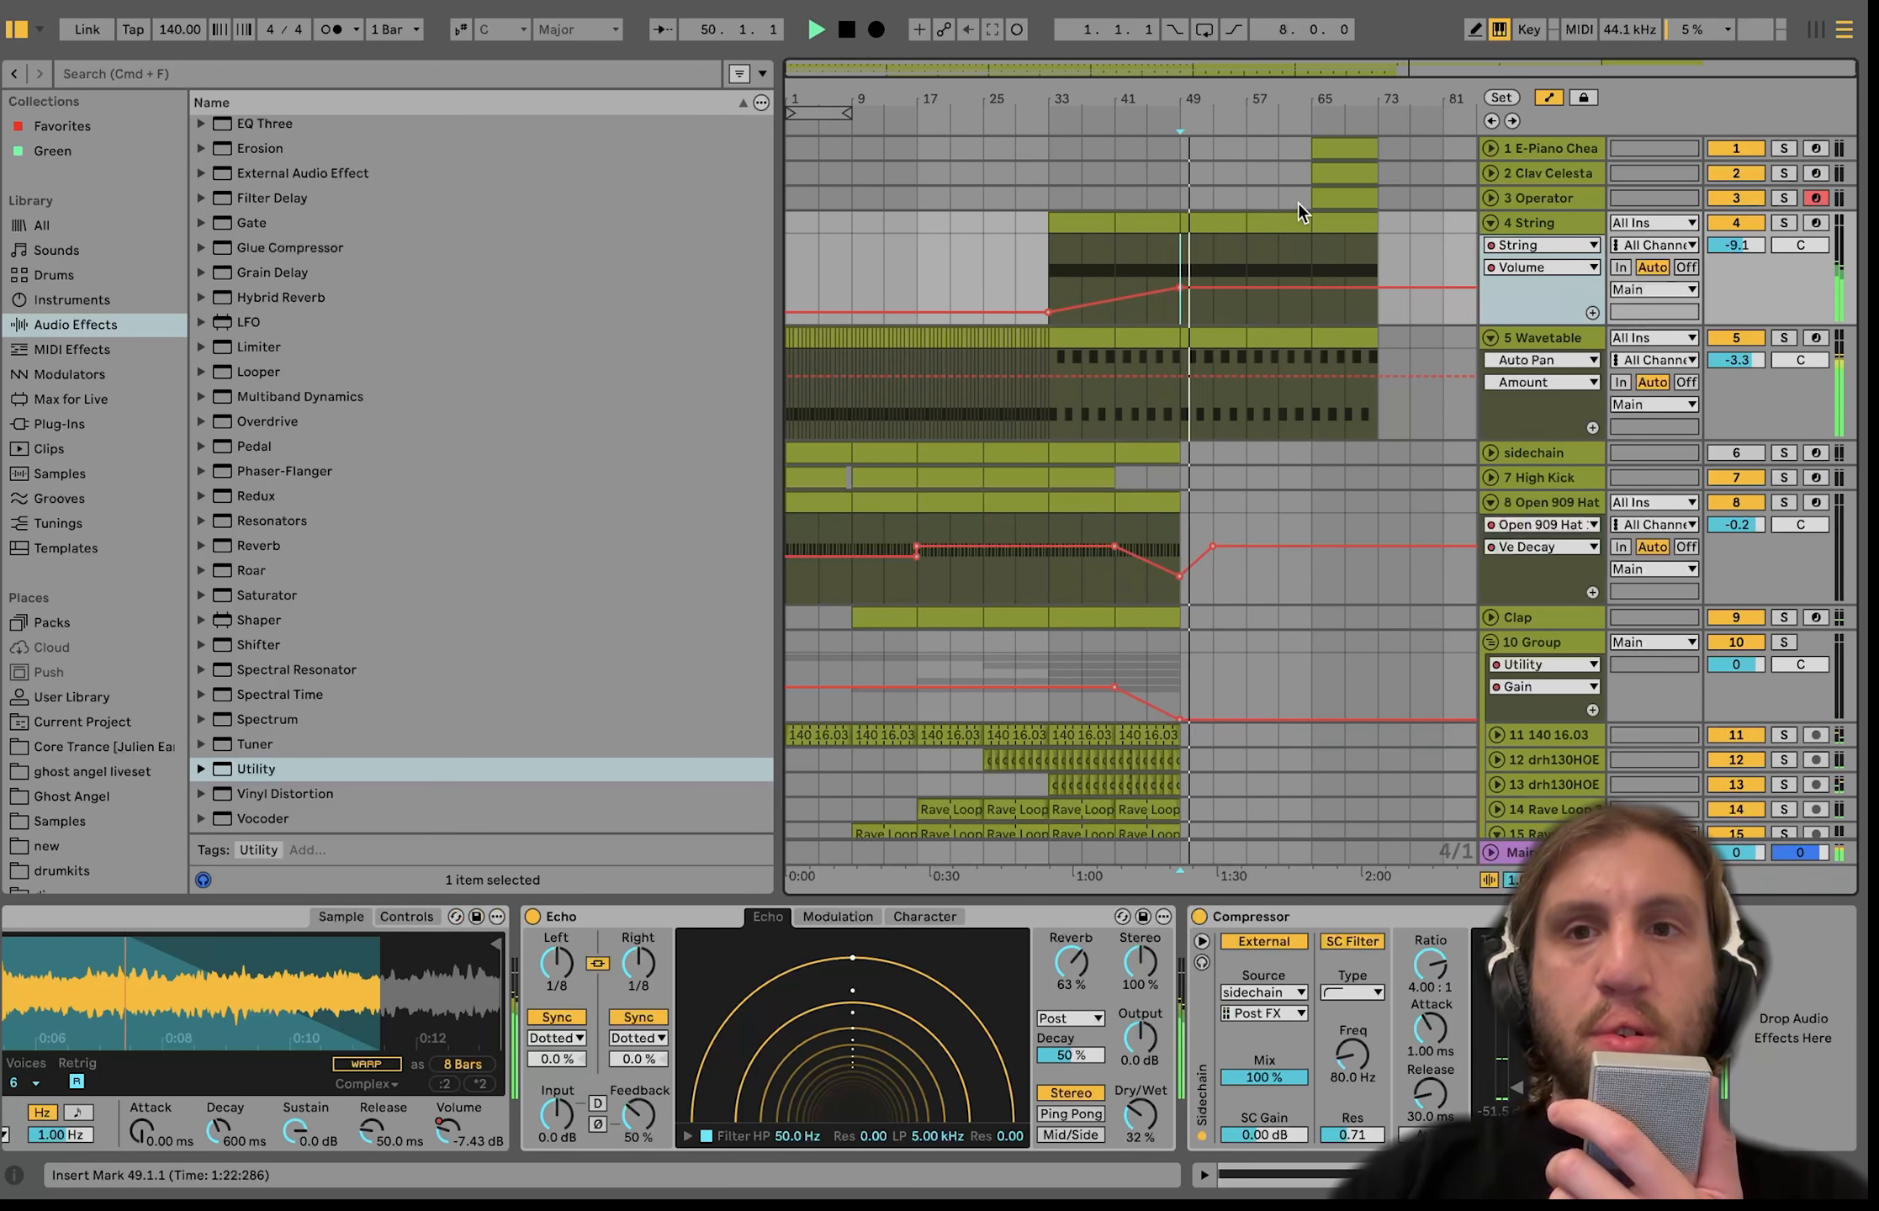
Copy the E-Piano, Clav and Operator clips from bar 65 to bar 49, repeat them up to bar 65, and play from bar 49.
left_click_drag(1305, 195, 1357, 142)
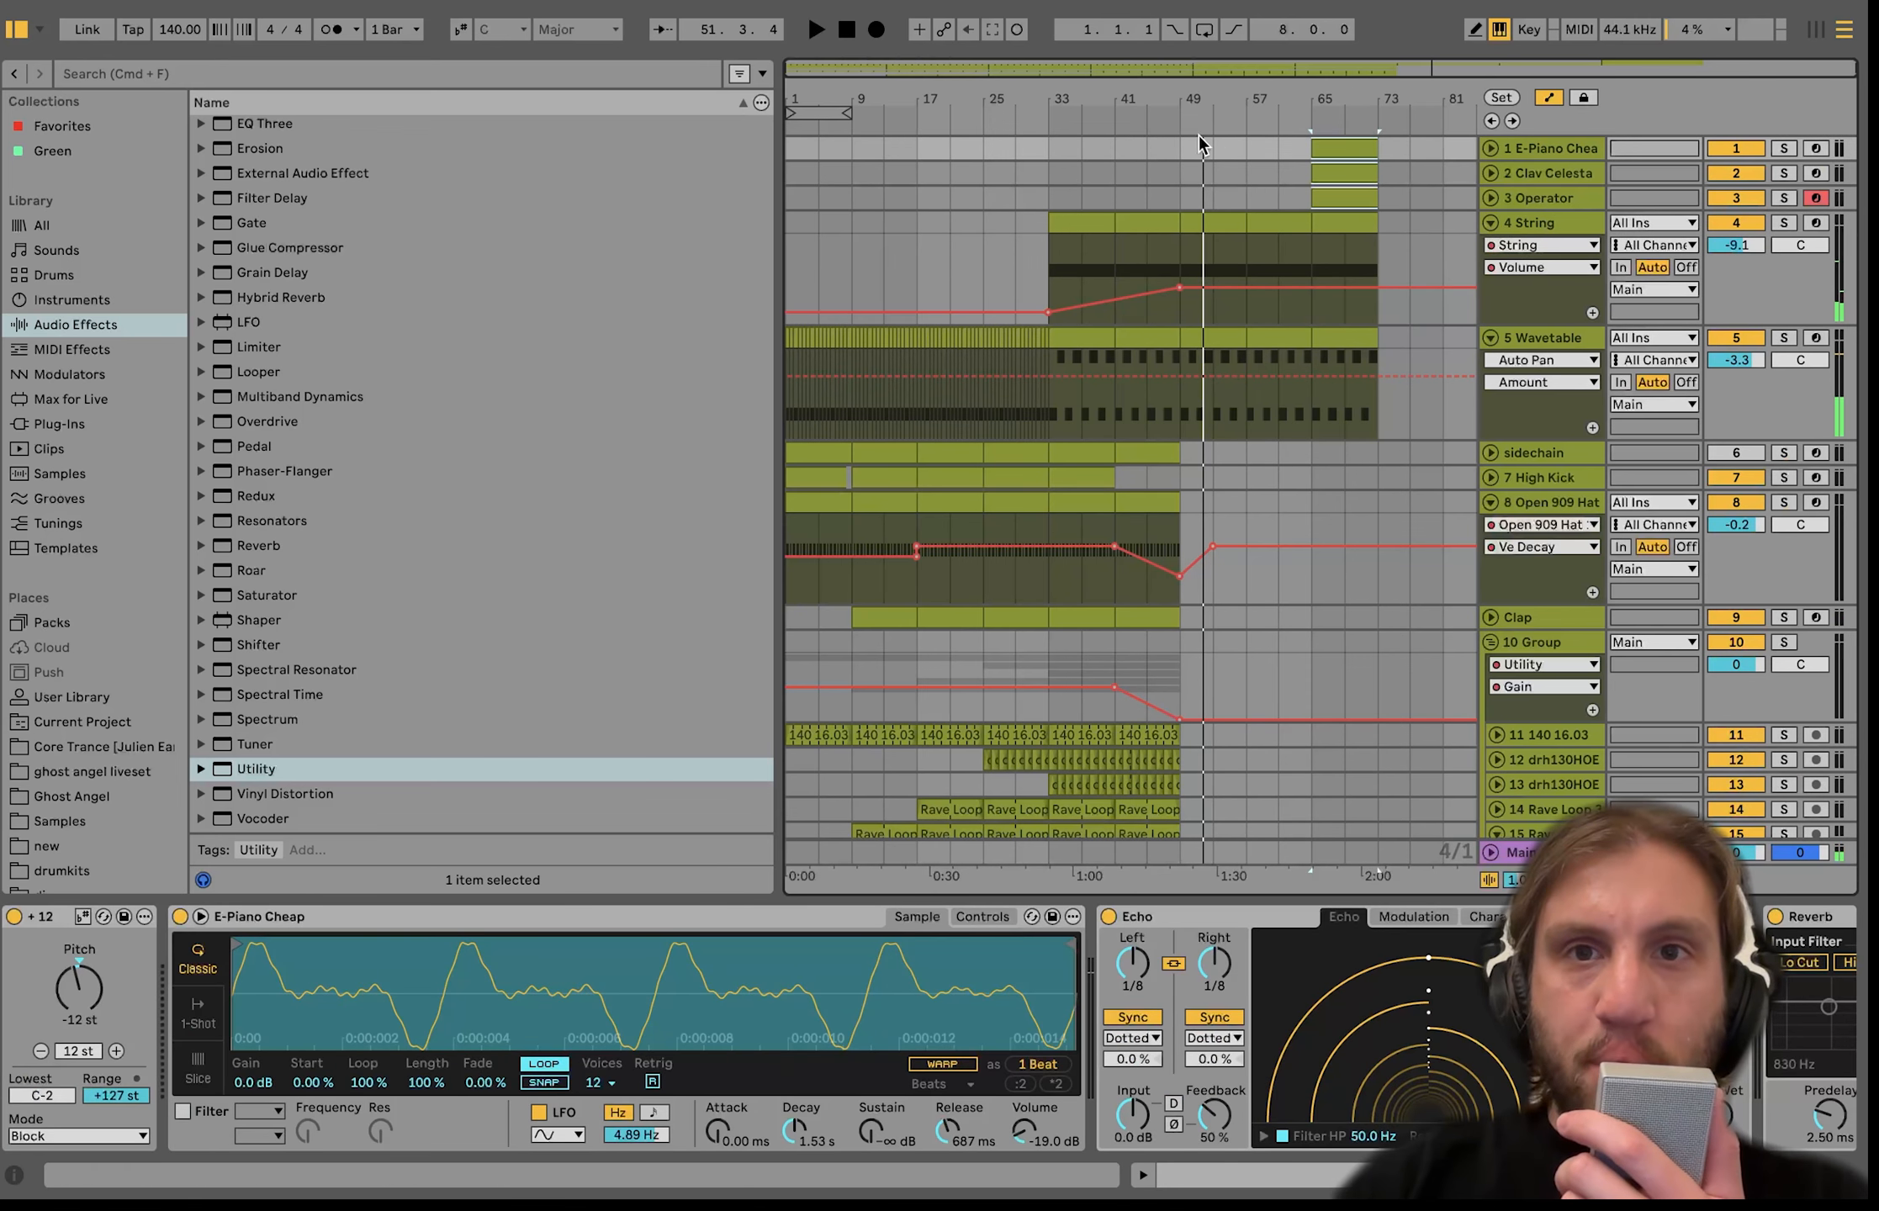
left_click(1182, 148)
key("space")
key("super+v")
key("super+v")
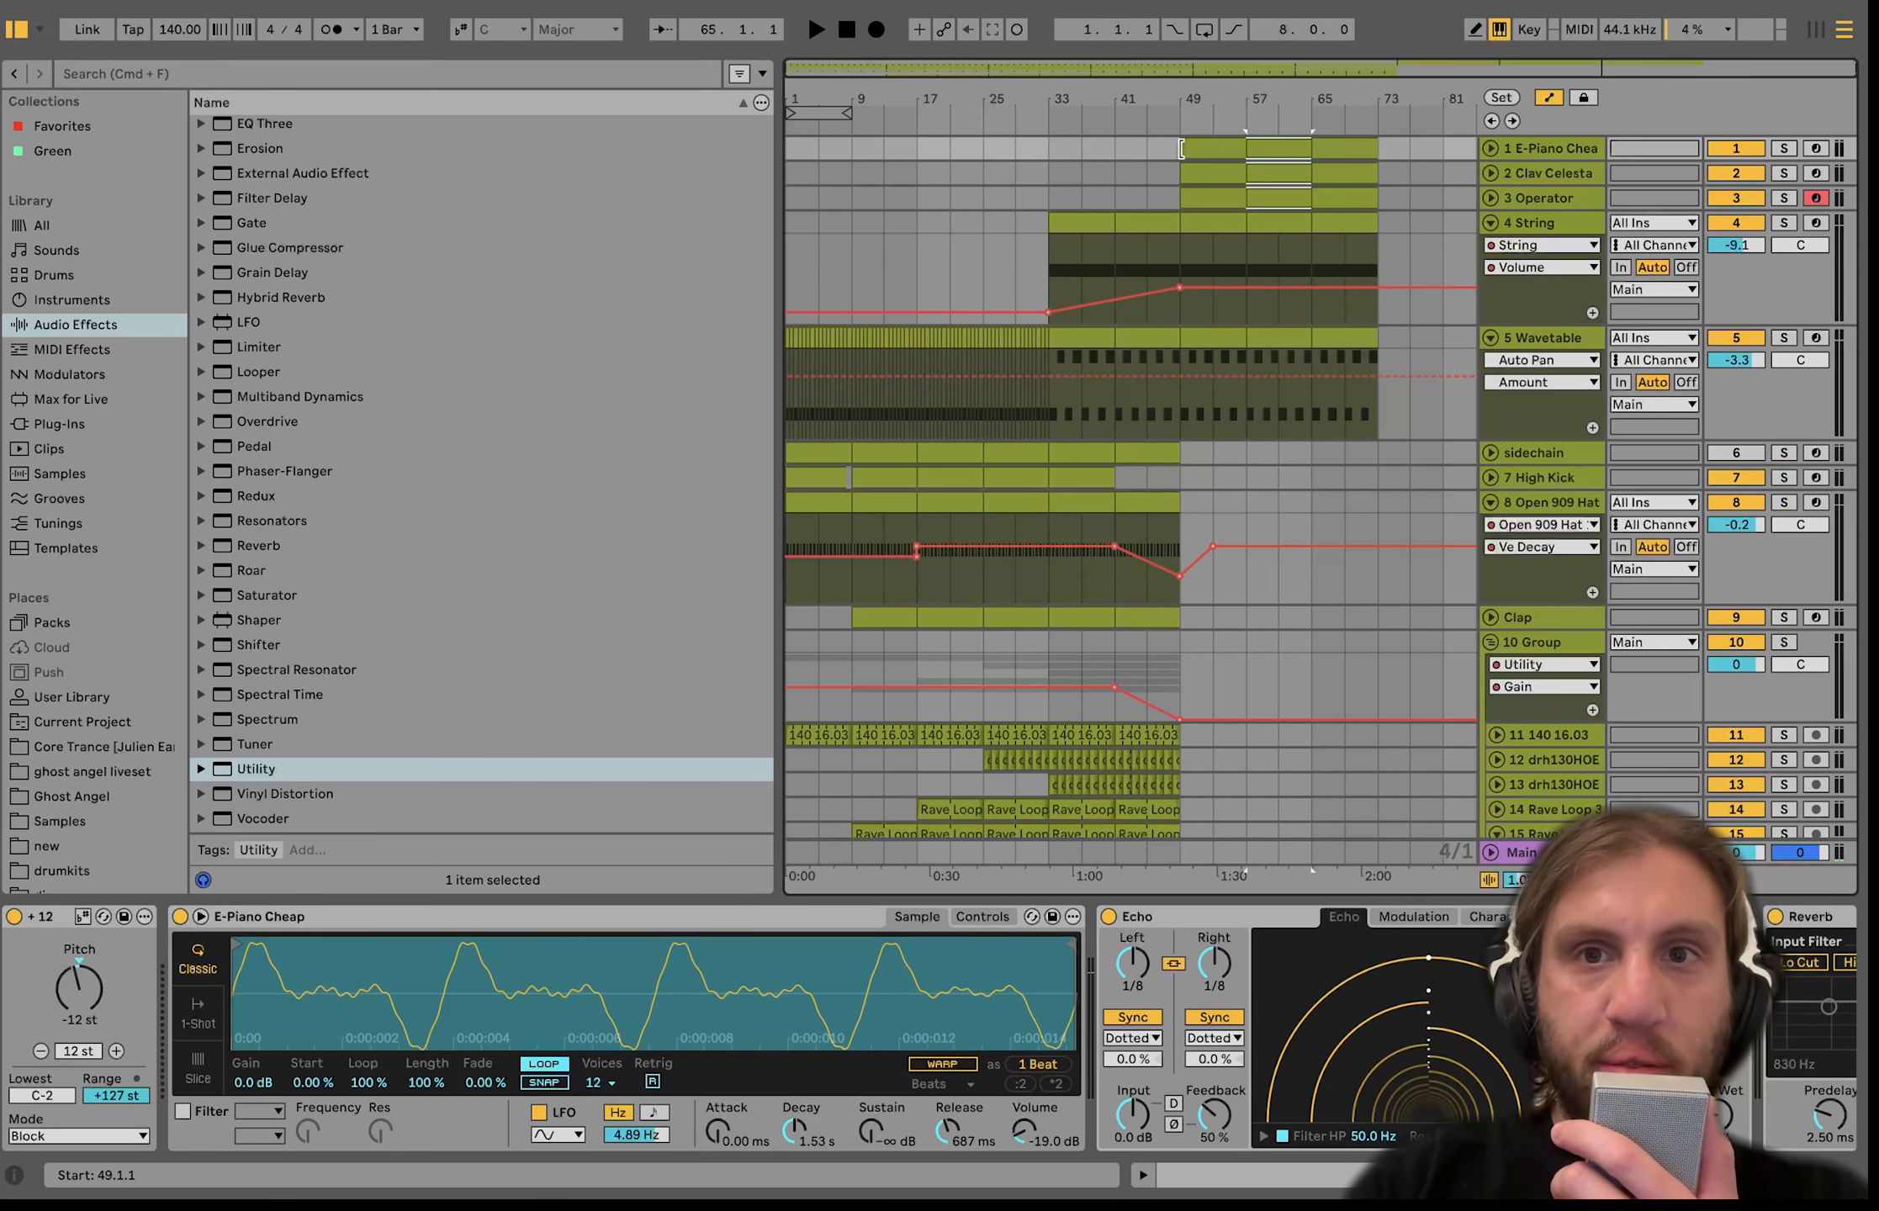
key("space")
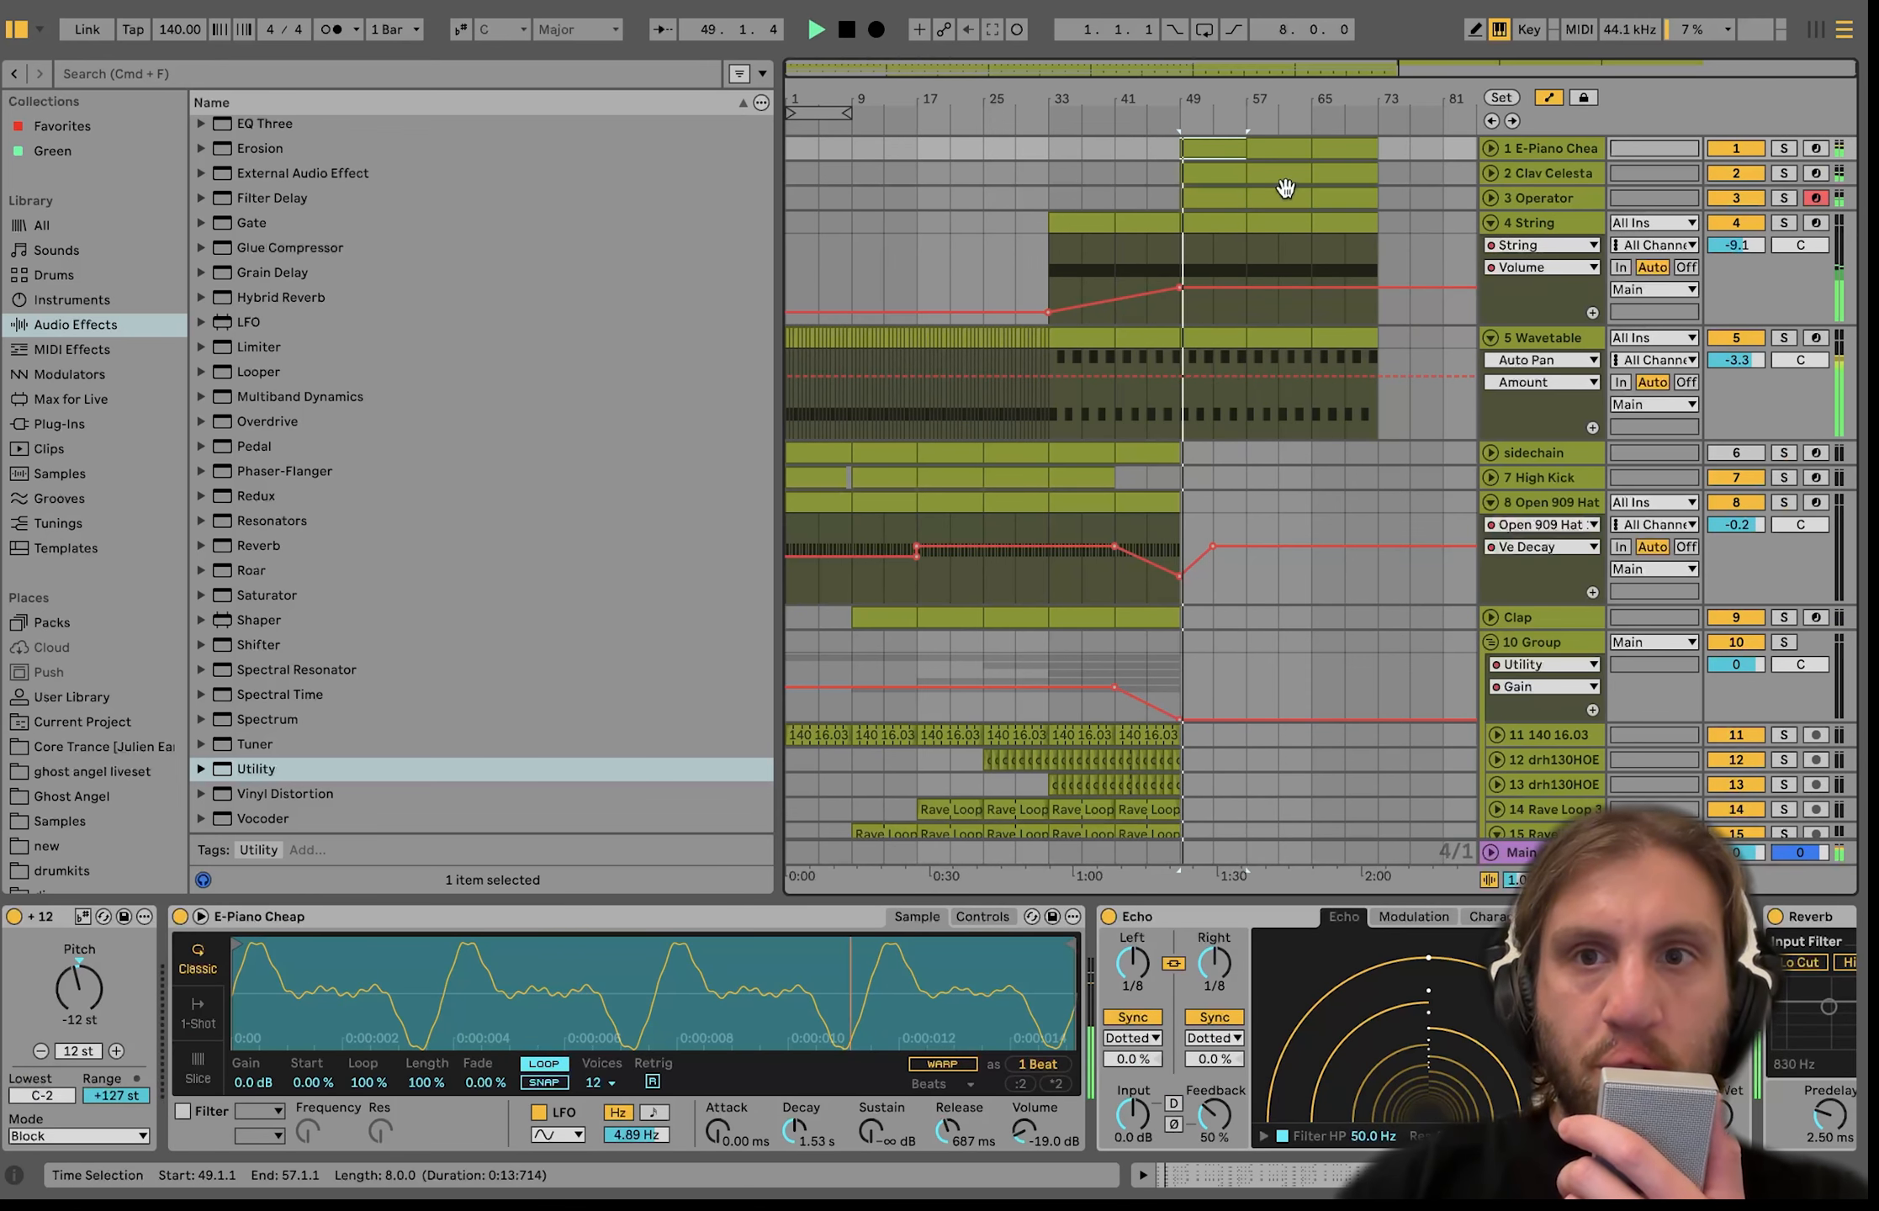
Copy the Operator clip from bar 49 to bar 17, repeat it up to bar 49, and play from bar 17.
left_click(1217, 175)
left_click(1220, 198)
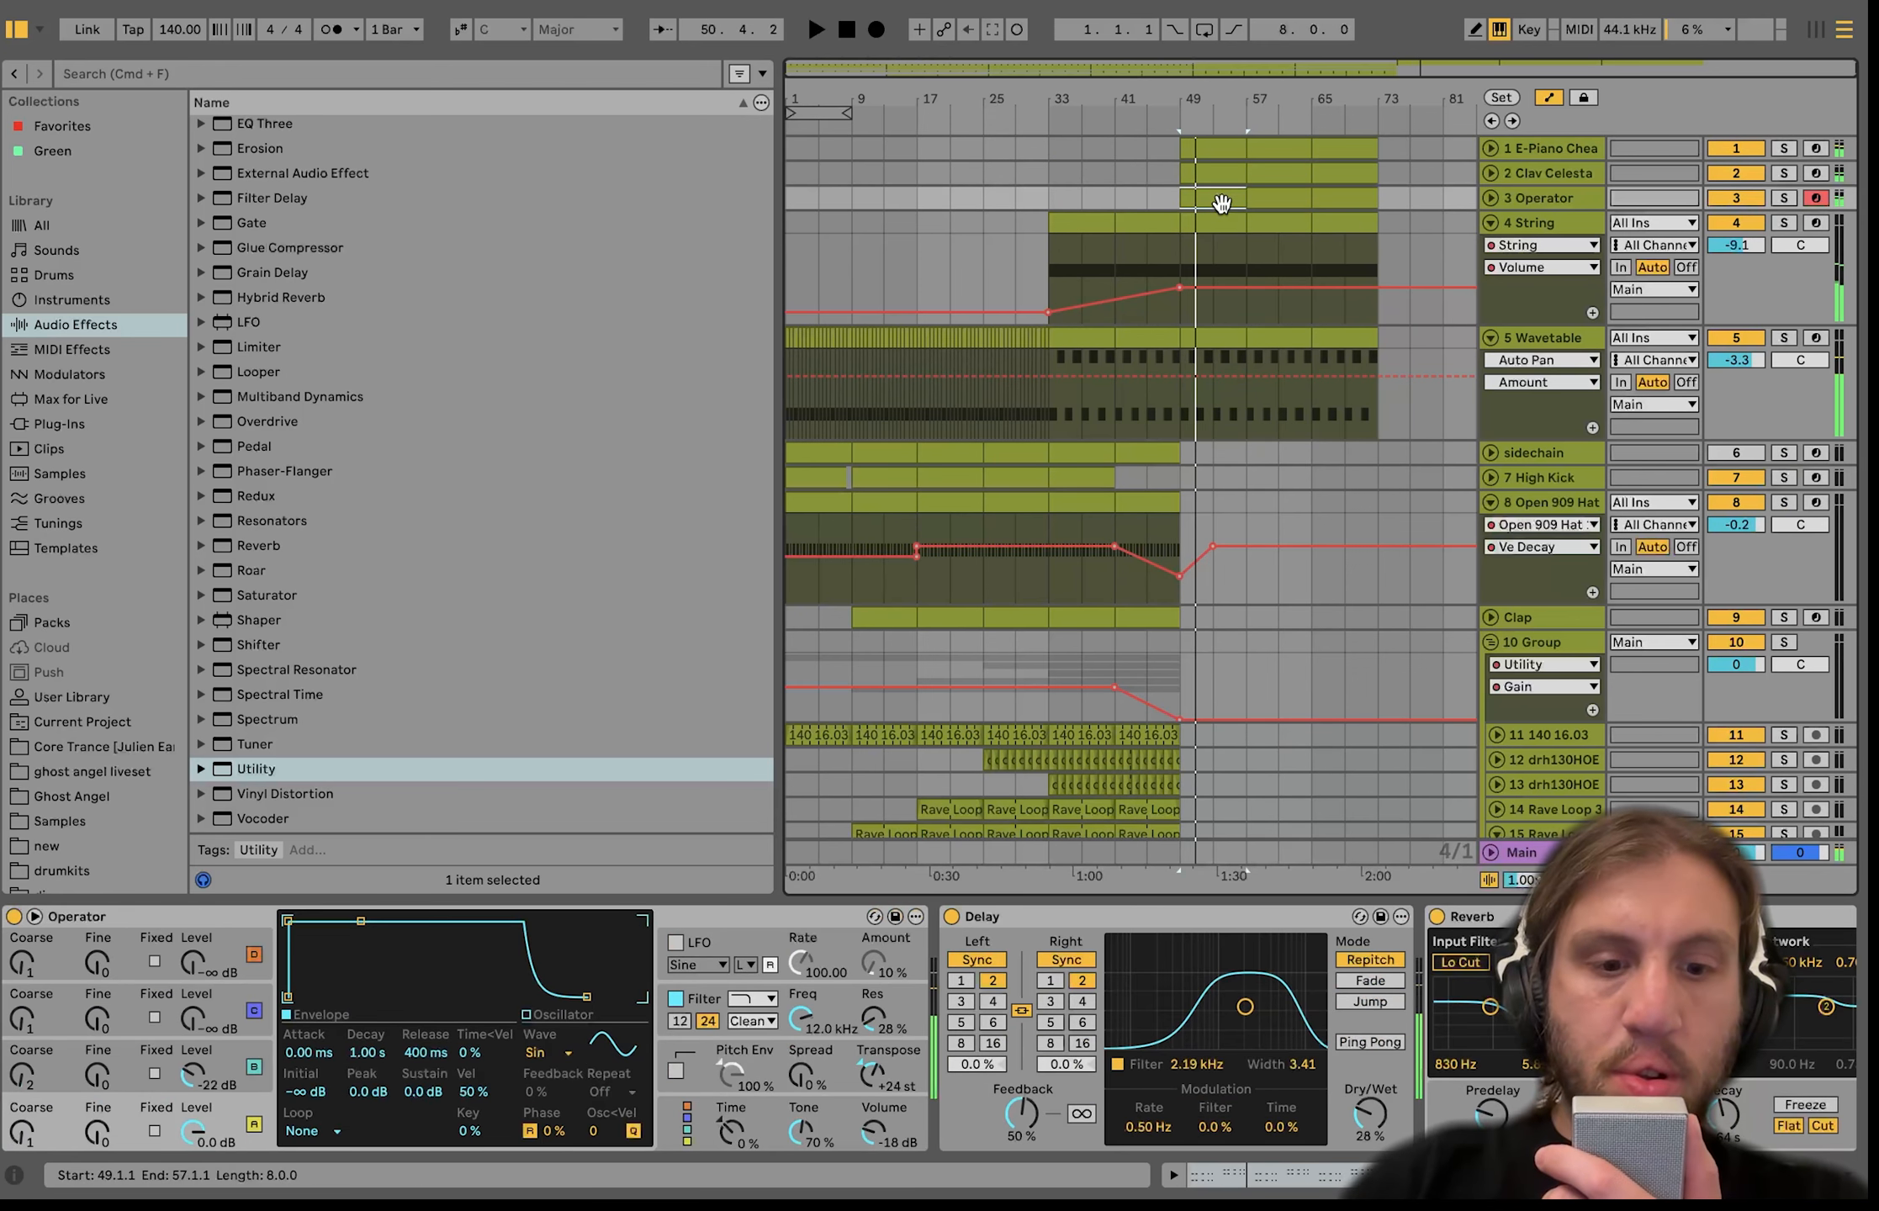
left_click(923, 197)
key("space")
key("ctrl+d")
key("ctrl+d")
key("ctrl+d")
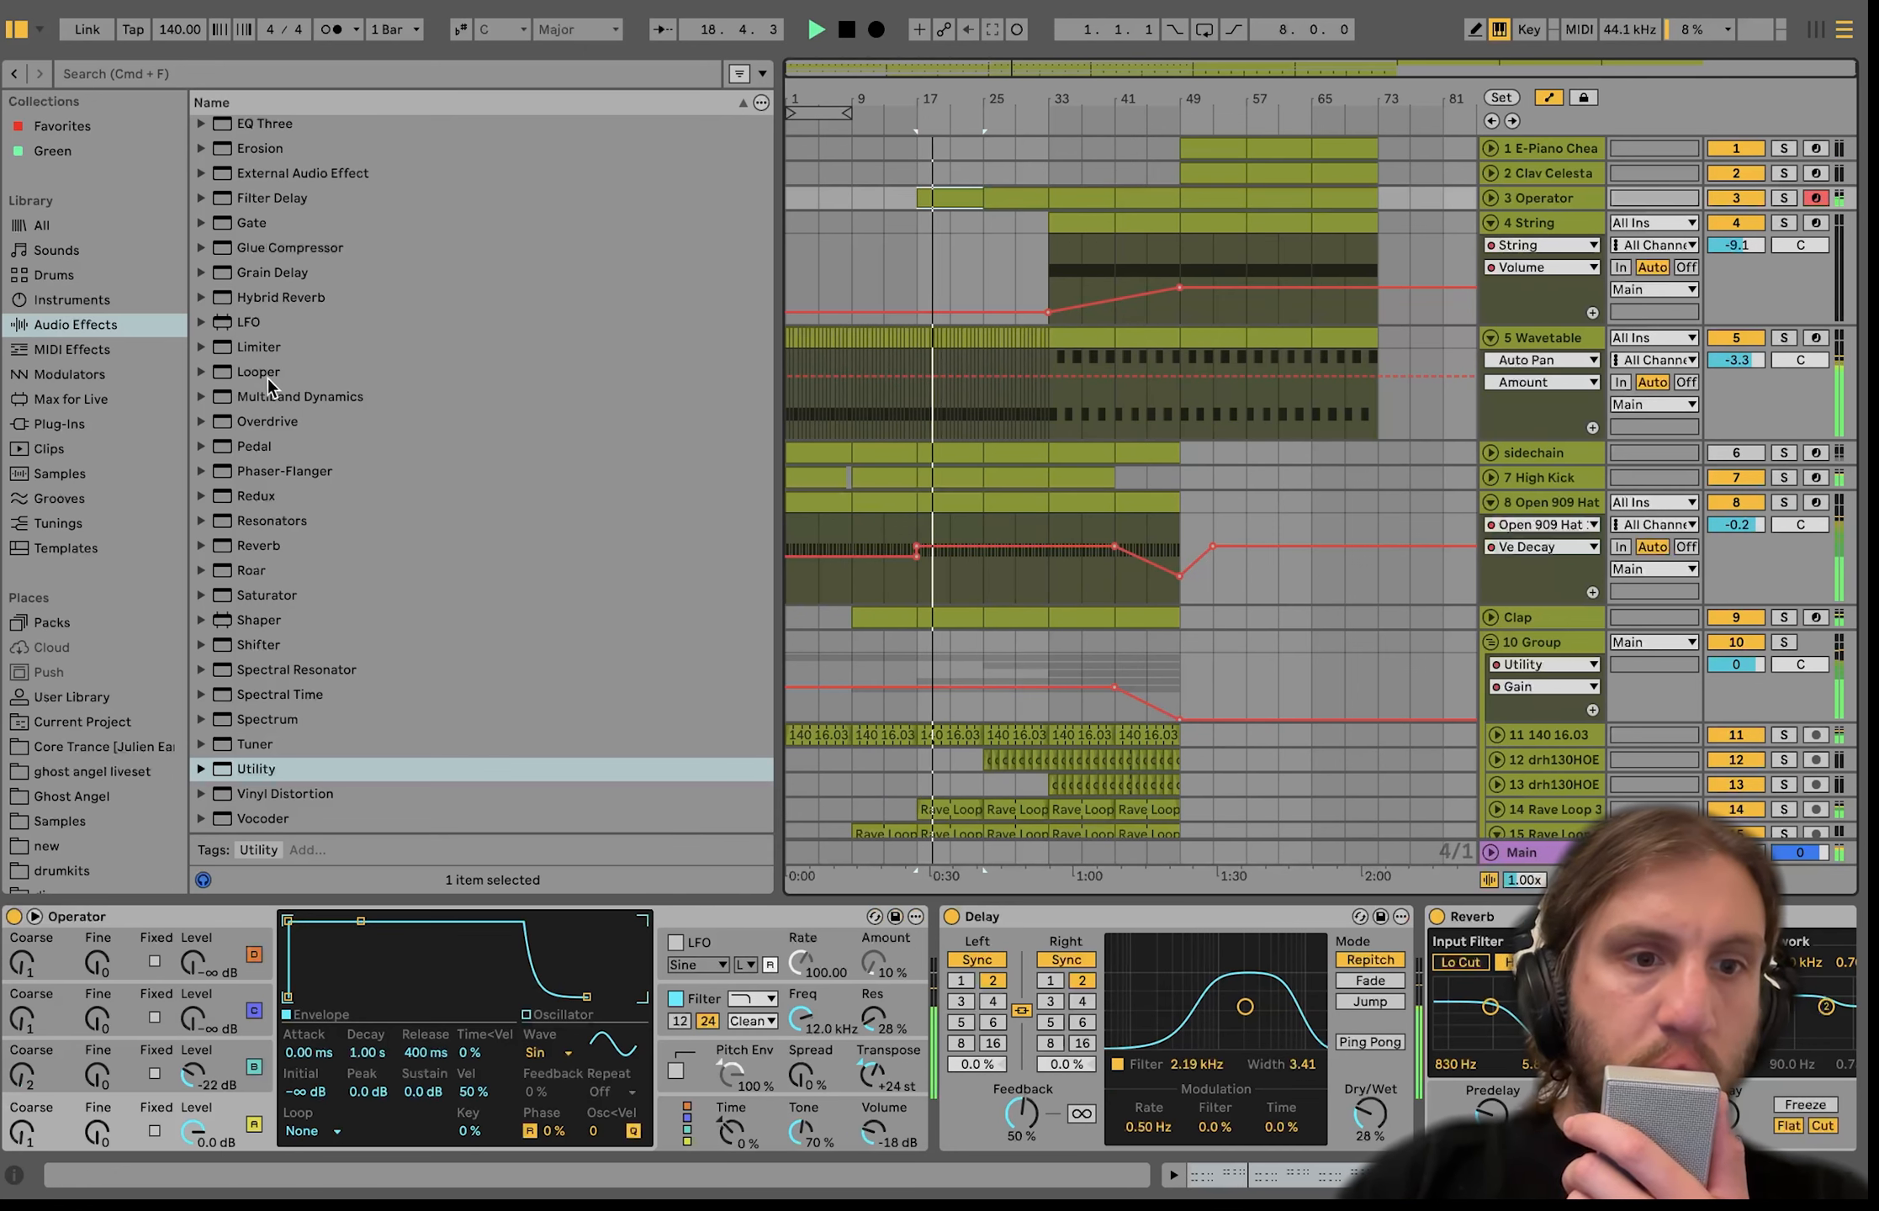
Add a Utility to the Operator track and automate its gain to rise gradually from bar 17 to 0 dB at bar 49.
double_click(288, 768)
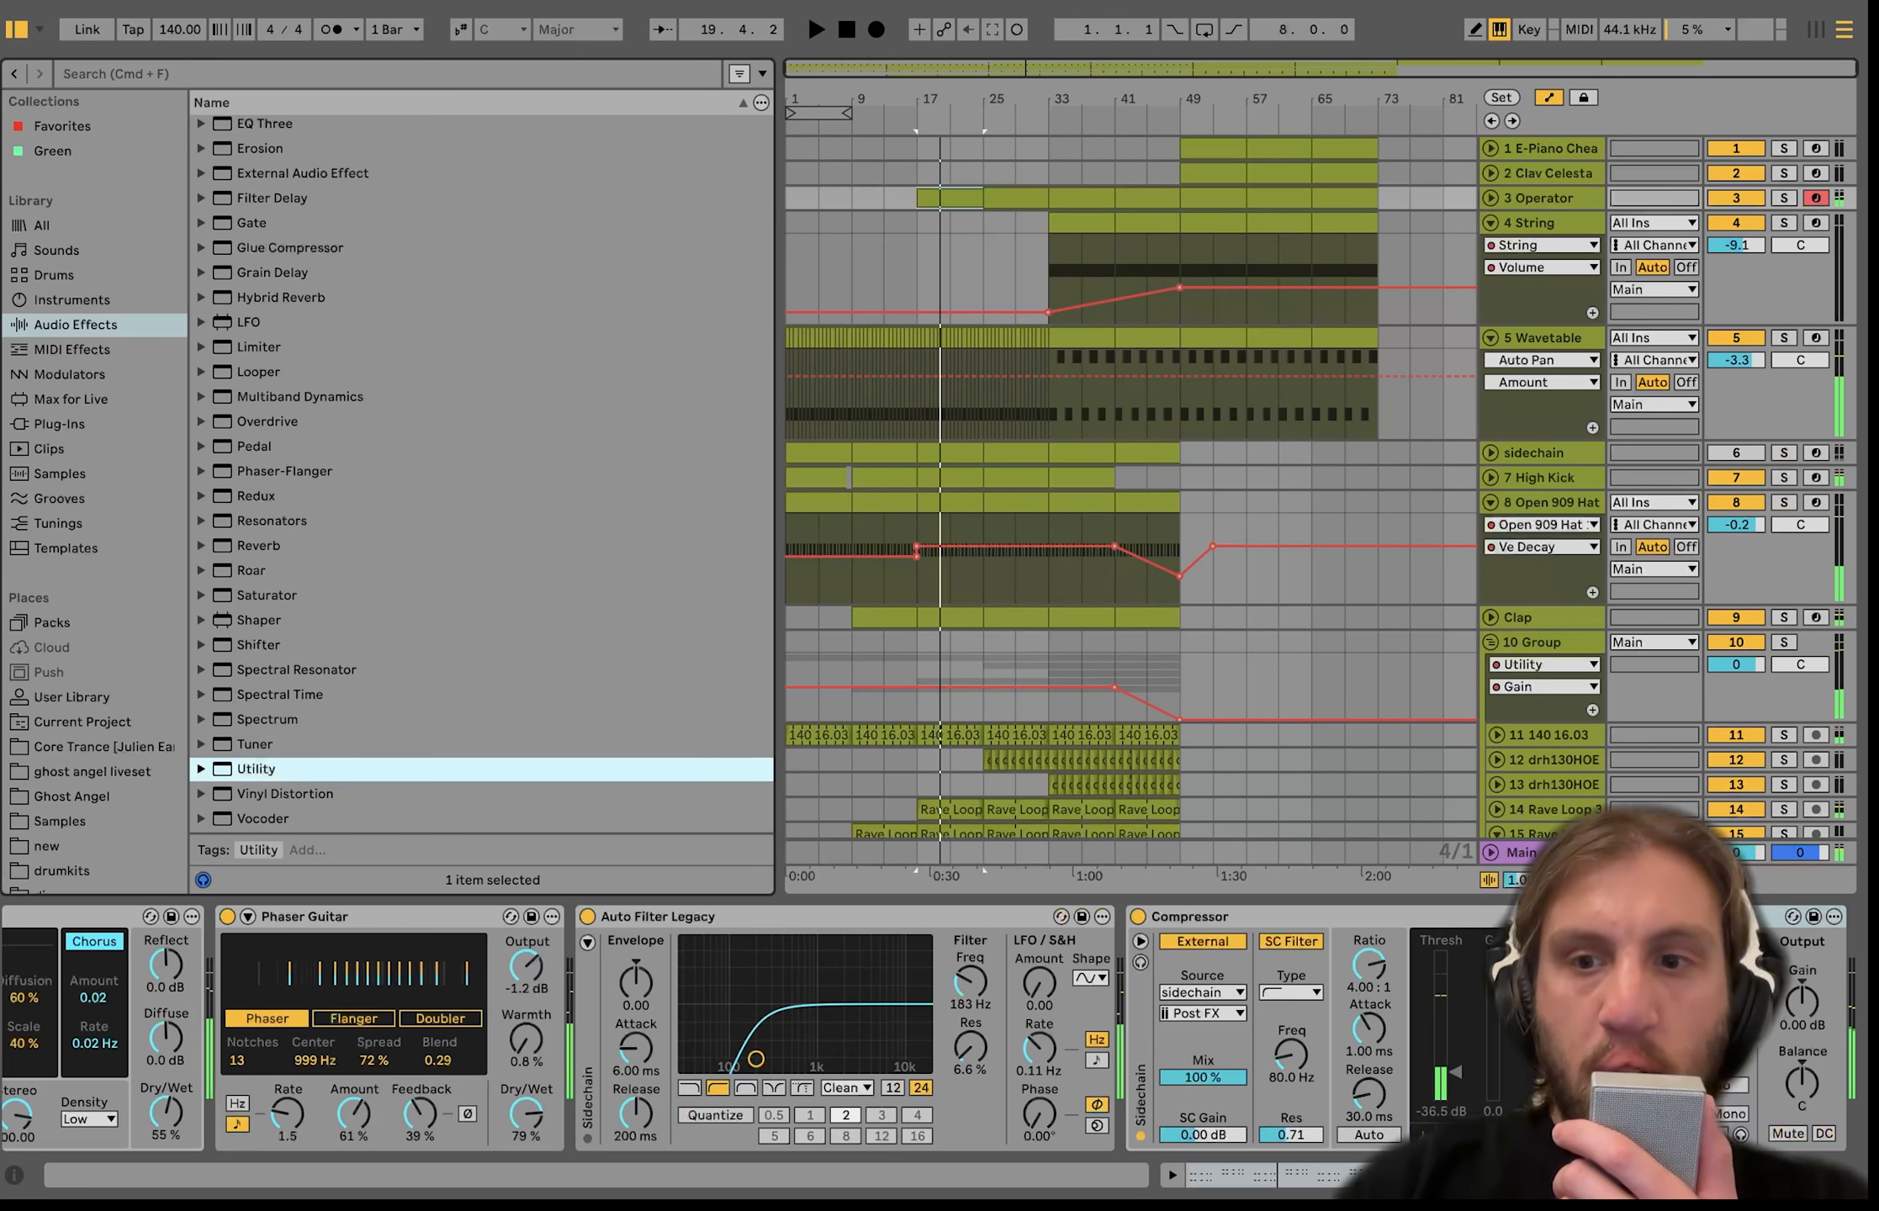
right_click(1787, 1013)
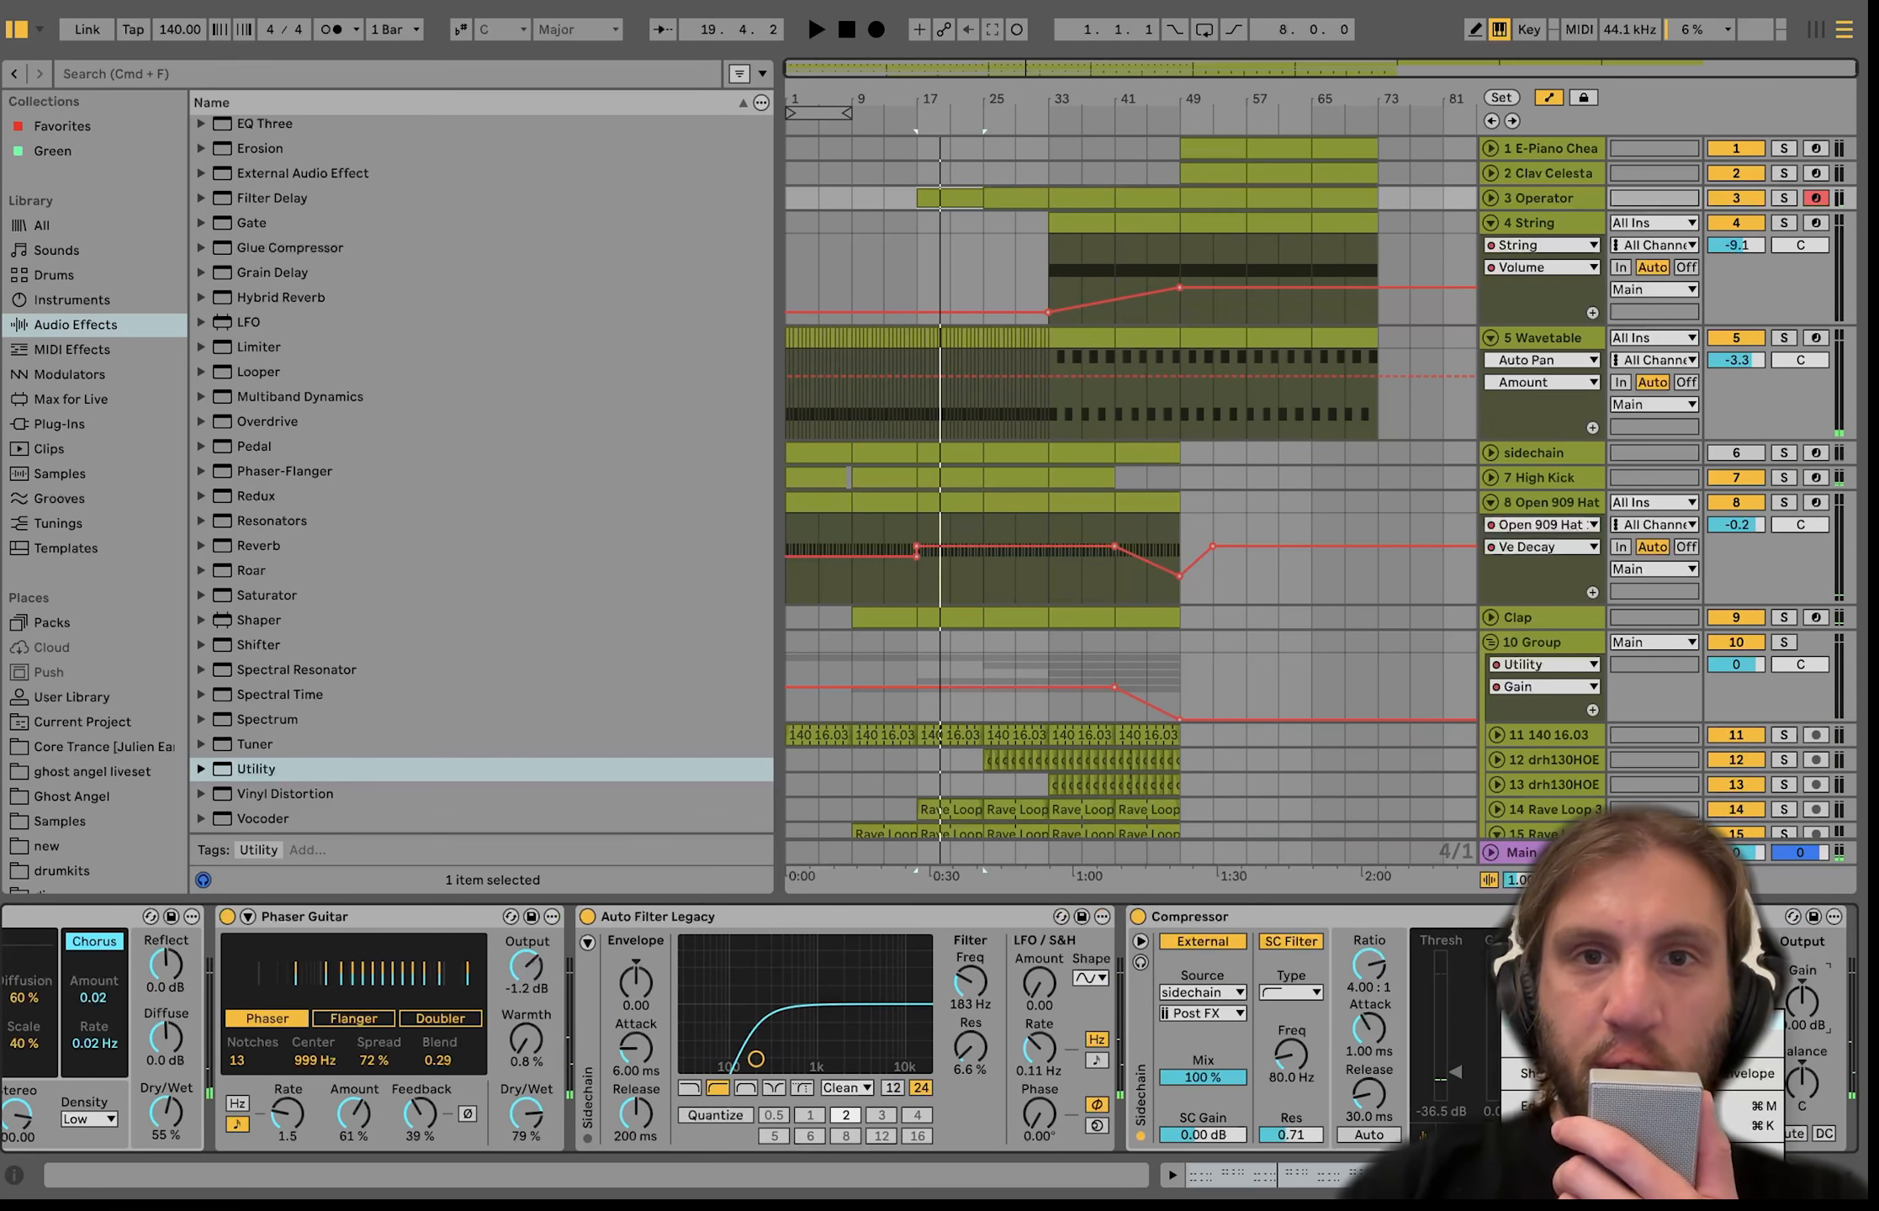
left_click(1547, 1073)
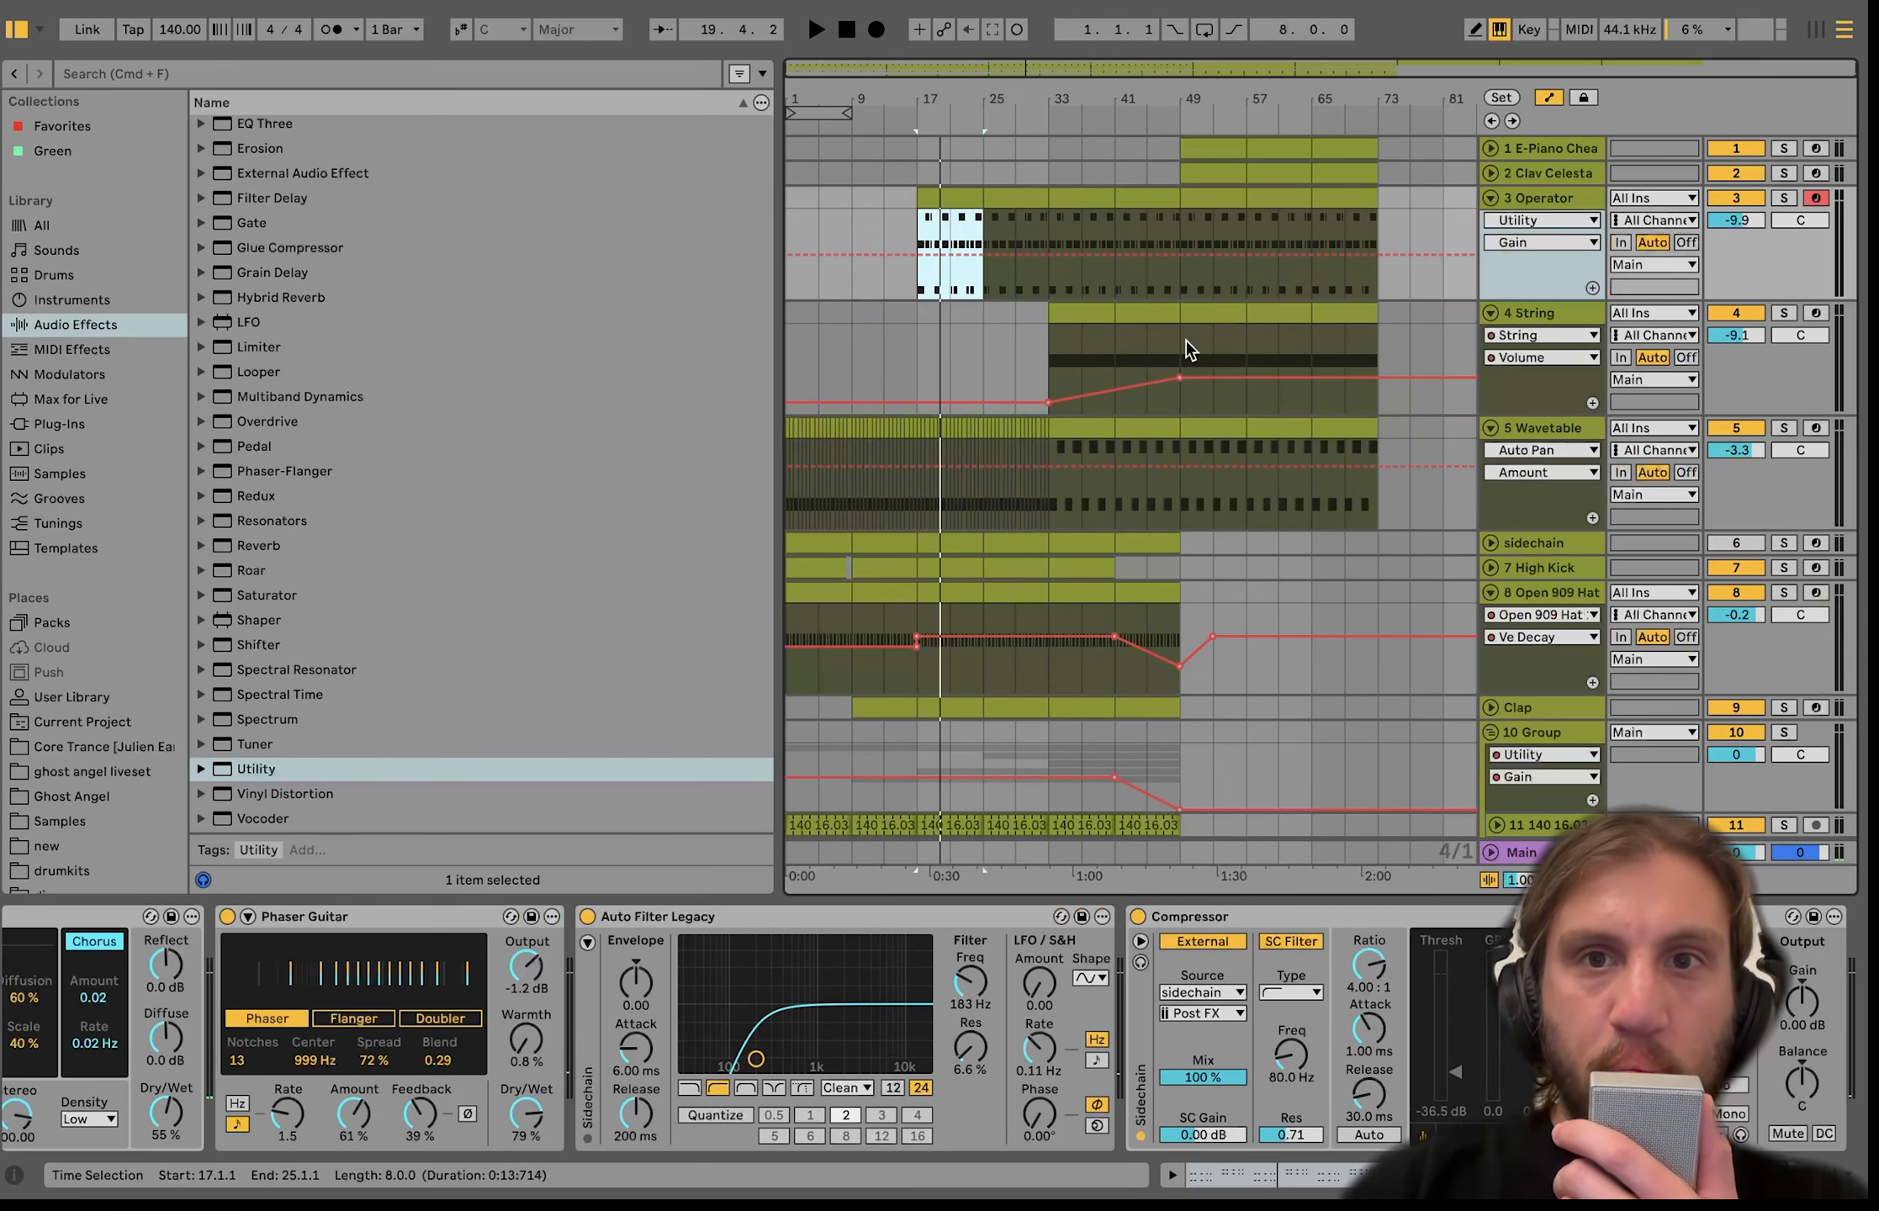
left_click(1174, 253)
left_click_drag(919, 263, 916, 286)
key("space")
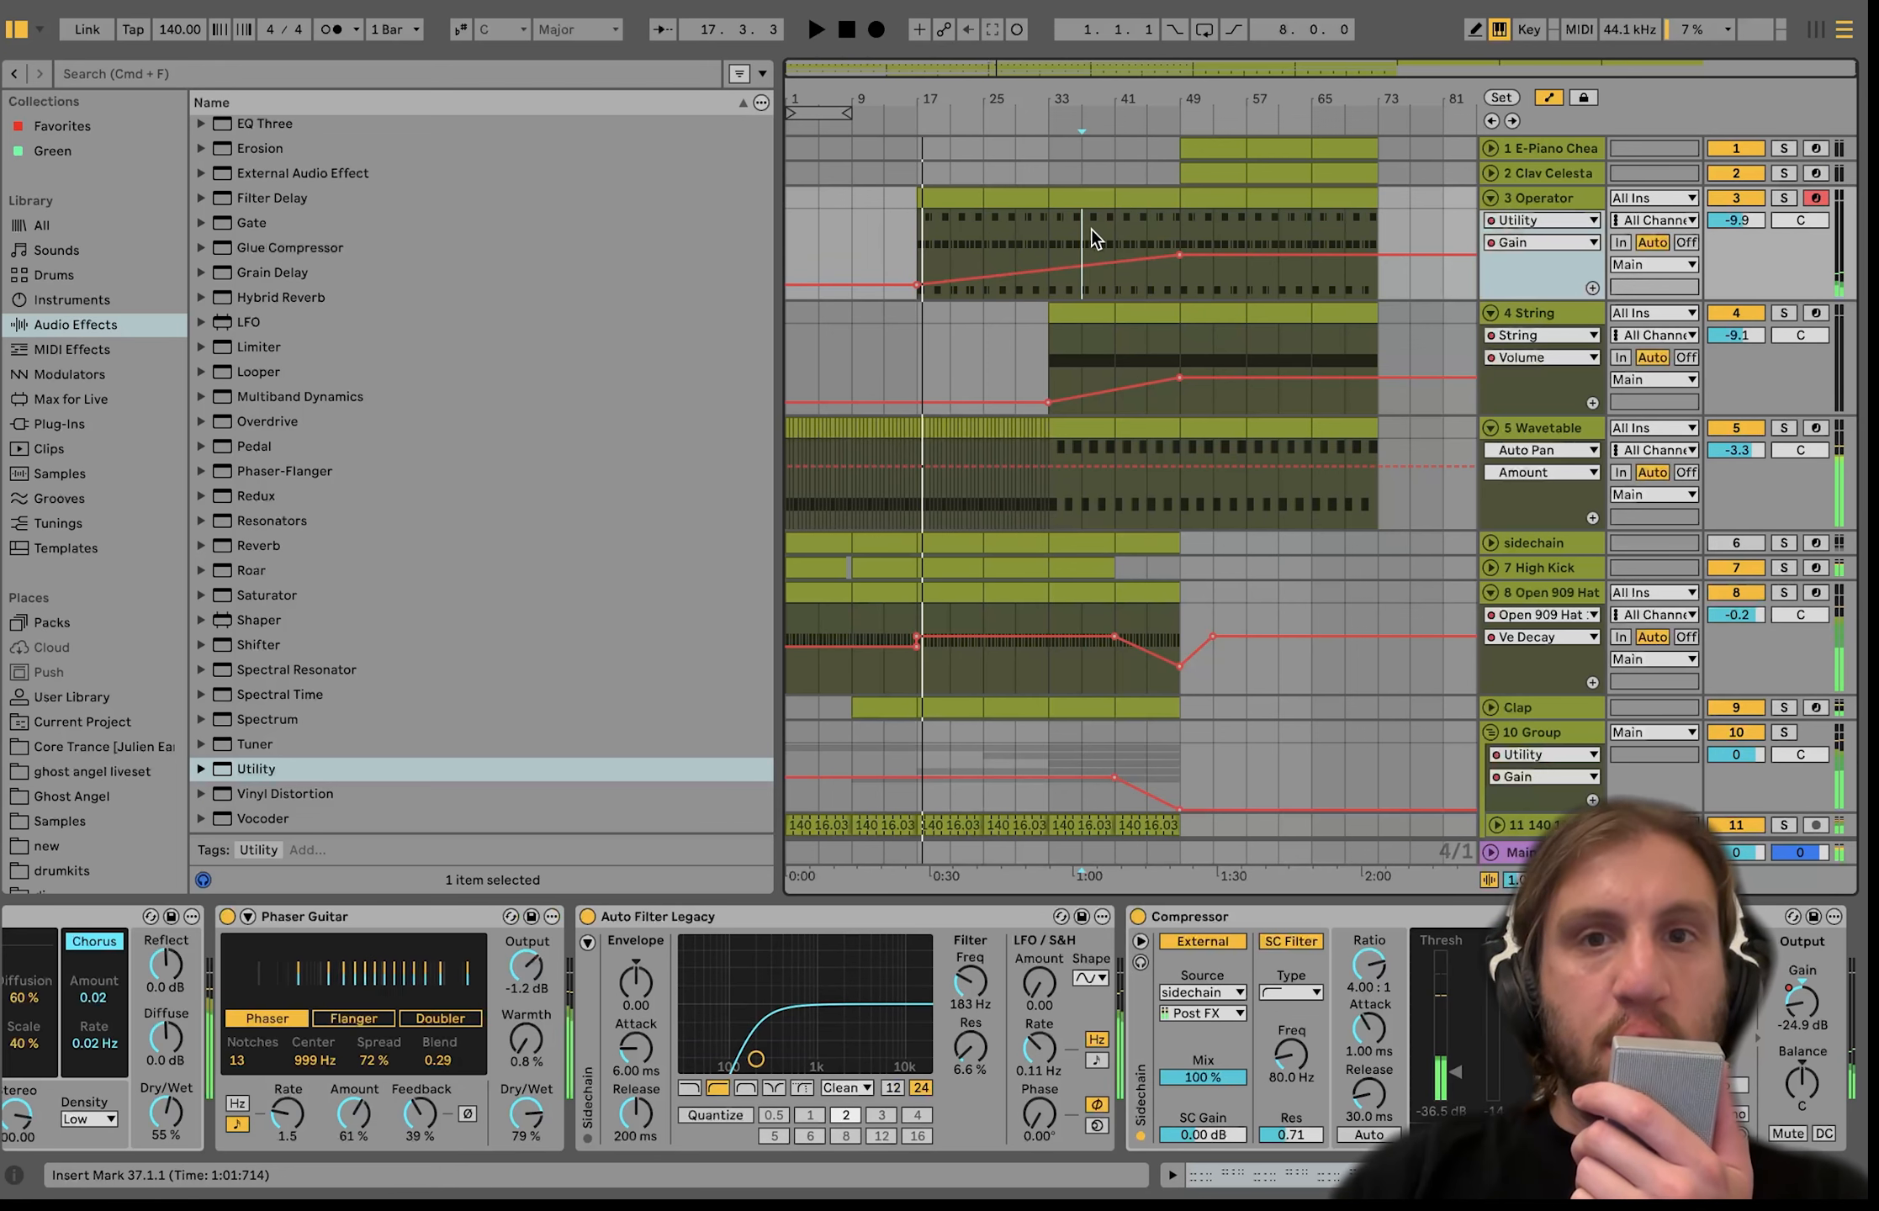
Play the arrangement from bars 37 and 41, and from bar 49, to check the Operator track's fade-in.
left_click(1091, 229)
left_click(1126, 221)
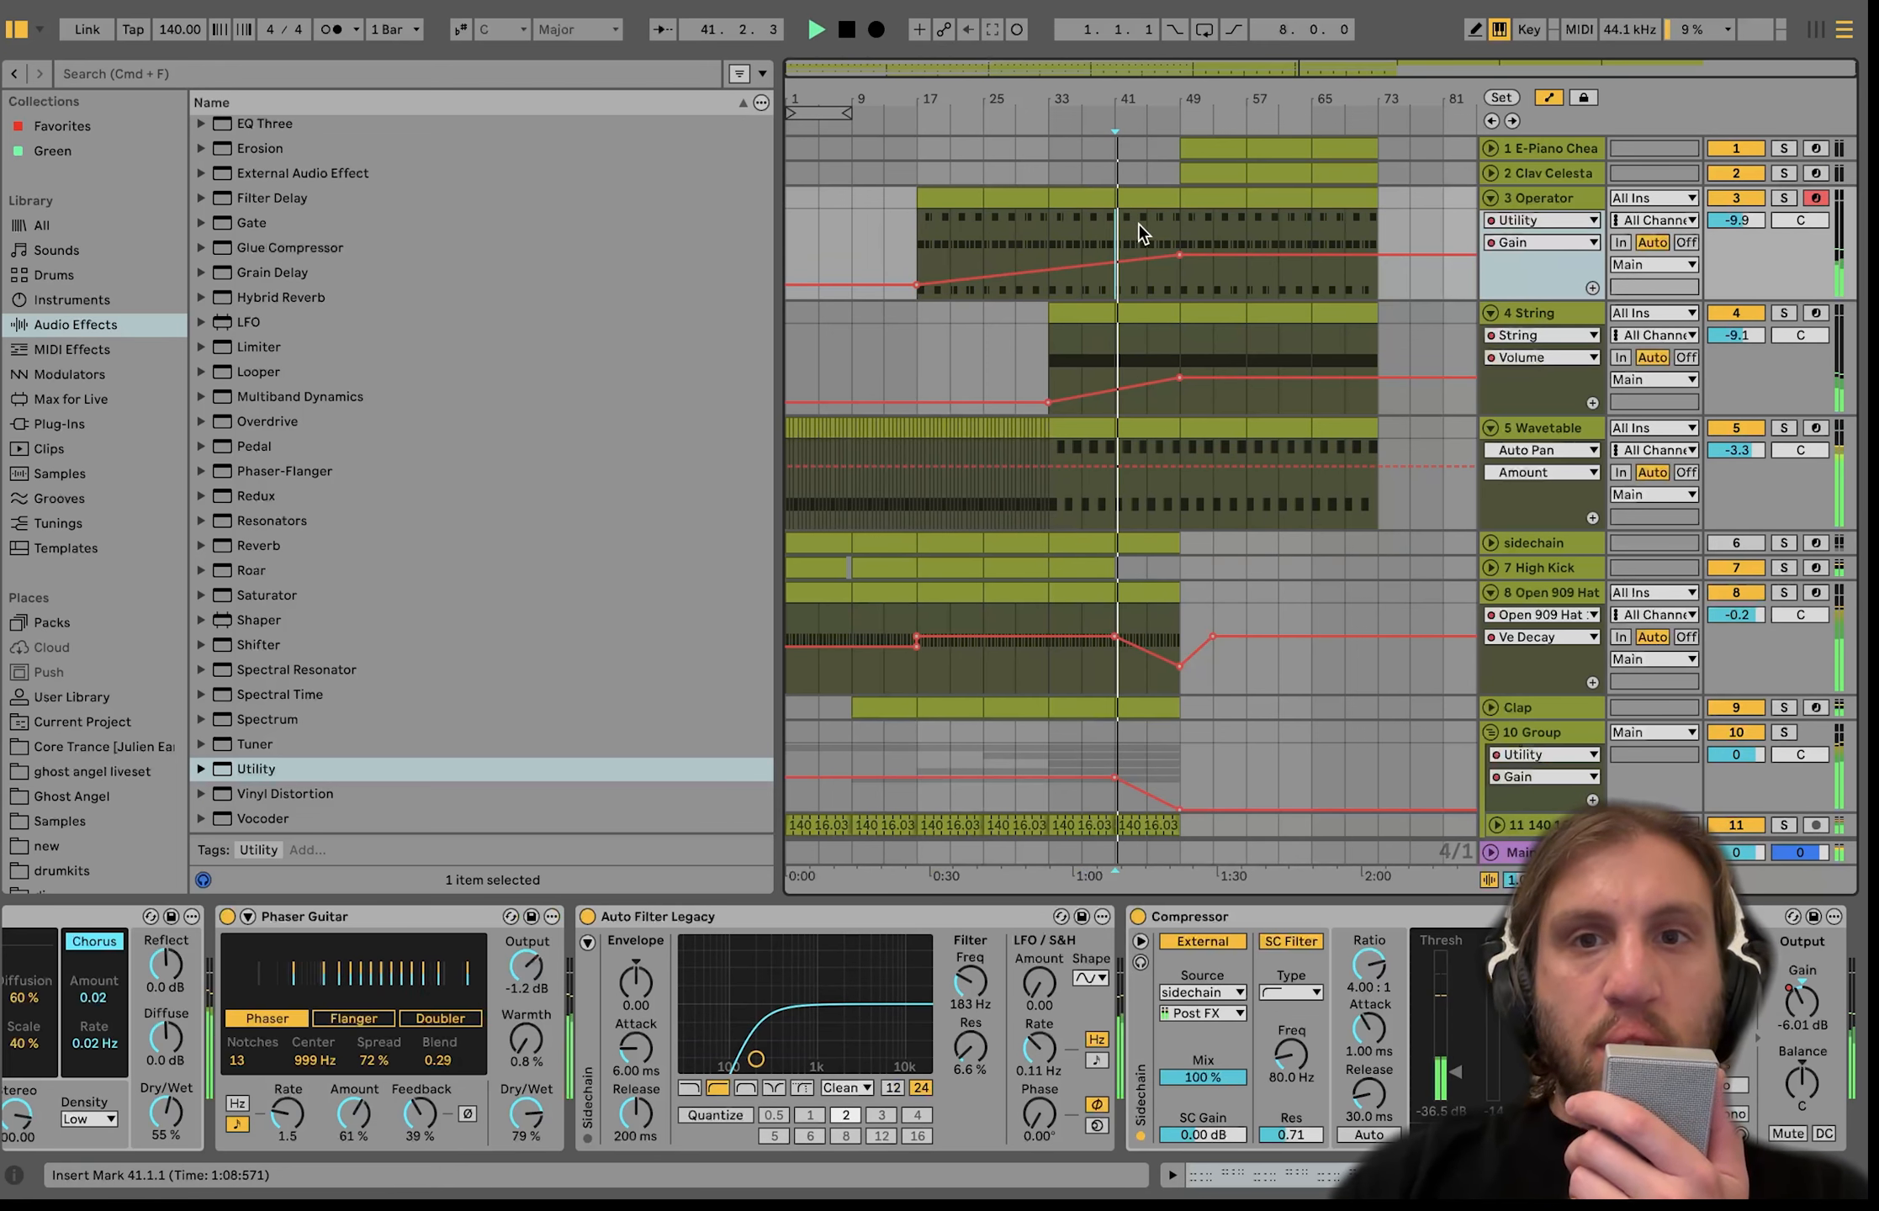
left_click(1720, 225)
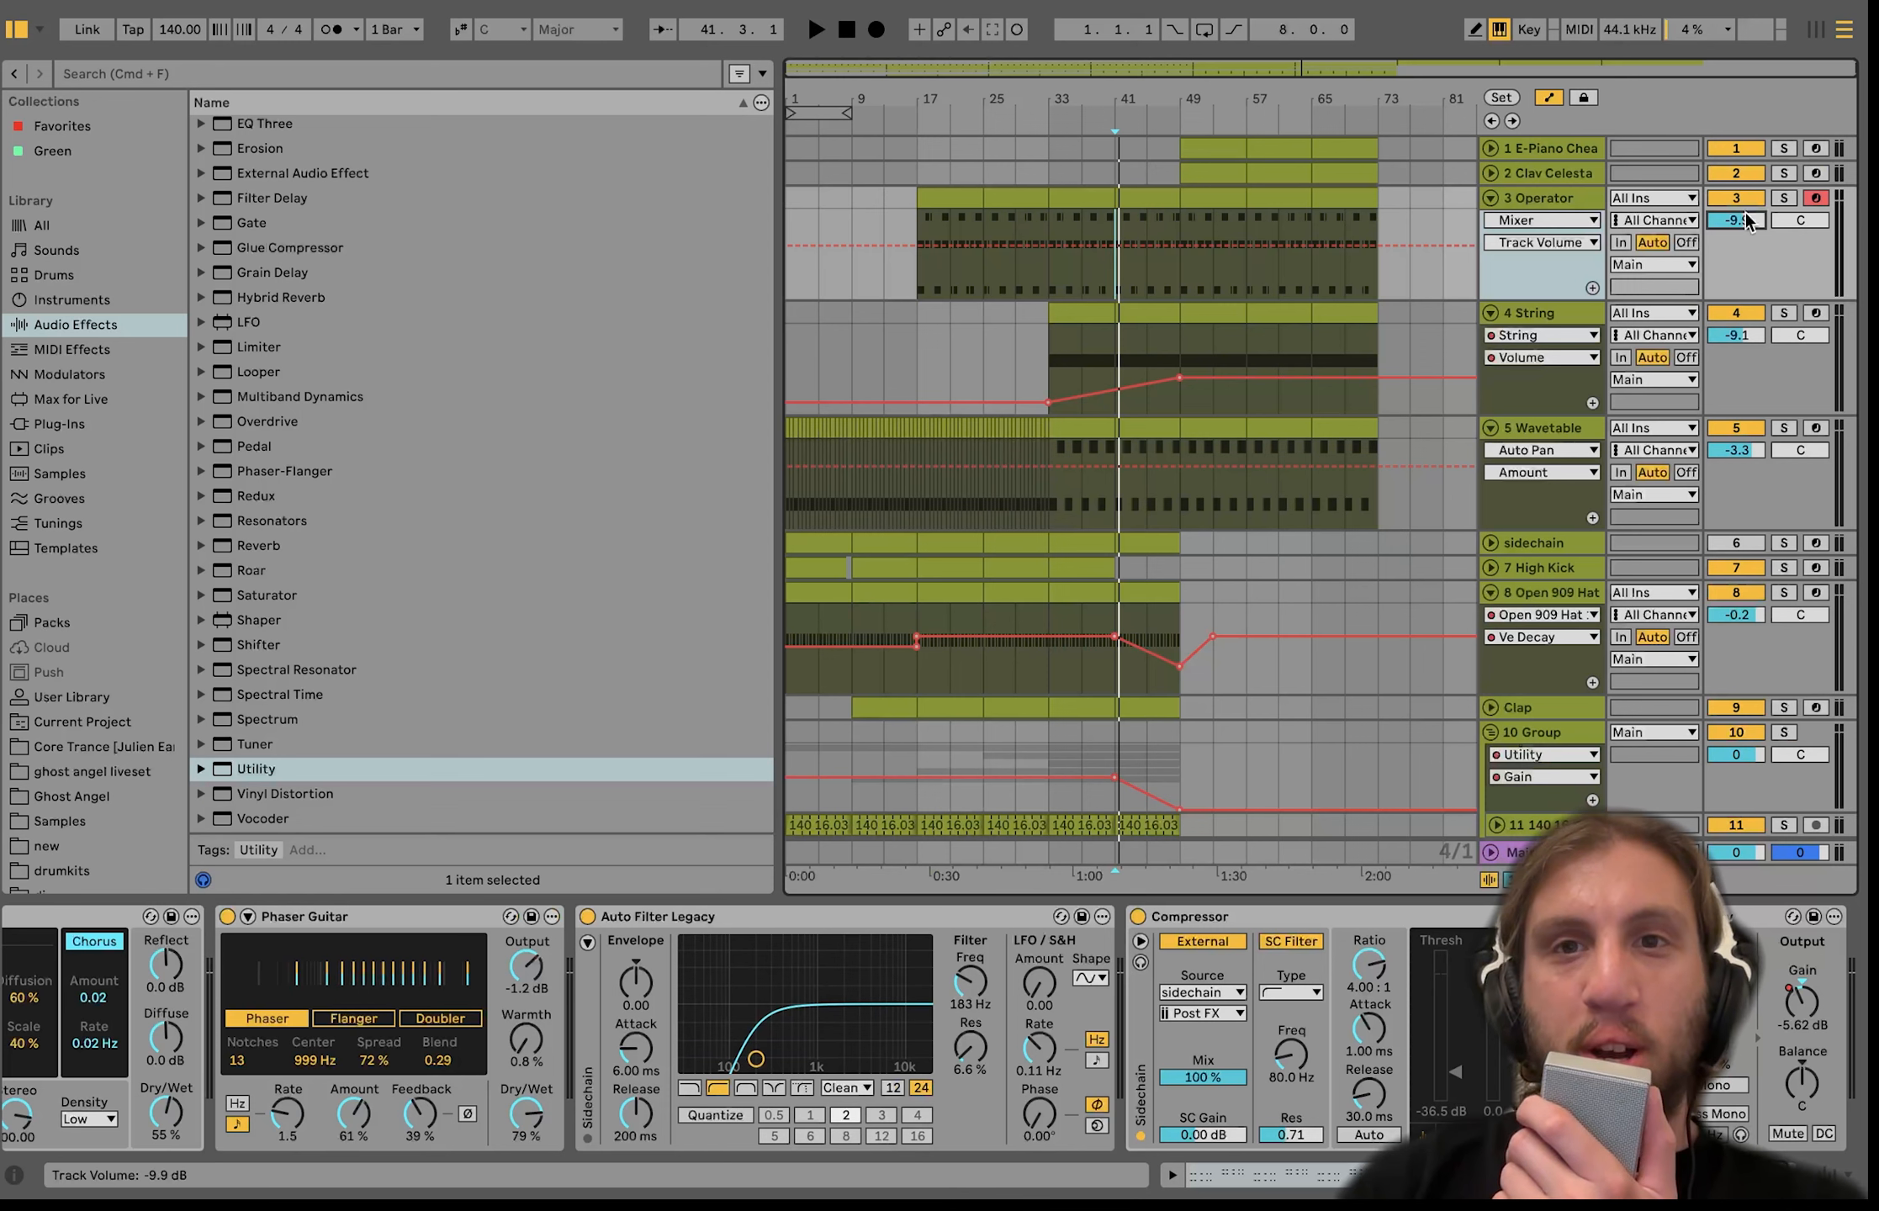
left_click(1111, 230)
key("super+z")
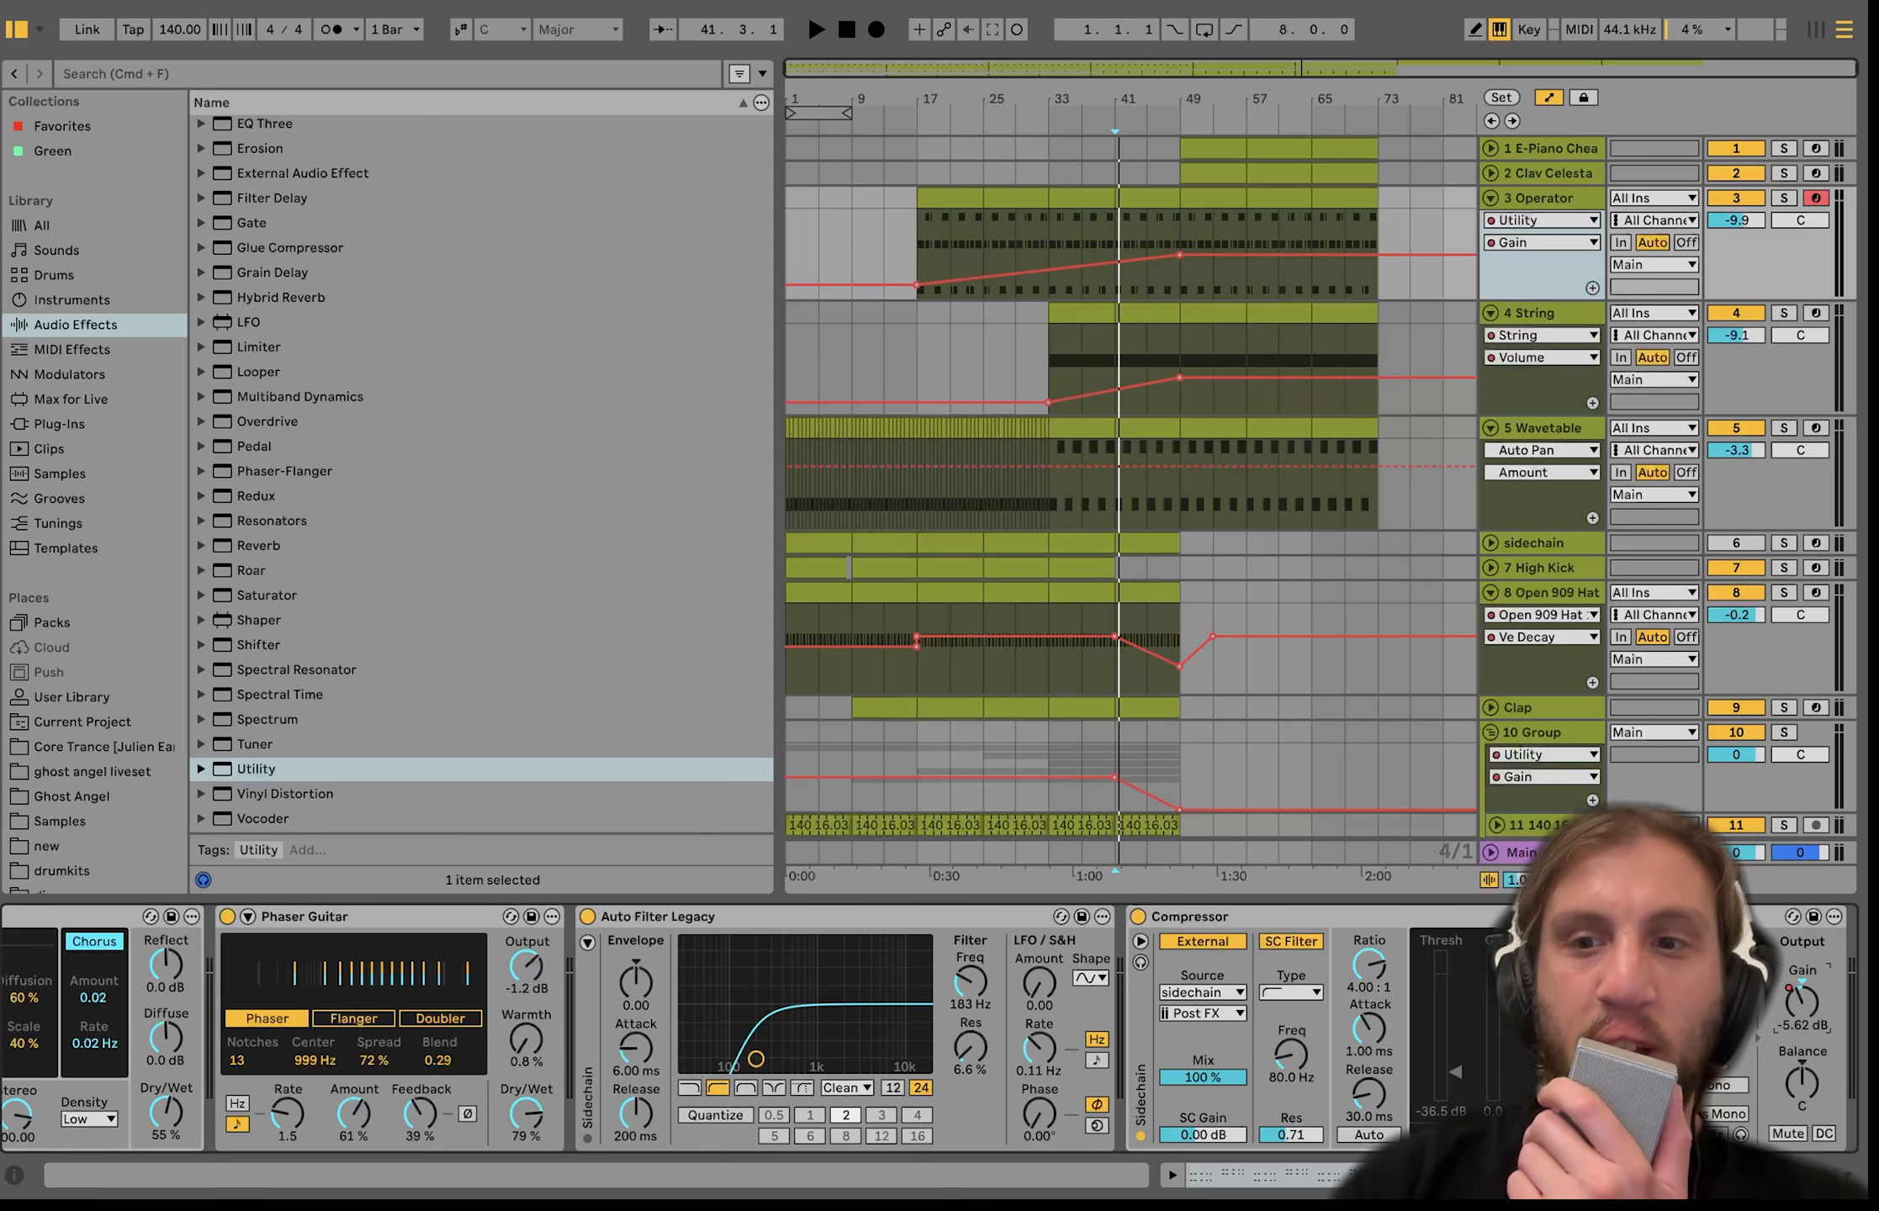
left_click(1180, 286)
key("space")
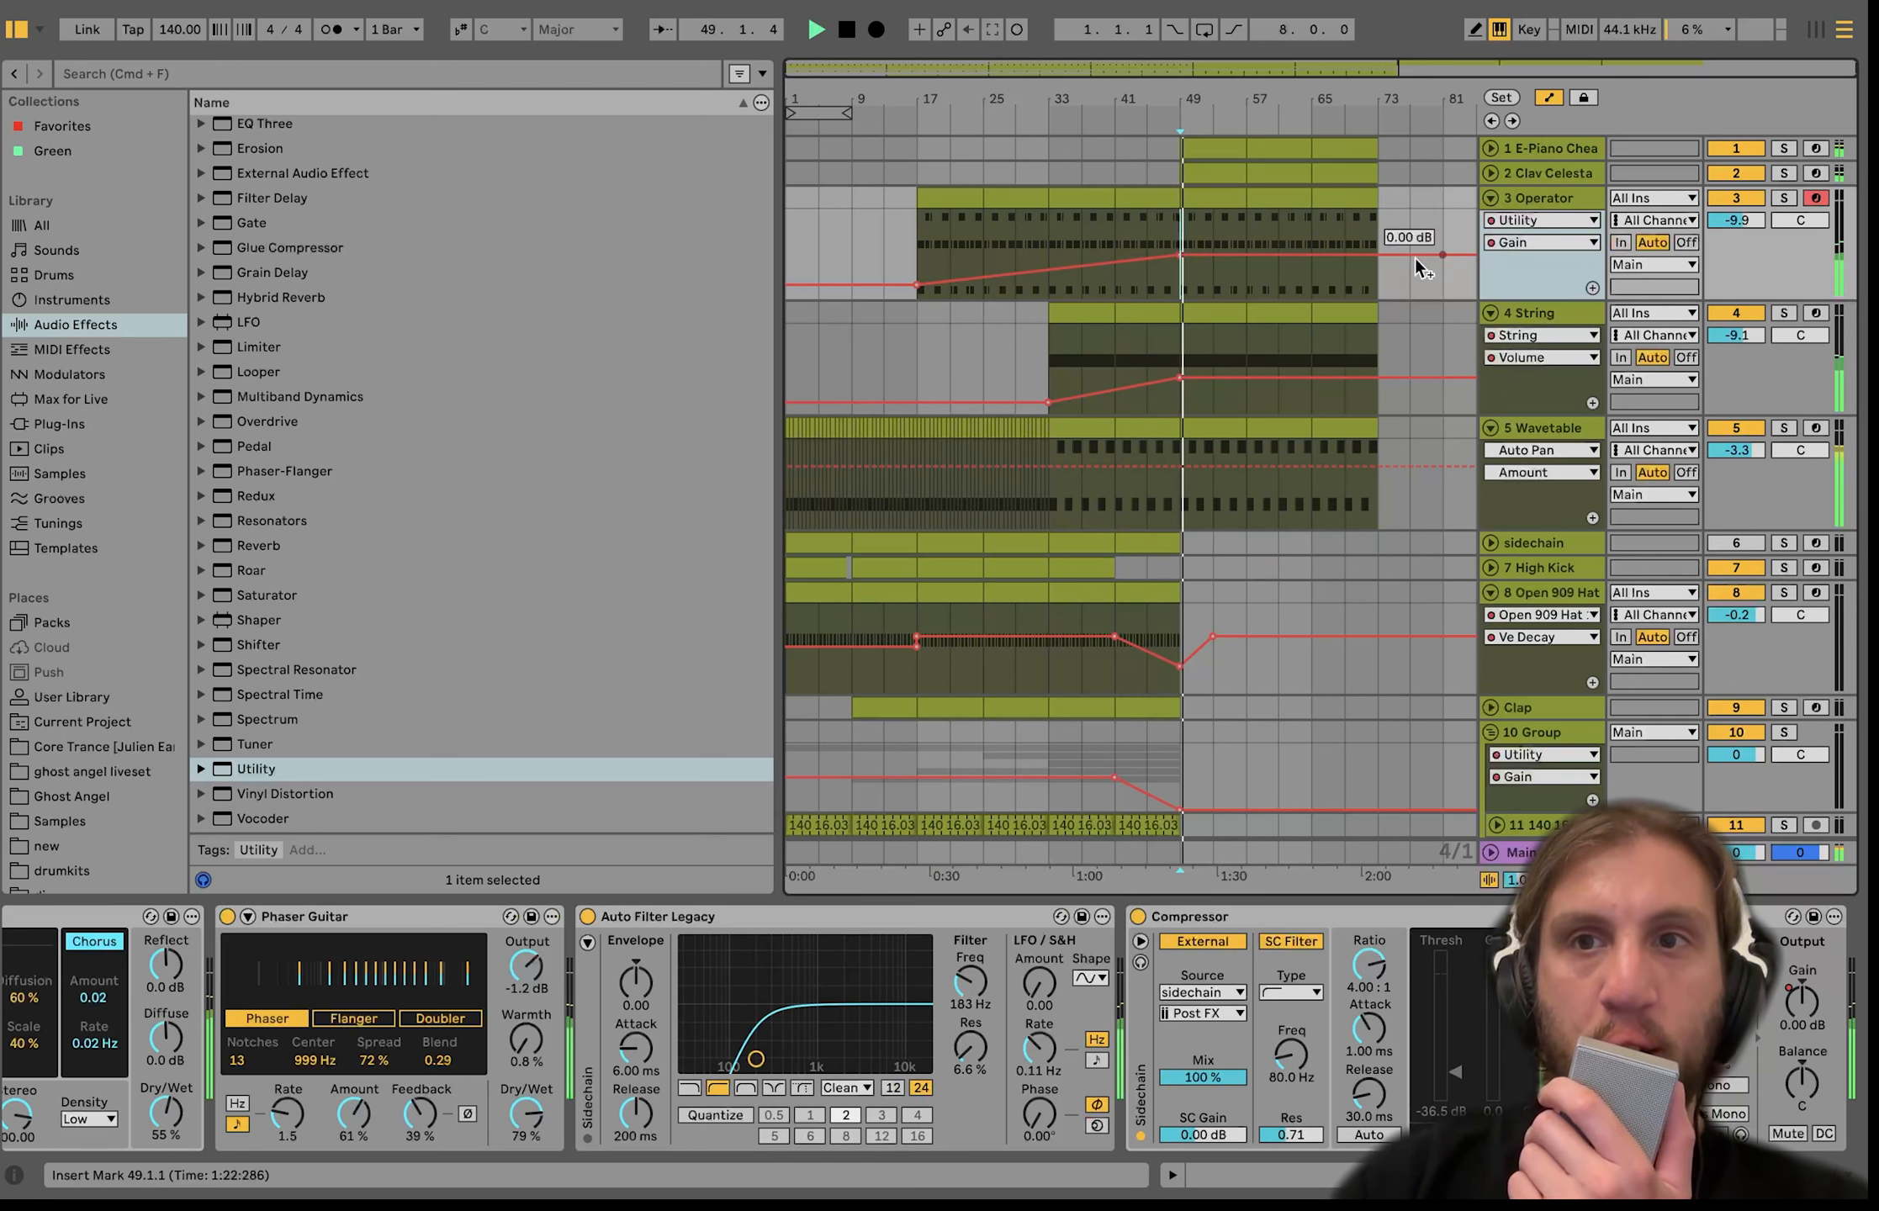
scroll(1251, 361, "up", 3)
scroll(1250, 364, "down", 3)
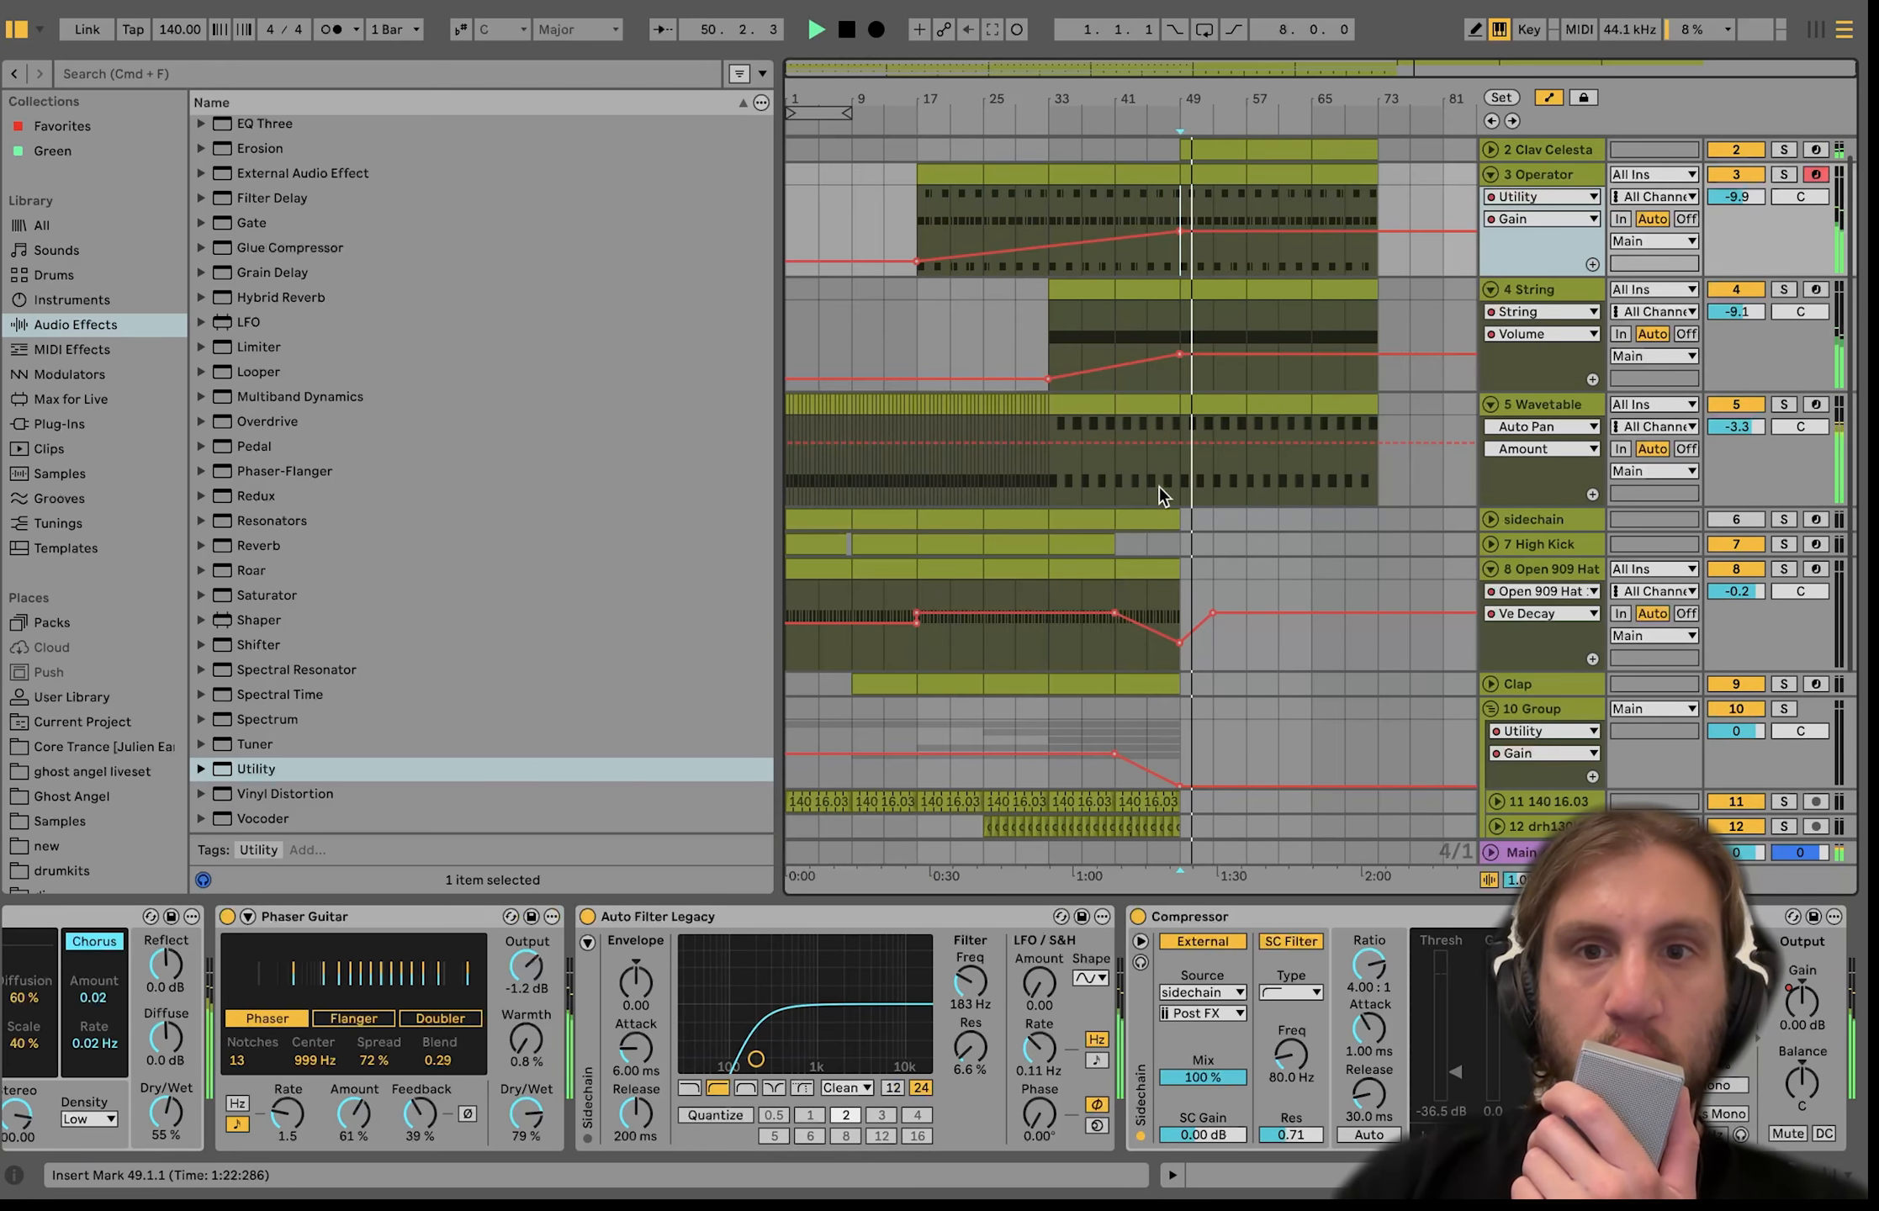
Add an Auto Filter to the Wavetable track as a high-pass at 74.6 Hz, and play it from bar 41.
left_click(1114, 484)
key("space")
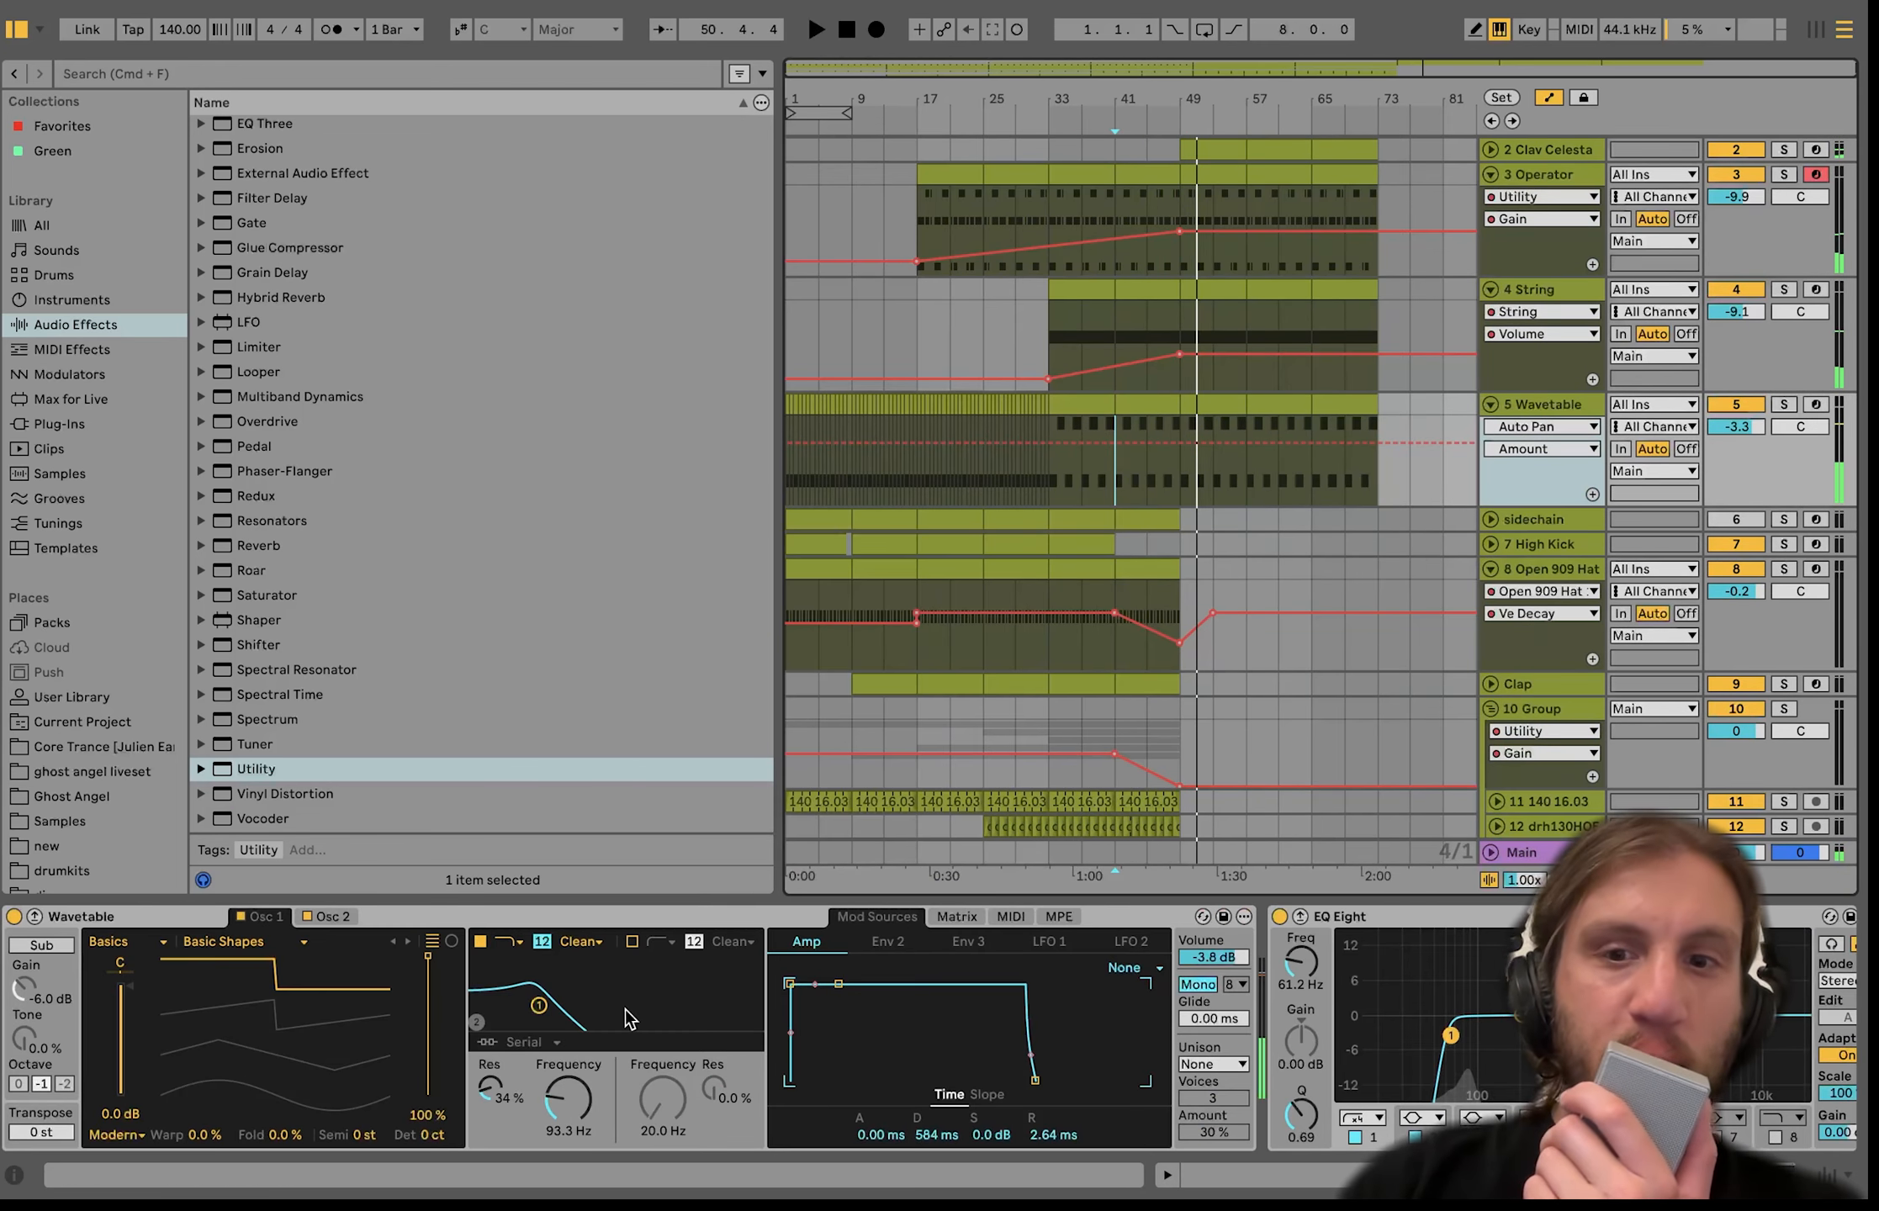
scroll(261, 326, "up", 6)
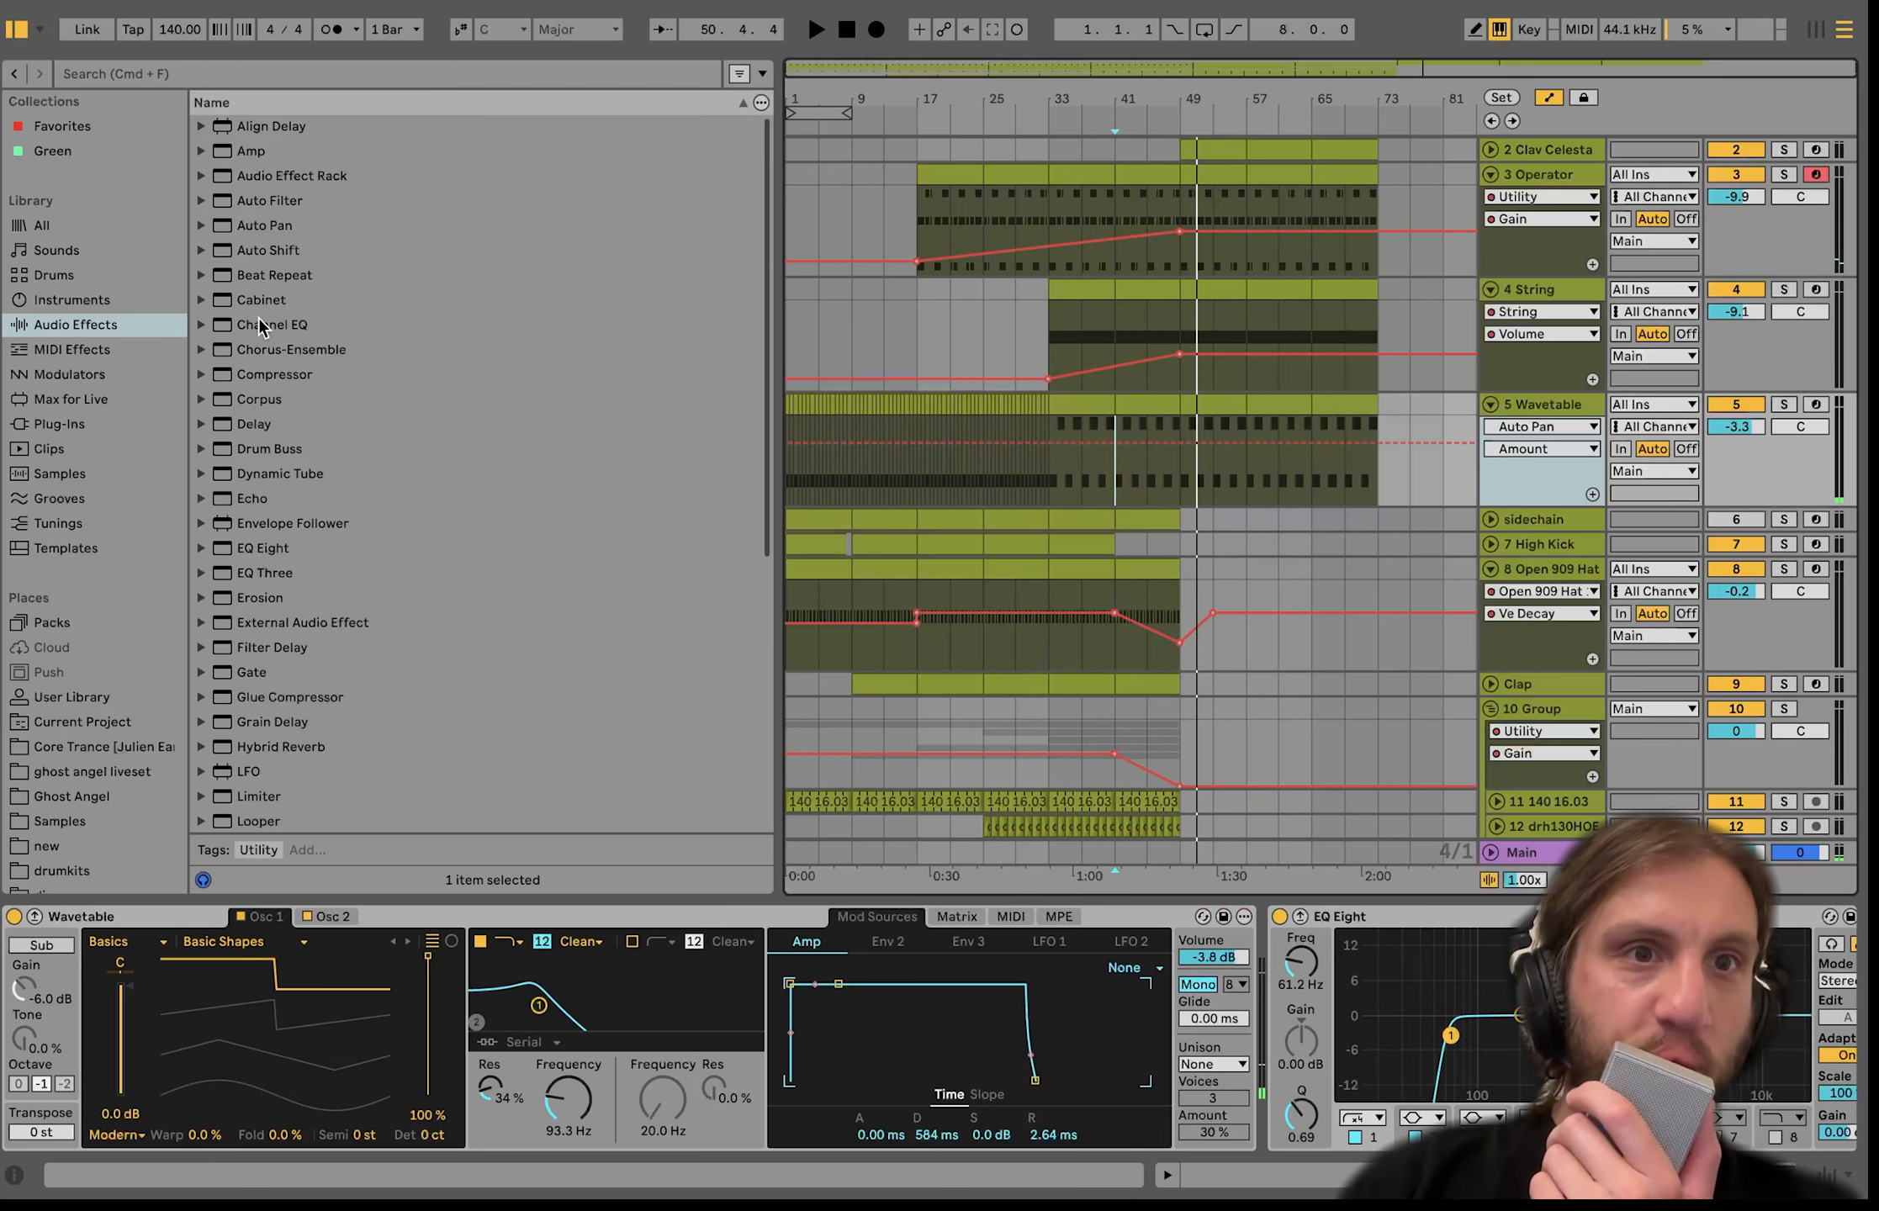
double_click(271, 201)
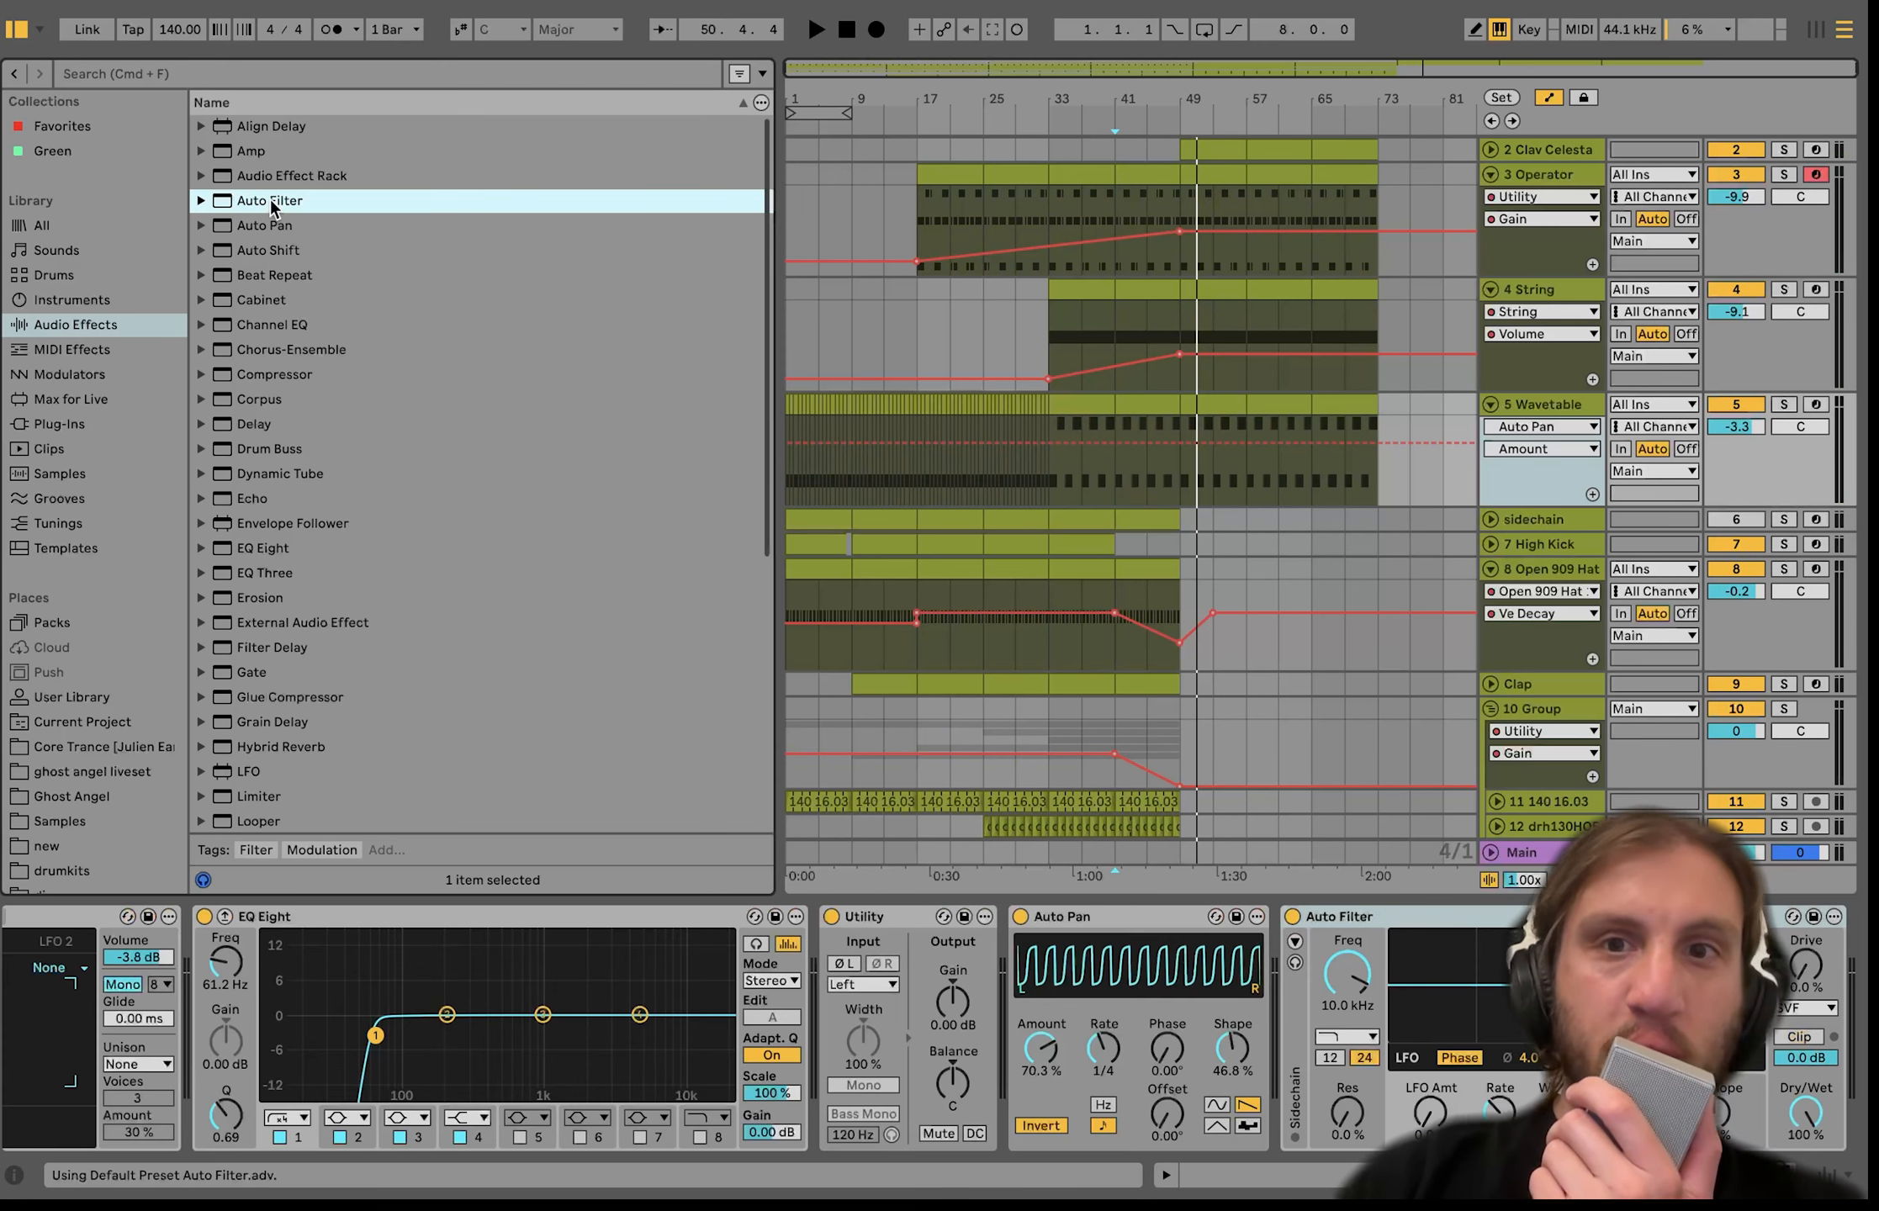
left_click(1345, 1037)
left_click(1381, 1007)
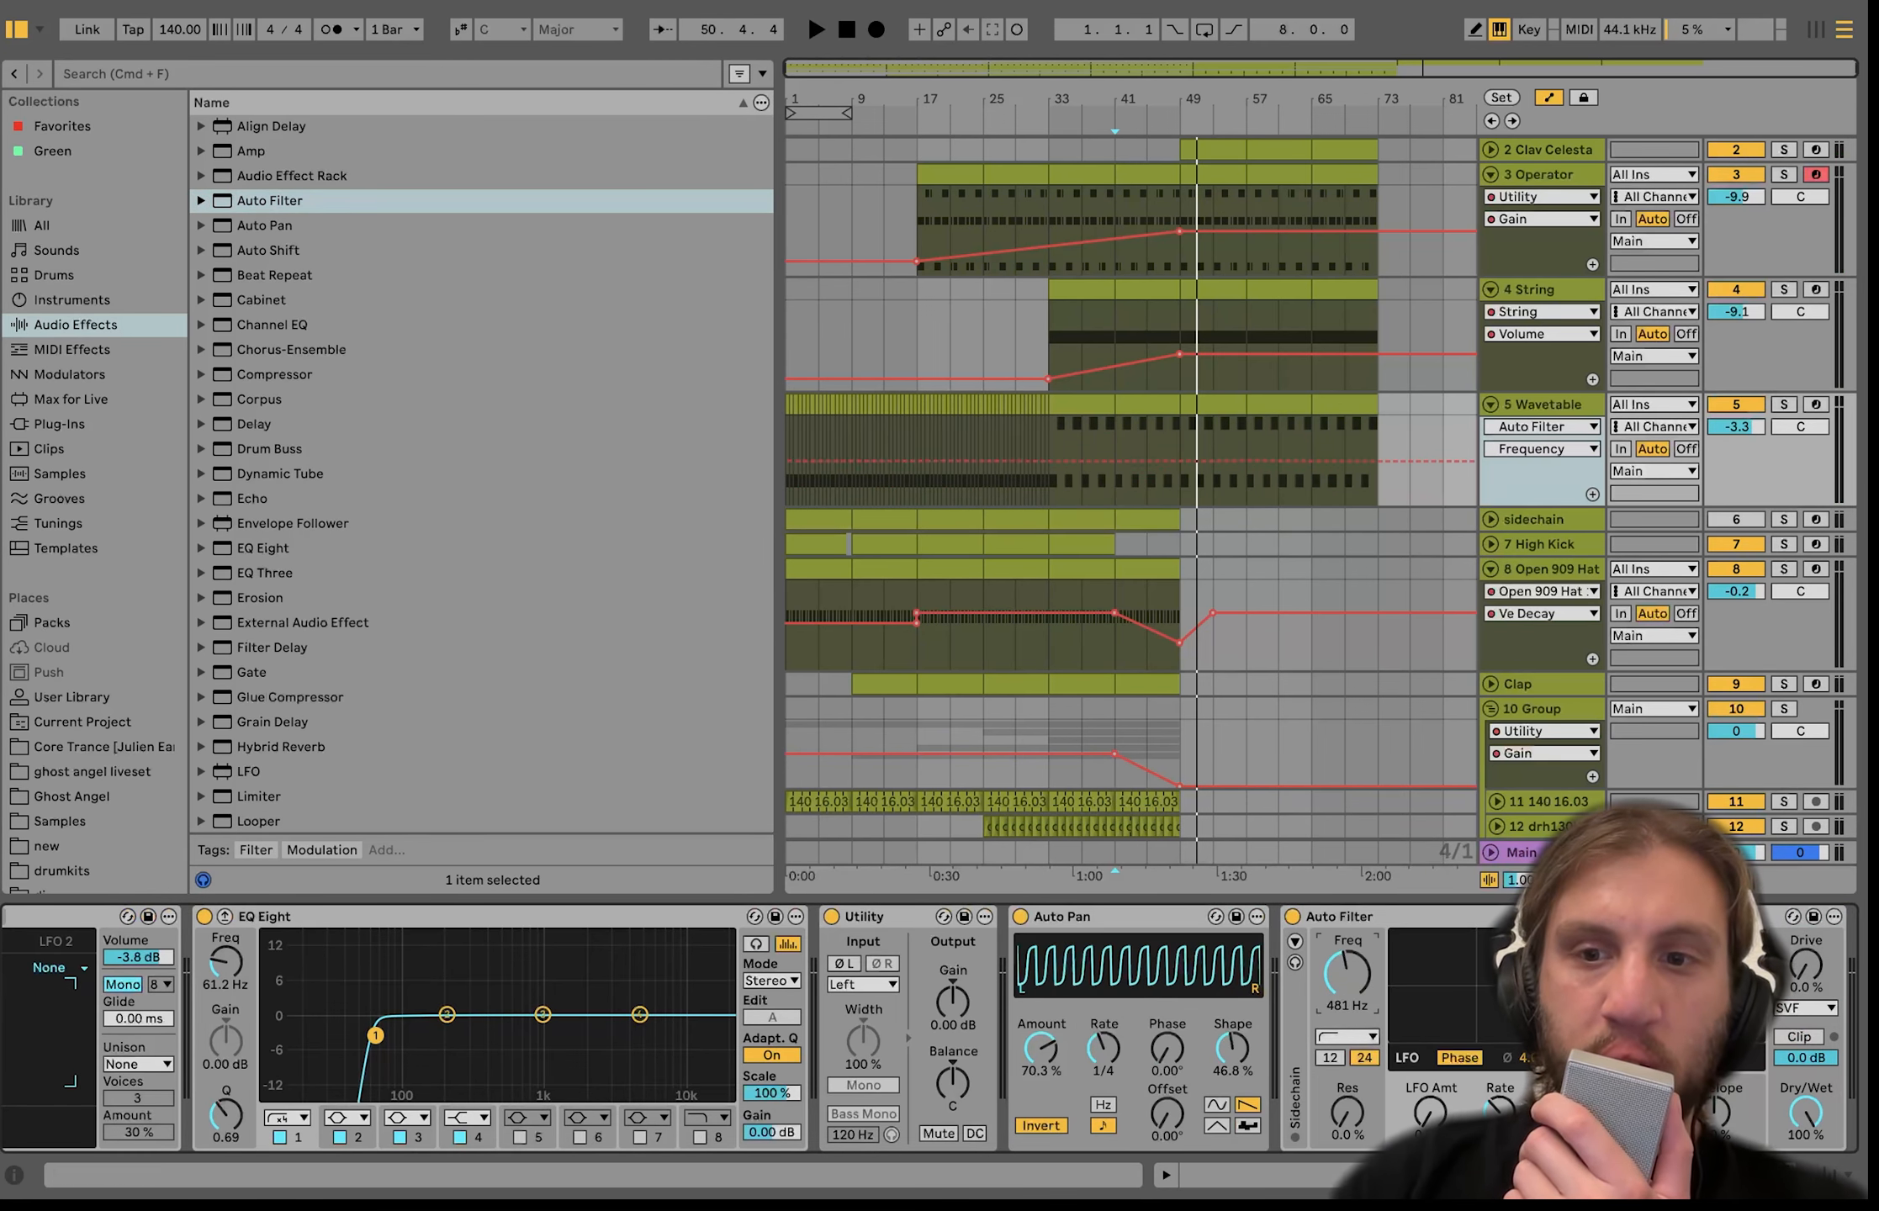
key("space")
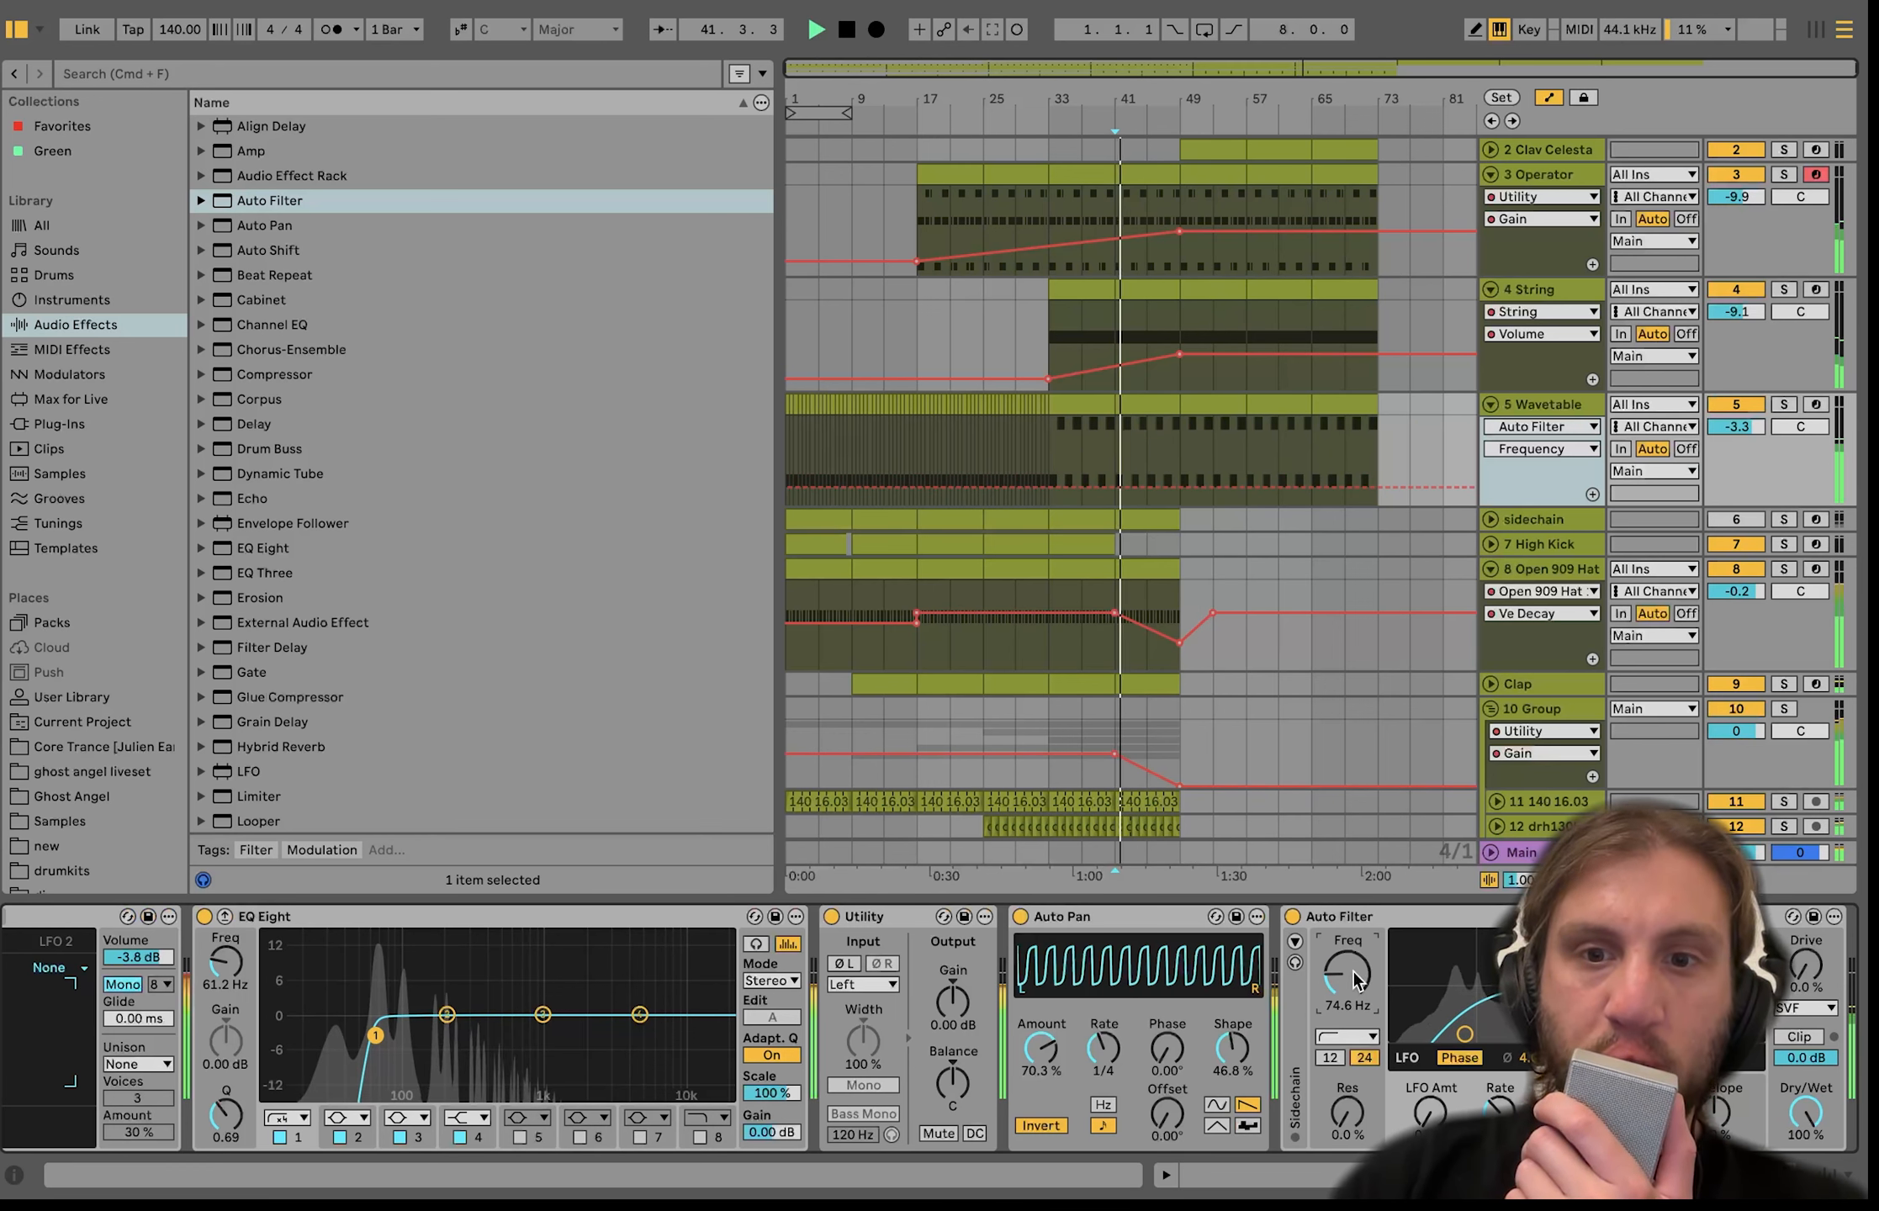
Automate the Wavetable track's Auto Filter to switch on at bar 41 and off at bar 65.
left_click(1292, 914)
right_click(1300, 920)
left_click(1302, 925)
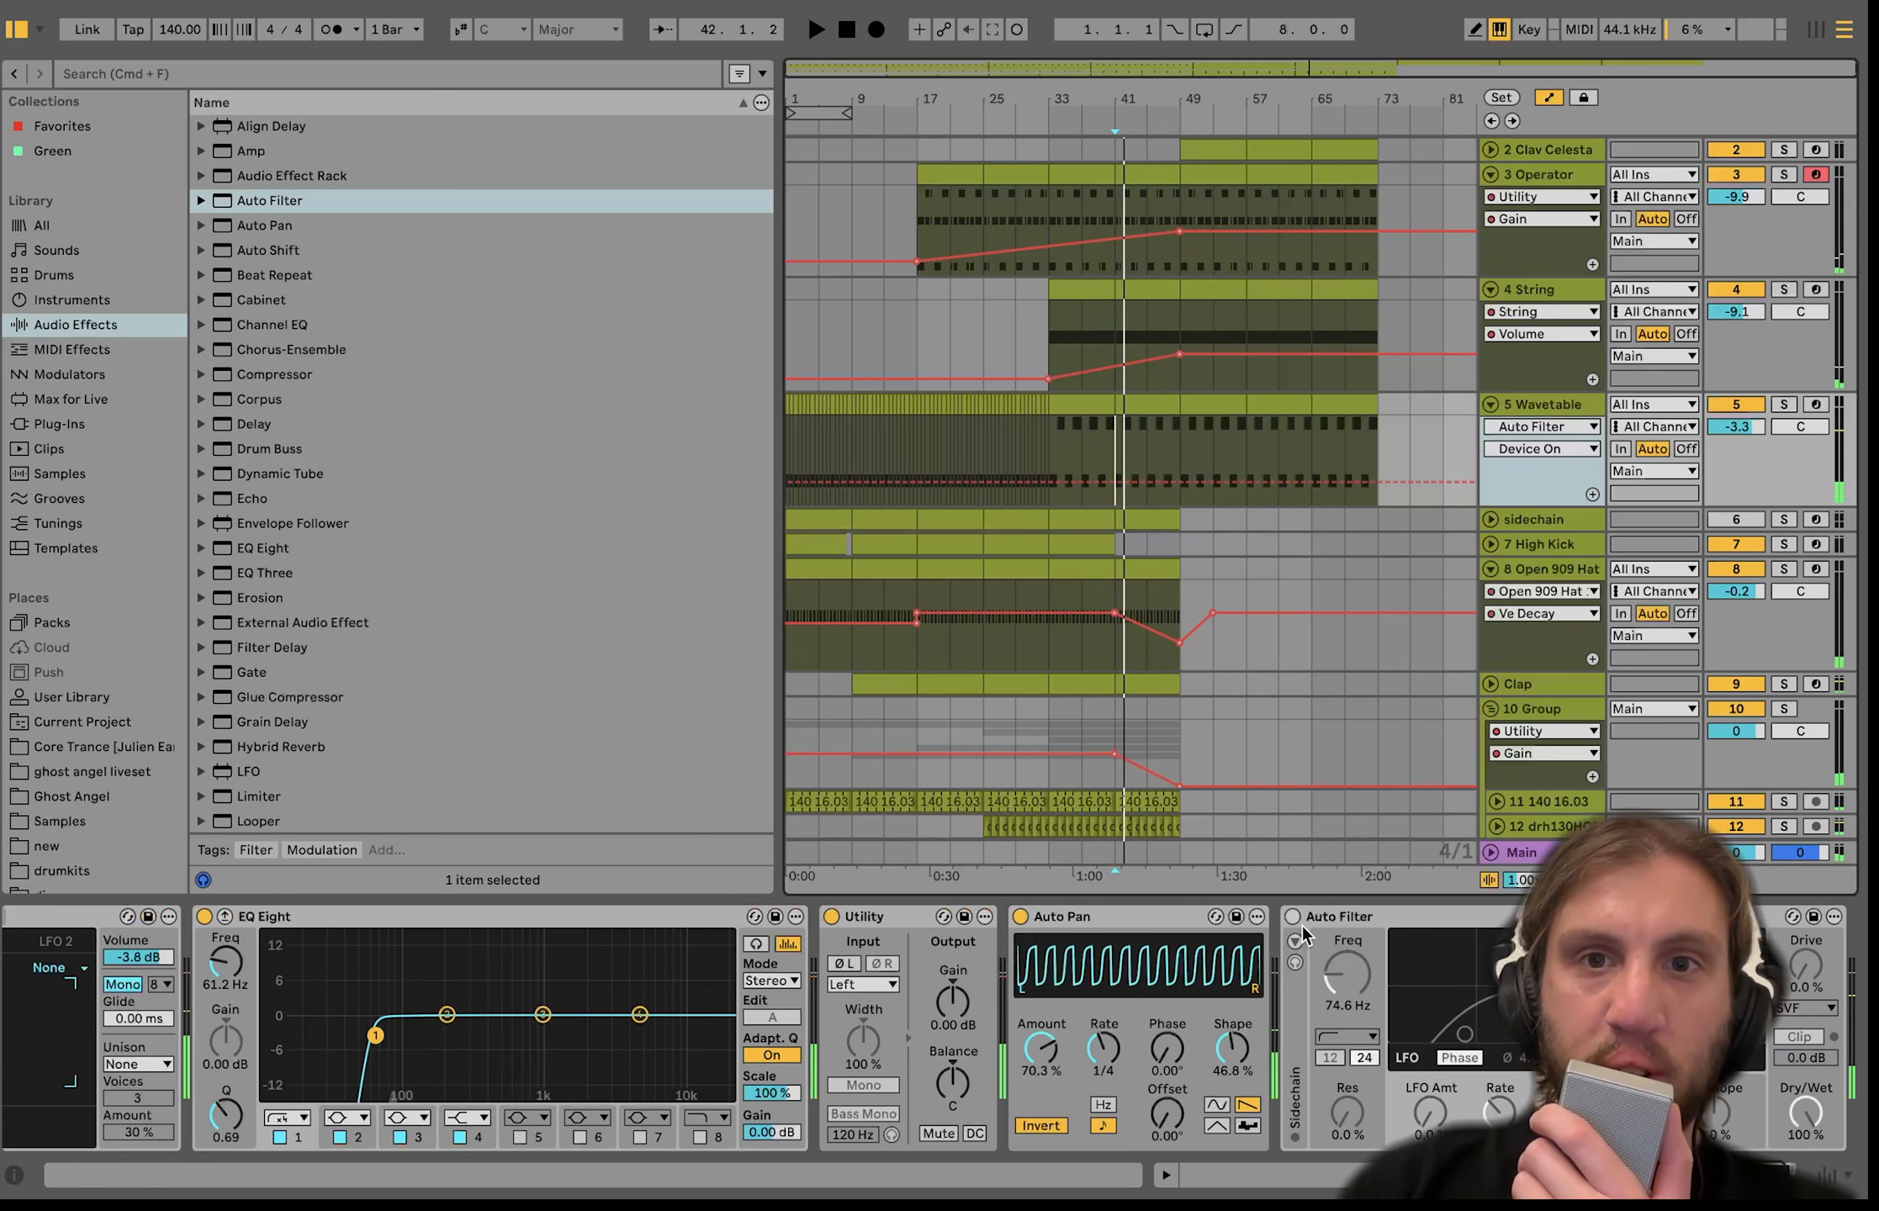
key("b")
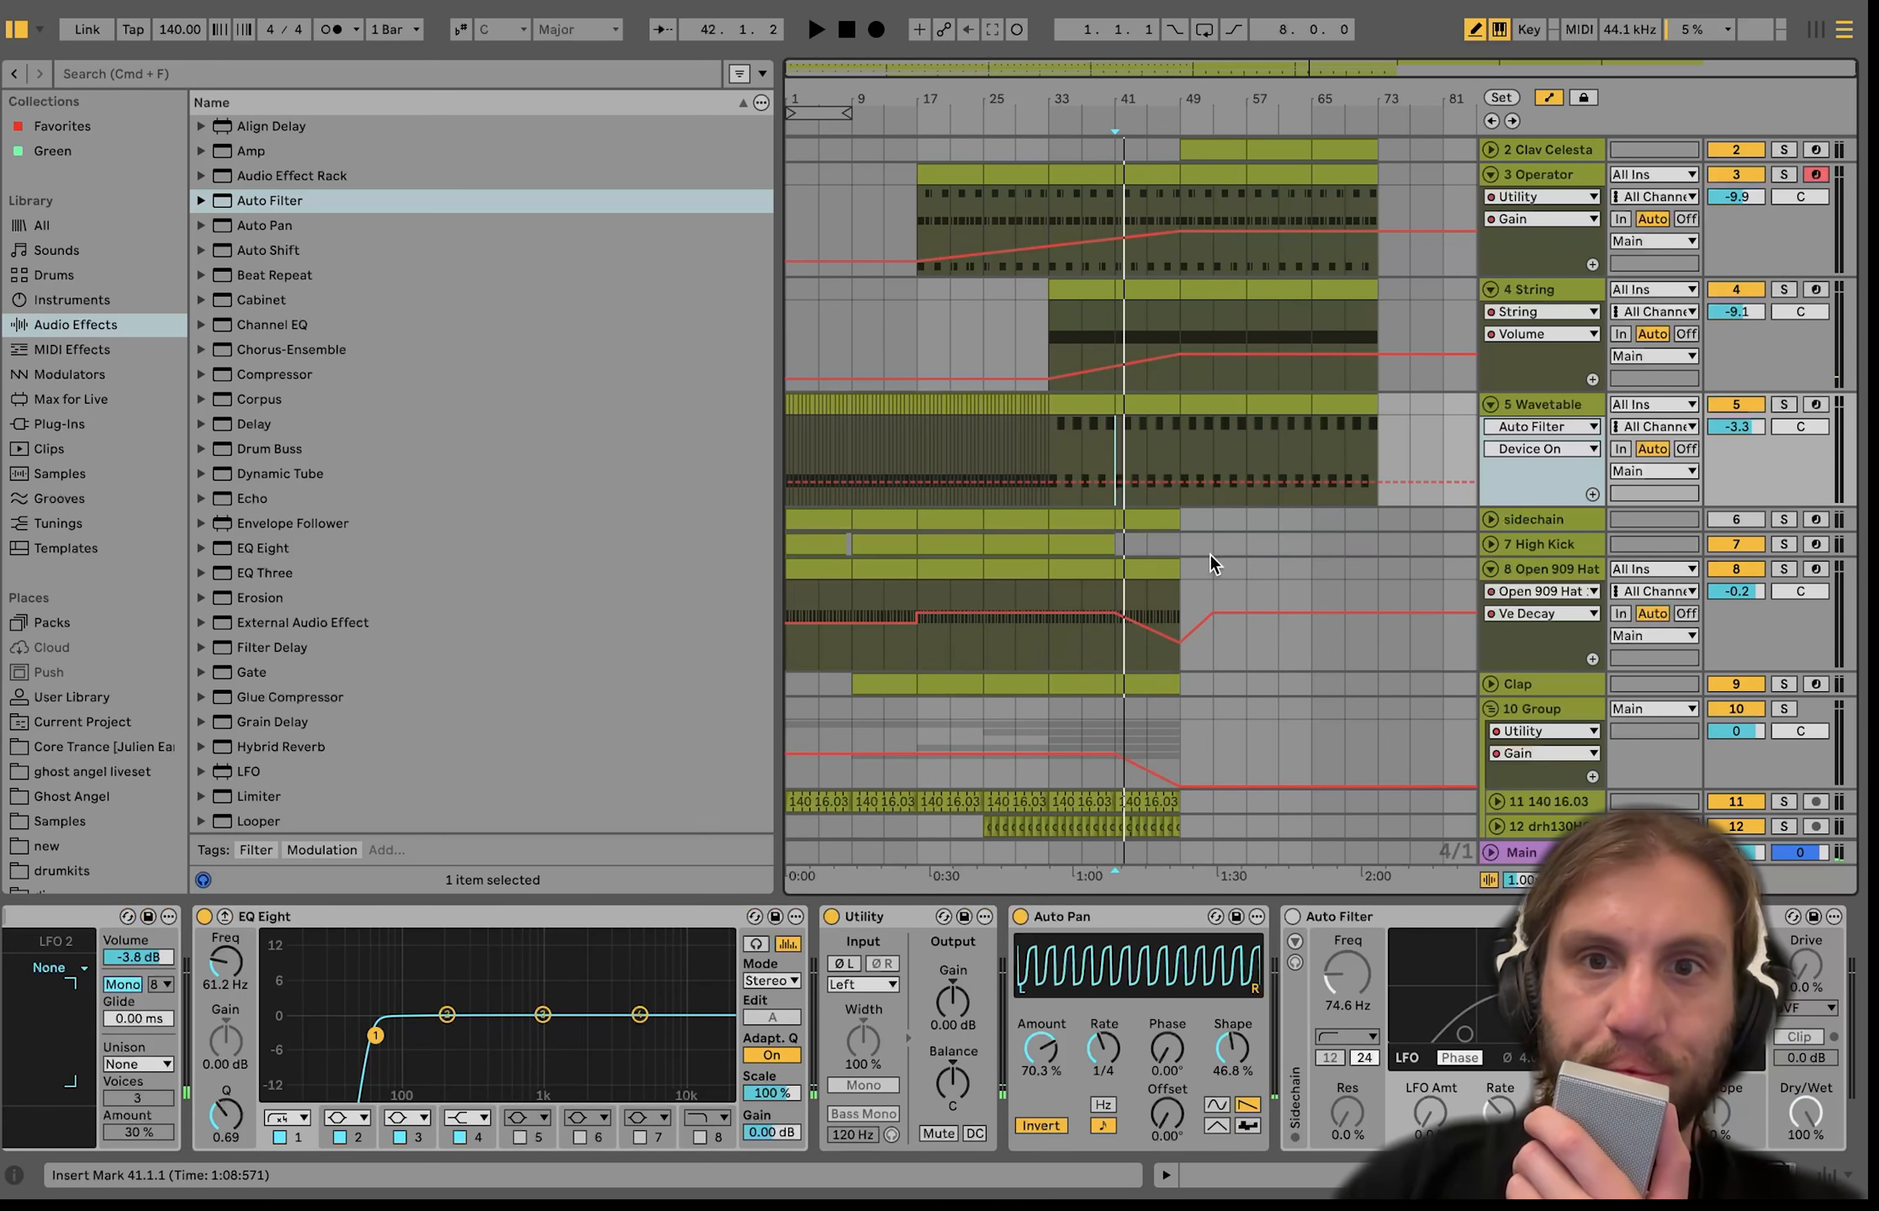
left_click(1137, 436)
left_click_drag(1211, 430, 1286, 429)
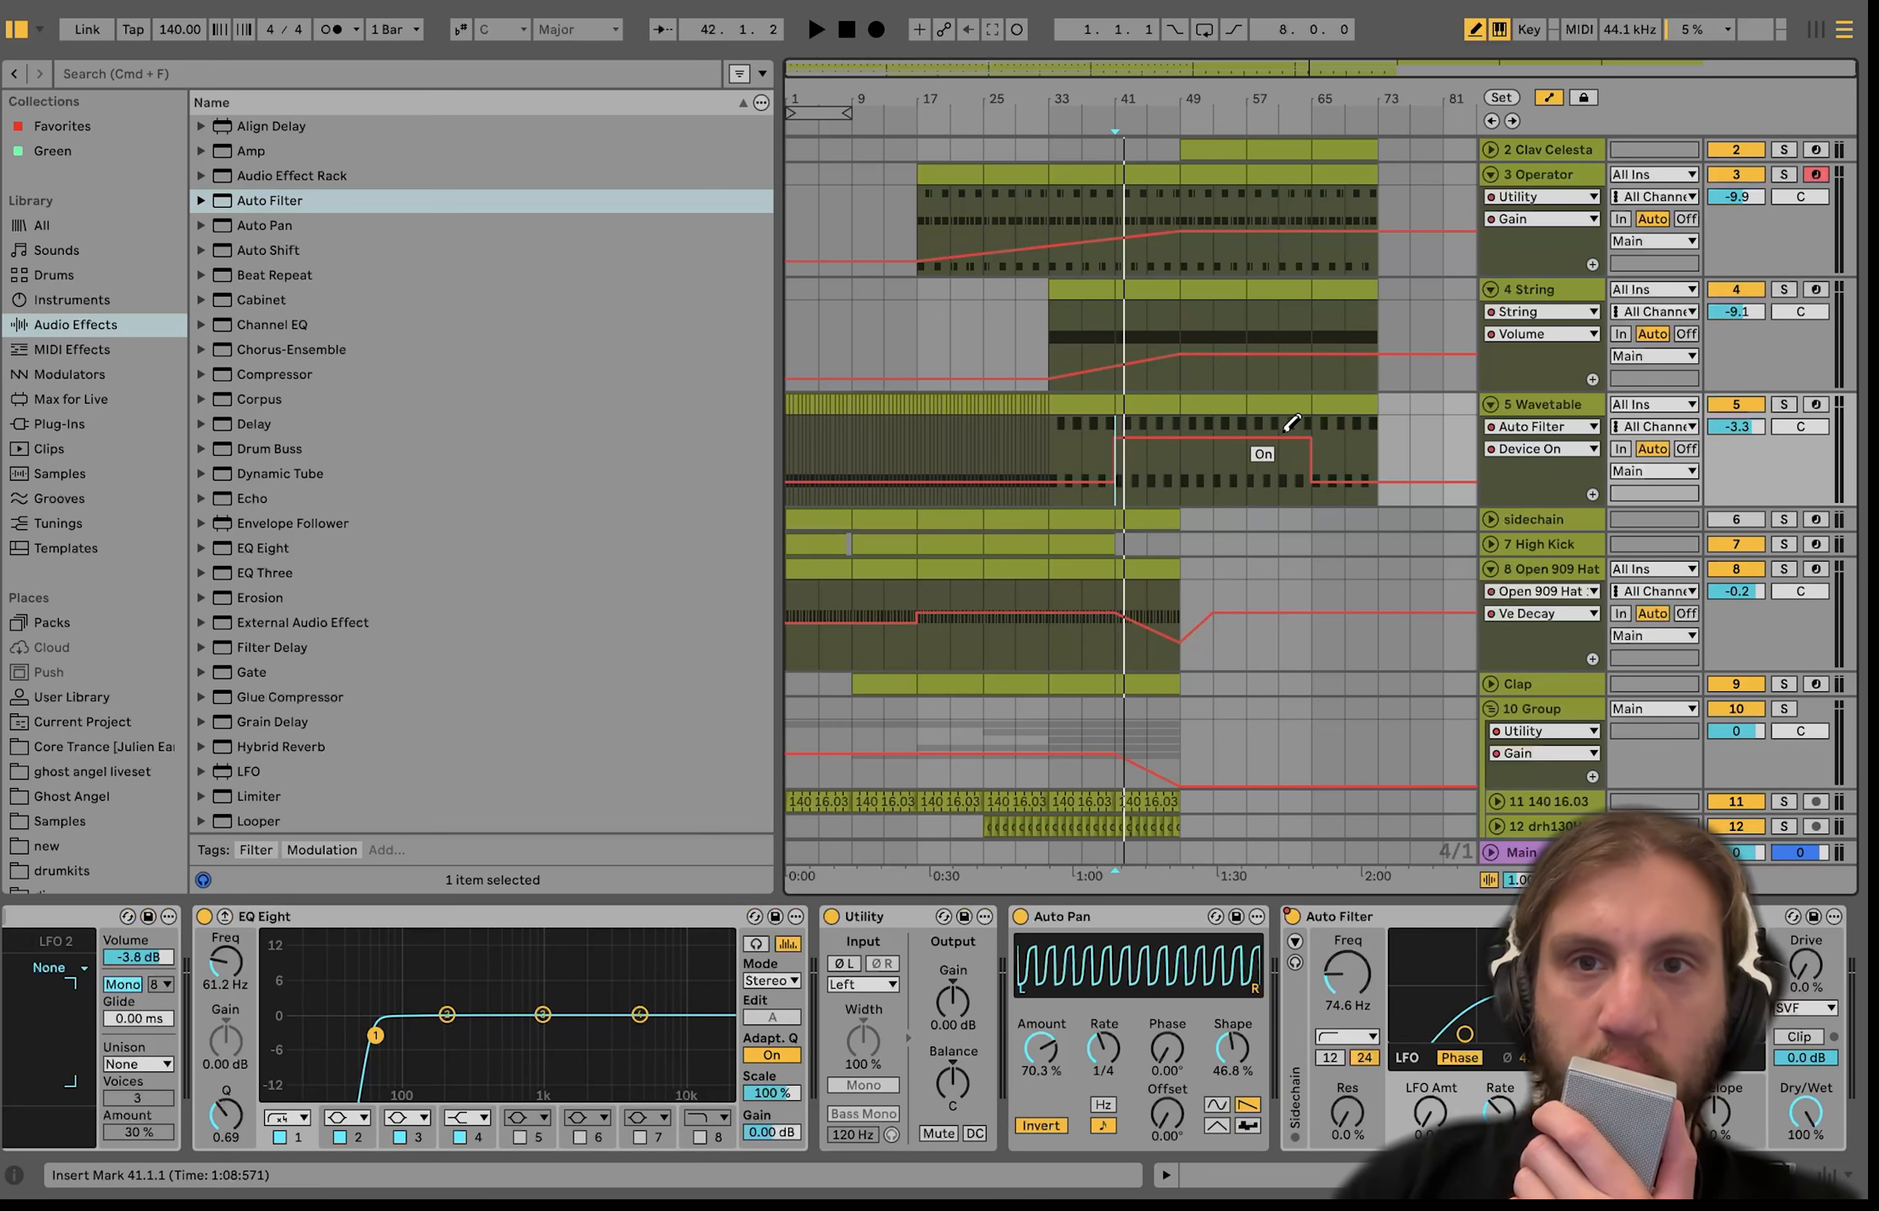
Play from bar 65, and copy the clips at bars 33 to 41 on the sidechain through Rave Loop 8 tracks to bar 65.
scroll(1291, 433, "down", 5)
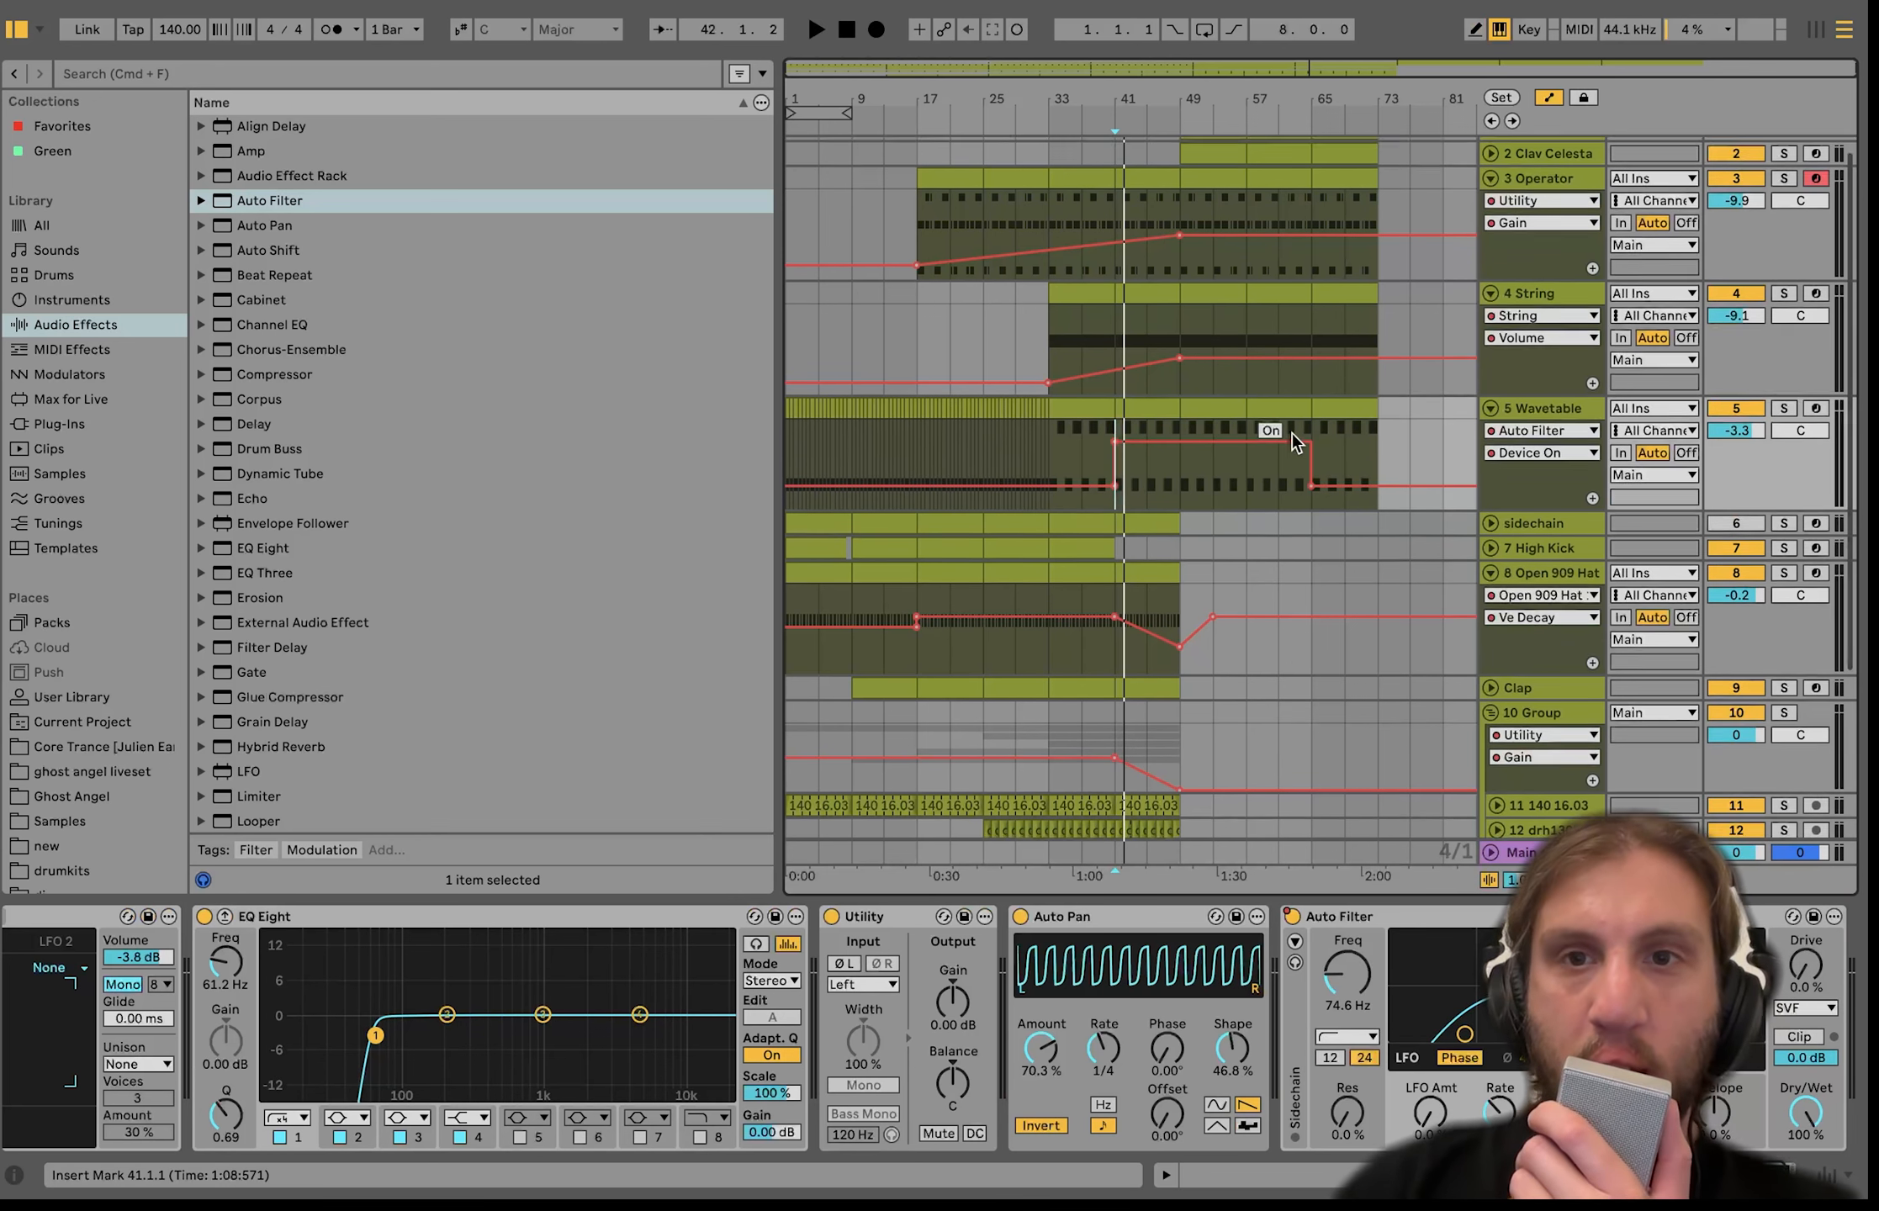
left_click(1315, 336)
key("space")
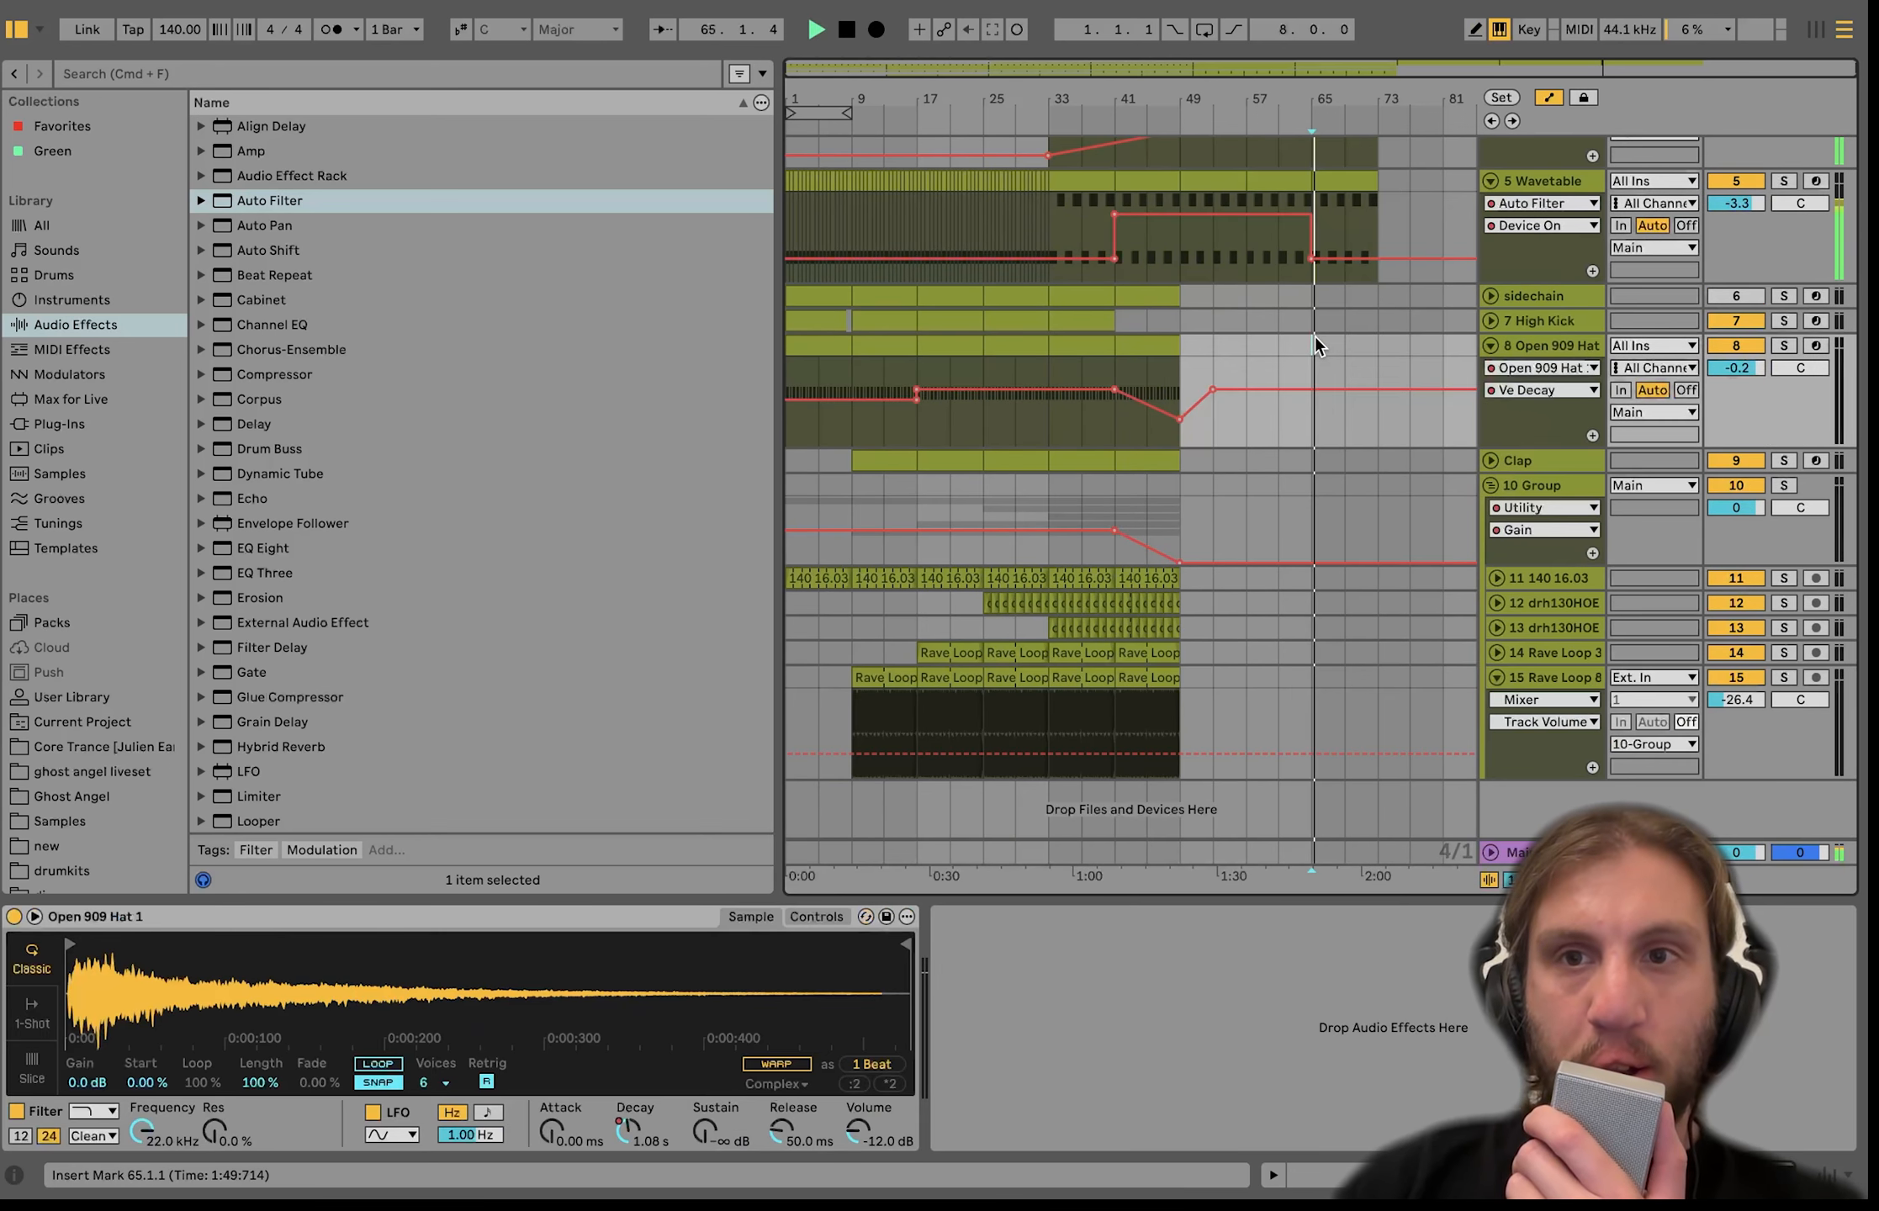
left_click(1091, 298)
key("space")
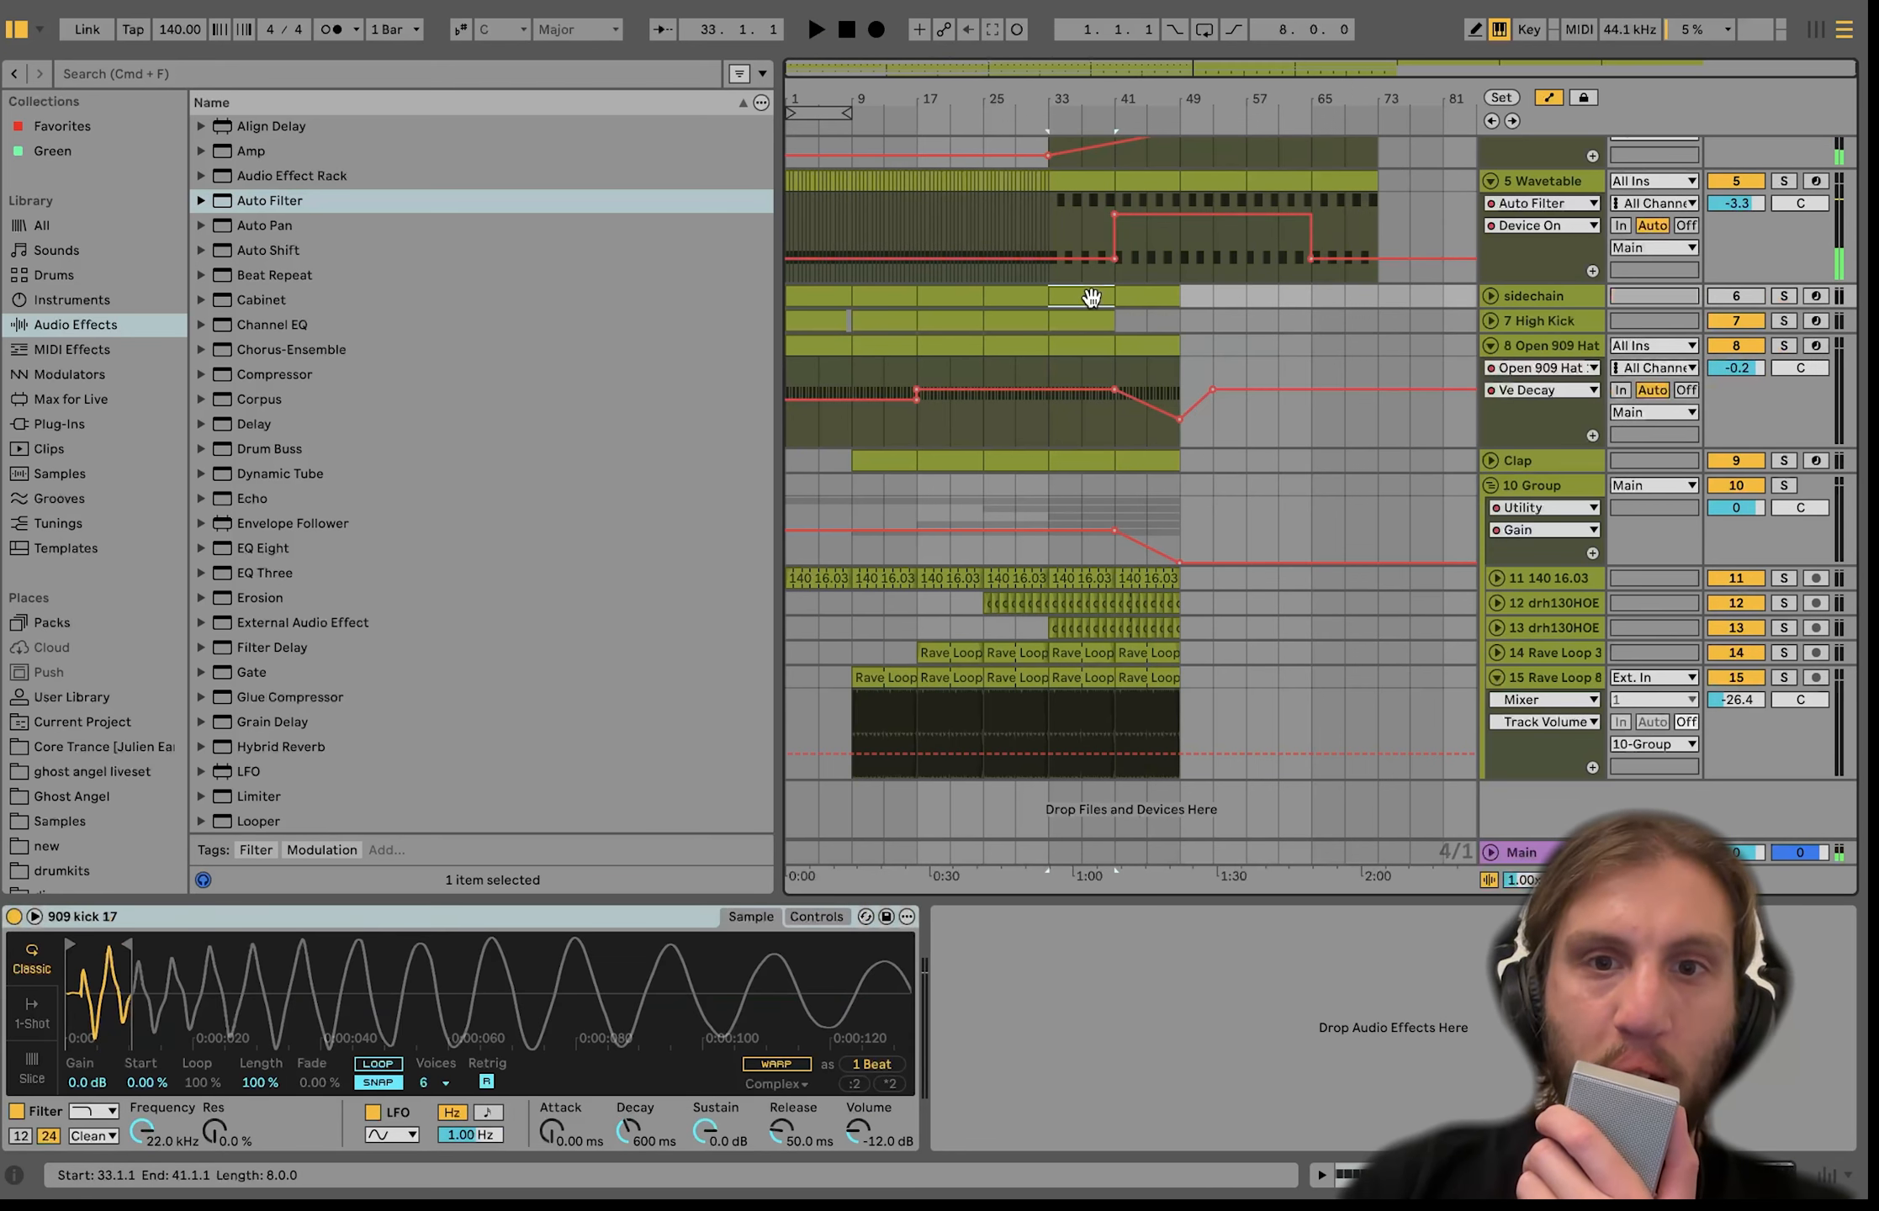
left_click(1089, 680, "shift")
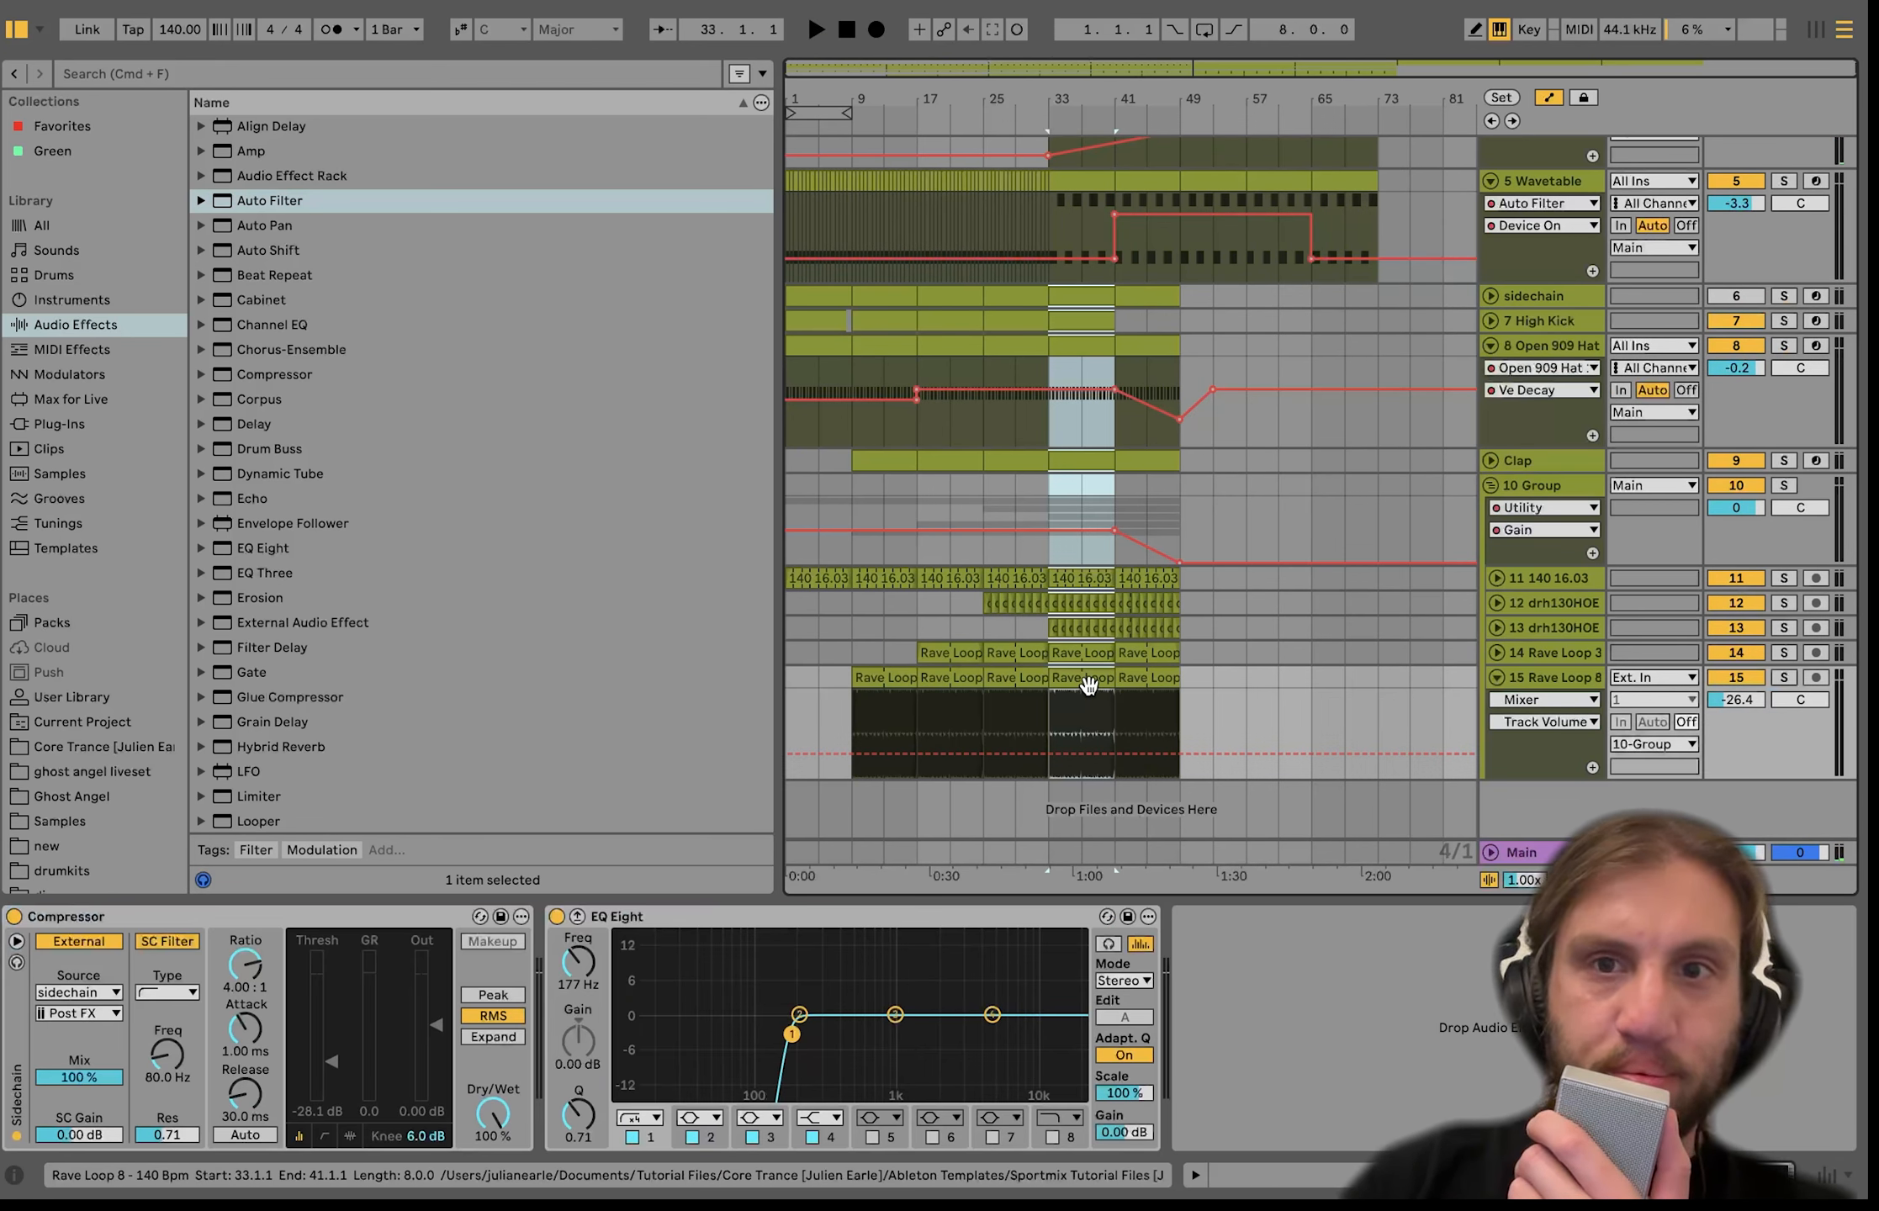
left_click(1313, 294)
key("ctrl+v")
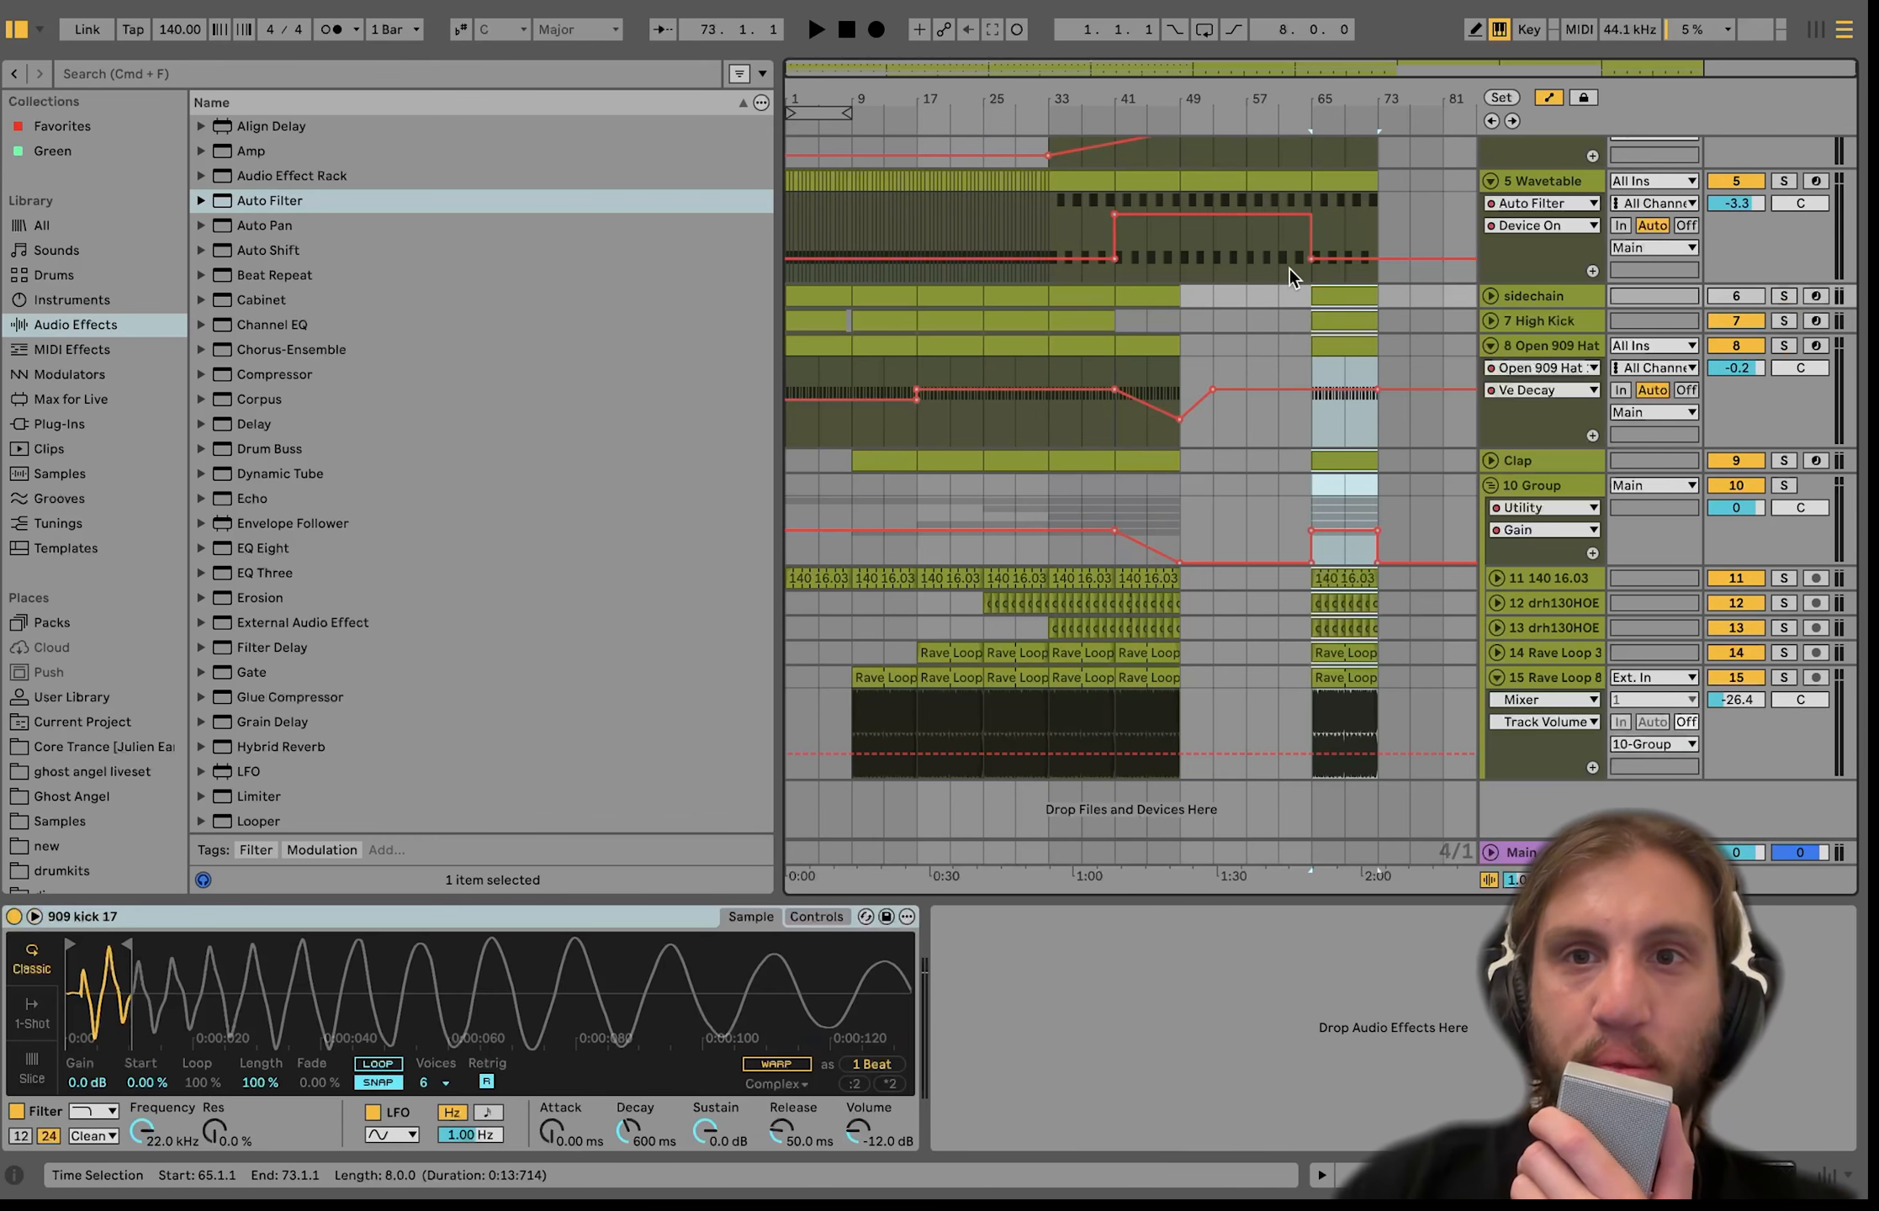
Automate the Wavetable's Auto Filter frequency to rise from 74.6 Hz at bar 57 until bar 65, drop back there, and play the build-up.
left_click(1248, 249)
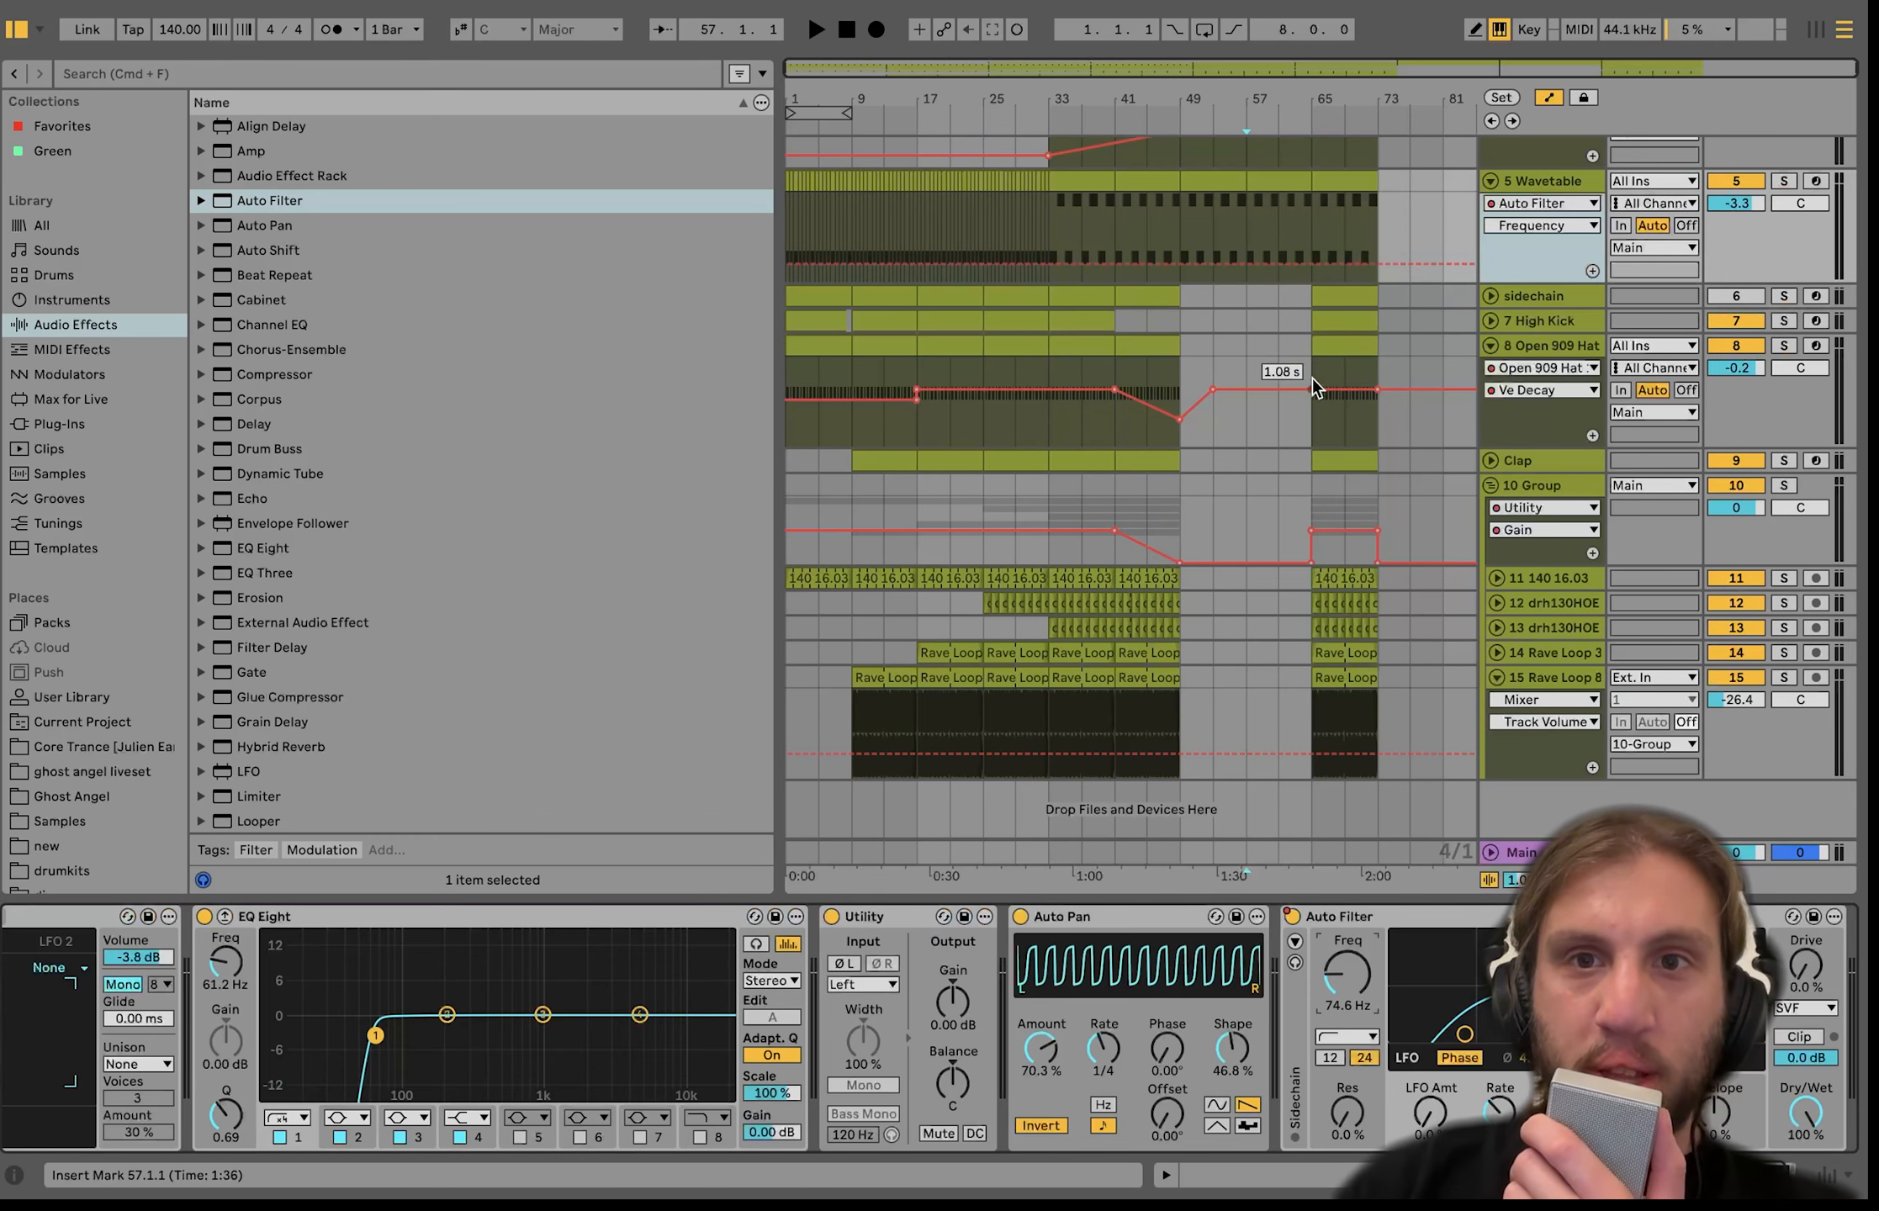
left_click(1247, 263)
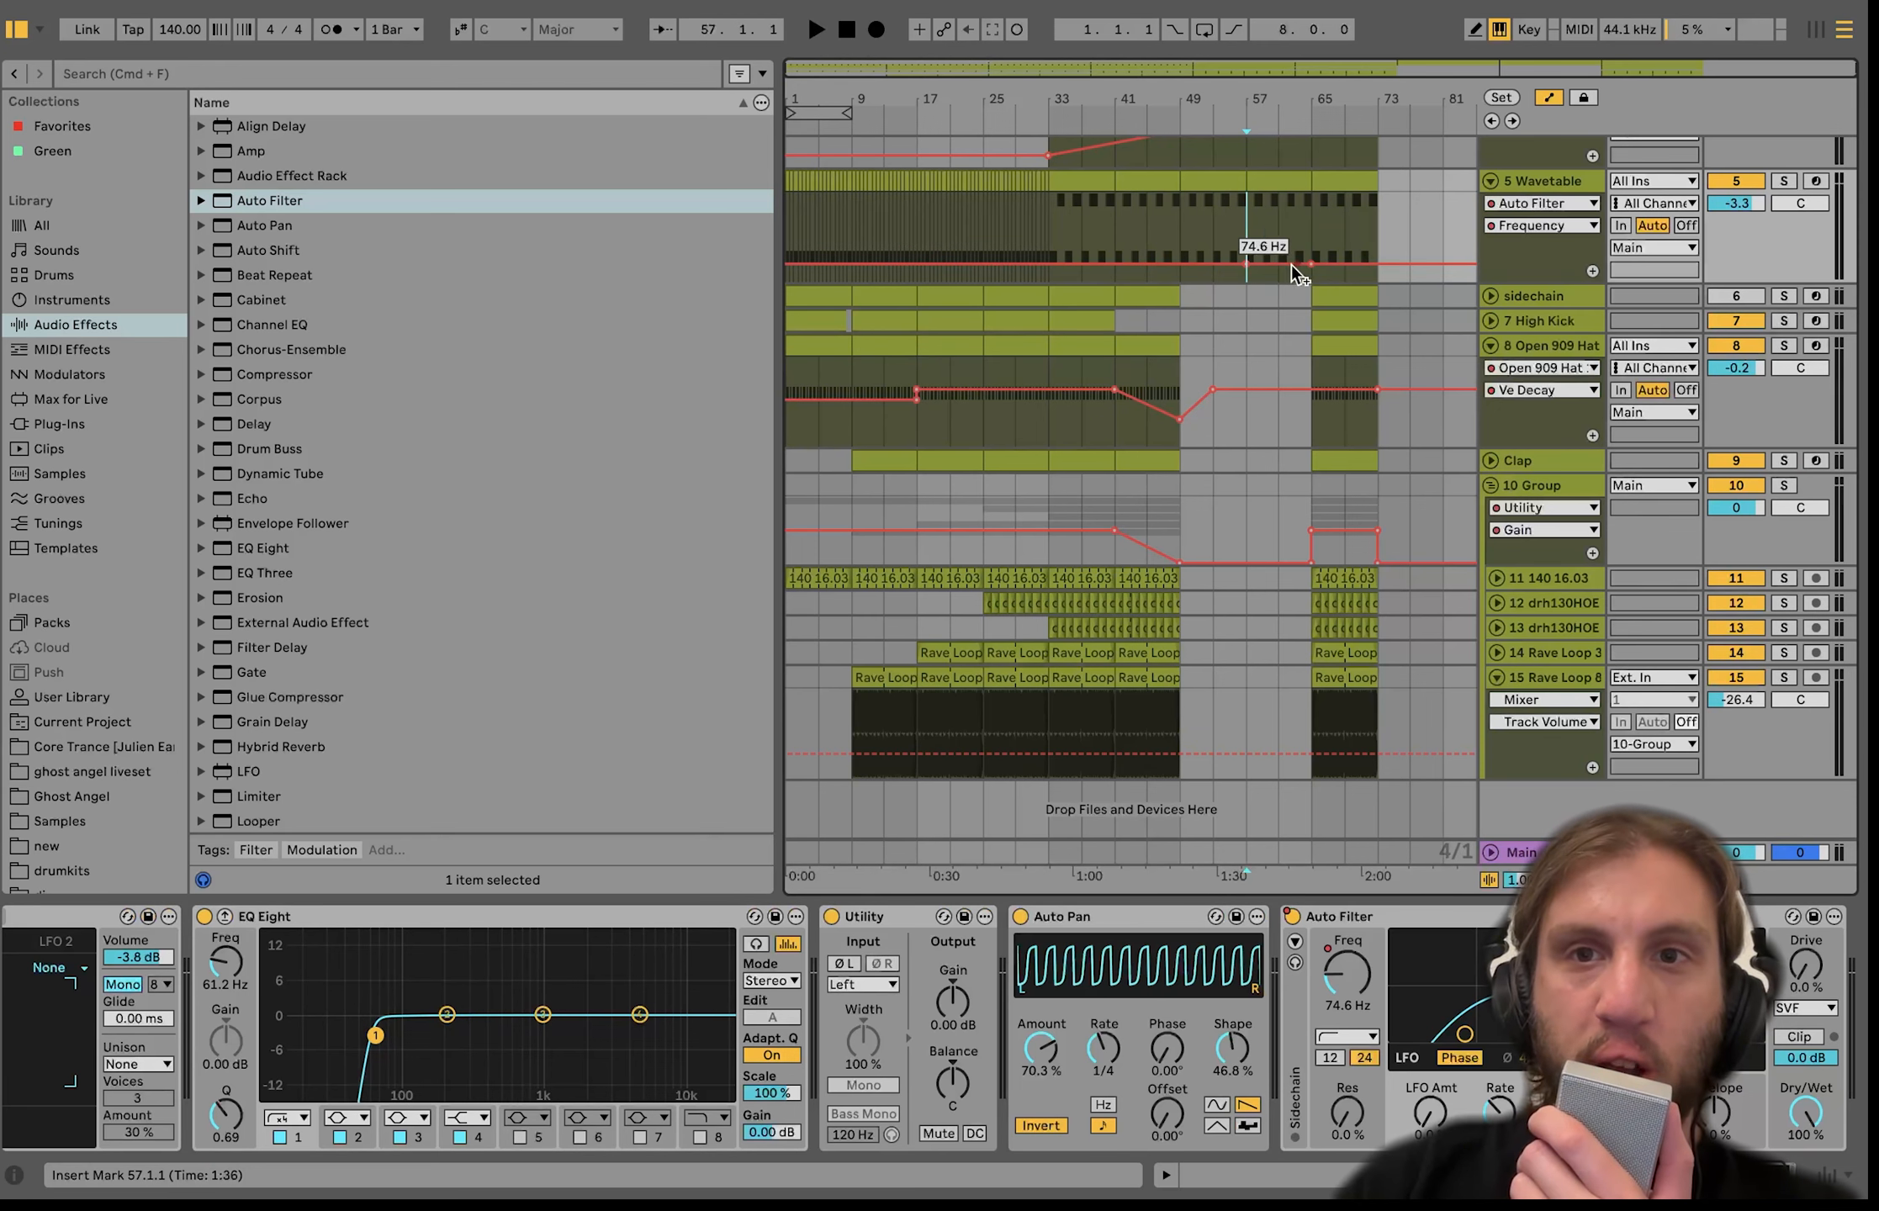
left_click_drag(1310, 264, 1314, 244)
key("space")
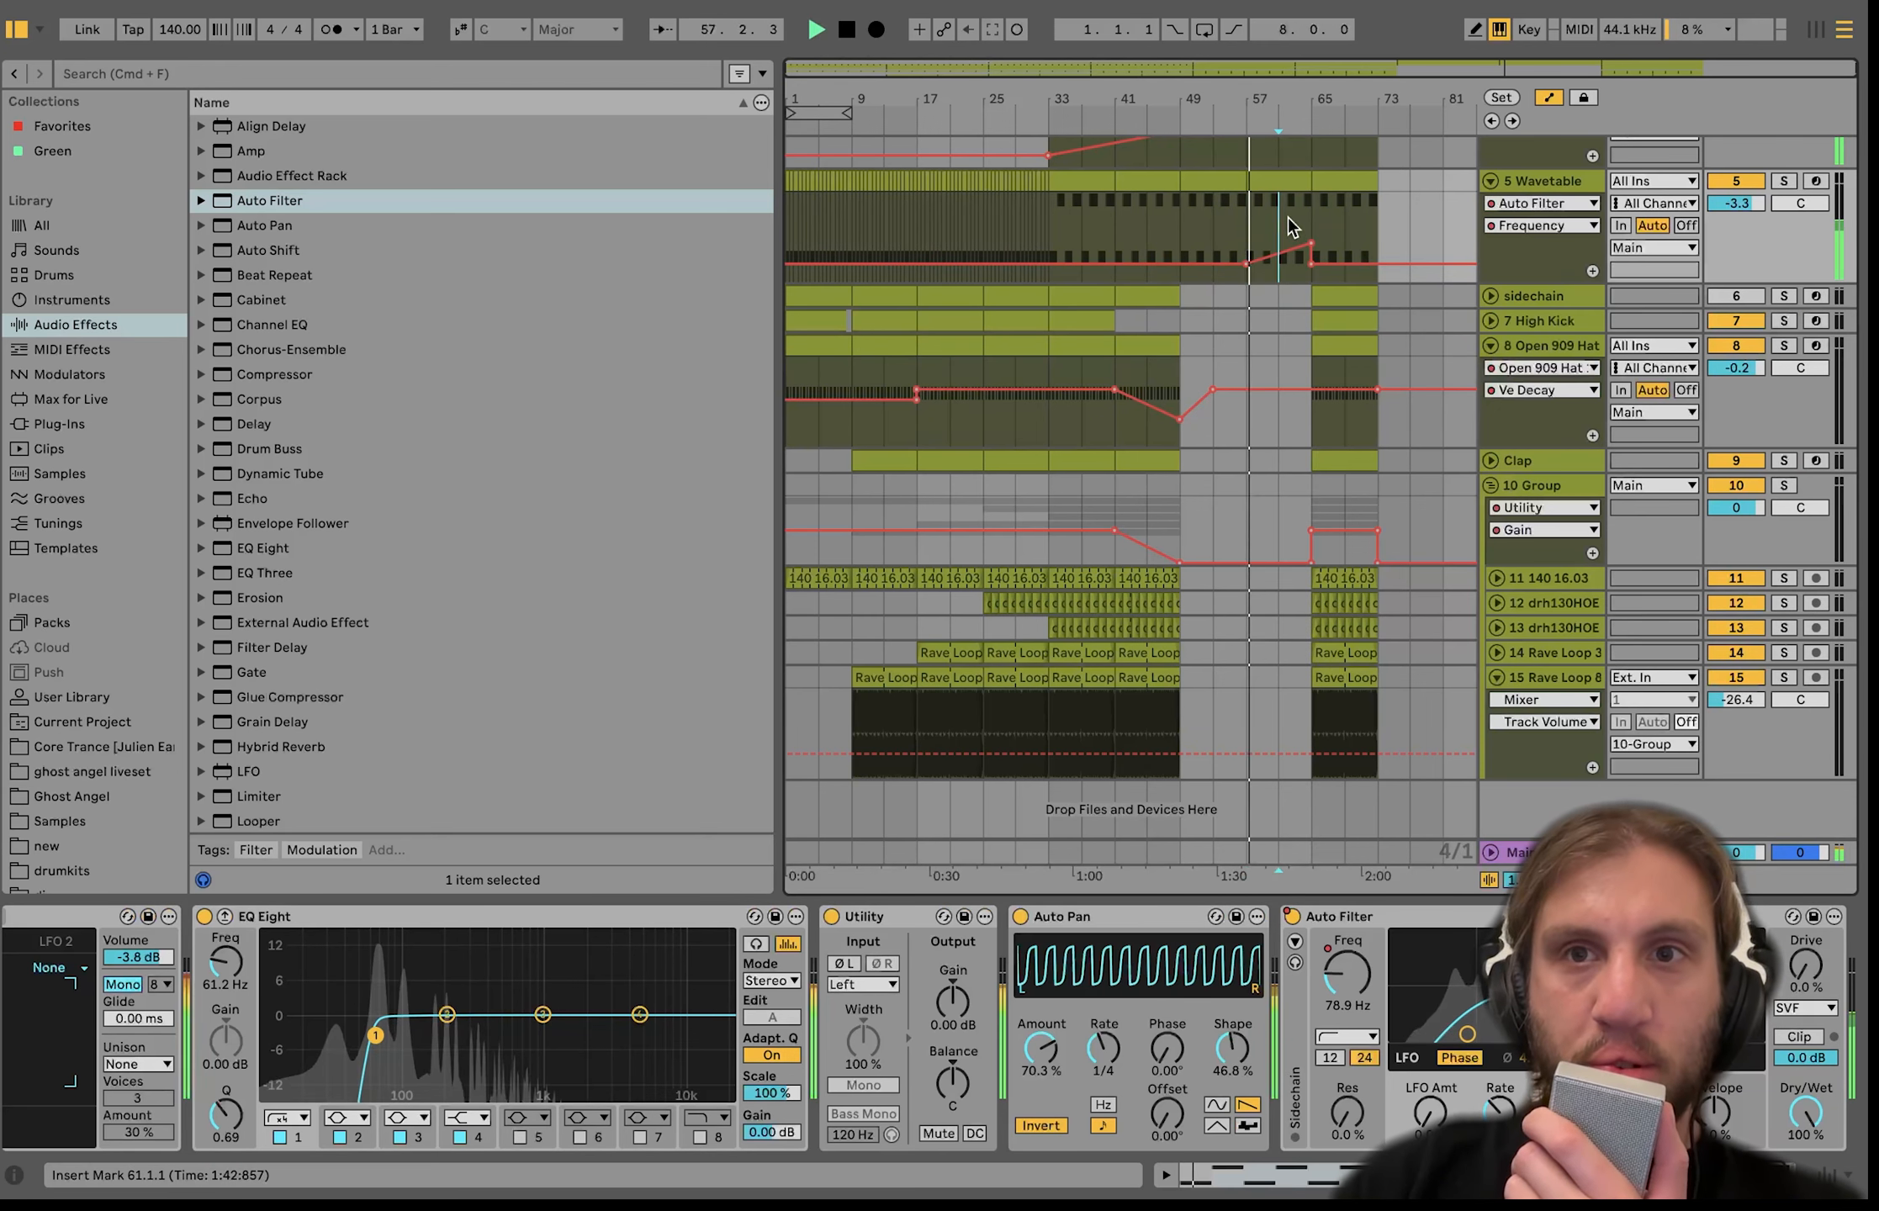
Cut the E-Piano and Clav clips back to end at bar 64, leaving a one-bar gap before bar 65, and play the transition.
scroll(1286, 244, "up", 3)
scroll(1285, 244, "up", 5)
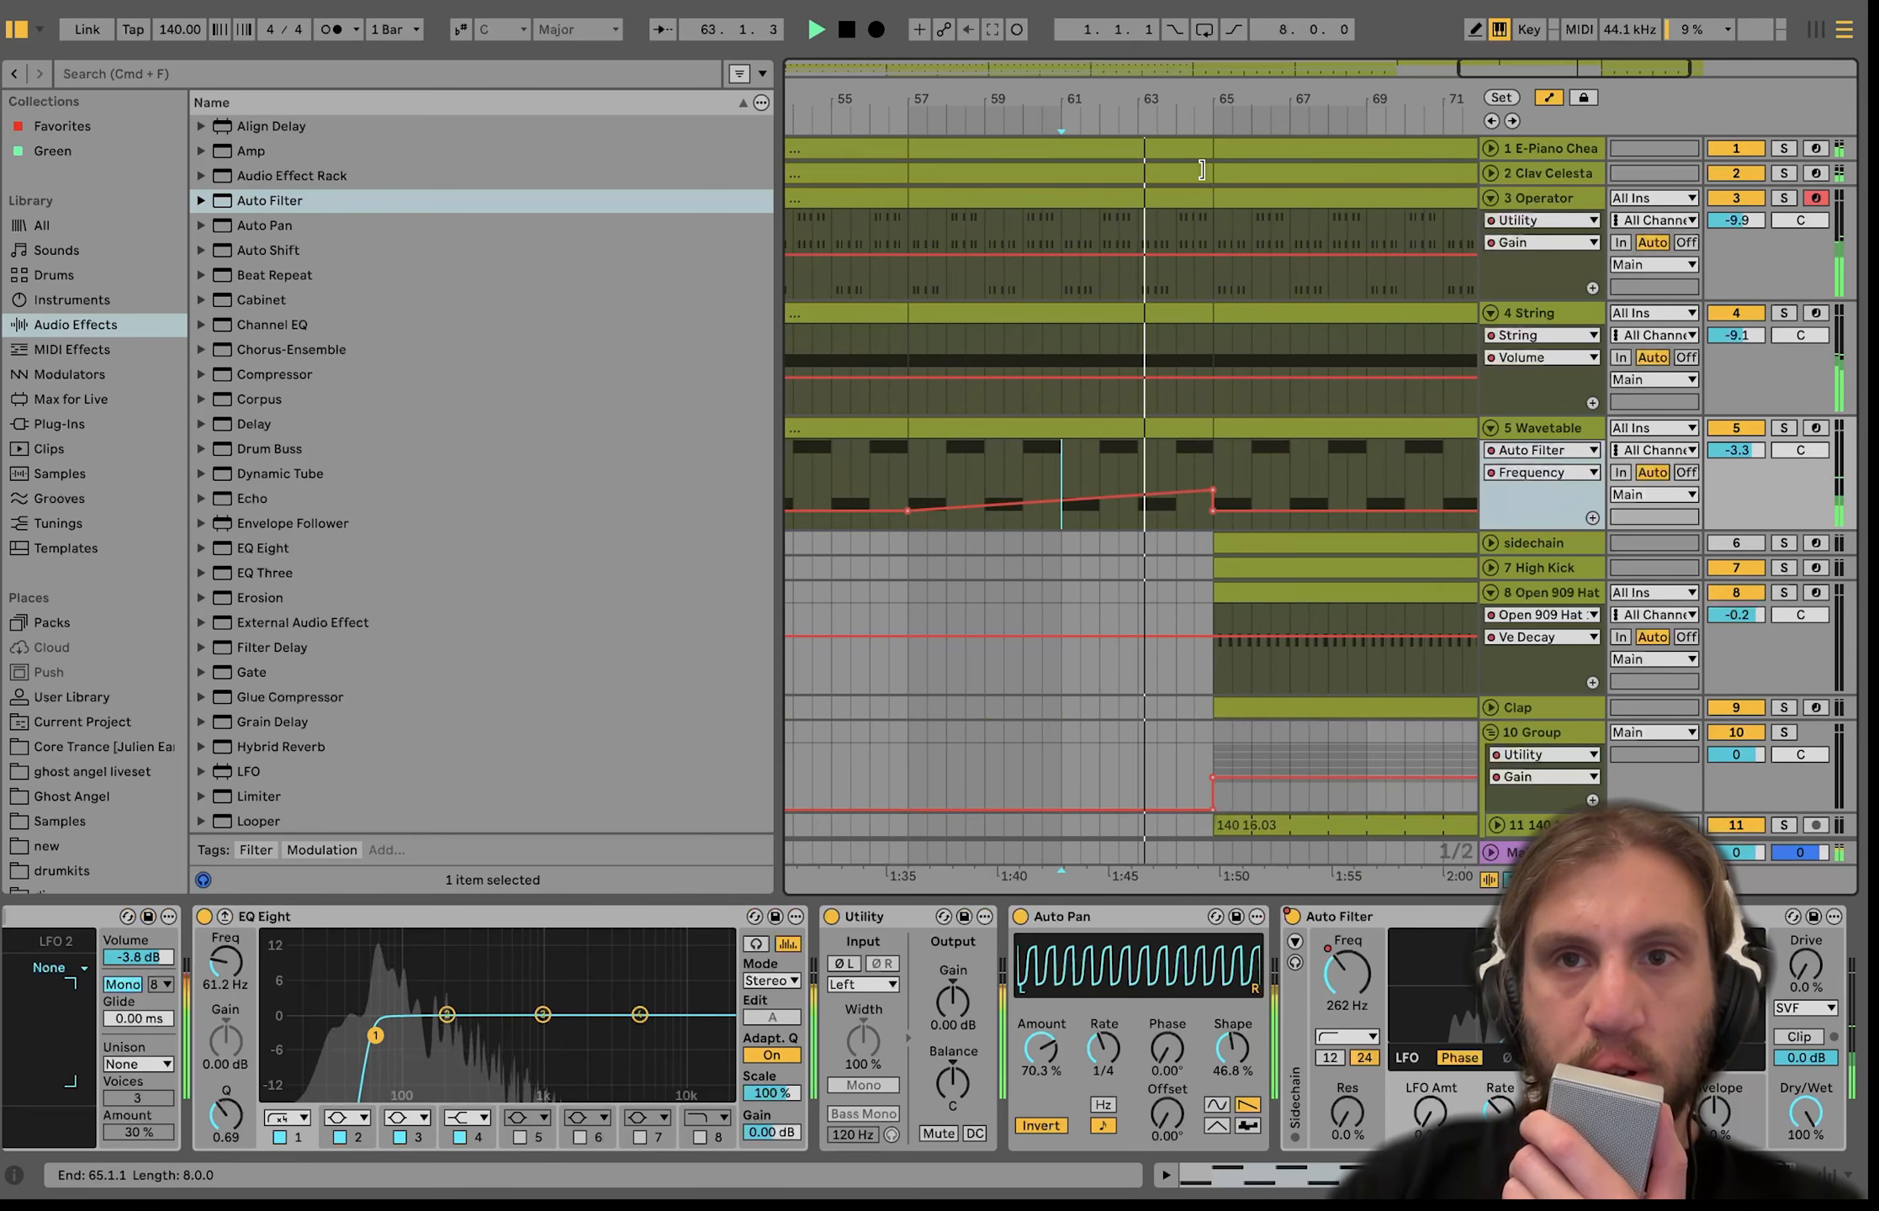
left_click_drag(1209, 173, 1176, 148)
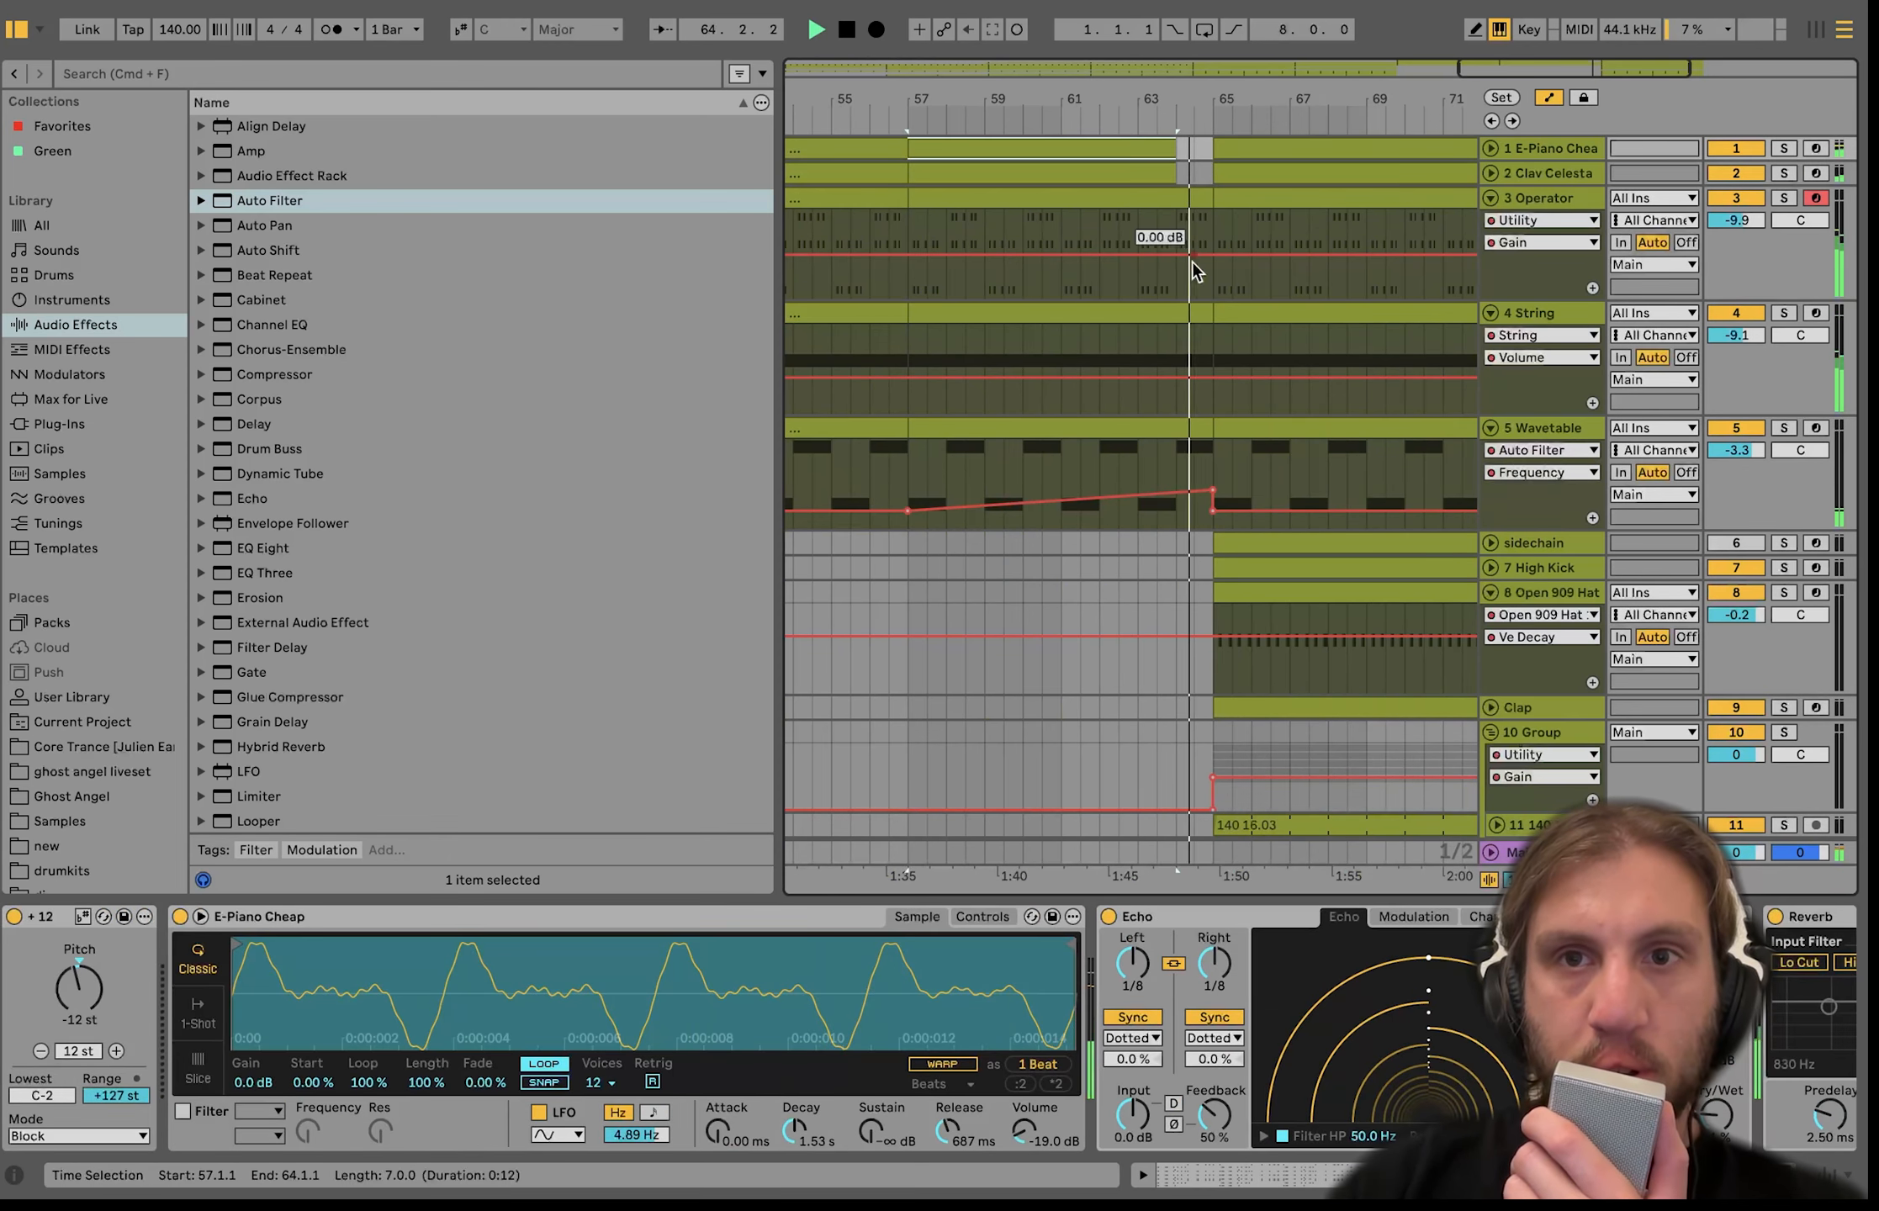
scroll(1216, 400, "down", 3)
scroll(1212, 399, "down", 2)
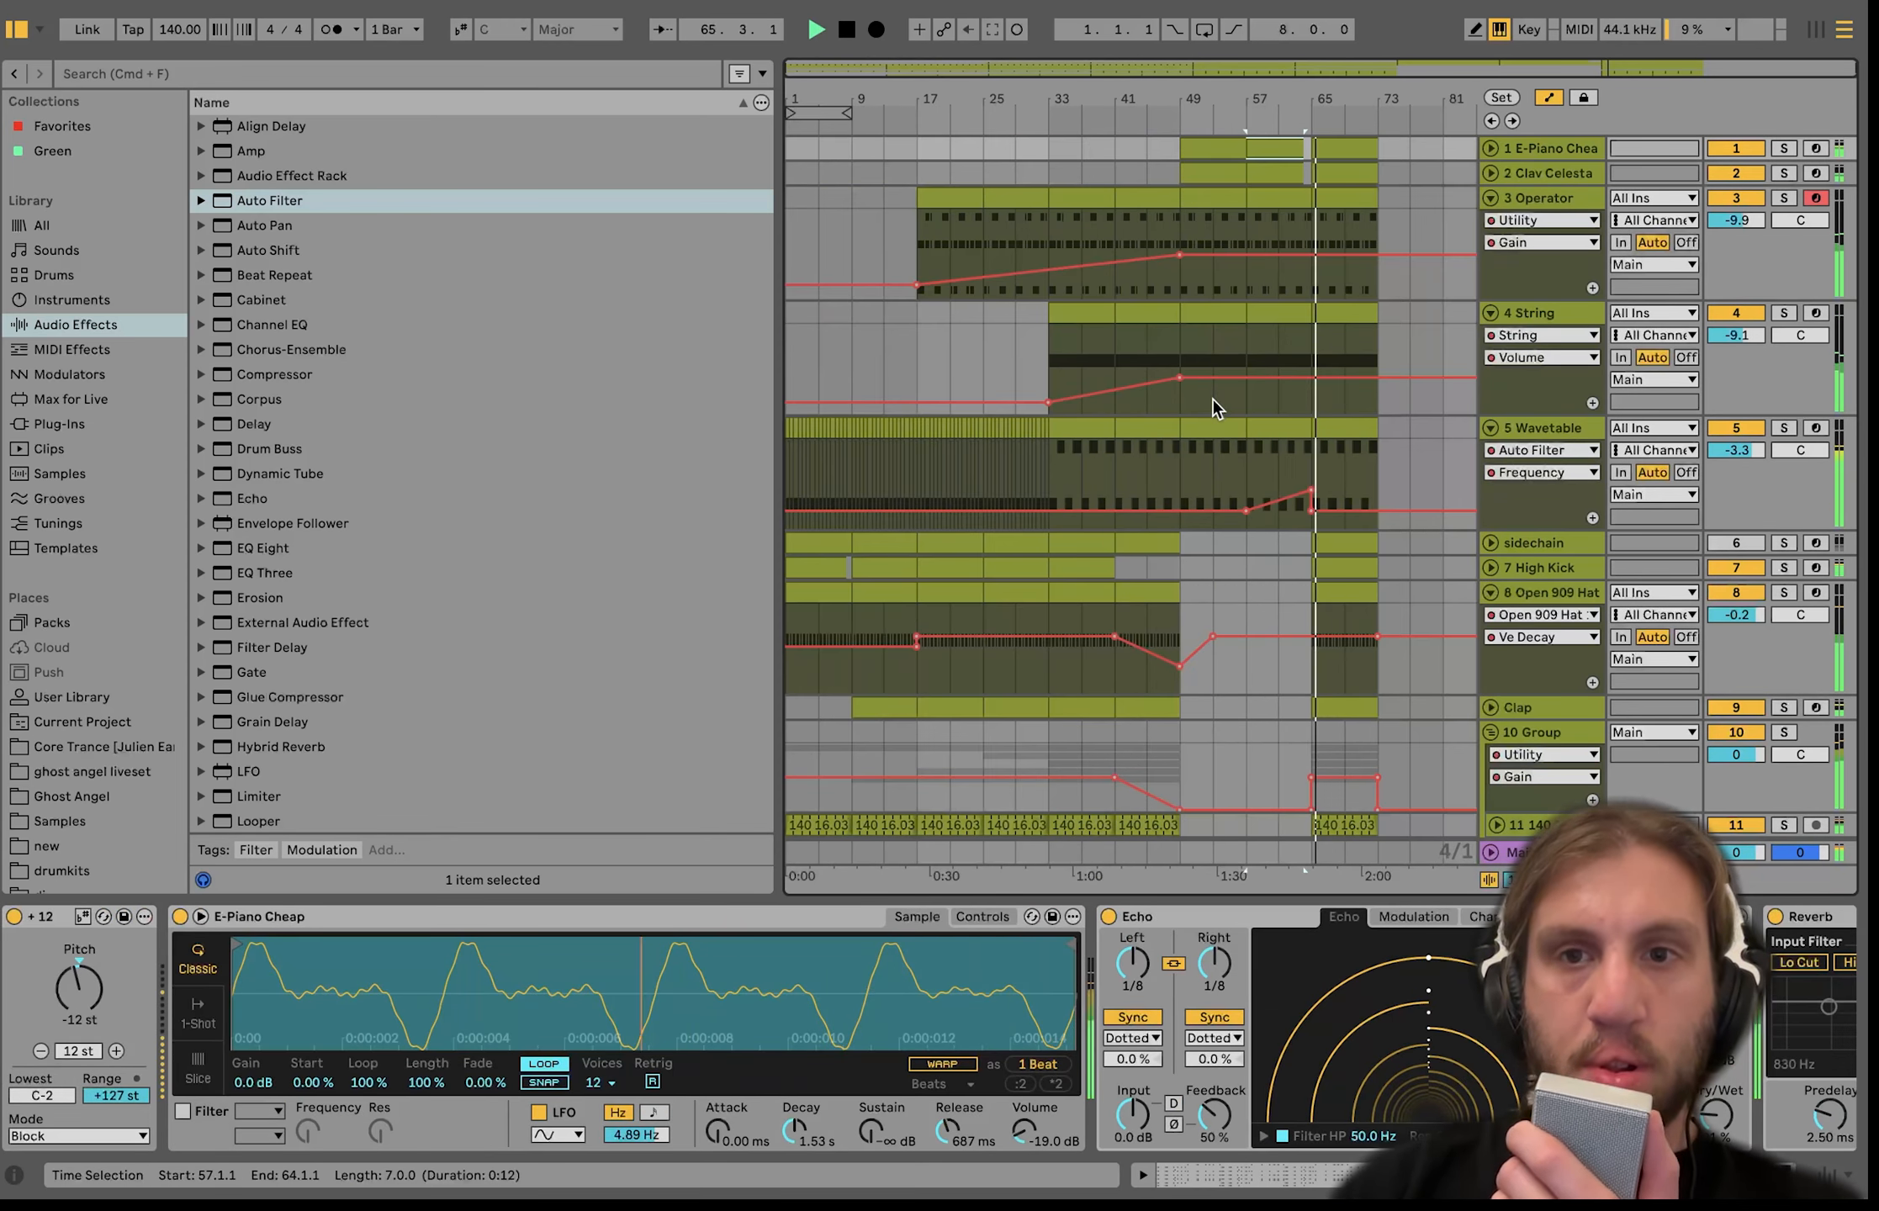
key("space")
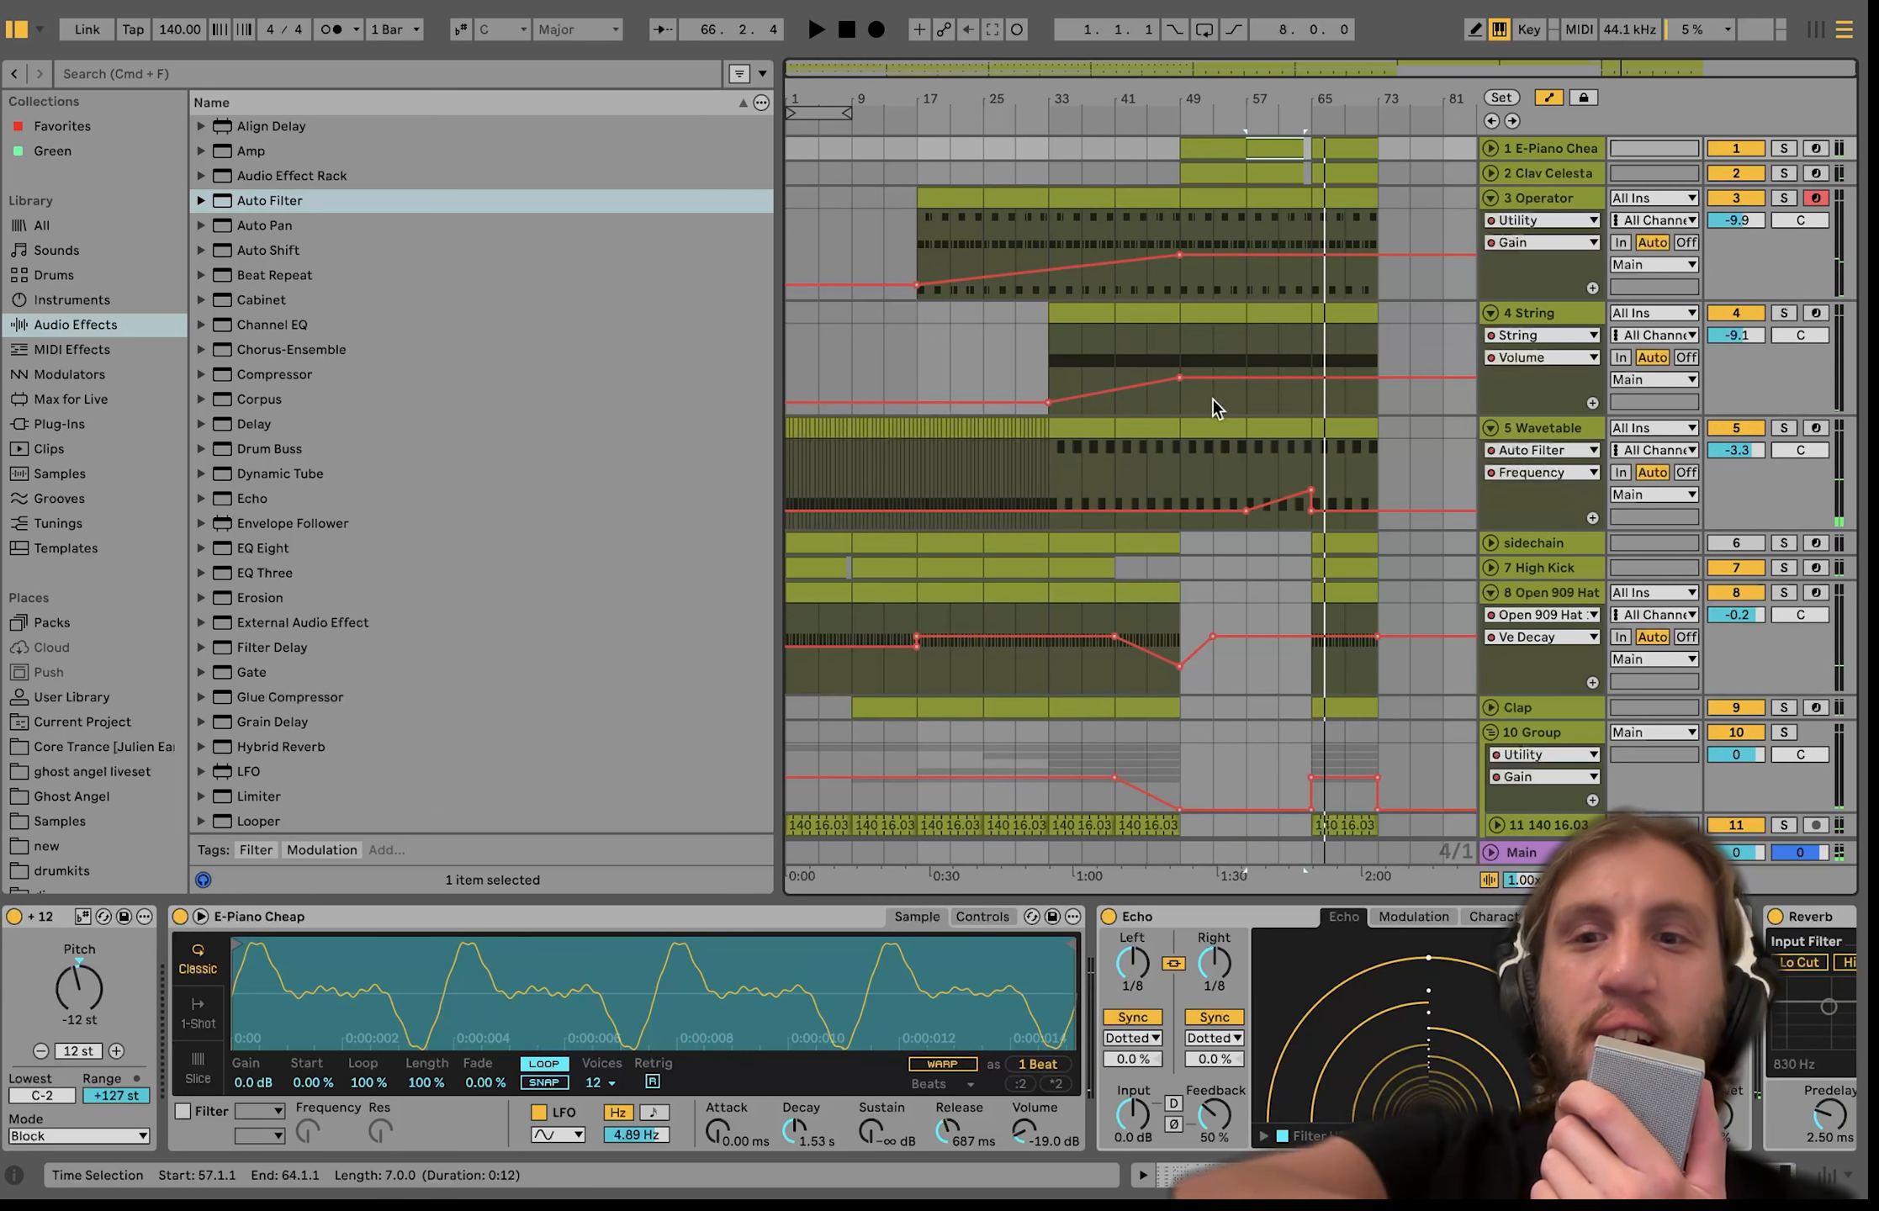
Ramp the 10 Group's Utility gain up from about bar 62 to bar 65, remove its drop at bar 73, and play from bar 61.
left_click(1375, 803)
left_click_drag(1284, 806, 1287, 809)
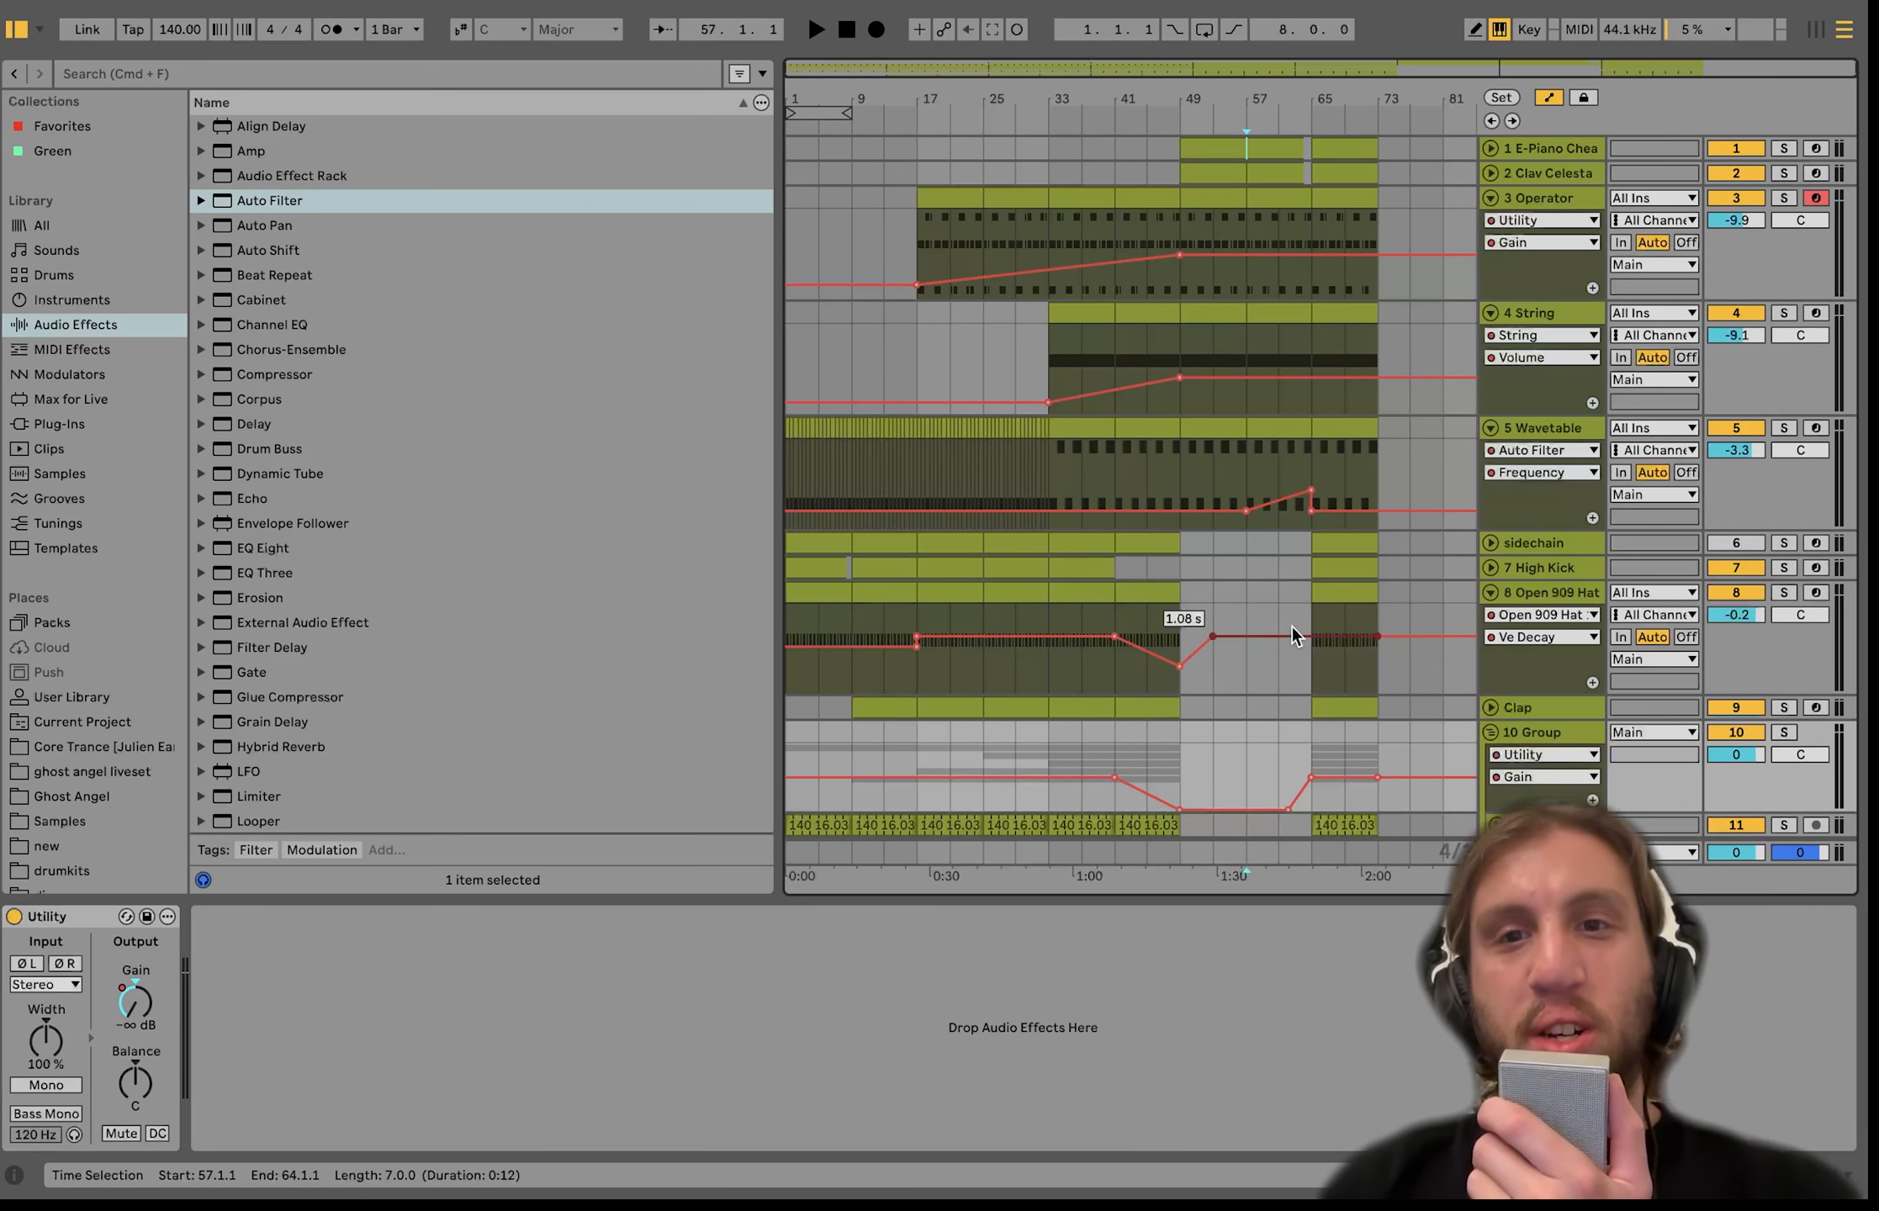
scroll(1292, 627, "down", 2)
left_click(1278, 424)
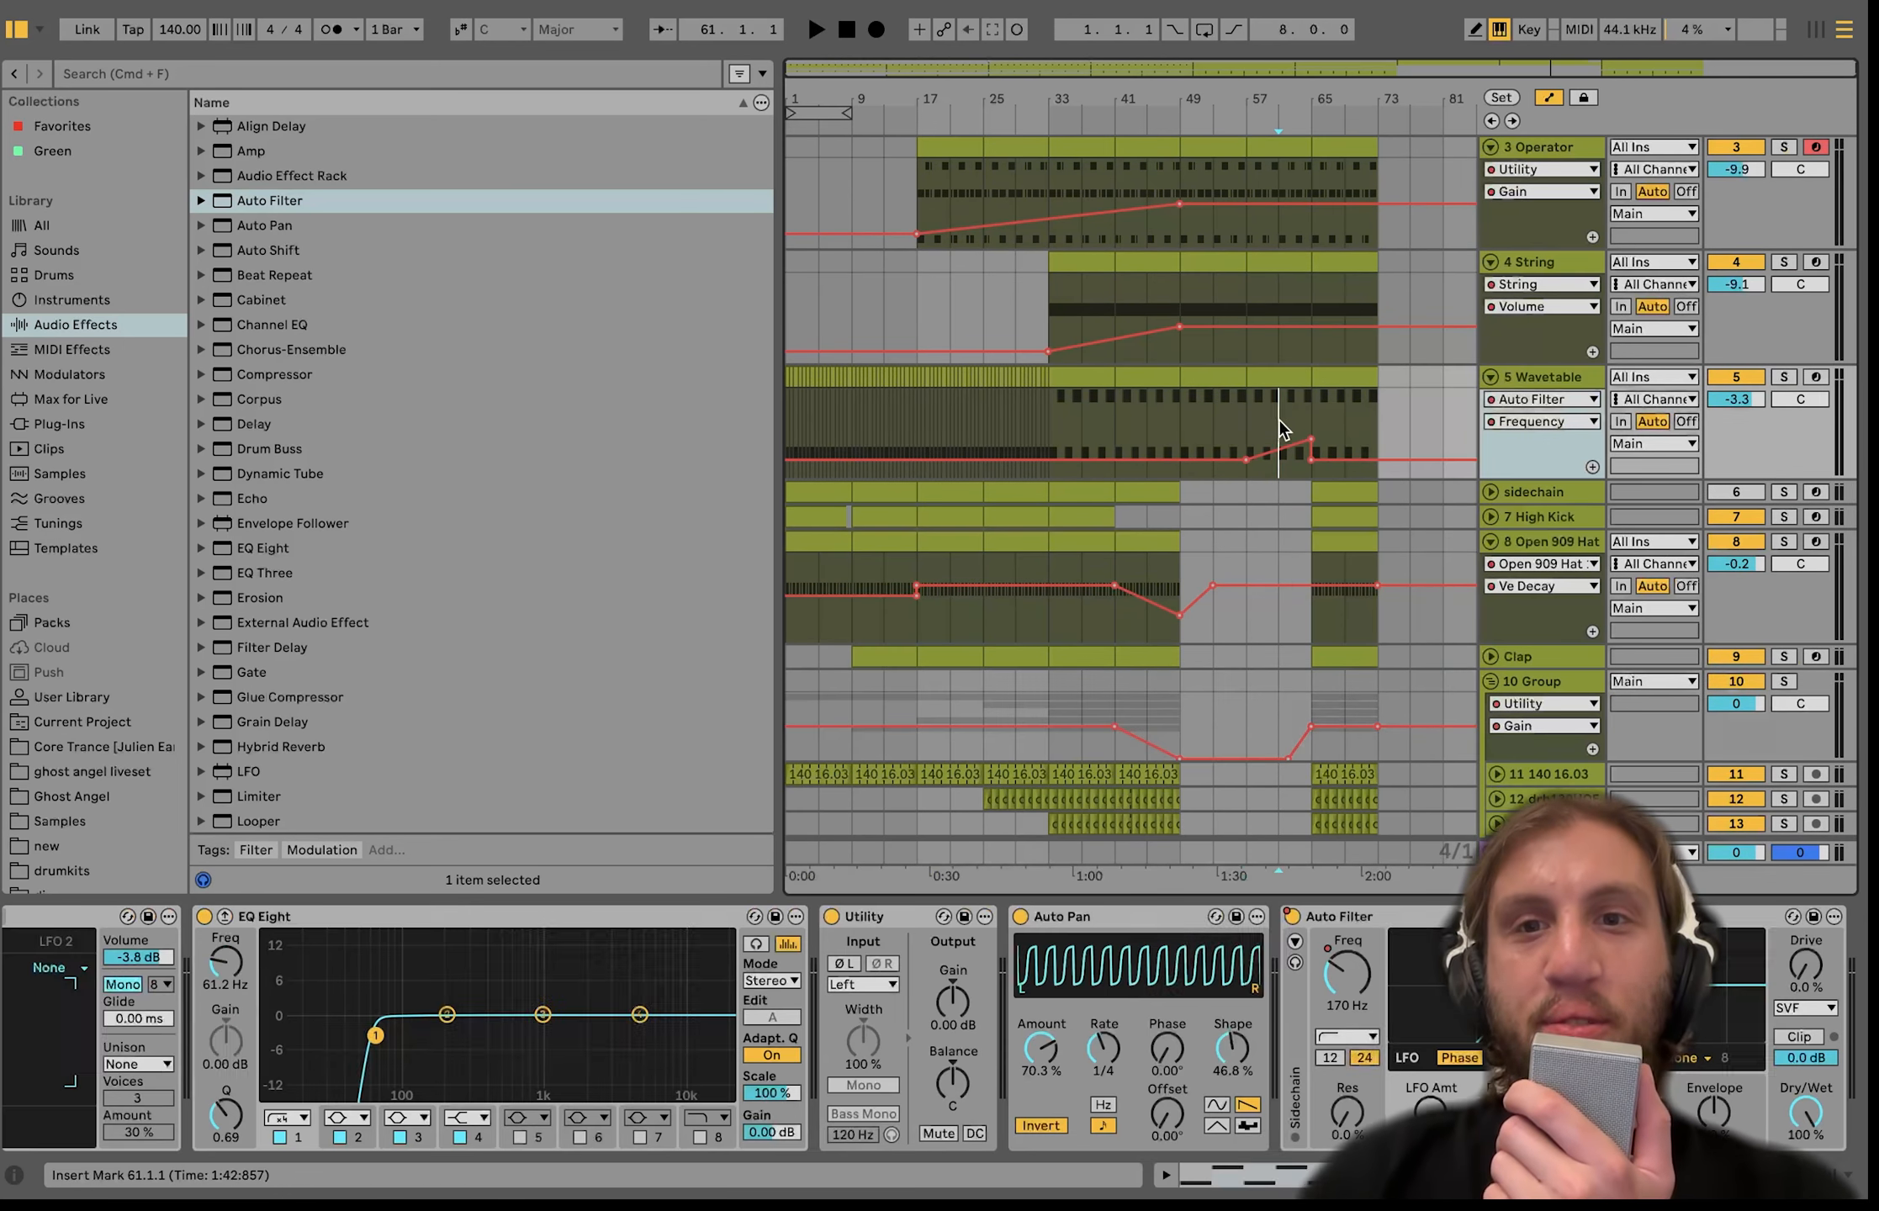
key("space")
key("plus")
key("plus")
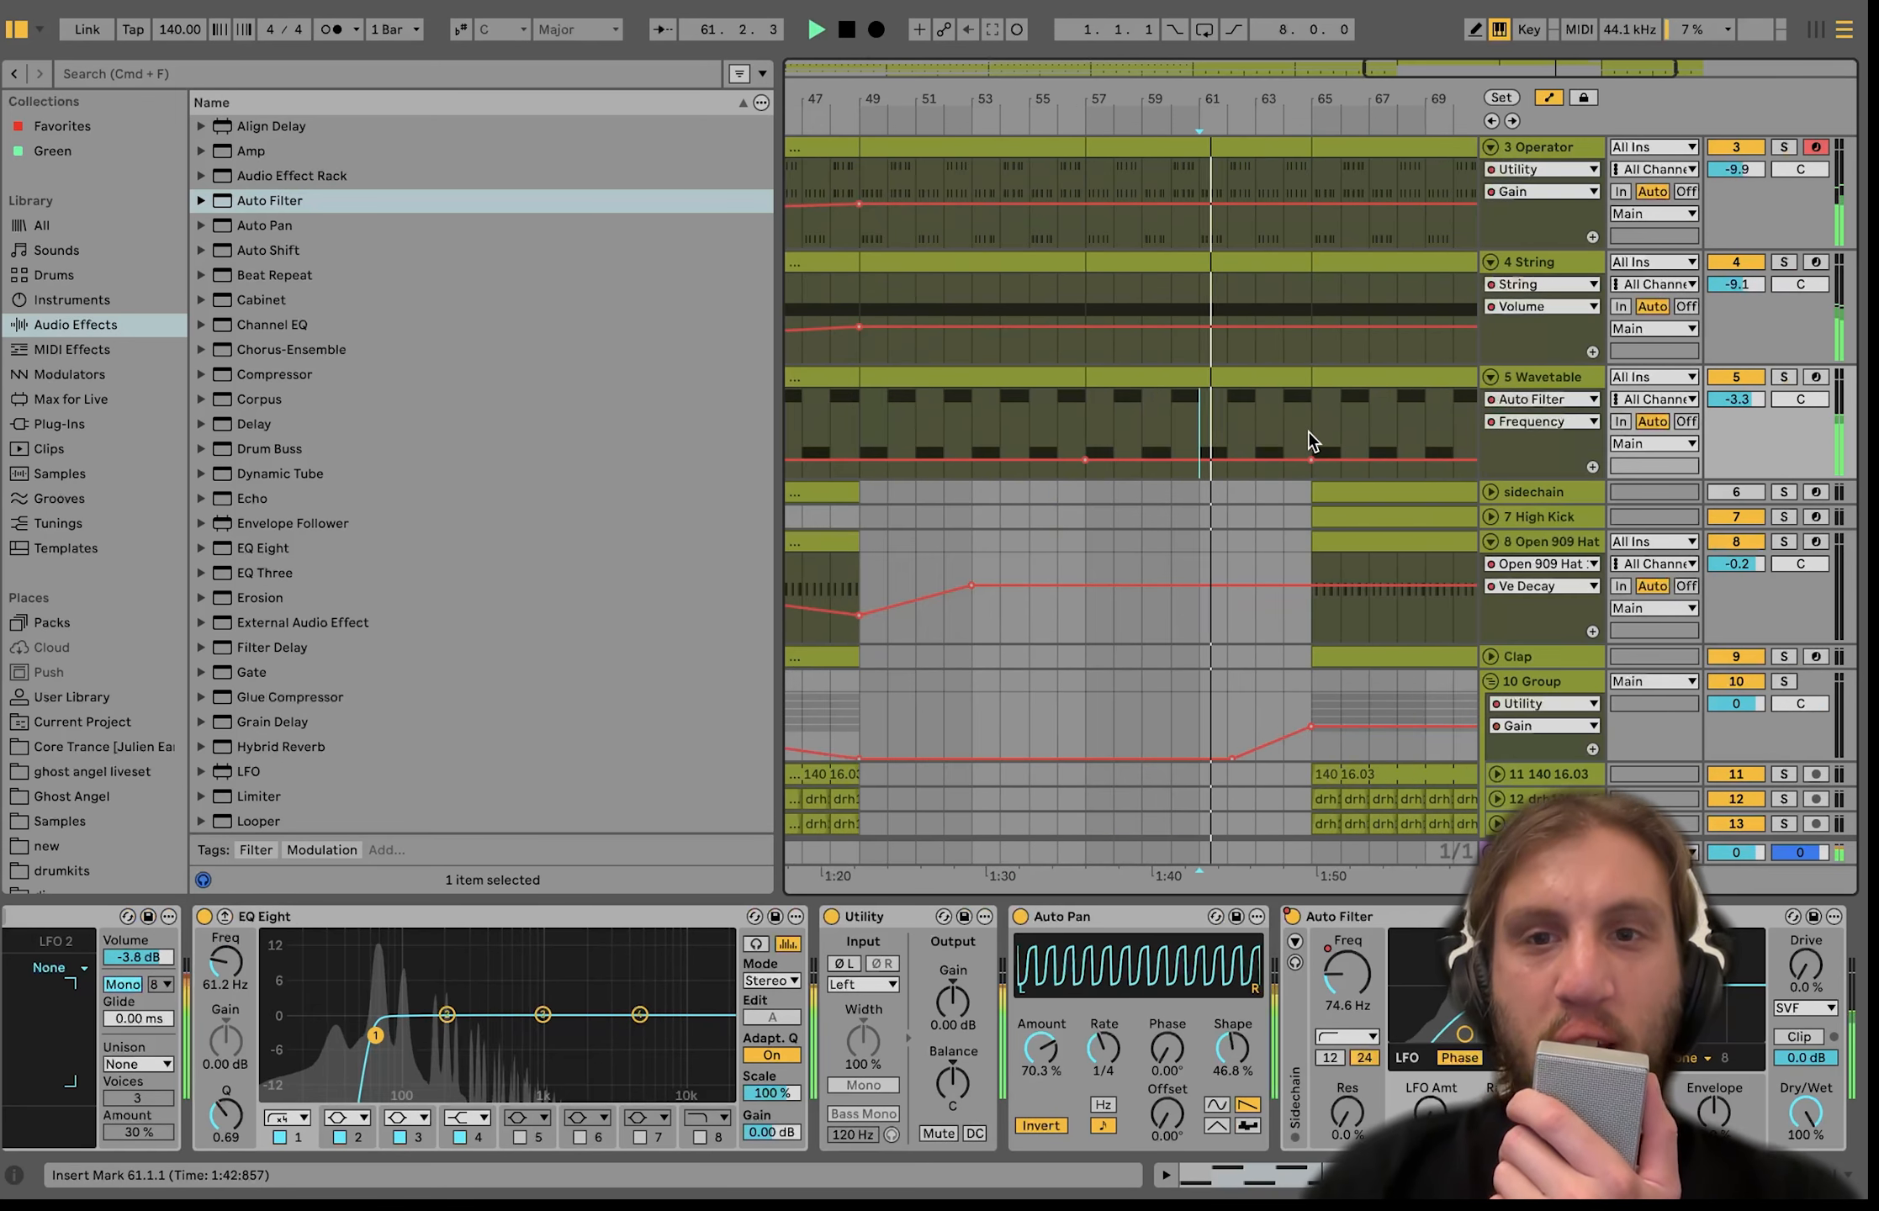
Play the transition into bar 65 twice from bar 64 to check the filter sweep and the returning drums.
left_click(1276, 425)
key("space")
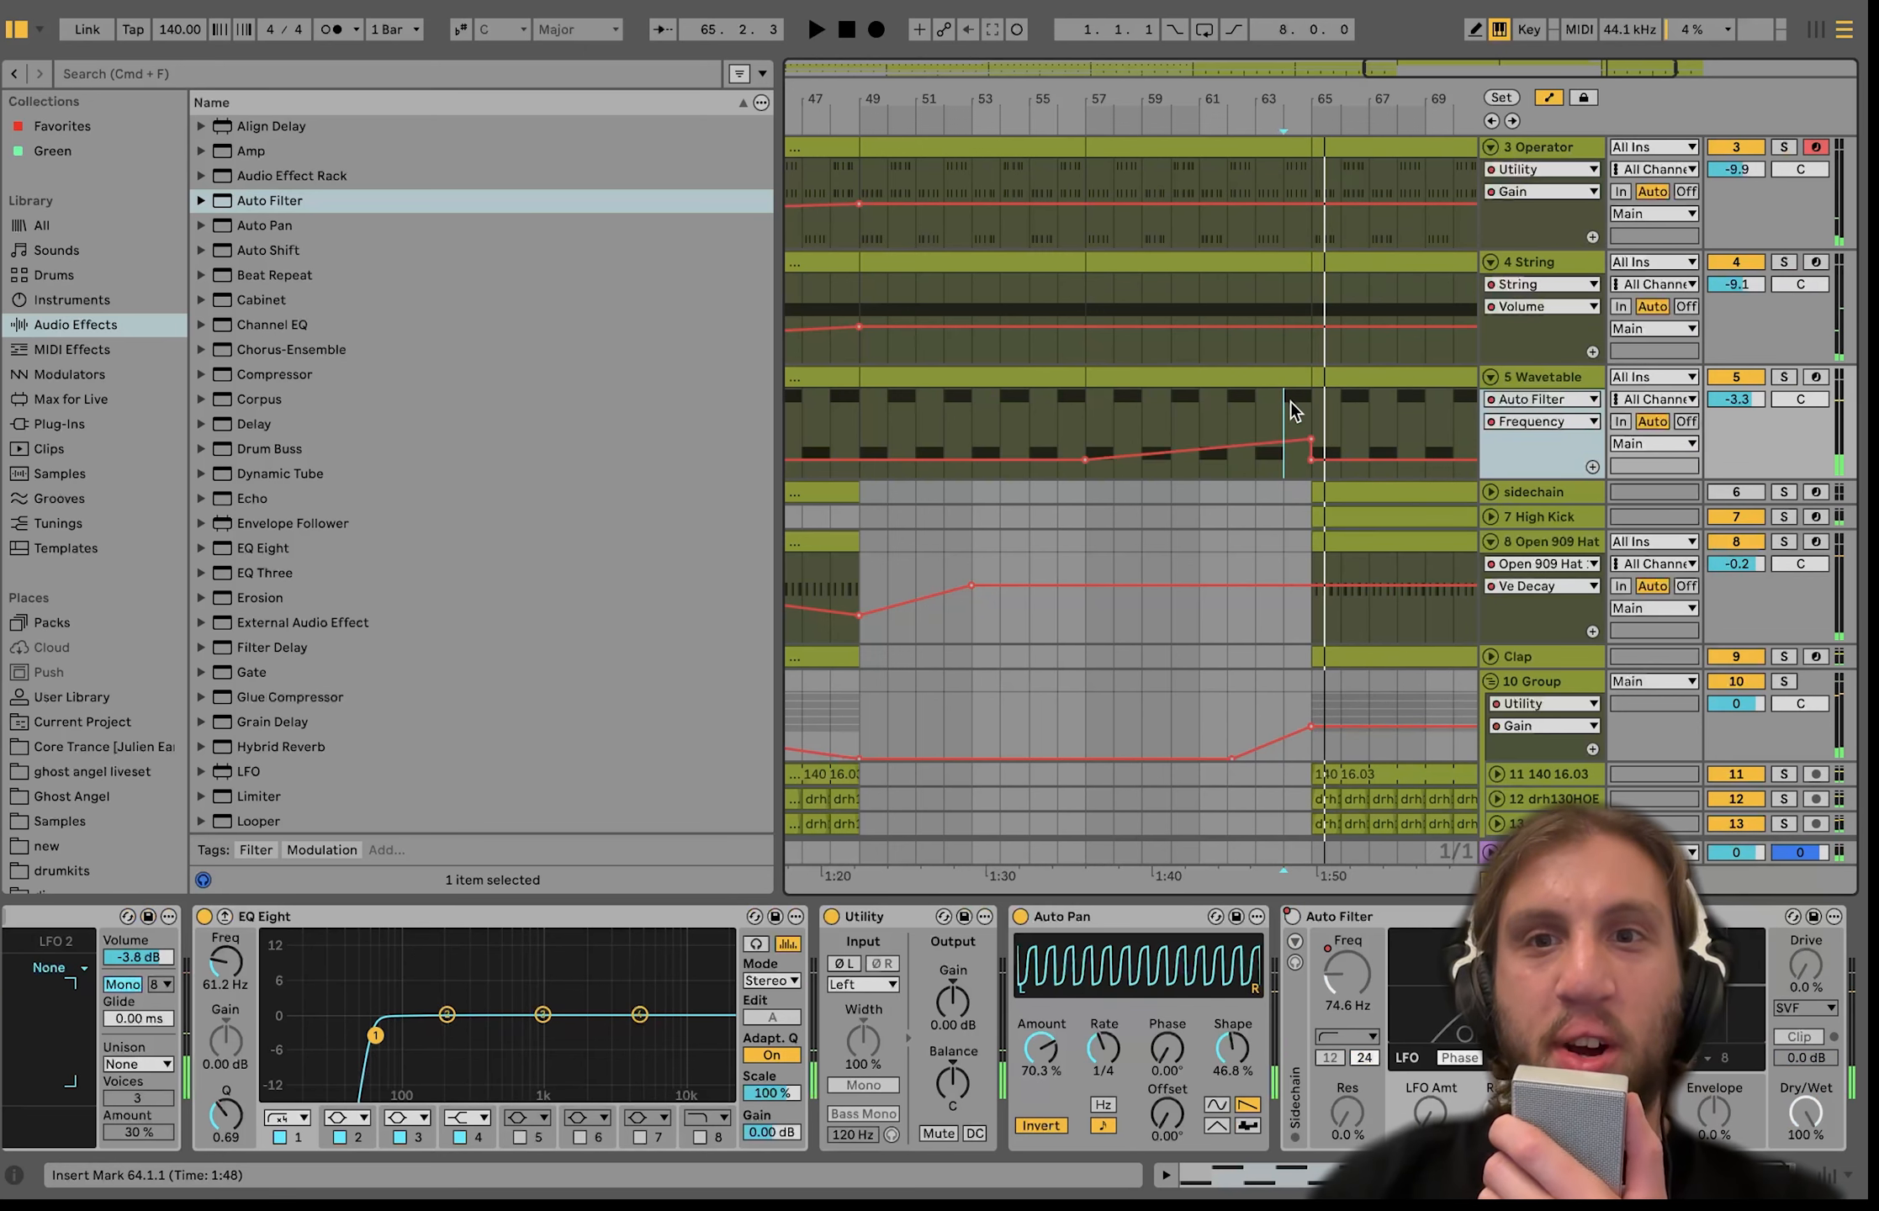
key("space")
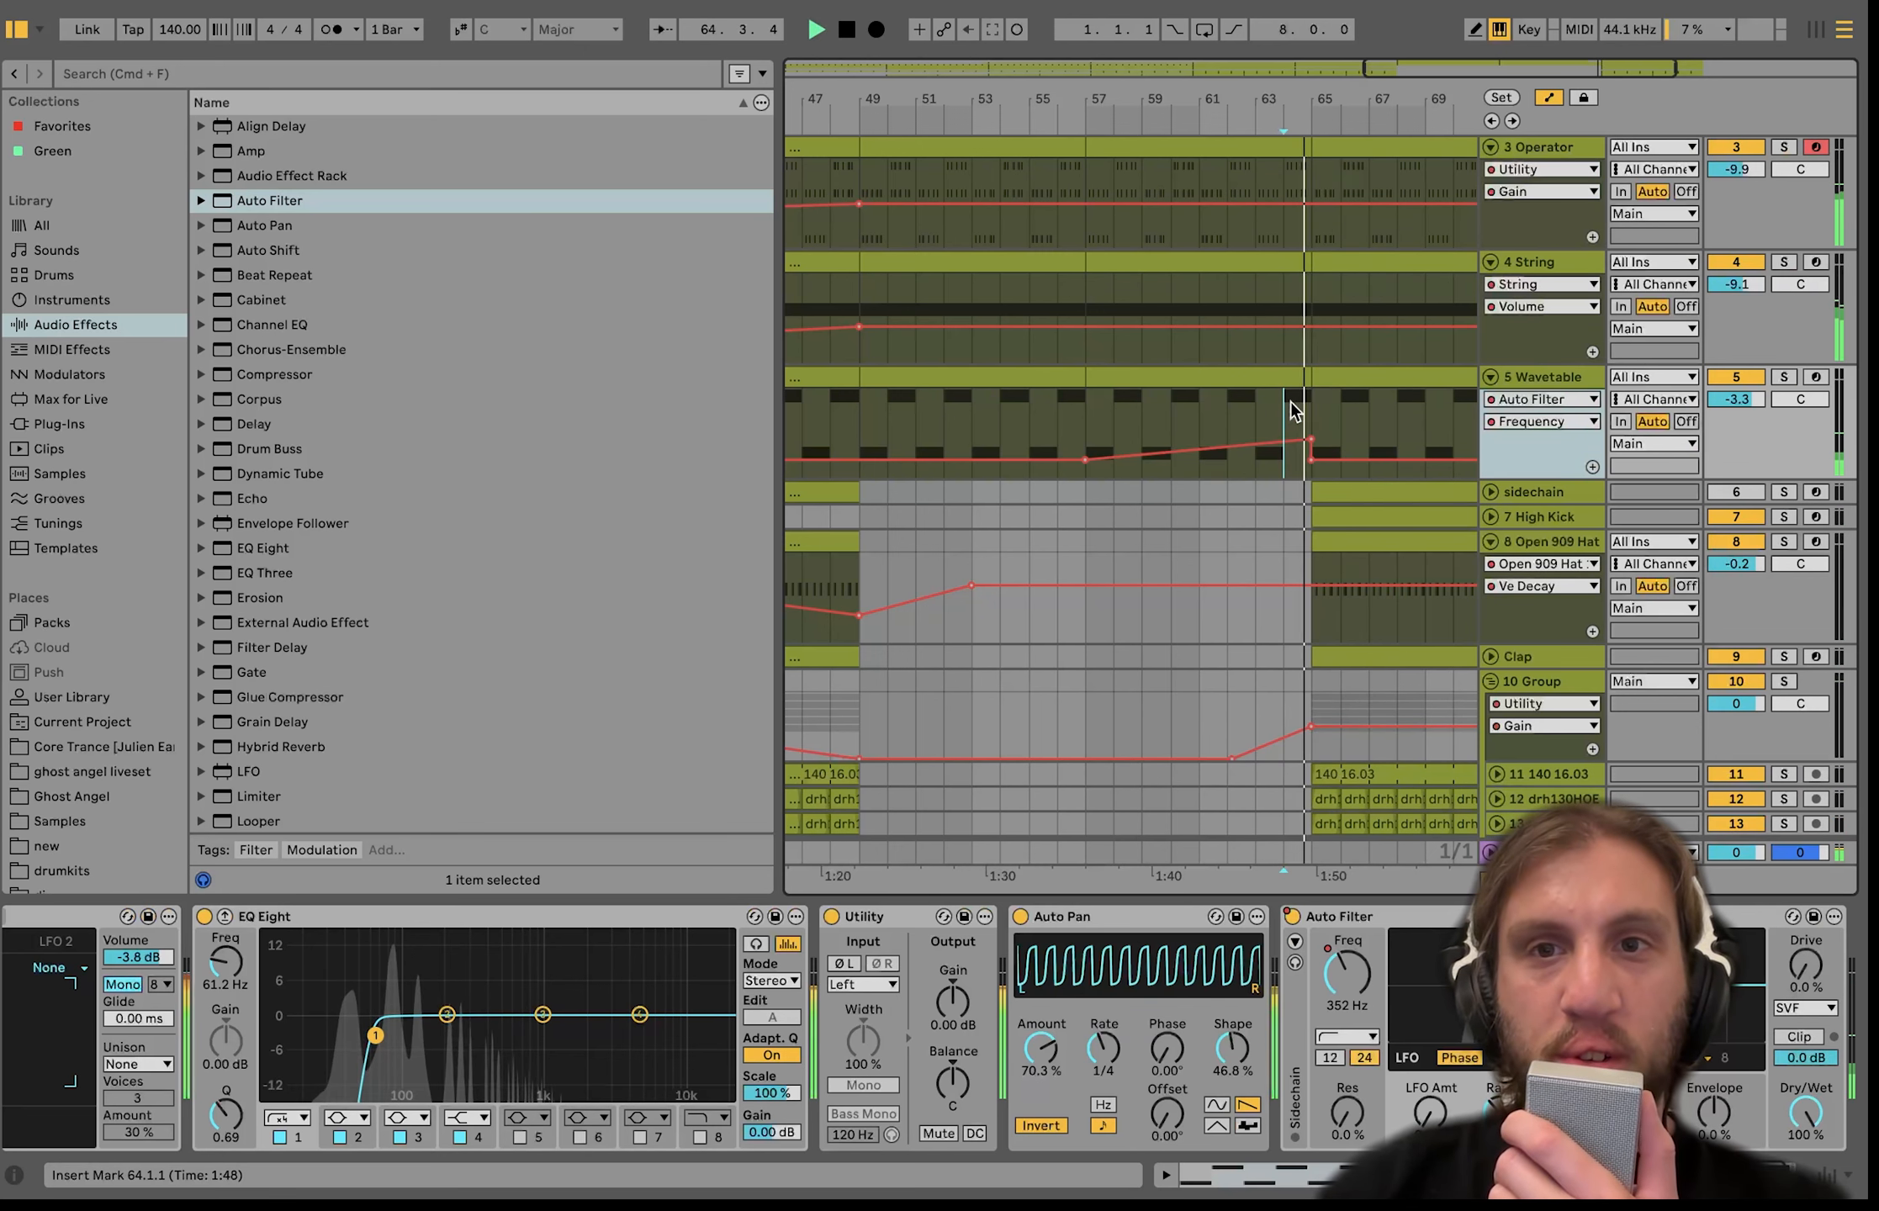
key("minus")
key("space")
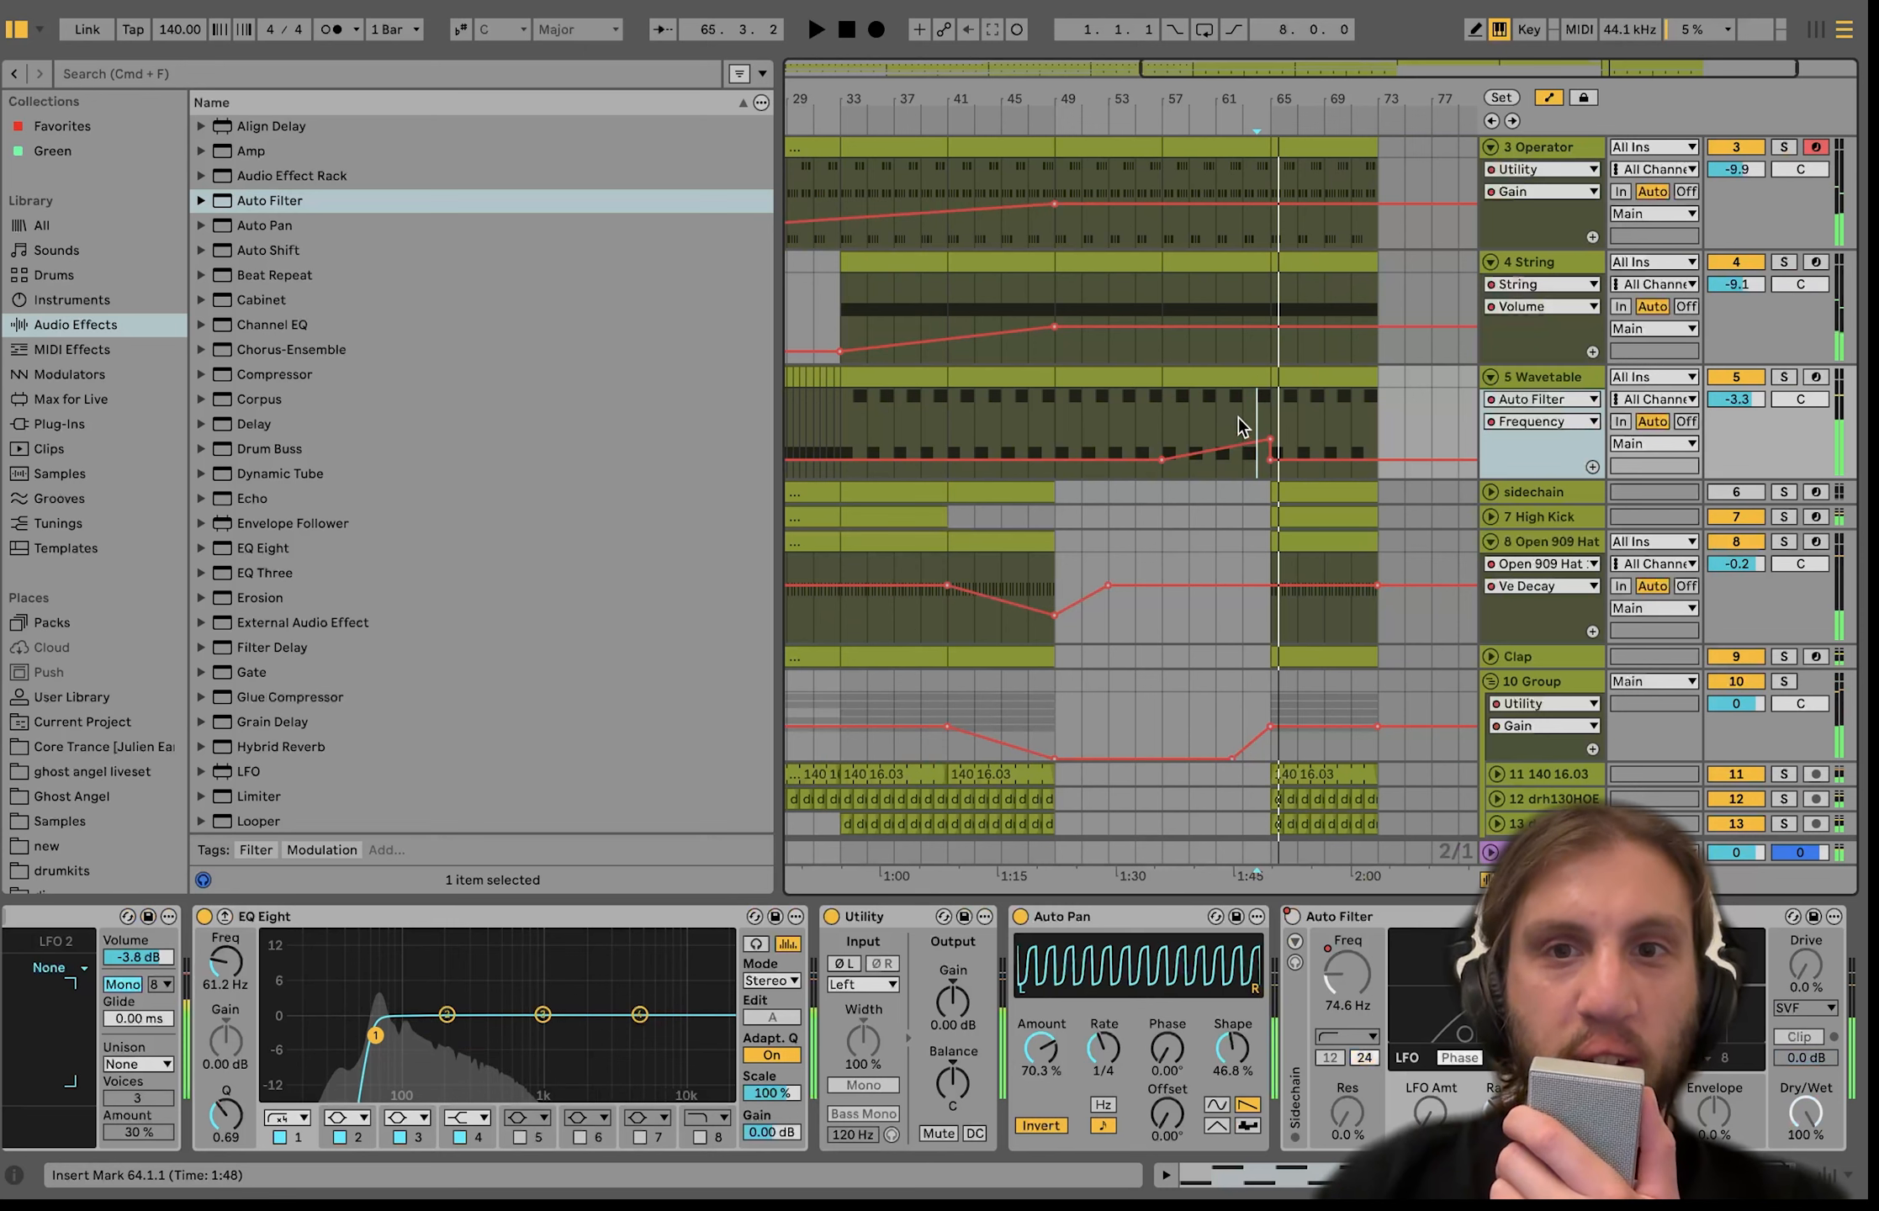
left_click(1242, 412)
left_click_drag(1246, 406, 1266, 384)
key("minus")
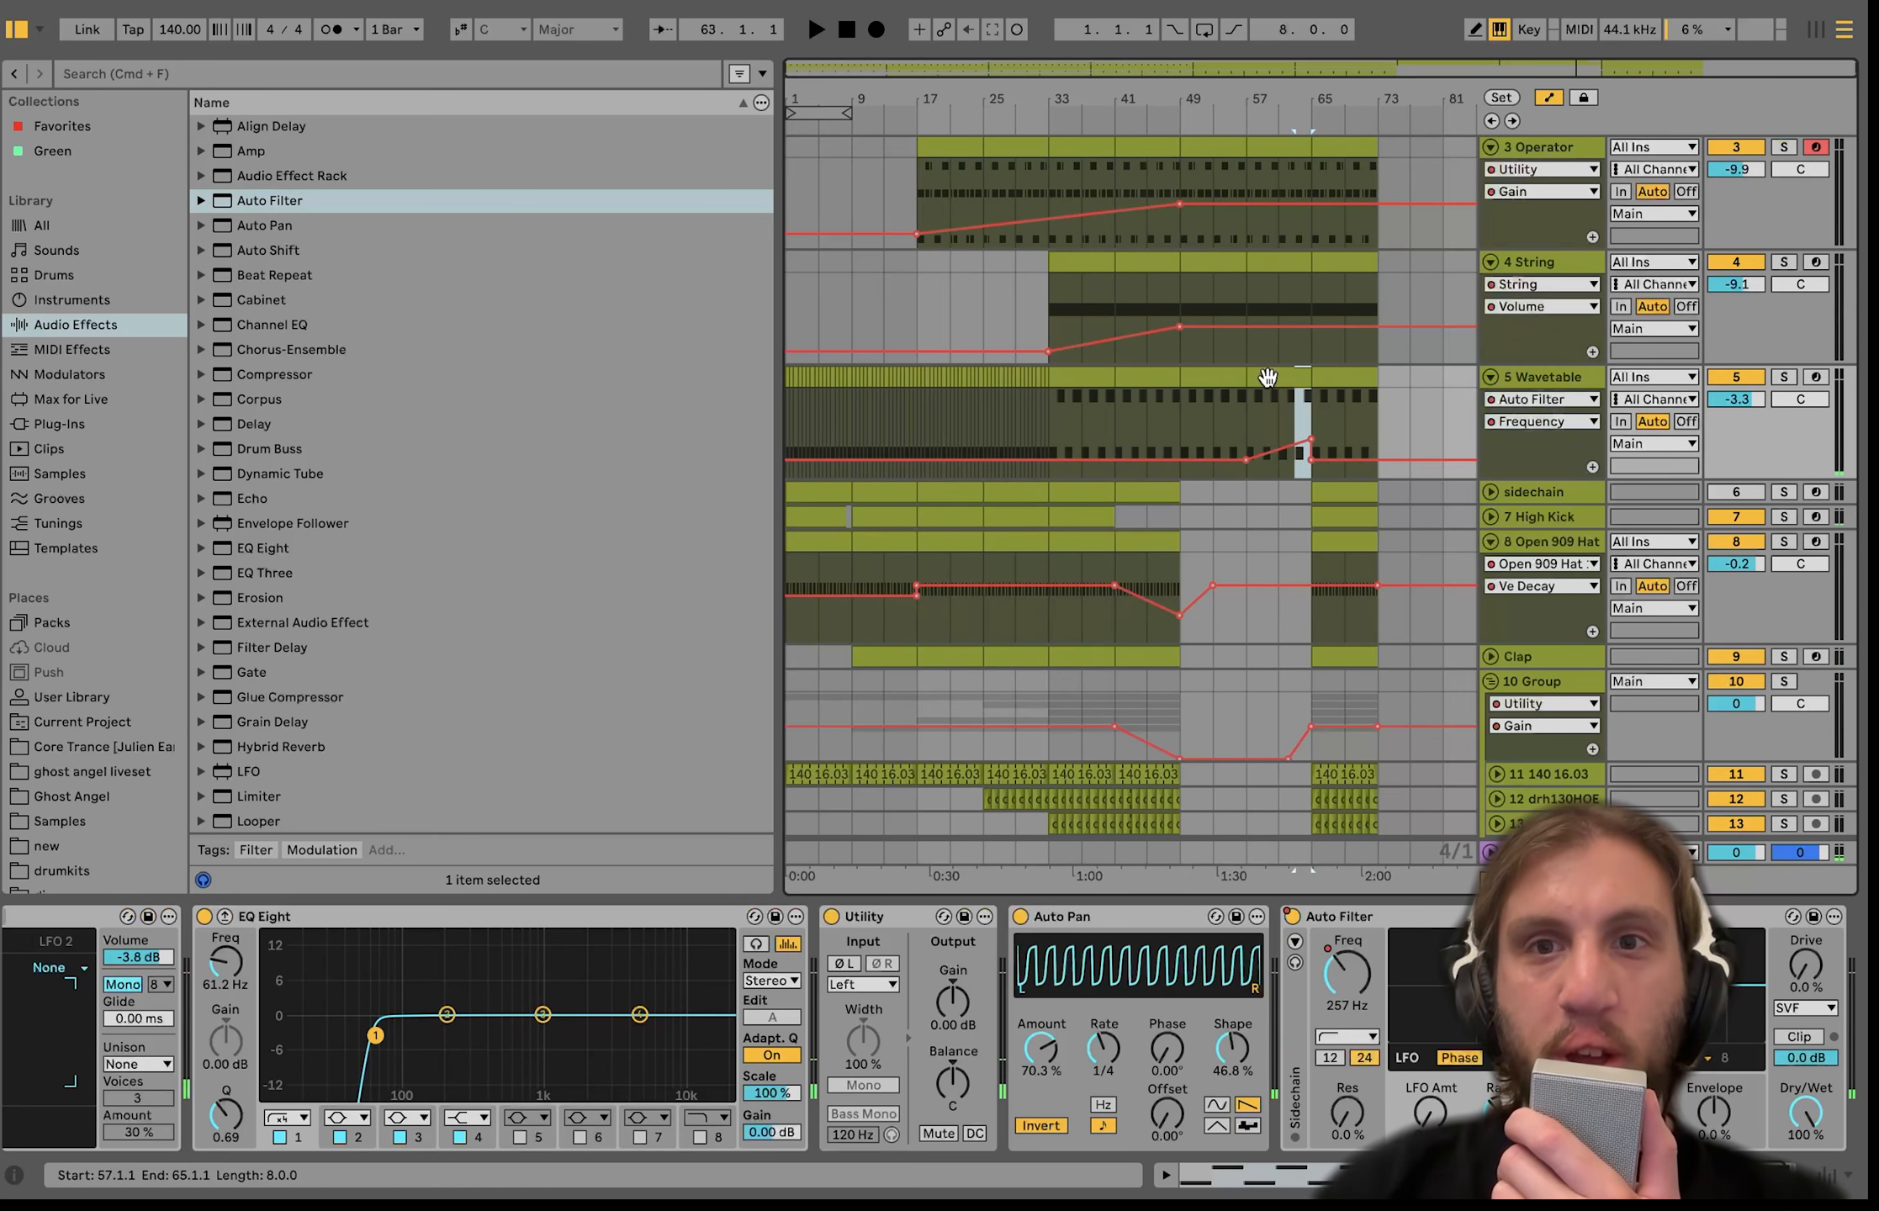
Duplicate the clips at bars 65 to 73 on all tracks so they repeat until bar 81, and play from bar 73.
scroll(1339, 175, "up", 2)
left_click(1341, 141)
scroll(1342, 140, "down", 5)
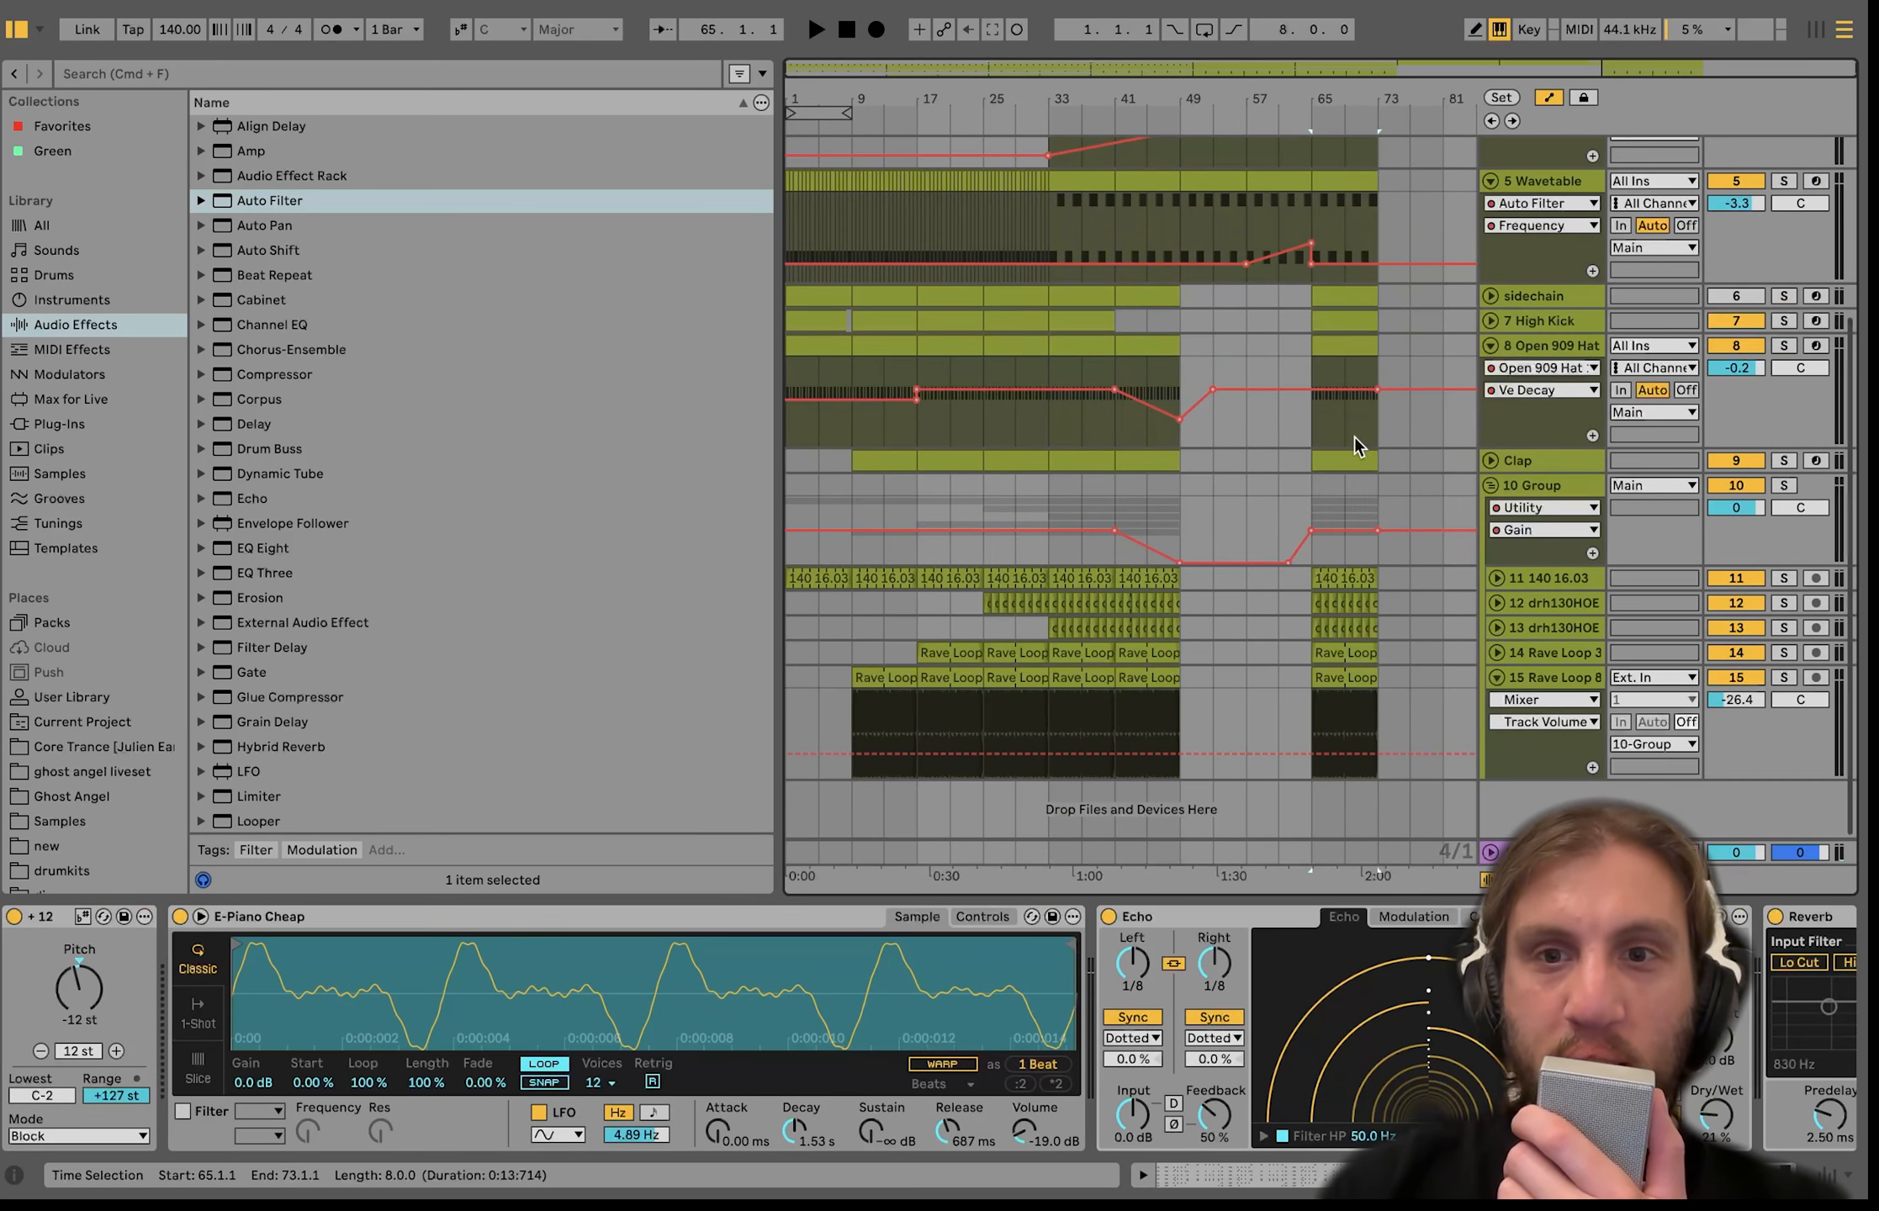
left_click(1350, 675, "shift")
key("super+d")
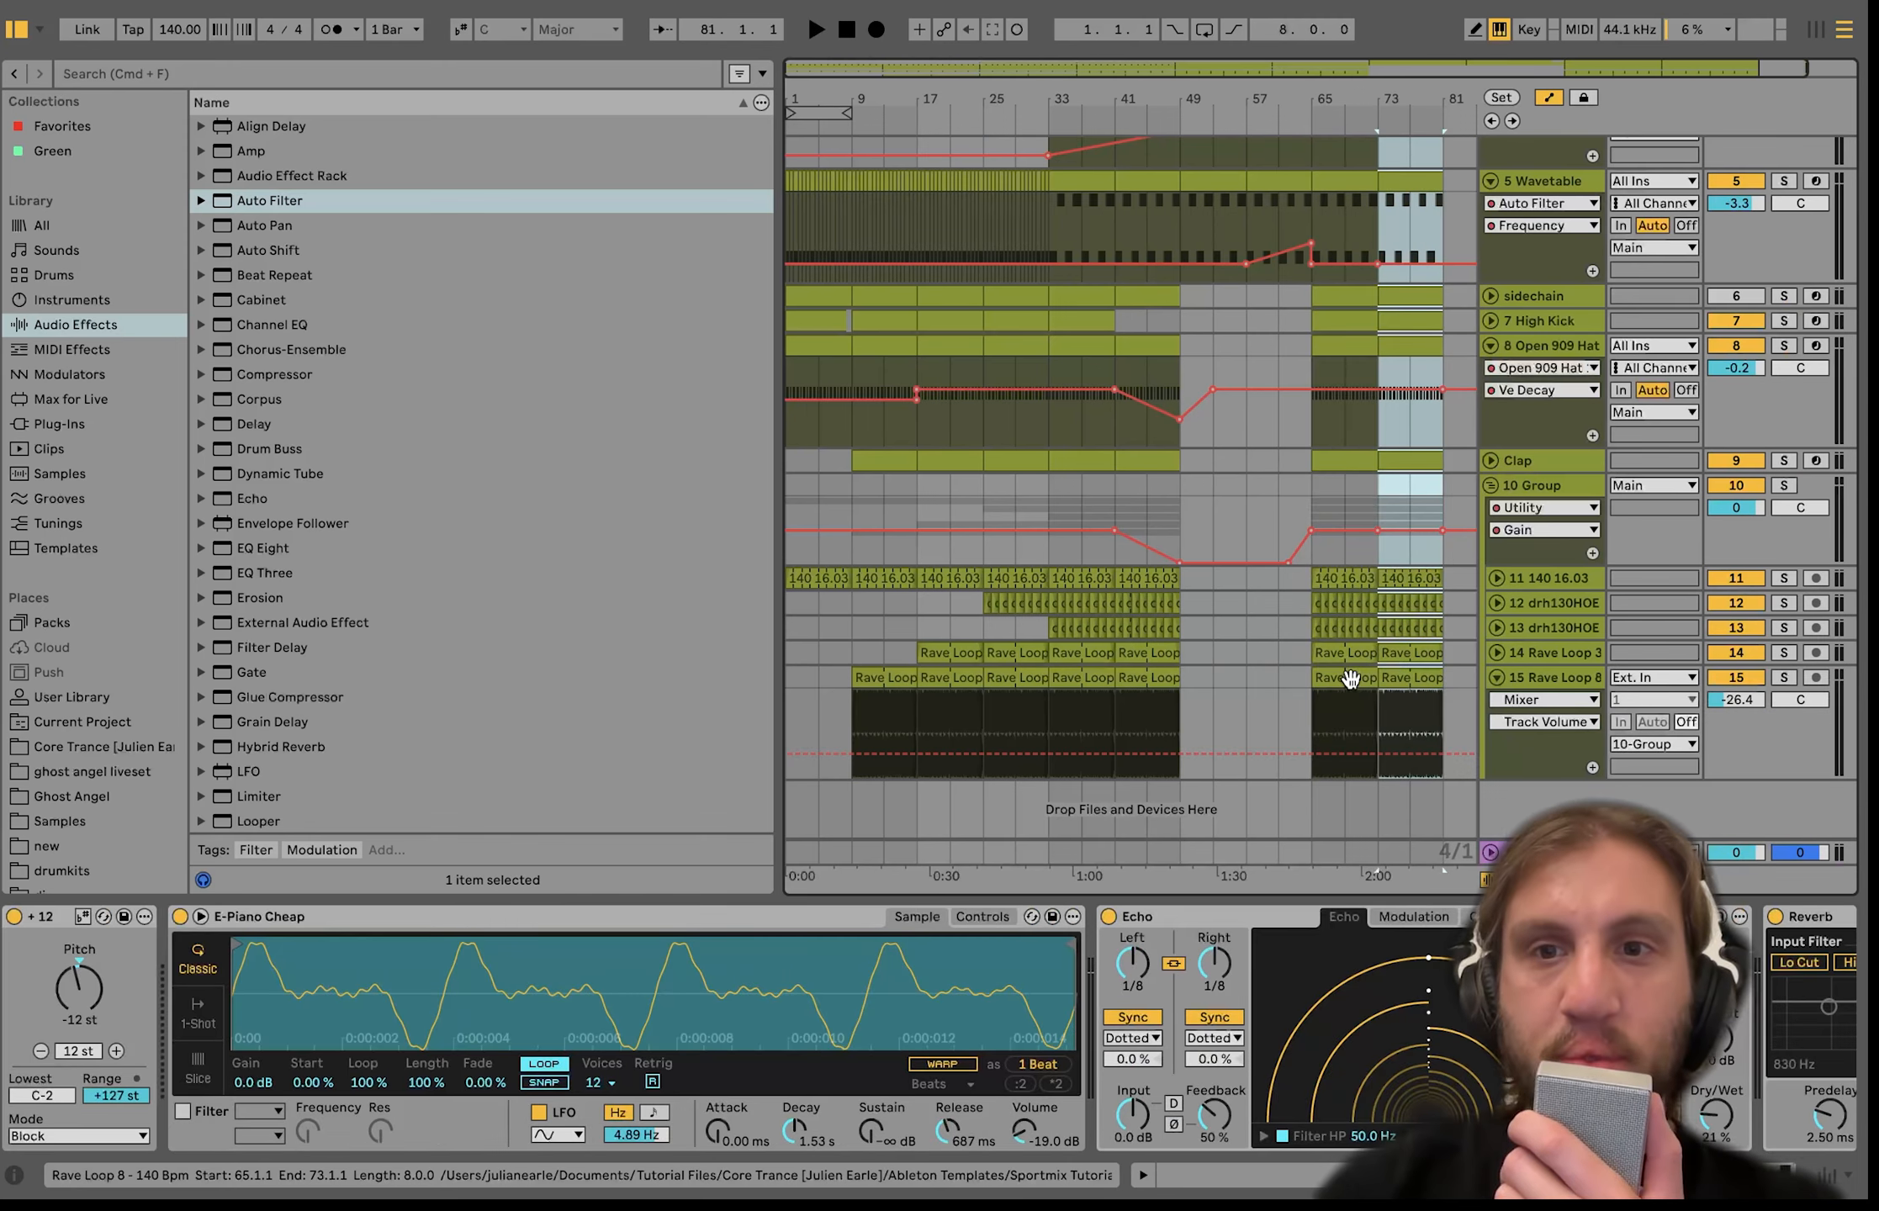
key("space")
scroll(1350, 678, "down", 5)
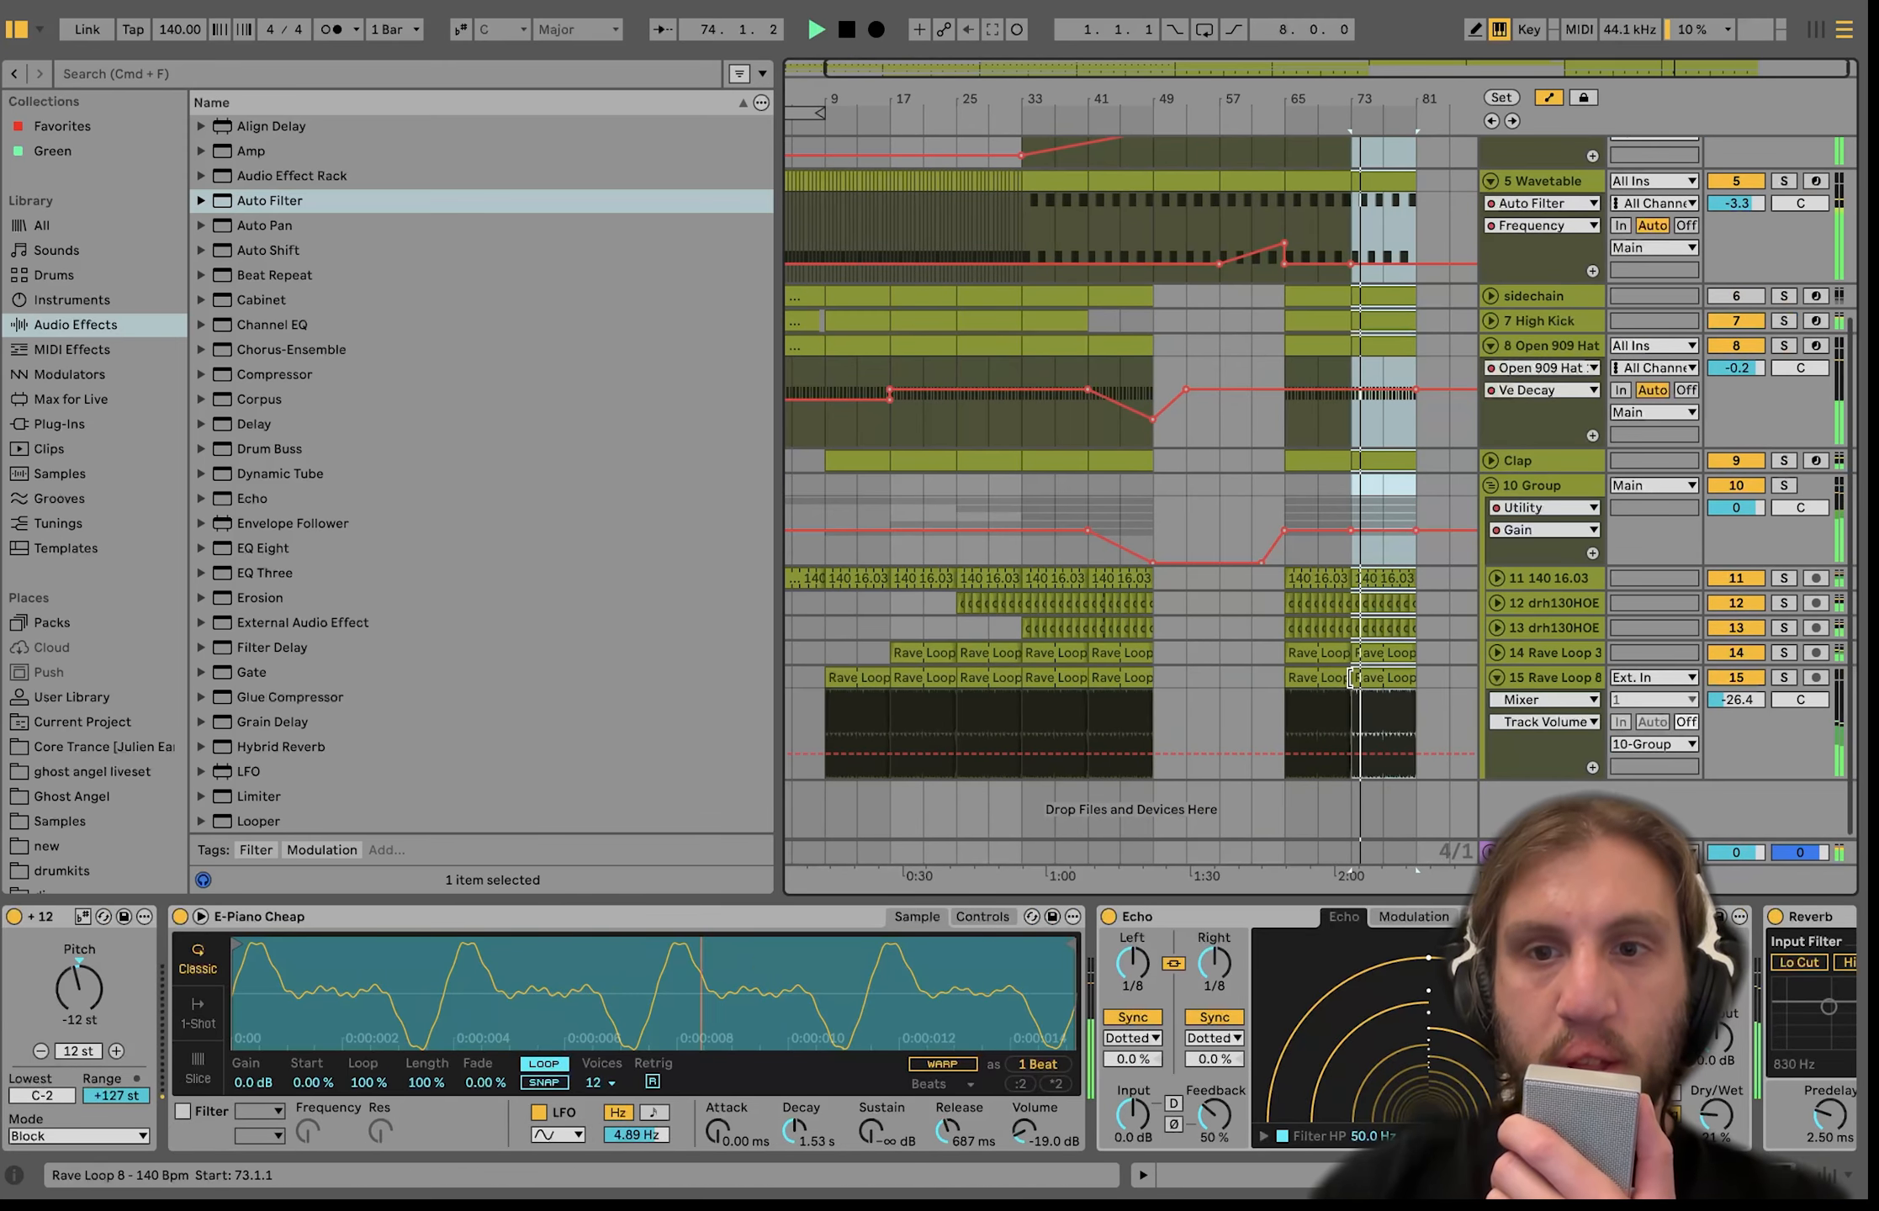
Duplicate the clips at bars 73 to 81 on every track except High Kick so they repeat until bar 89.
key("space")
left_click(1418, 675)
left_click_drag(1418, 671, 1351, 343)
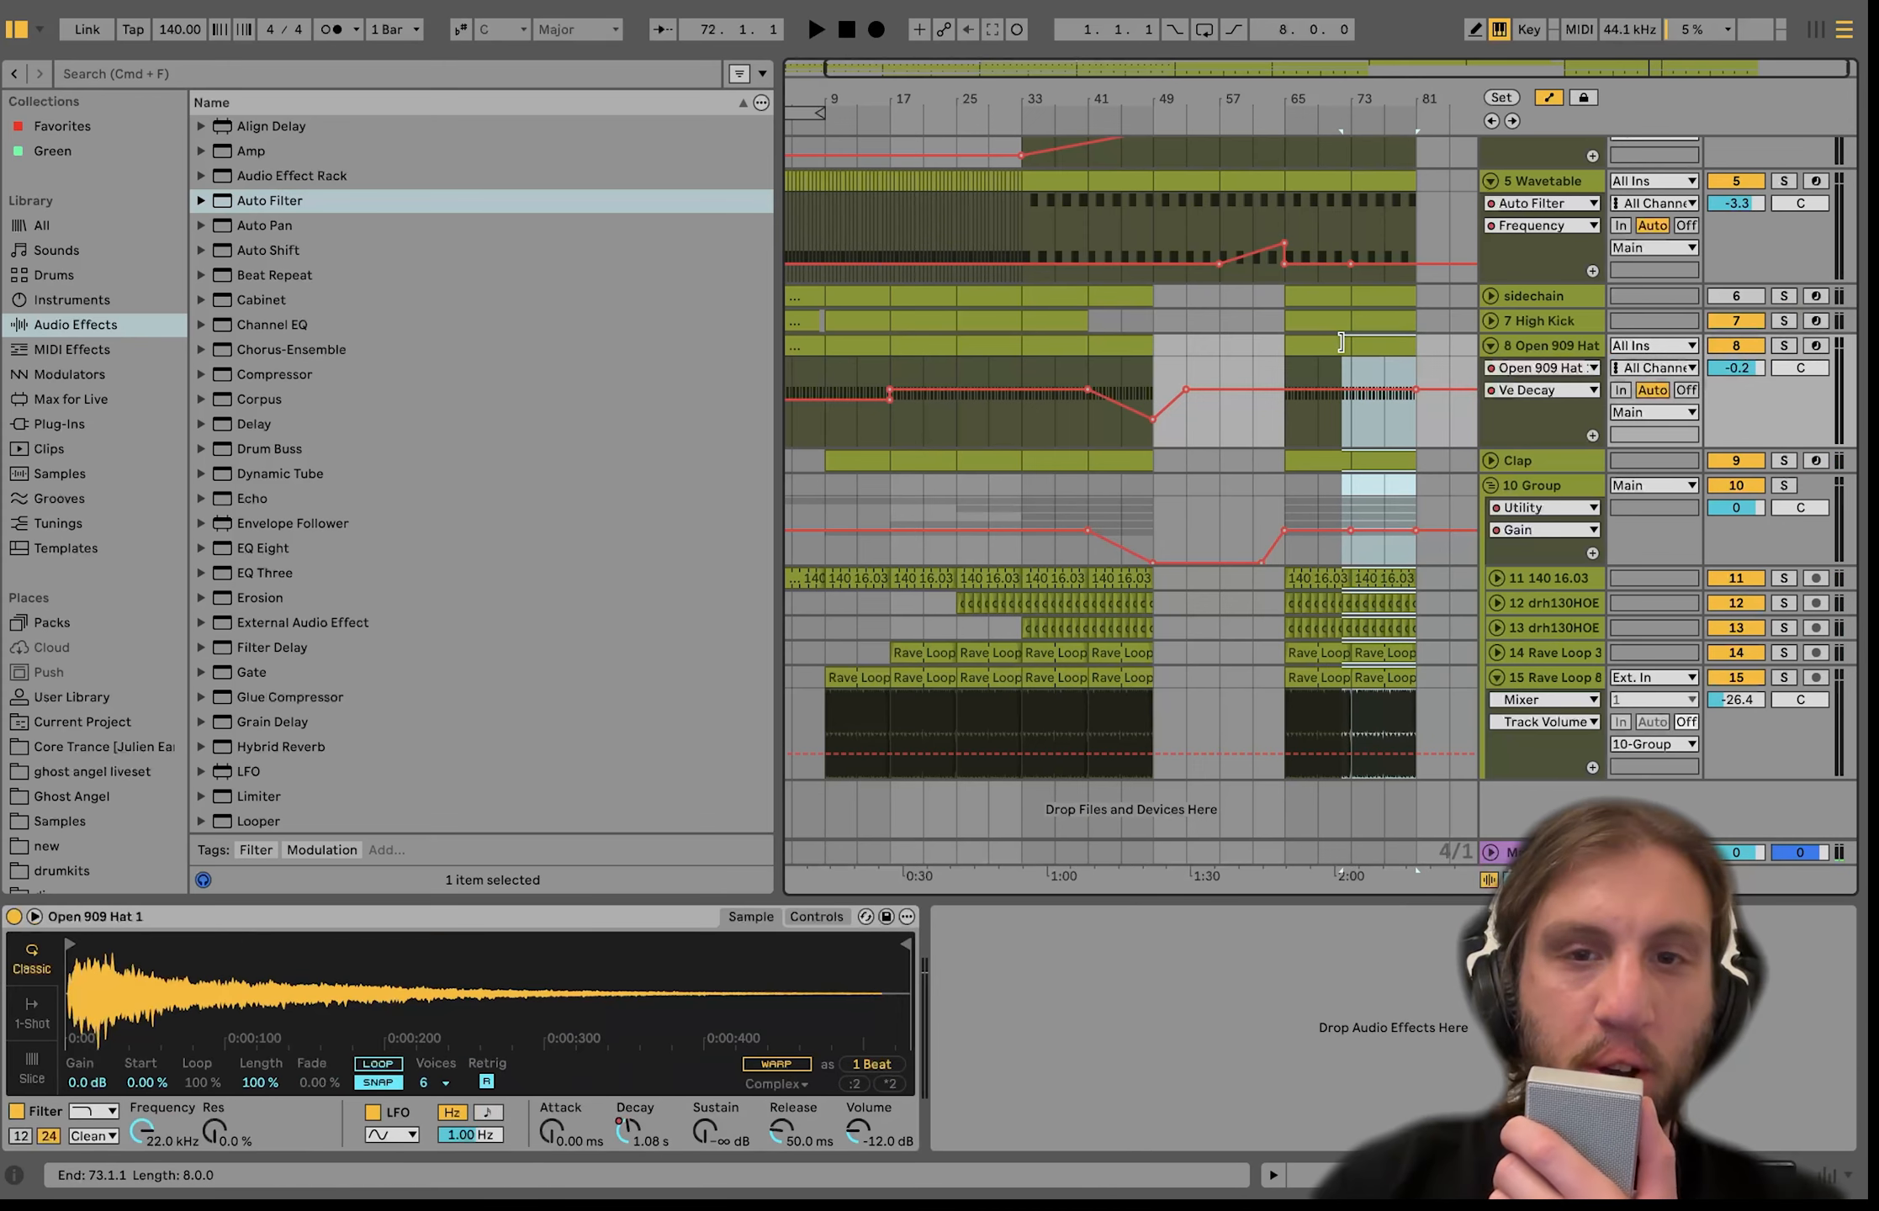
key("super+d")
key("super+z")
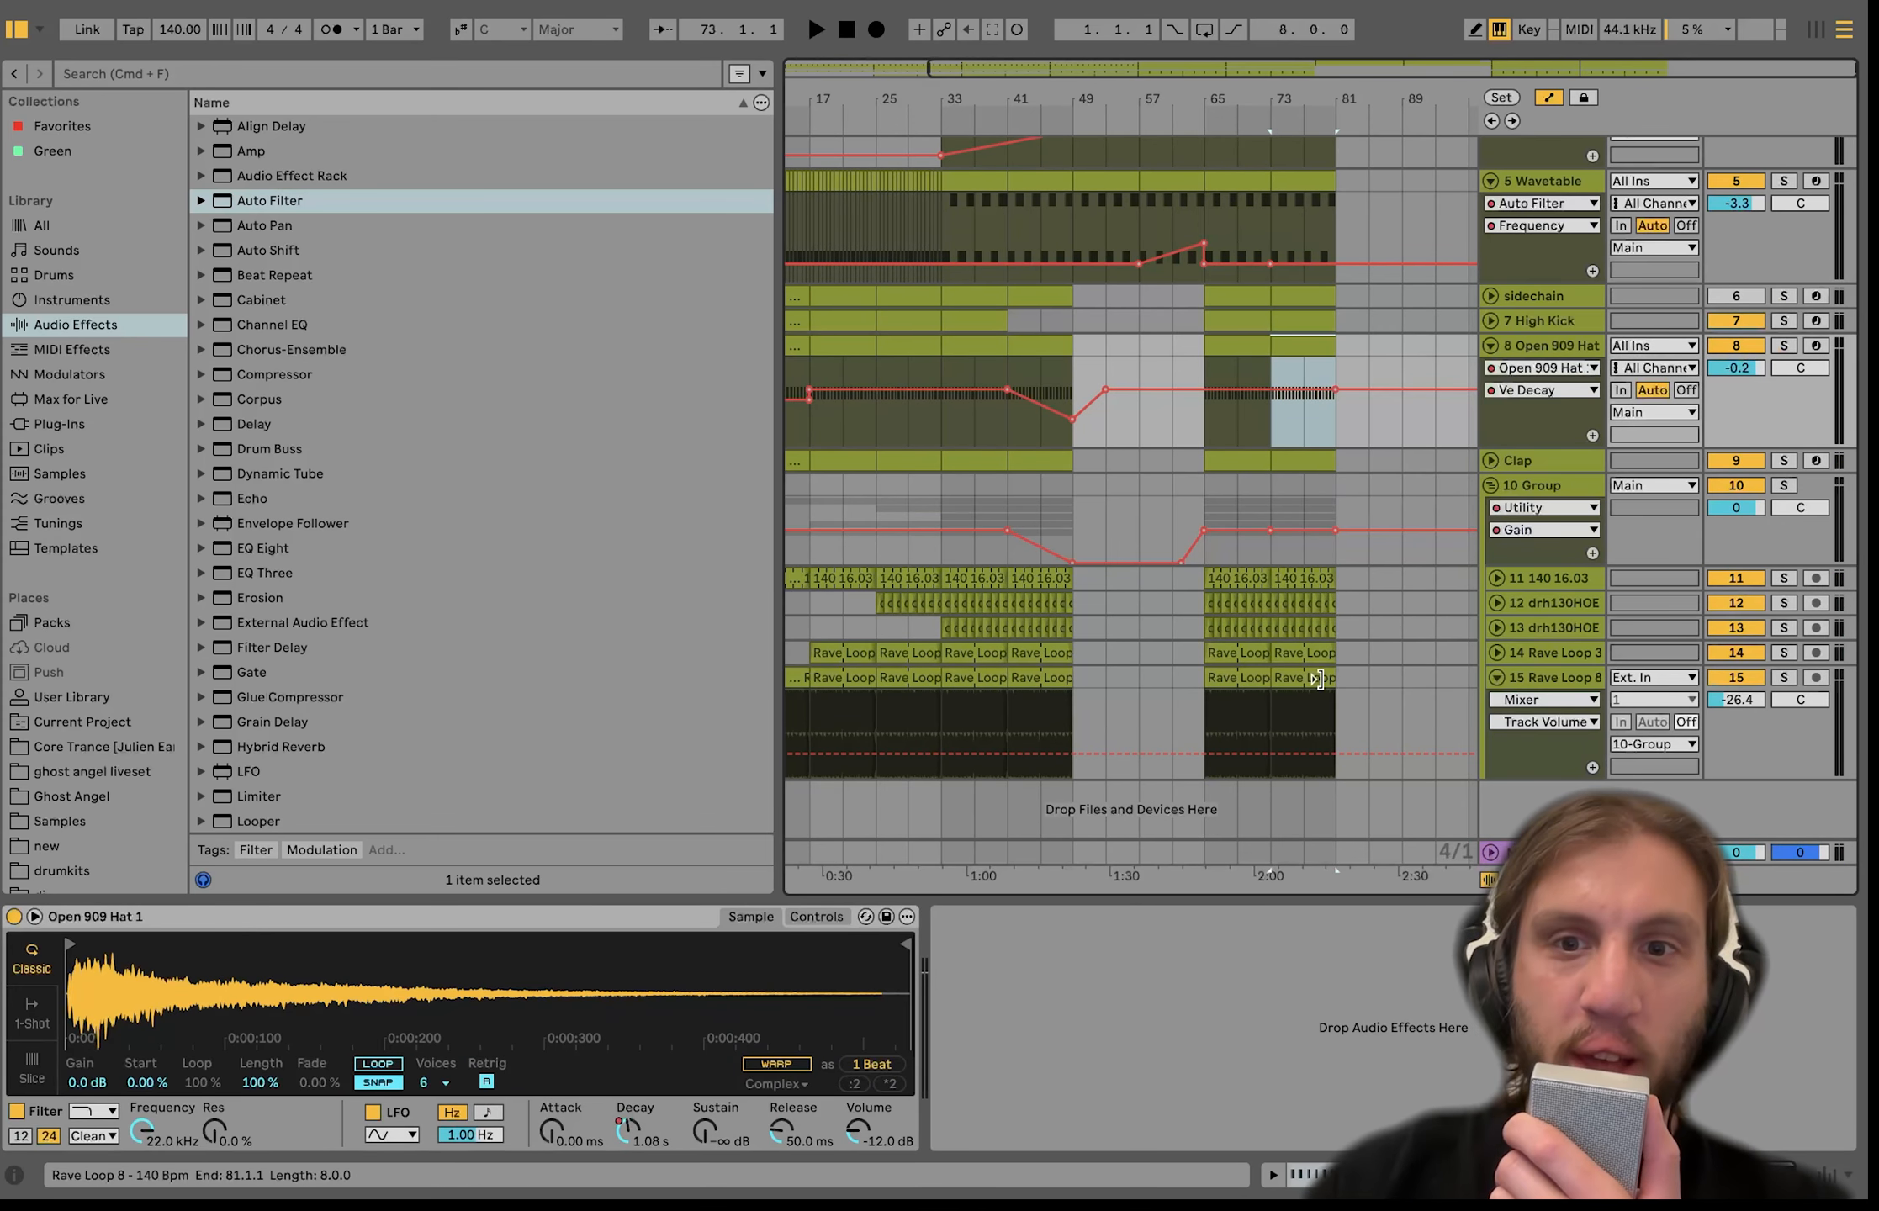
key("super+d")
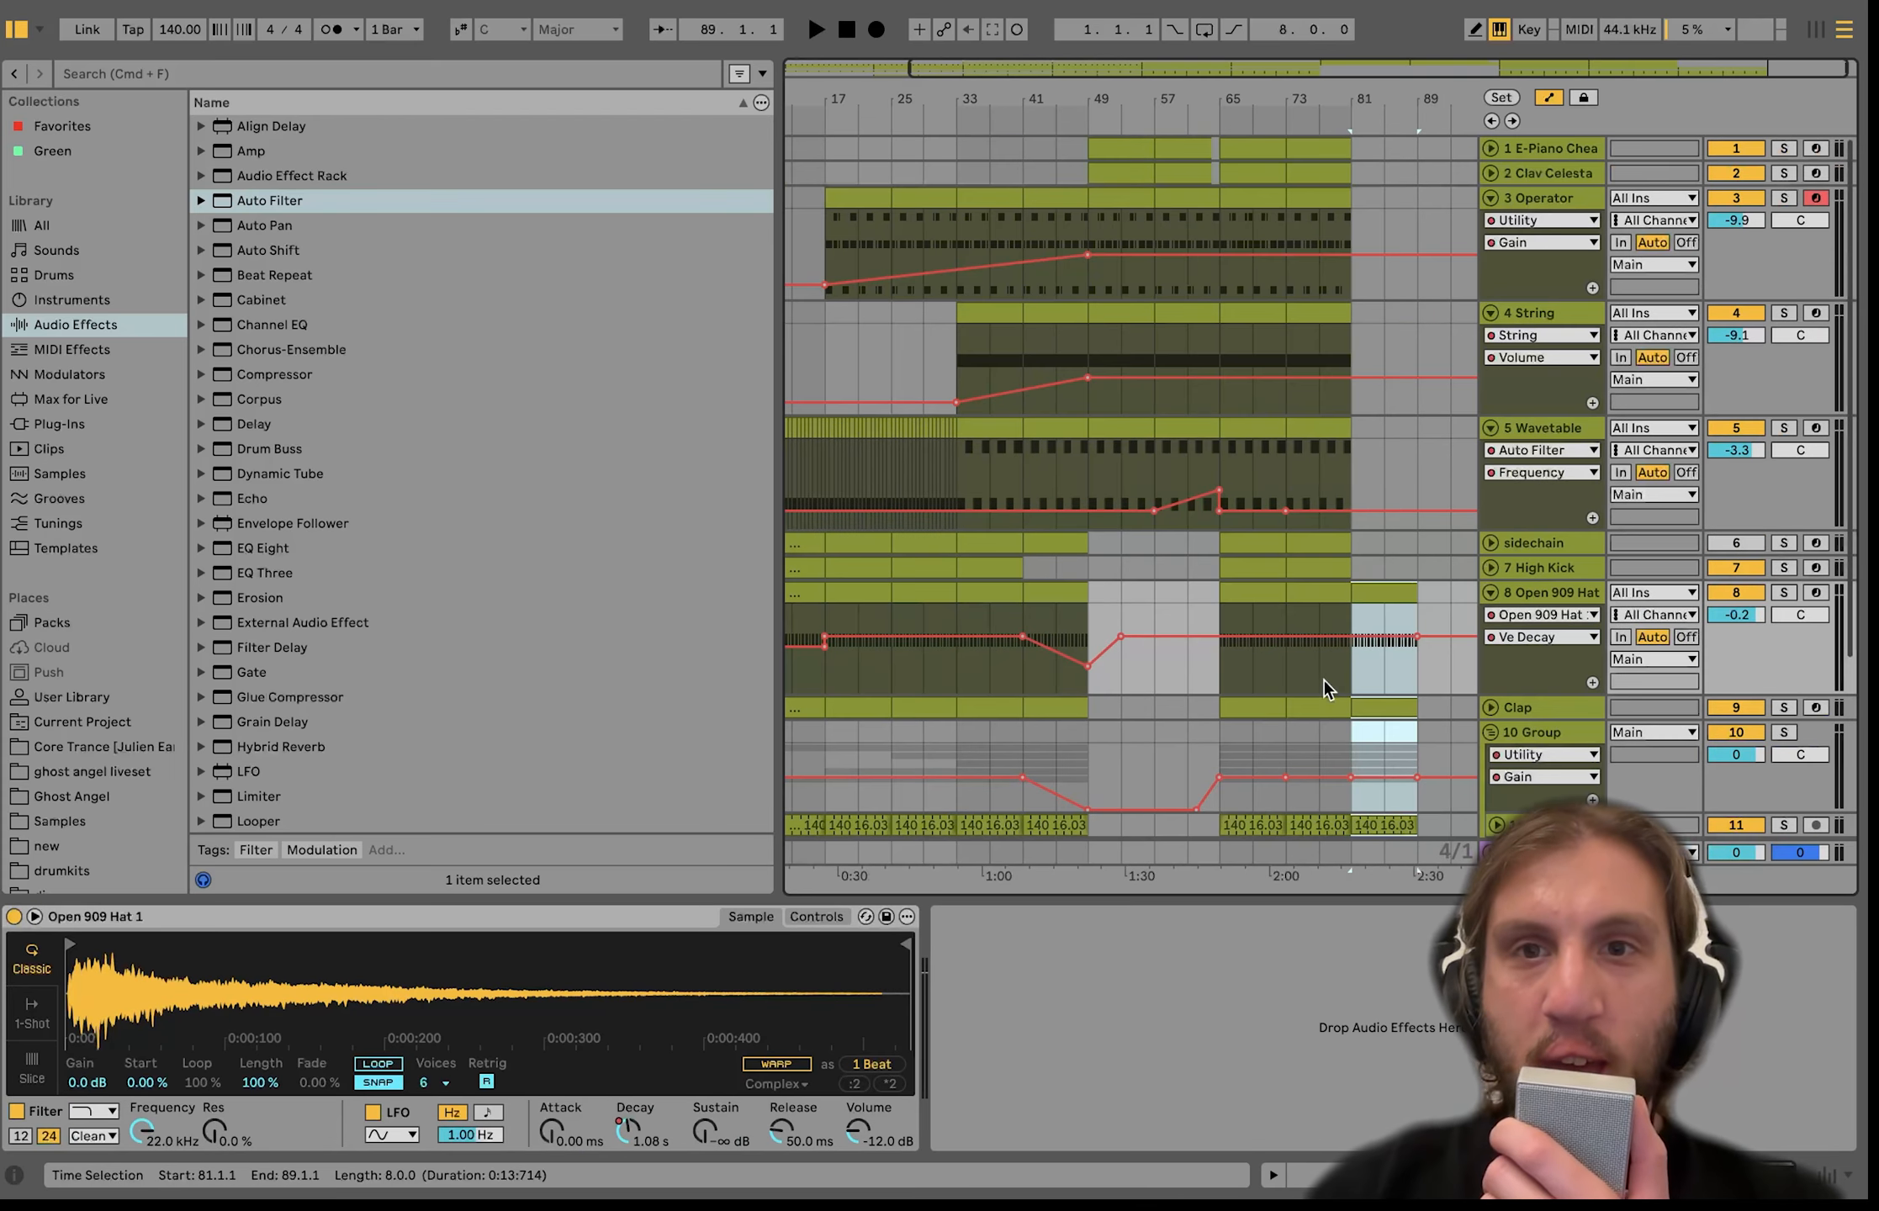
left_click(1329, 539)
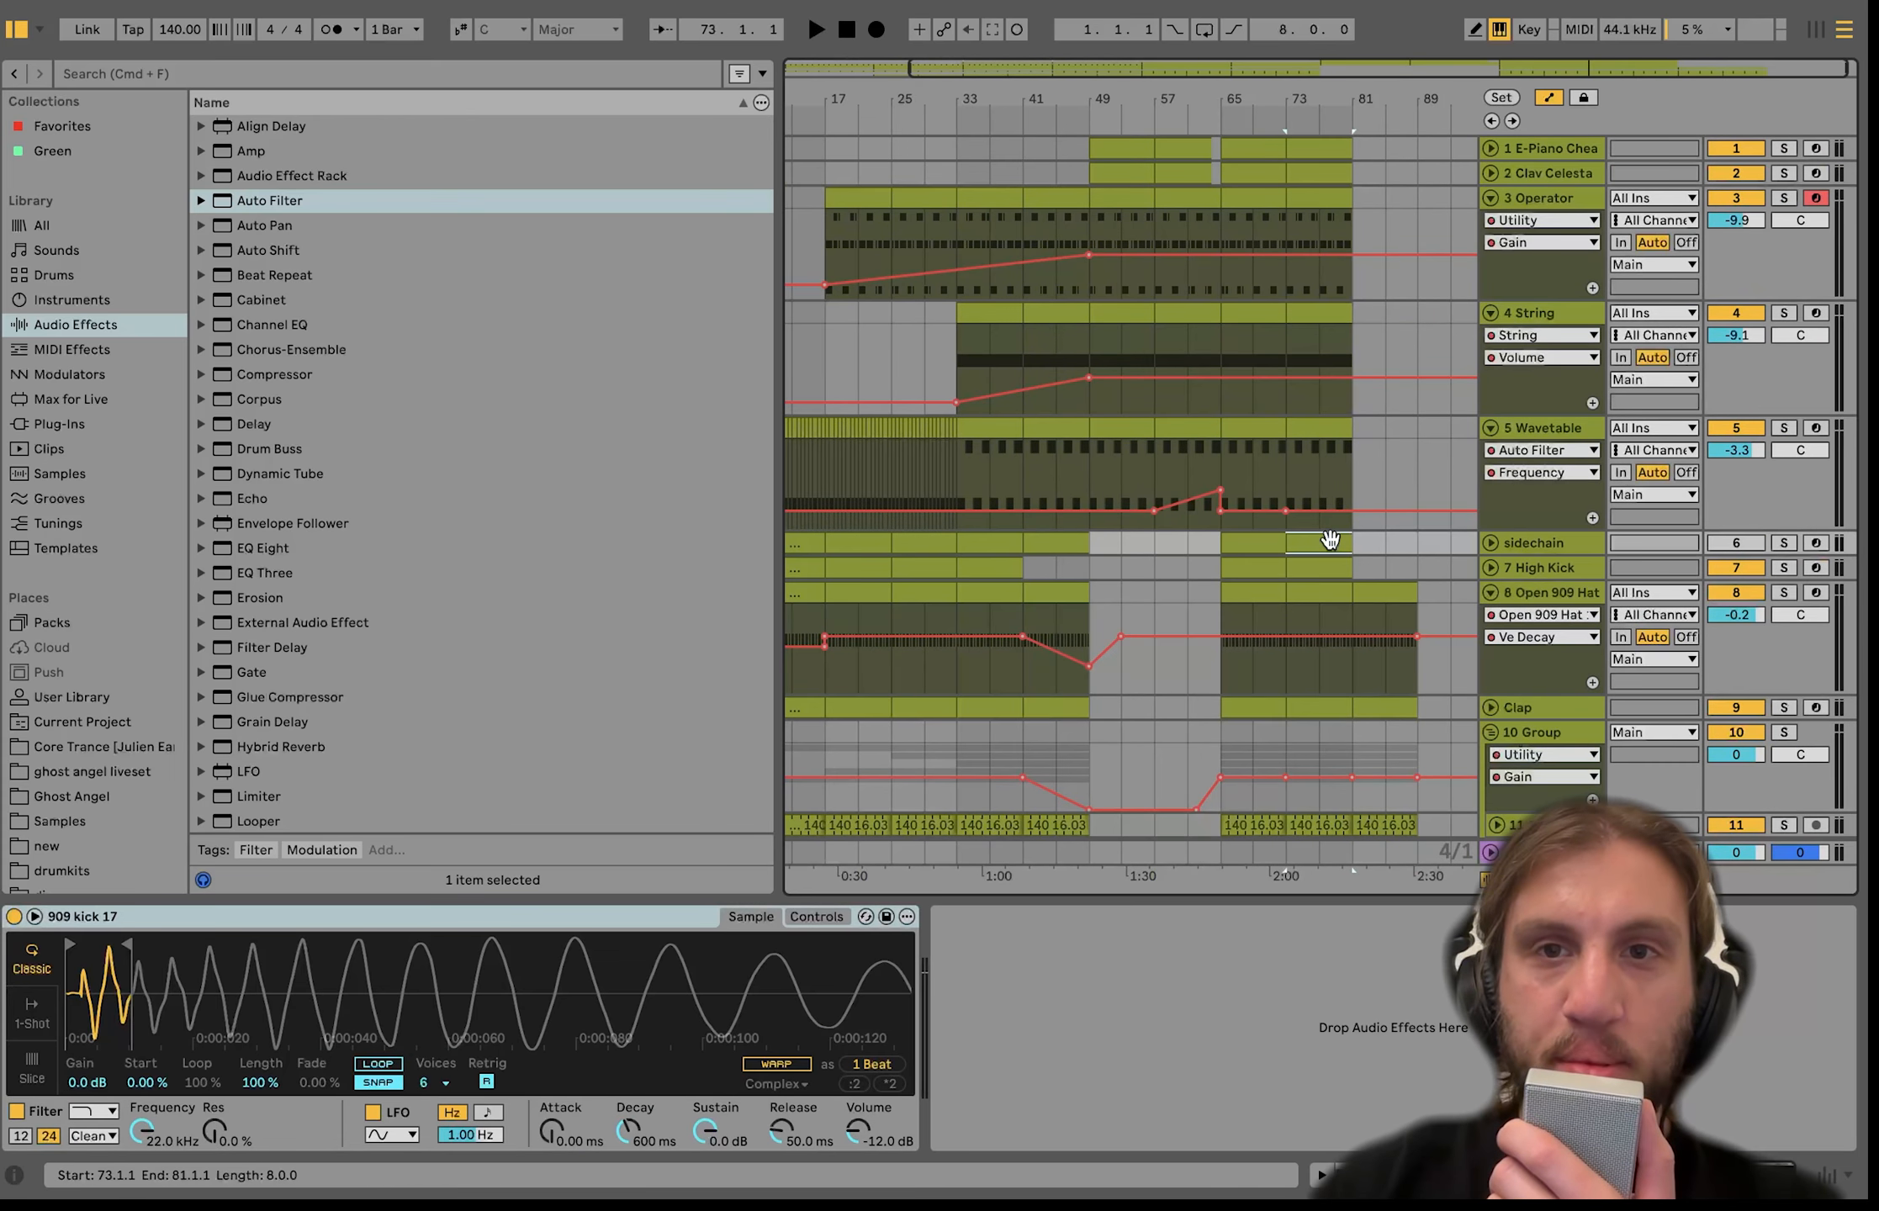
left_click(1317, 149, "shift")
key("super+d")
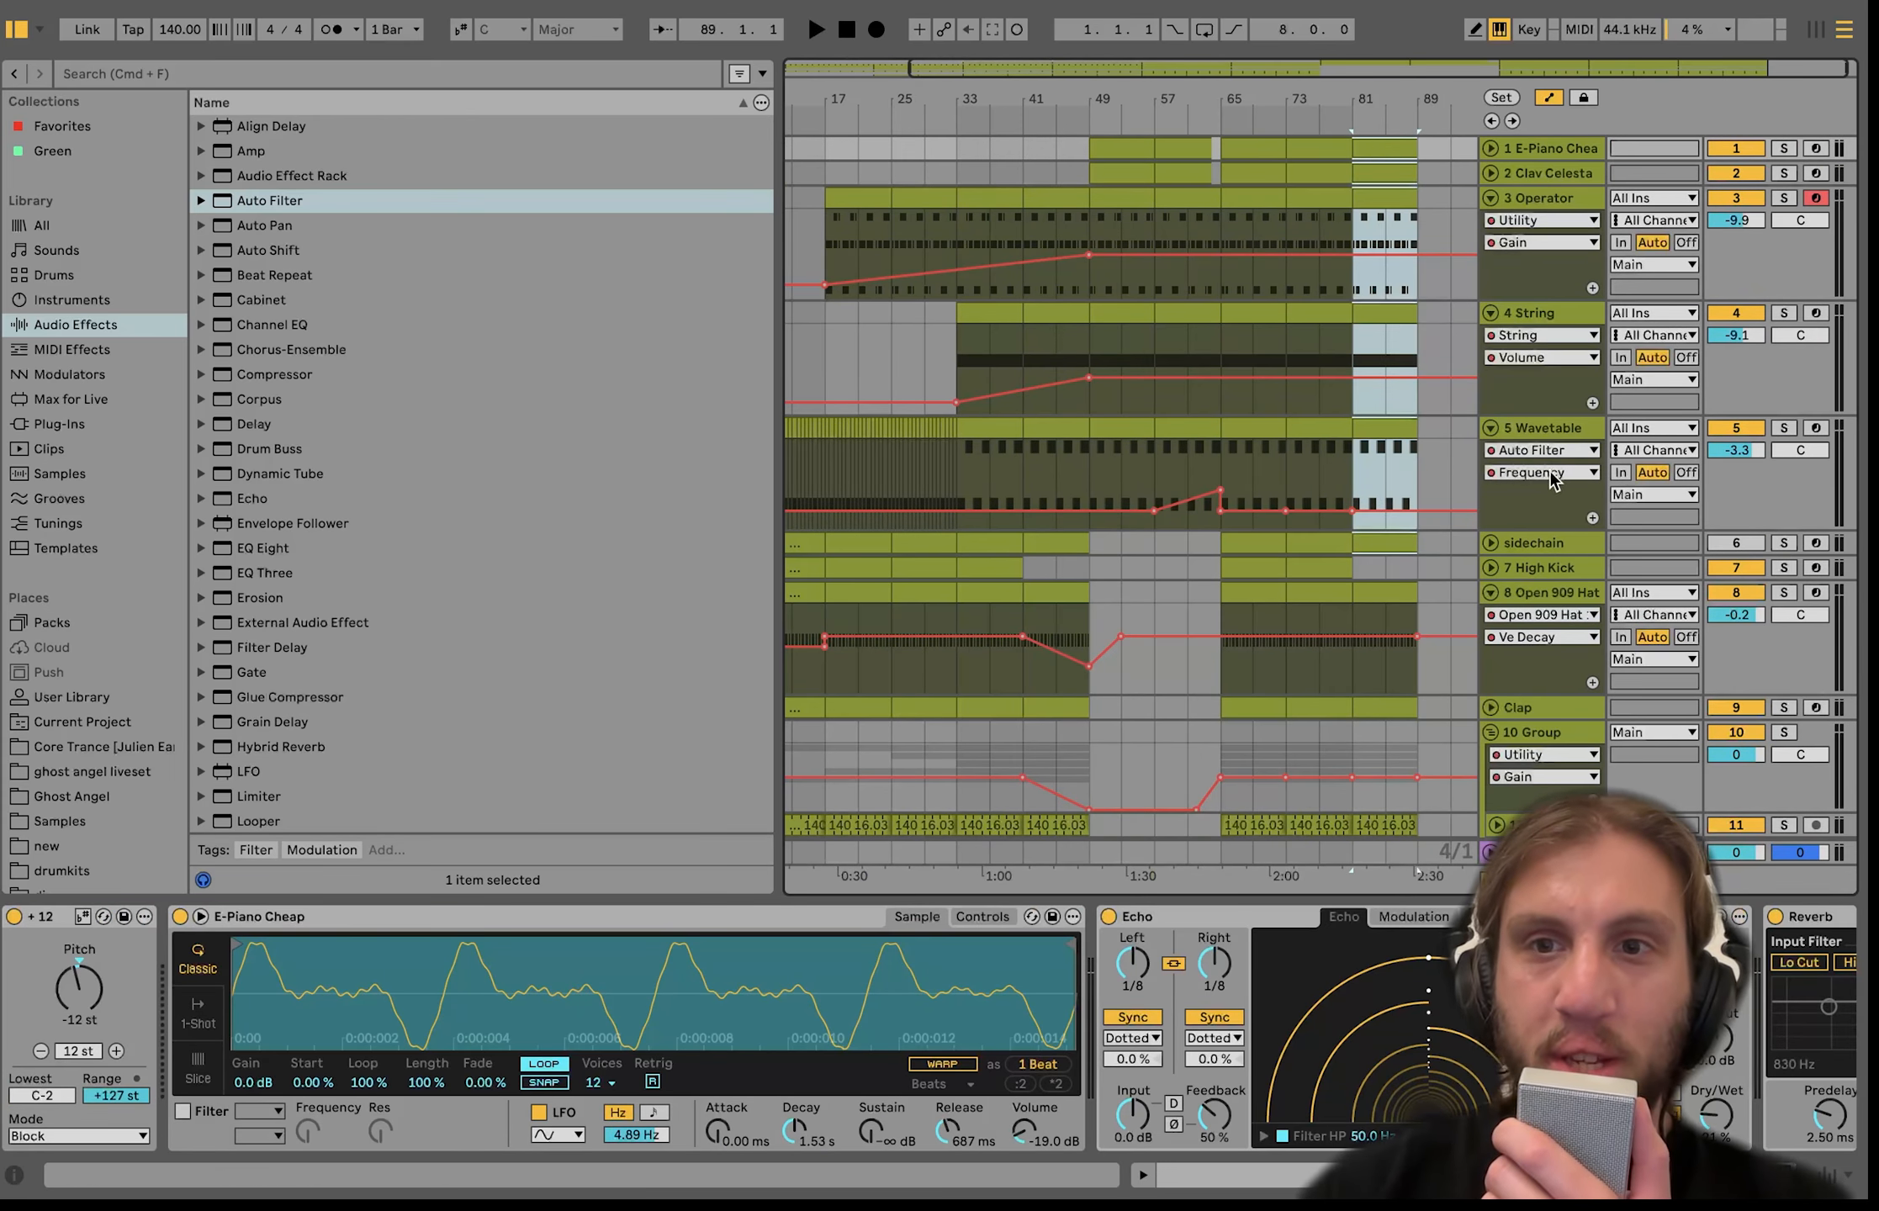
Show the Wavetable's Auto Filter Device On automation, switch the filter on from bar 81 to 89, and play from bar 81.
left_click(1549, 474)
left_click(1552, 498)
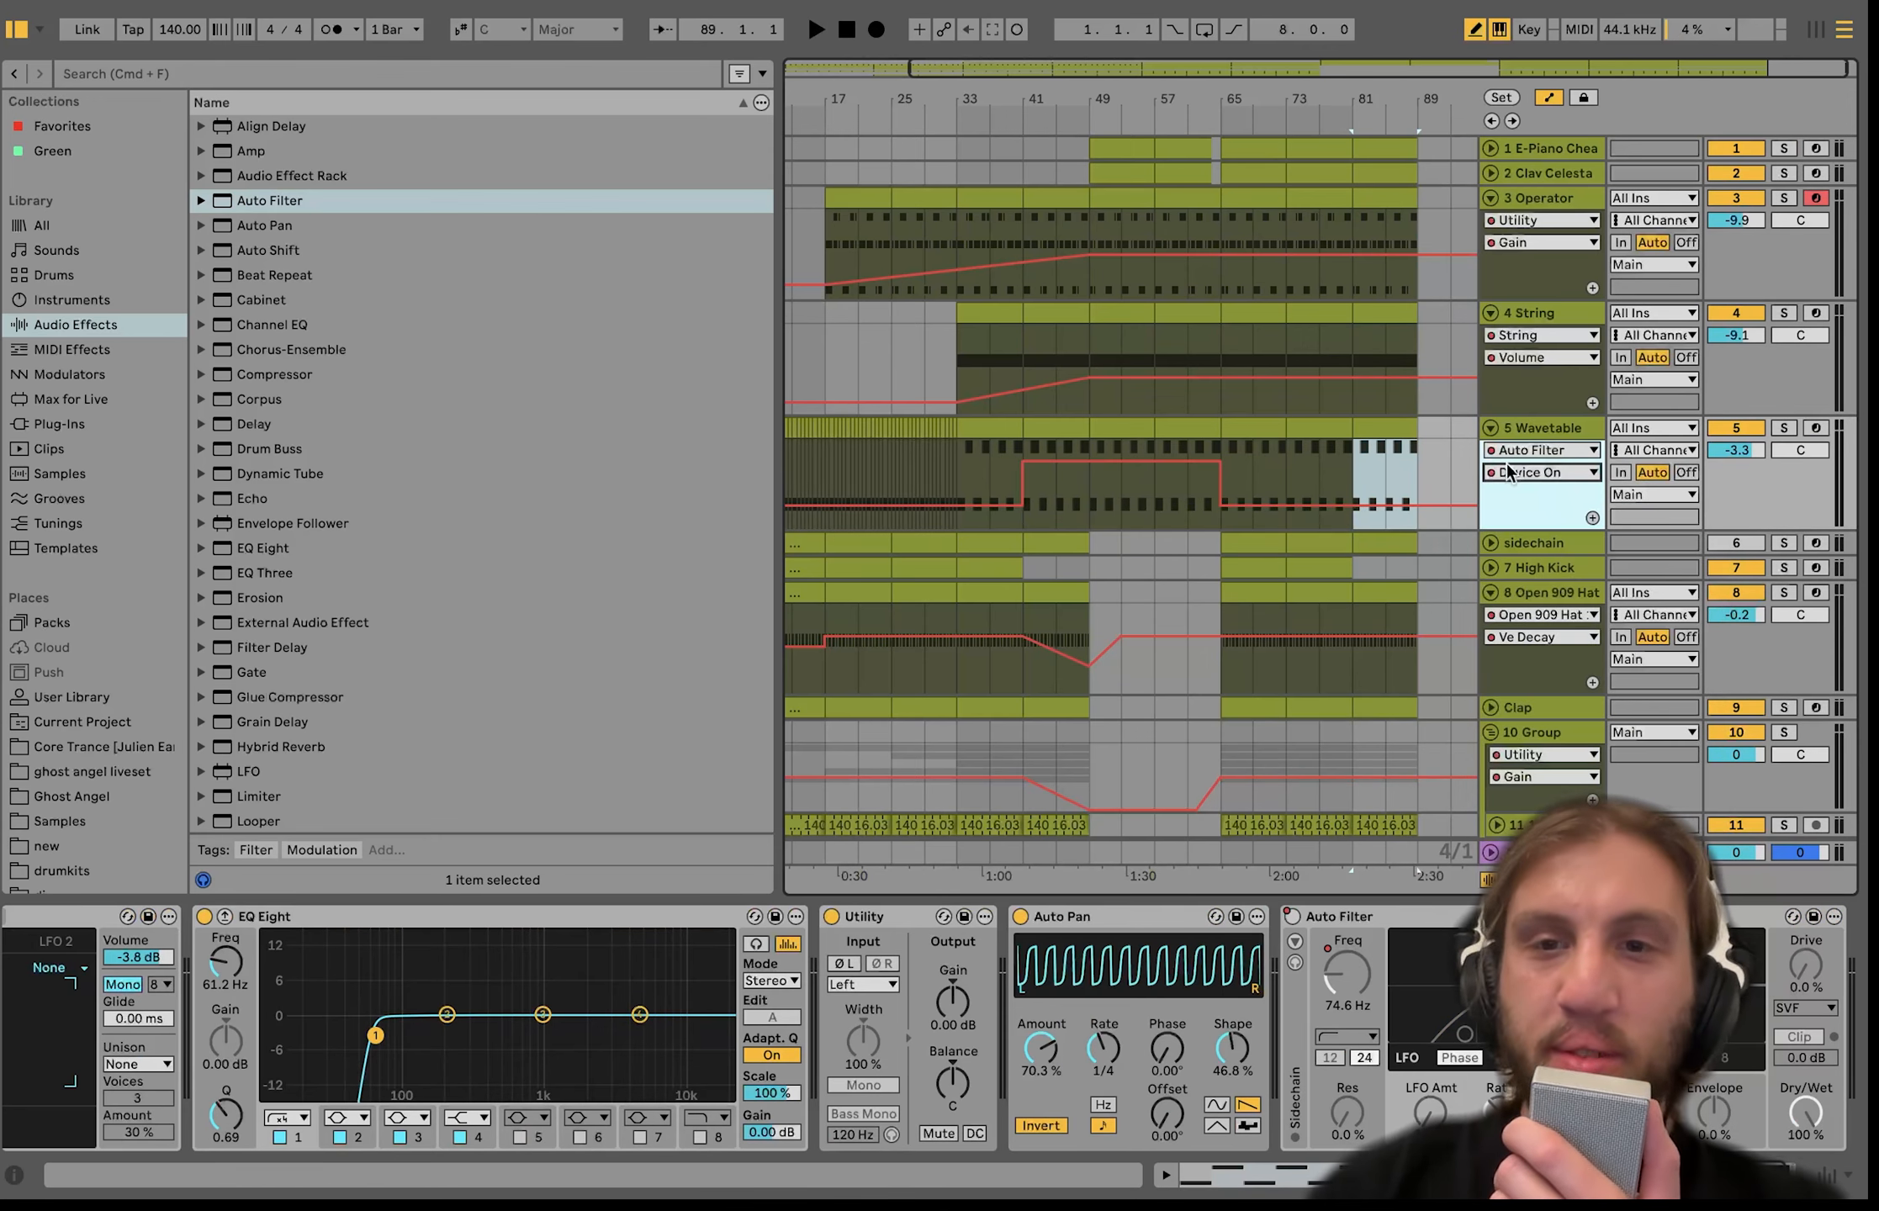
left_click(1383, 449)
key("space")
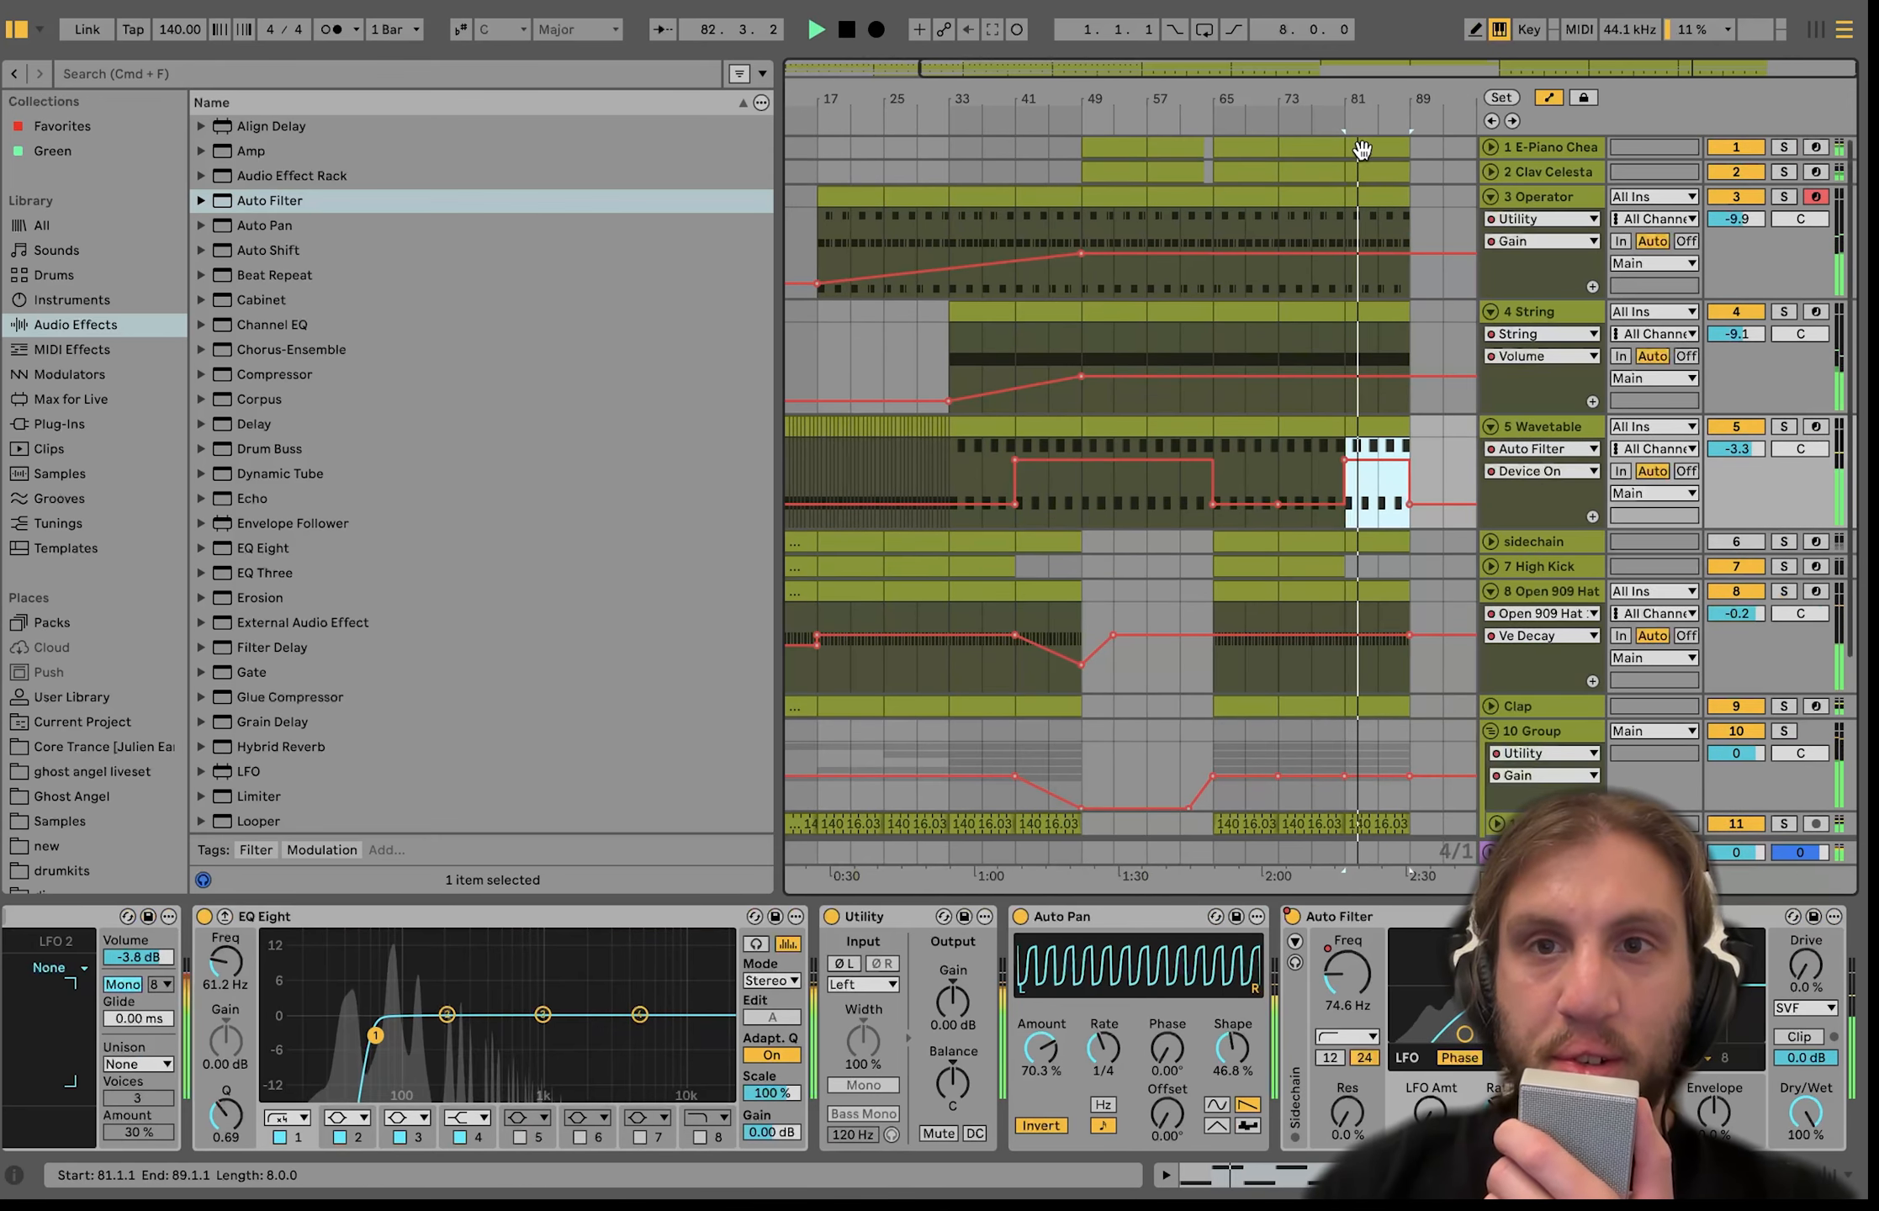
Copy bars 65 to 81 on all tracks and paste the section at bar 89, extending the arrangement to bar 105.
left_click(1361, 147)
scroll(1362, 145, "down", 5)
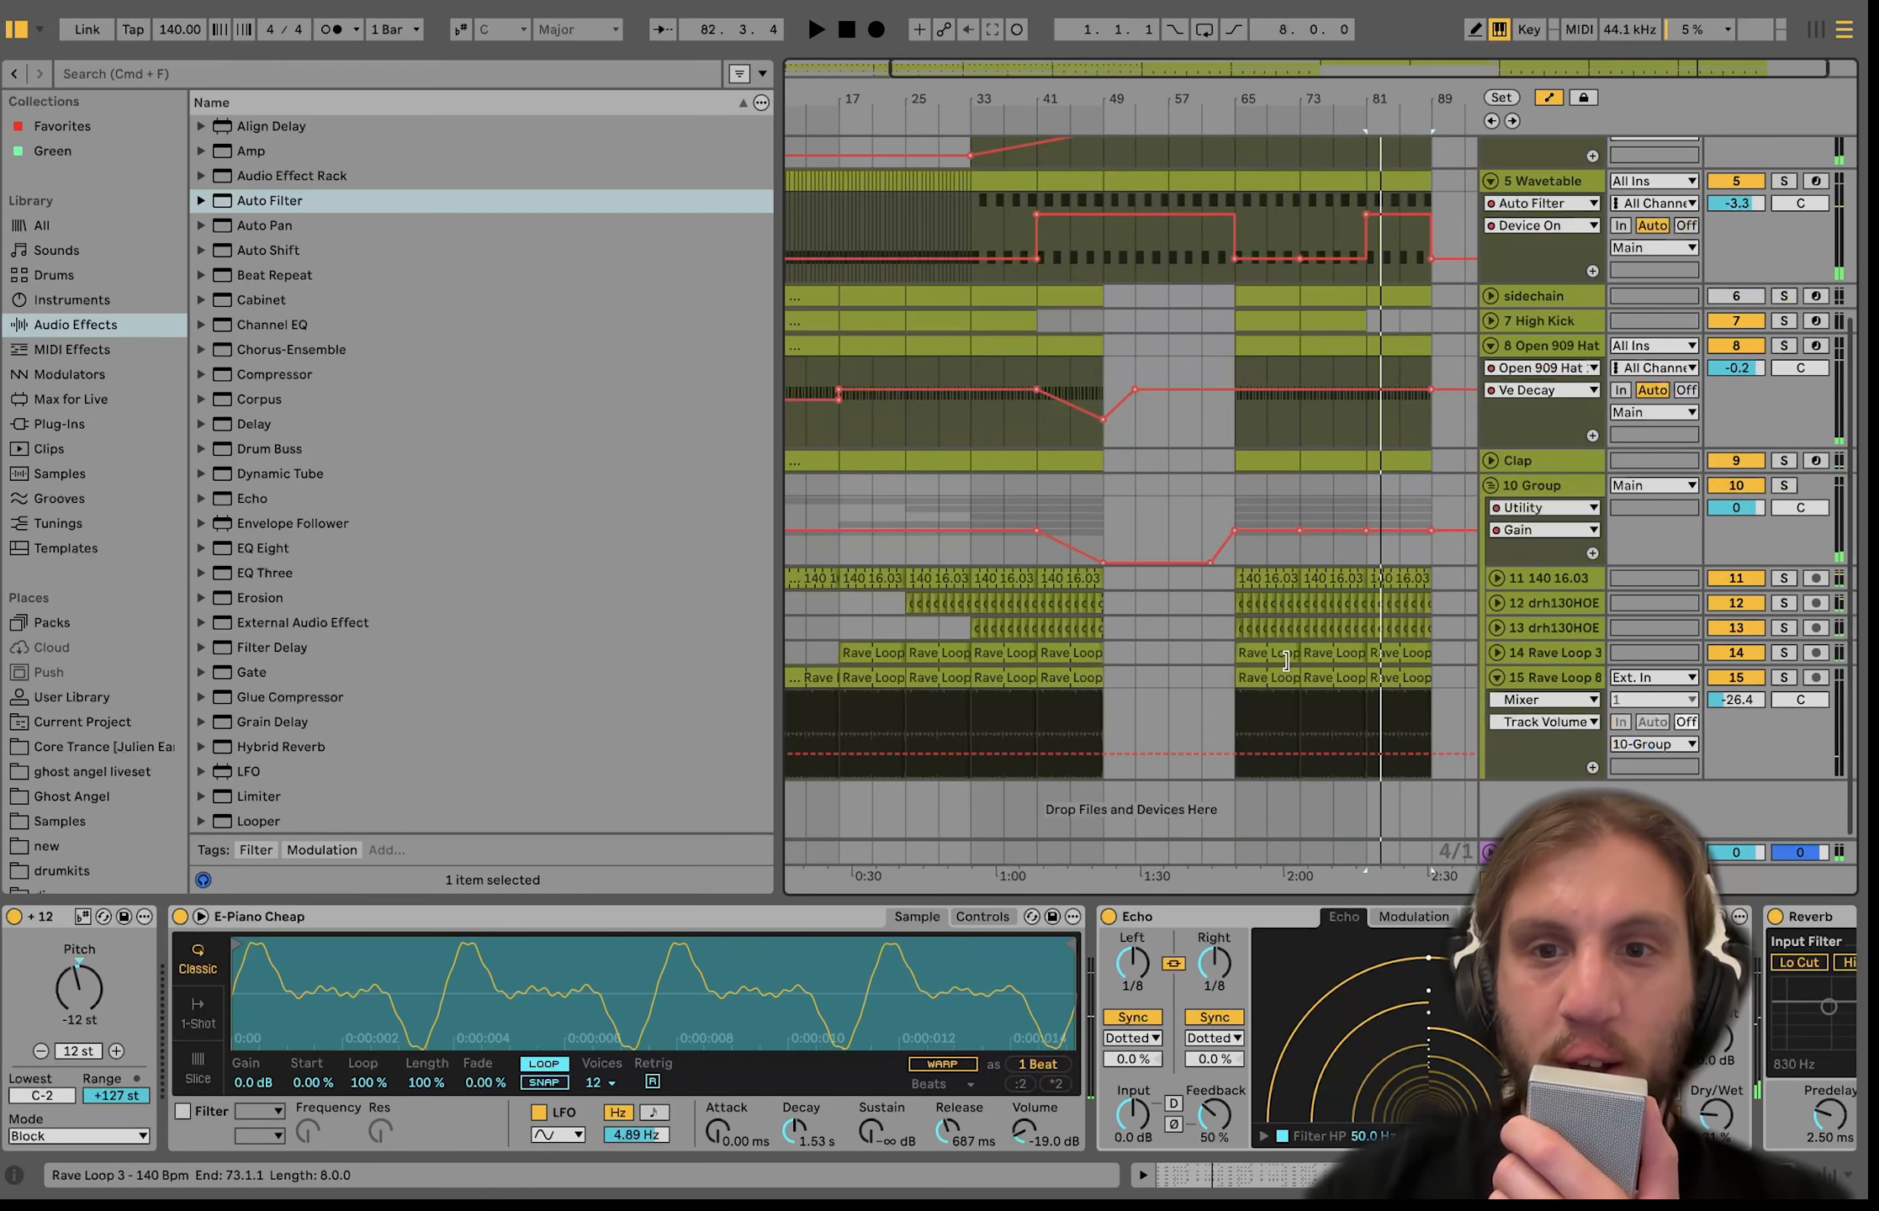
left_click_drag(1367, 732, 1233, 7)
scroll(1264, 250, "up", 5)
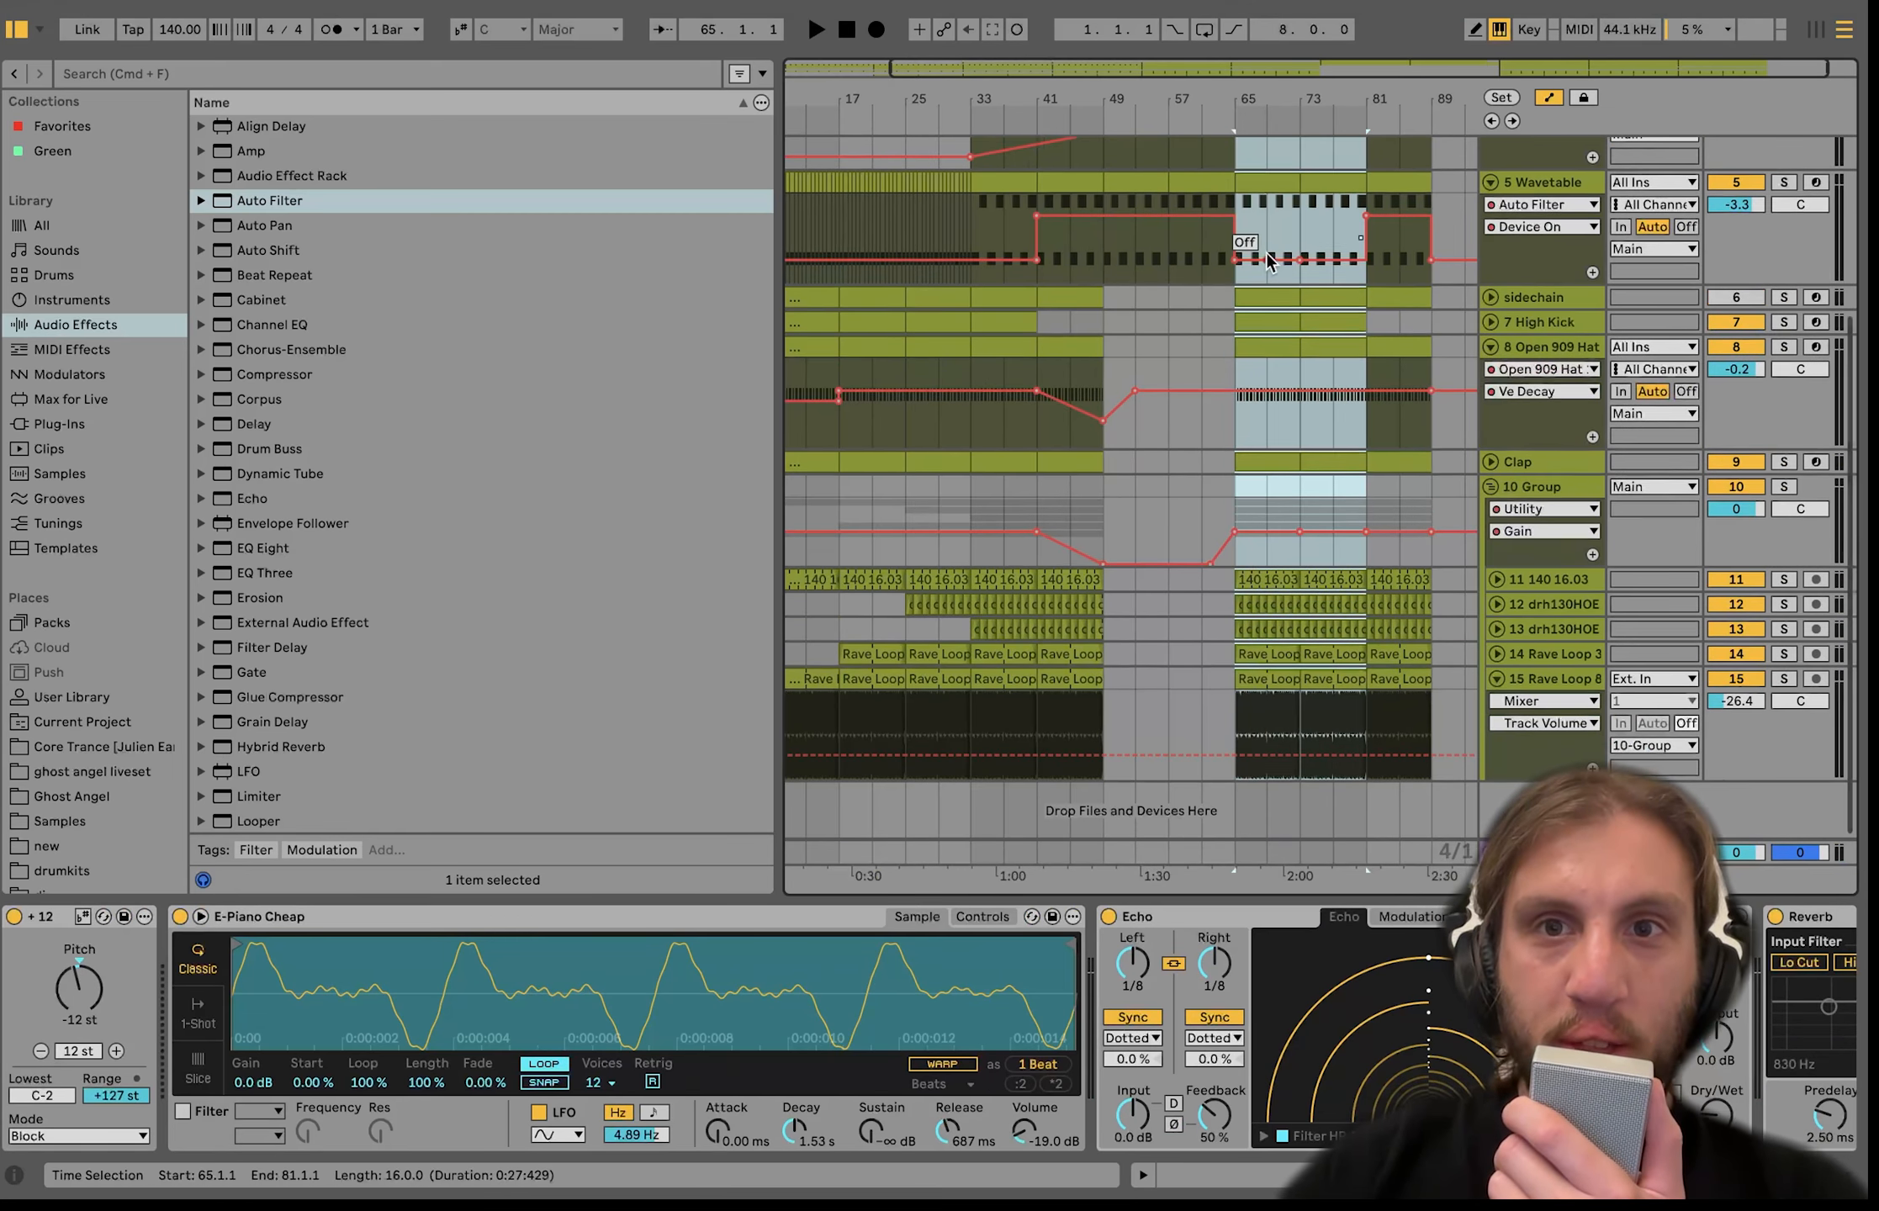
key("ctrl+c")
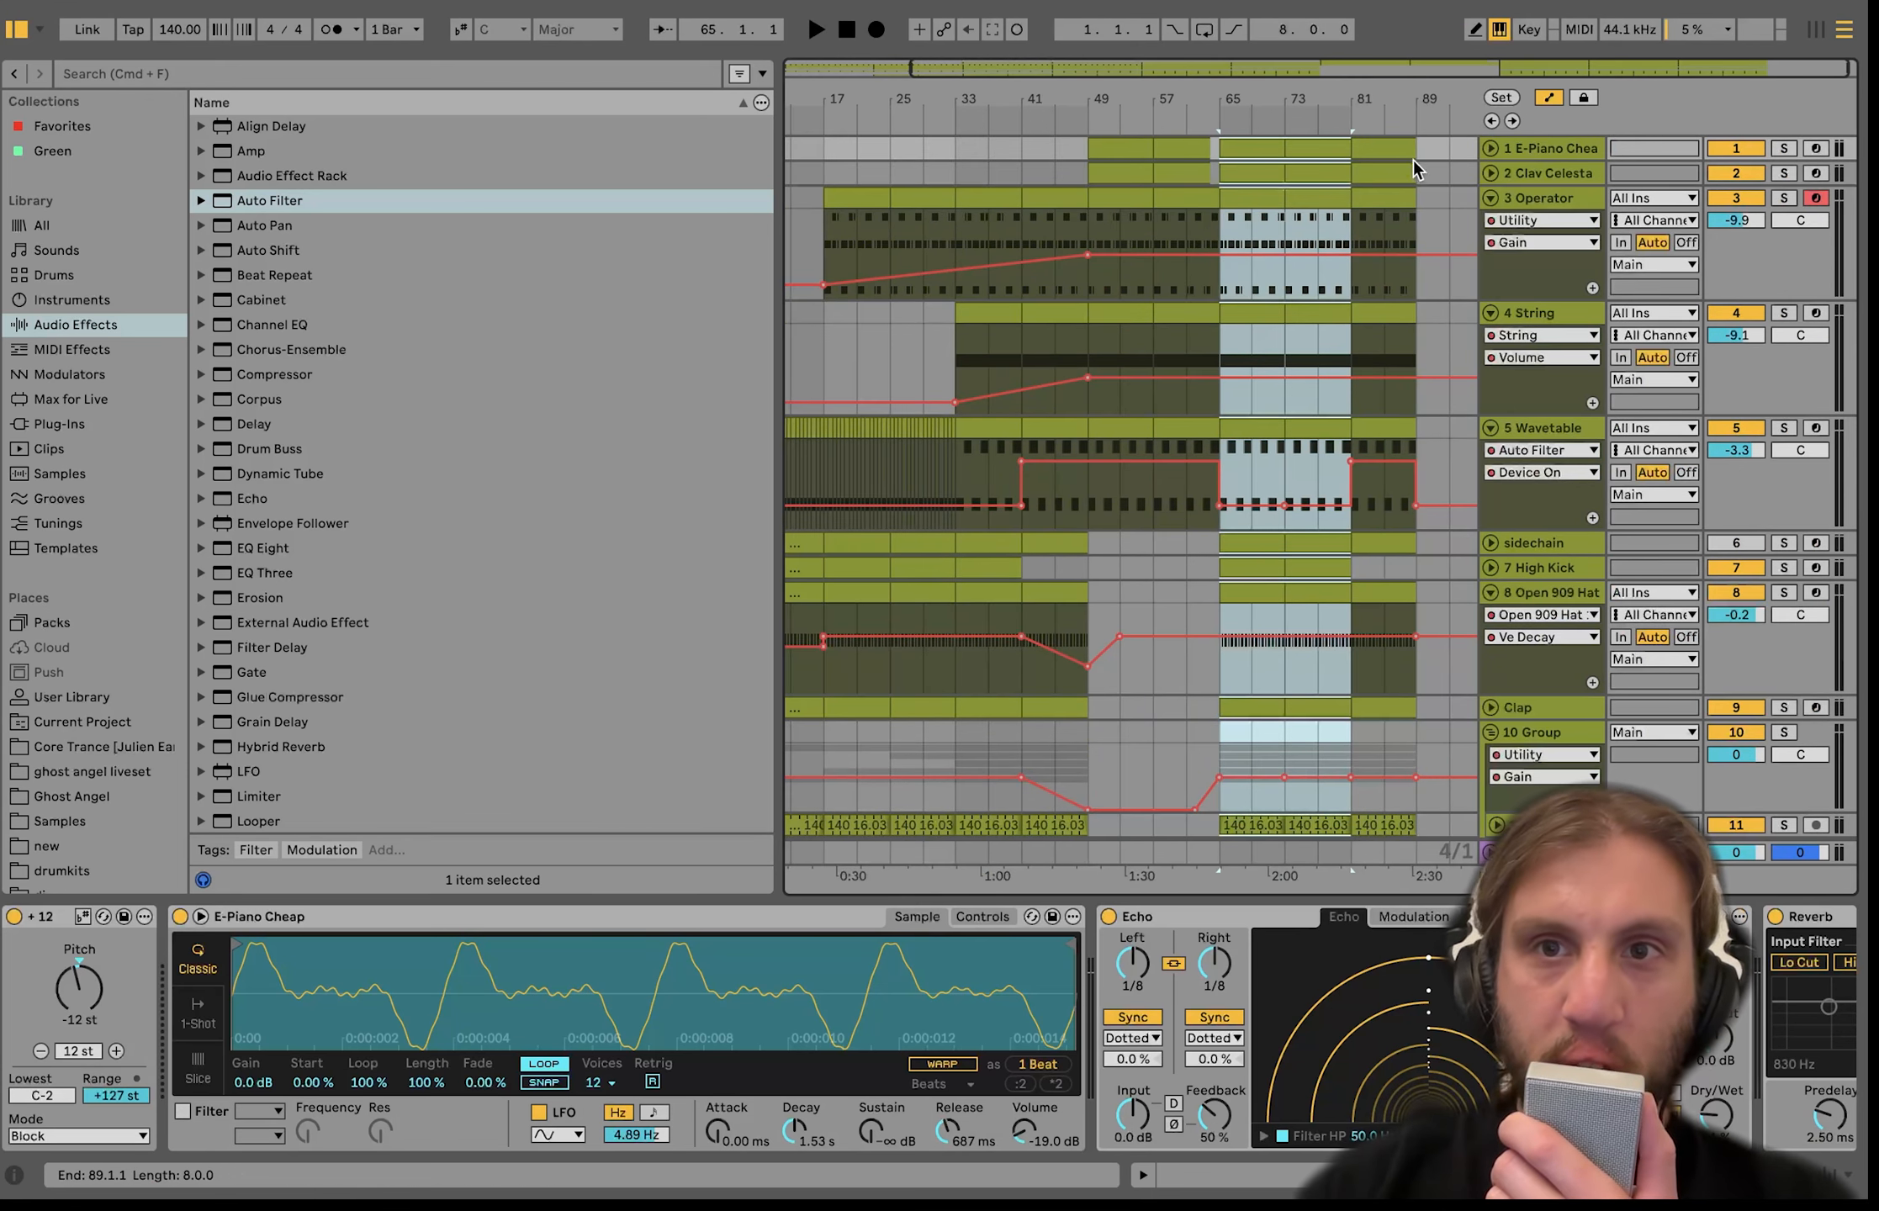
left_click(1424, 147)
key("ctrl+v")
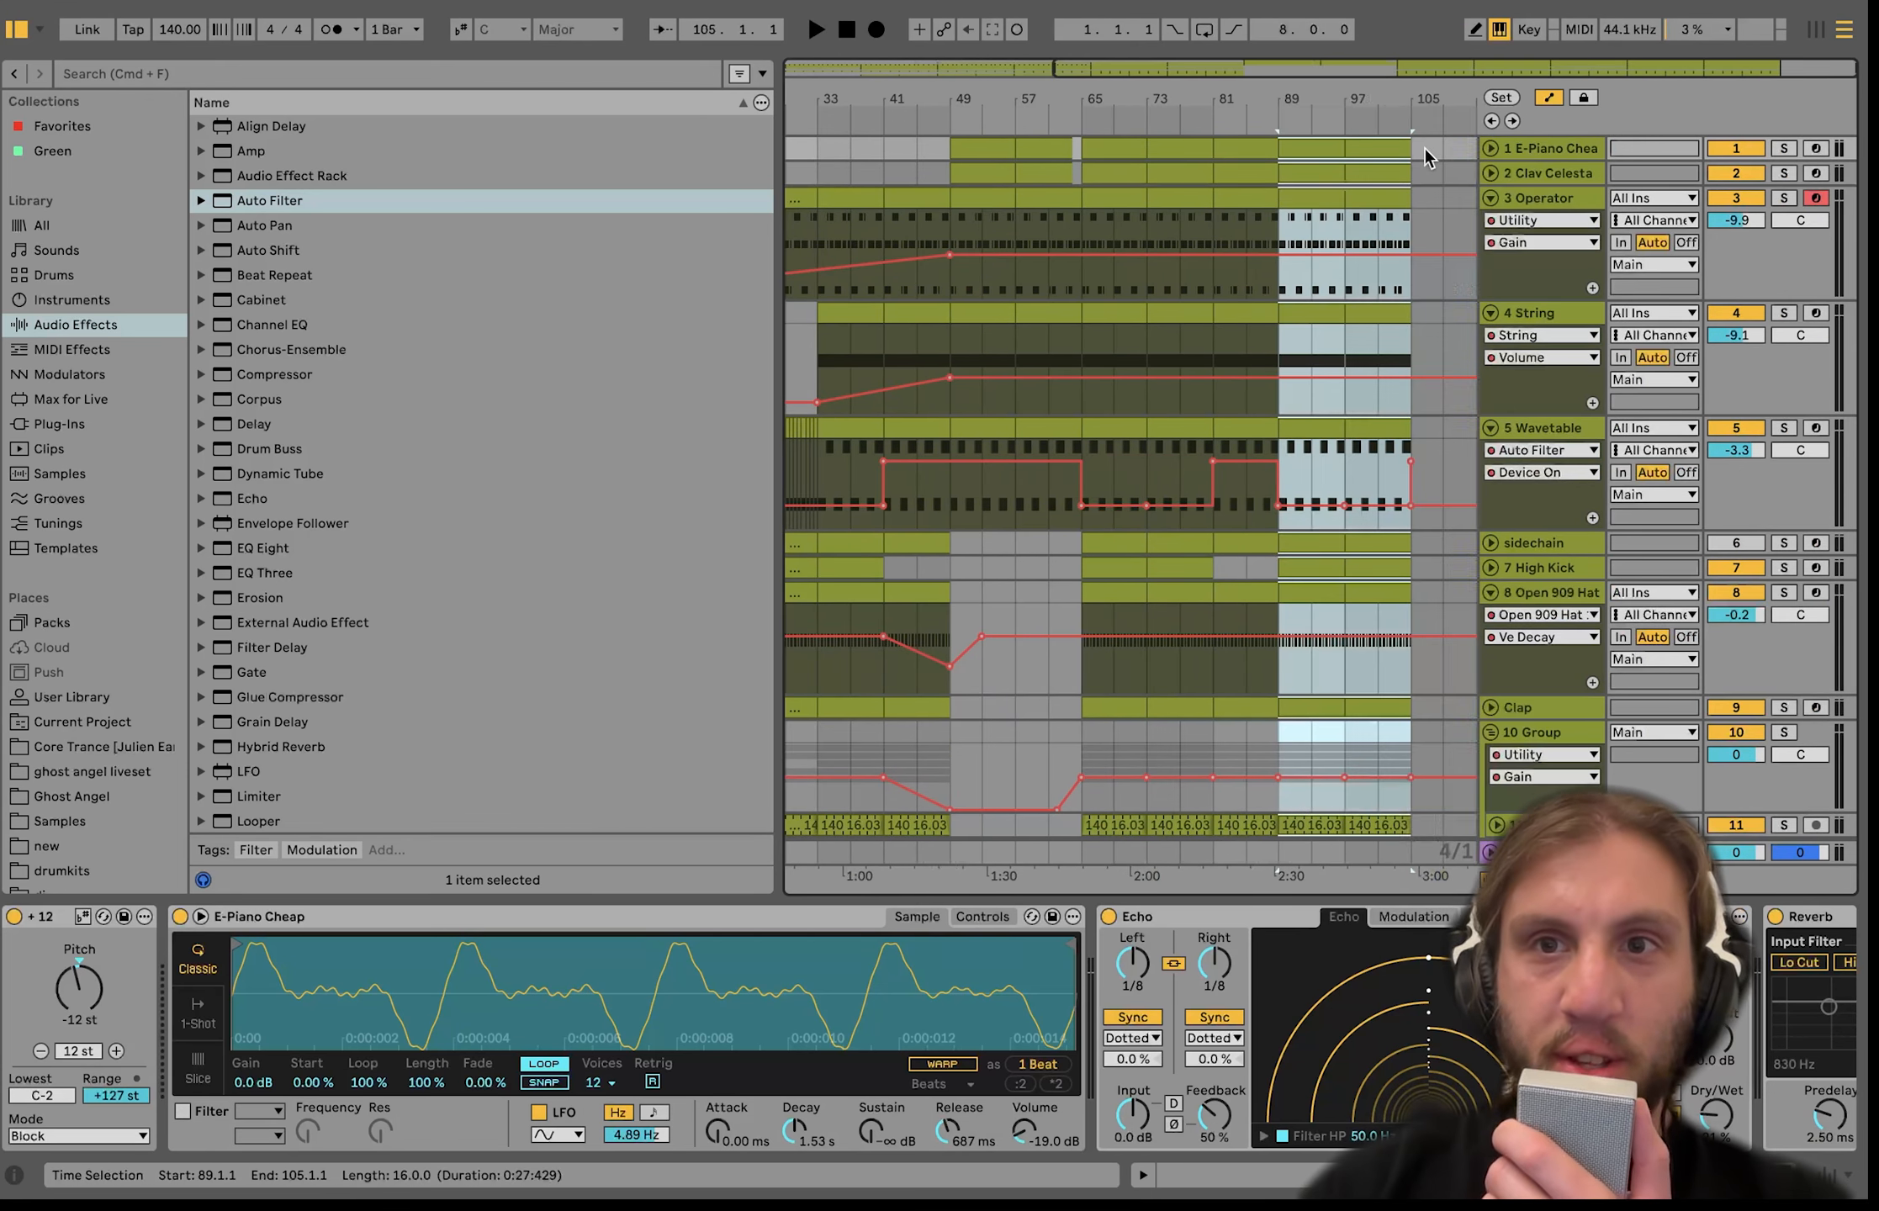
Delete the E-Piano and Clav clips from bar 89 to 105 and play from bar 89.
left_click(1310, 146)
left_click(1363, 176)
left_click(1362, 176, "shift")
key("space")
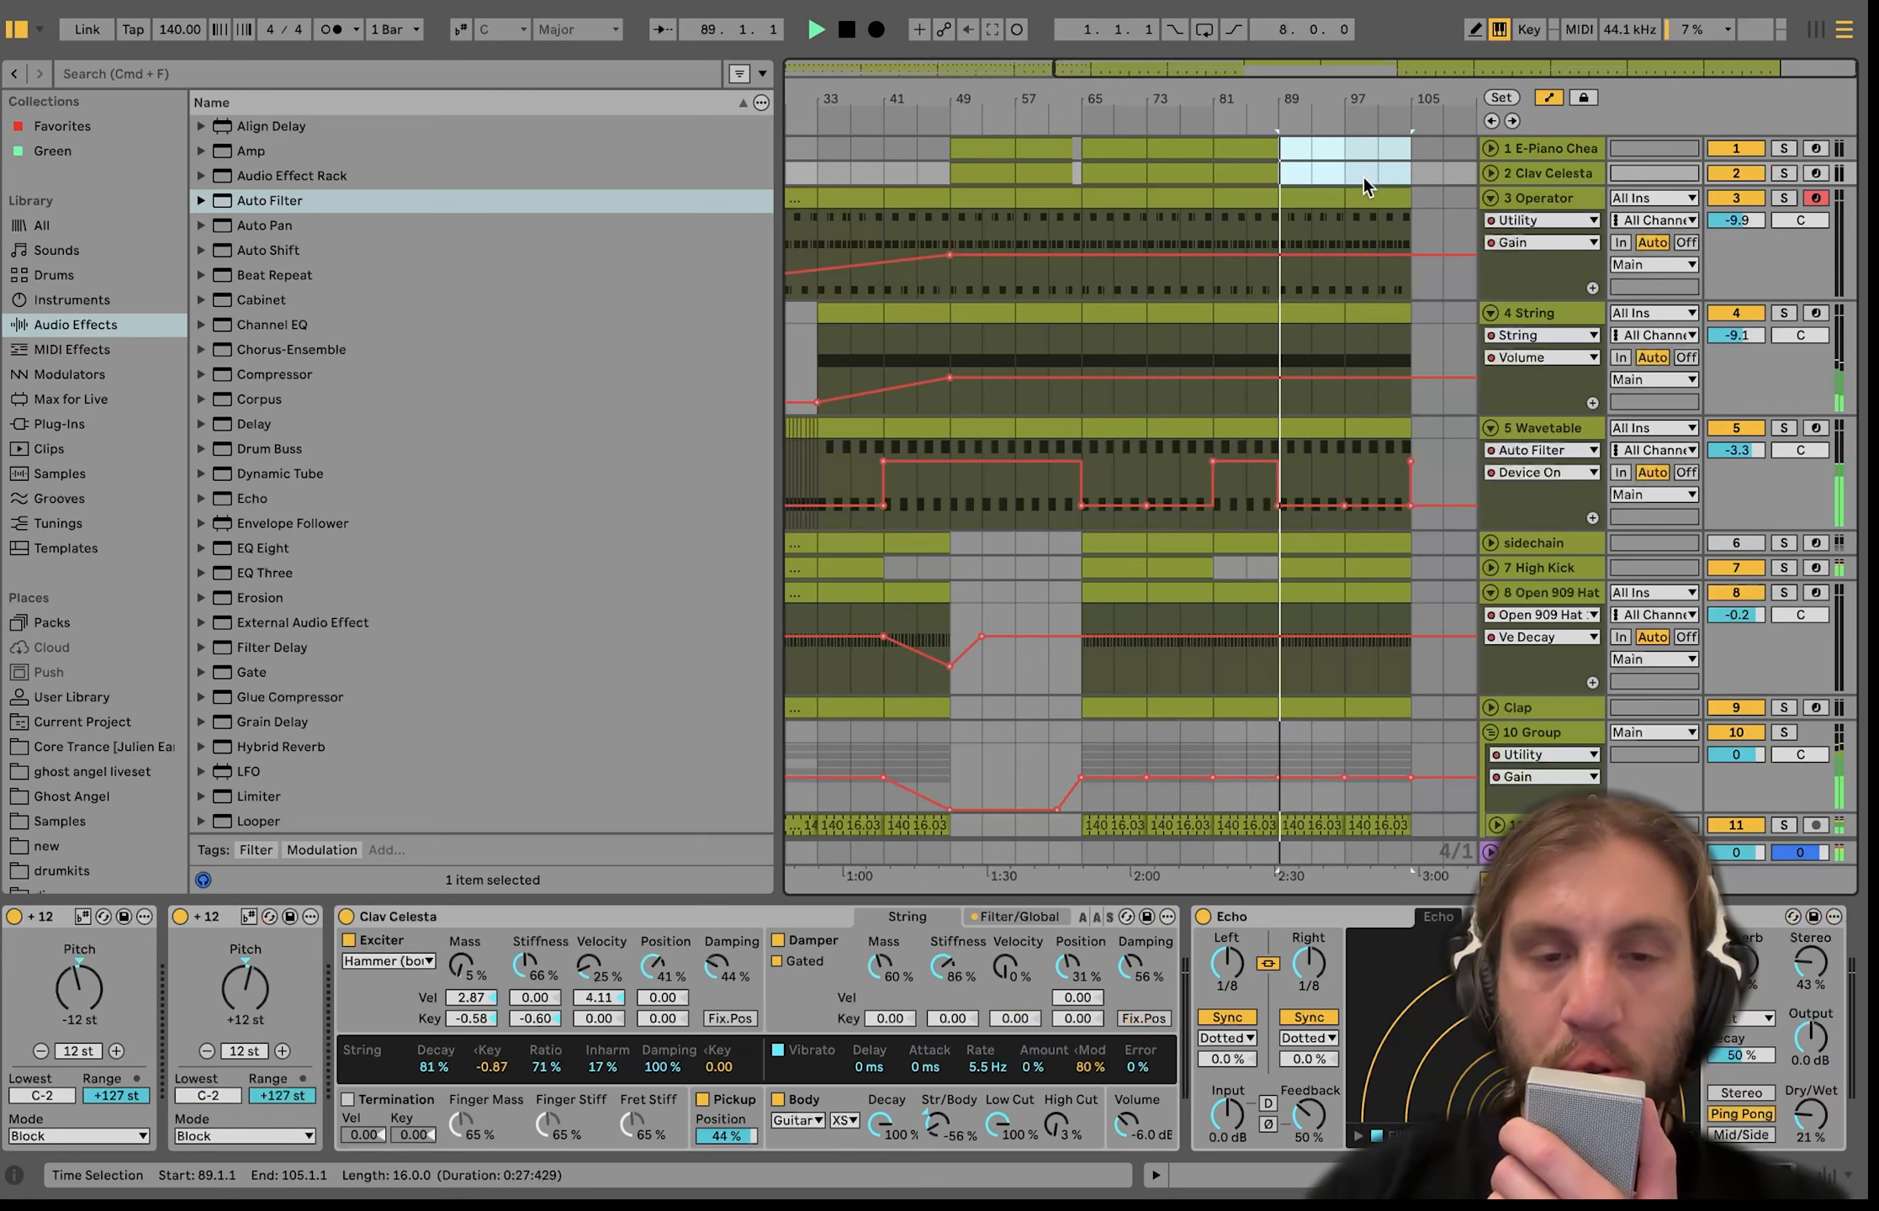
Fold all tracks to show the whole arrangement compactly.
key("minus")
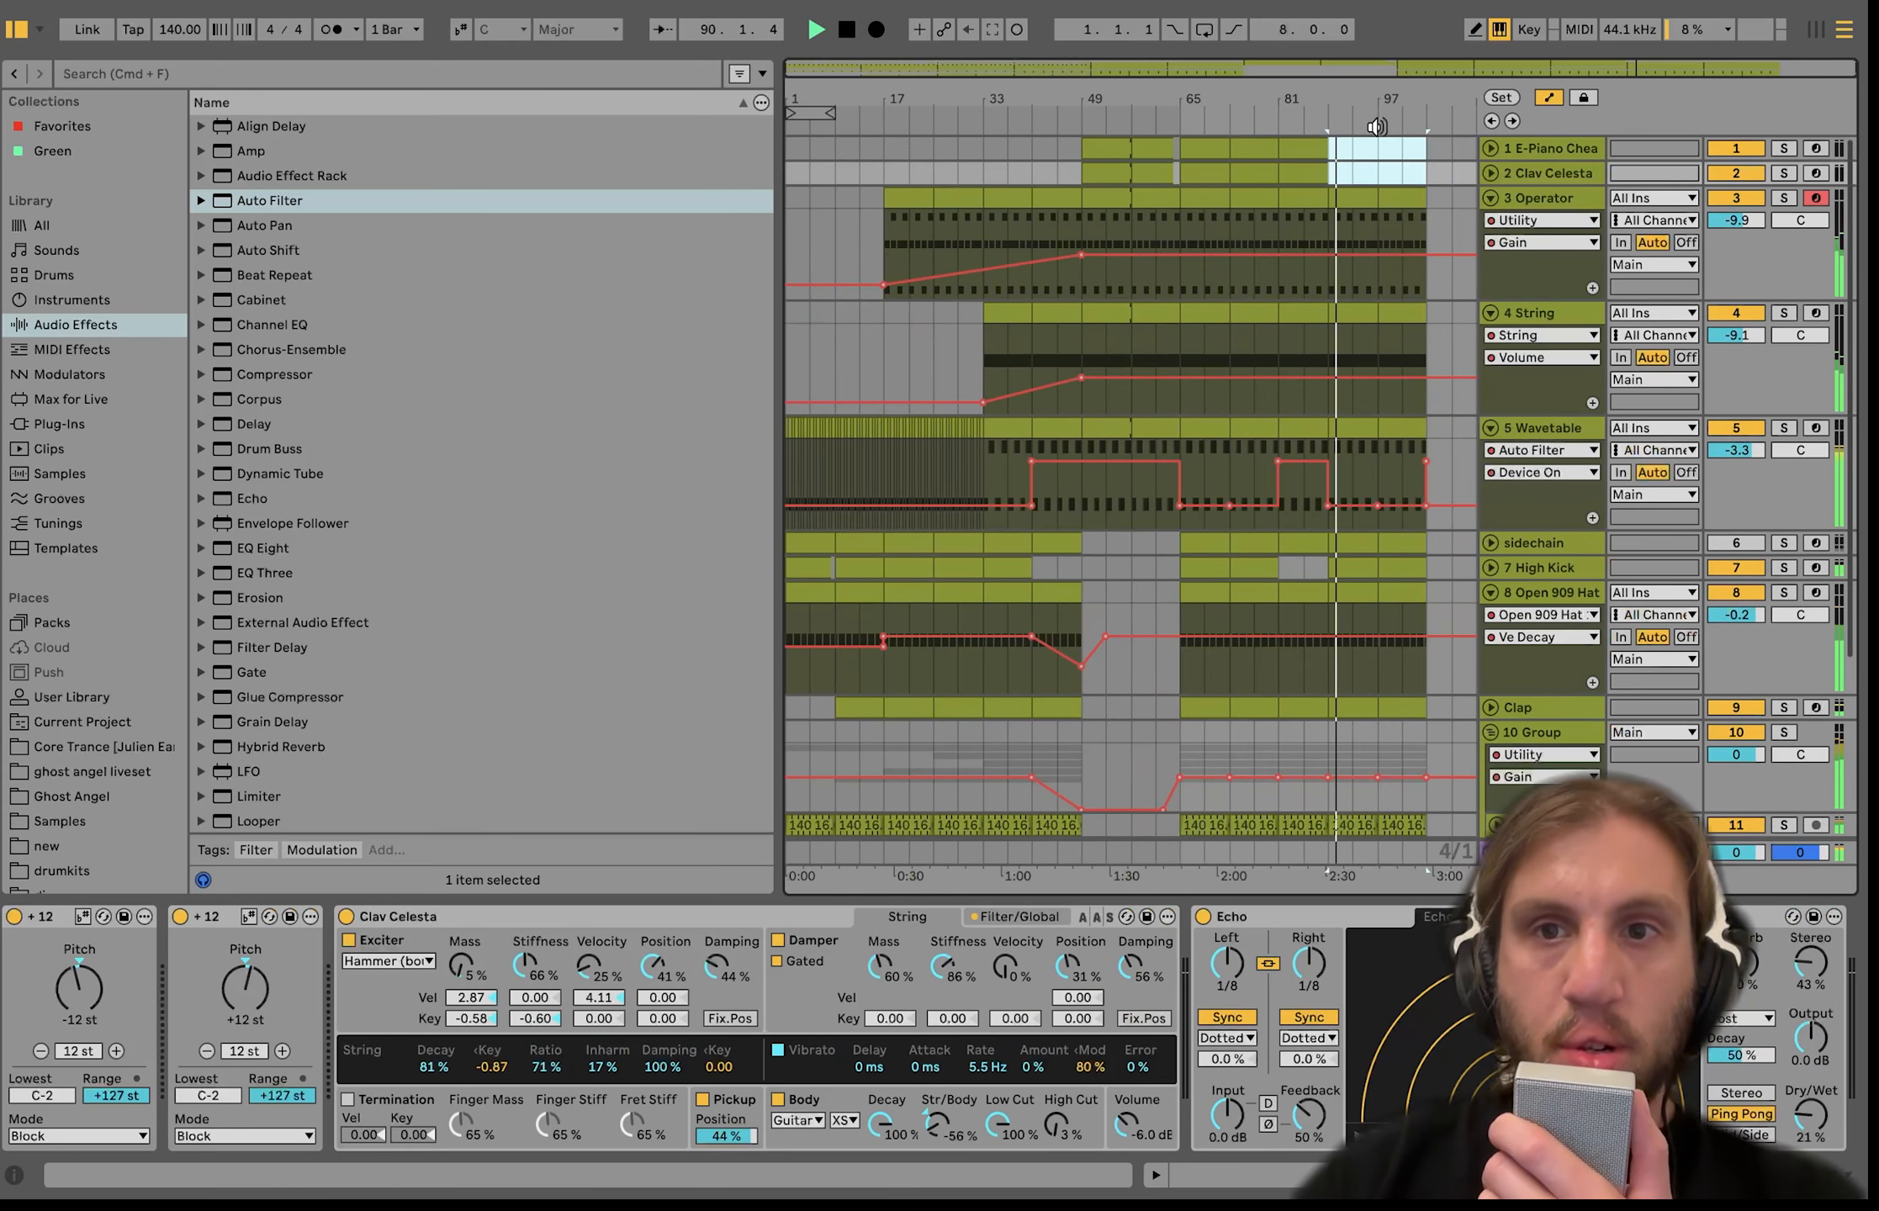
left_click(1538, 318)
key("super+a")
key("space")
key("Left")
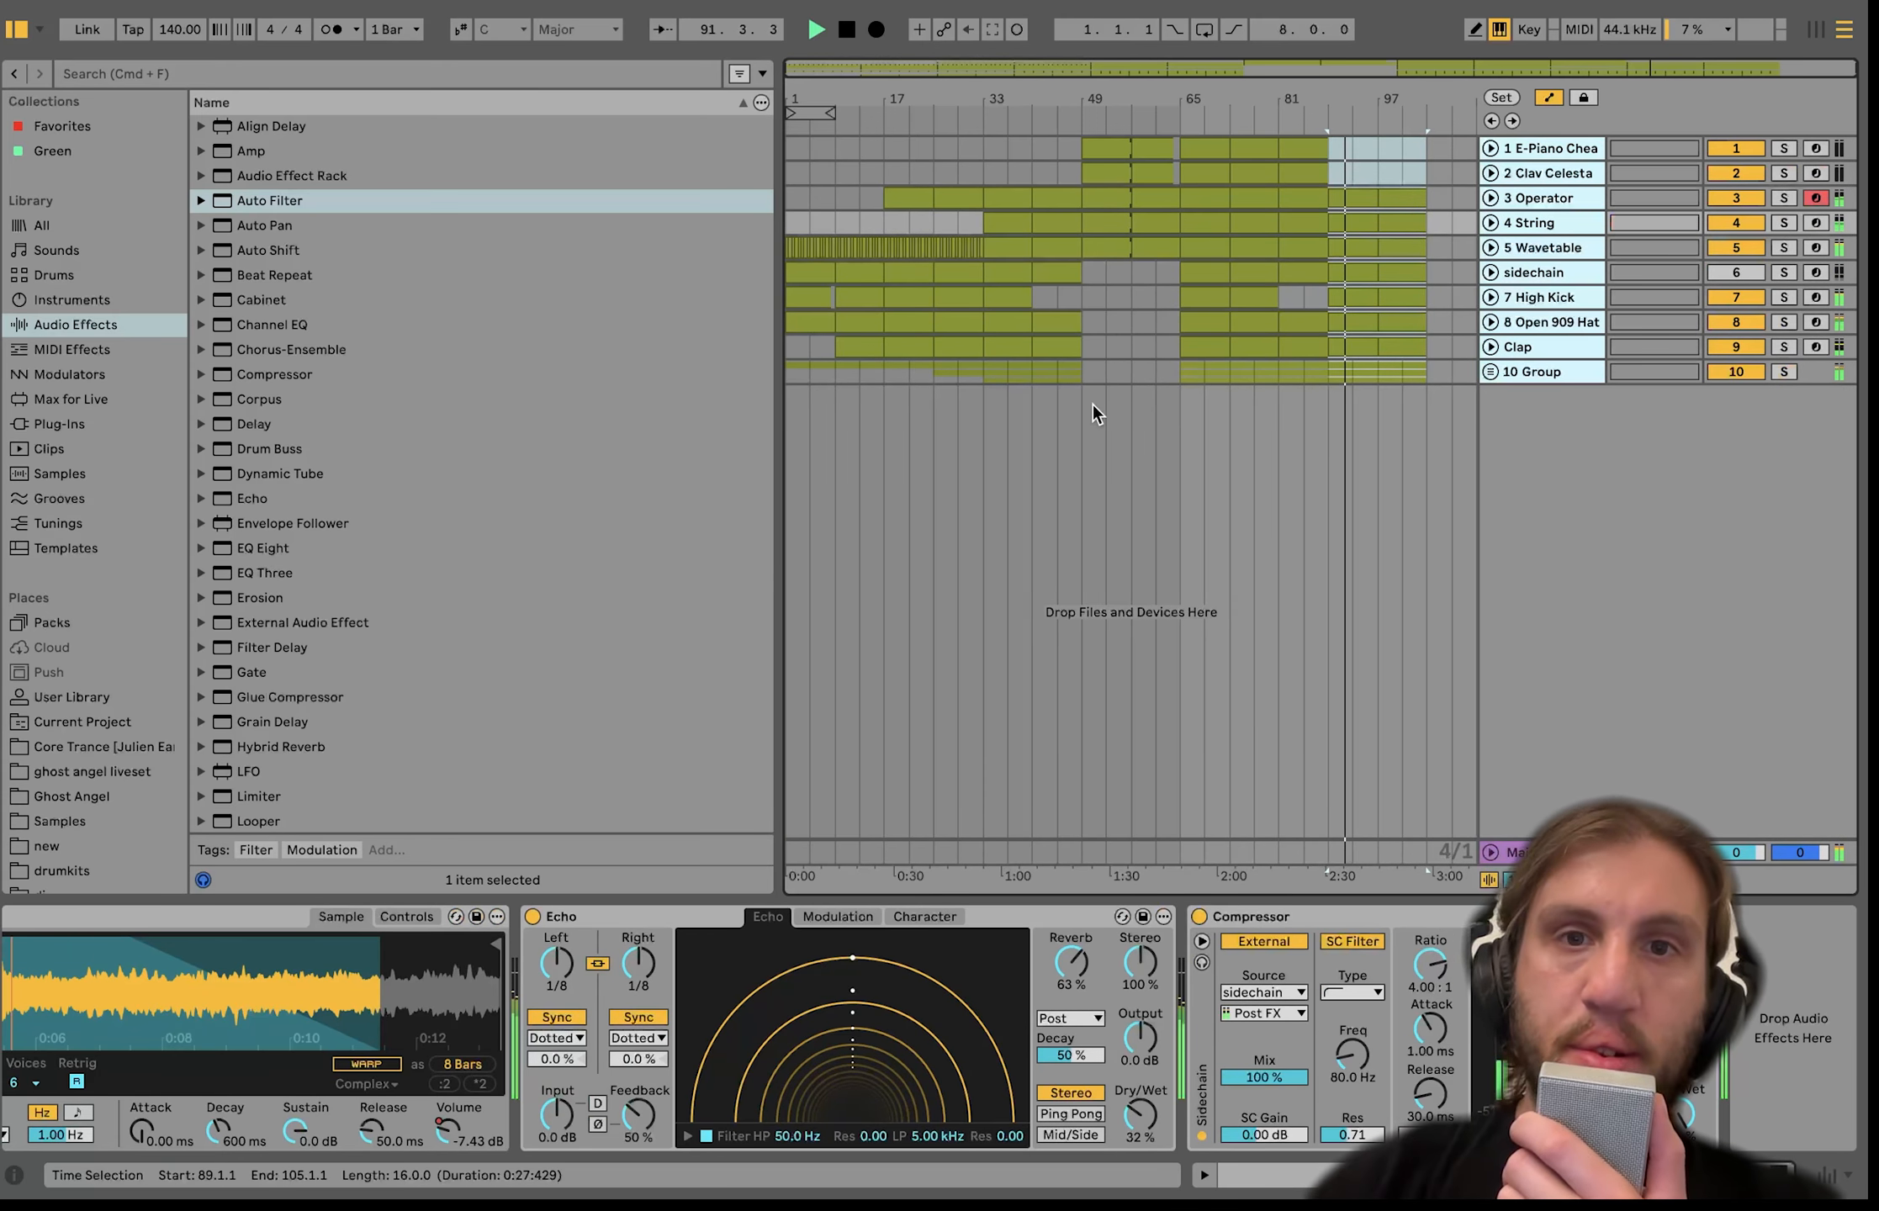
Unfold the High Kick track and cut the half bar of kick just before bar 97.
left_click(1354, 271)
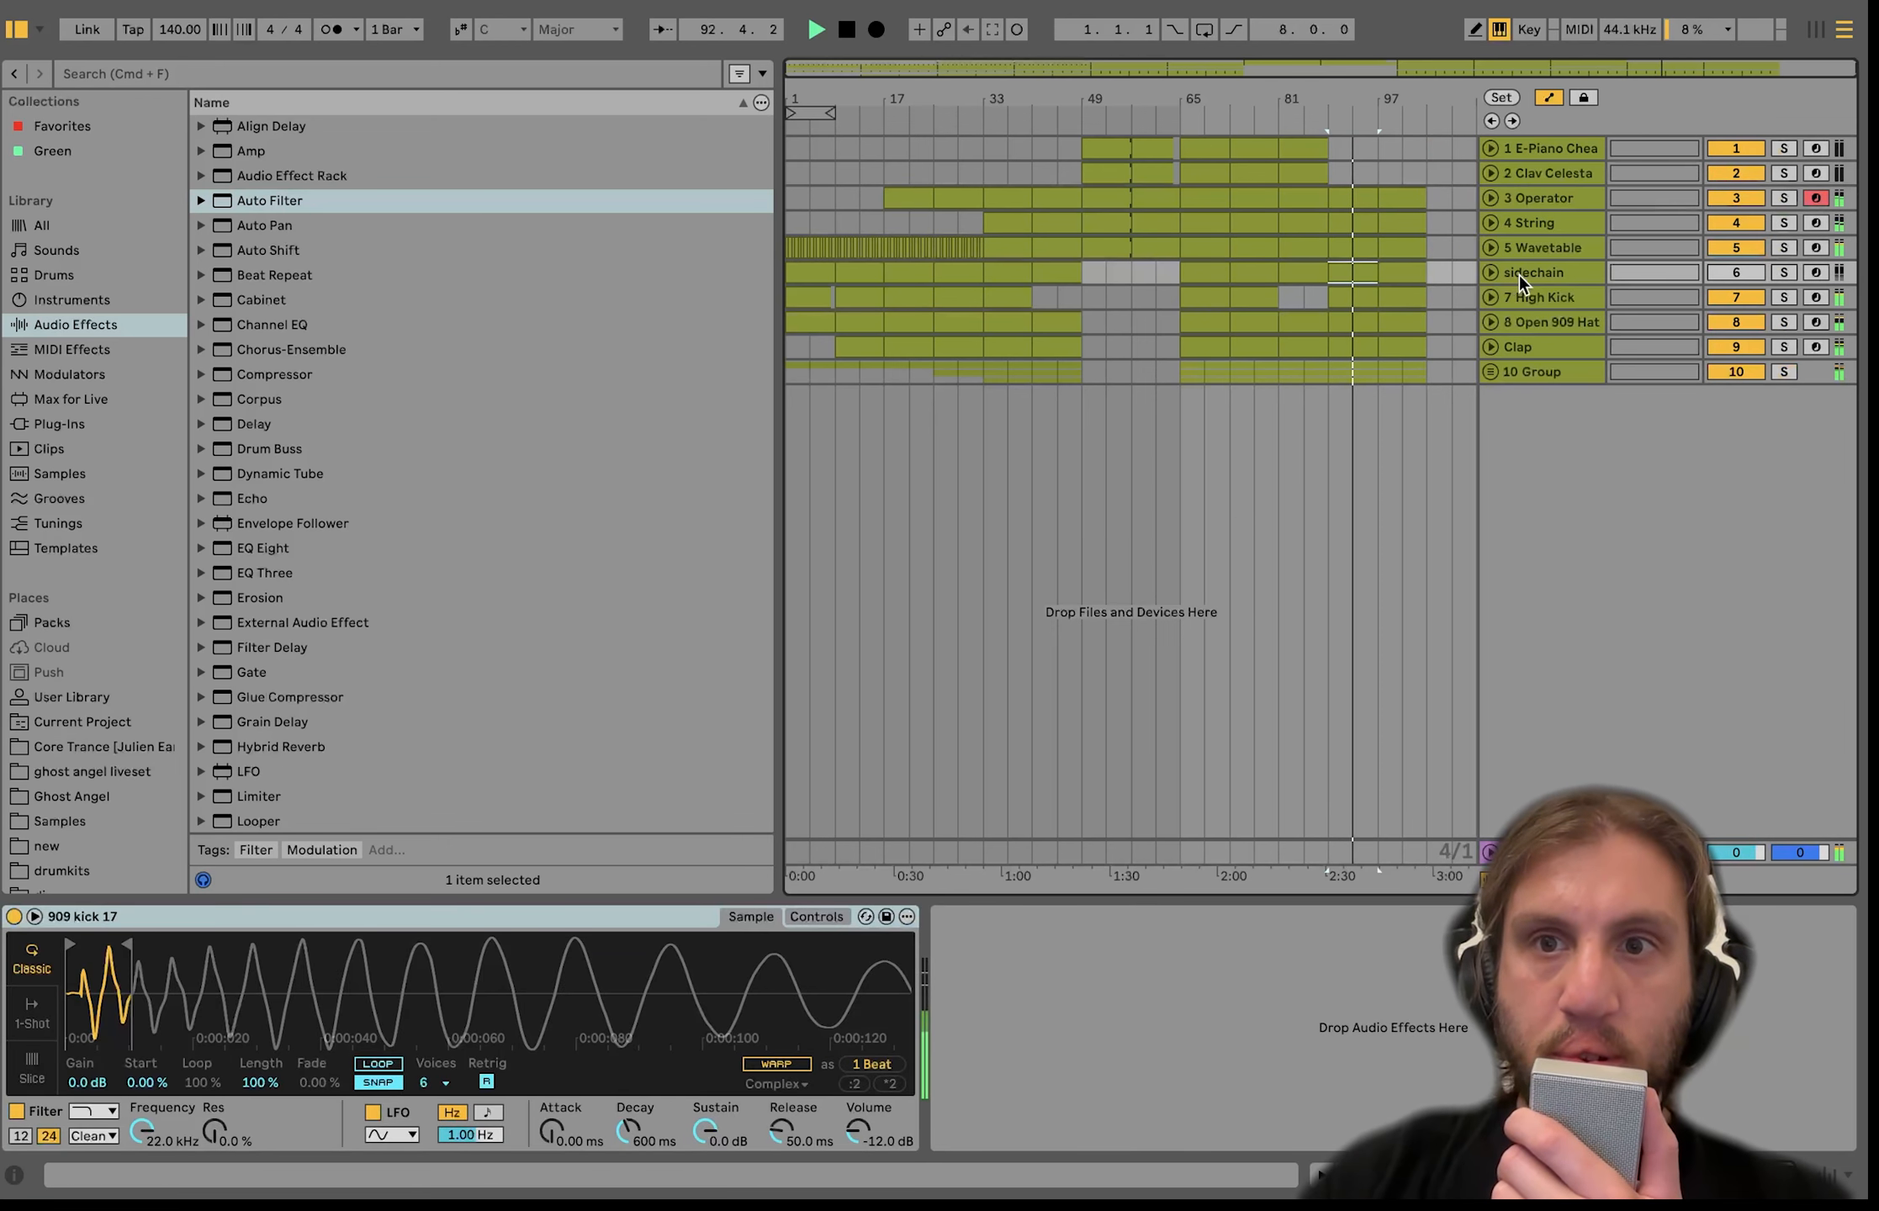
left_click(1489, 297)
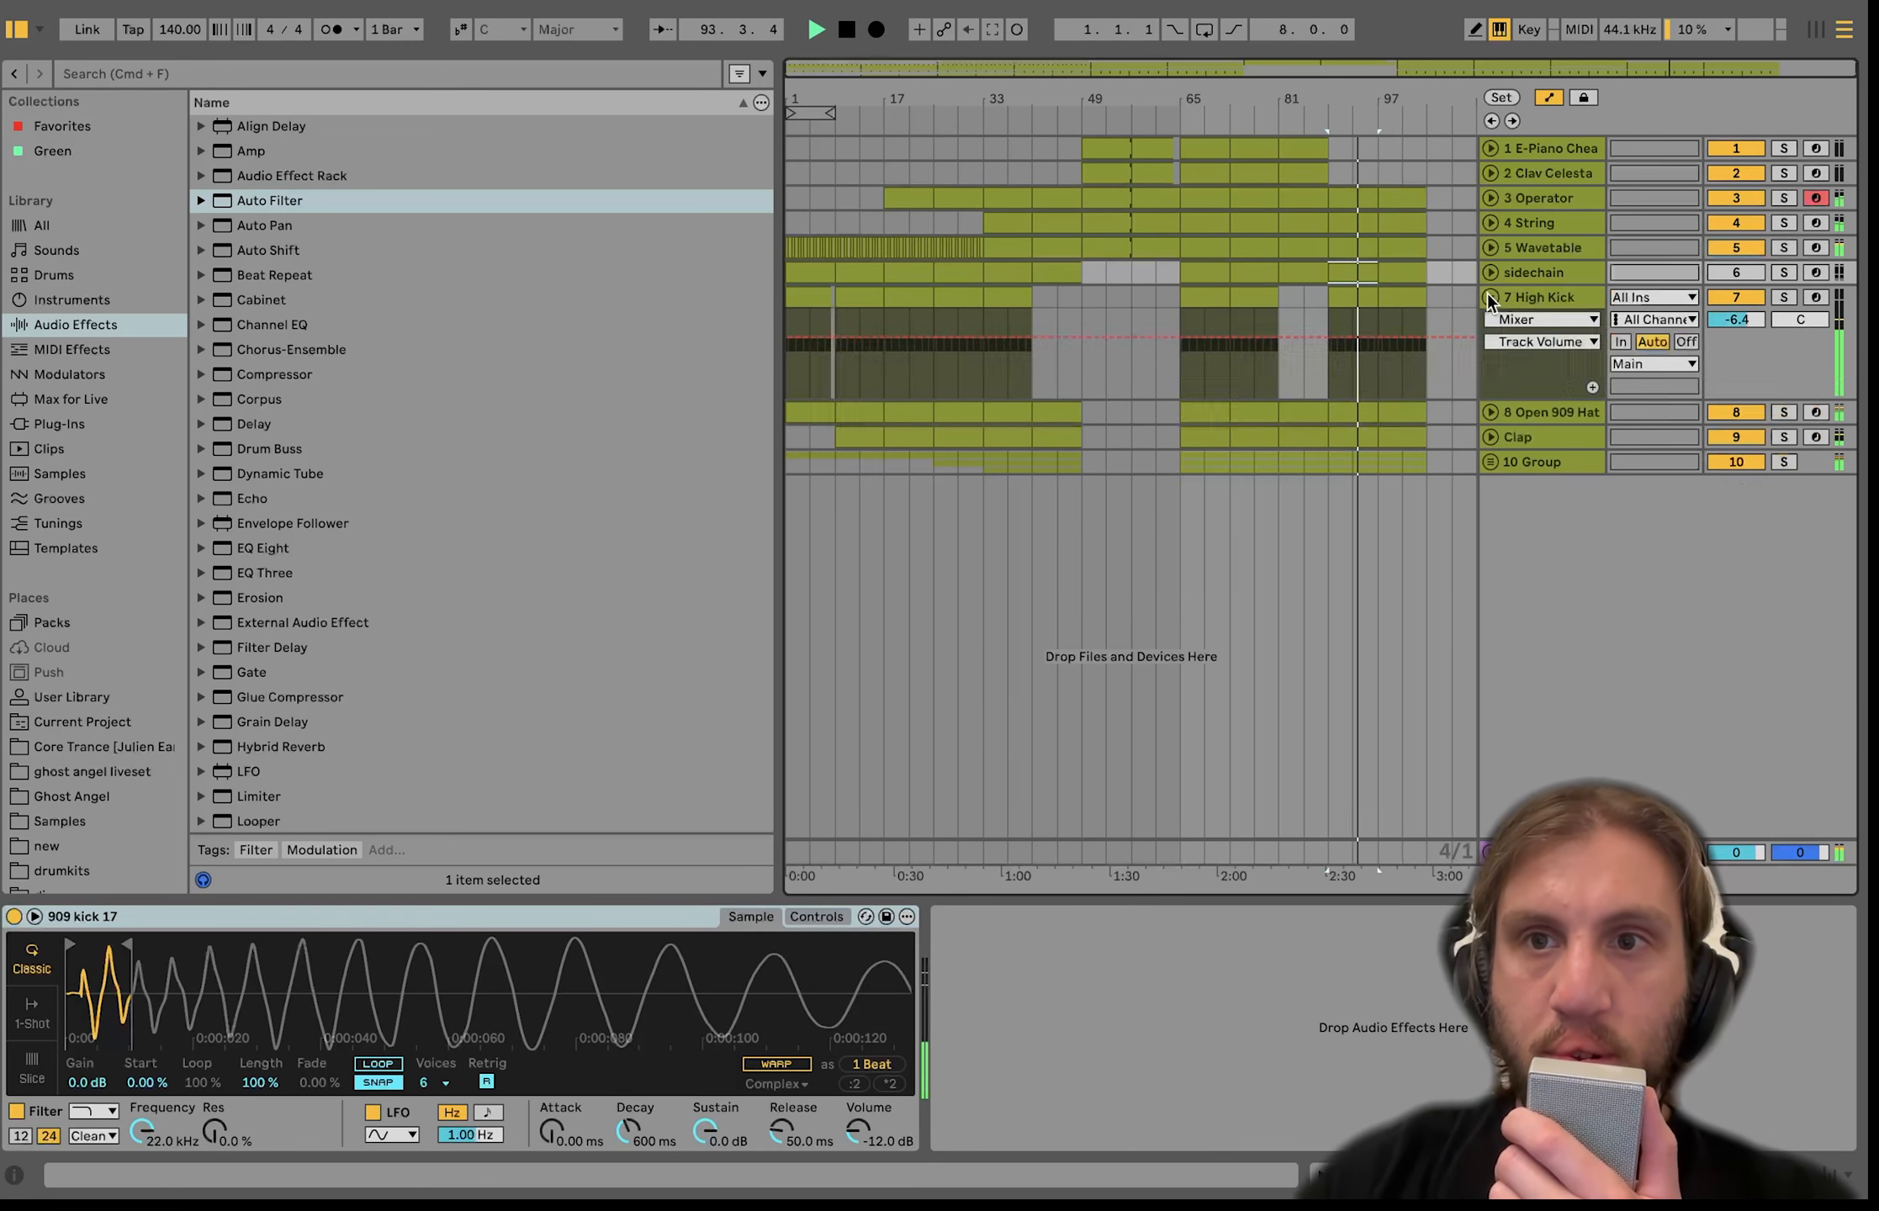
key("z")
left_click(1380, 331)
key("super+d")
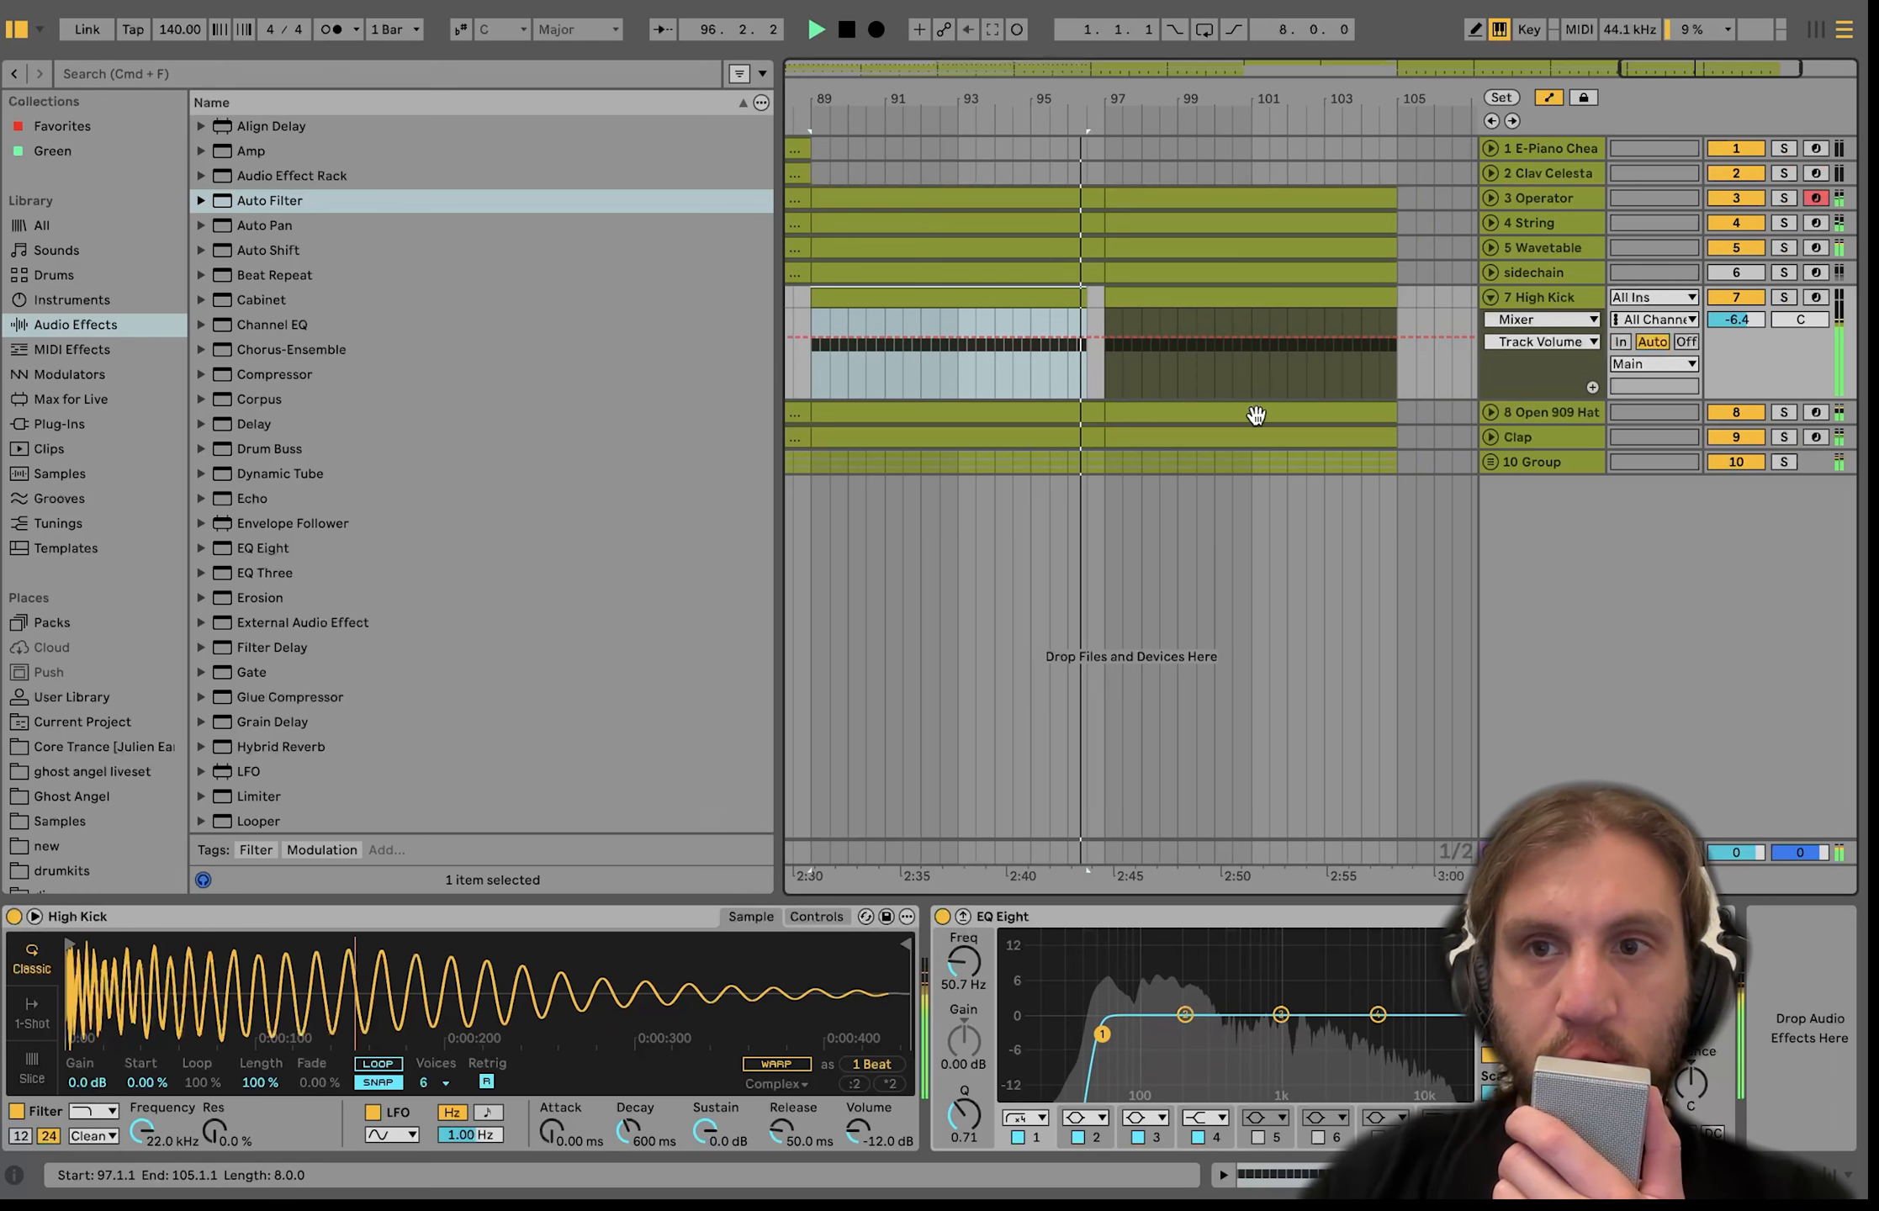
Unfold the 10 Group and try bars 97 to 105 without the Rave Loop 3 and Rave Loop 8 clips.
scroll(1254, 412, "down", 2)
left_click(1485, 460)
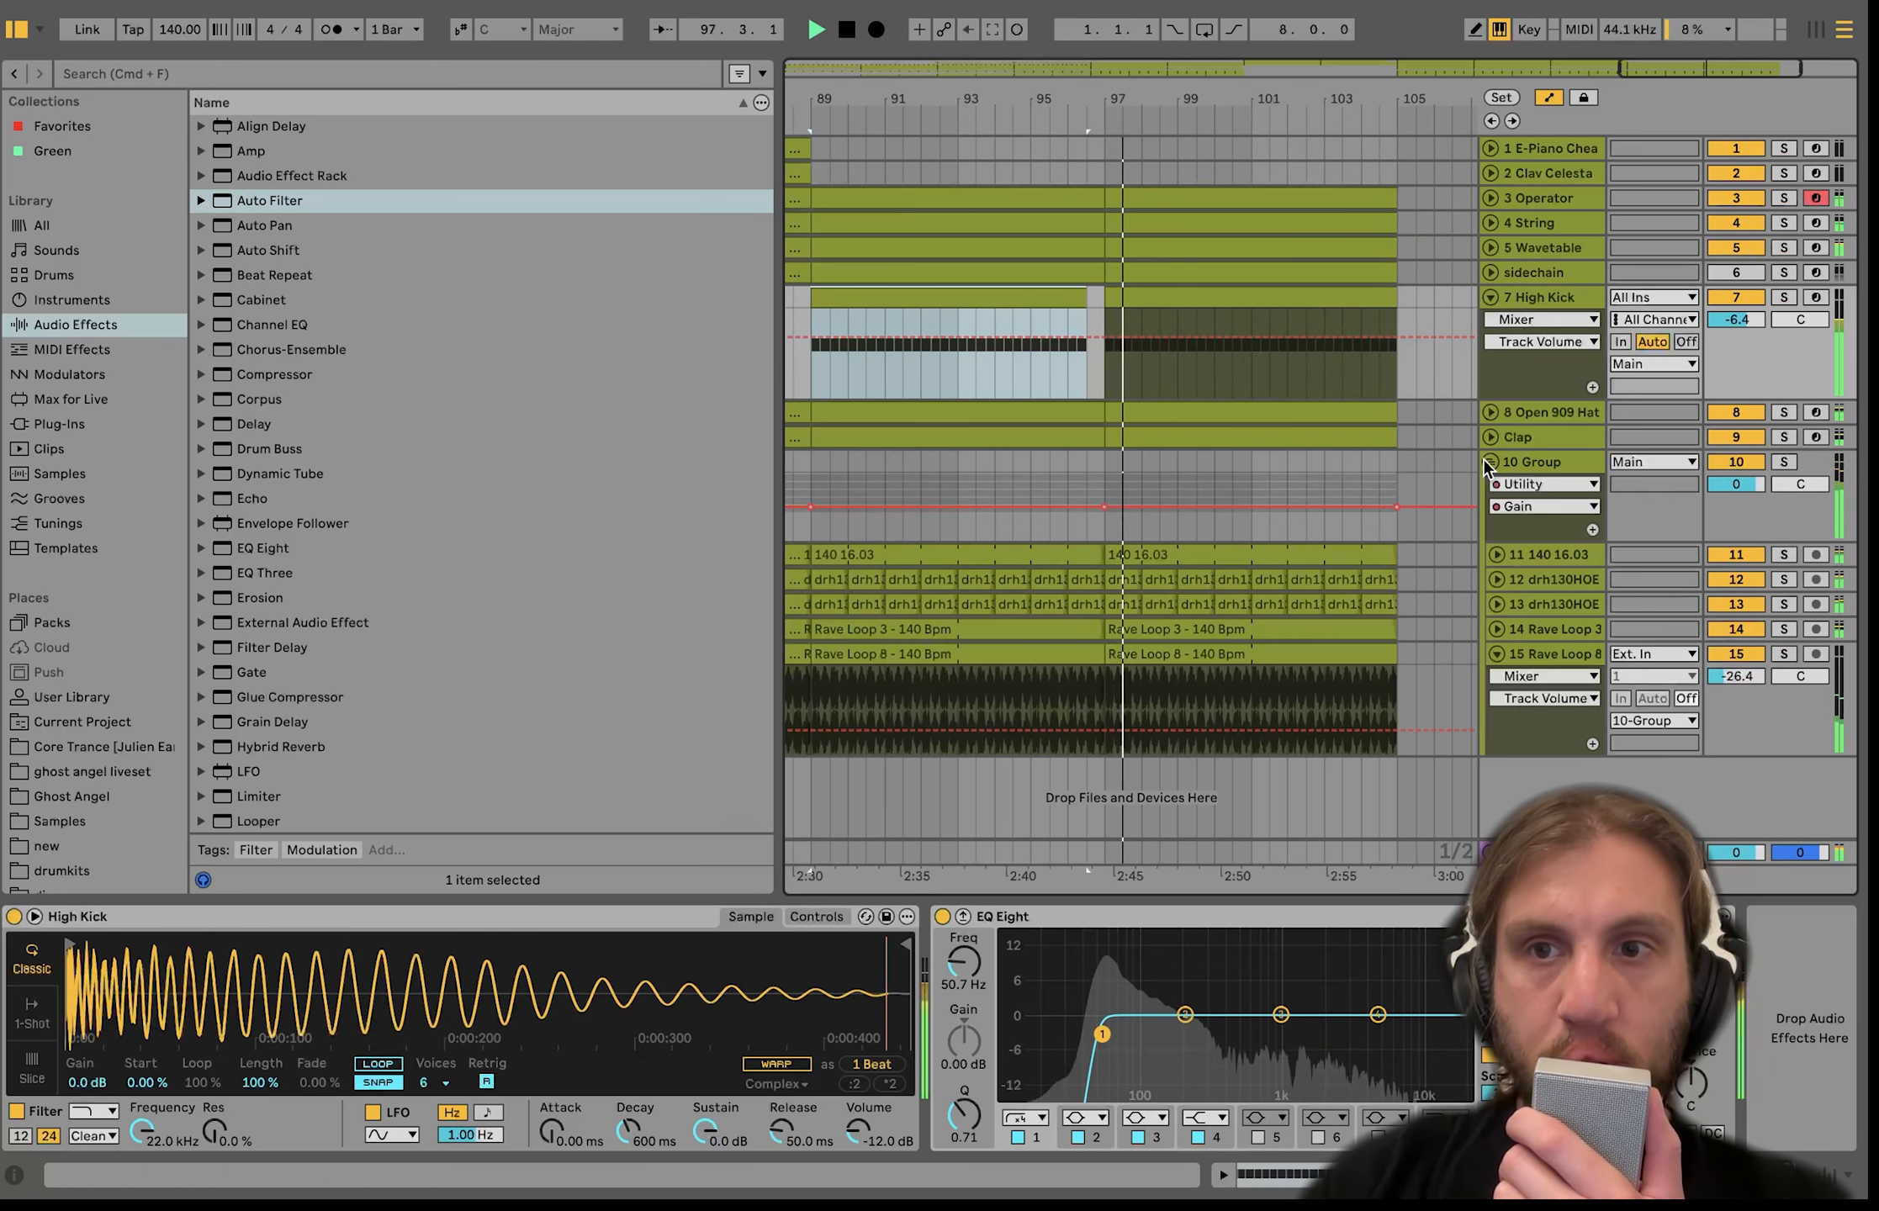
left_click(1223, 623)
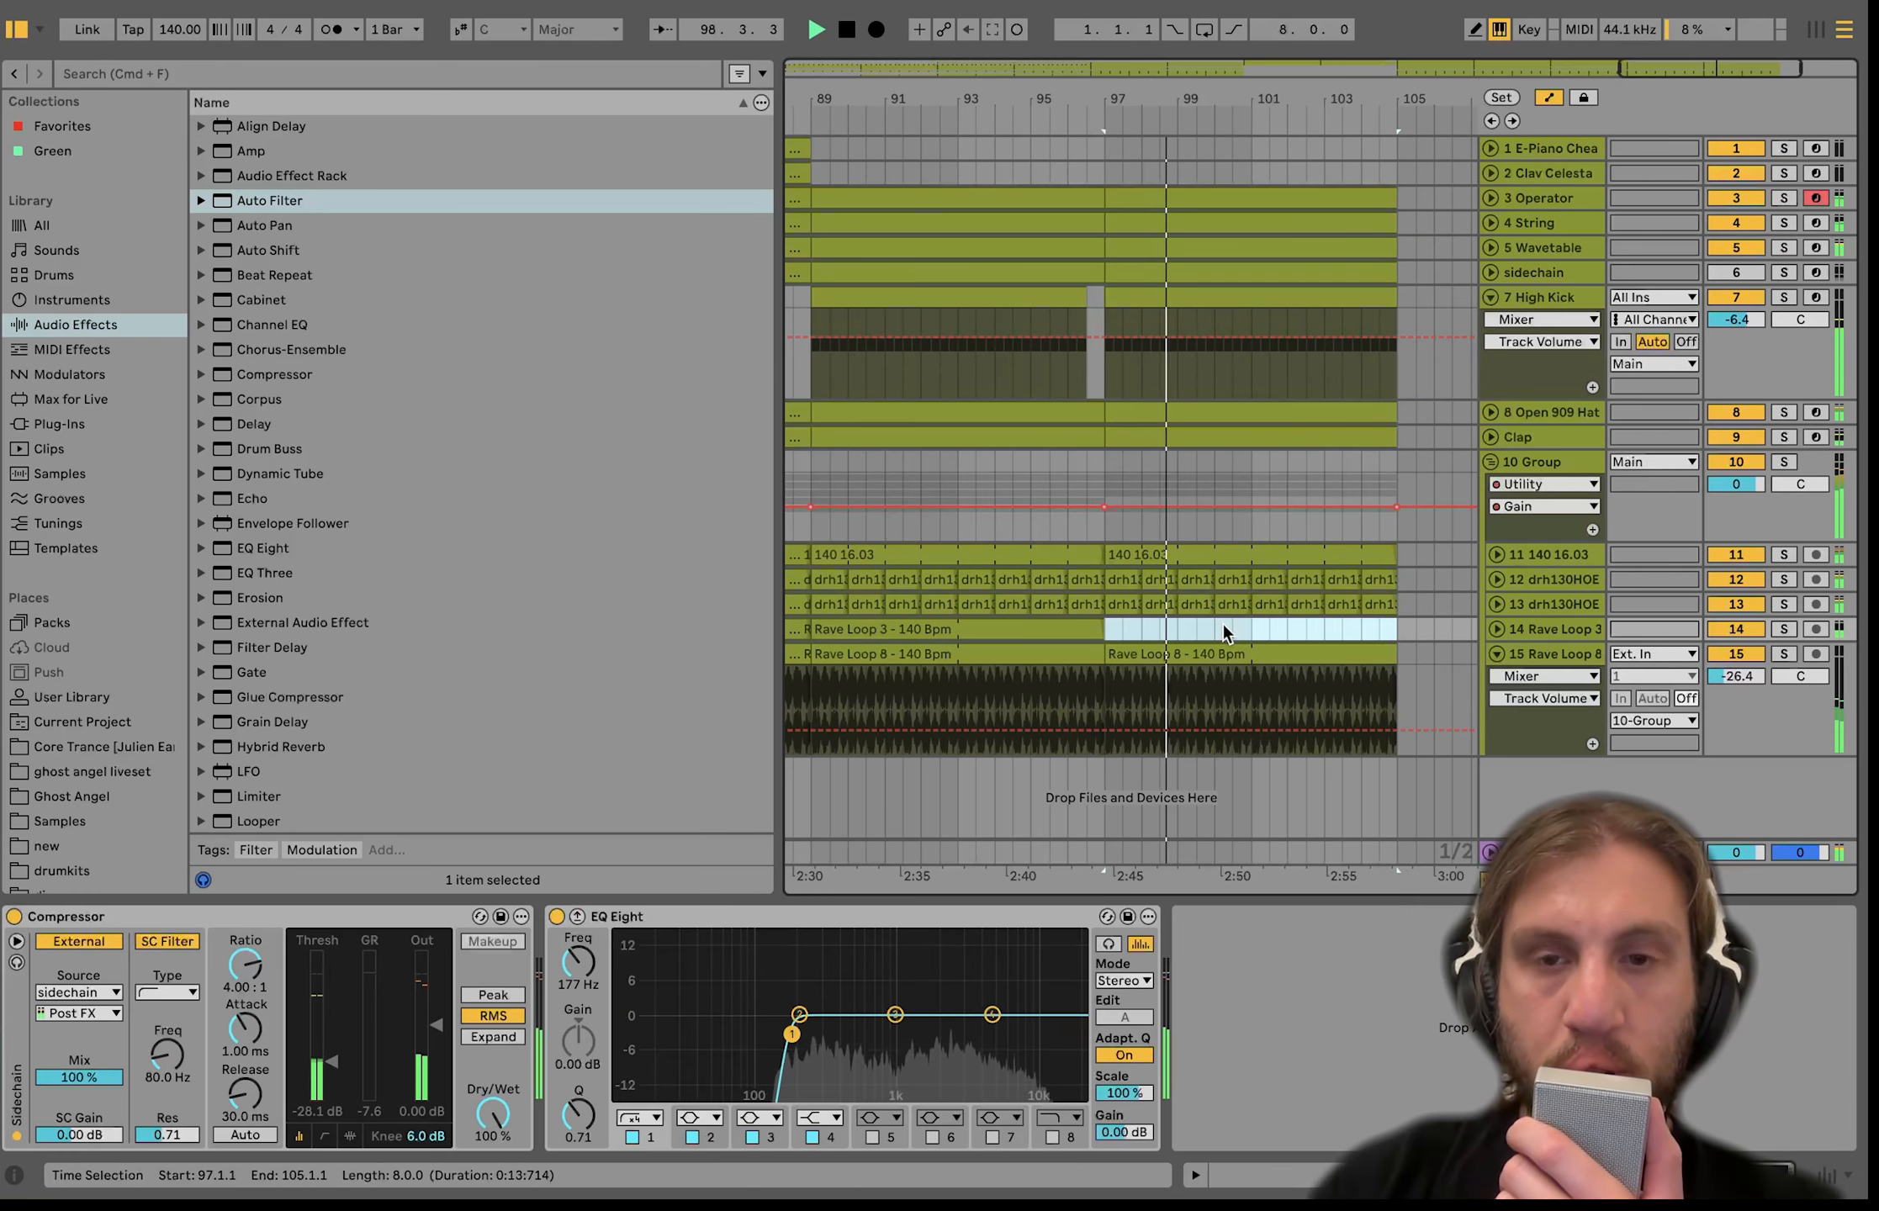
left_click(1226, 650)
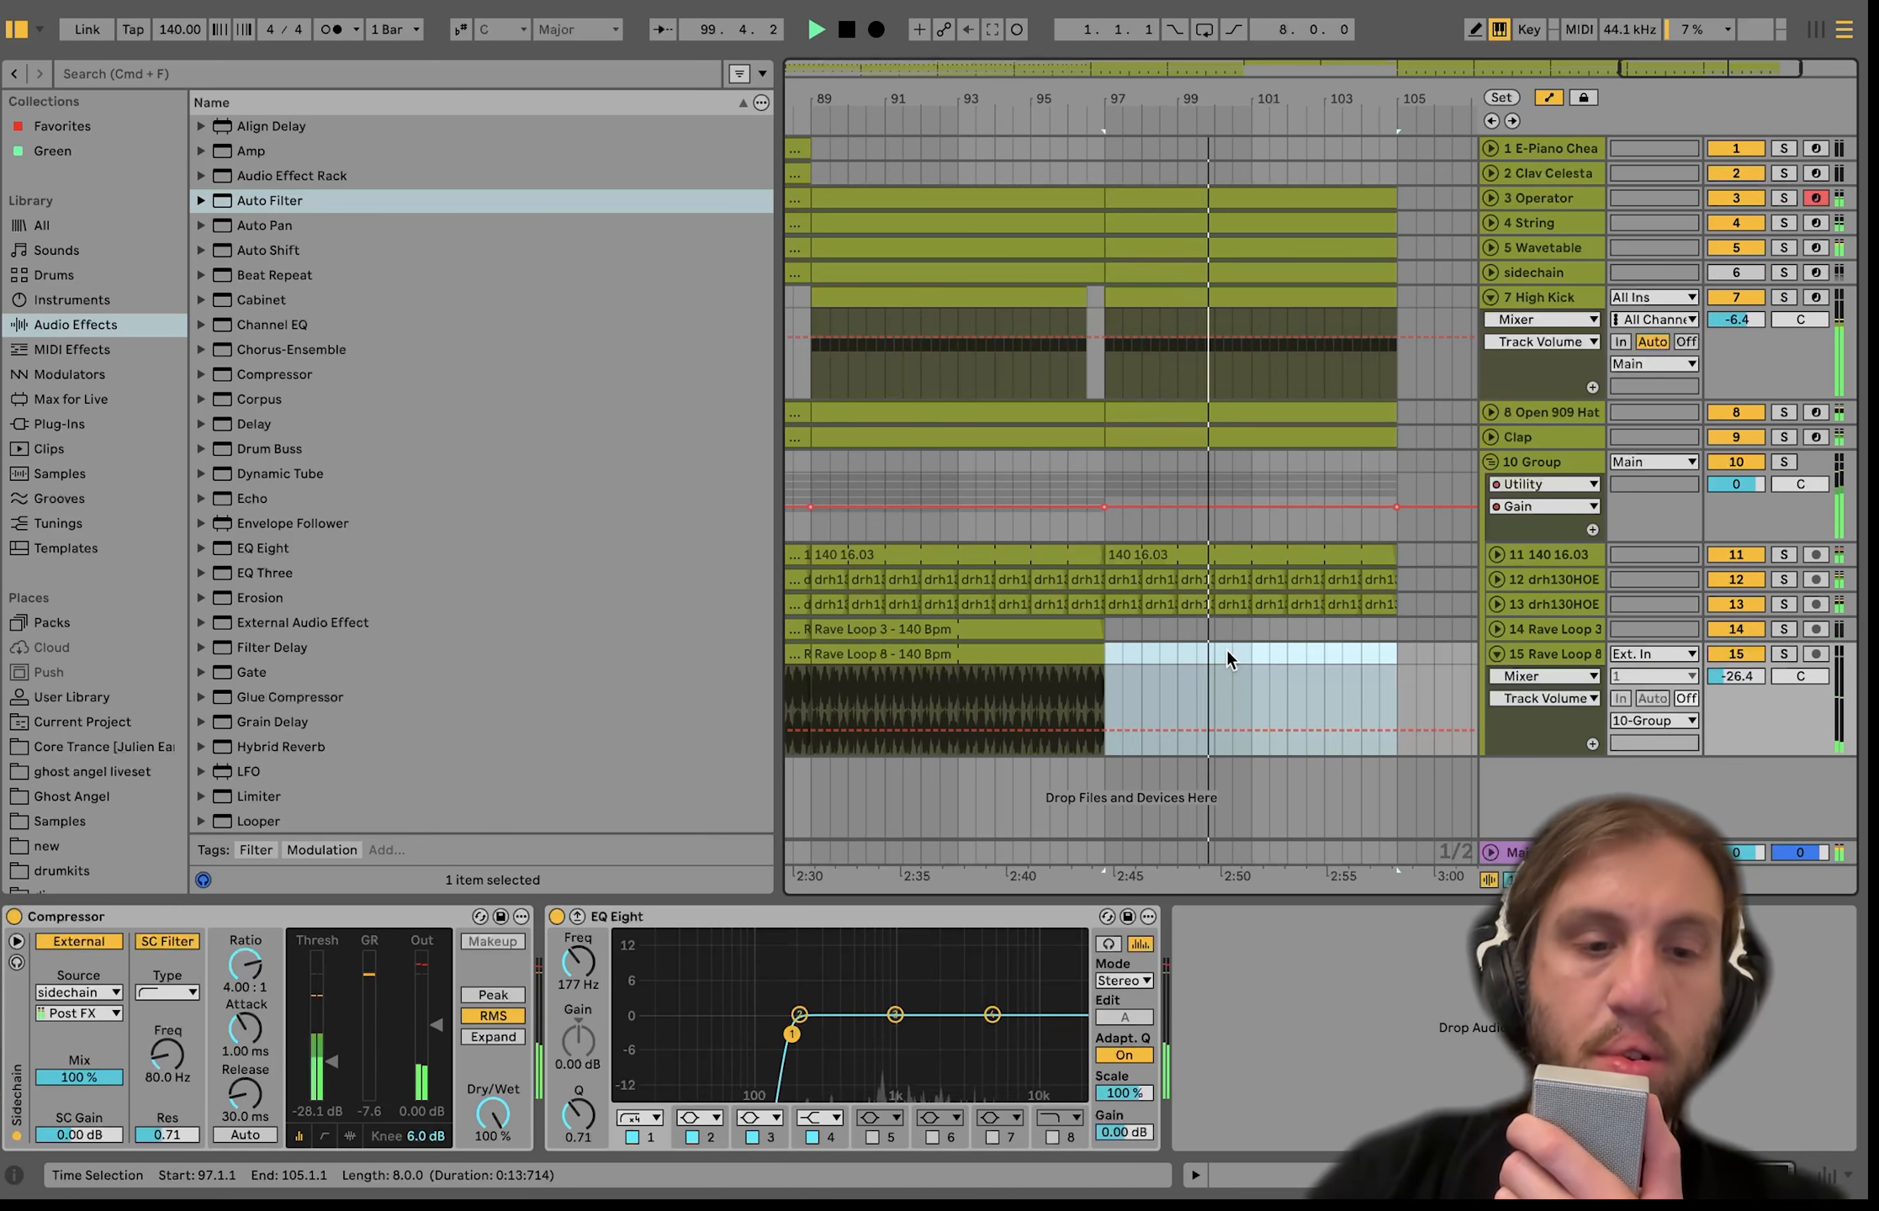
key("minus")
key("minus")
key("minus")
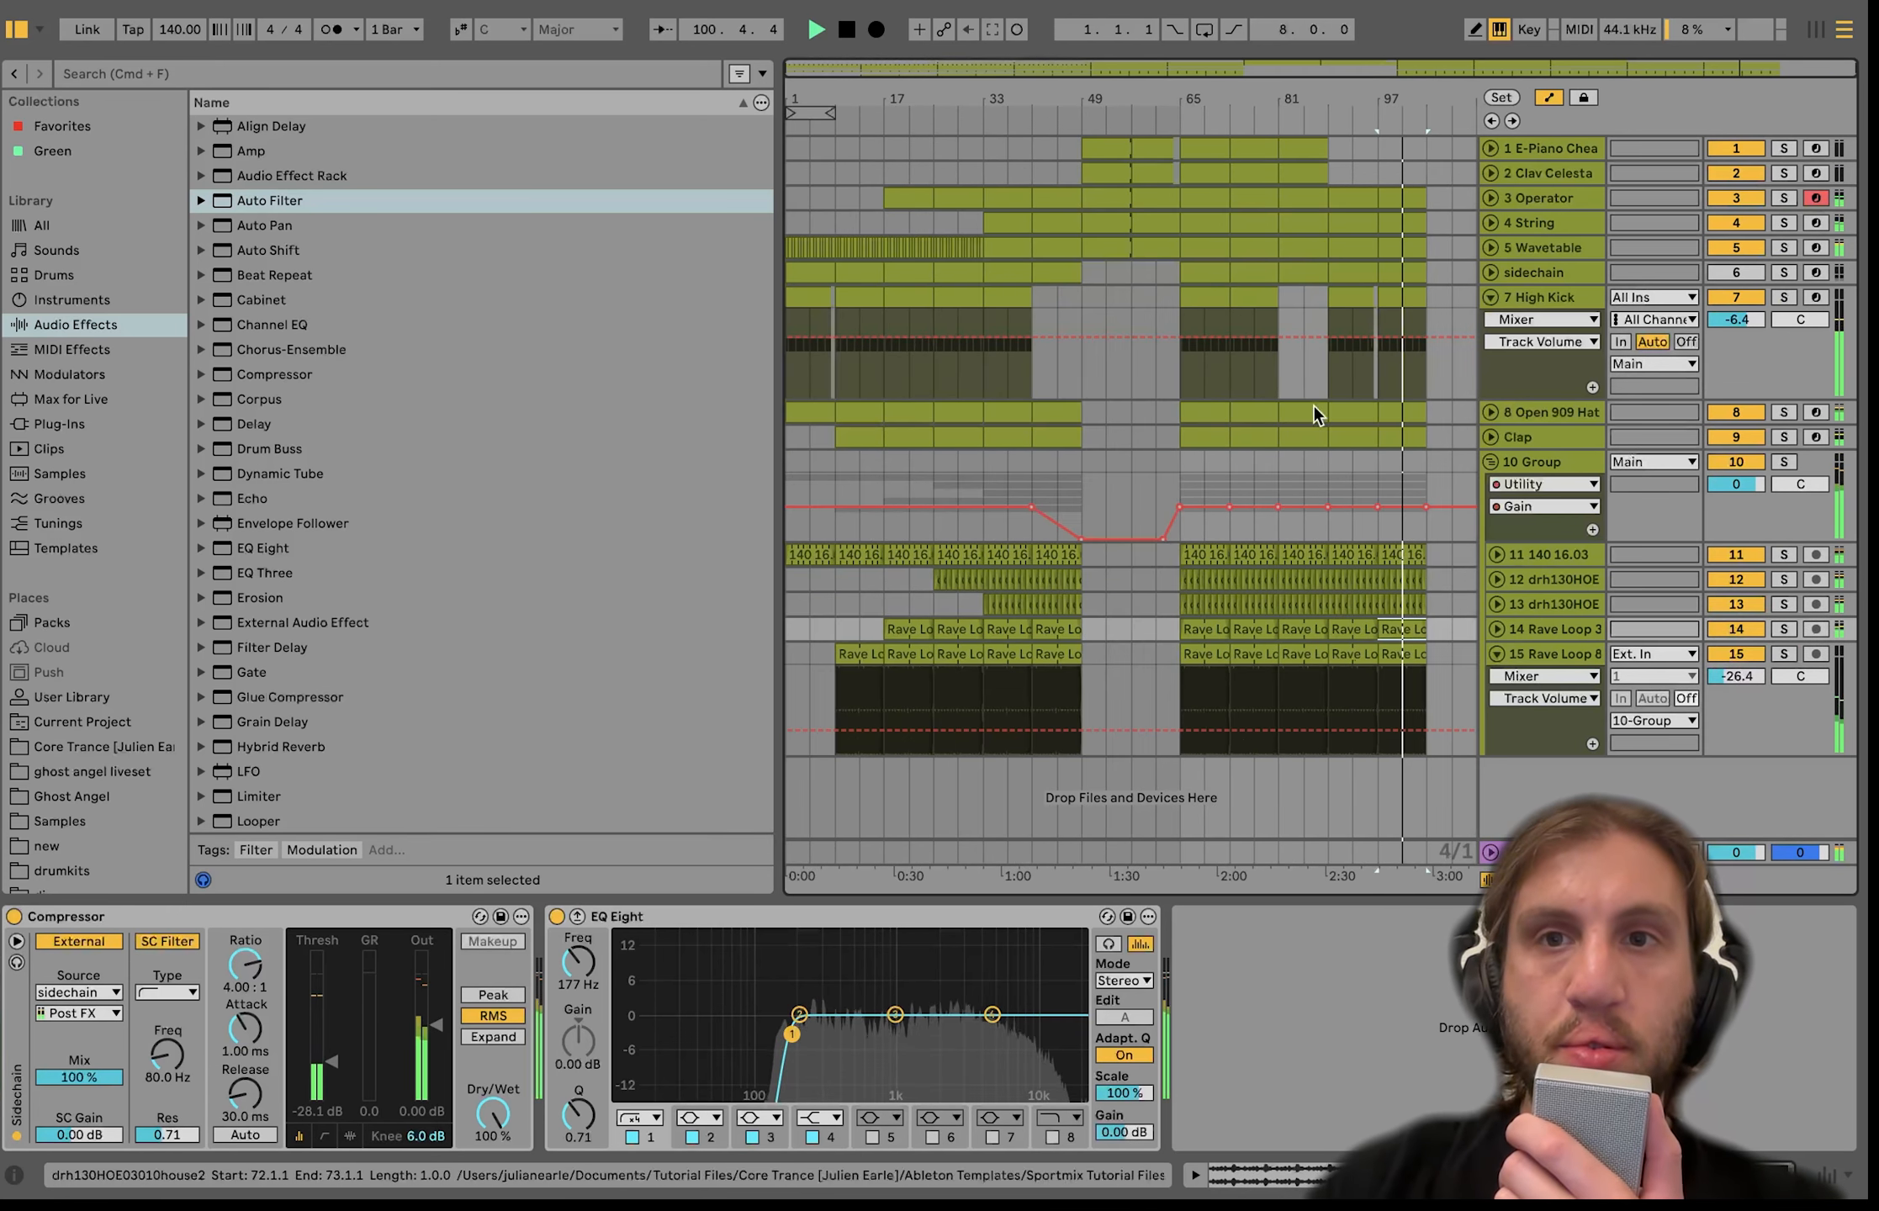
Copy the E-Piano, Clav, Operator and String clips at bars 81 to 89, paste them at bar 105, and play from there.
left_click(1312, 151)
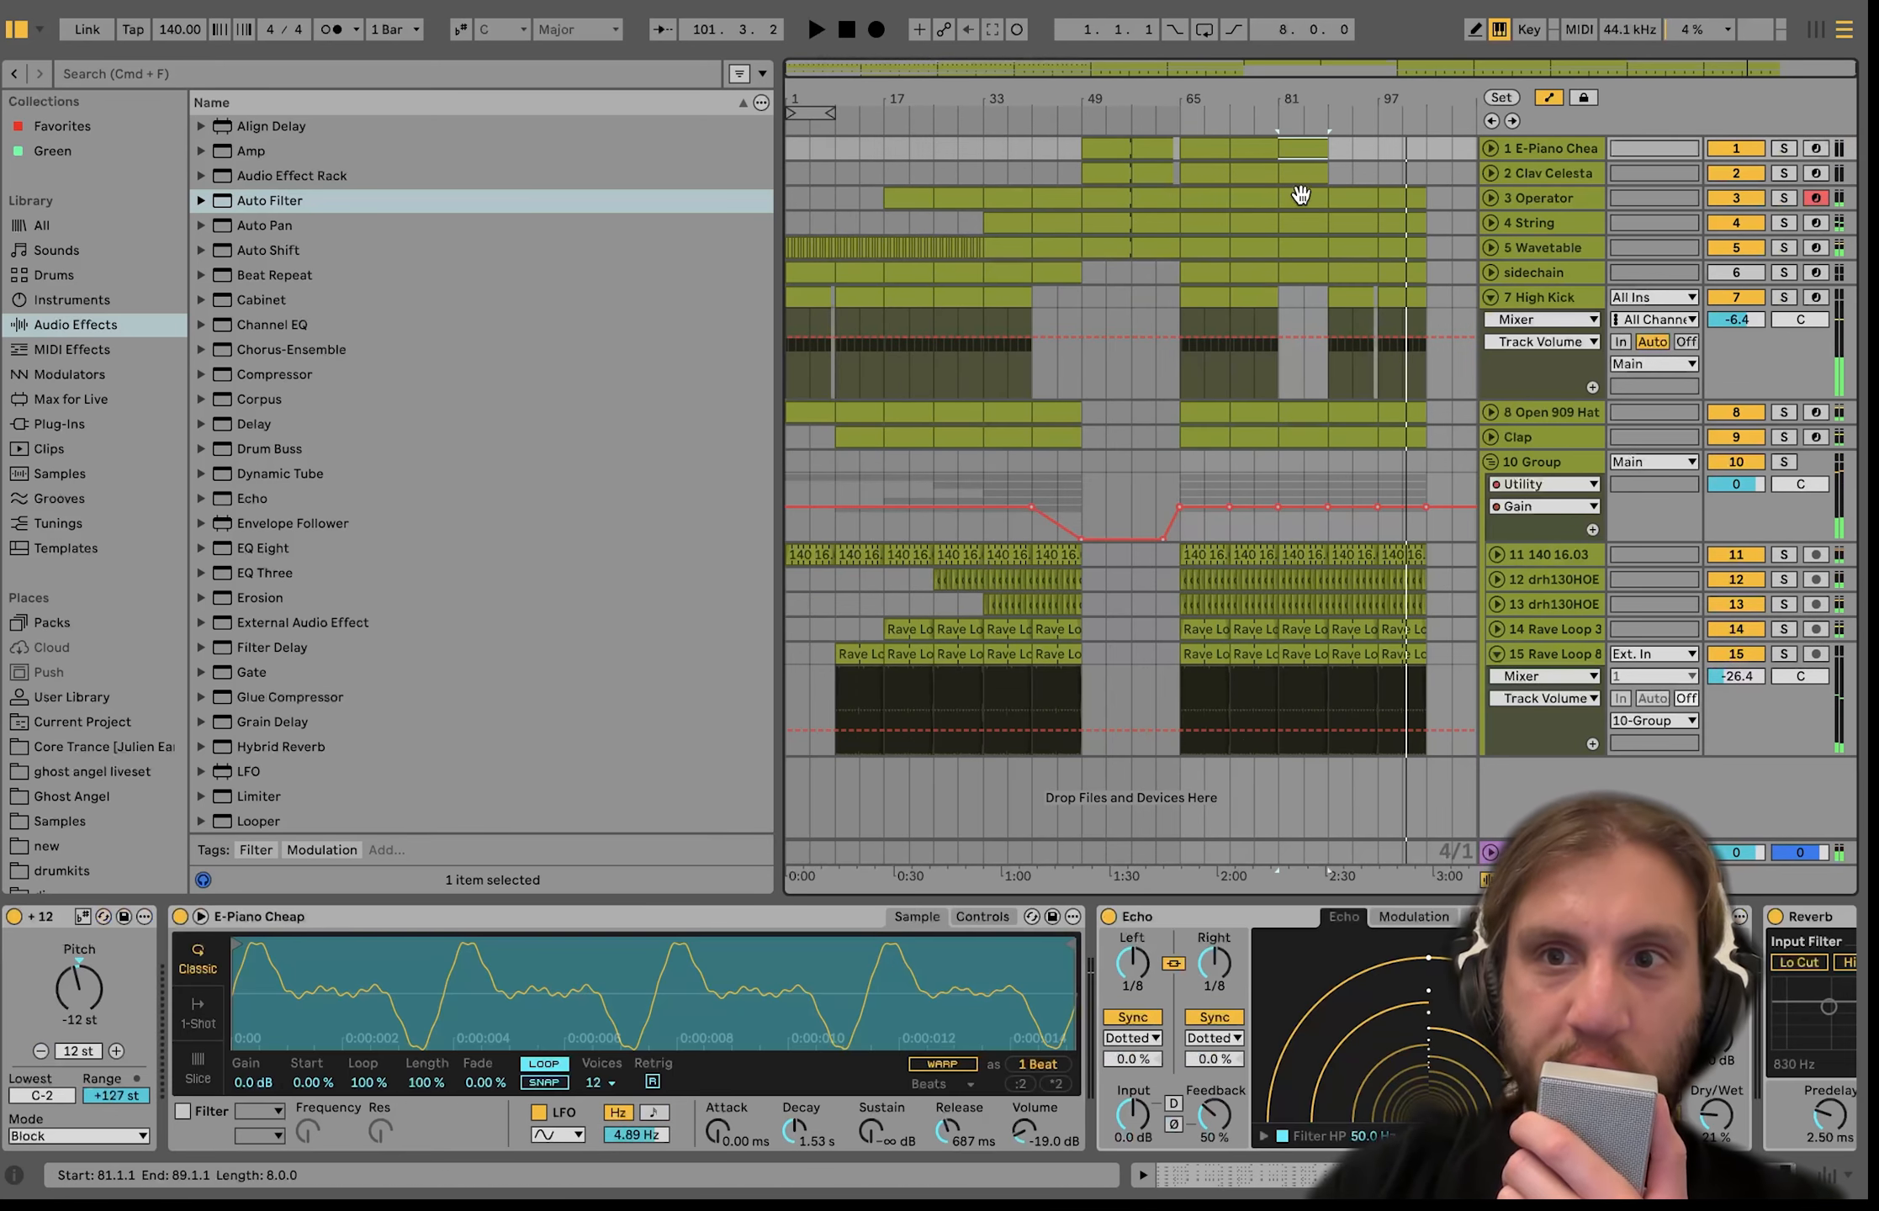
left_click(1298, 221, "shift")
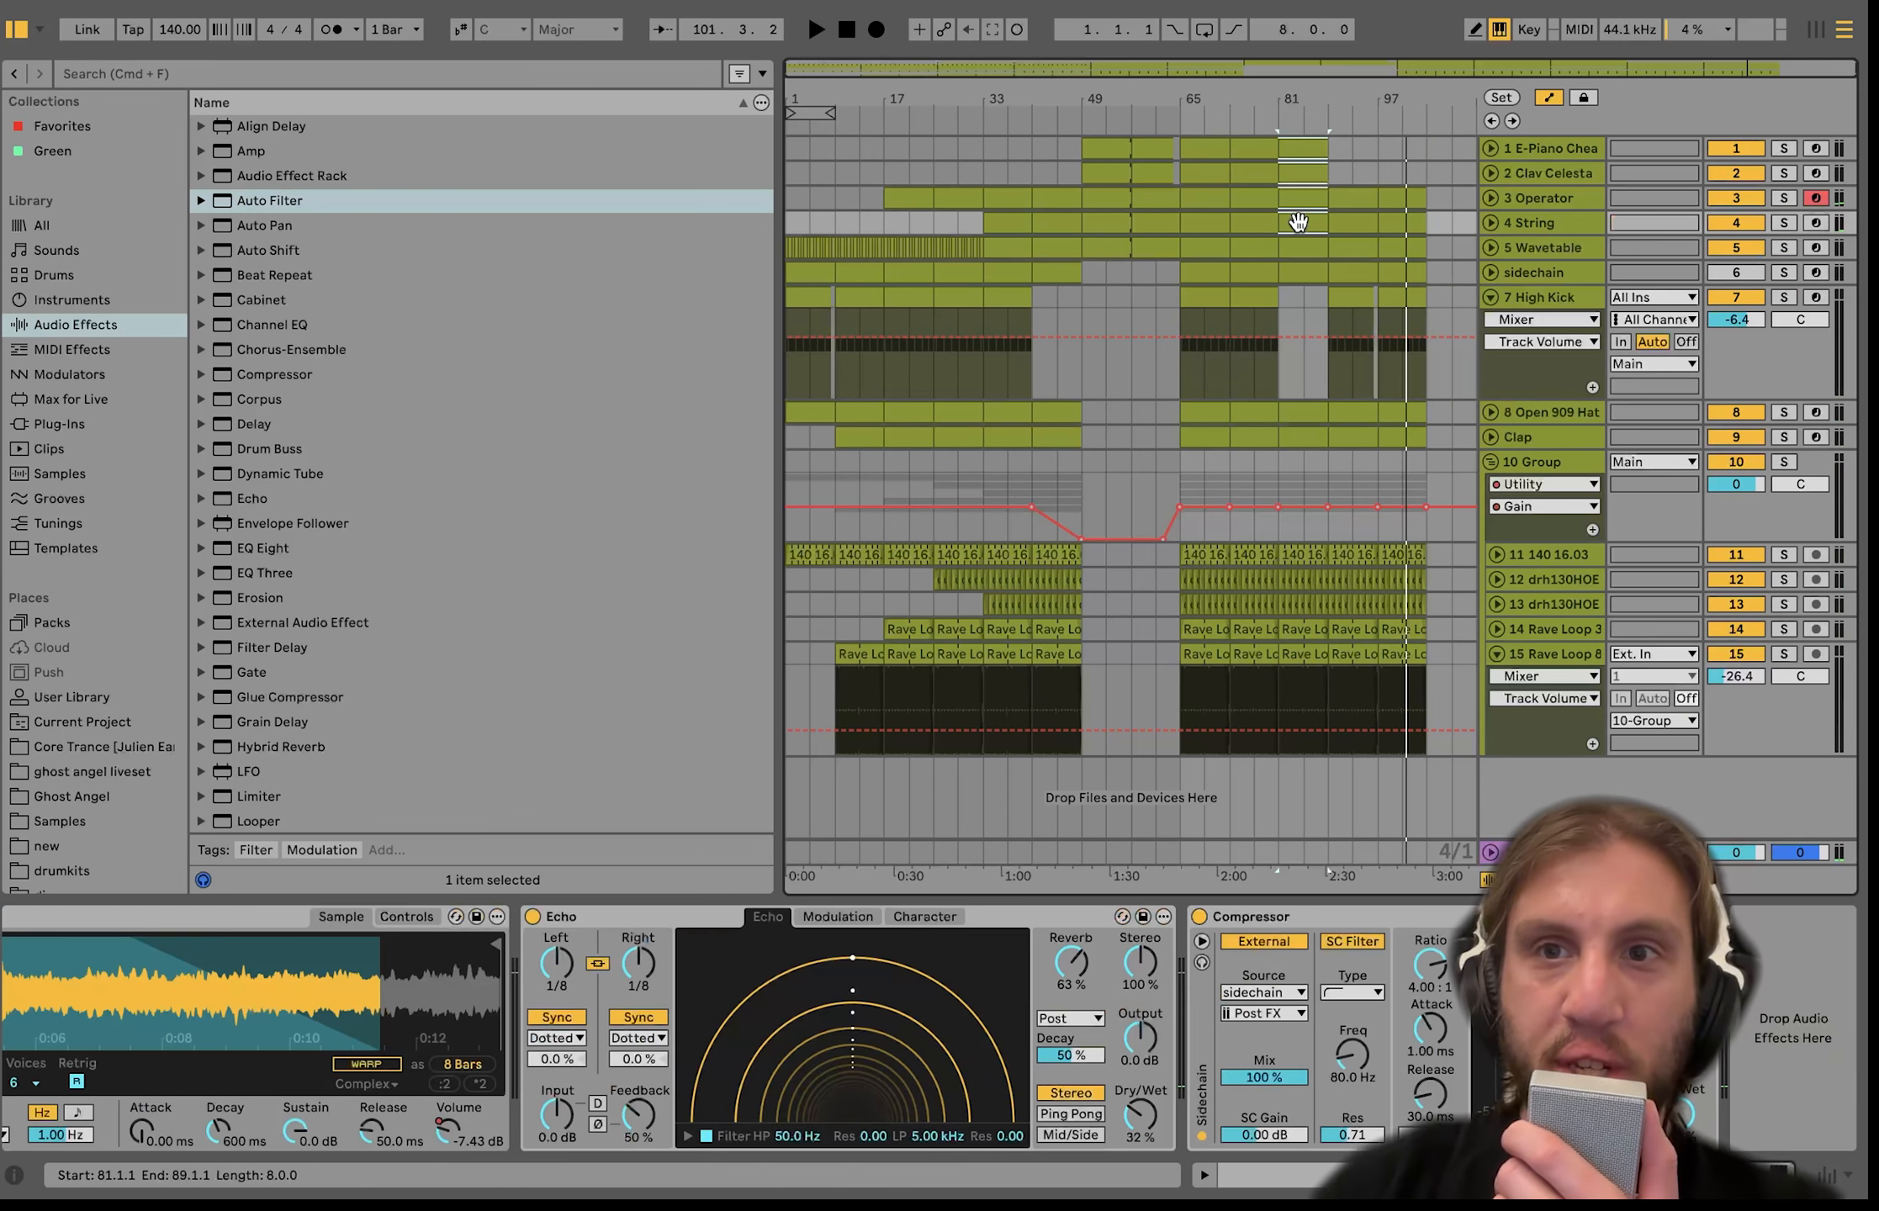
left_click(1435, 147)
key("super+v")
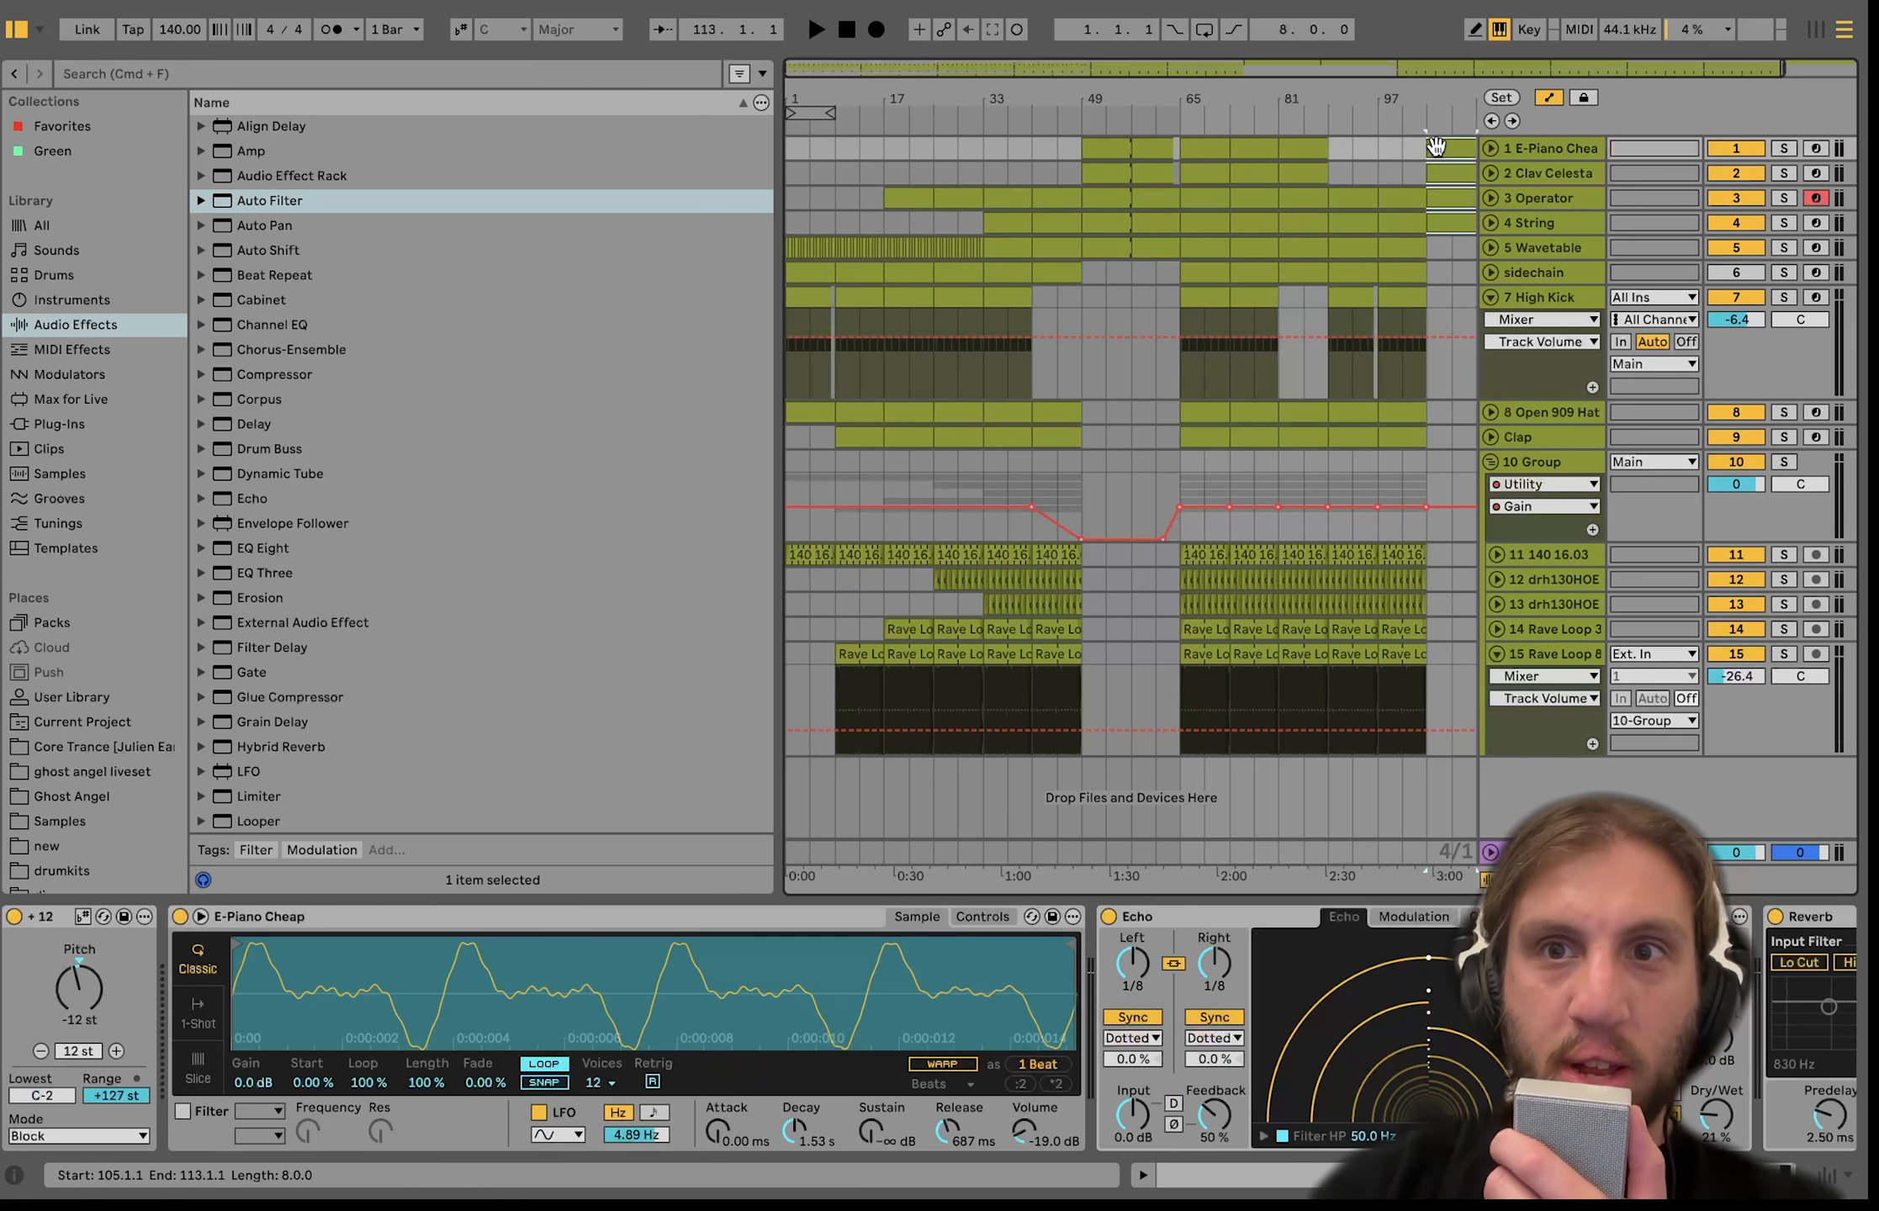
key("space")
Copy the five 10 Group loop clips at bars 97 to 105, paste them at bar 105, and play.
left_click(1350, 654)
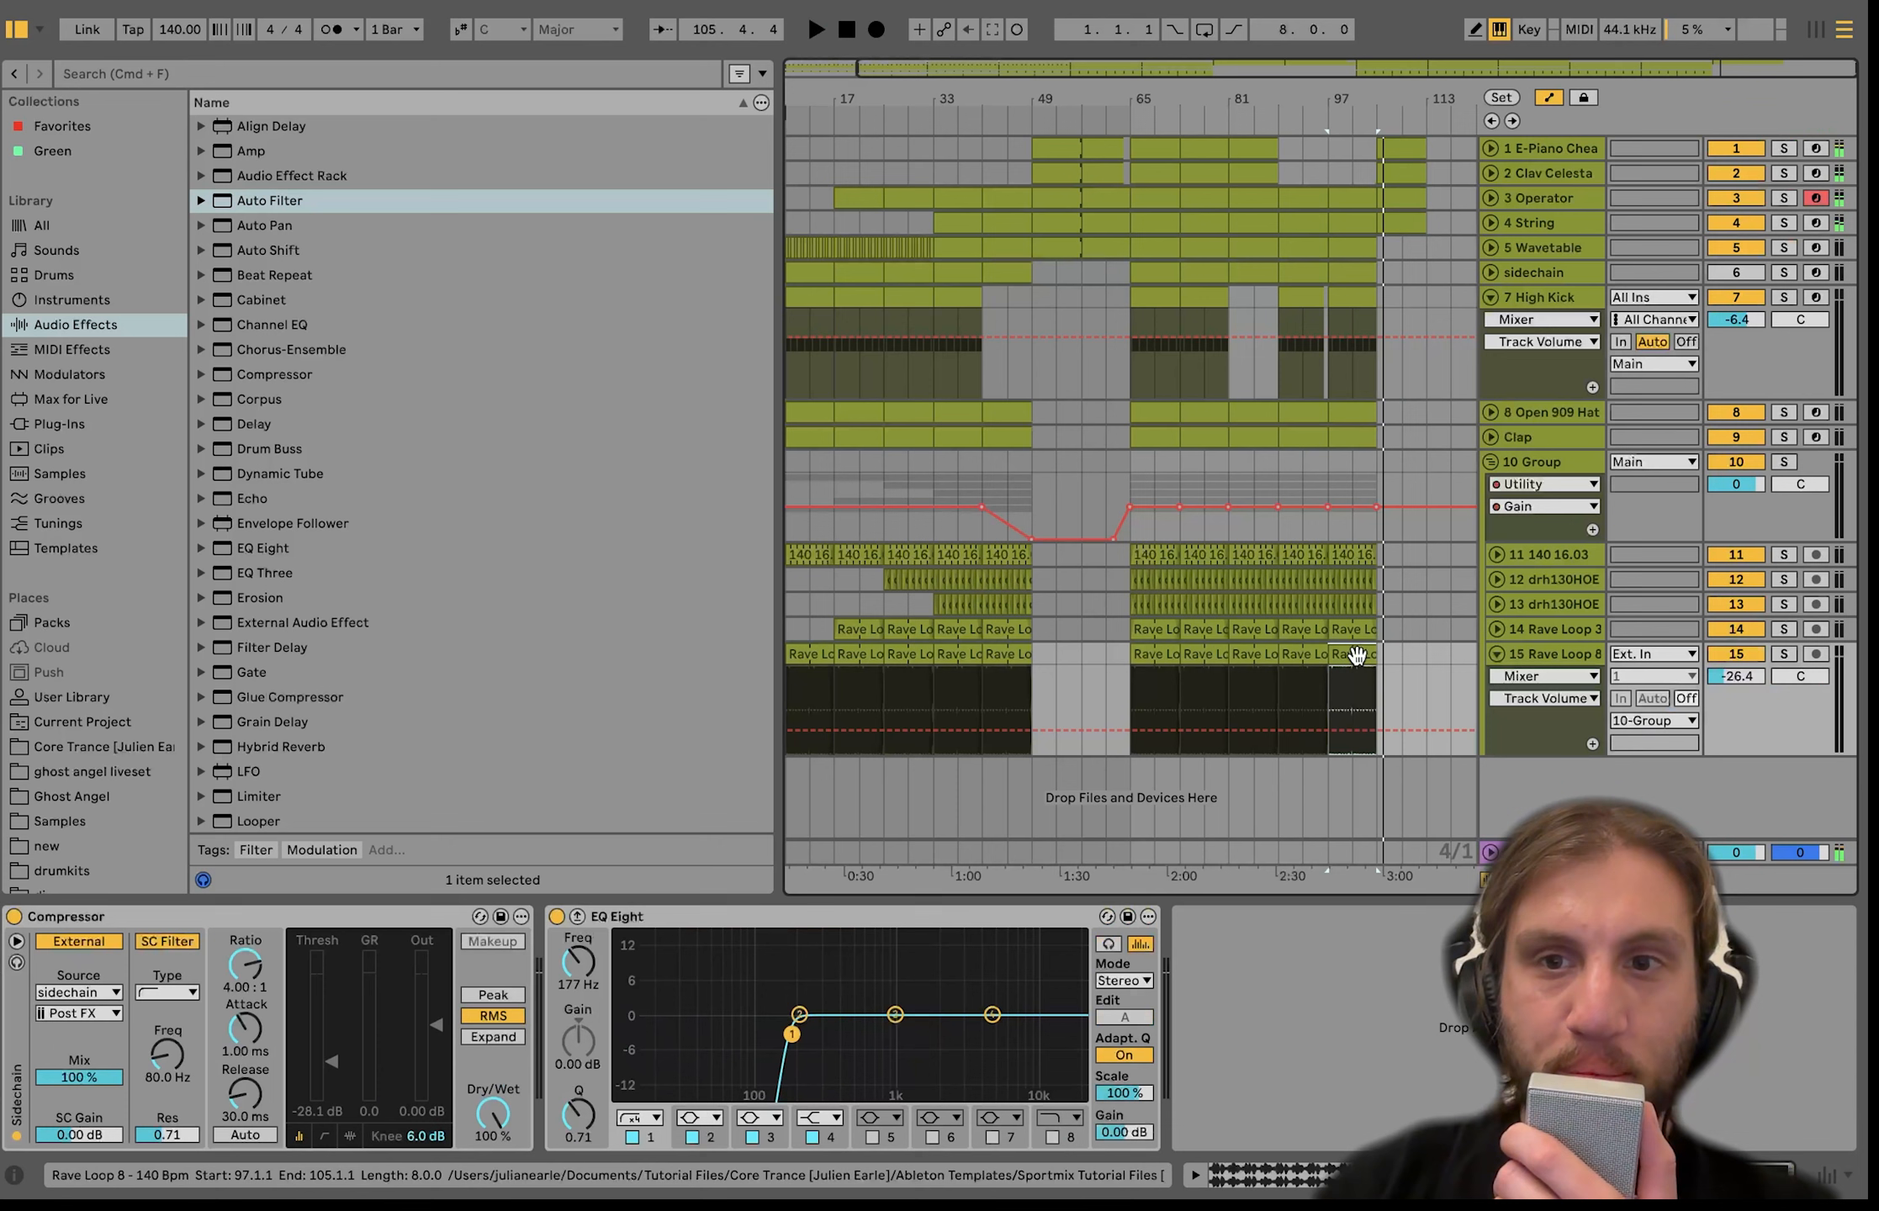
left_click(1378, 556)
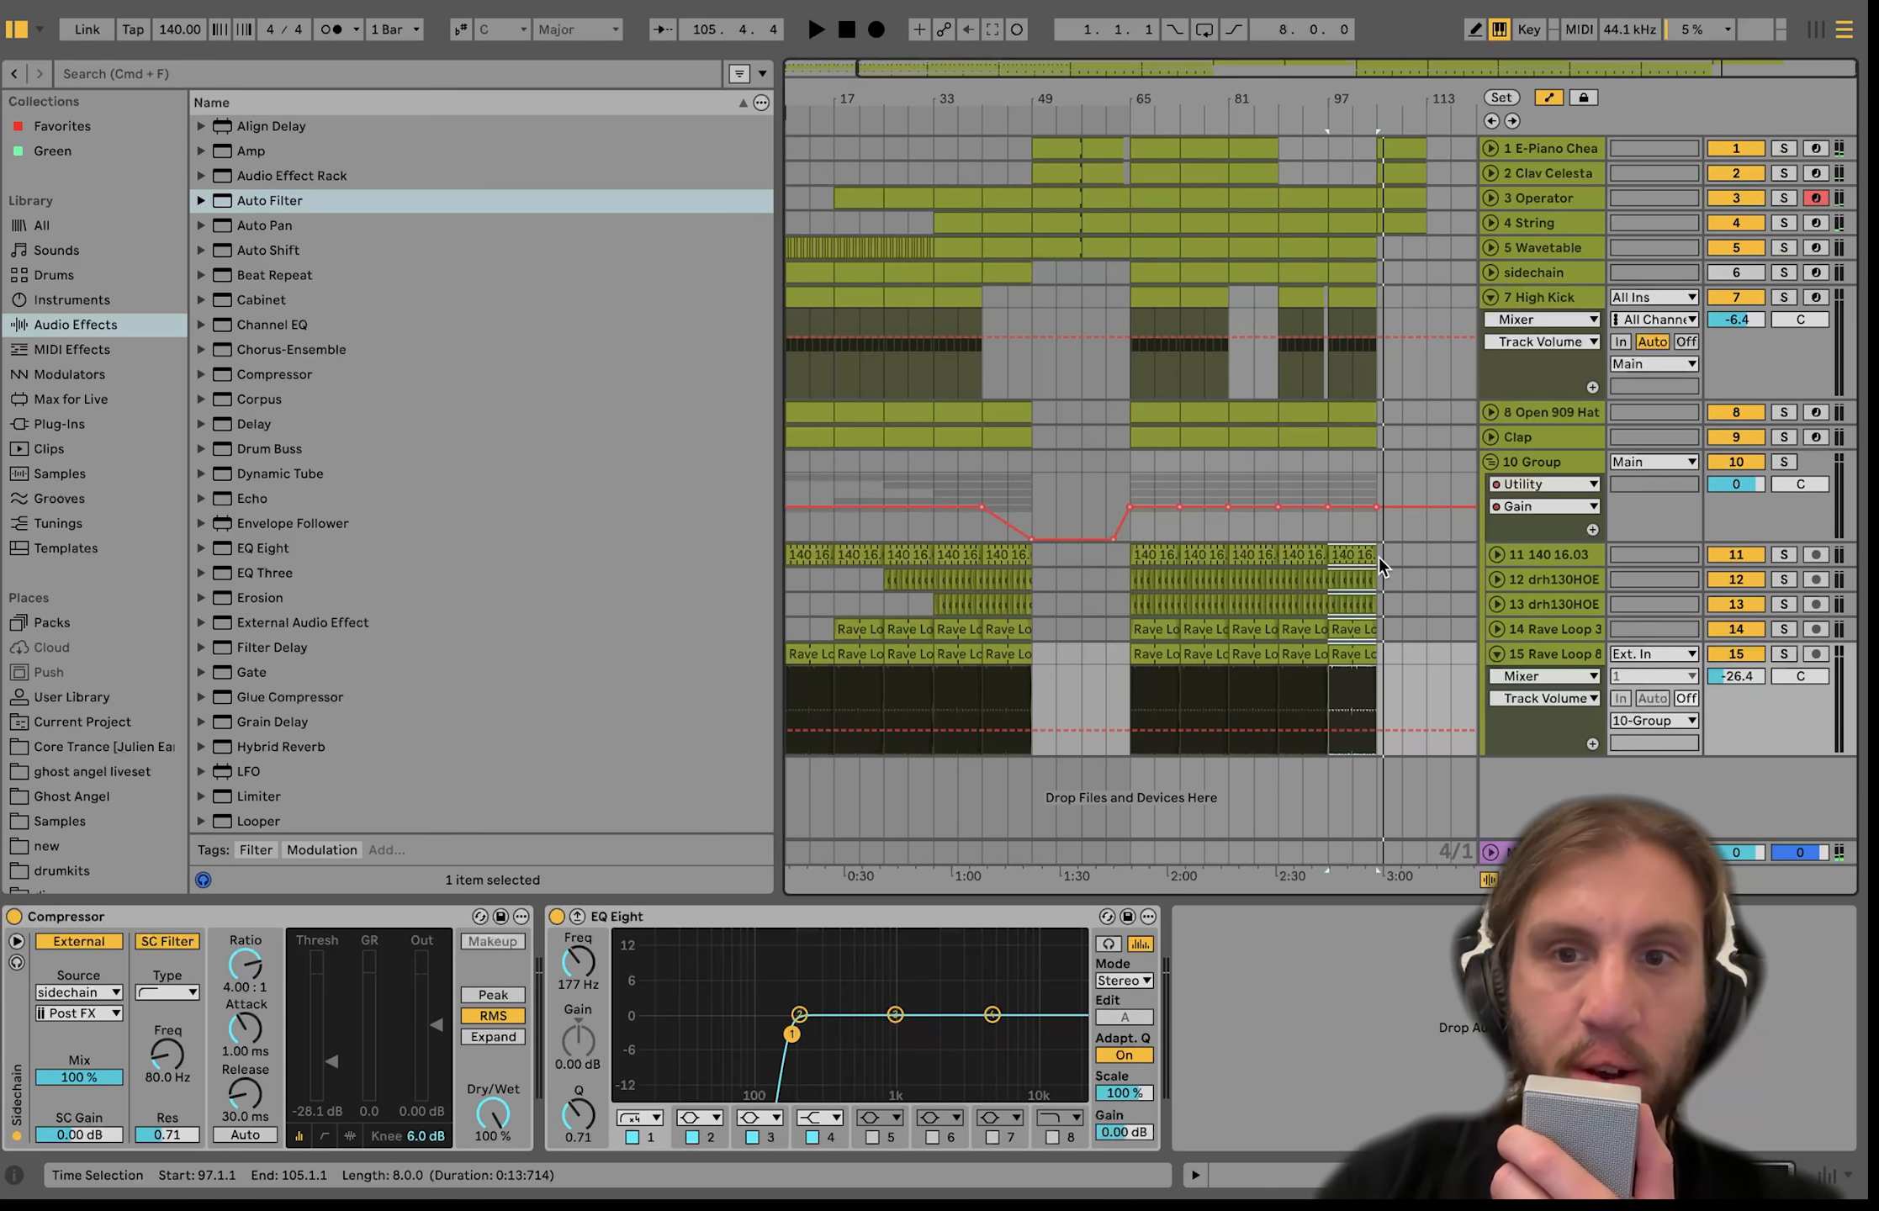
key("super+v")
key("space")
left_click(1376, 552)
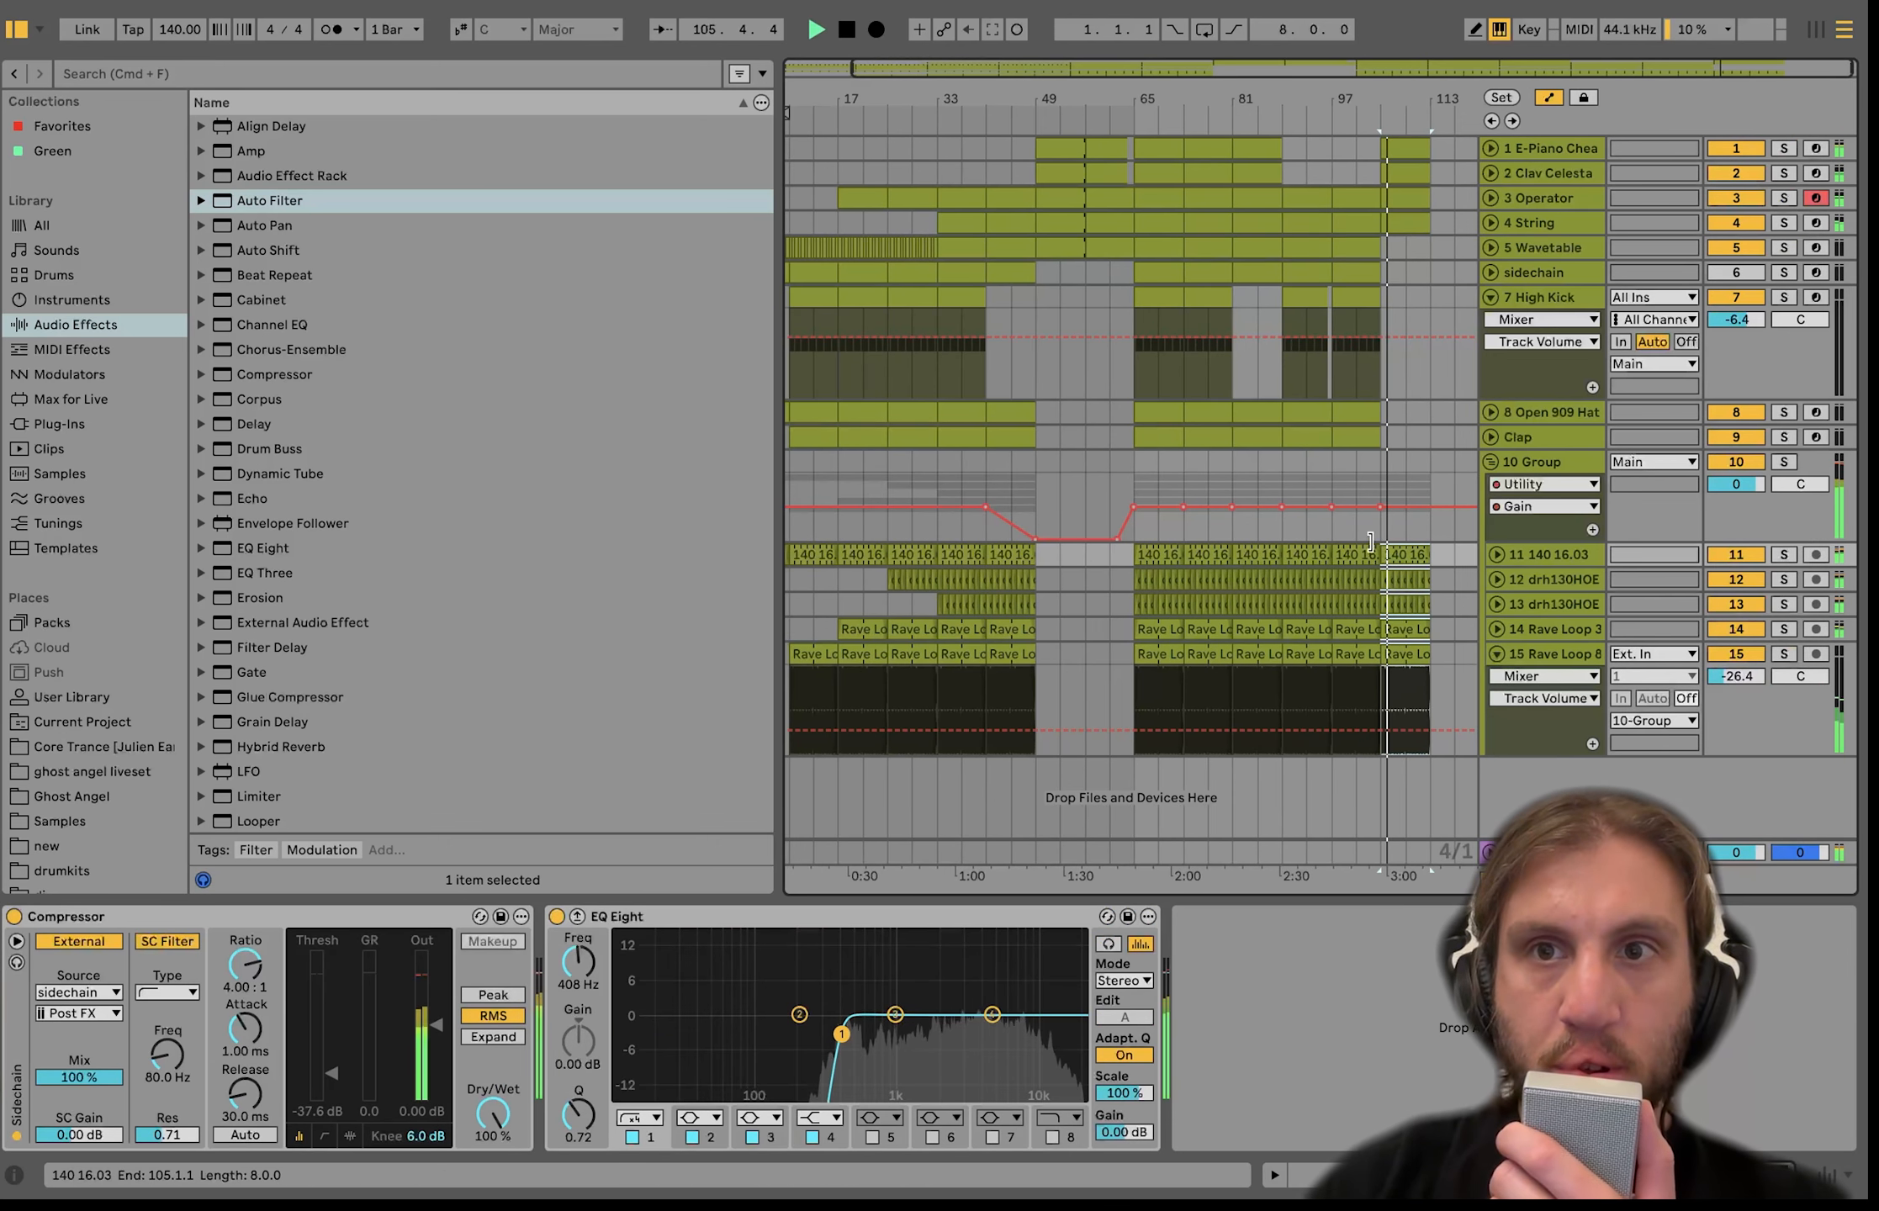
Unfold the String track and ramp its volume automation down from bar 105 to bar 113.
left_click(1404, 219)
left_click(1490, 221)
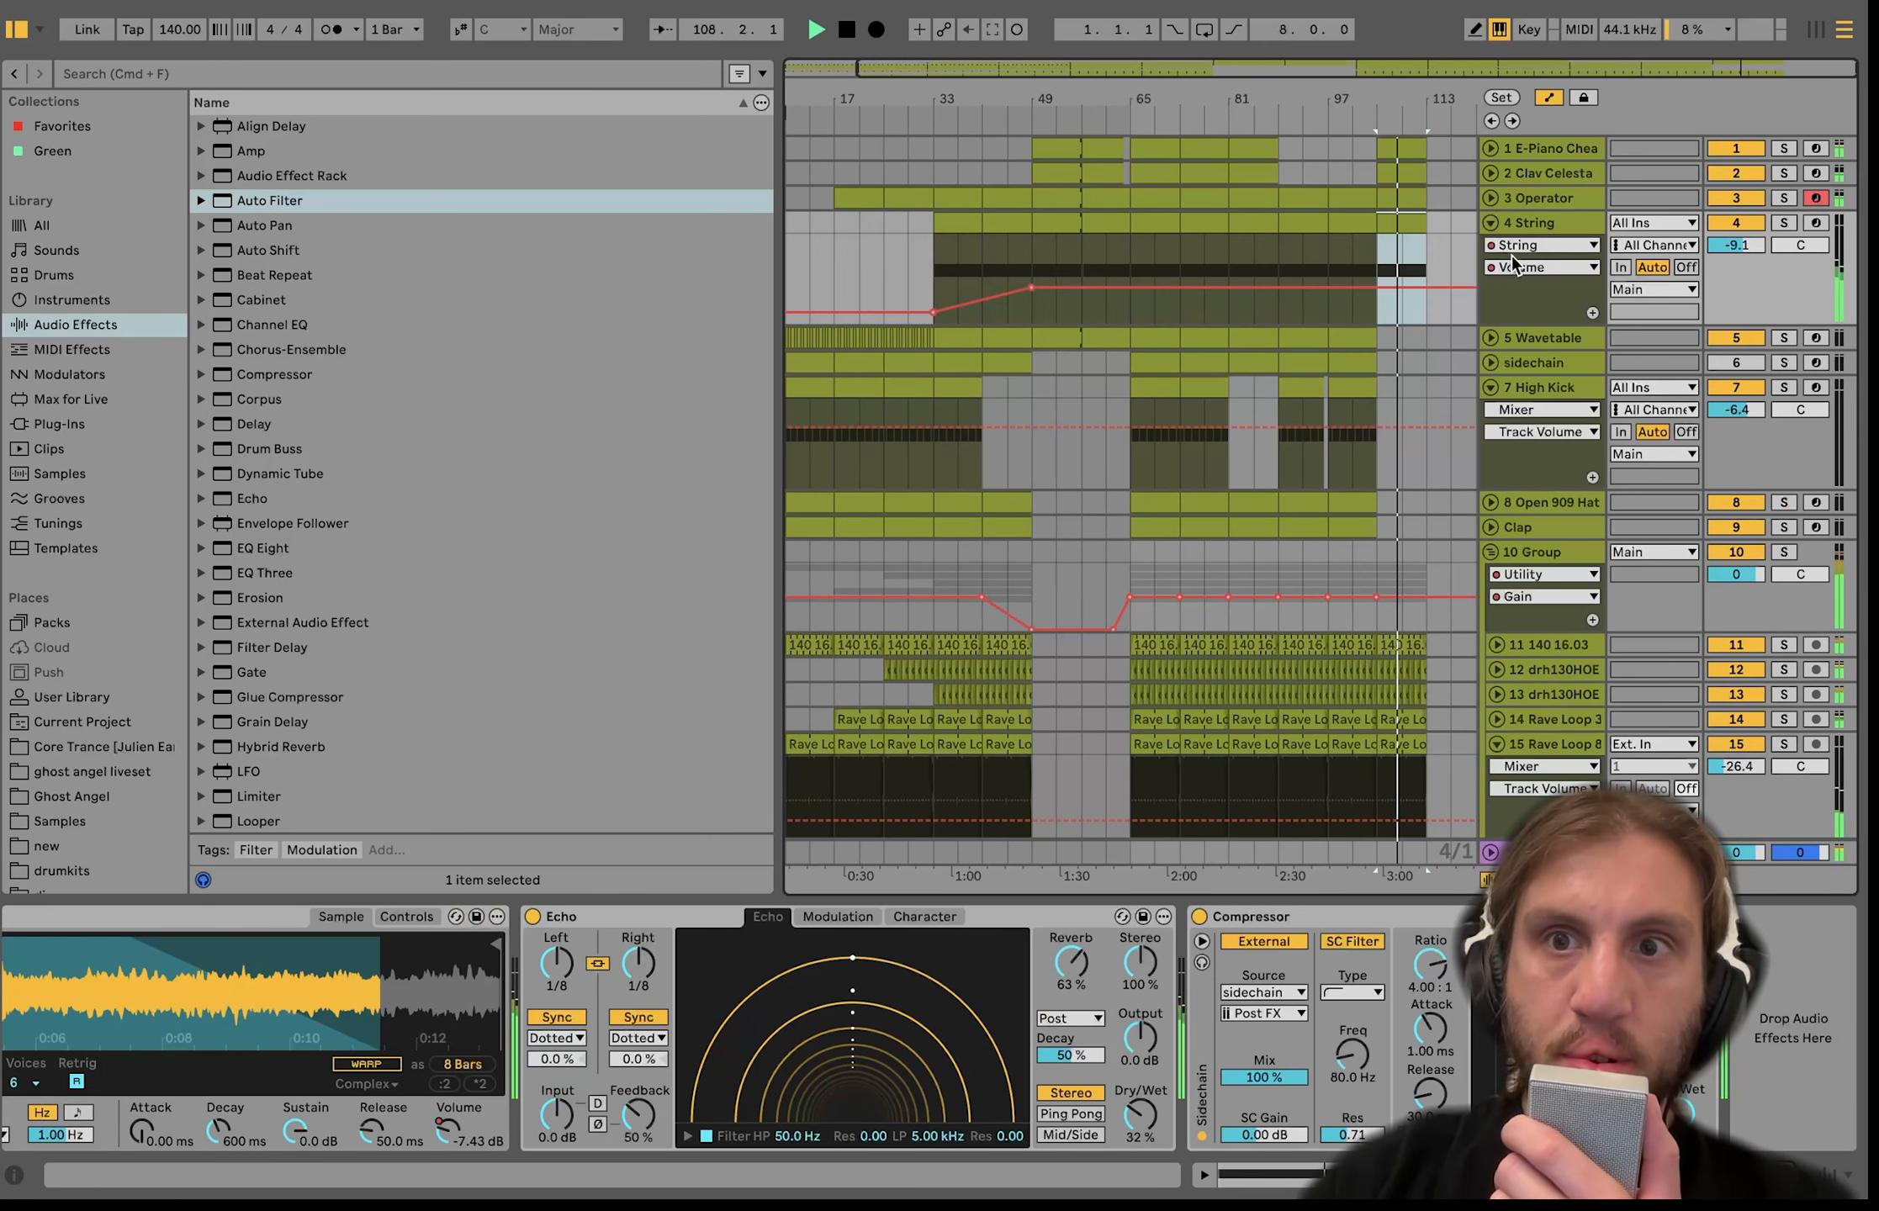
left_click_drag(1420, 286, 1423, 321)
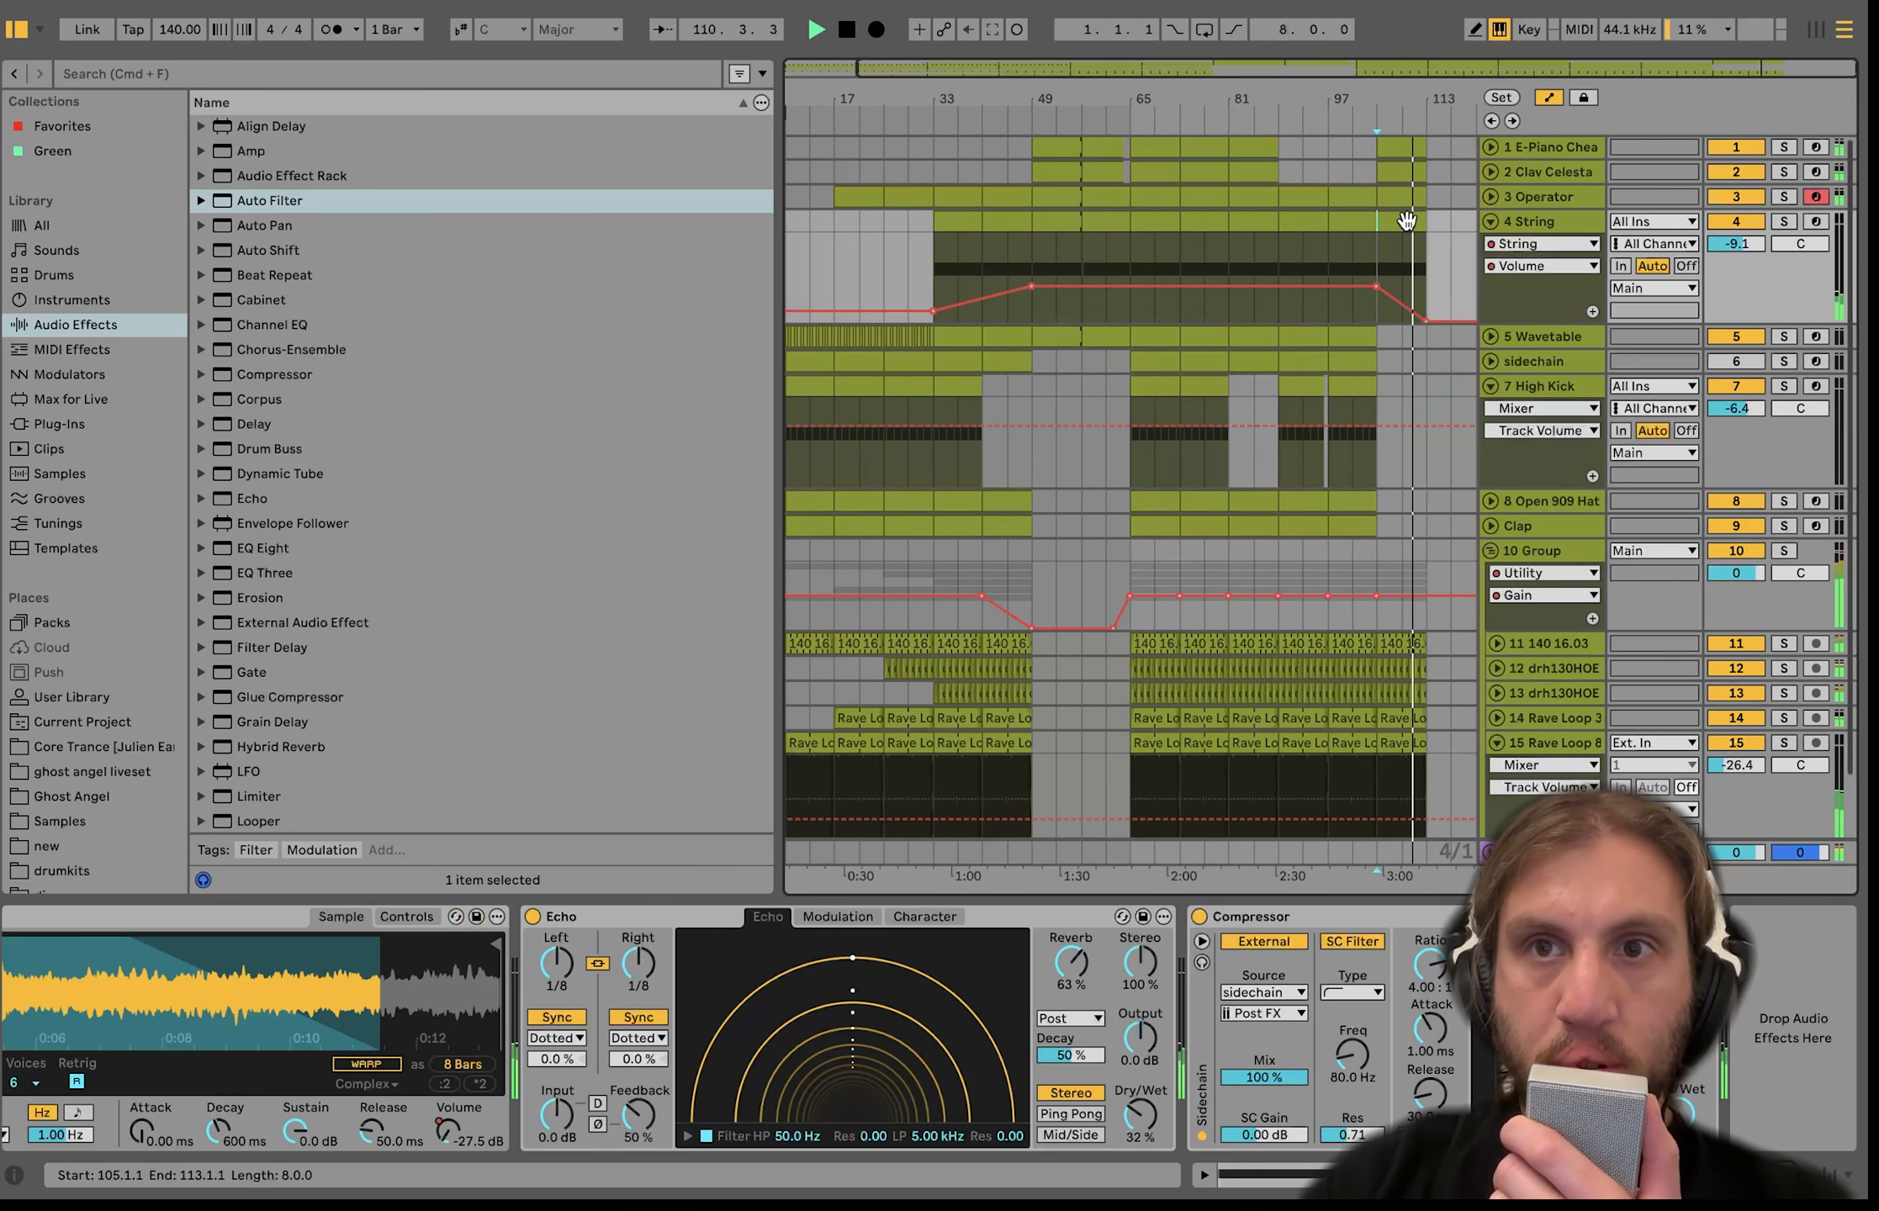
left_click(1398, 197)
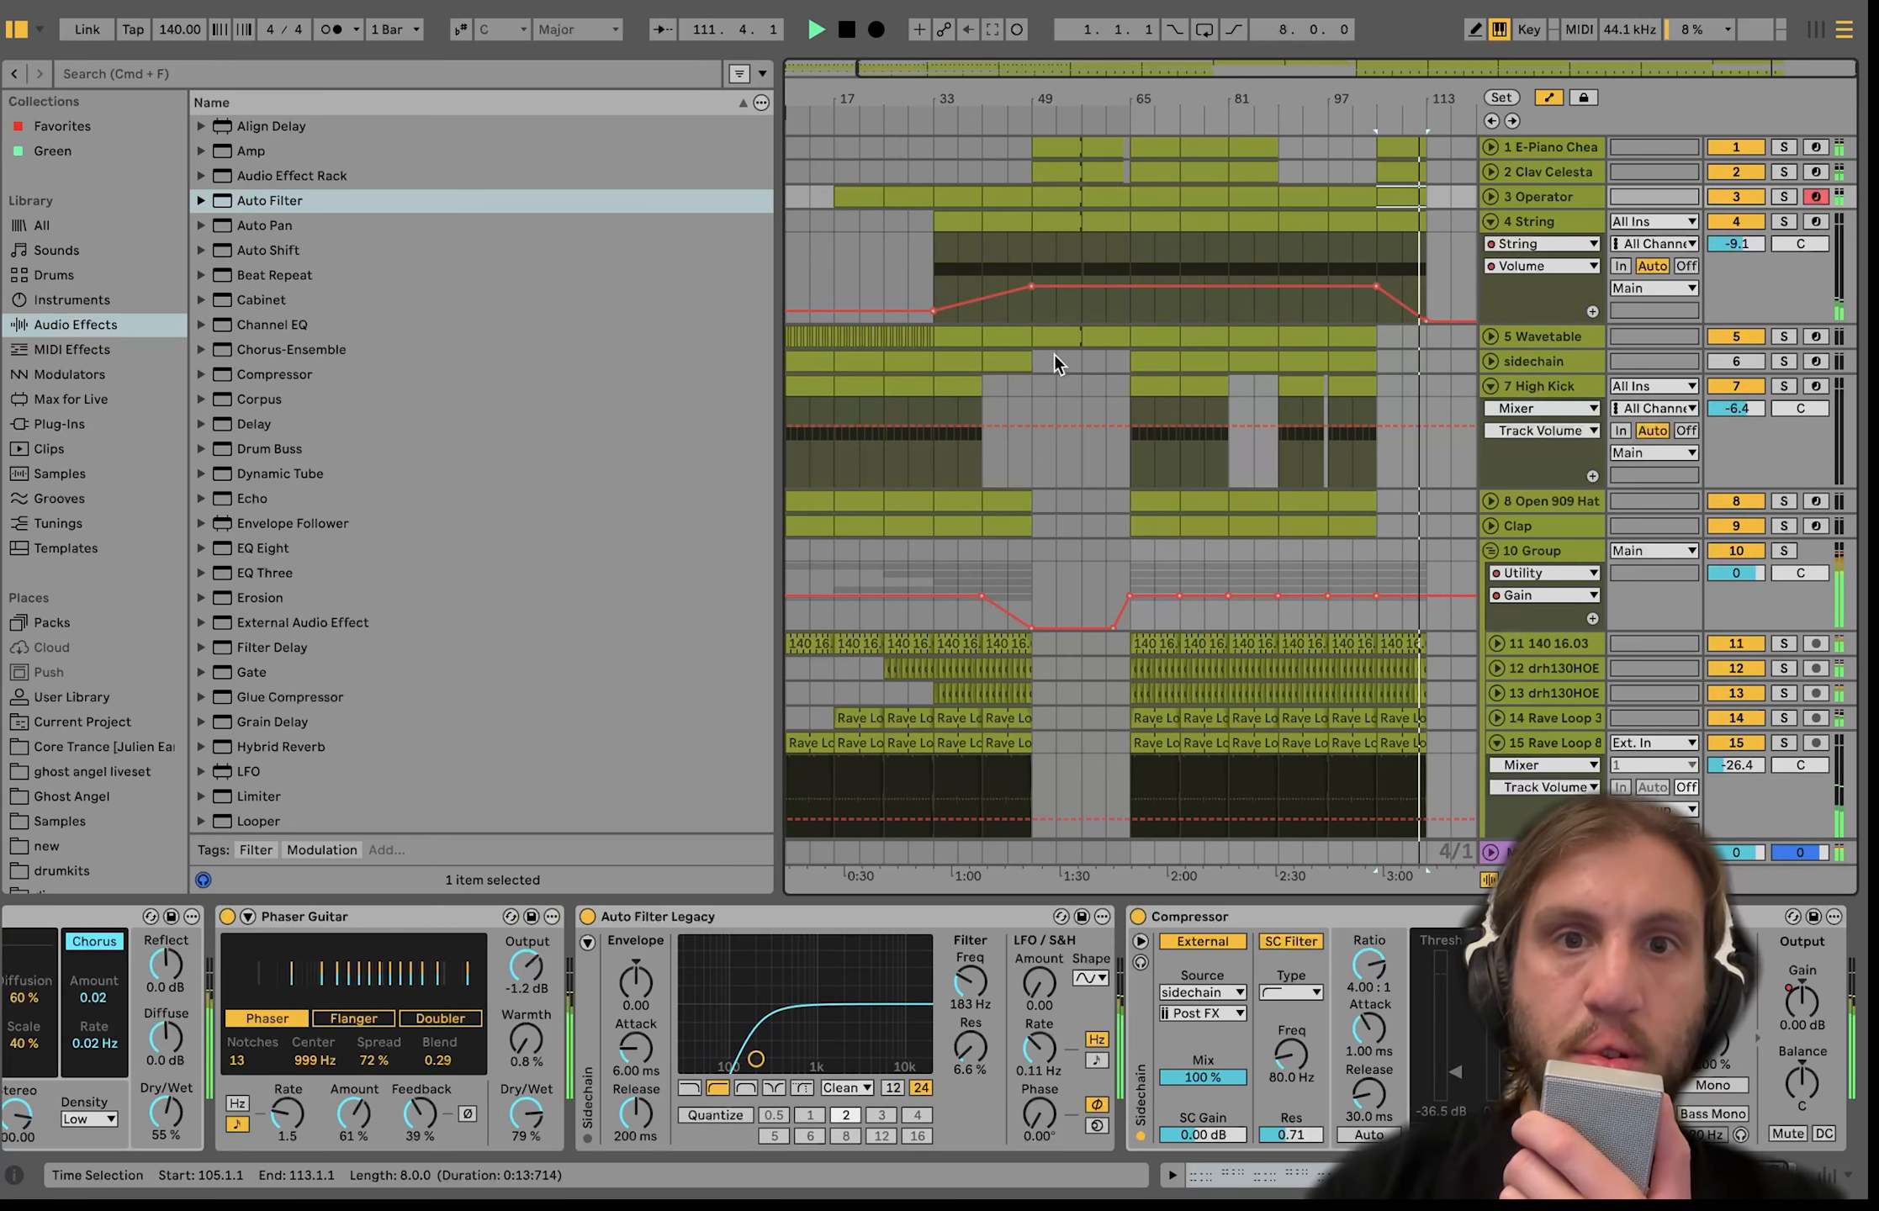
Copy all clips from the Wavetable track down to Rave Loop 8 at bars 25 to 33, paste them at bars 113 and 121, and play.
scroll(1228, 786, "left", 2)
scroll(1228, 786, "down", 1)
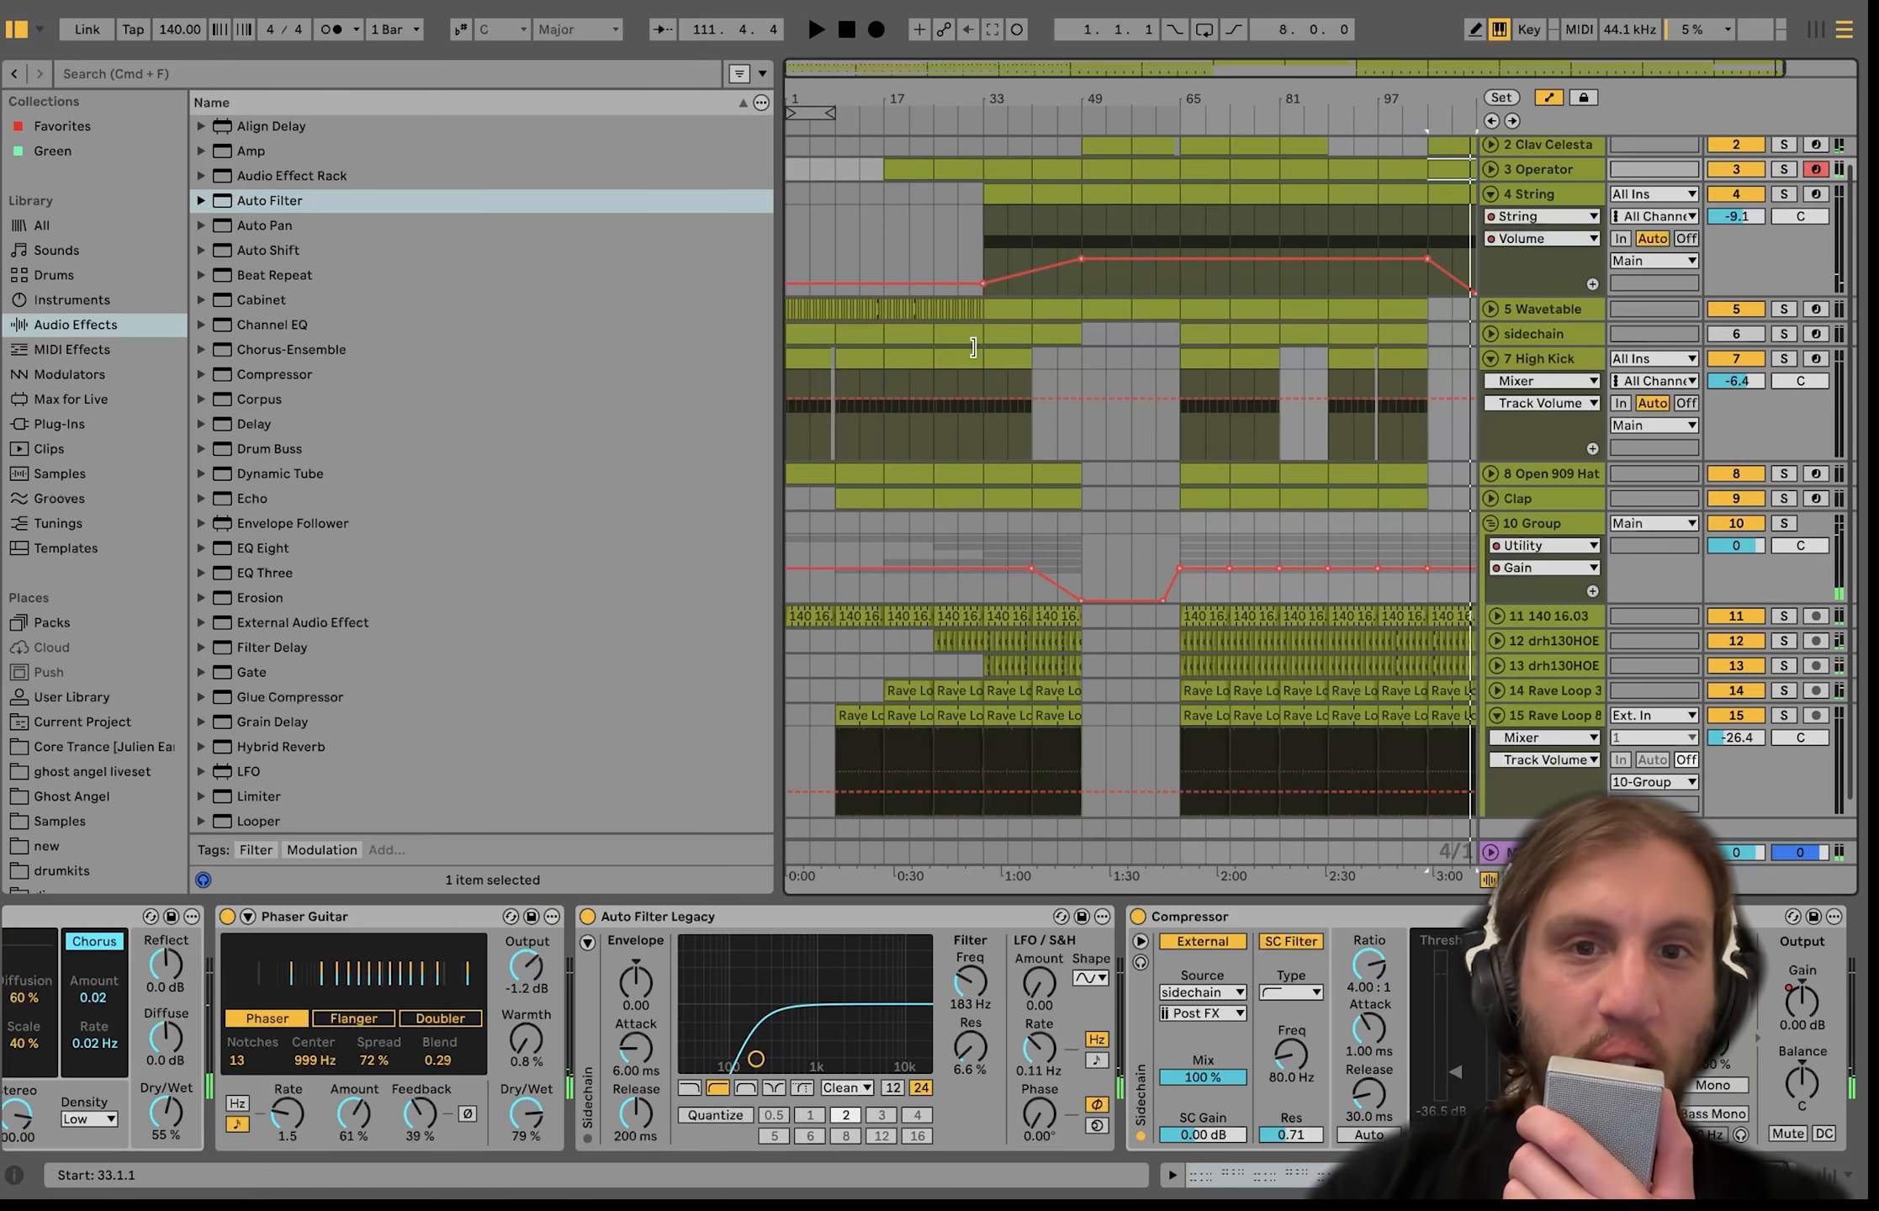
scroll(967, 740, "down", 1)
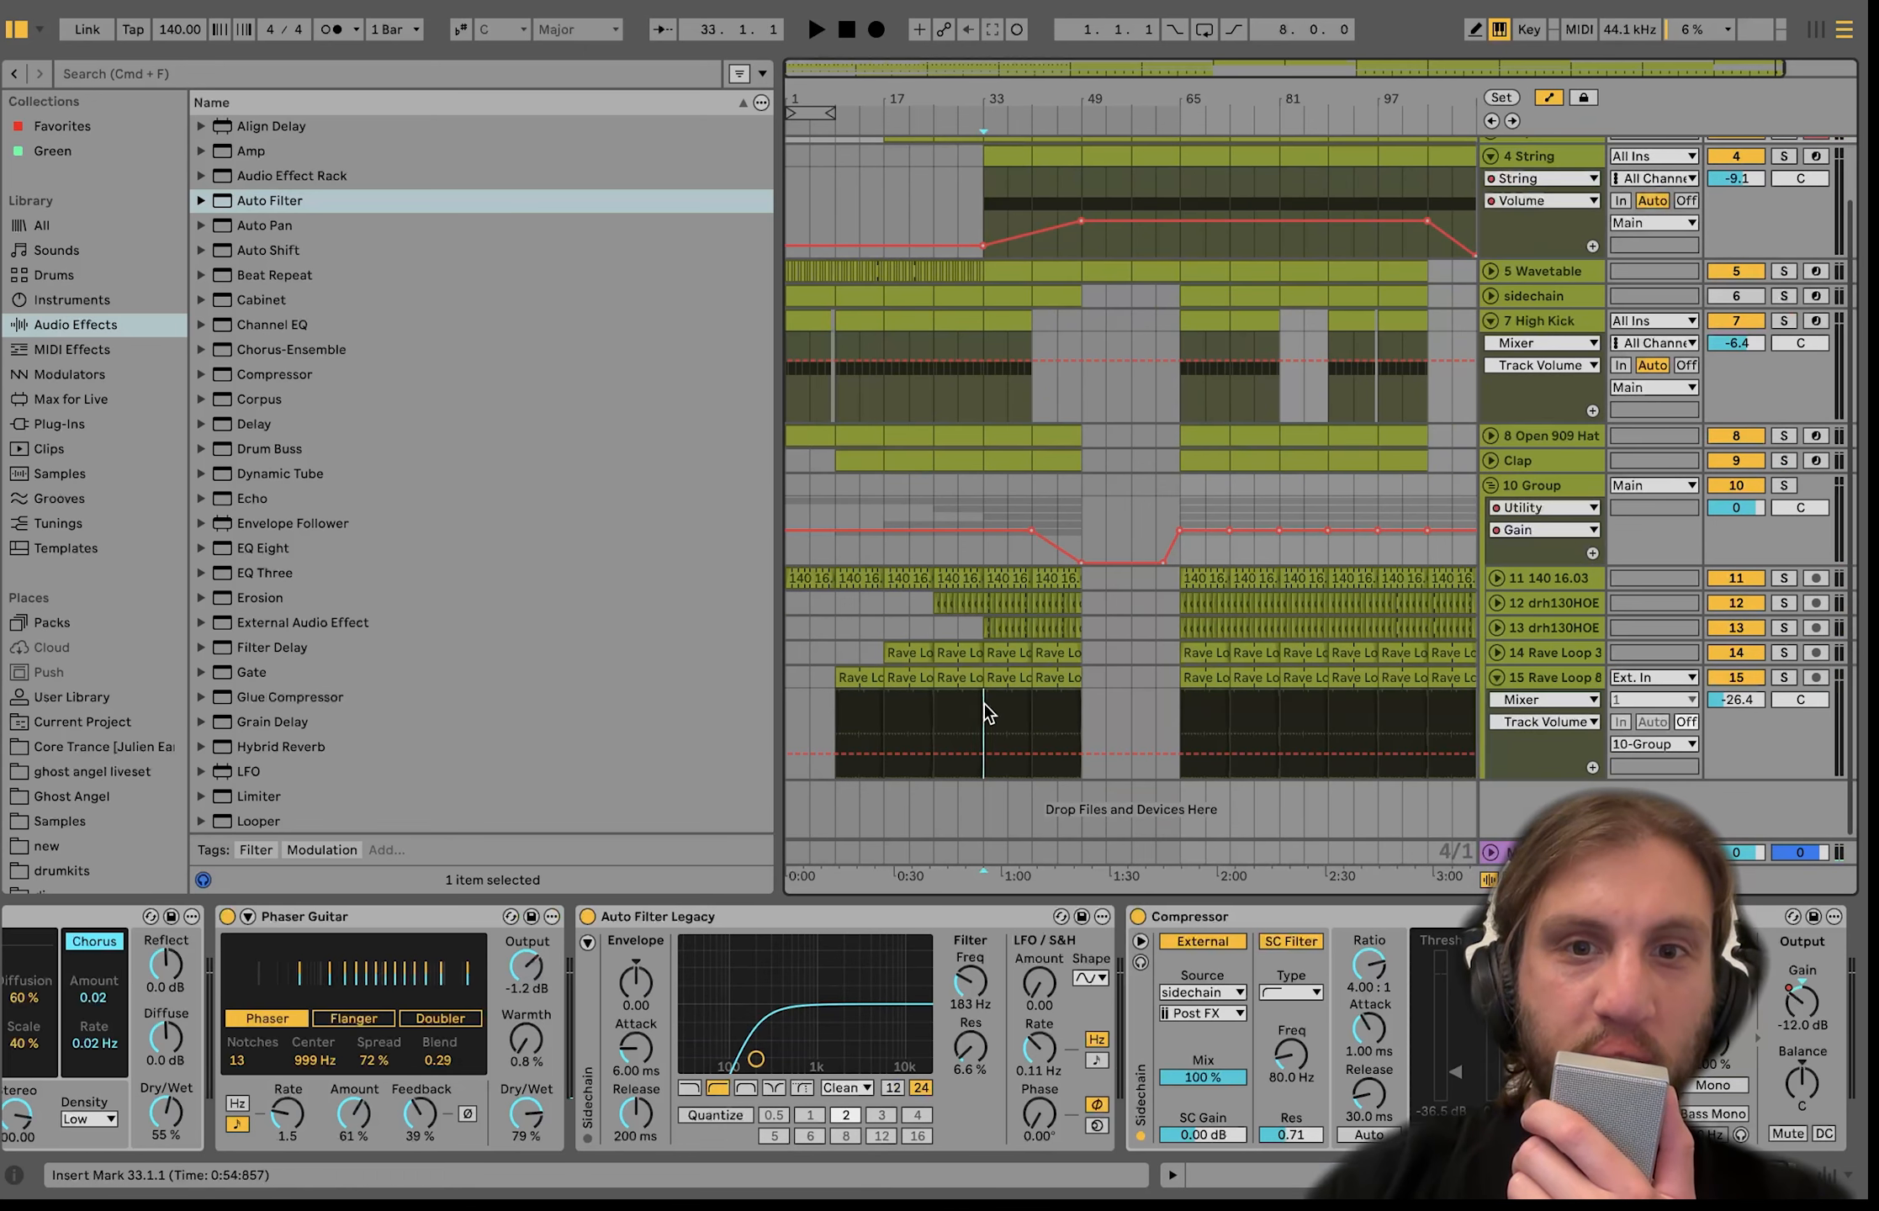
left_click_drag(983, 703, 935, 284)
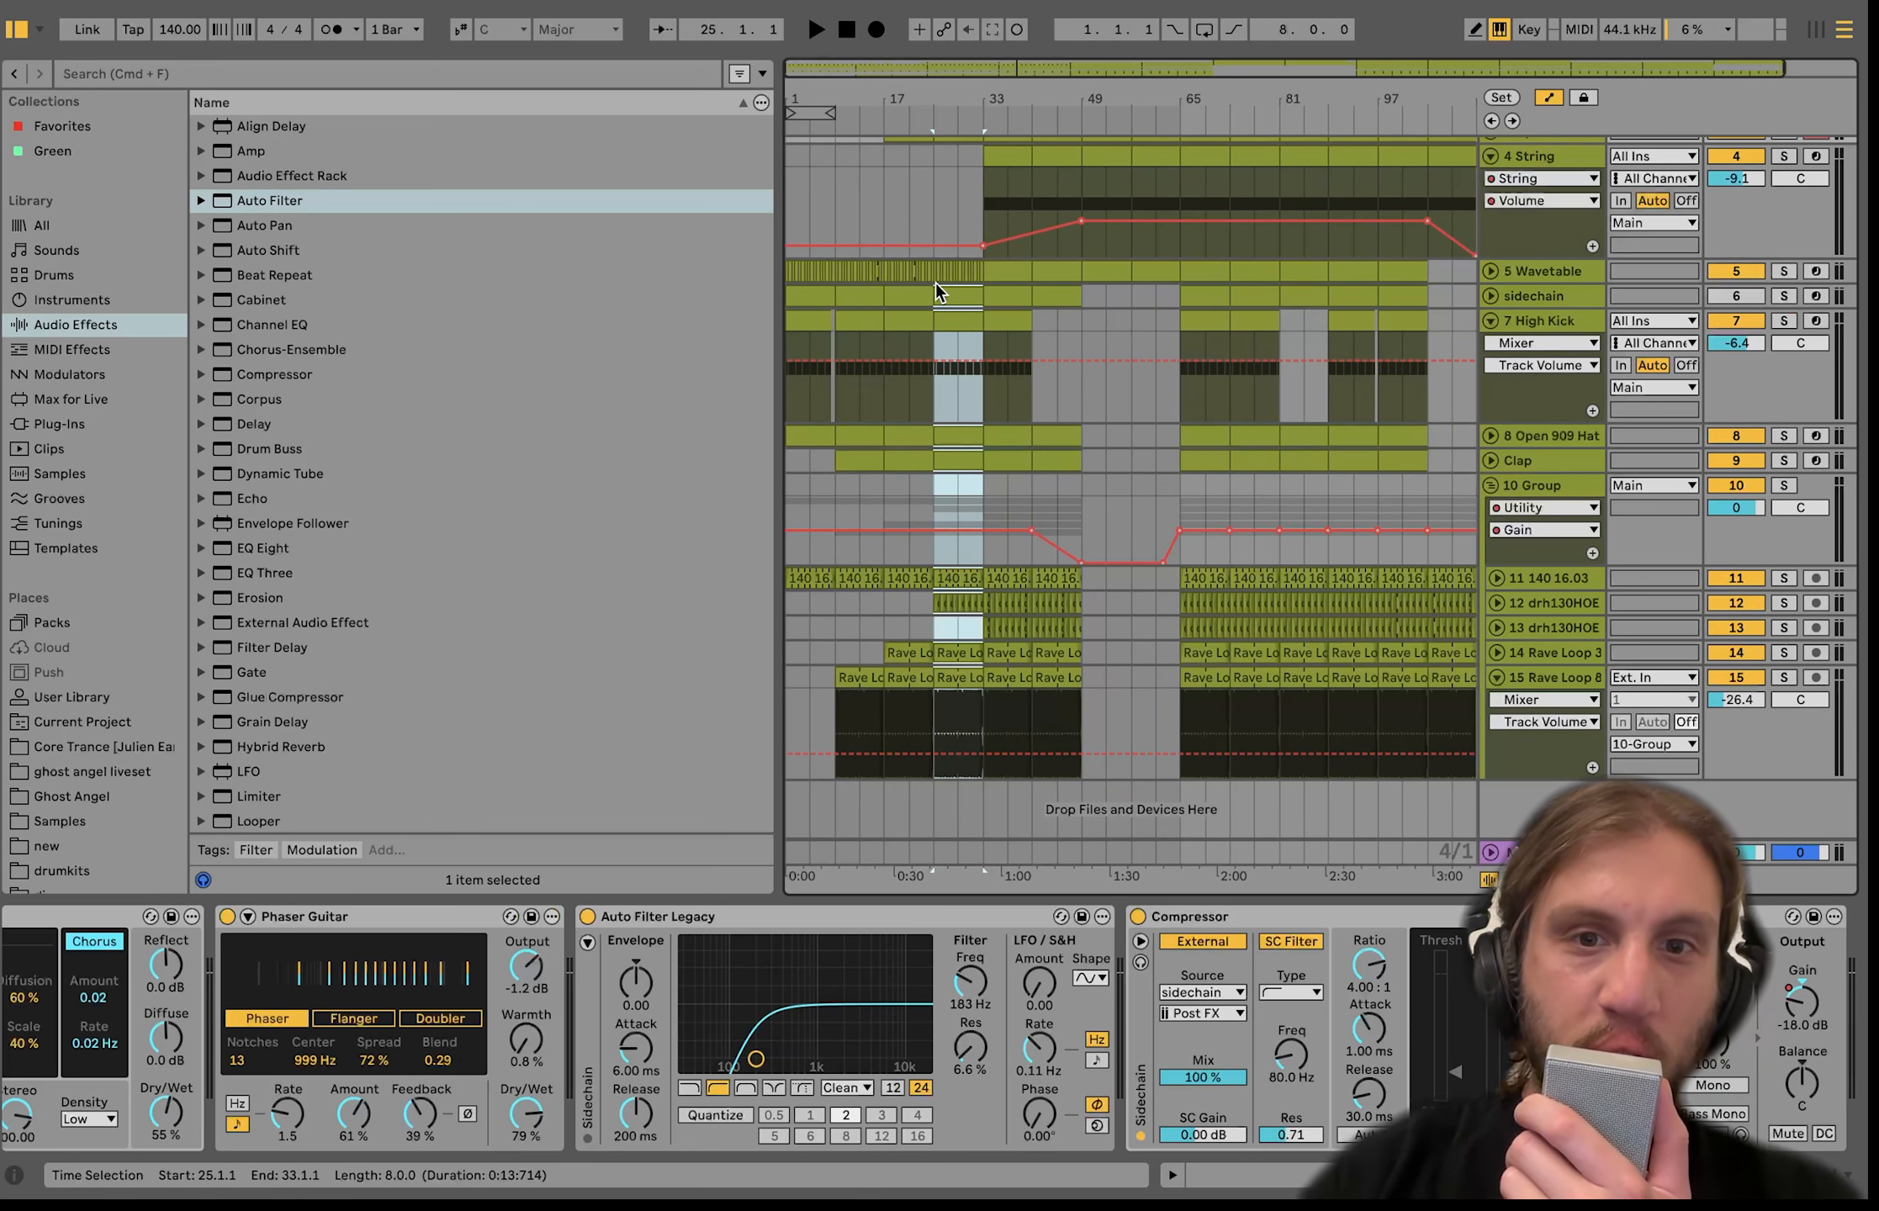
left_click(931, 269)
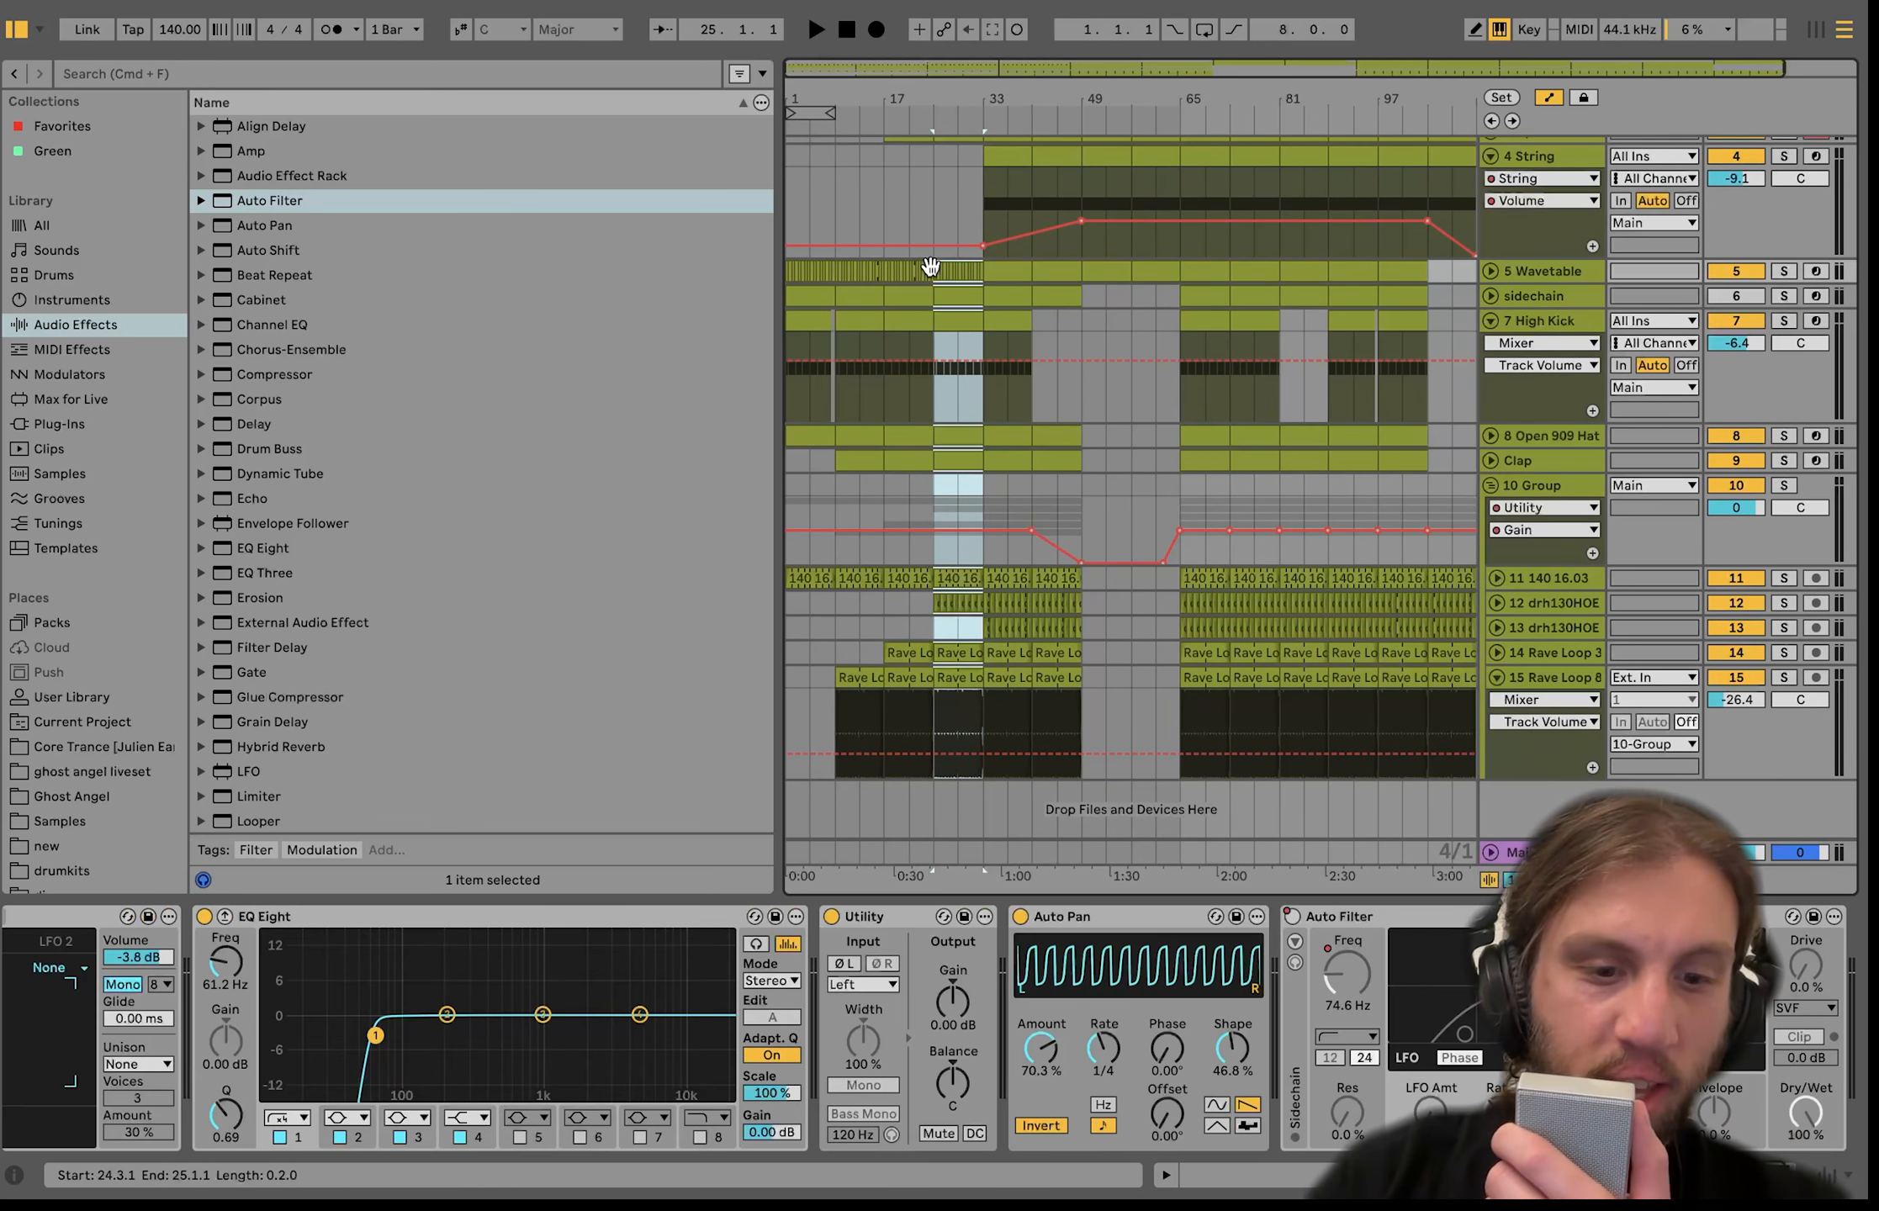
scroll(933, 268, "up", 1)
scroll(937, 269, "right", 2)
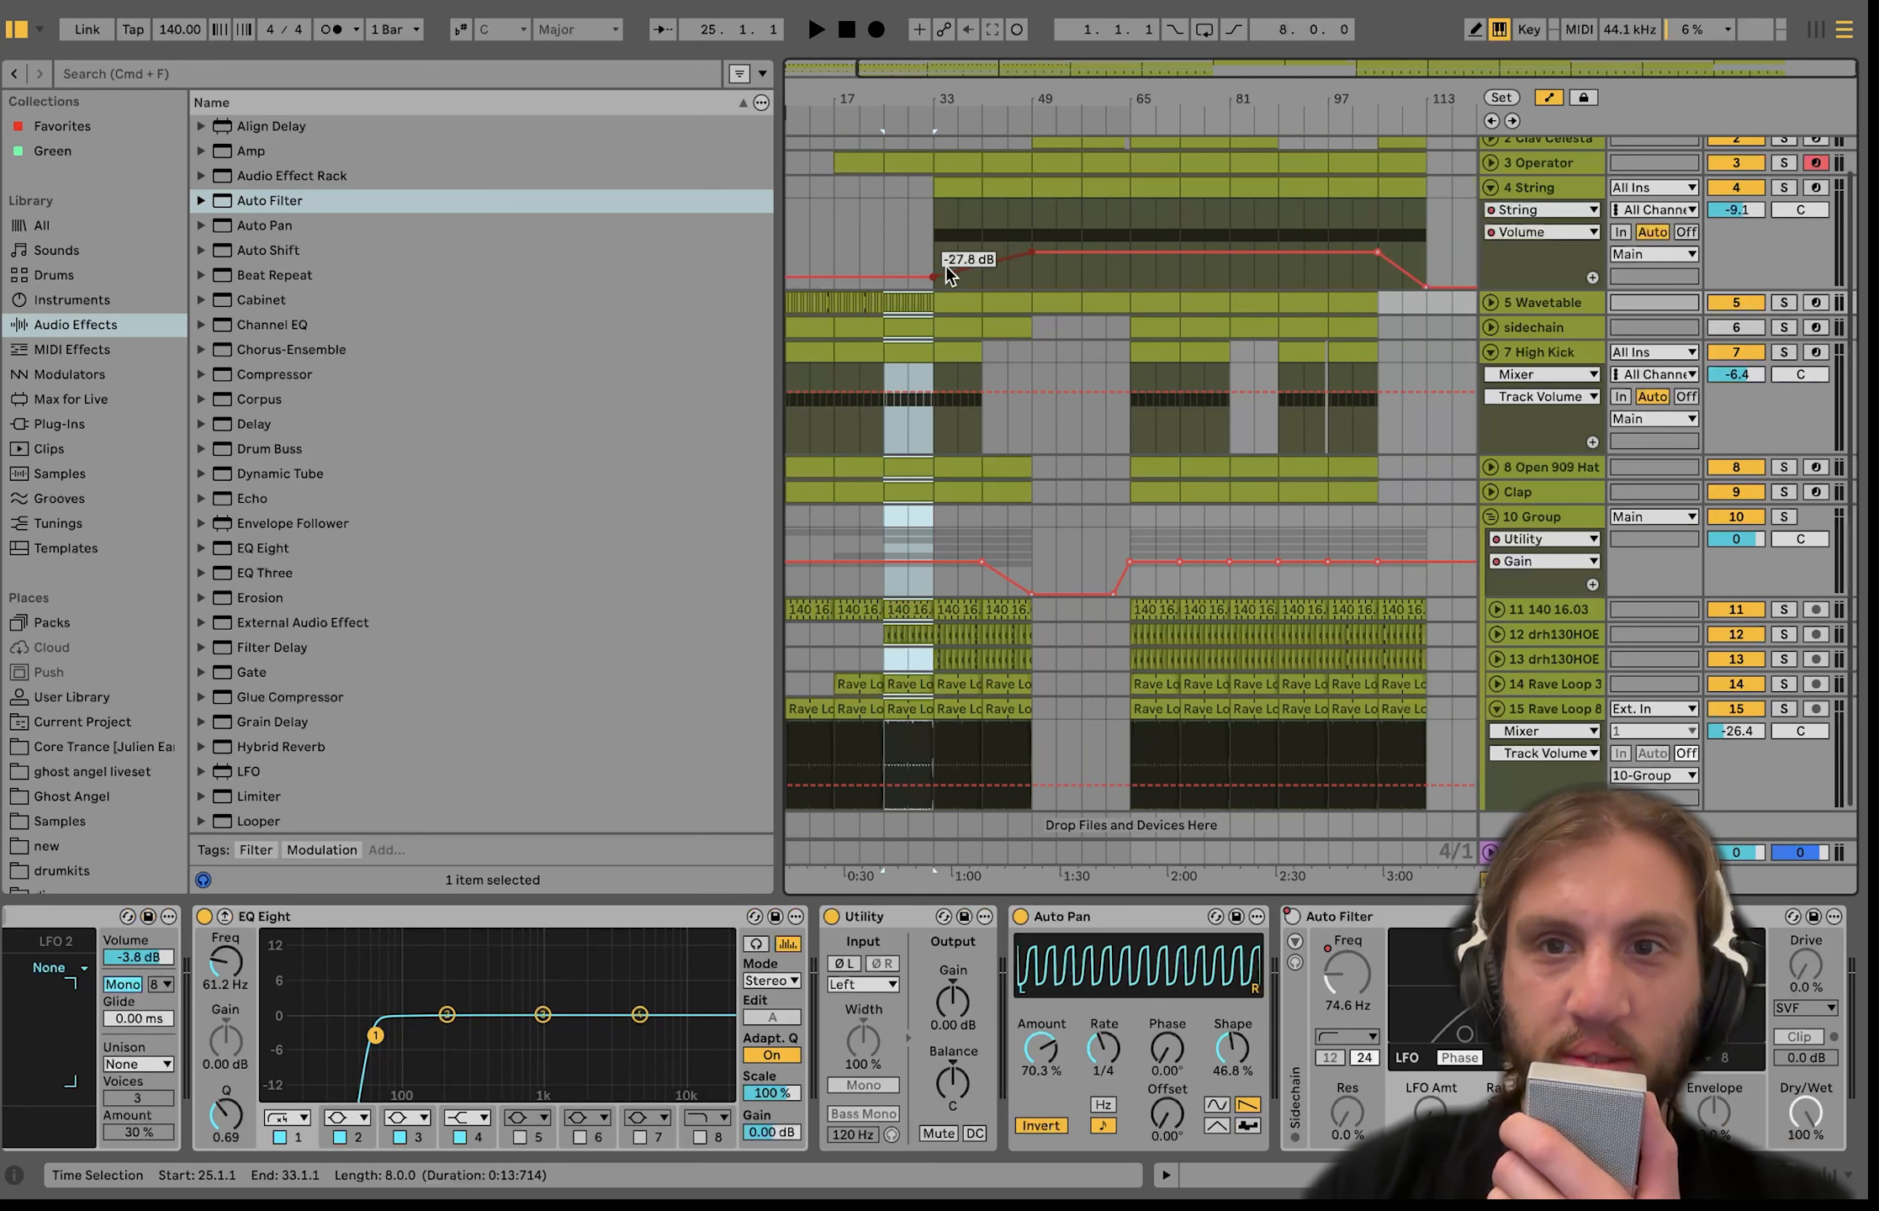
left_click(1421, 301)
key("super+v")
key("space")
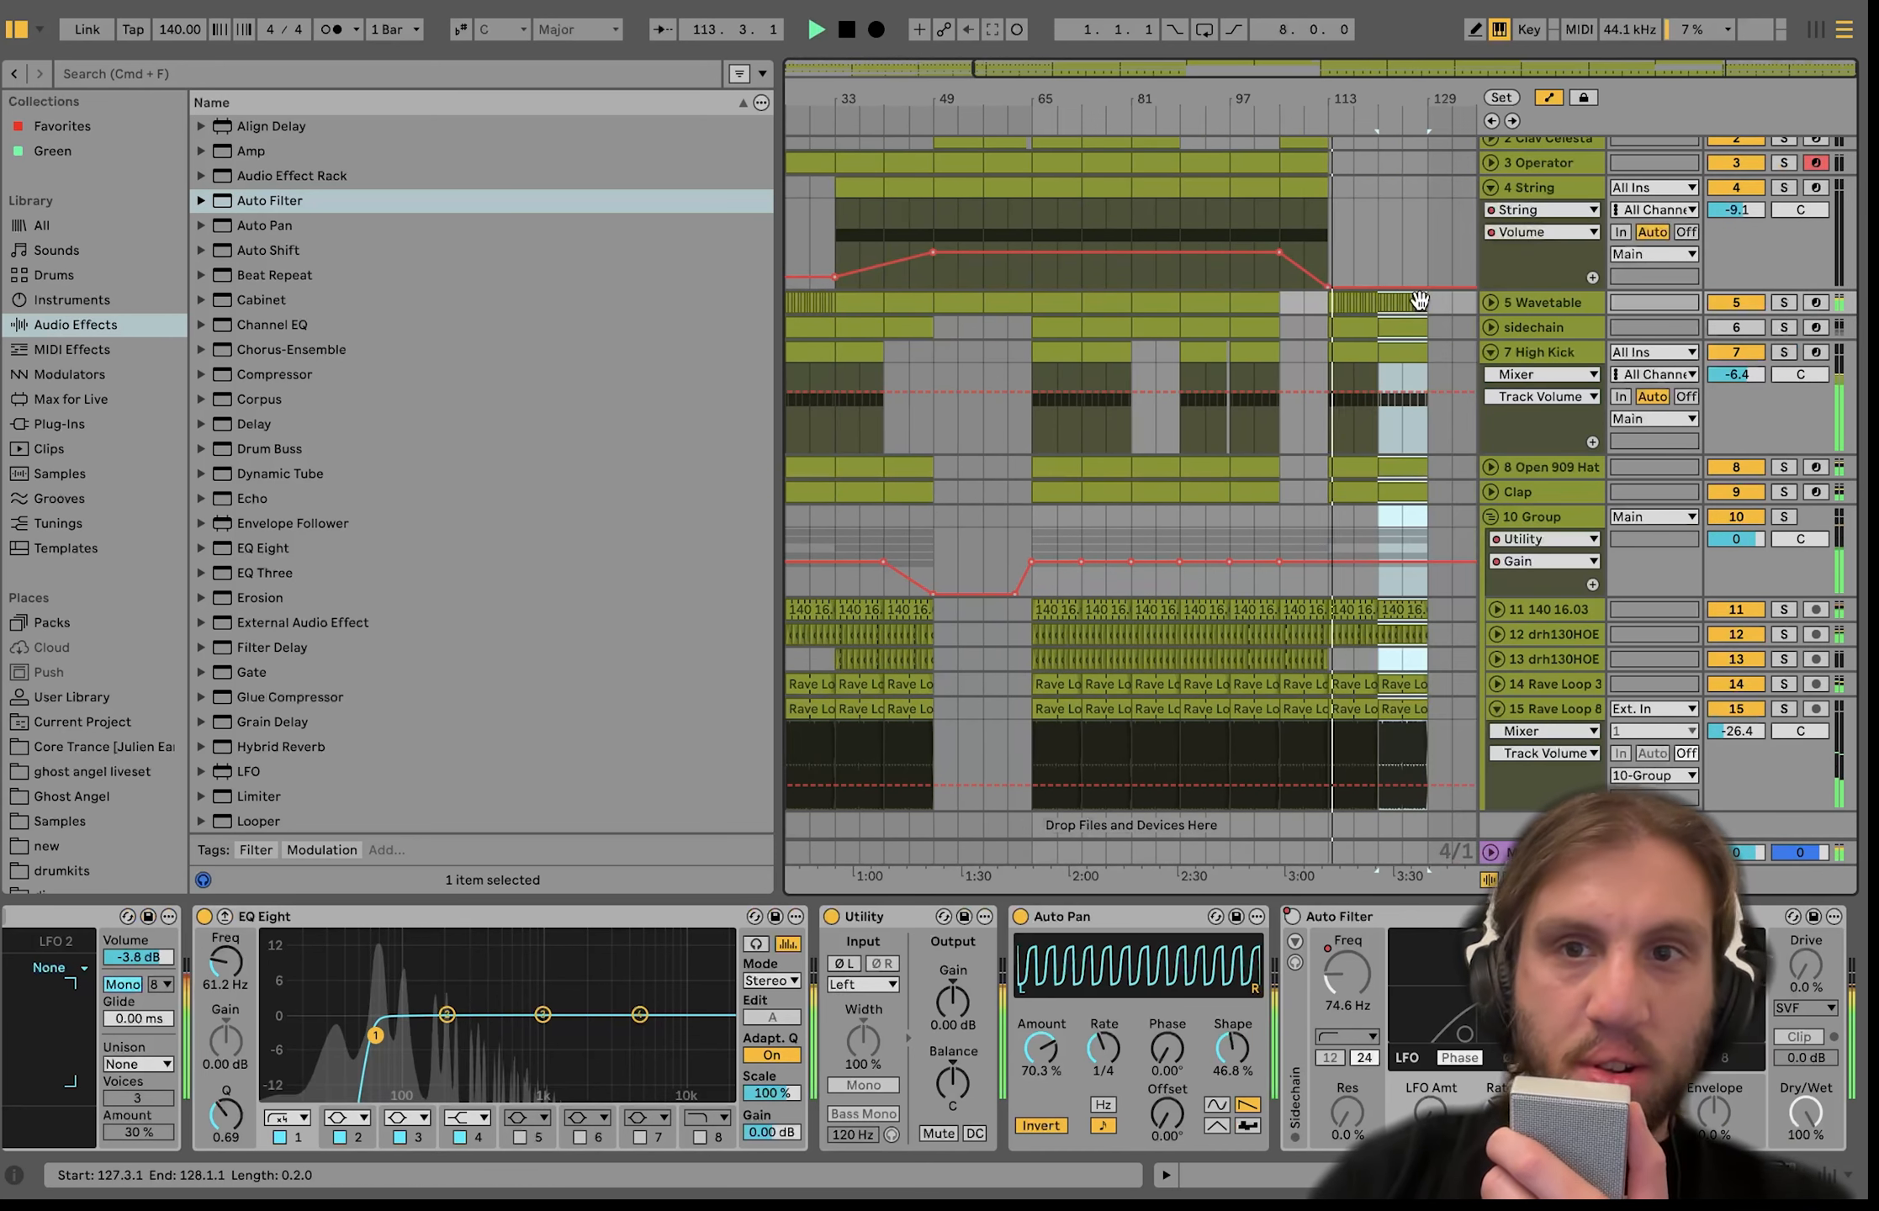
Continue the Operator clips to bar 129 and ramp the track's Utility gain automation down to its minimum from bar 113 to bar 129.
left_click(1300, 161)
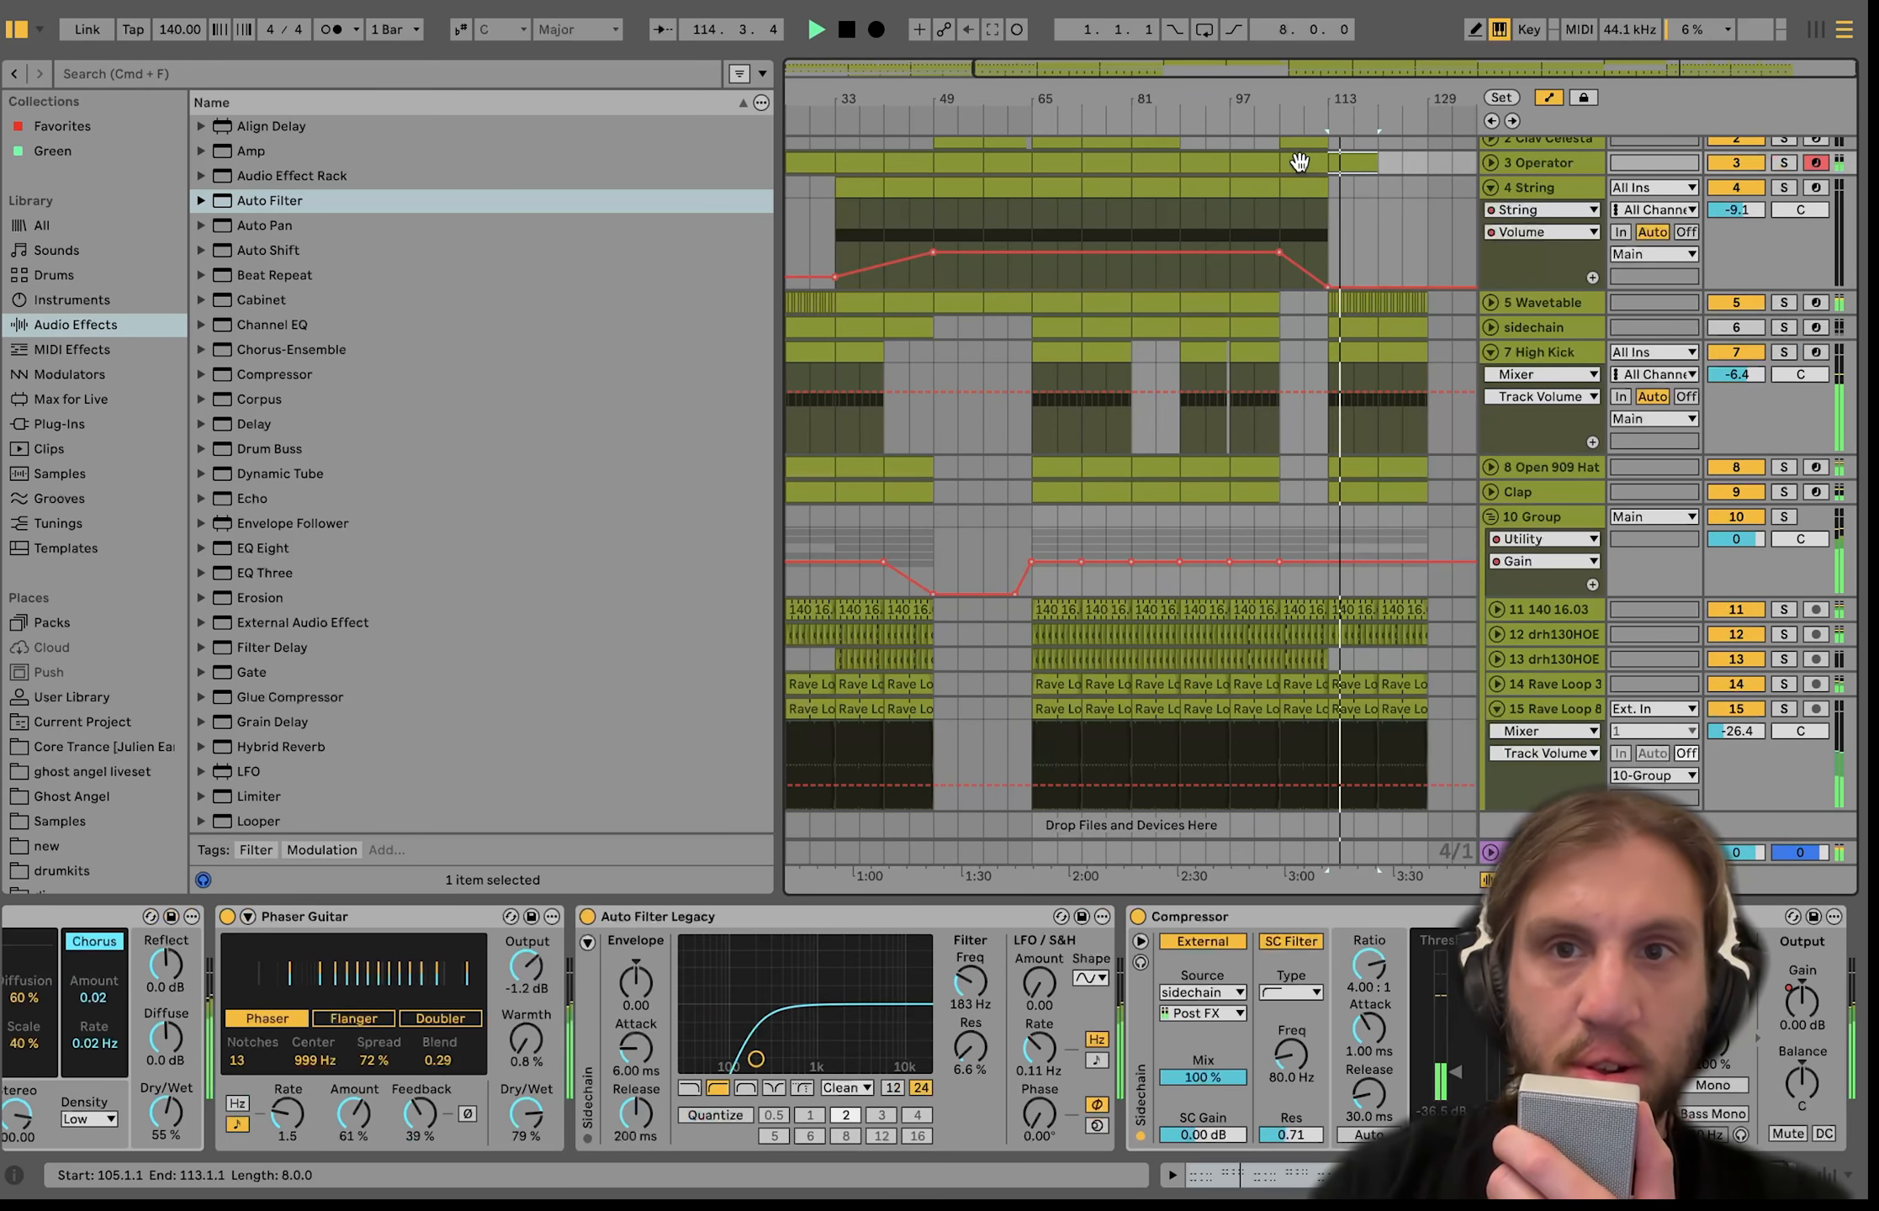
left_click(1490, 163)
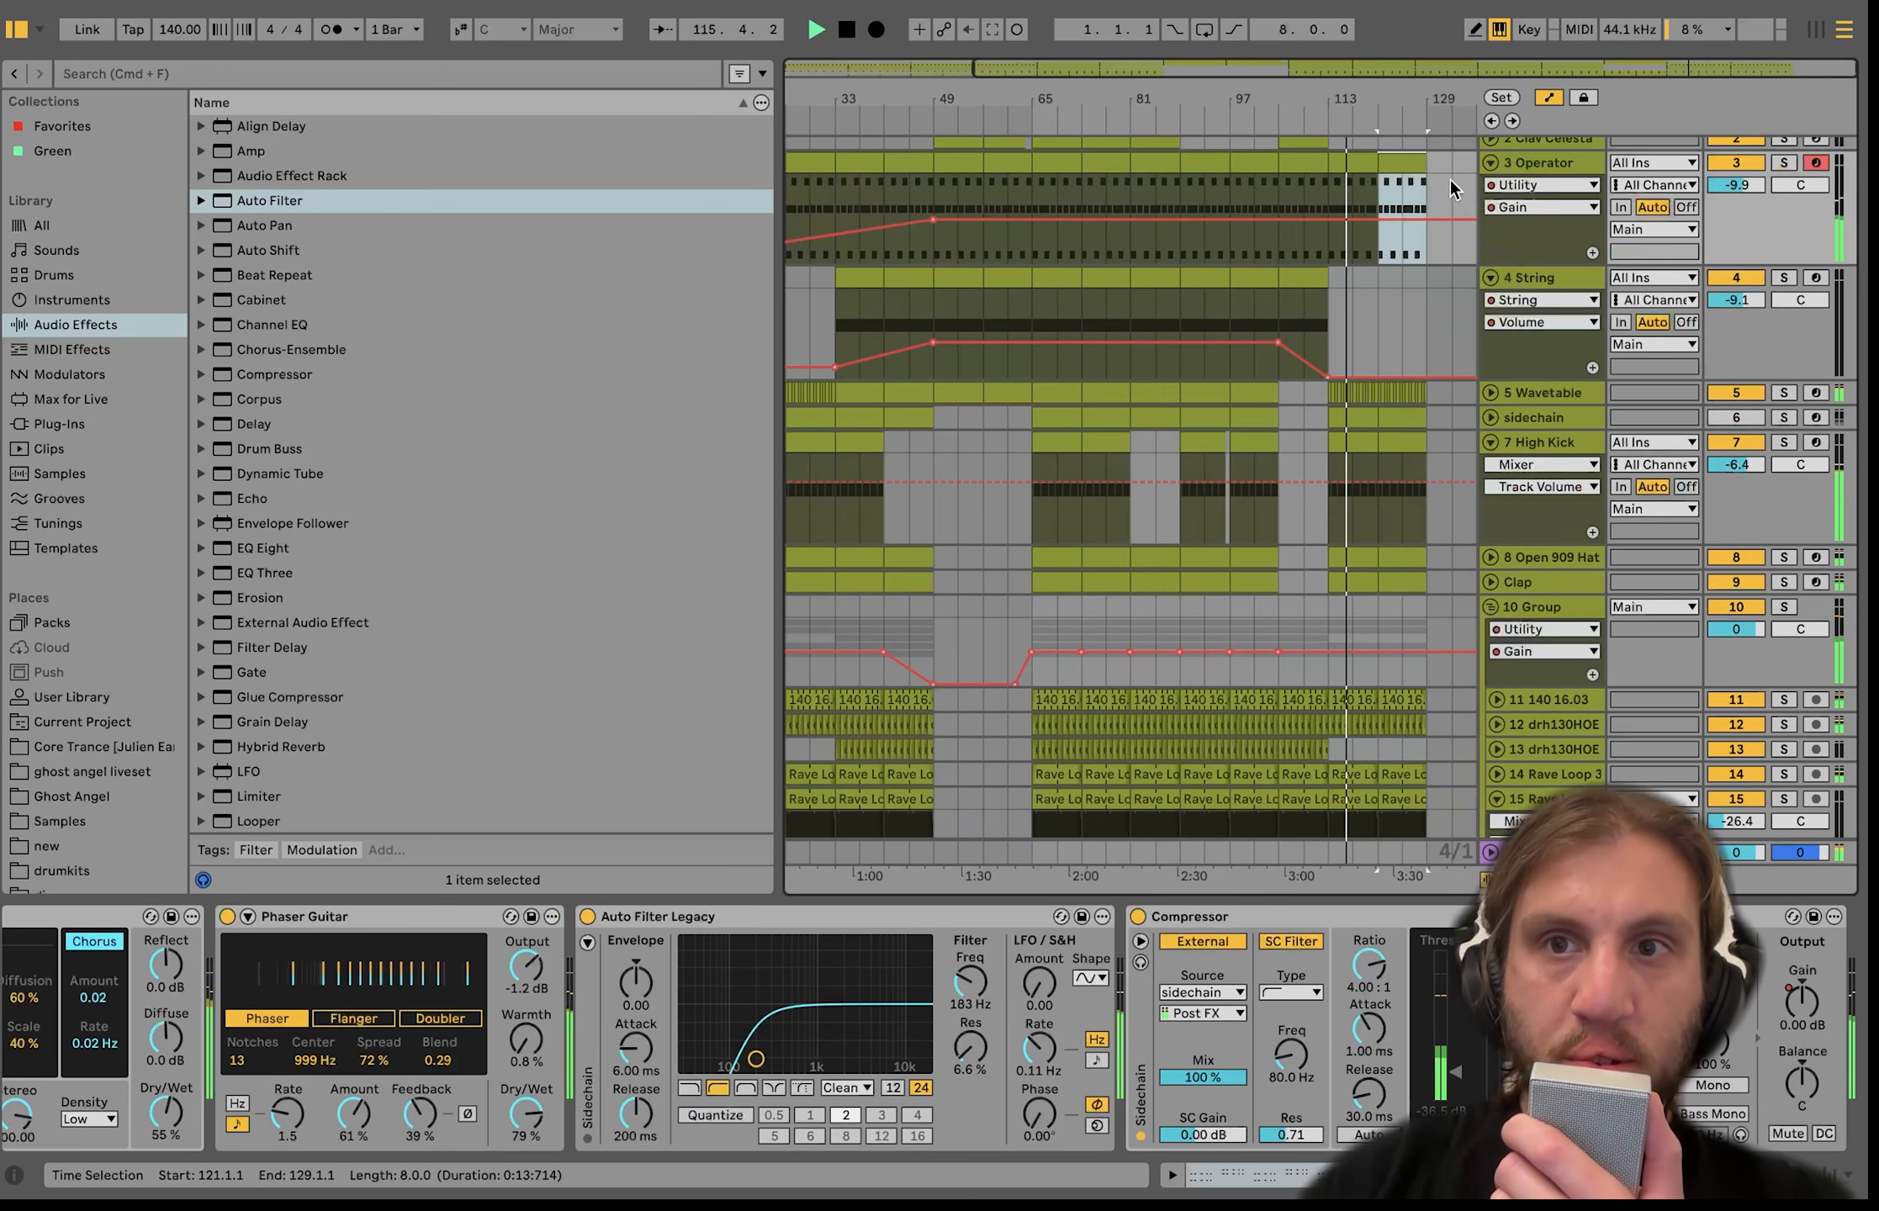
left_click(1321, 216)
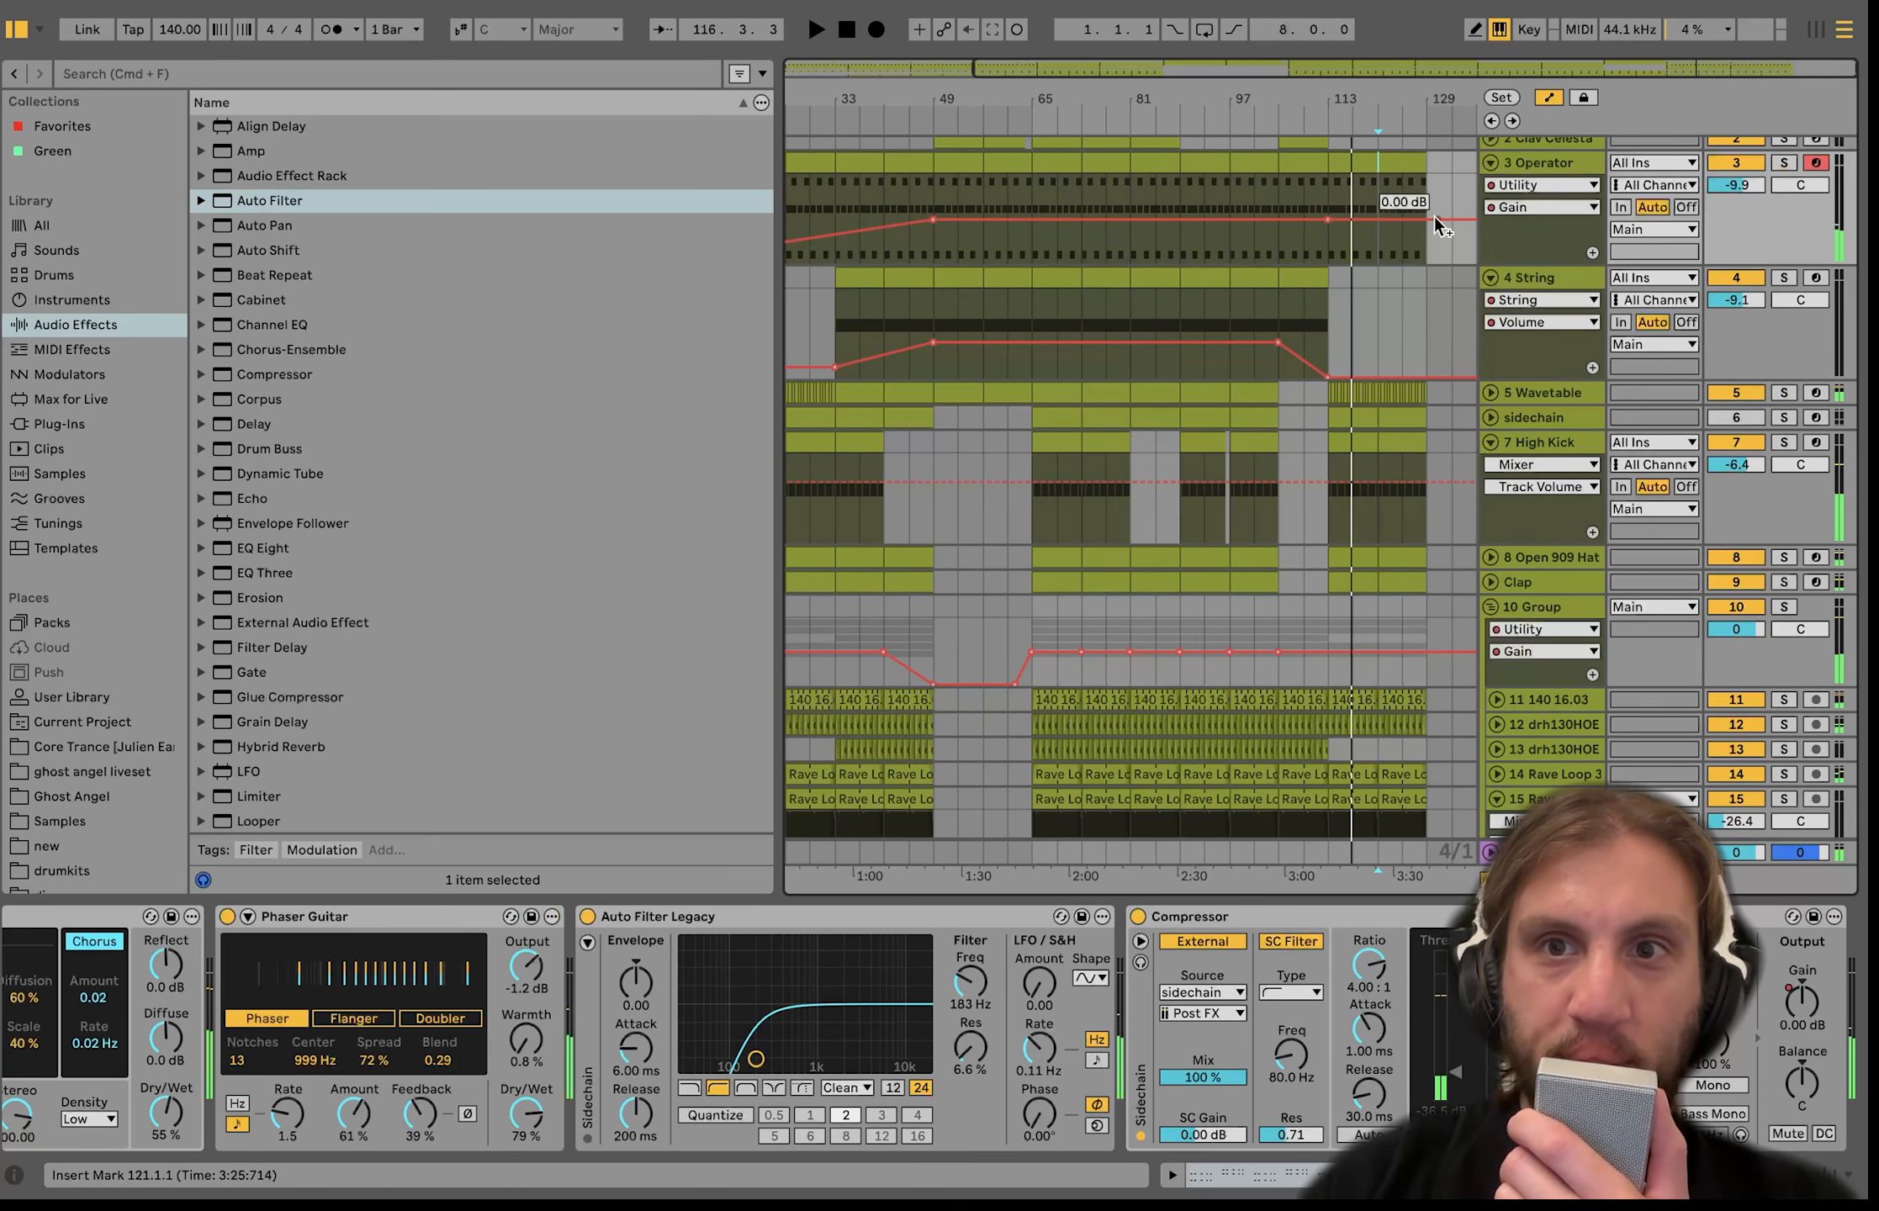
left_click_drag(1421, 216, 1426, 262)
scroll(1372, 279, "up", 1)
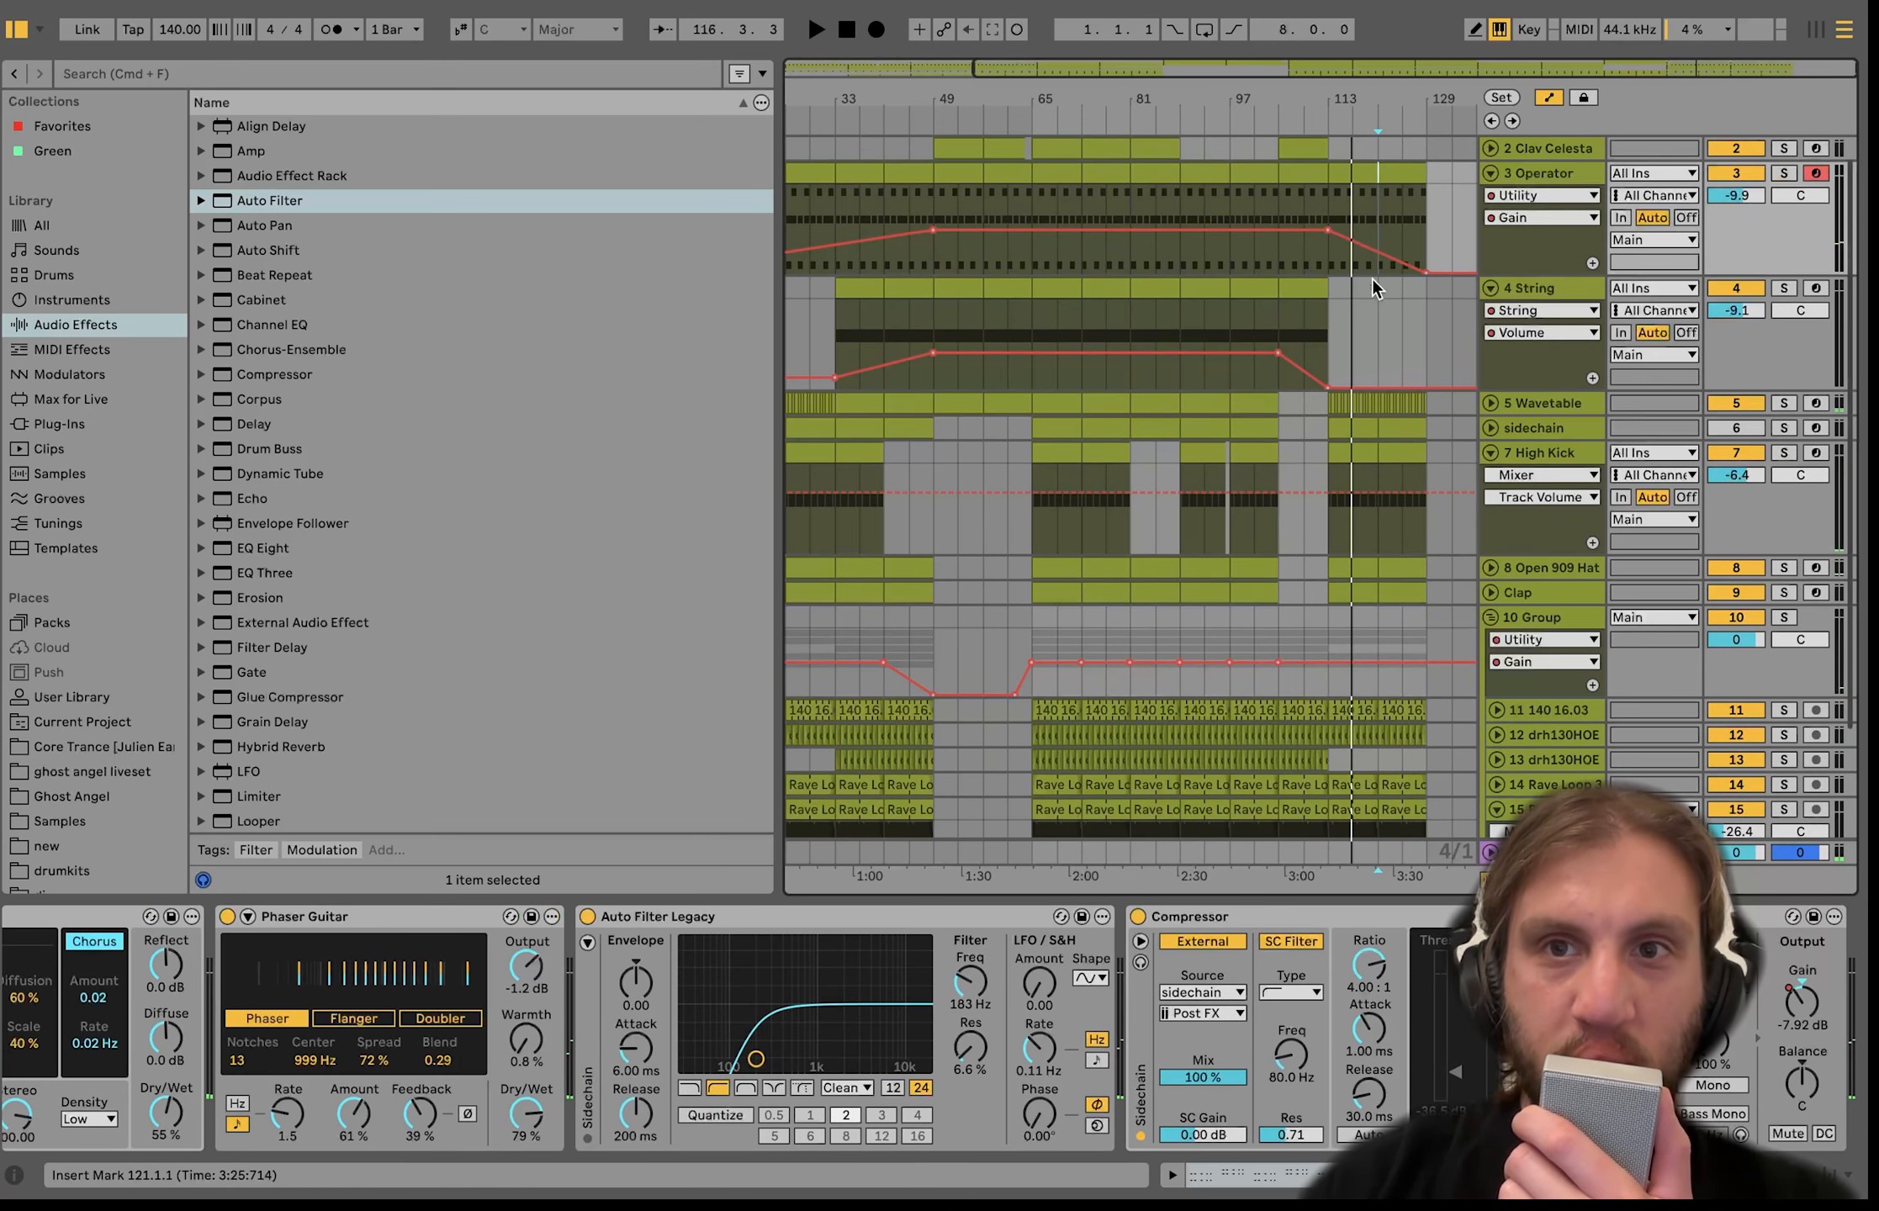
Play from bar 110 and try trimming the E-Piano and Clav Celesta clips to end at bar 112.
key("space")
scroll(1372, 279, "up", 5)
left_click(981, 223)
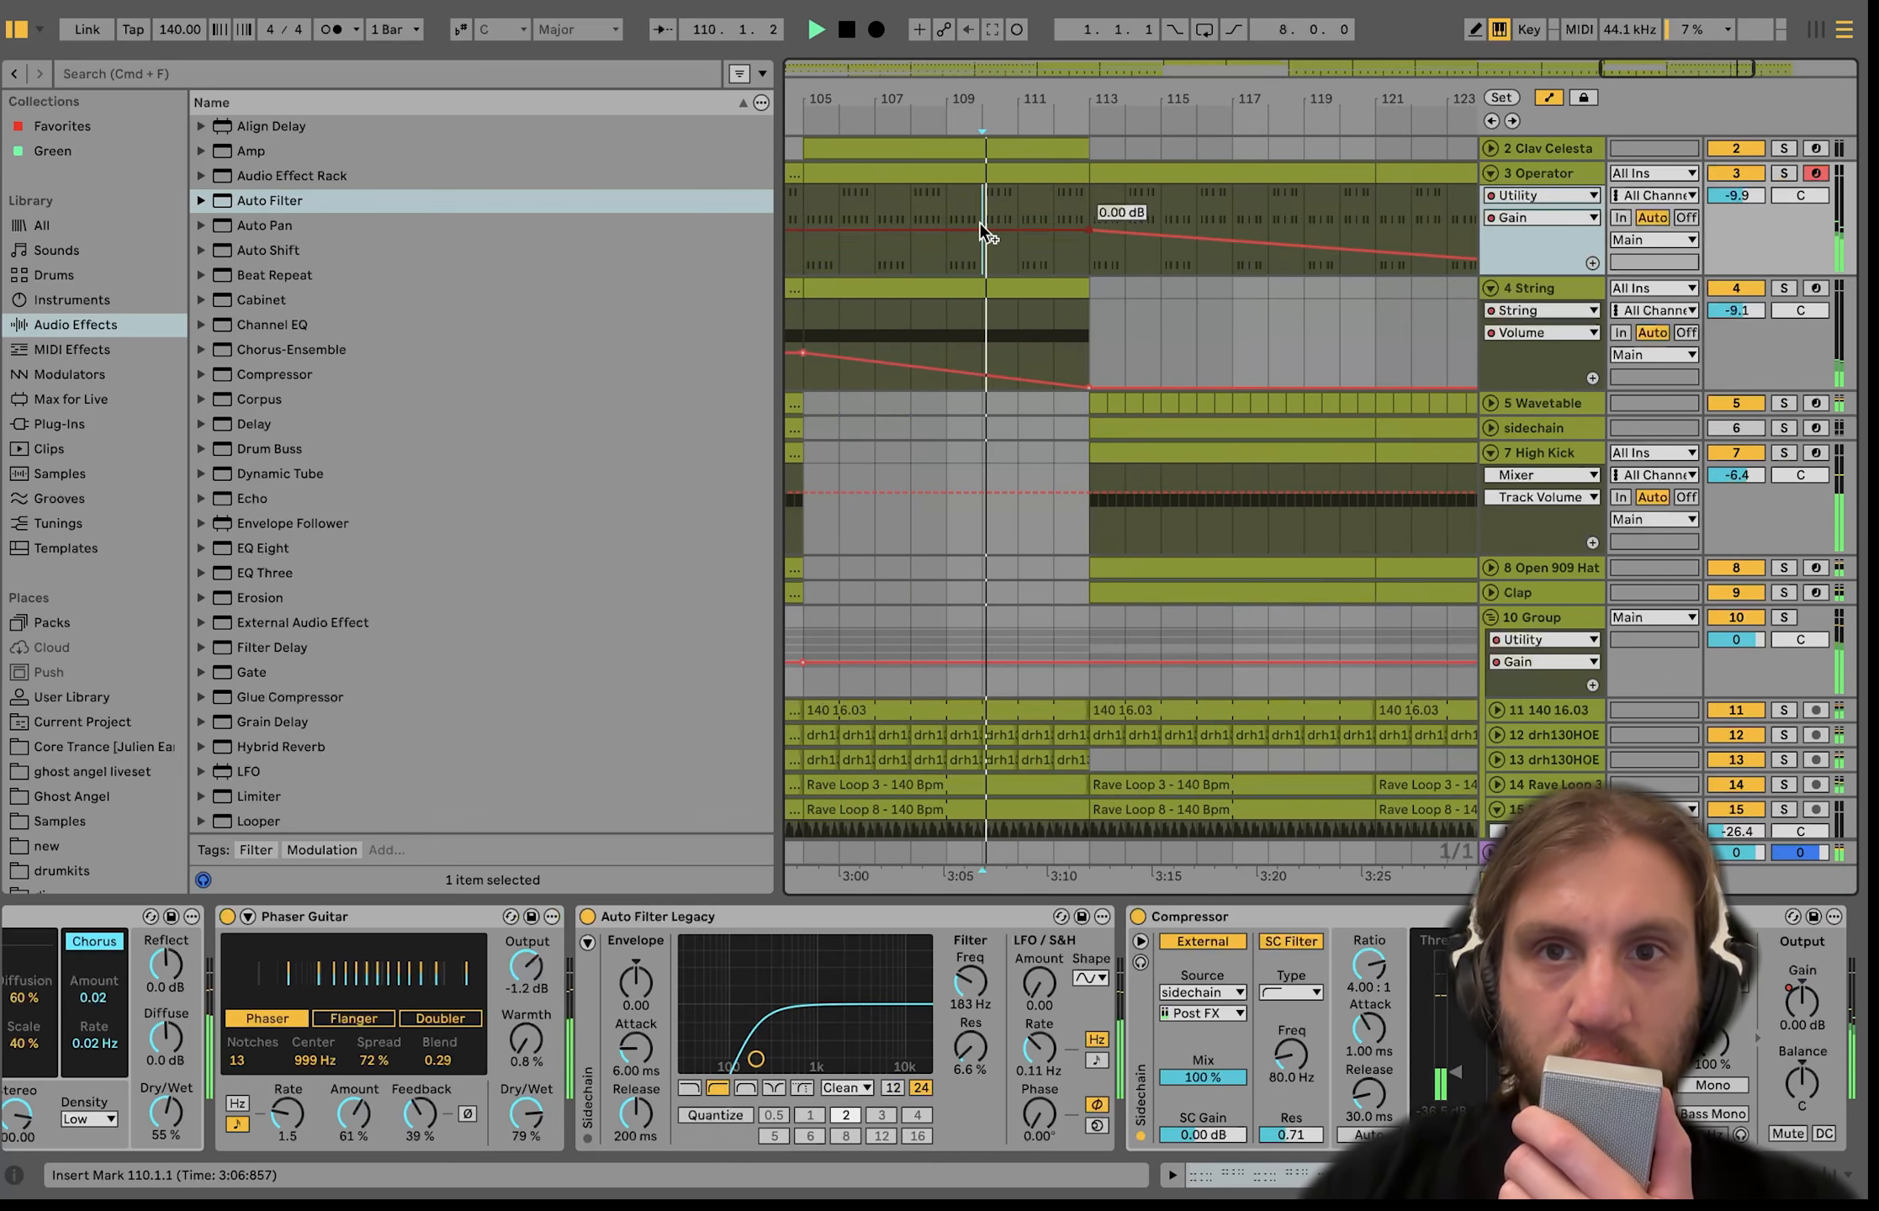
scroll(1072, 177, "up", 1)
left_click(1075, 176)
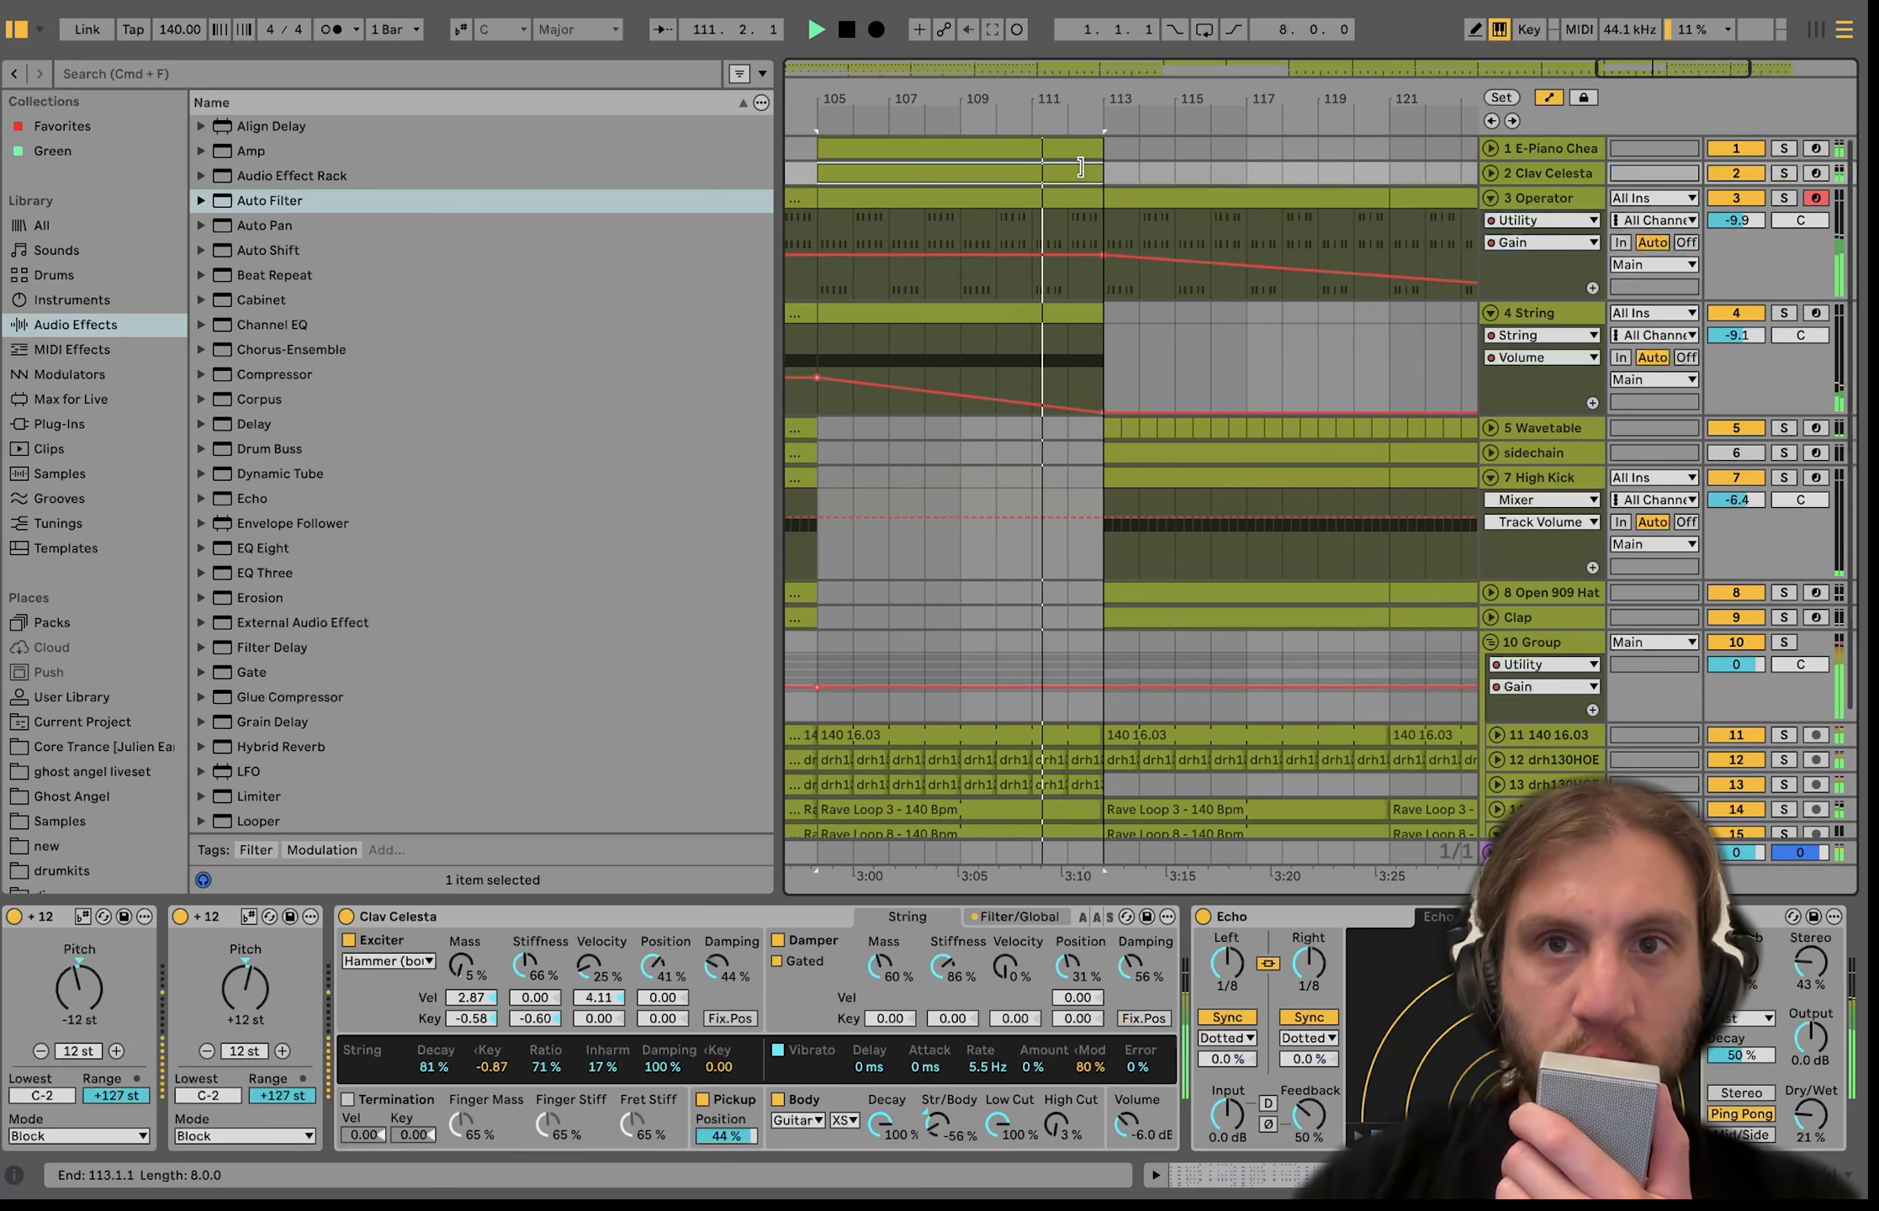
left_click(1094, 149)
left_click_drag(1097, 148, 1068, 148)
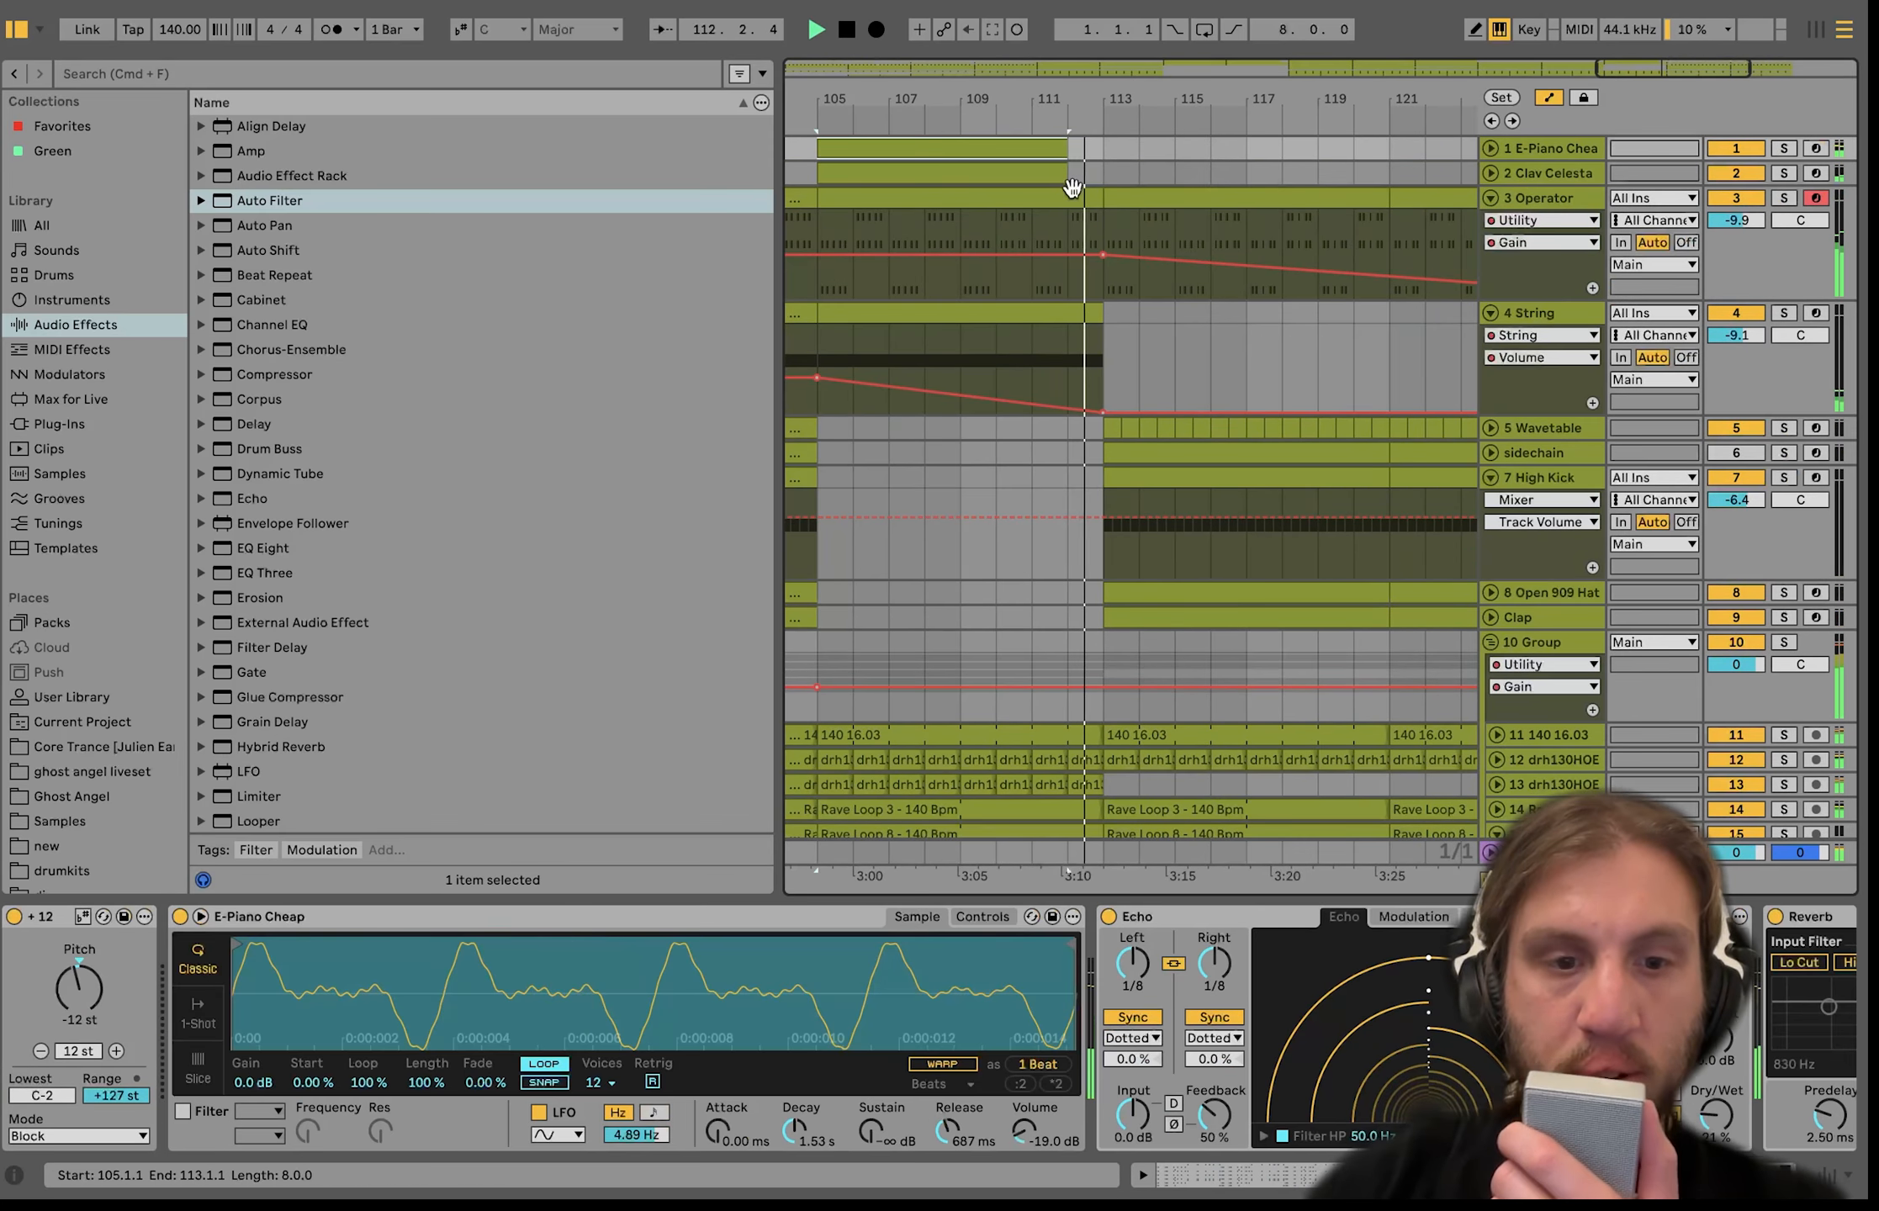
left_click(1072, 187)
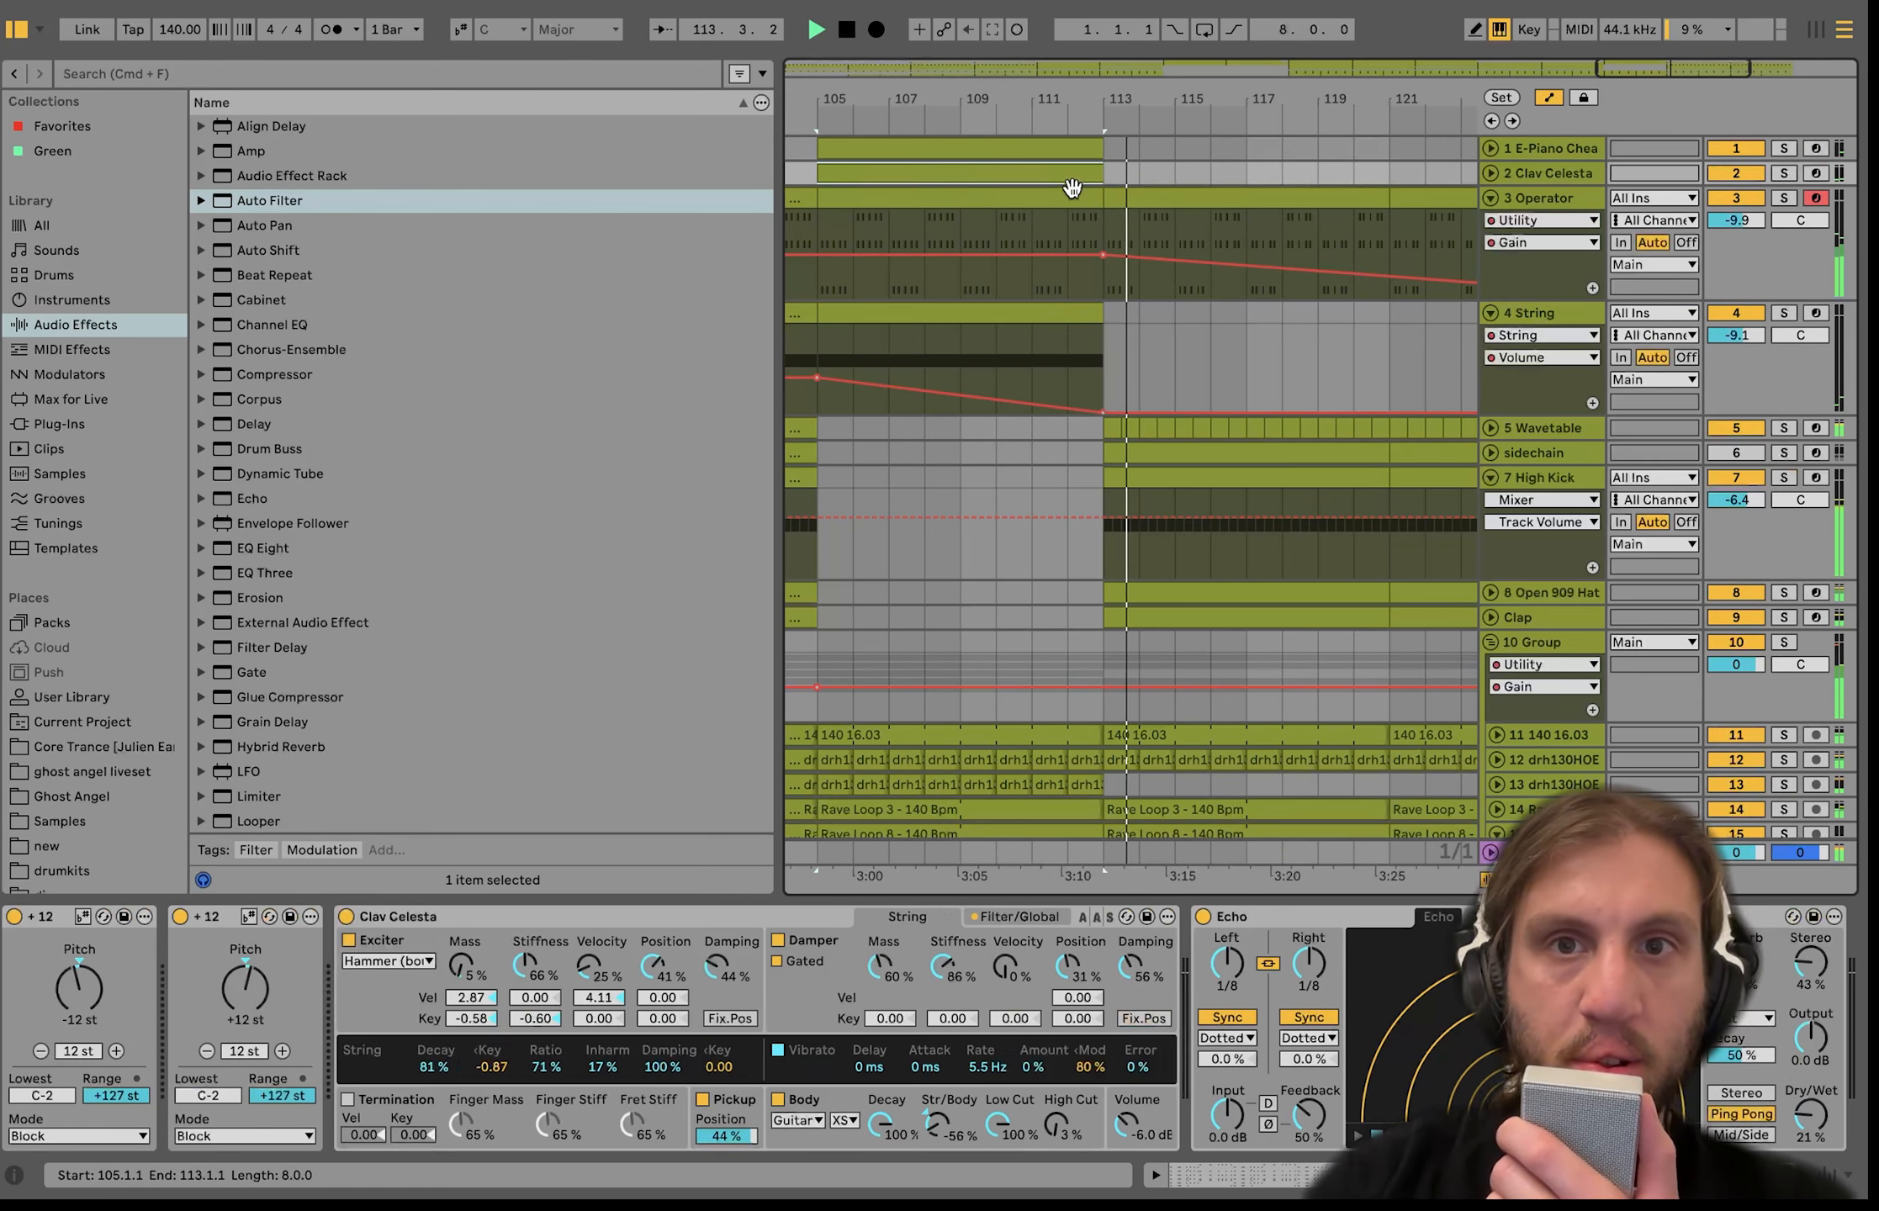
Clear the 10 Group loop clips from bar 112 to 113 to leave a one-bar gap, and play the transition.
scroll(1093, 269, "down", 3)
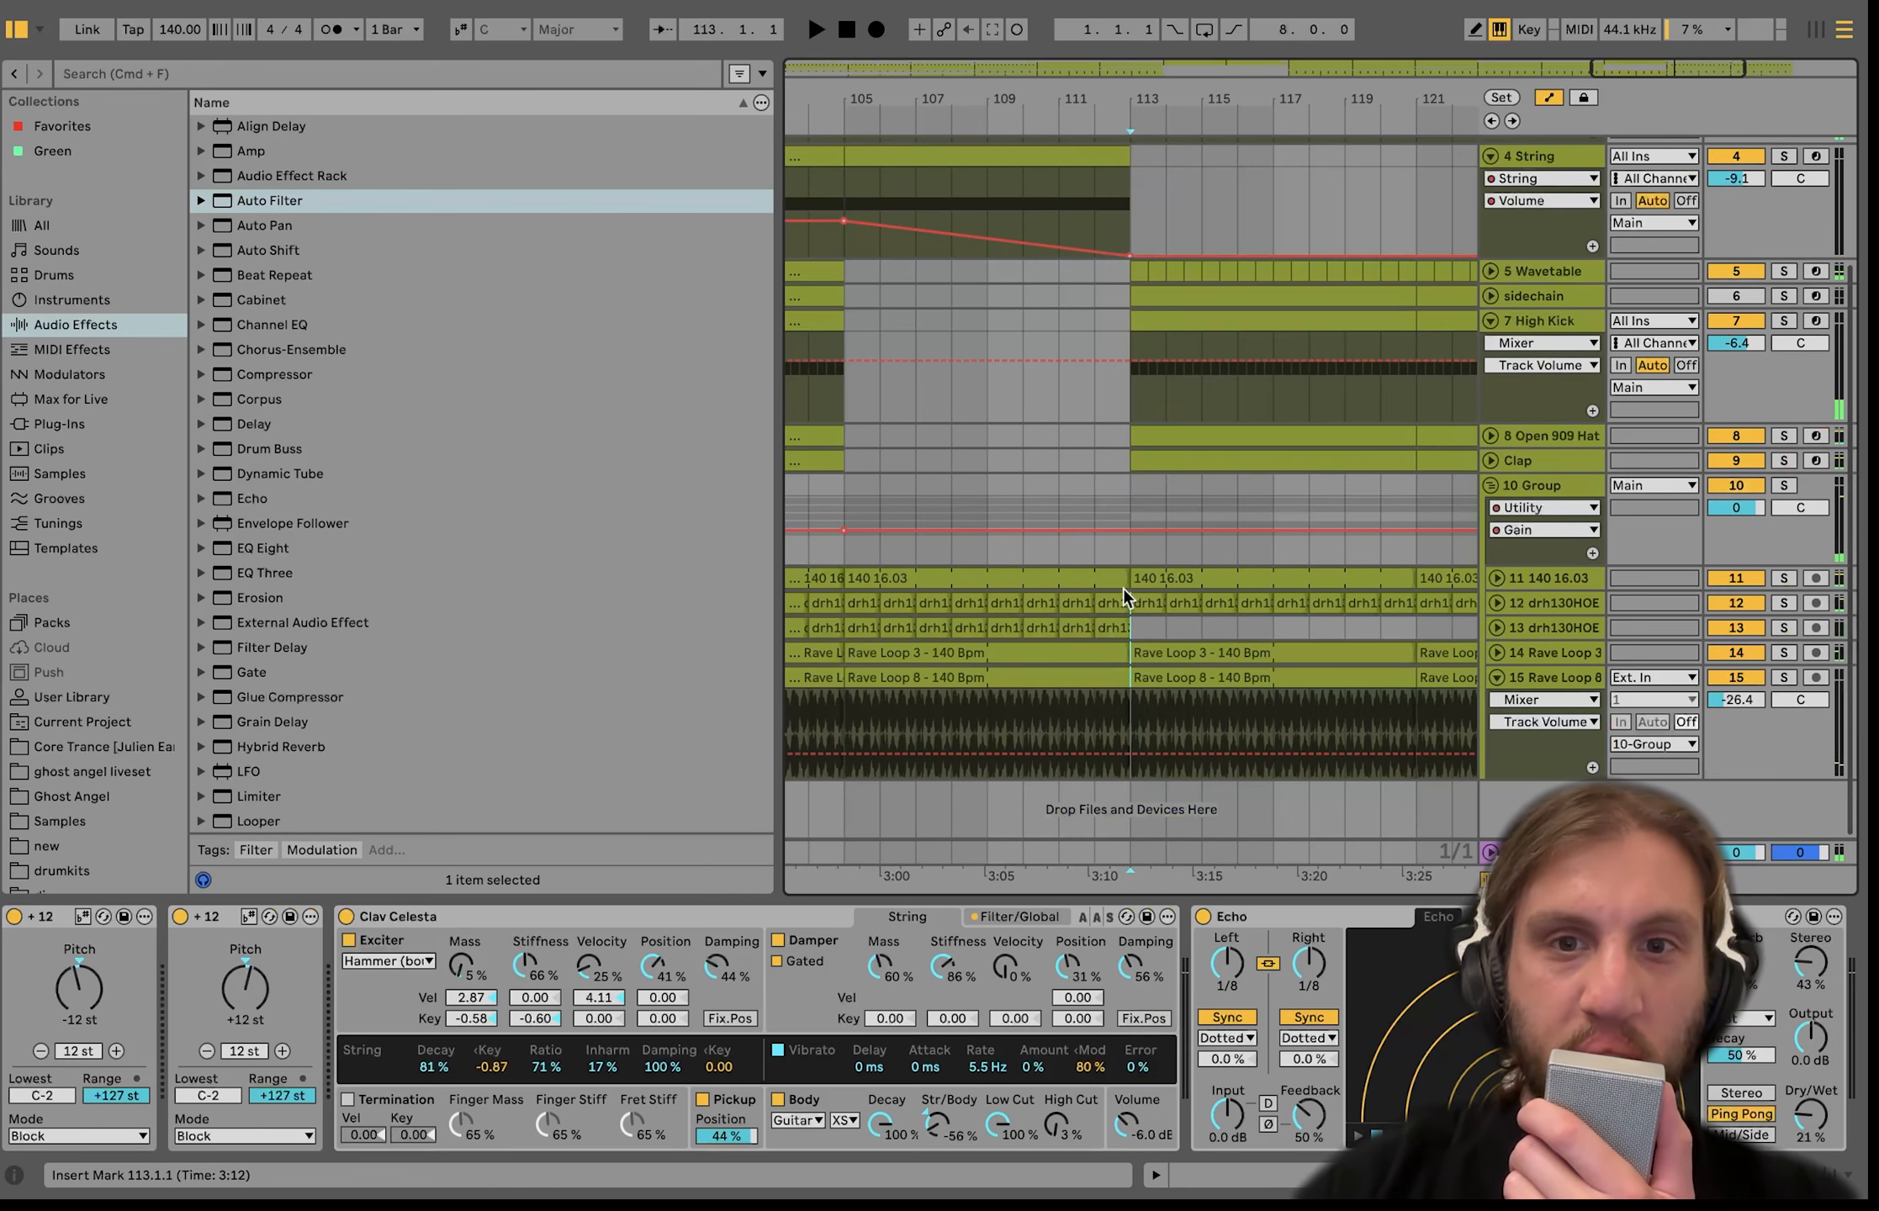
left_click_drag(1127, 739, 1097, 575)
key("space")
key("x")
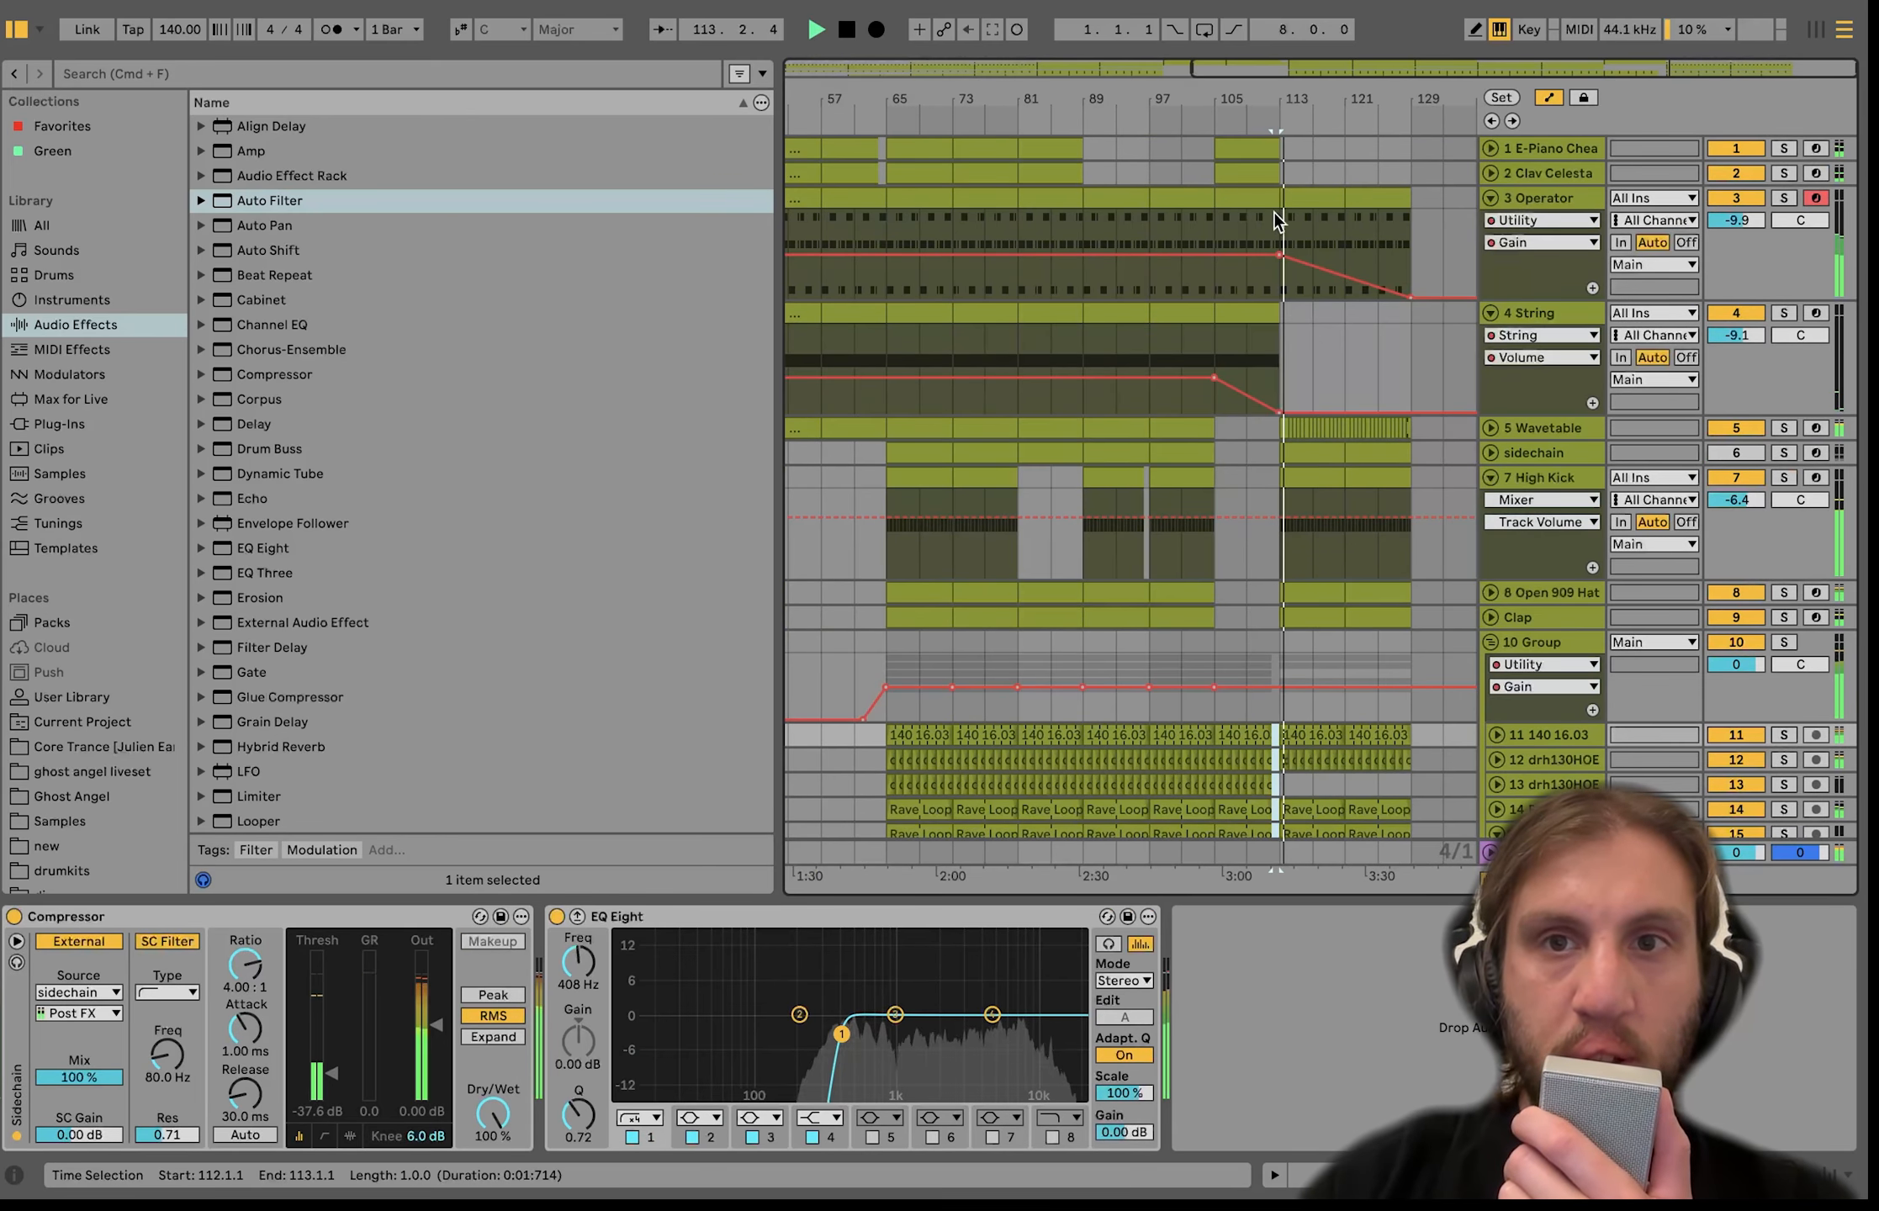
key("minus")
key("minus")
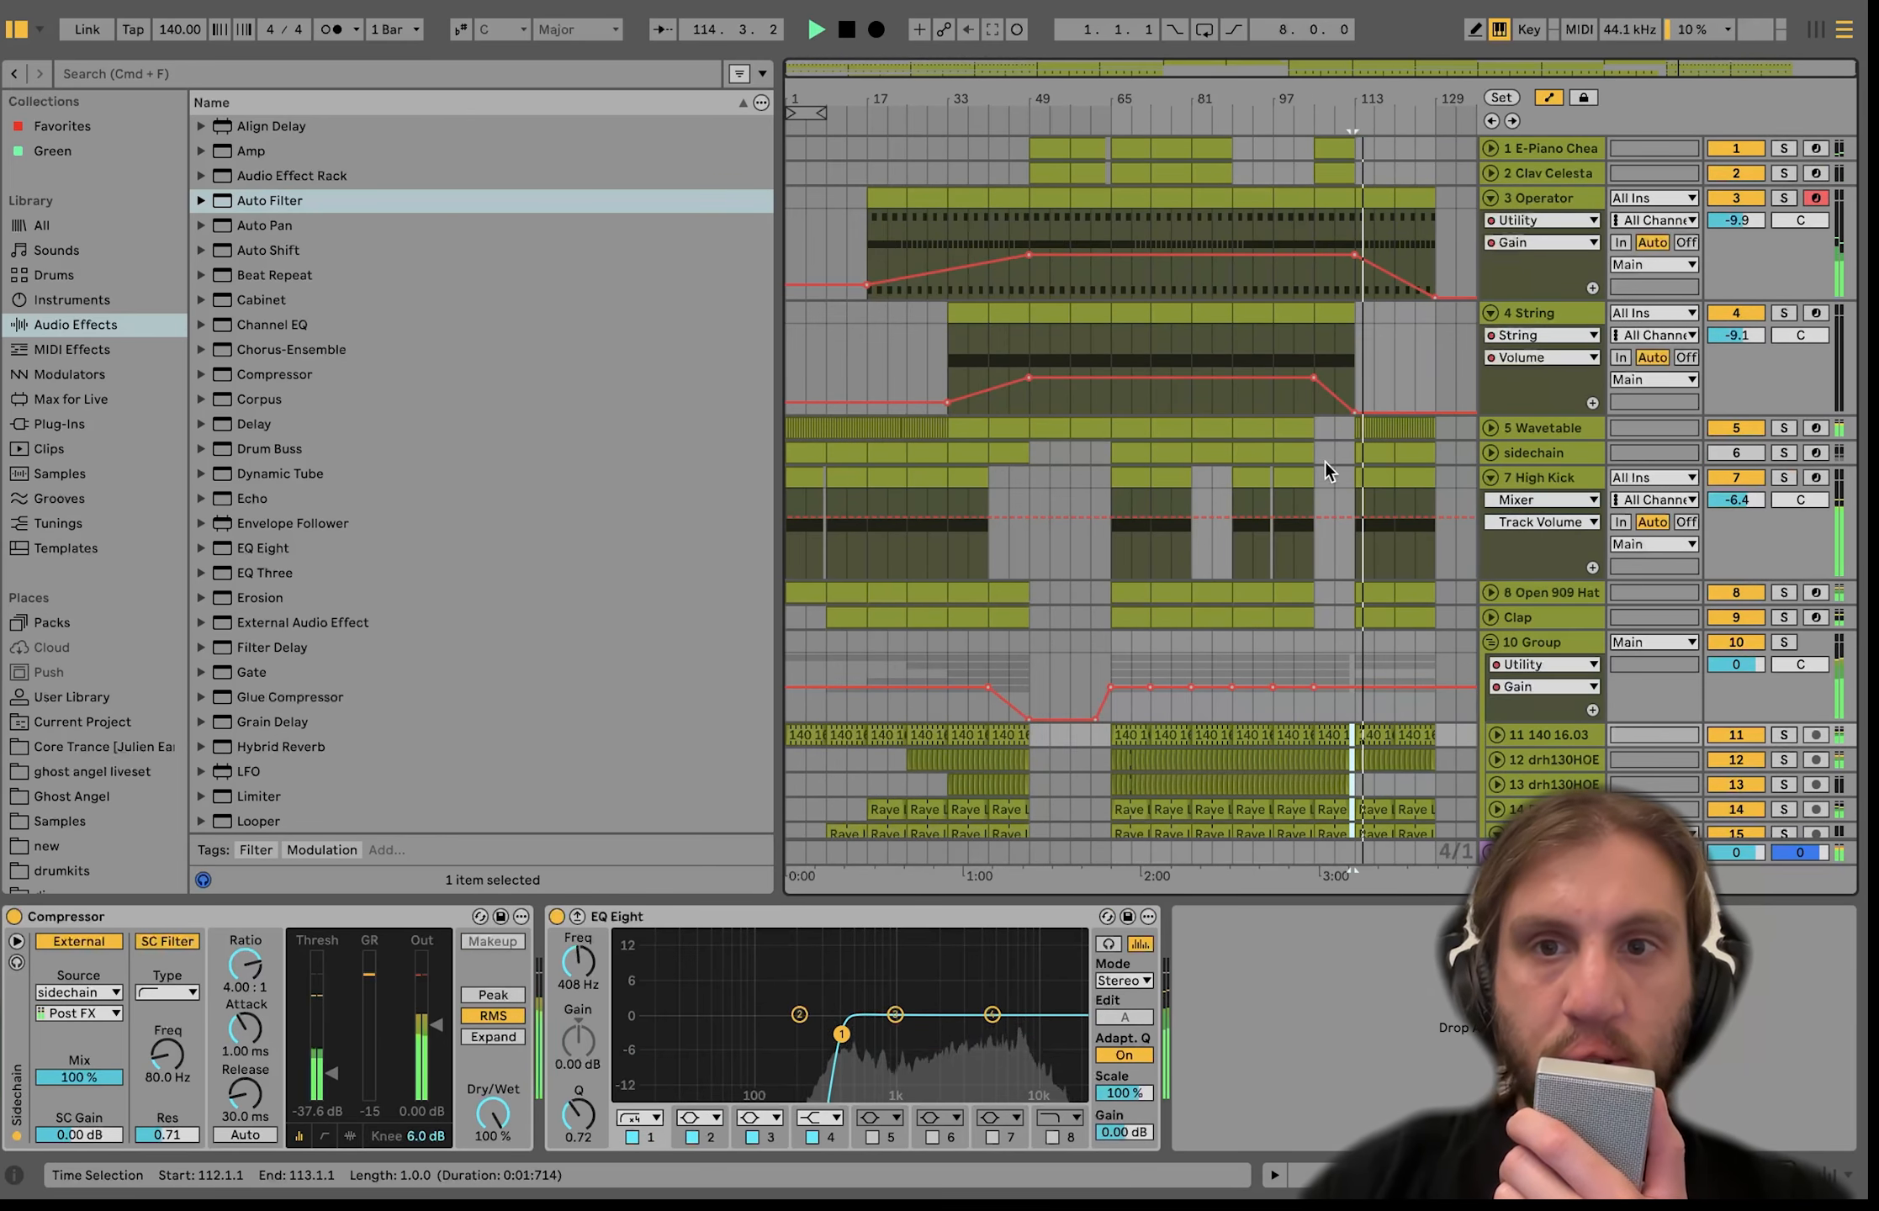
Duplicate the bars 113 to 129 clips from the Wavetable track down to Rave Loop 8, extending them to bar 145.
left_click(1293, 434)
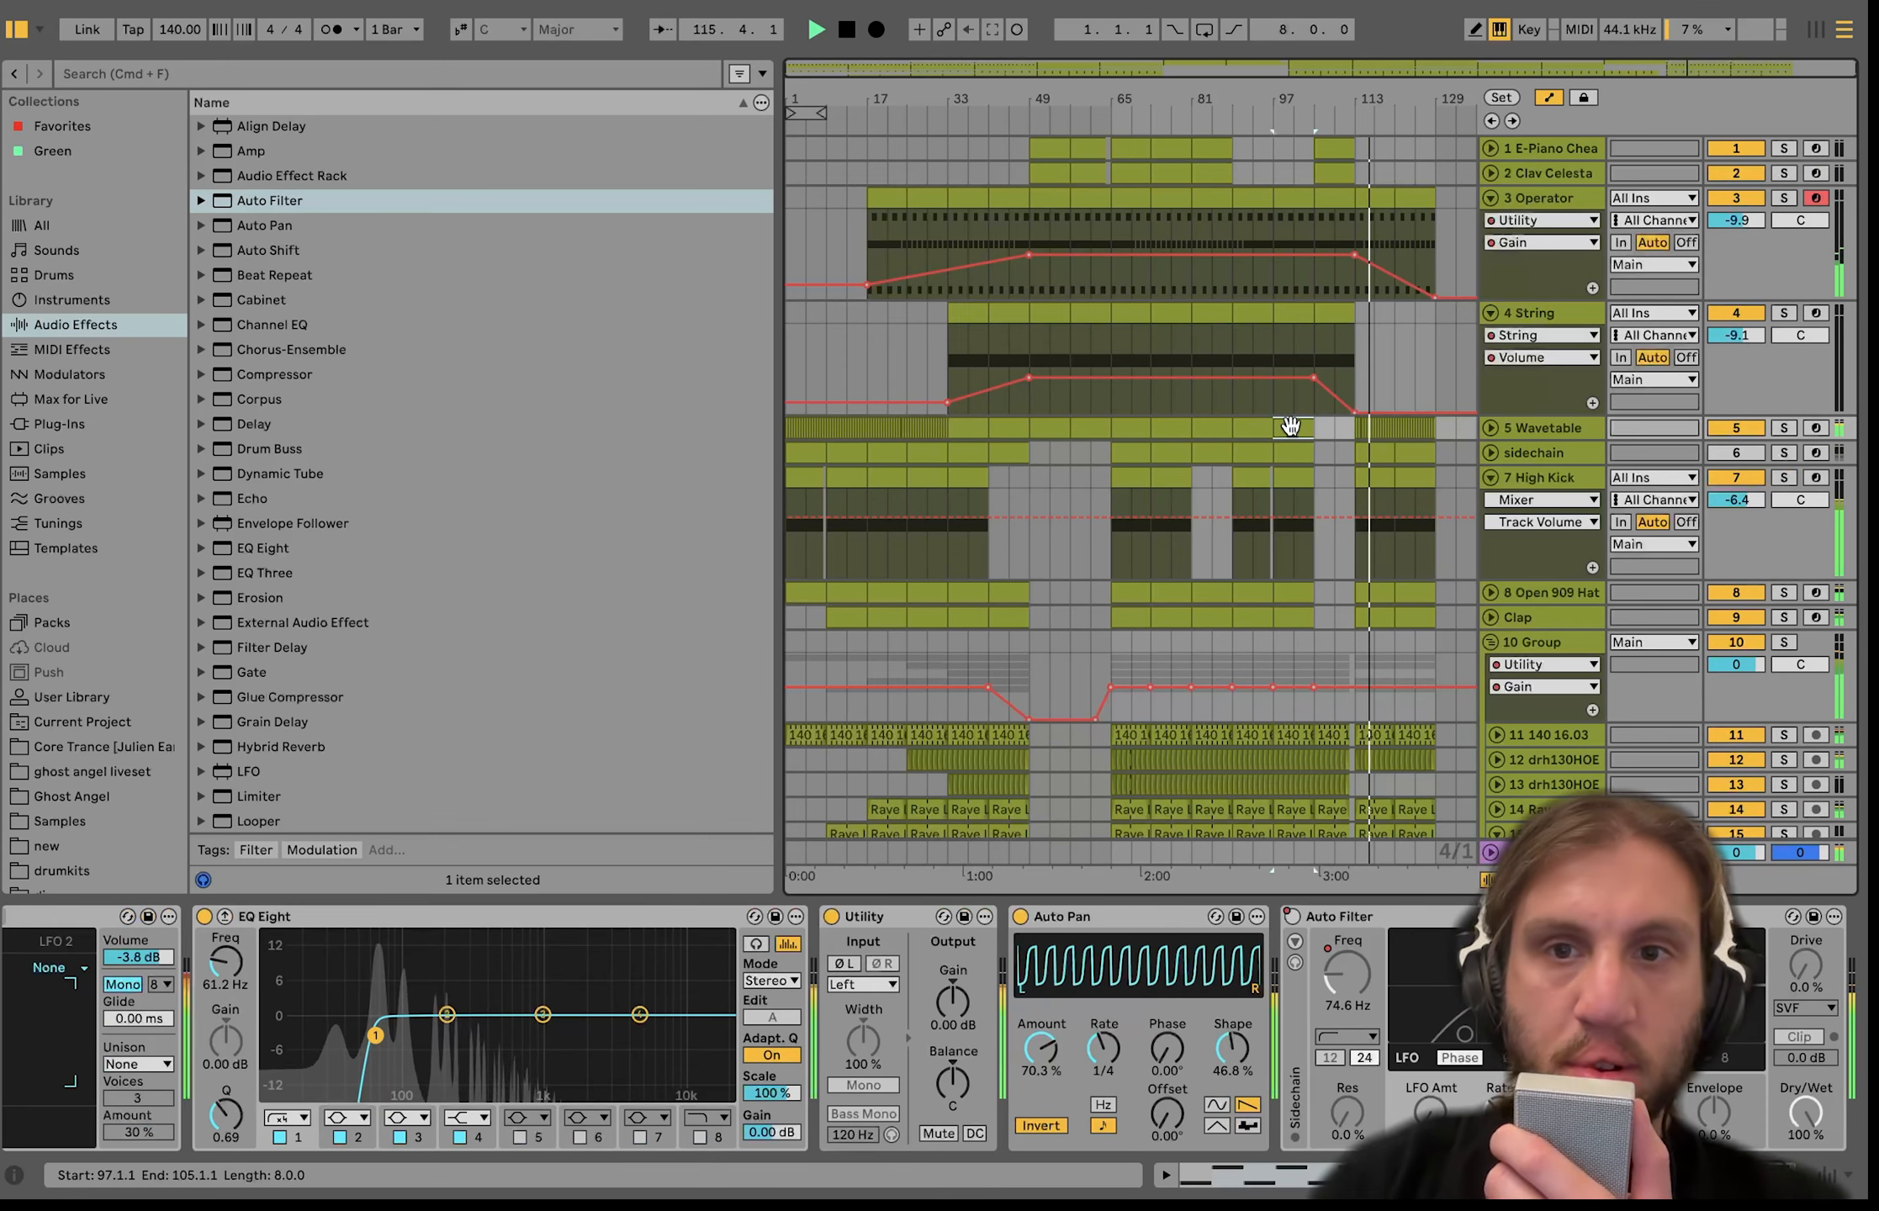
left_click_drag(1351, 424, 1323, 768)
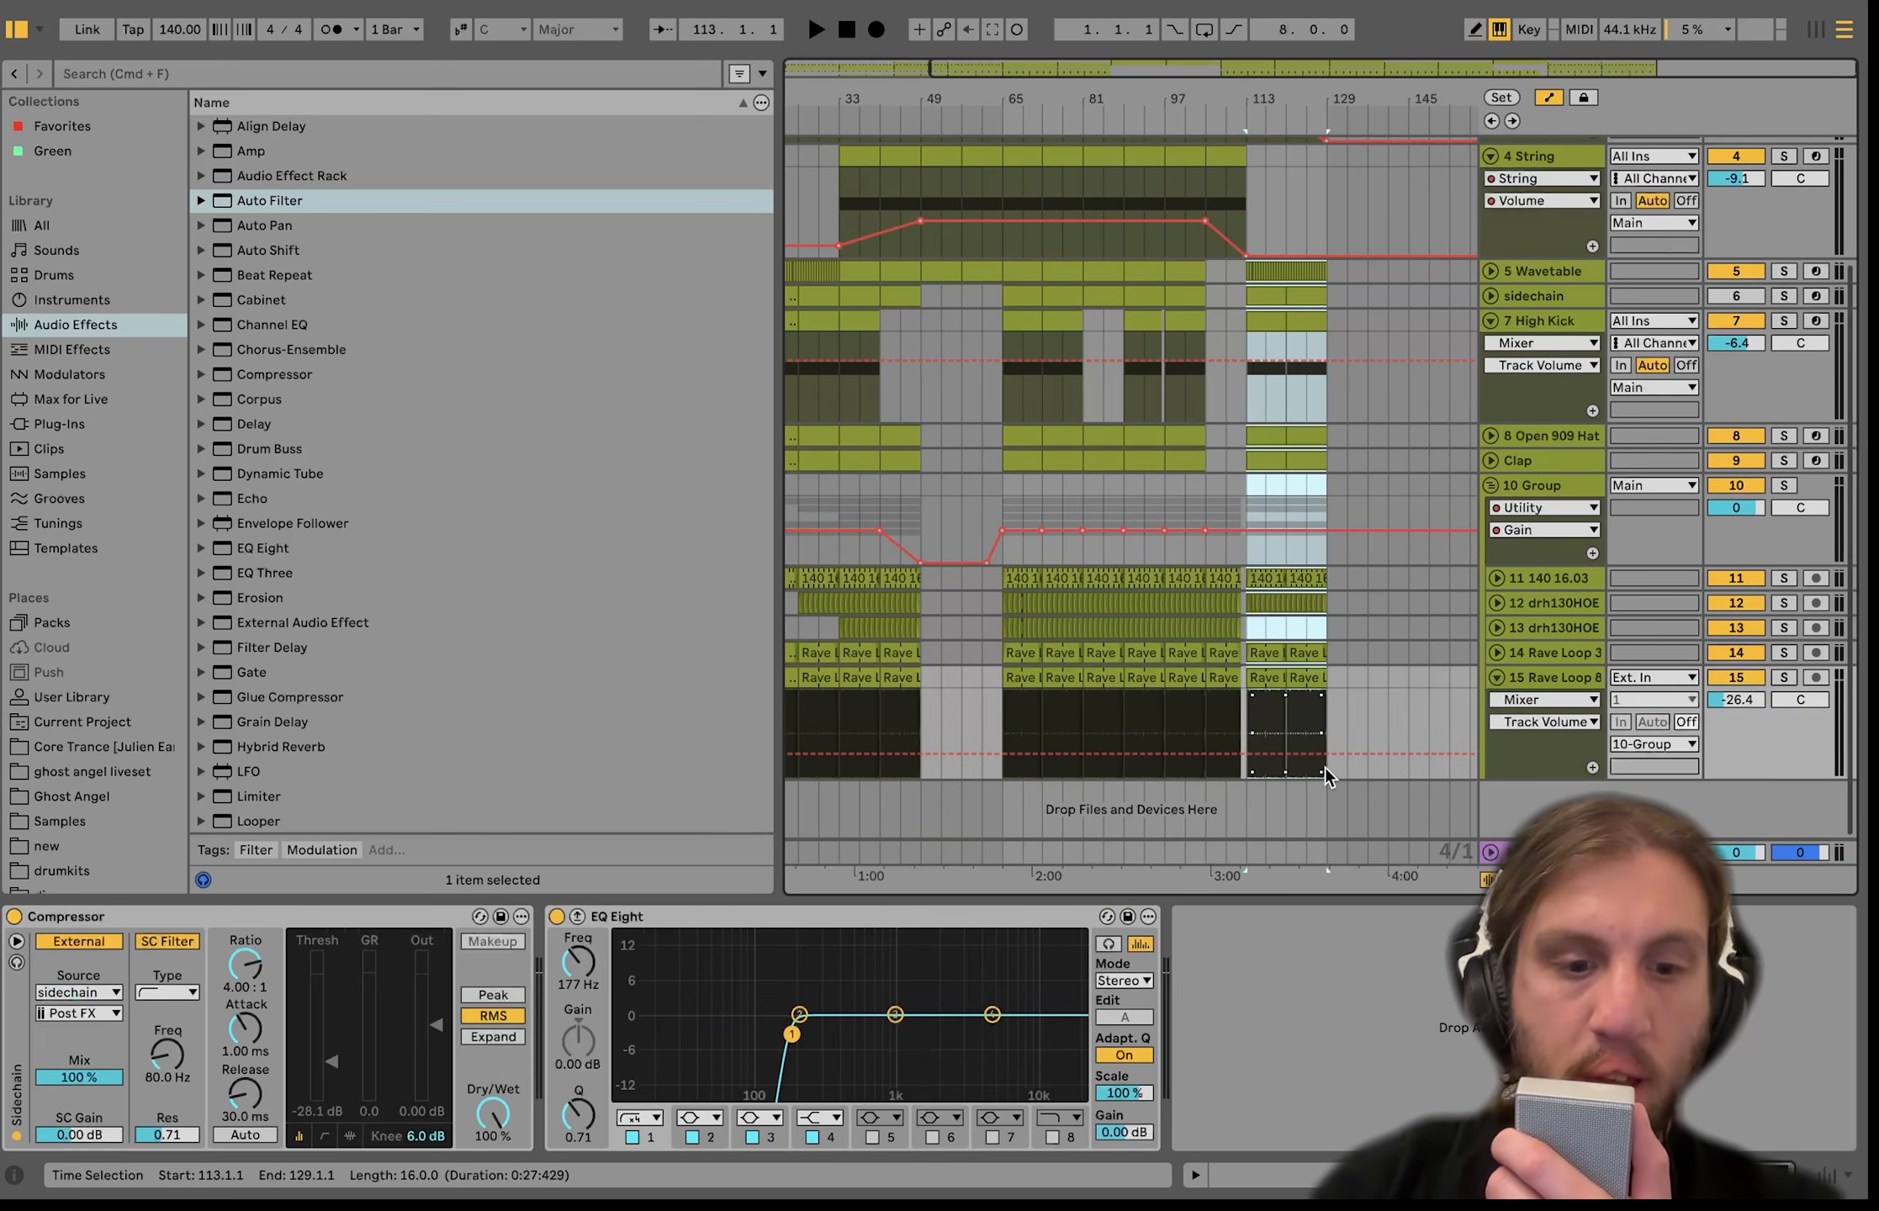
key("super+d")
scroll(1253, 592, "up", 3)
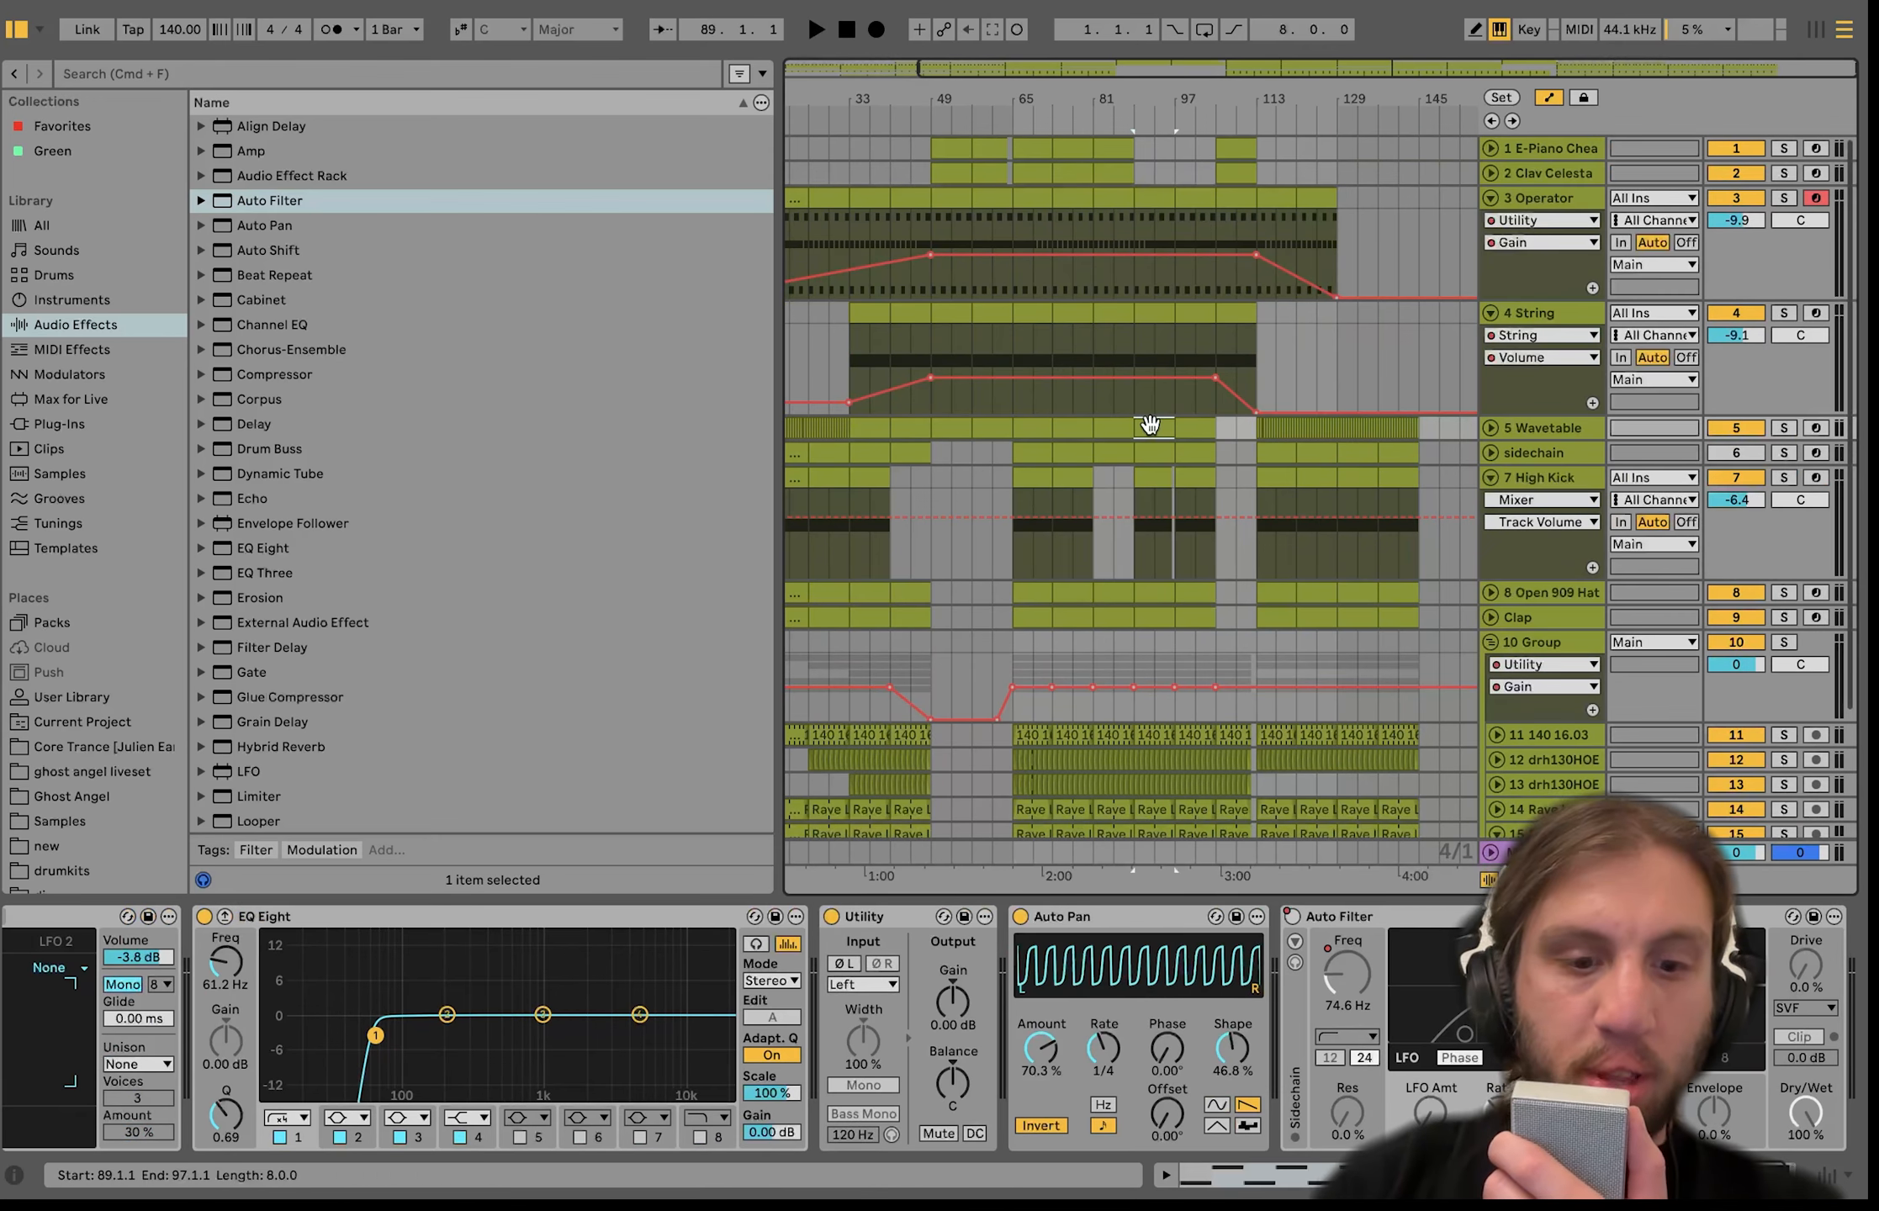
Replace the Wavetable clips at bars 113 to 129 with copies of its bars 89 to 97 clip, and play from bar 129.
left_click(1246, 427)
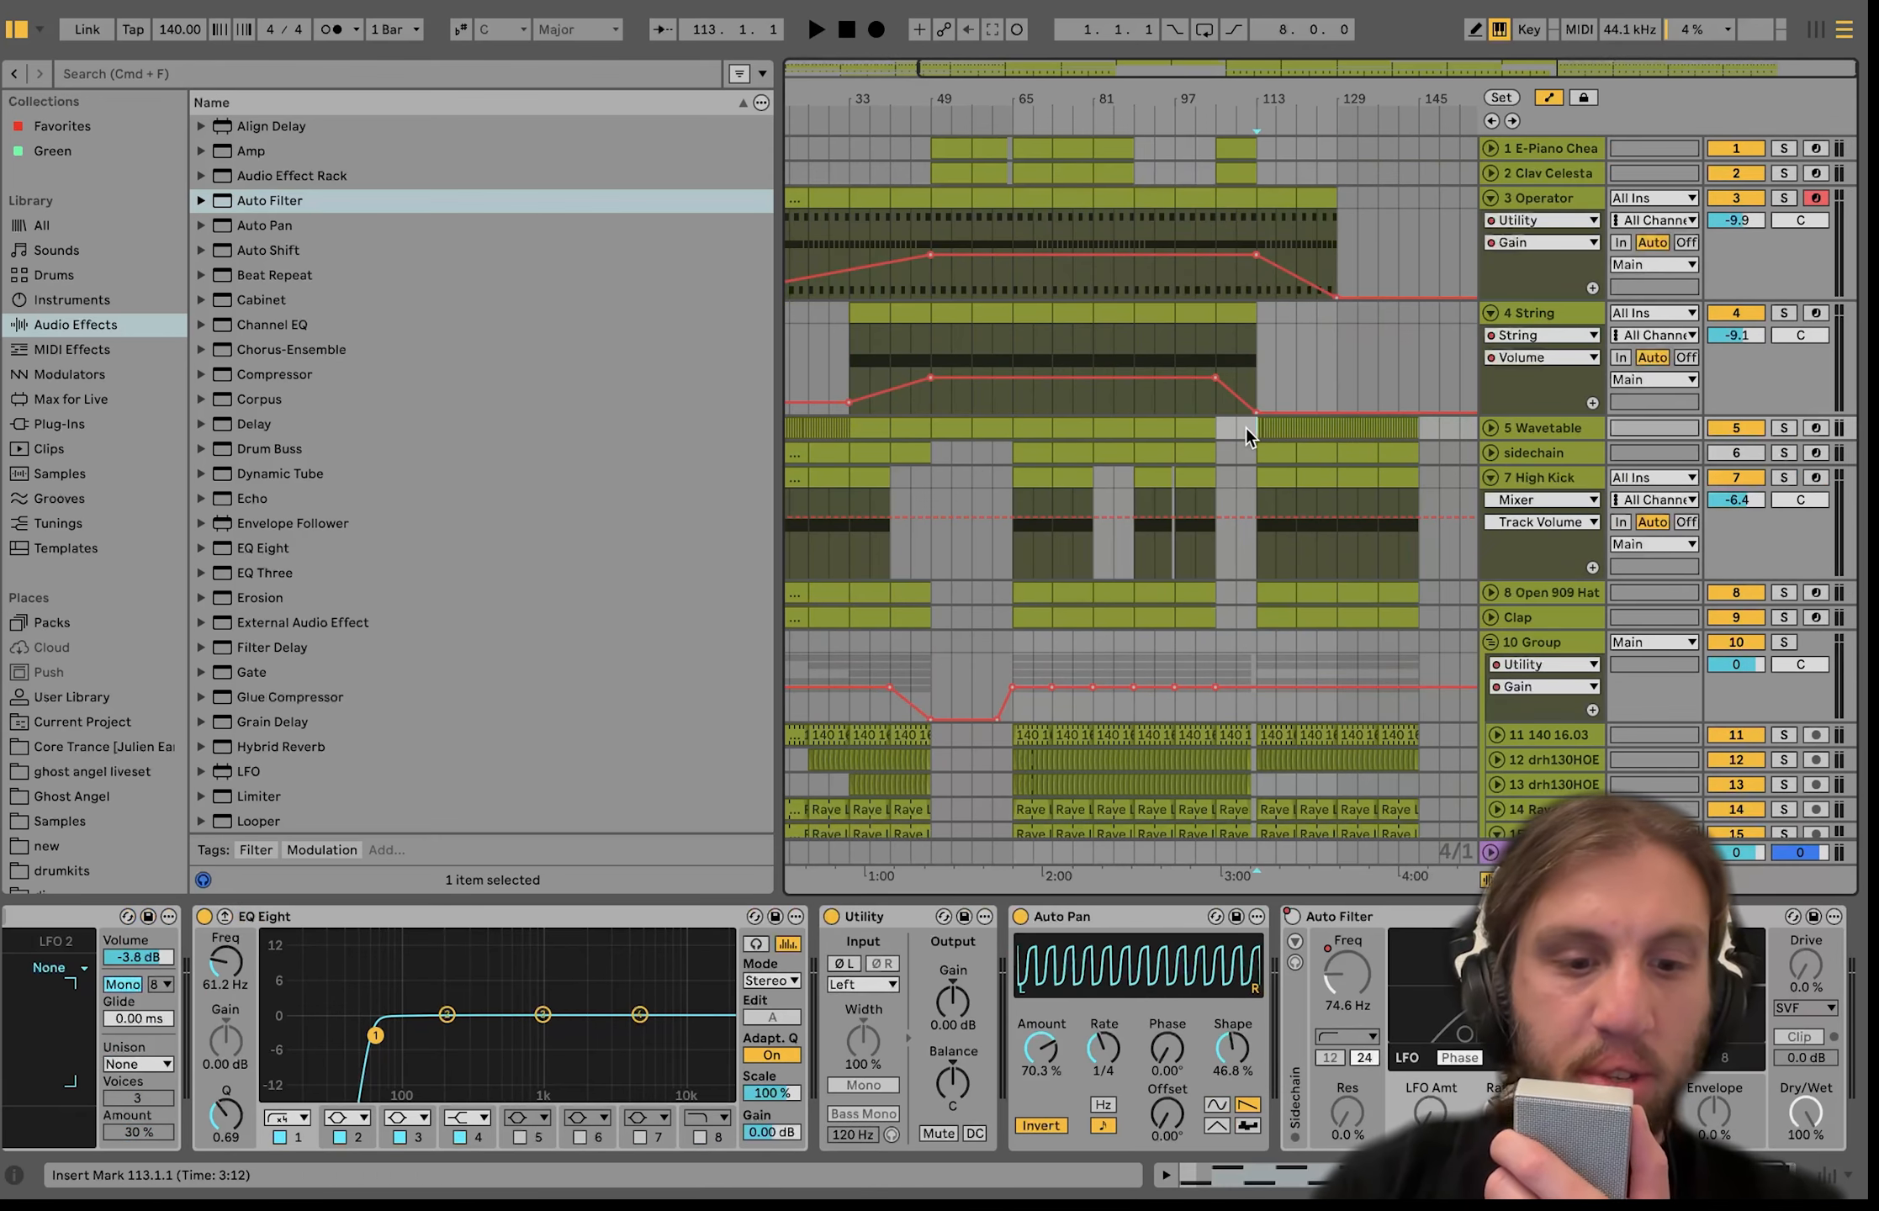
key("Right")
key("shift+Right")
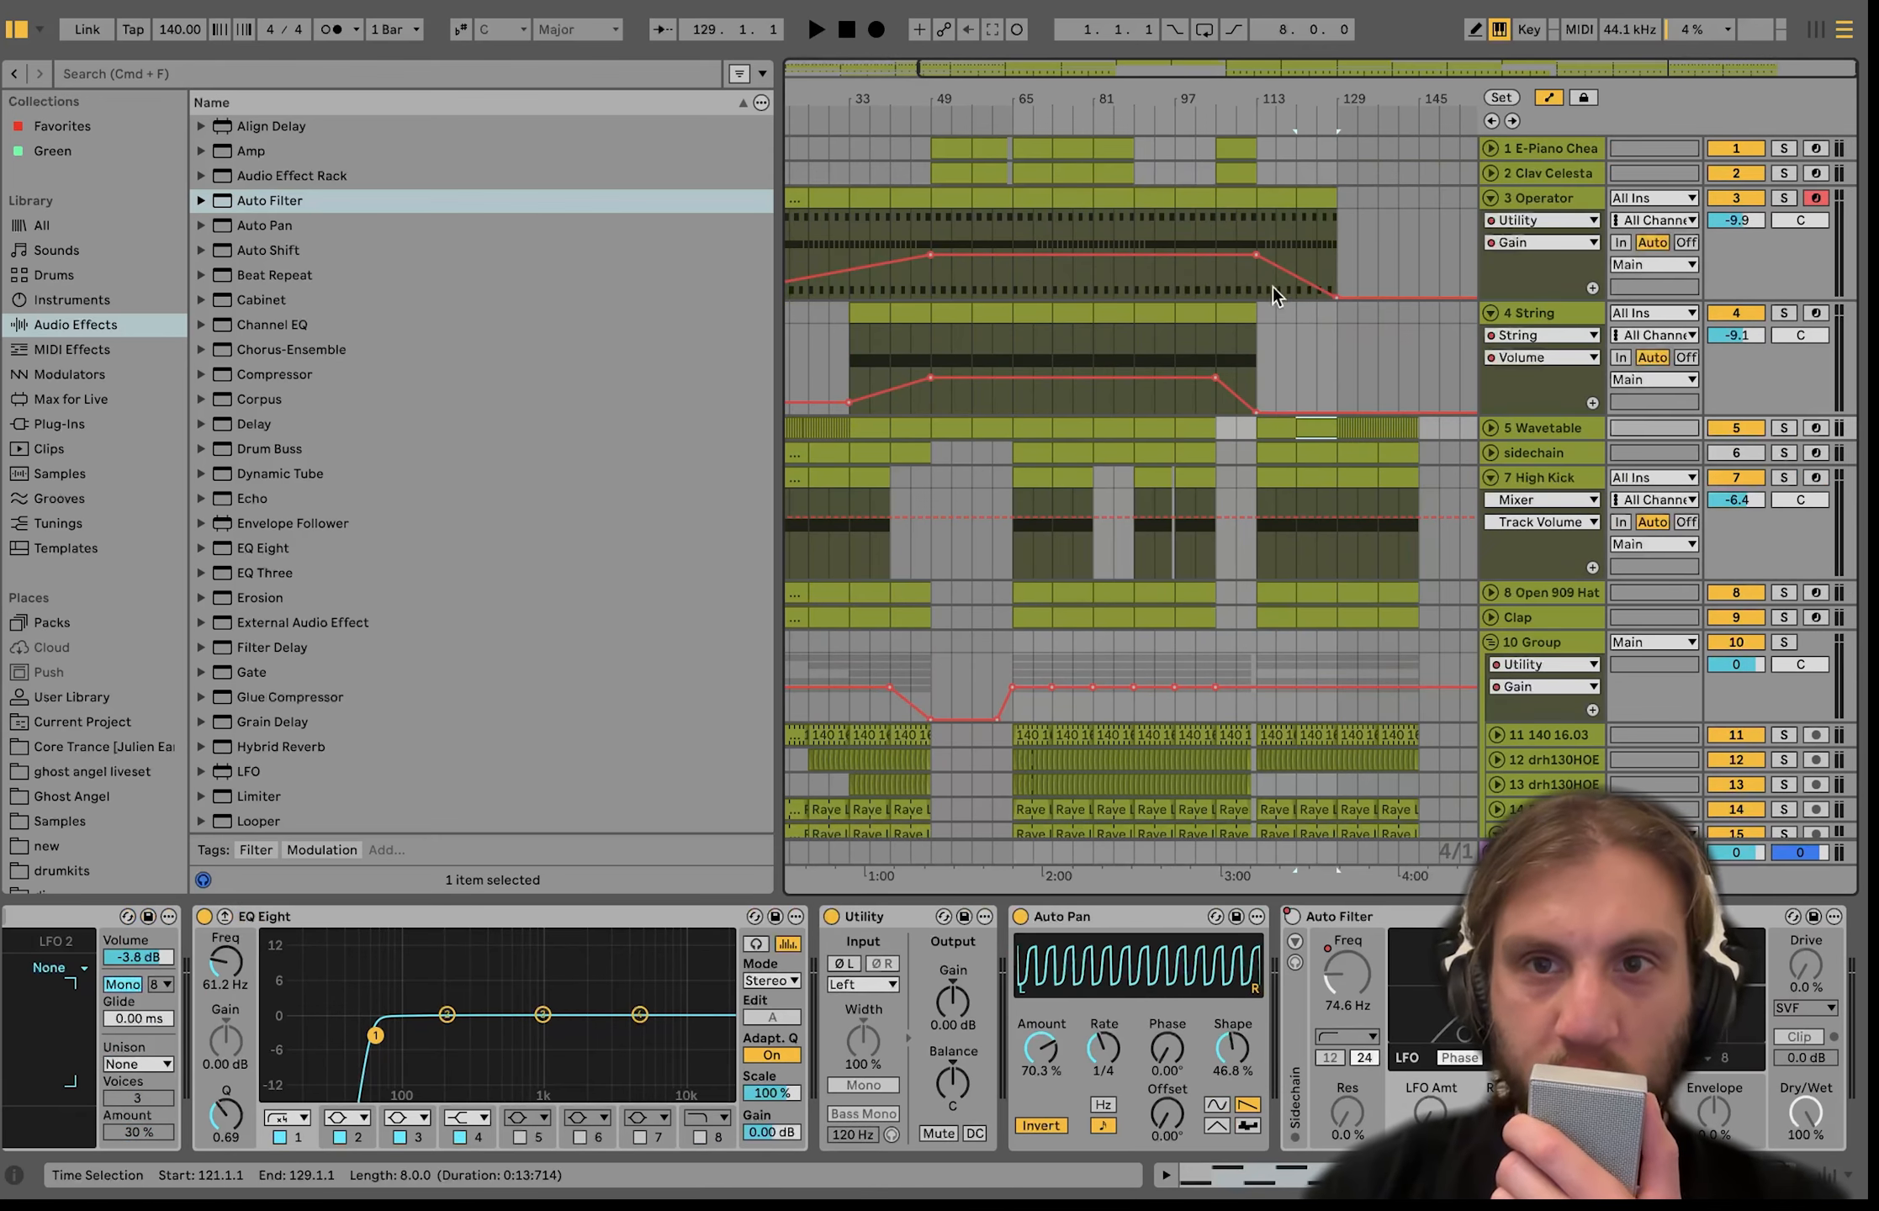
left_click(1317, 236)
key("space")
left_click(1341, 331)
Delete the Clap clip, both drh130HOE loops and the Rave Loop 3 and Rave Loop 8 clips at bars 137 to 145.
scroll(1342, 330, "down", 3)
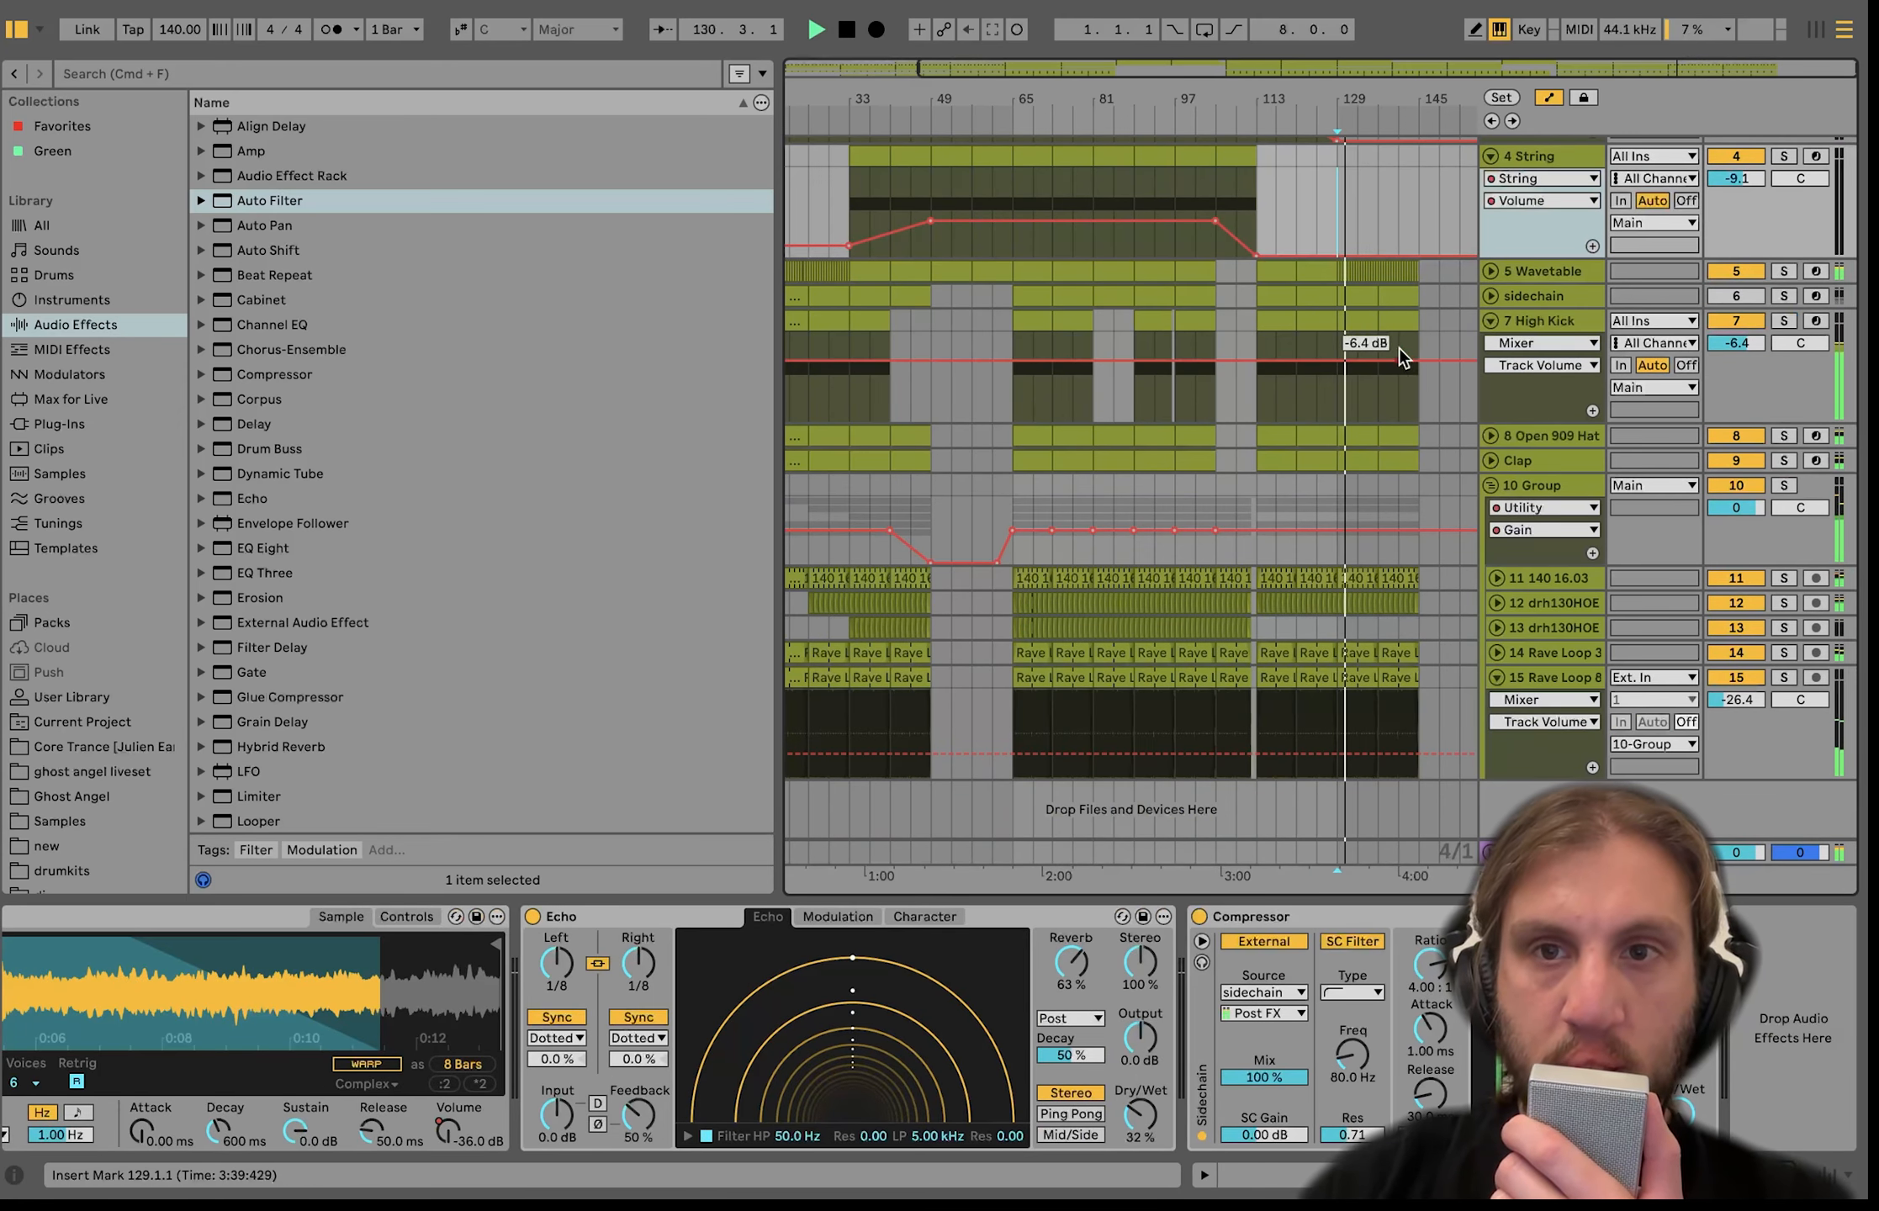
left_click(1403, 458)
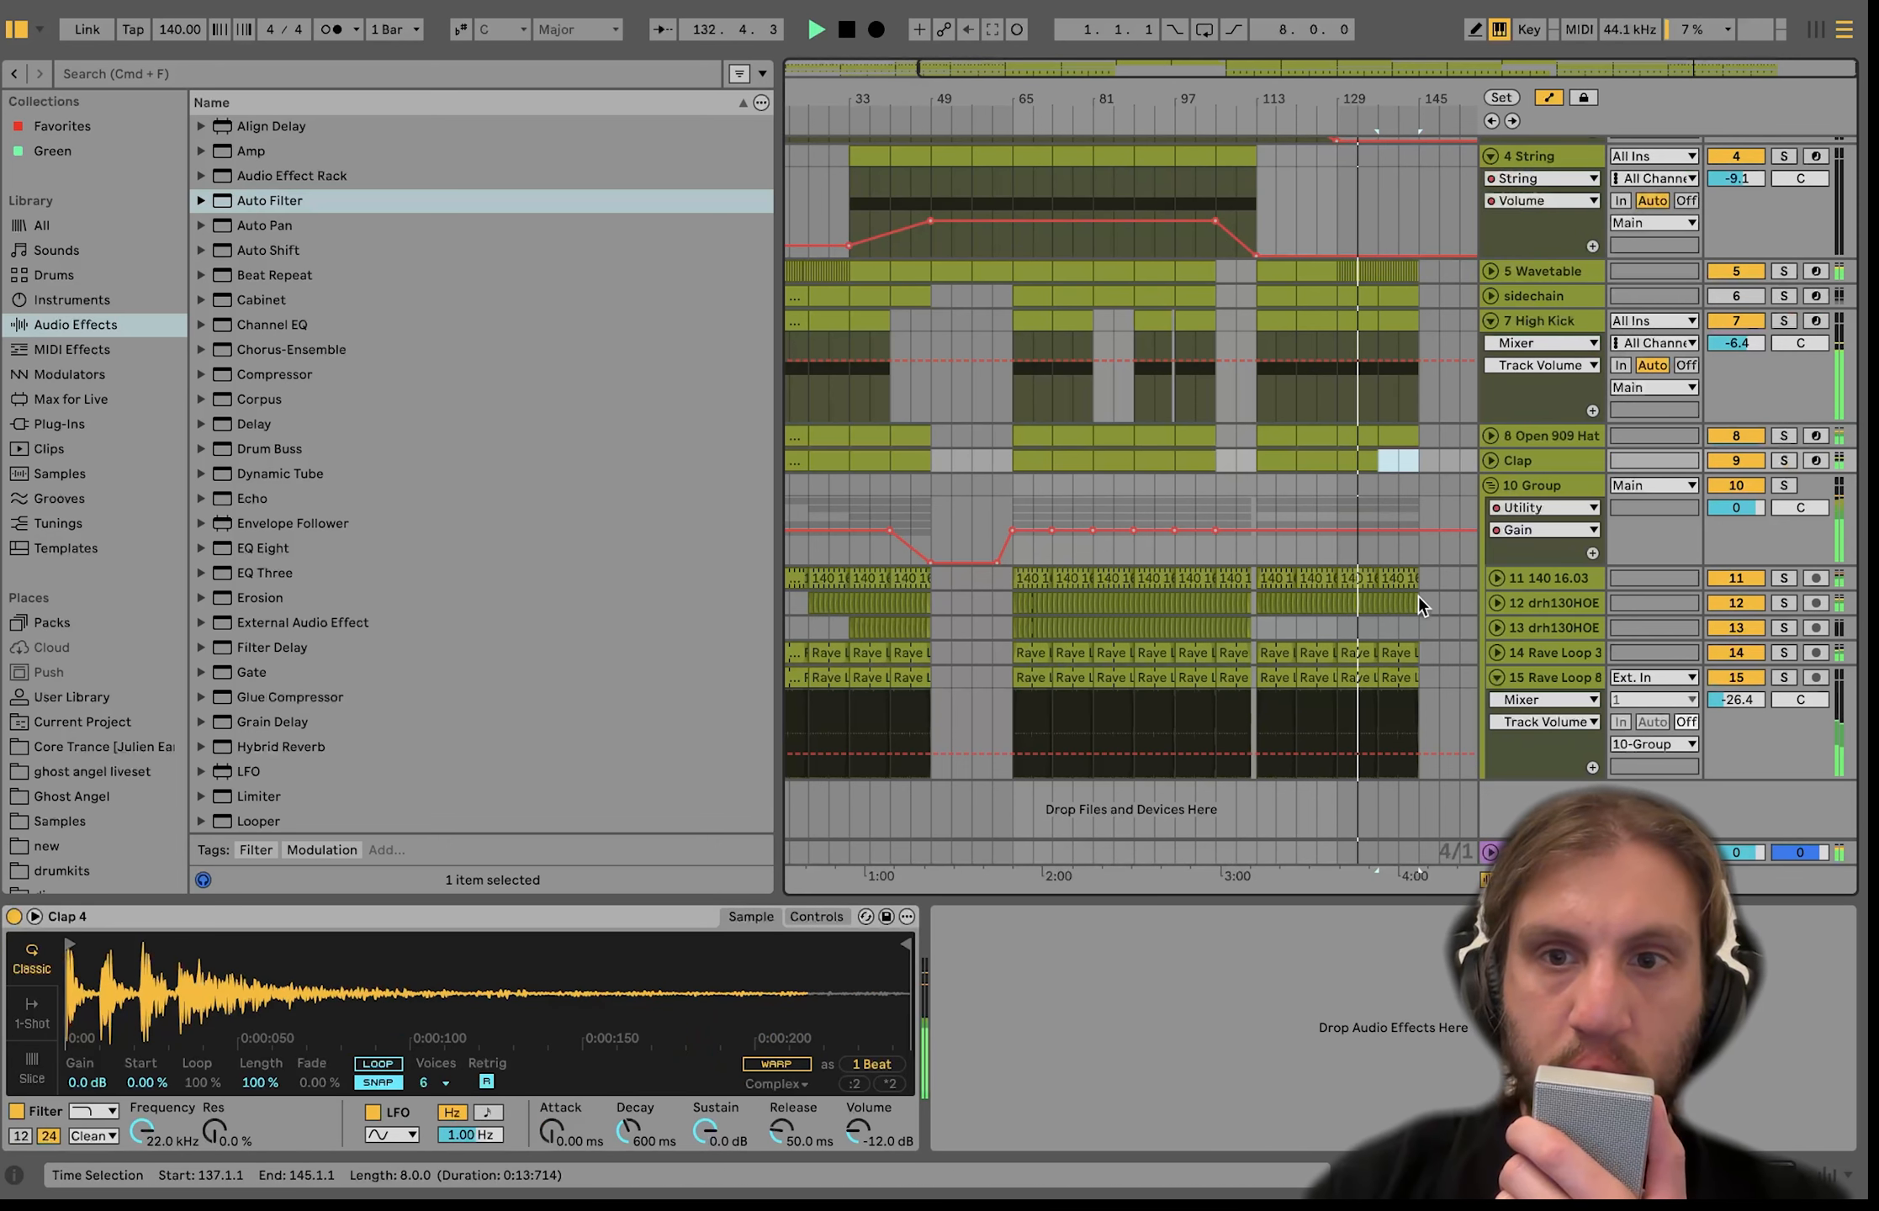
left_click_drag(1418, 599, 1380, 693)
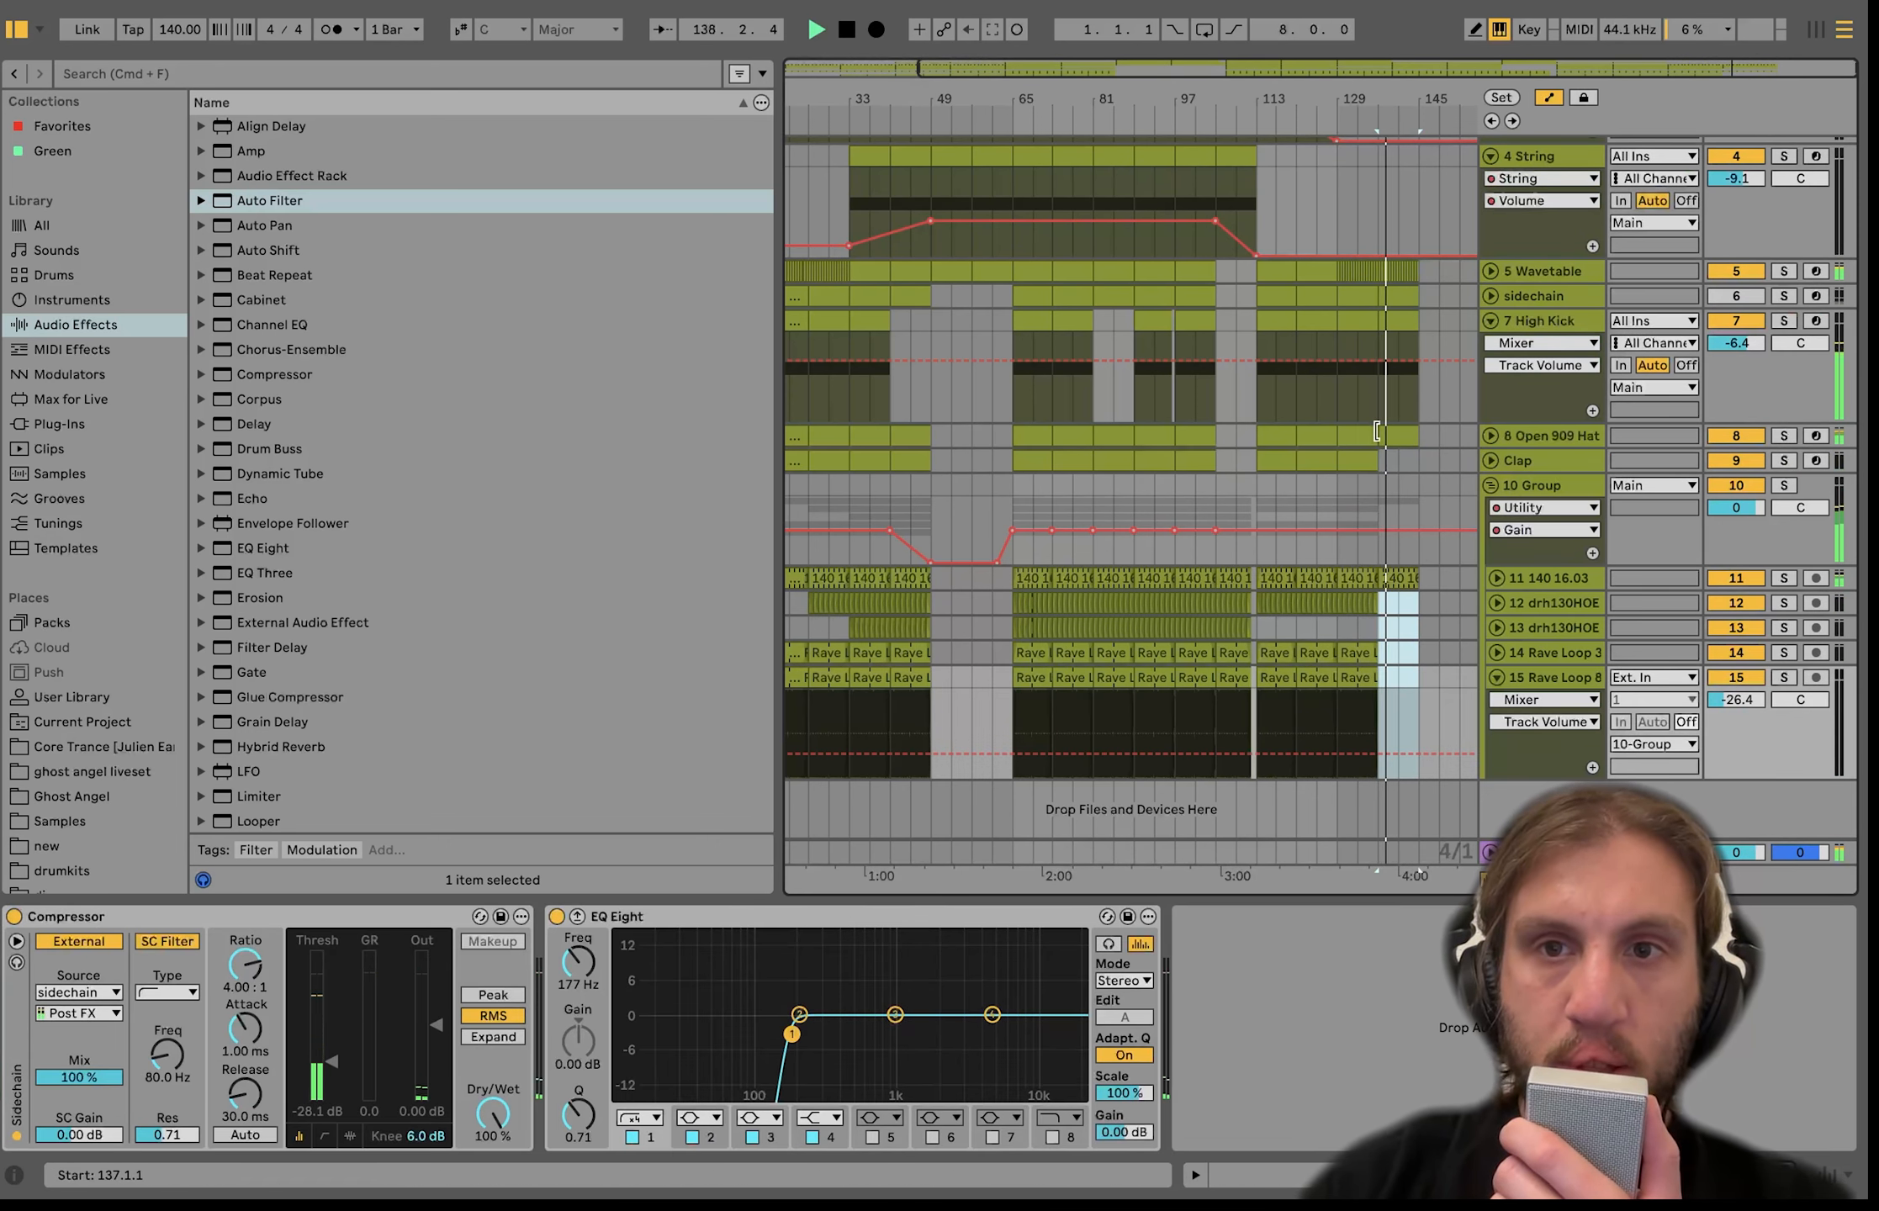
Unfold the Wavetable track, draw its Auto Filter Device On automation as On from bar 137 past bar 145, and play it.
left_click(1490, 271)
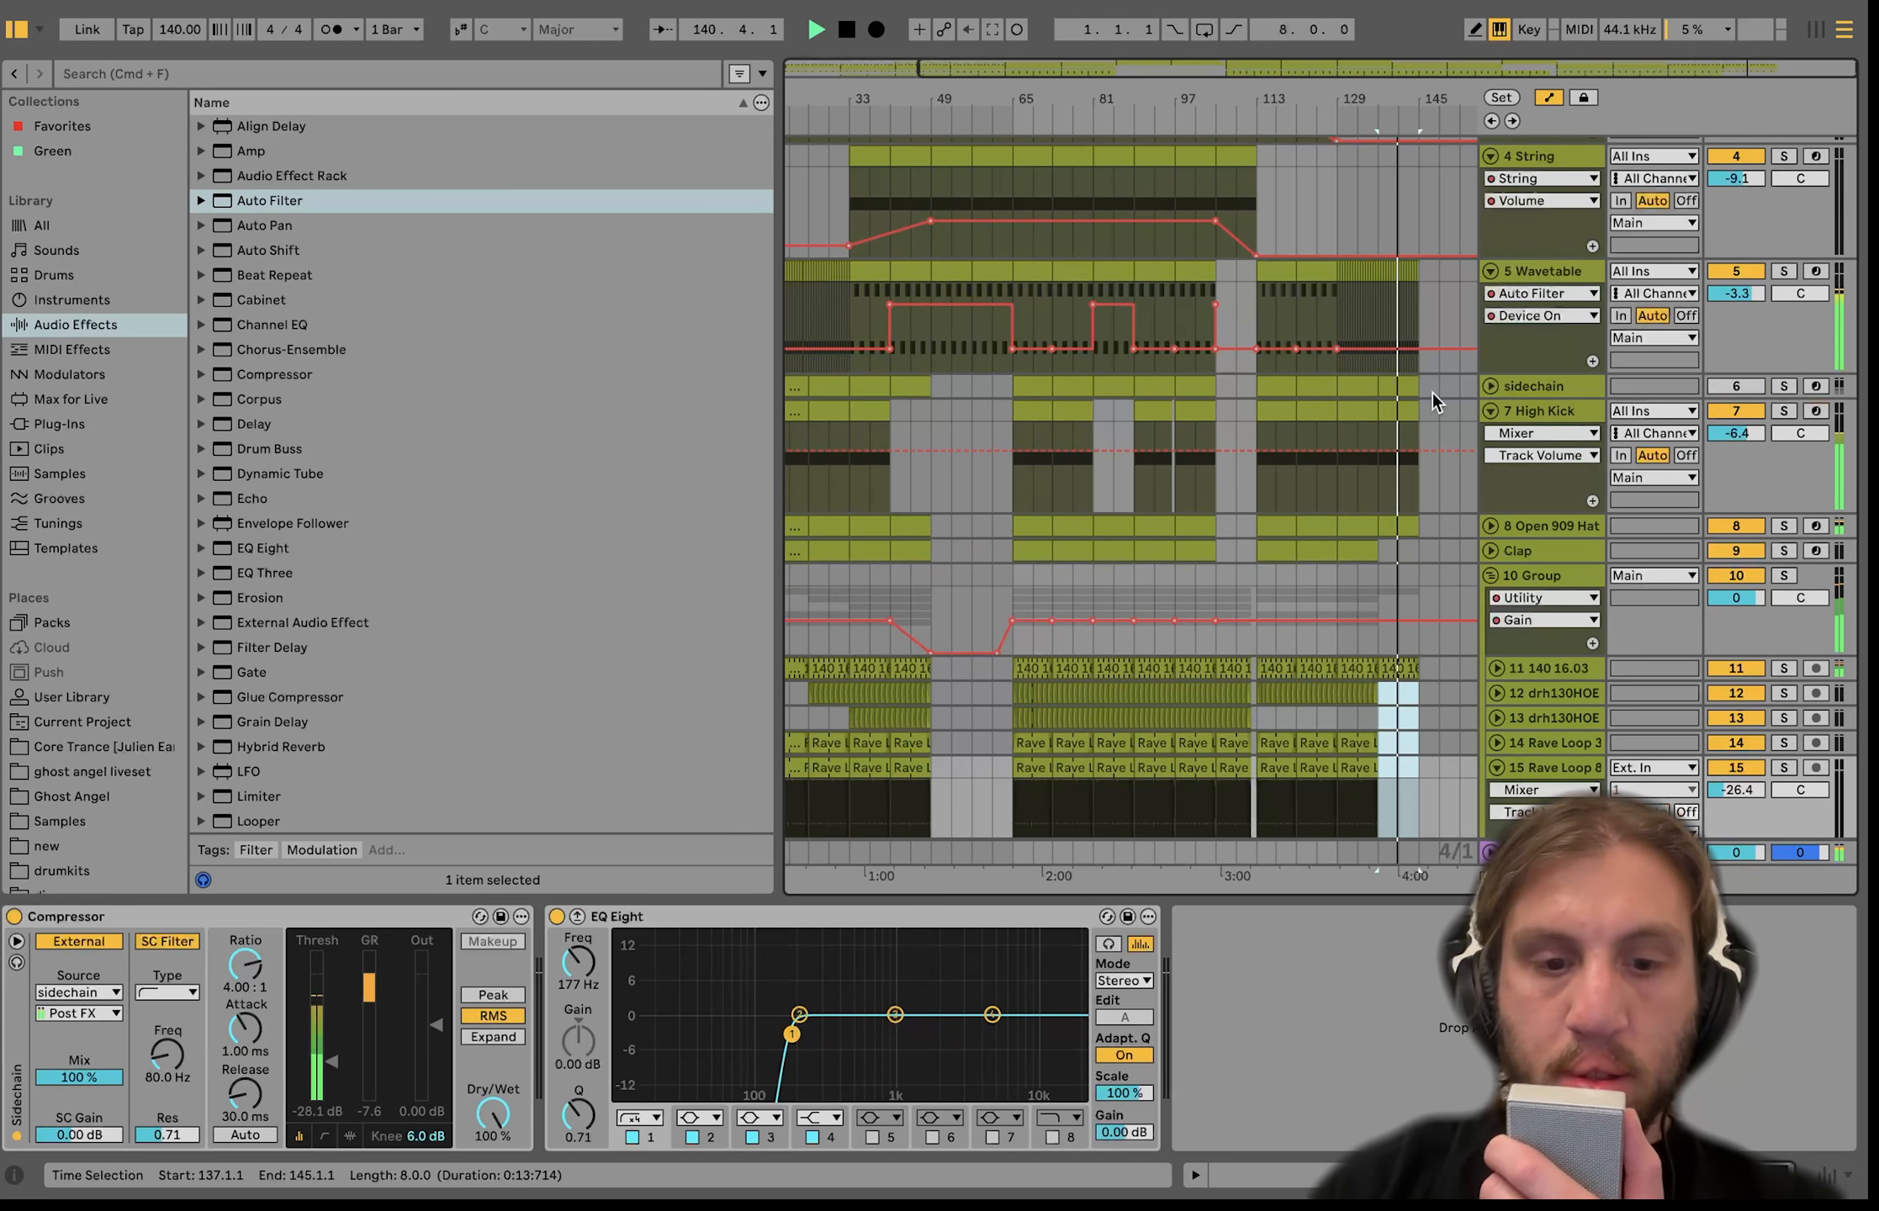
key("b")
left_click(1404, 286)
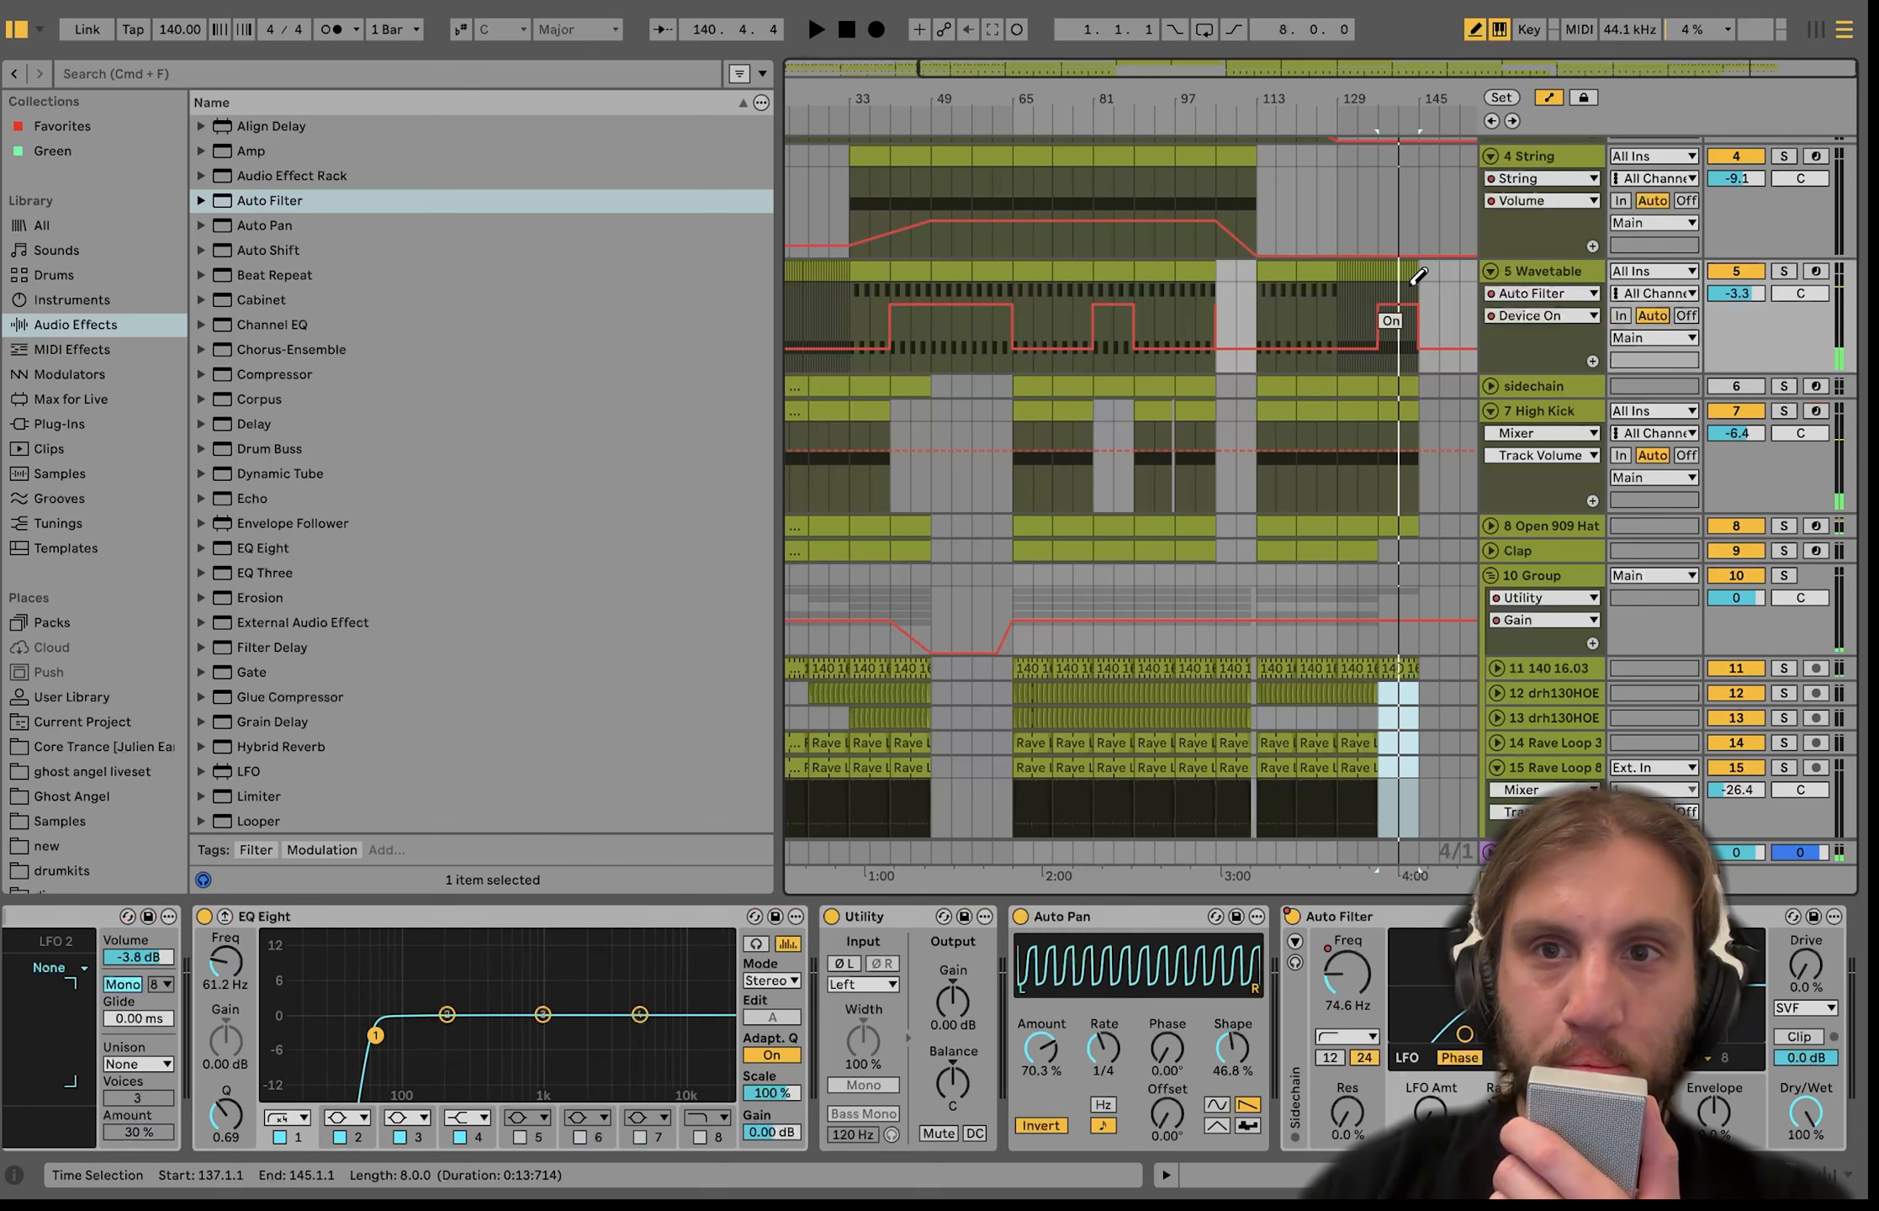
key("space")
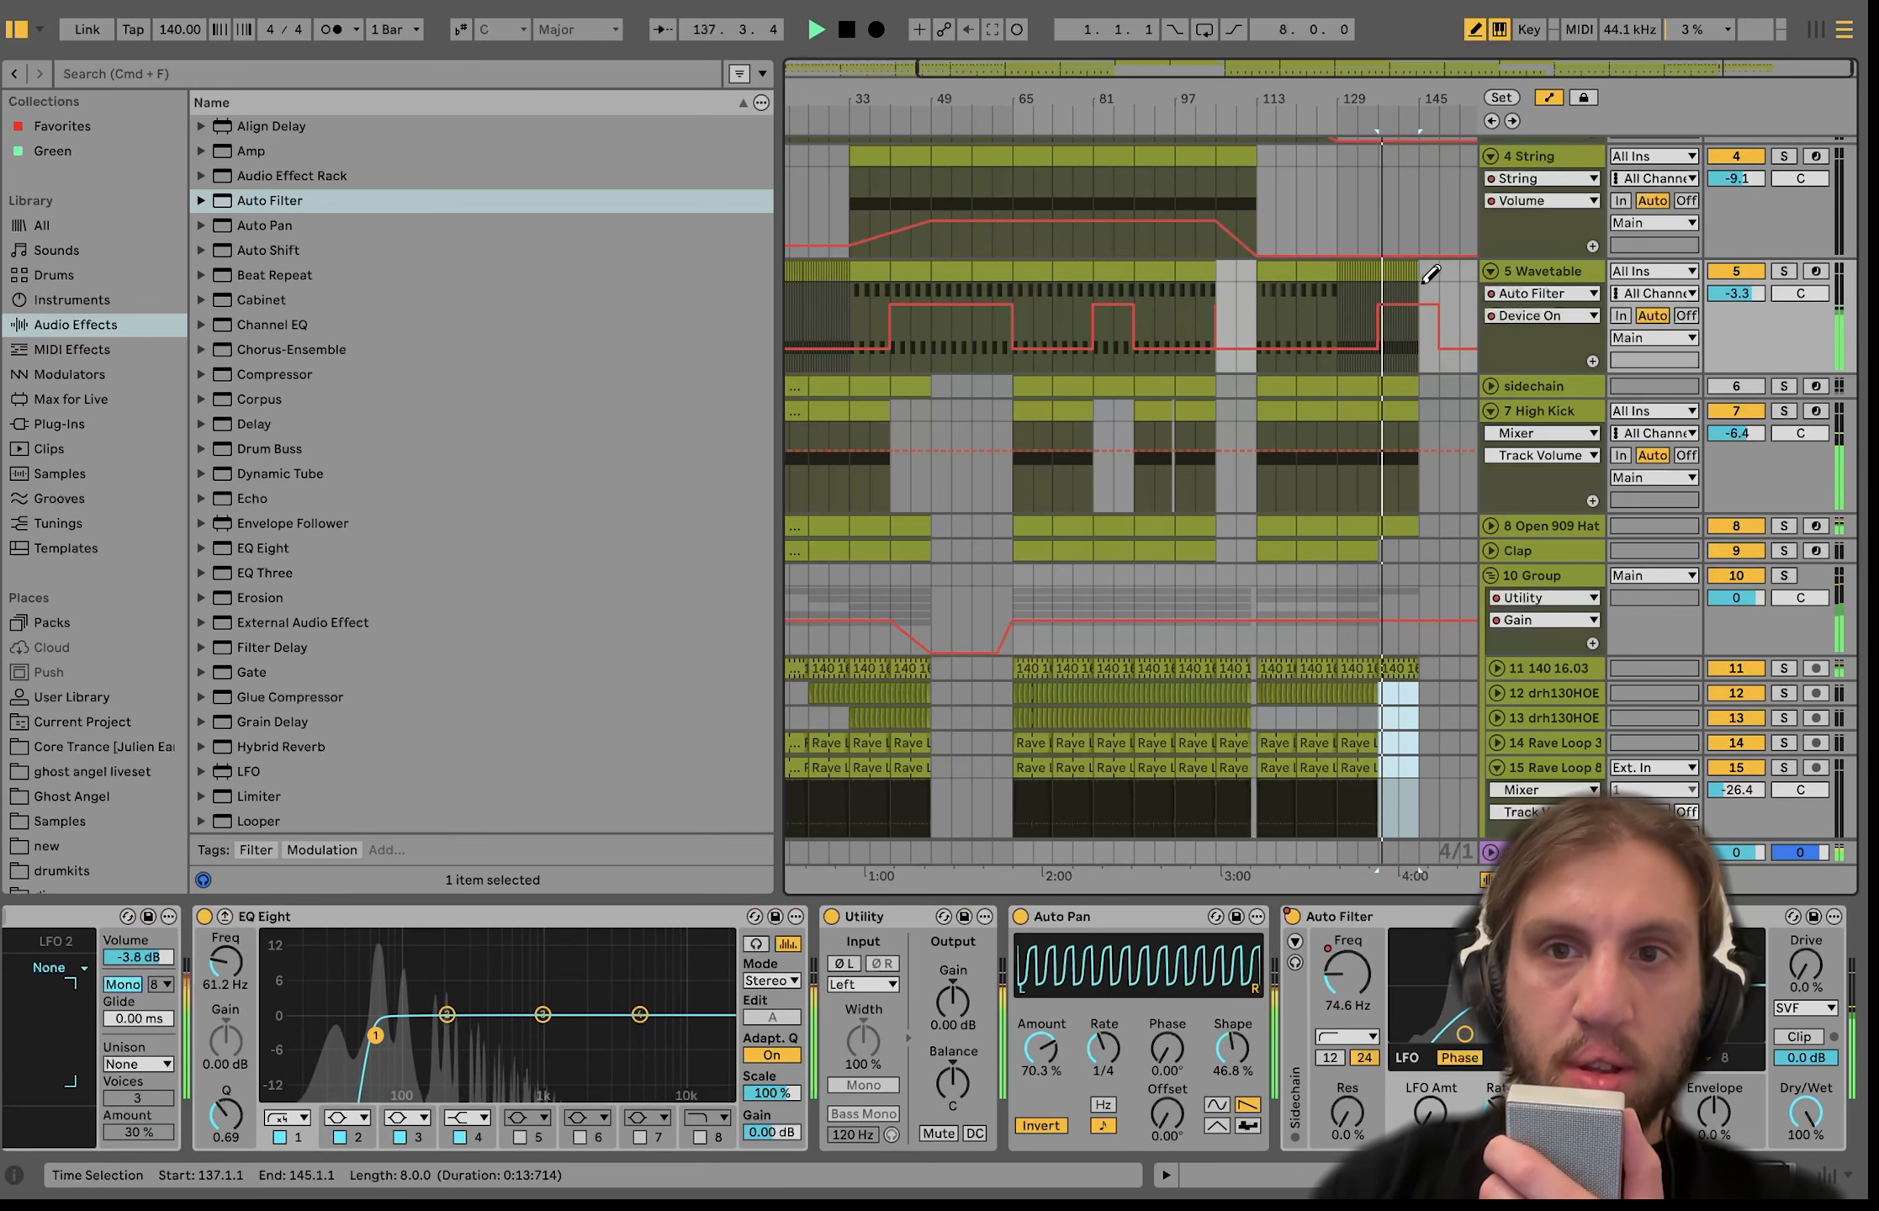
key("b")
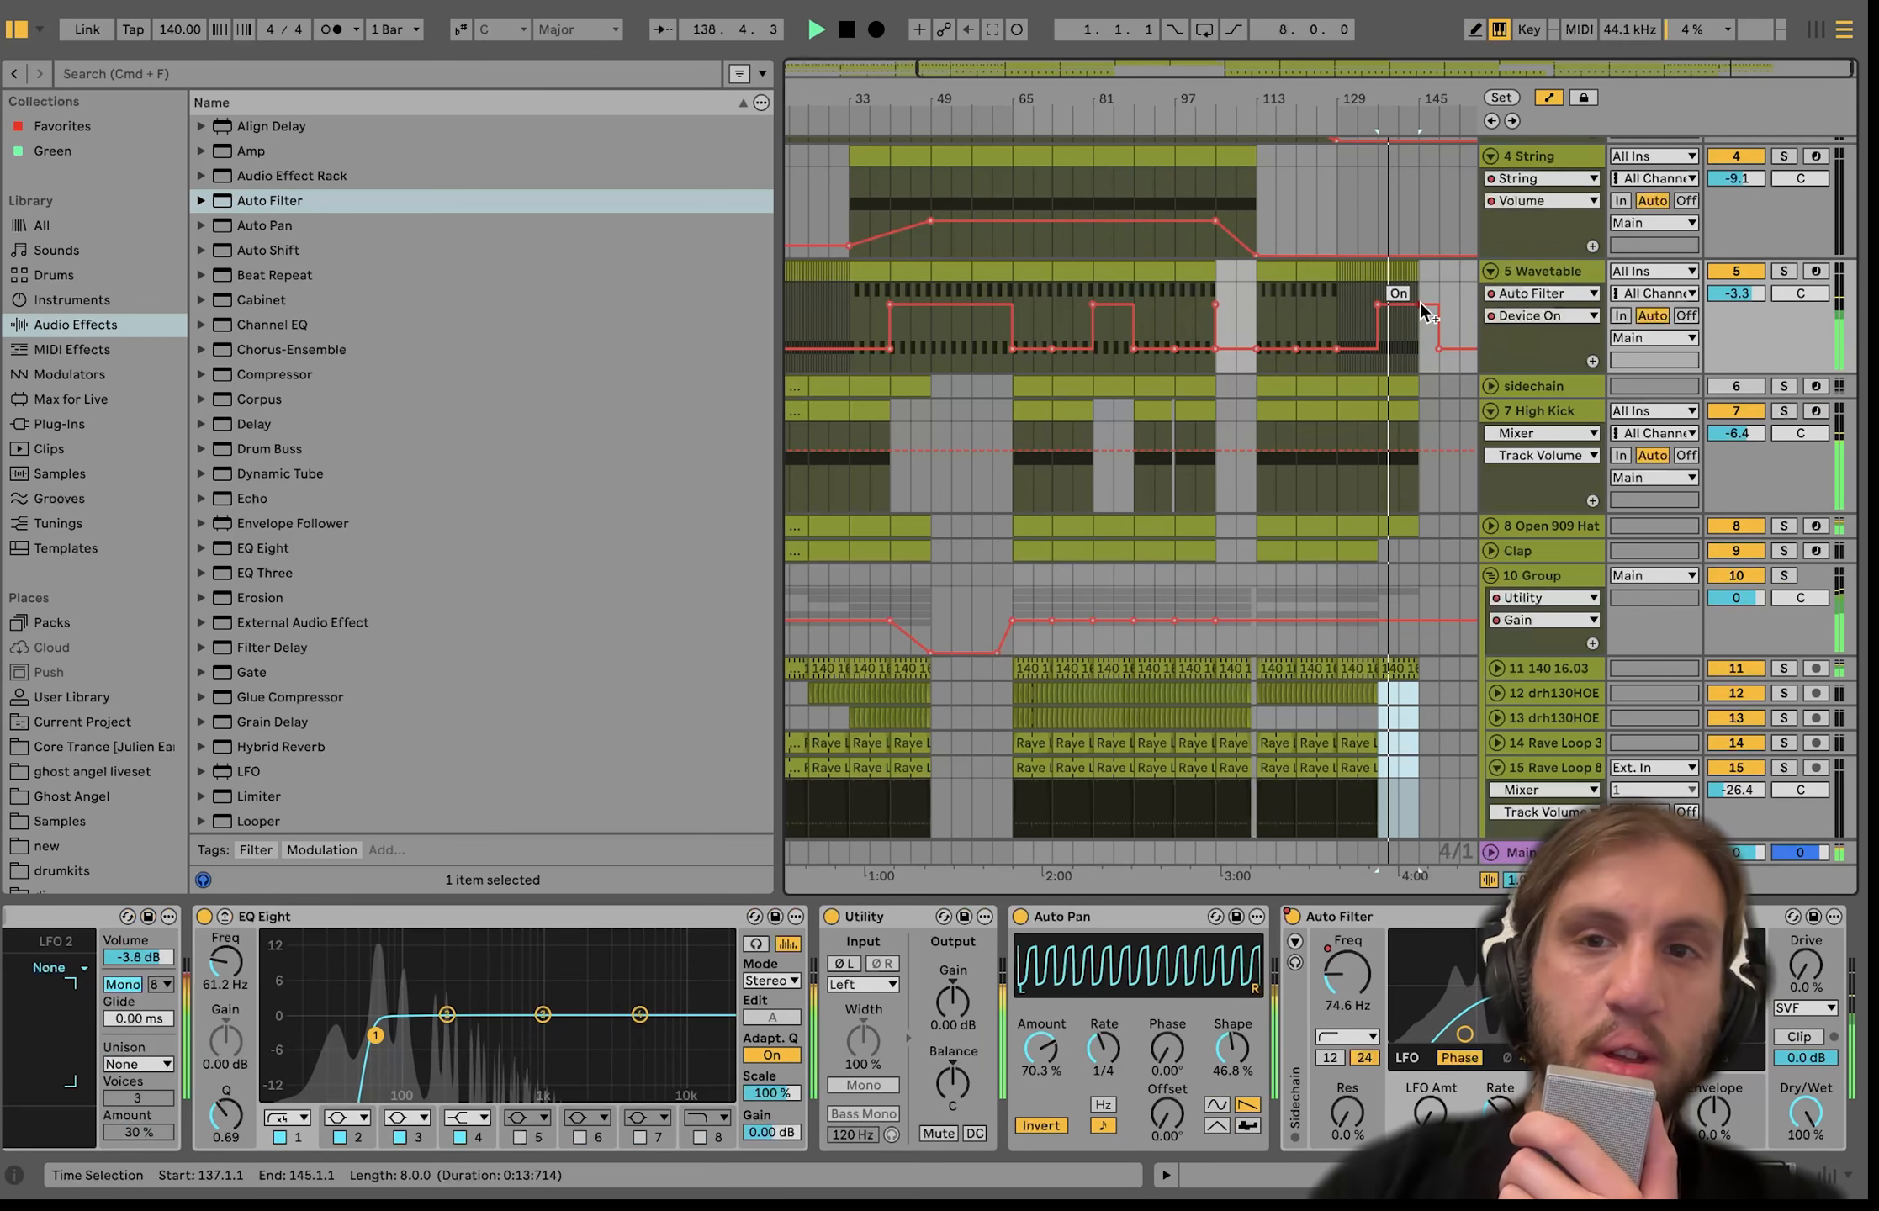
Look over the whole arrangement across all tracks, including the section around bars 105 to 113.
key("minus")
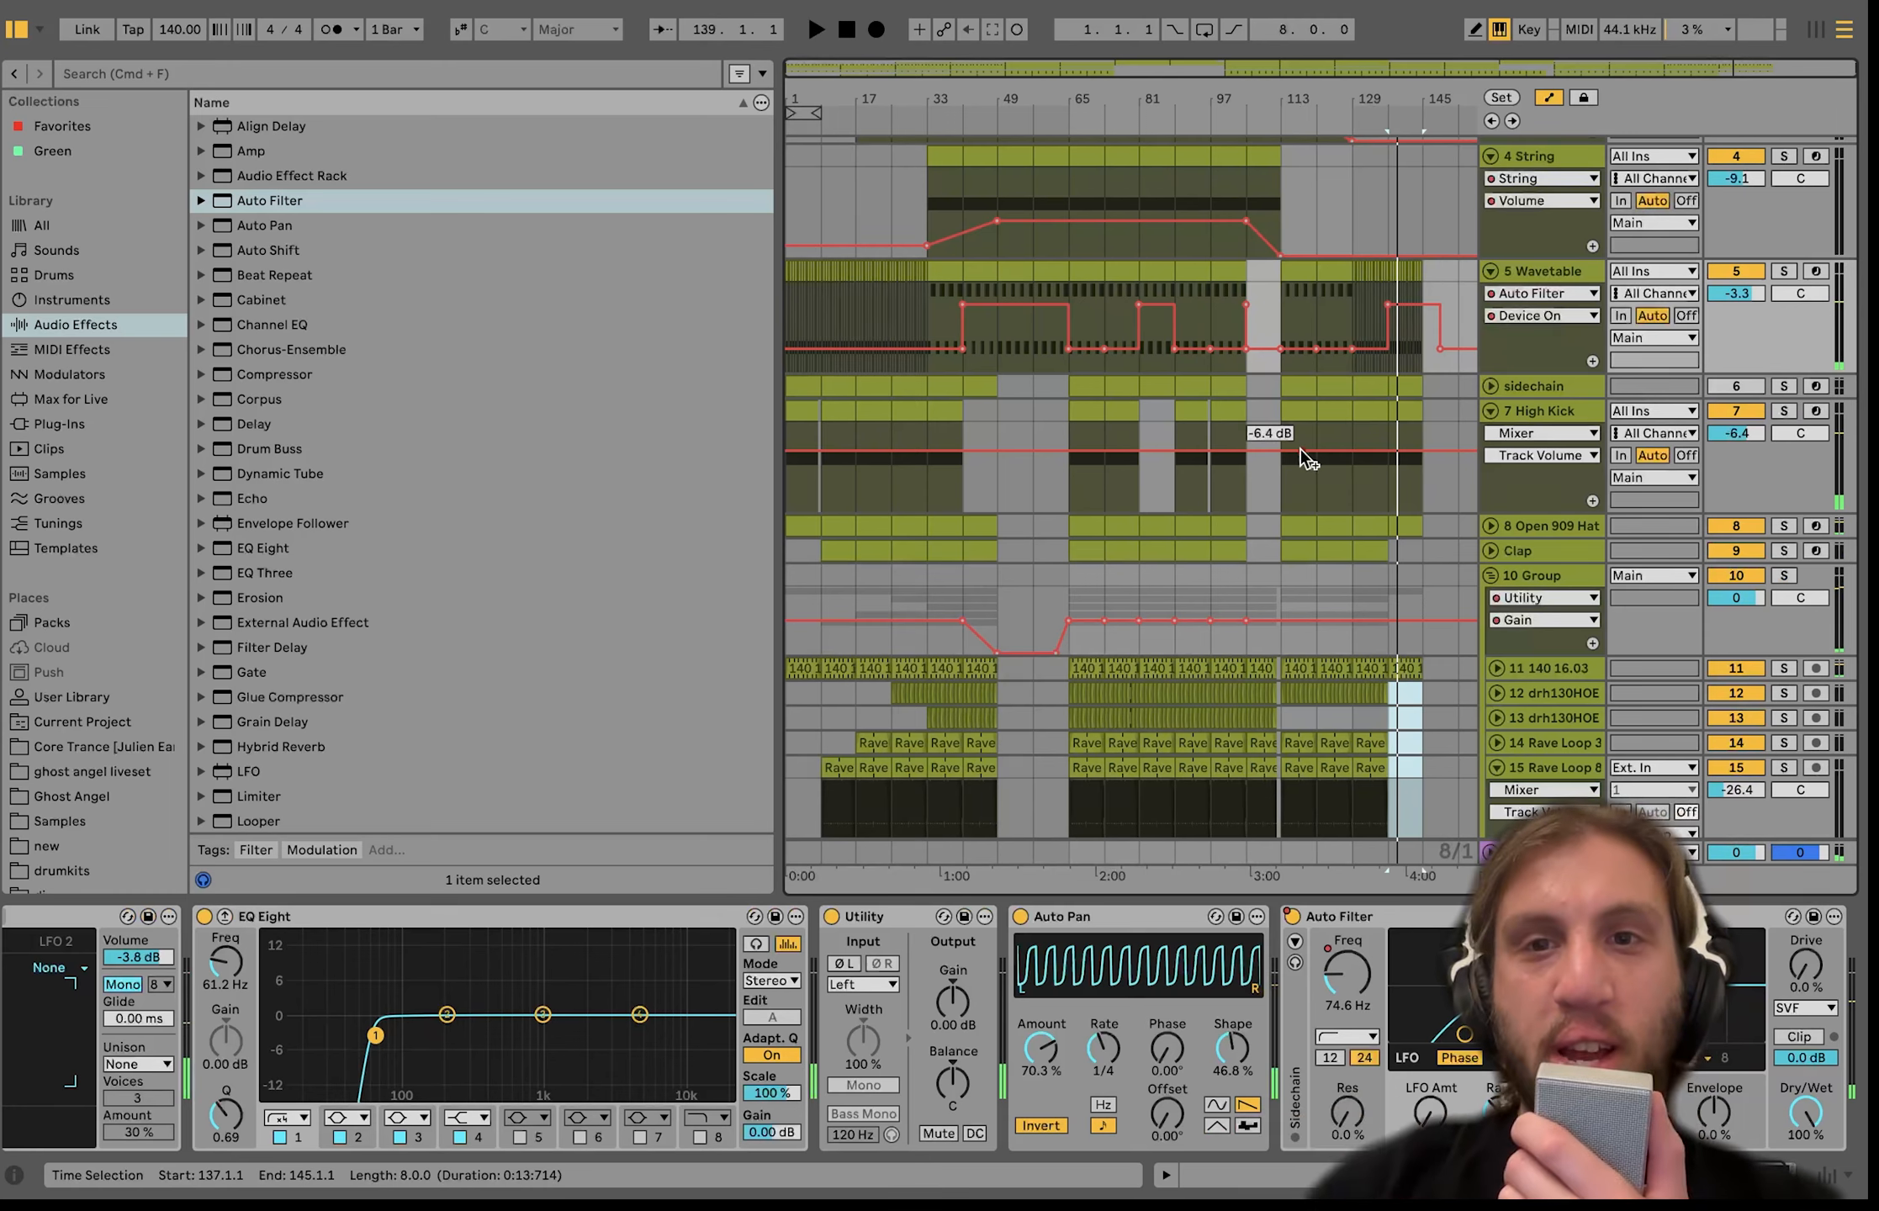
scroll(1318, 466, "up", 3)
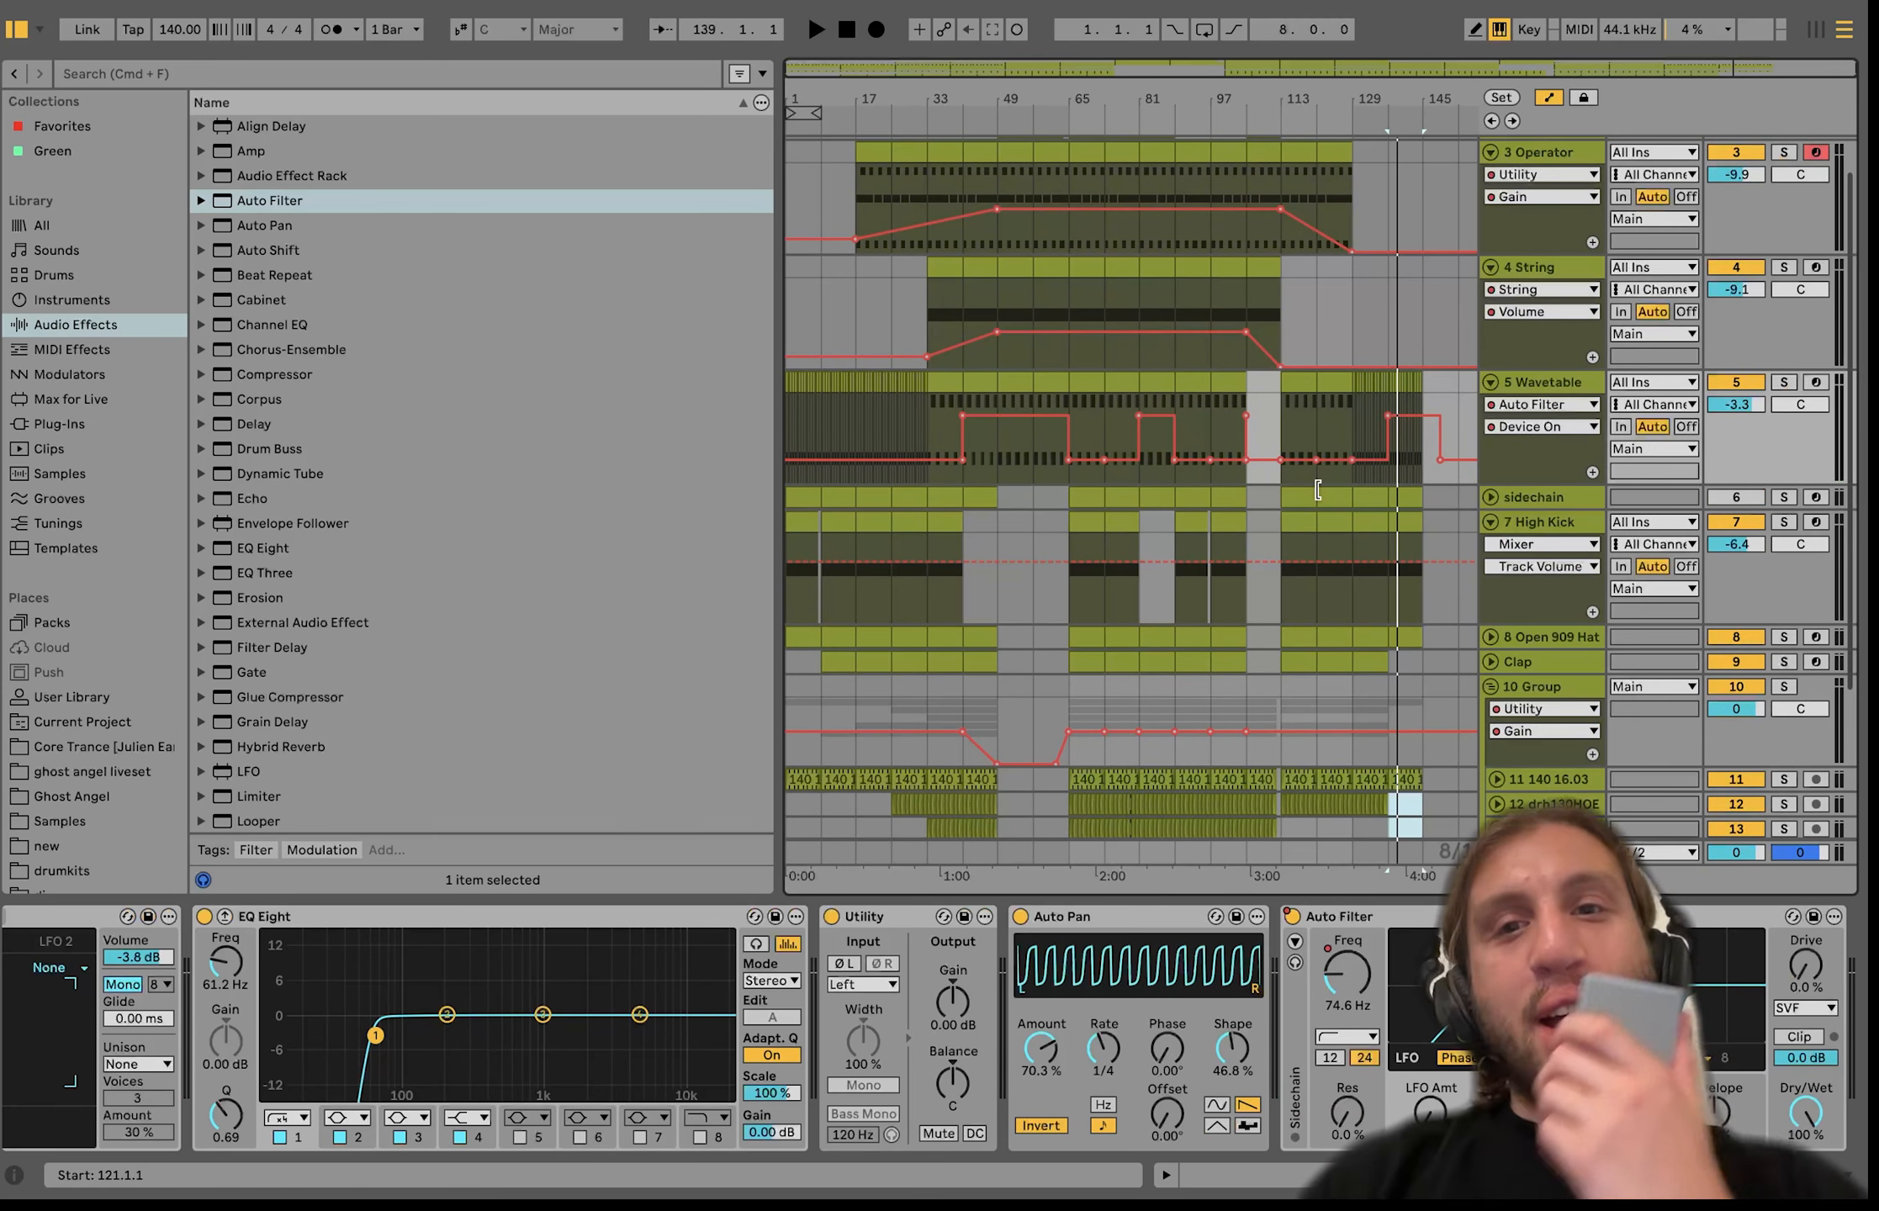
scroll(1318, 490, "up", 2)
scroll(1258, 477, "up", 5)
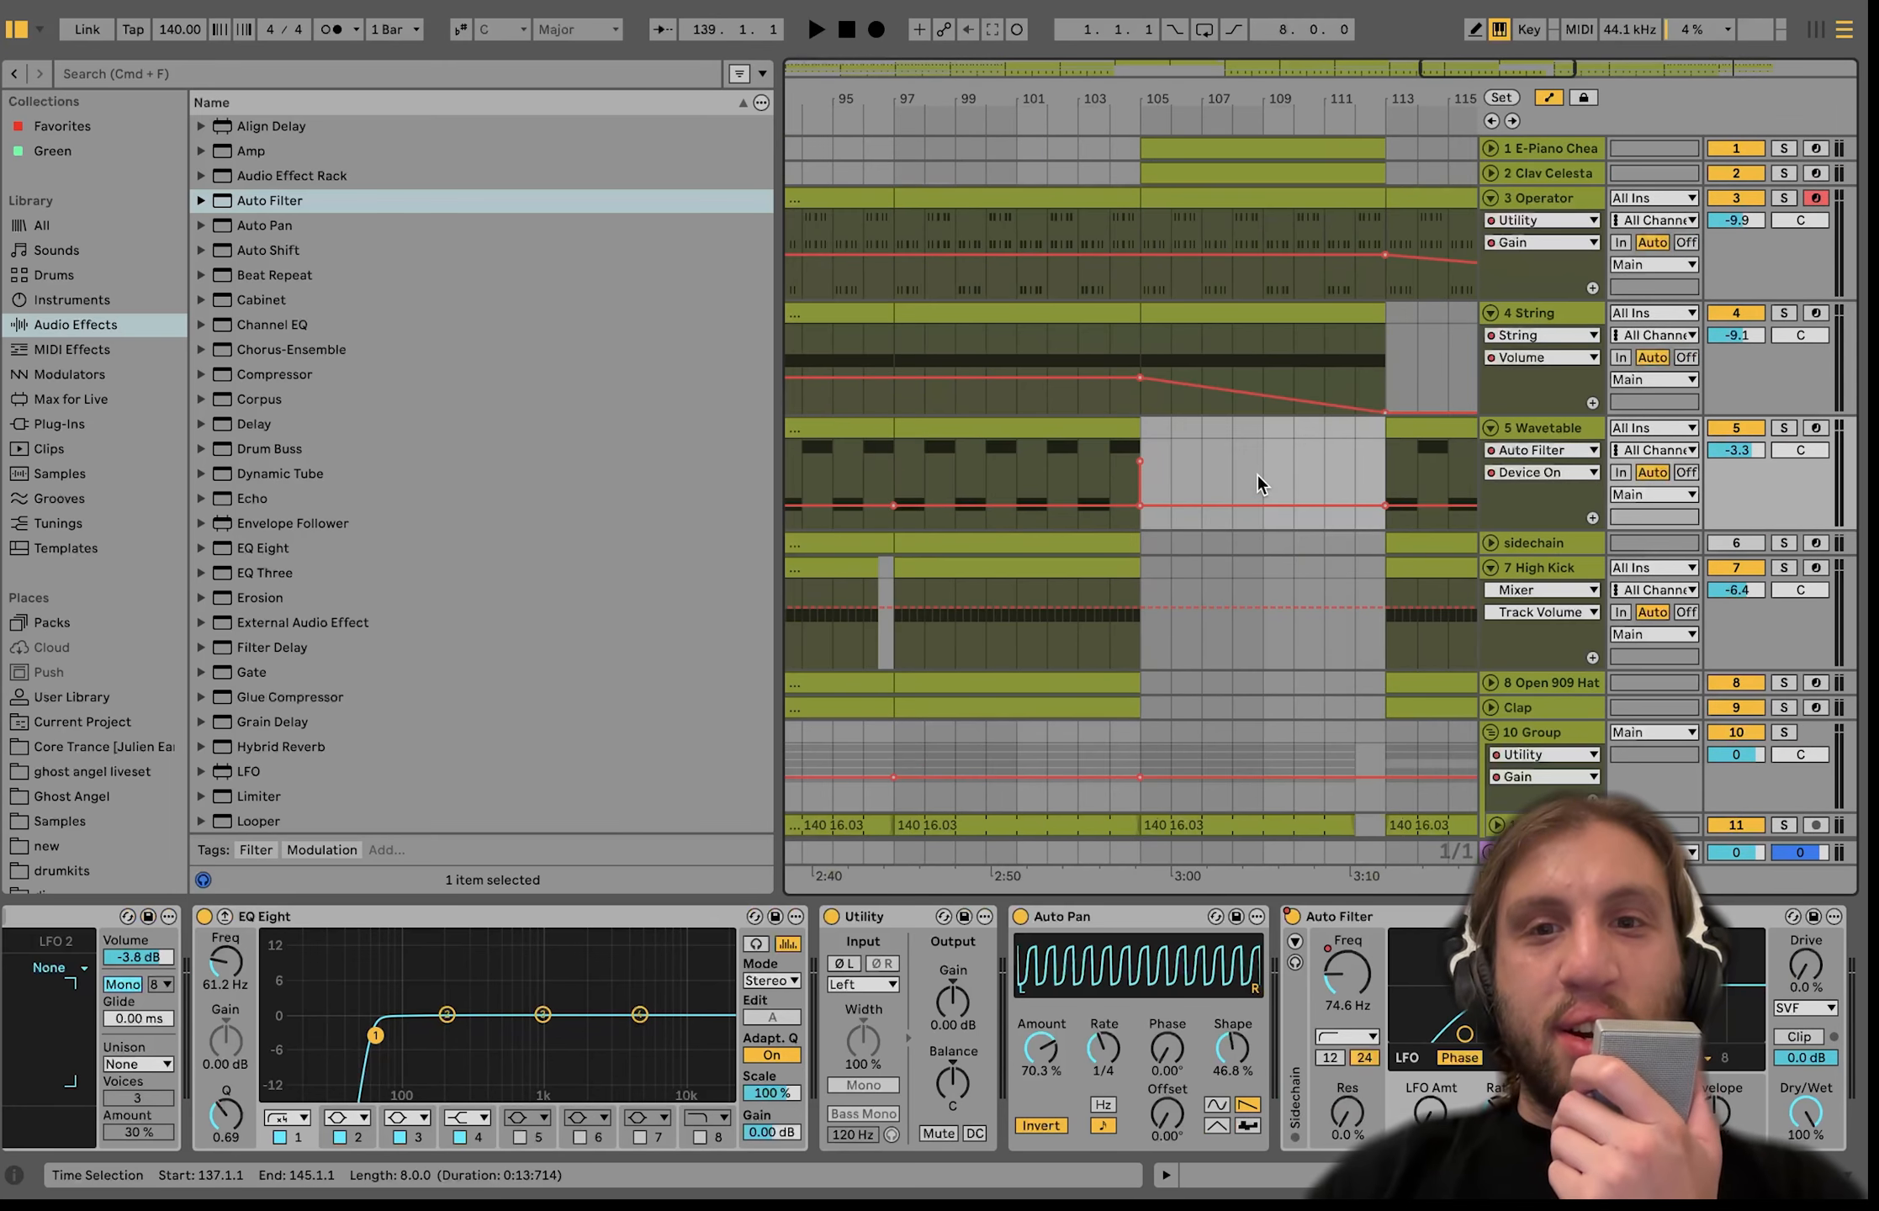
scroll(1136, 504, "down", 5)
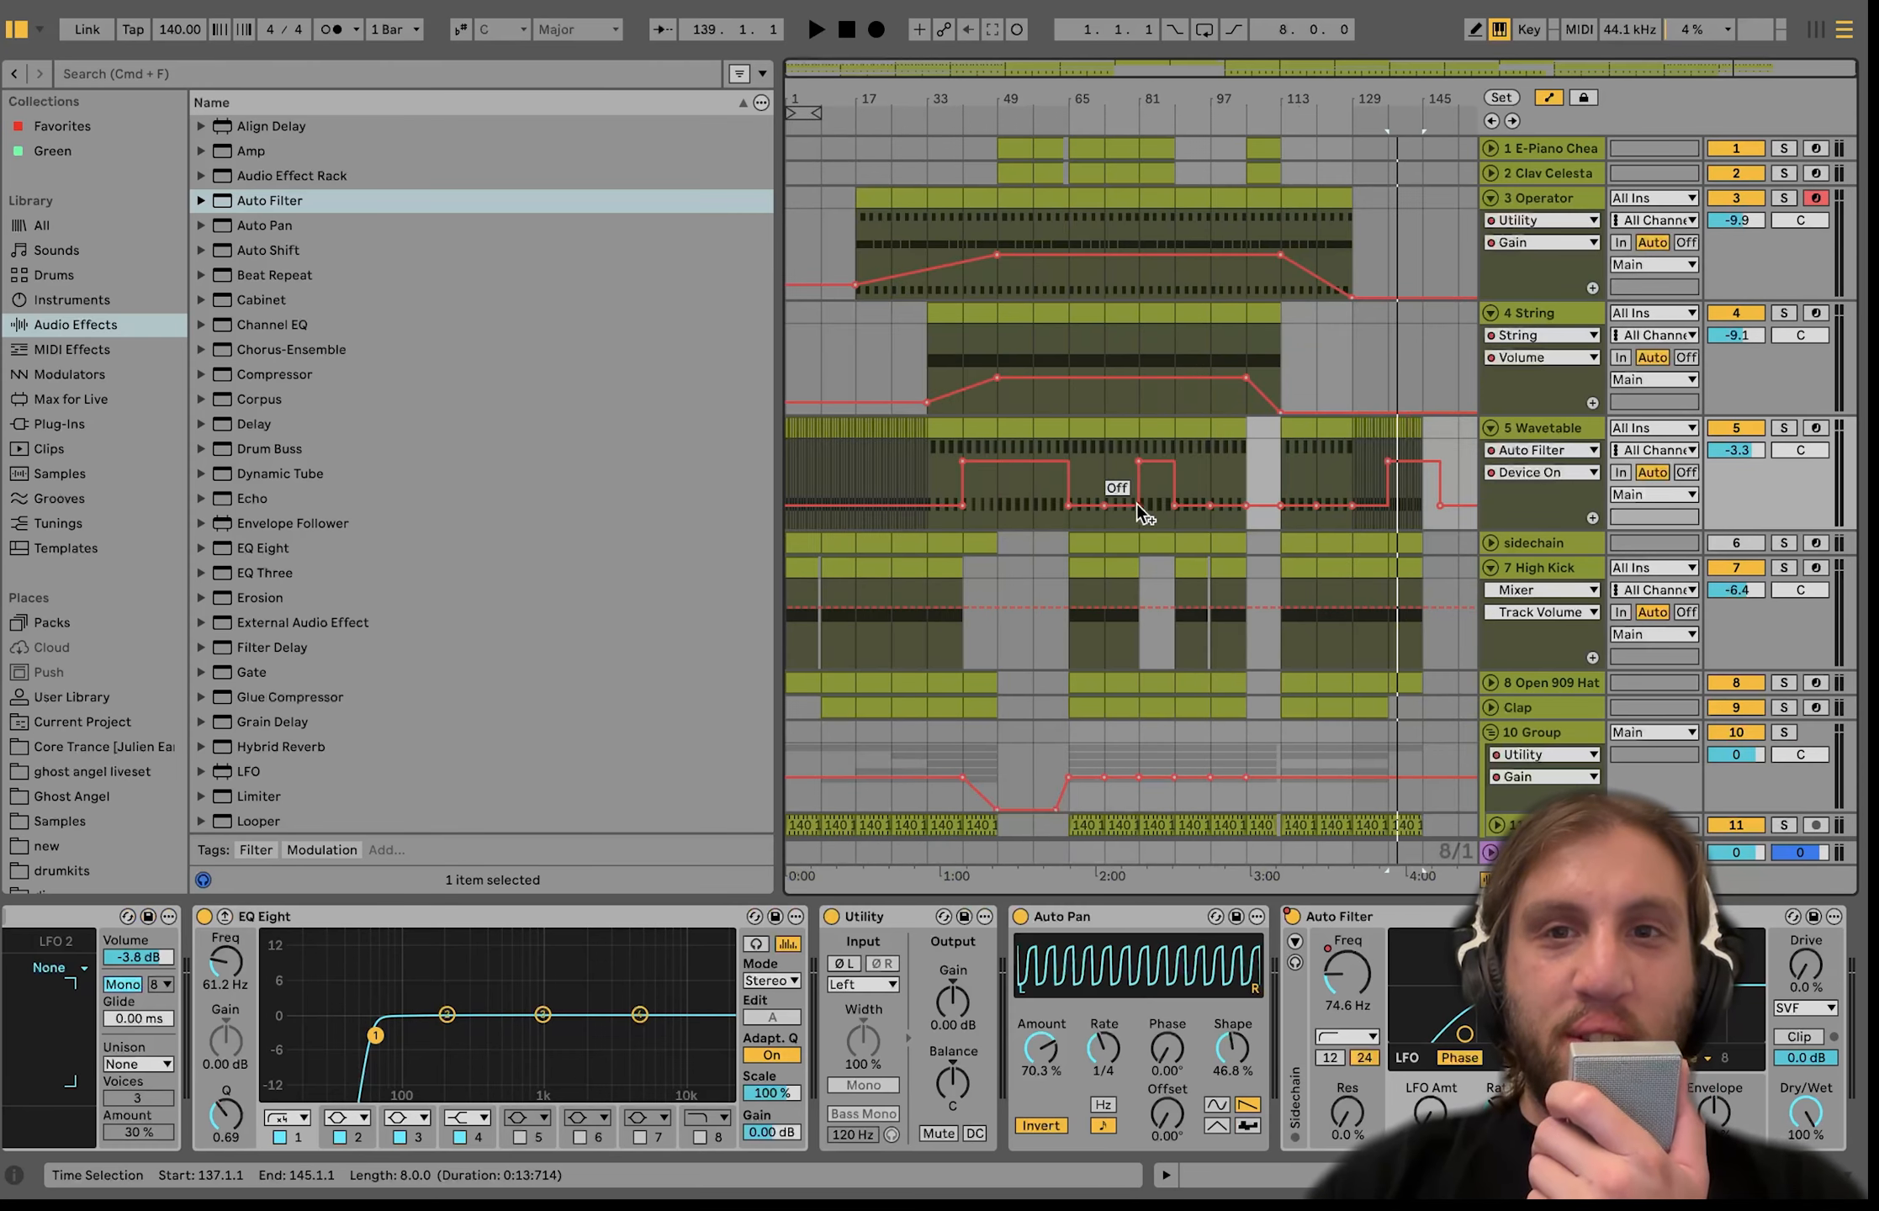
scroll(1511, 721, "down", 6)
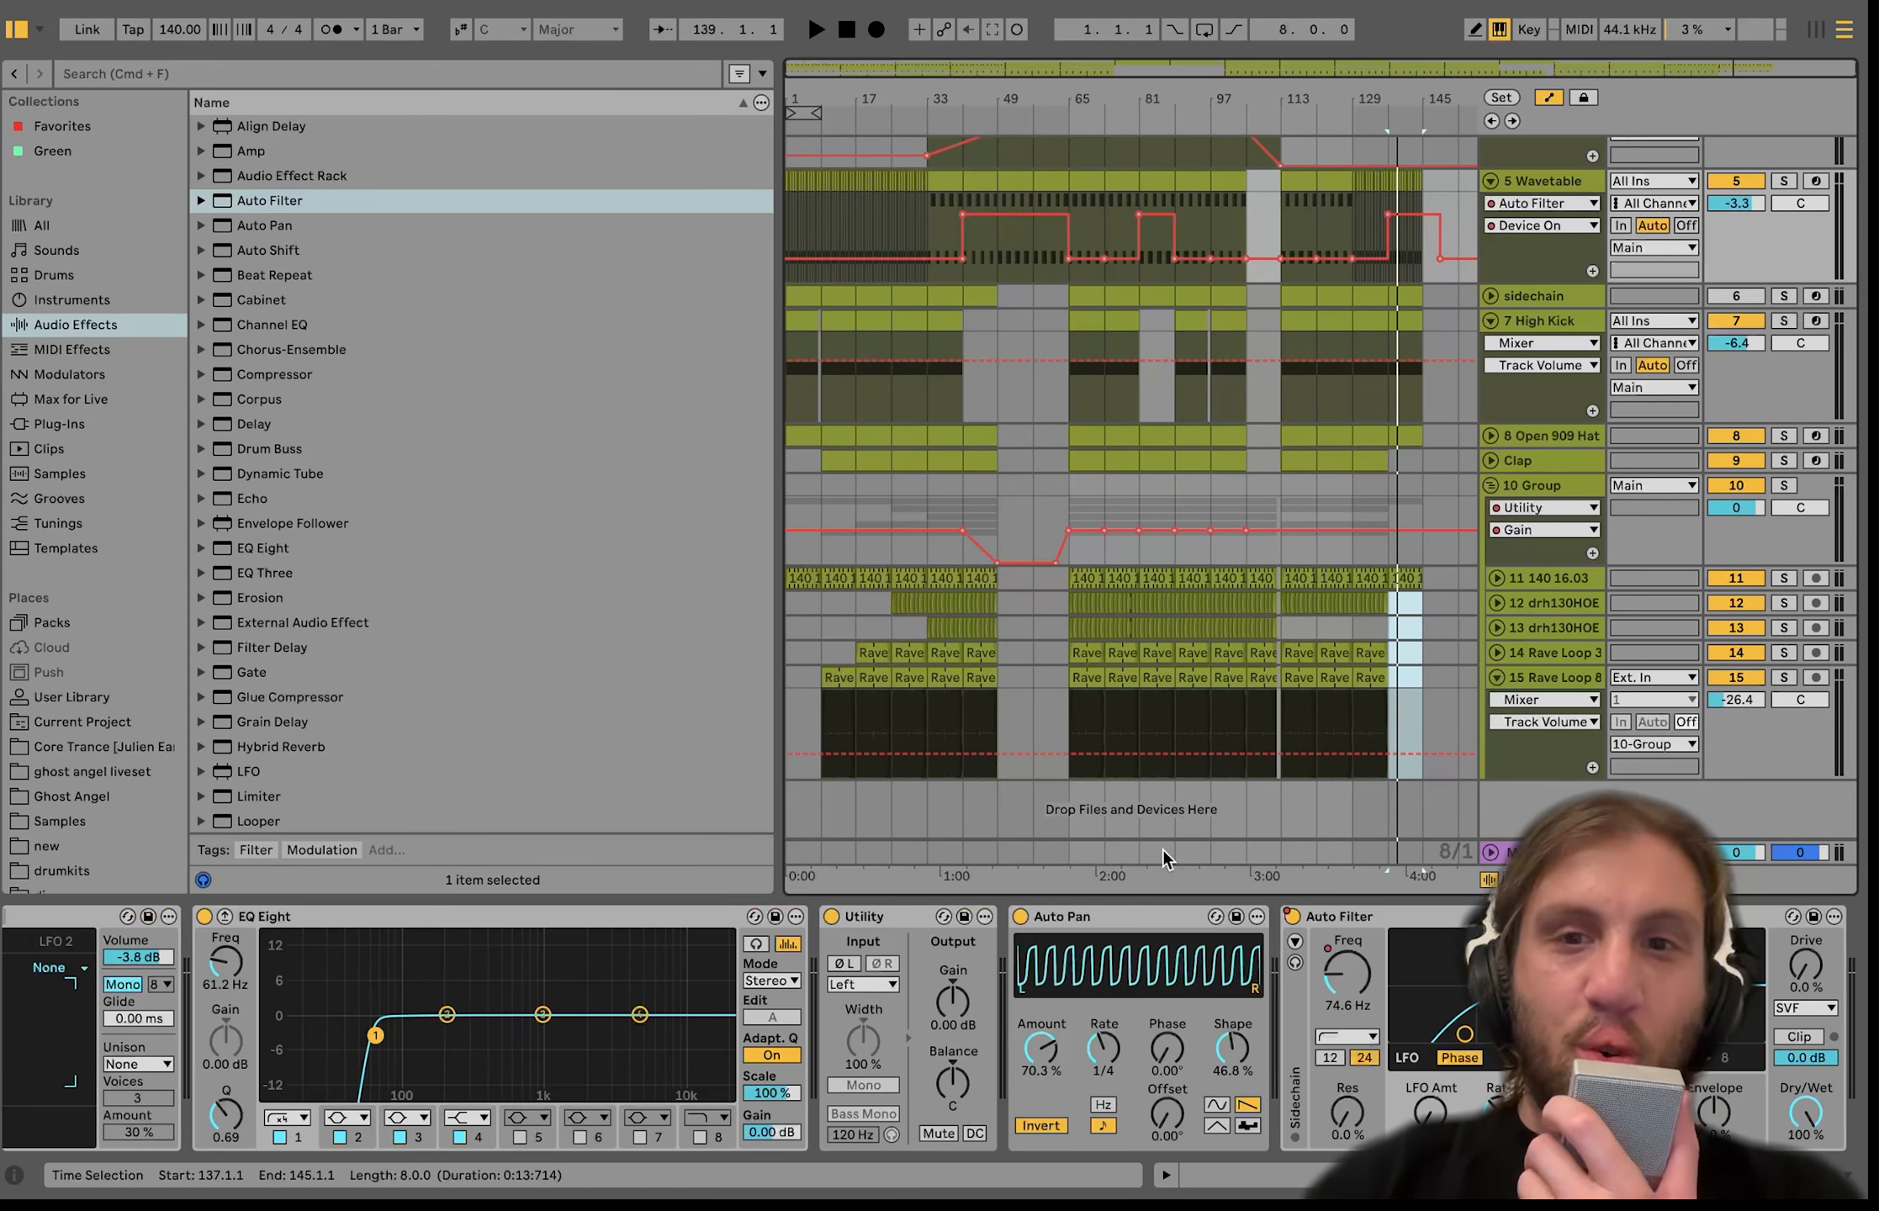
scroll(1211, 622, "up", 6)
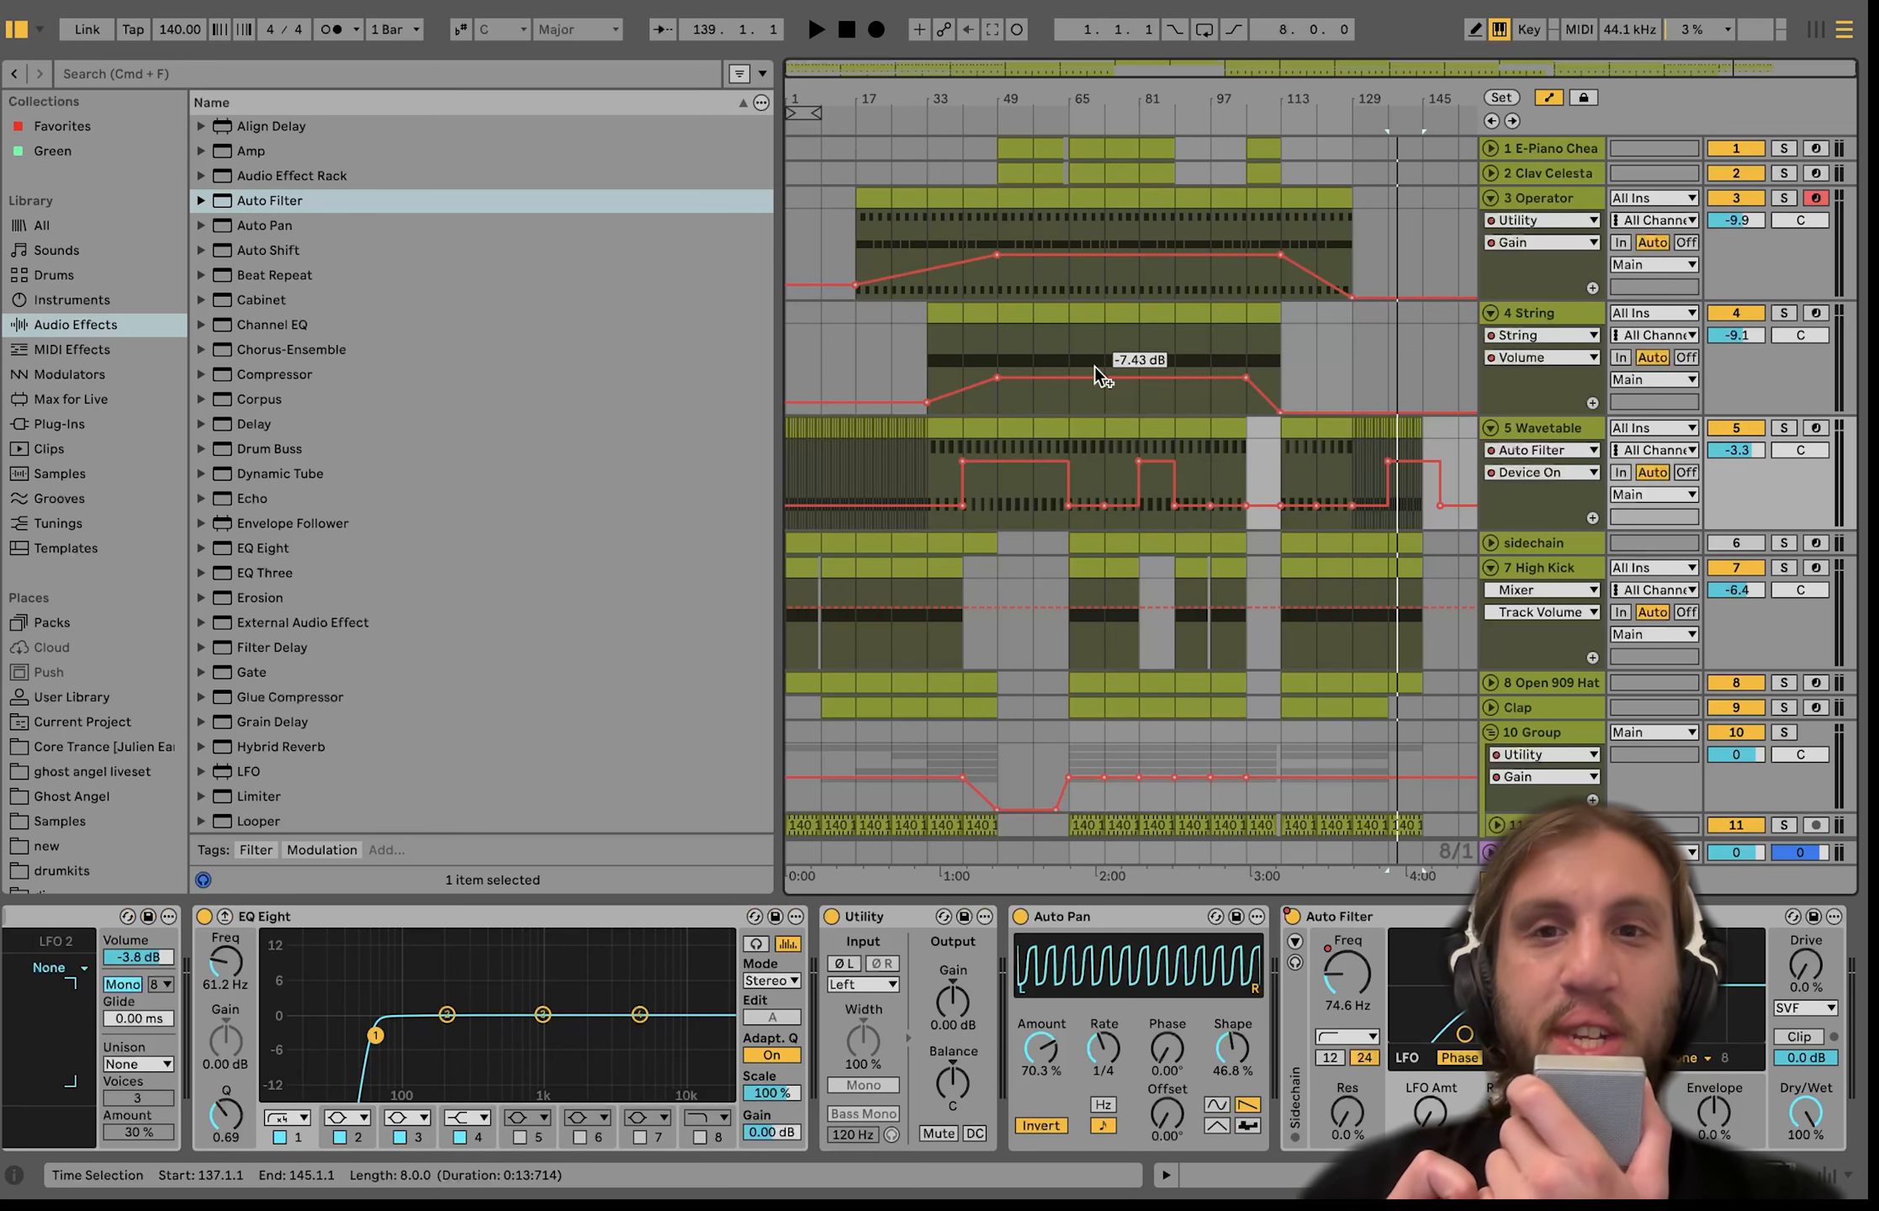
Look over the Wavetable track and the grouped loops, and open the Core Trance sample folder in the browser.
left_click(1524, 433)
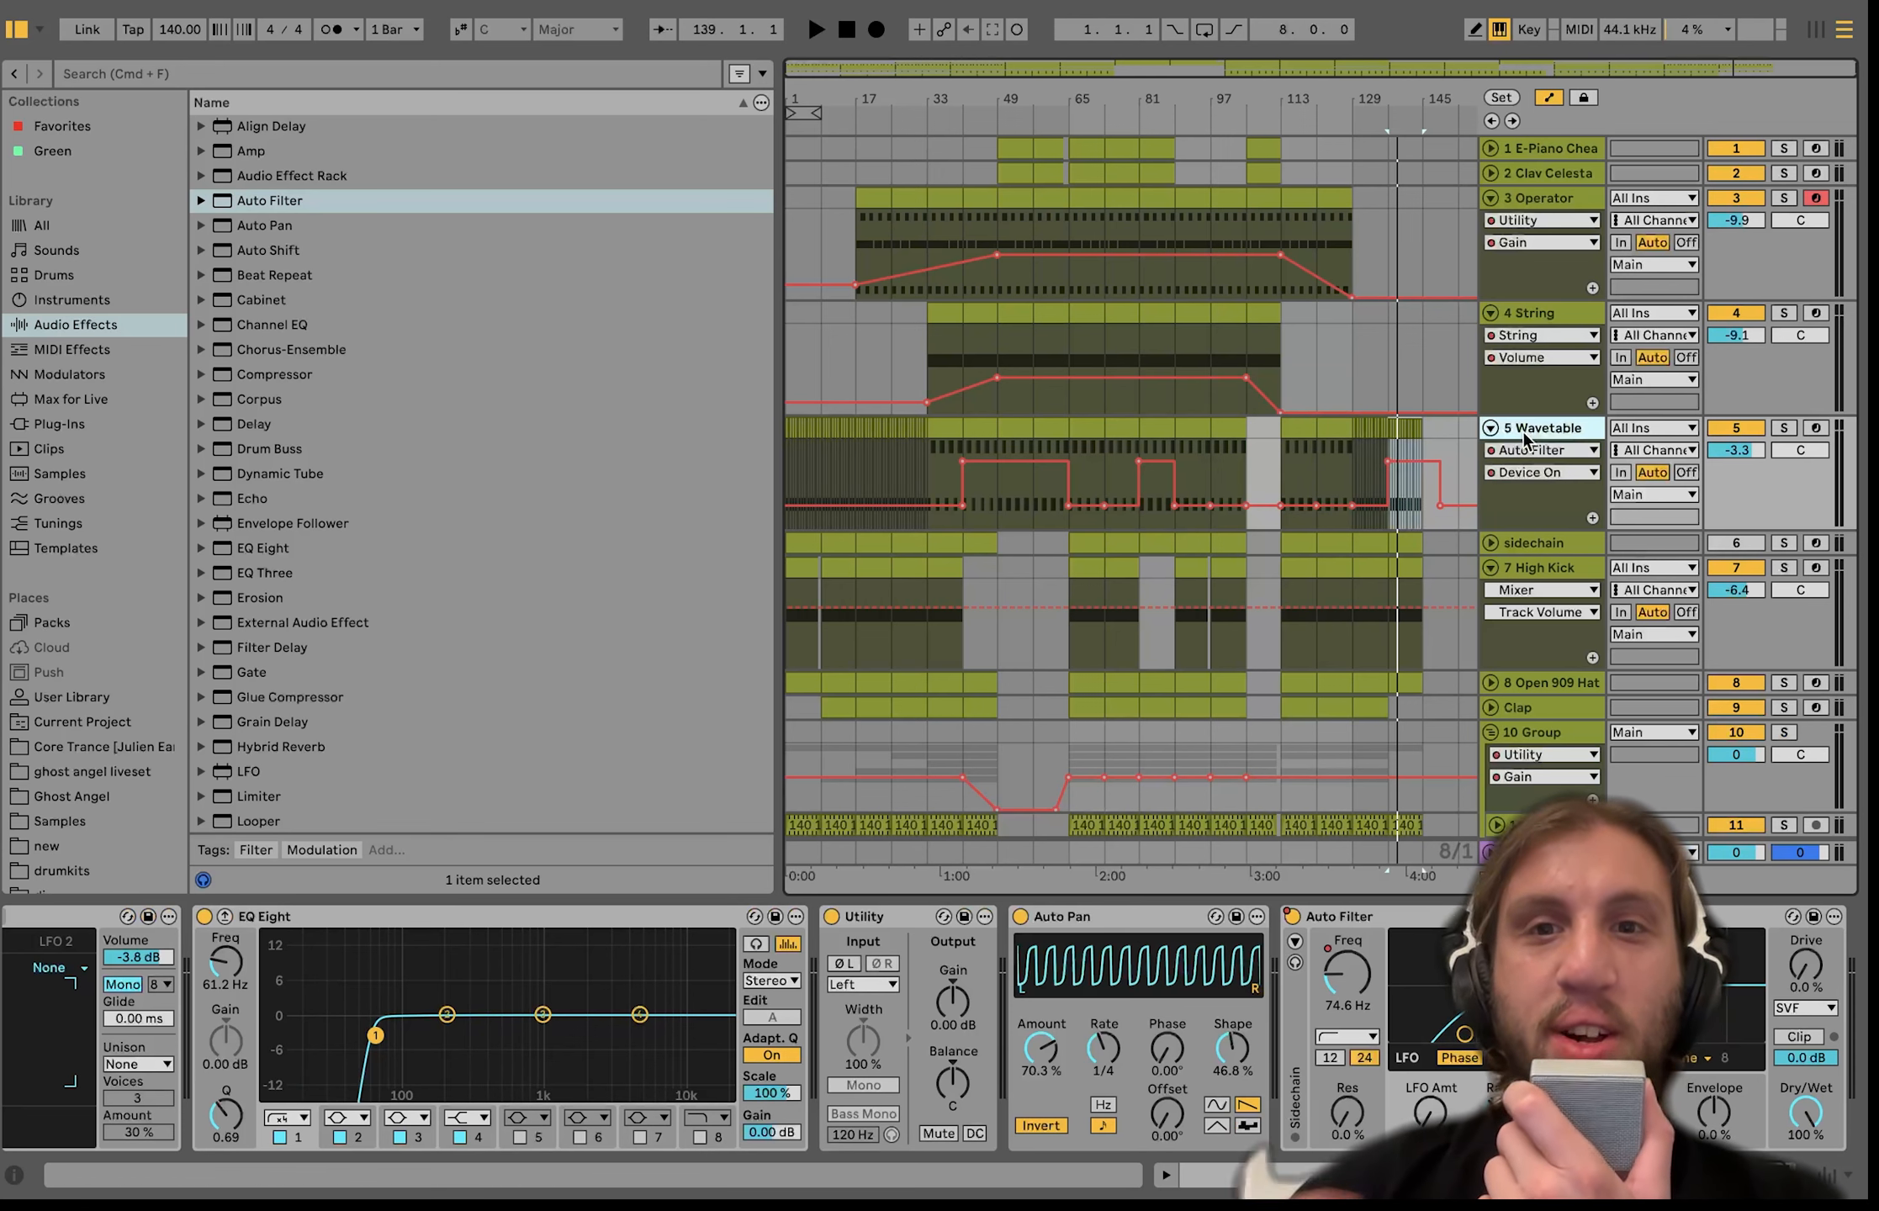
scroll(1513, 429, "down", 5)
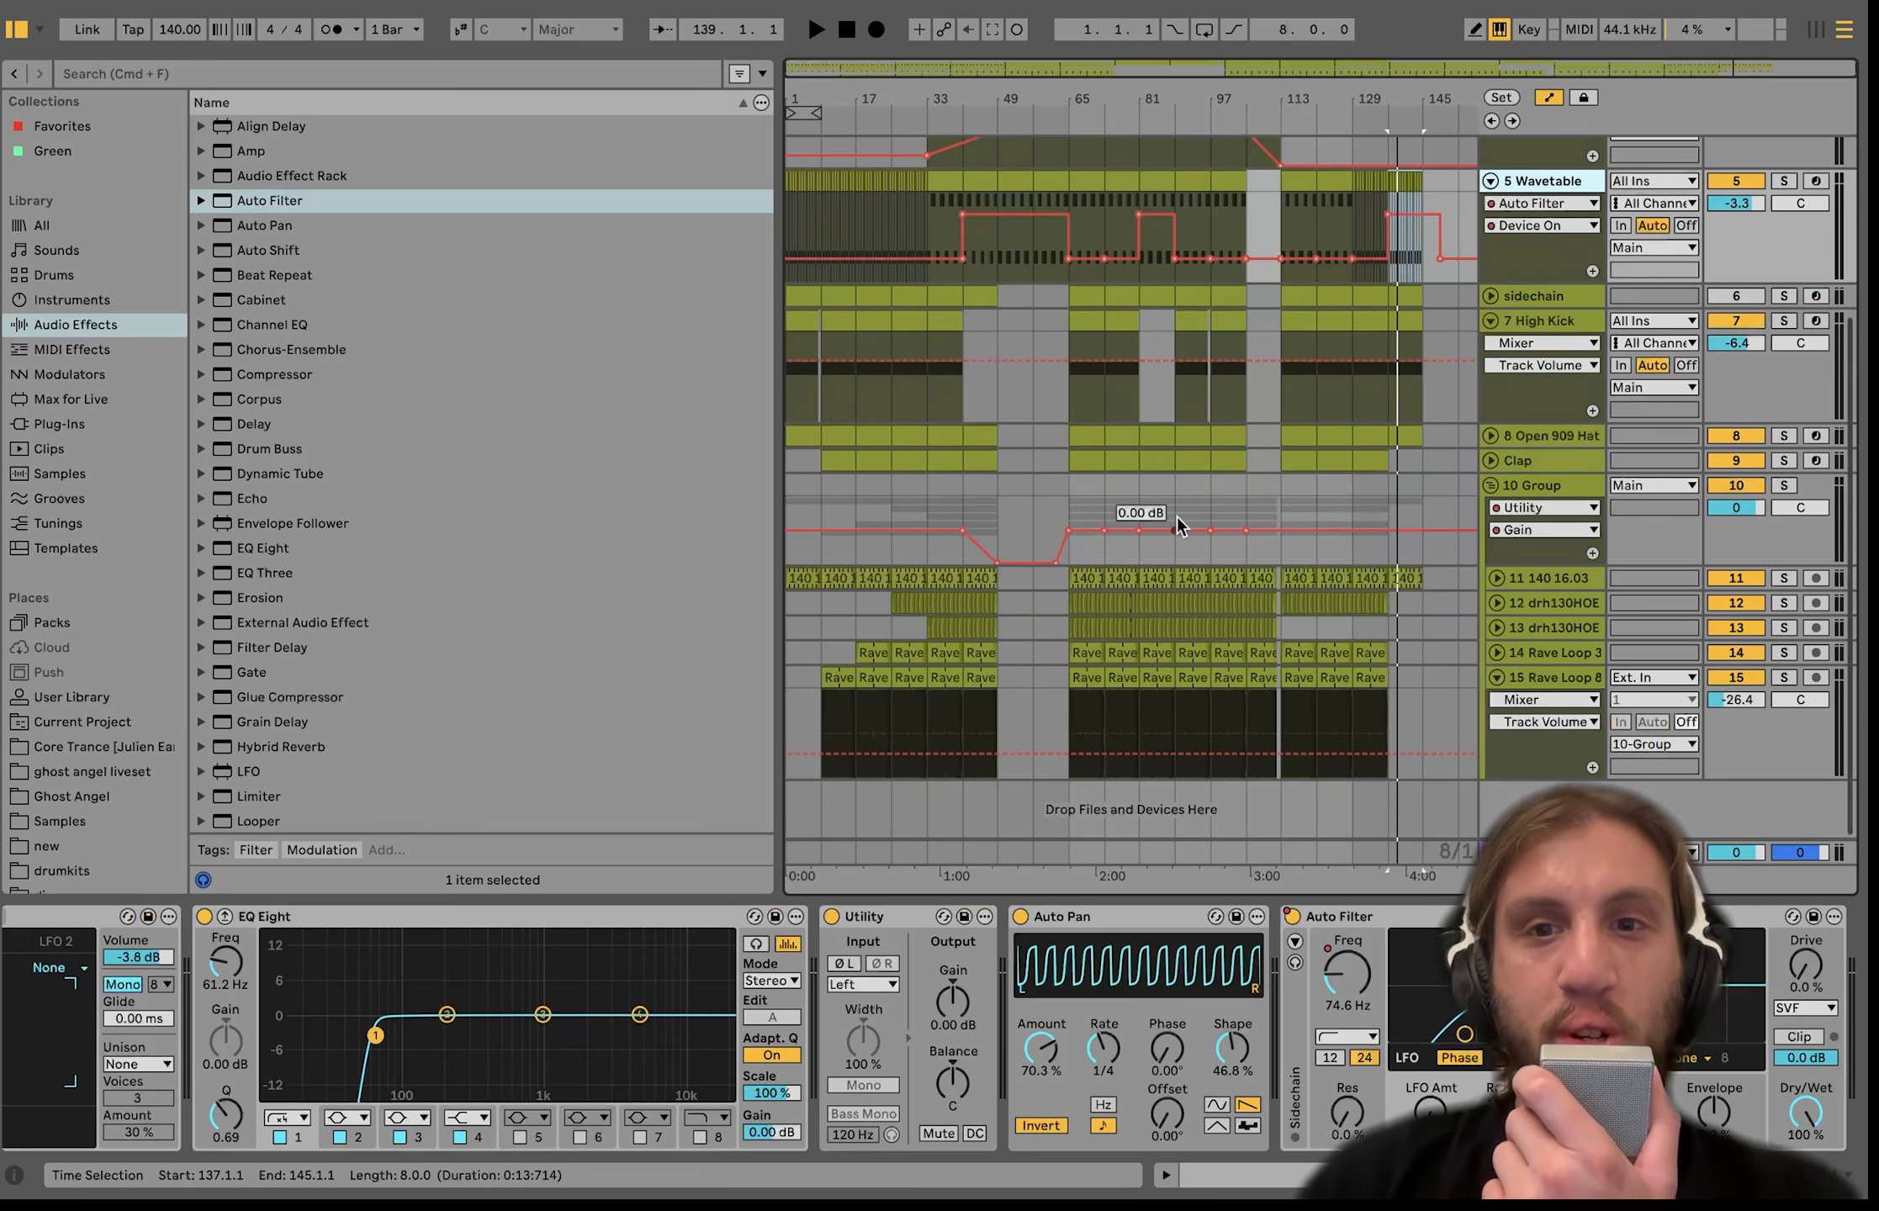
scroll(1219, 517, "up", 5)
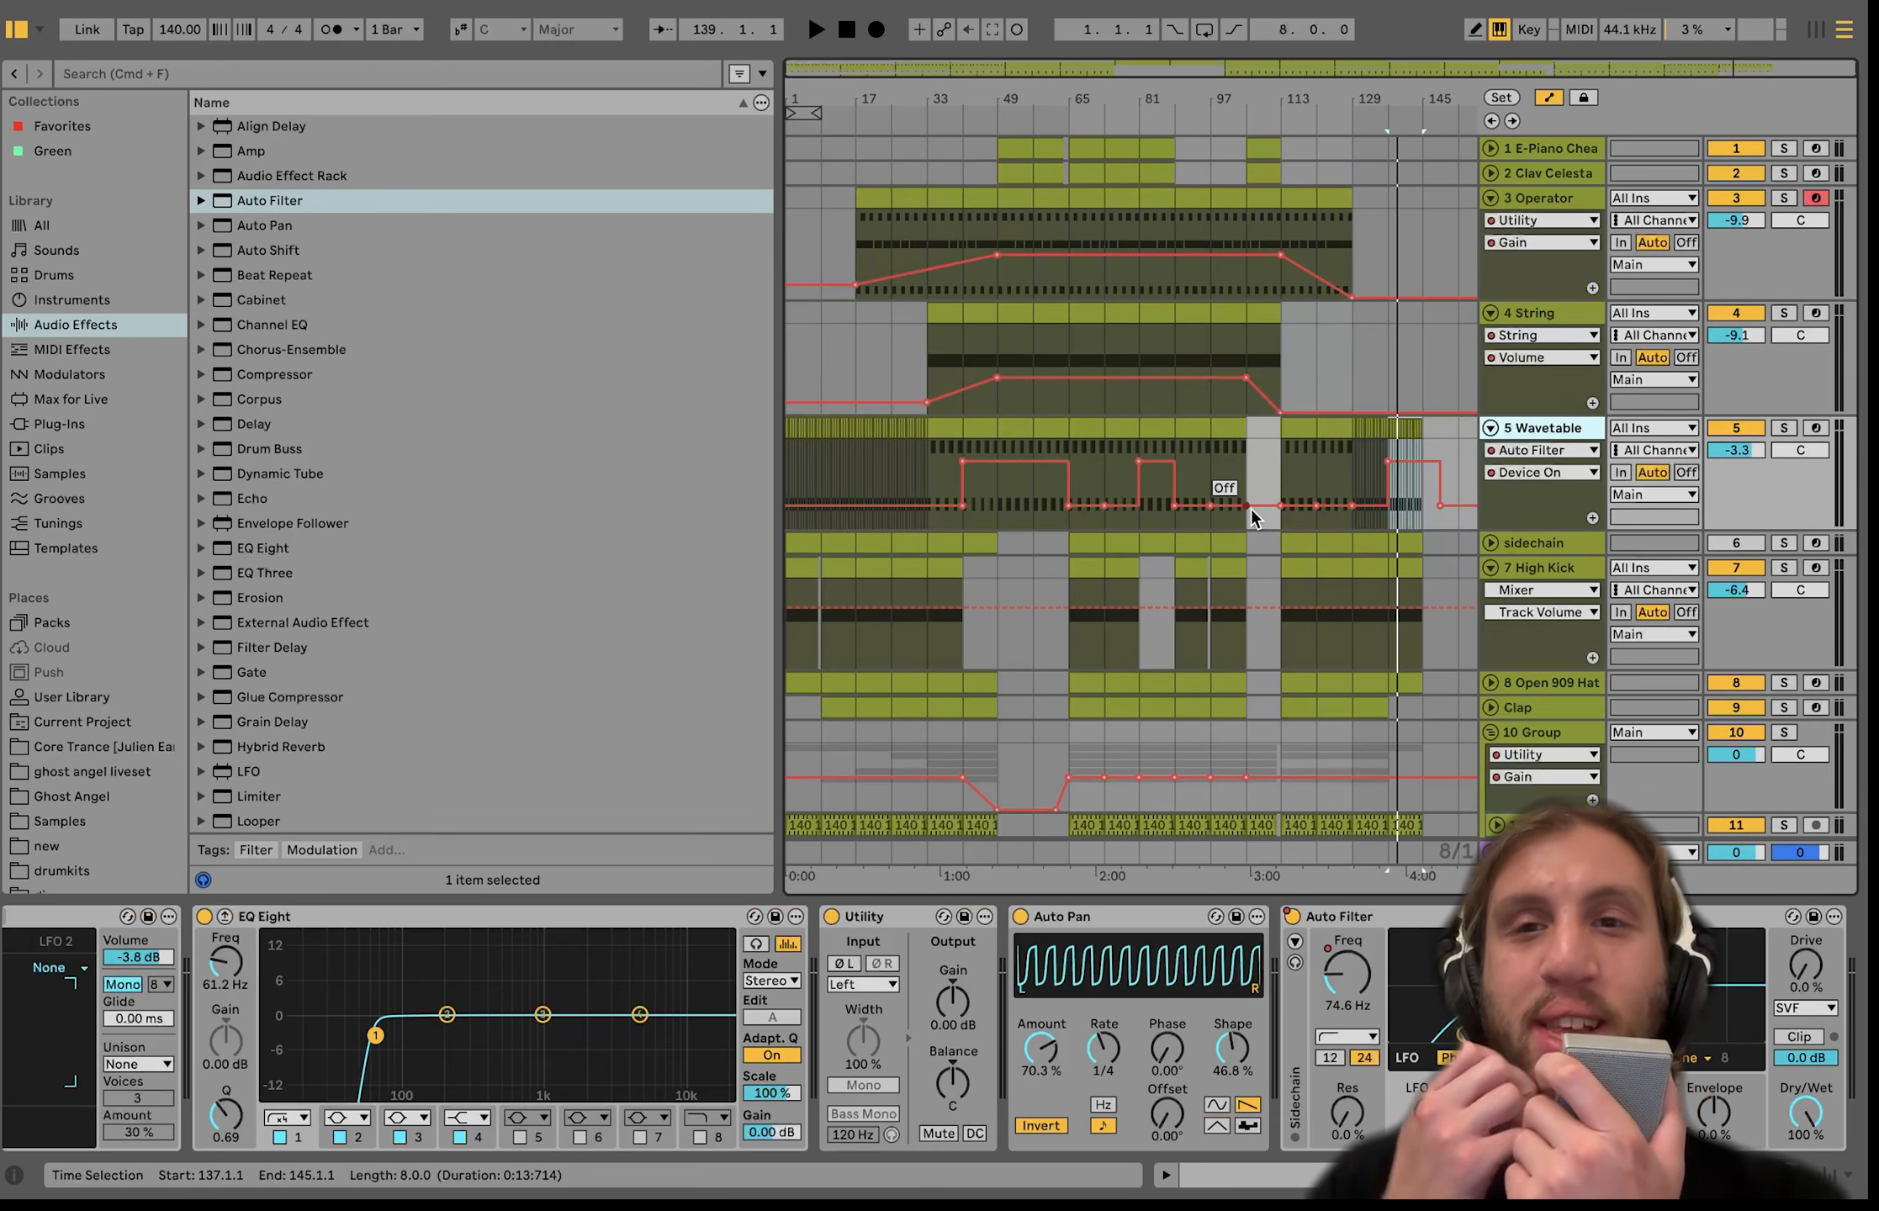
left_click(134, 748)
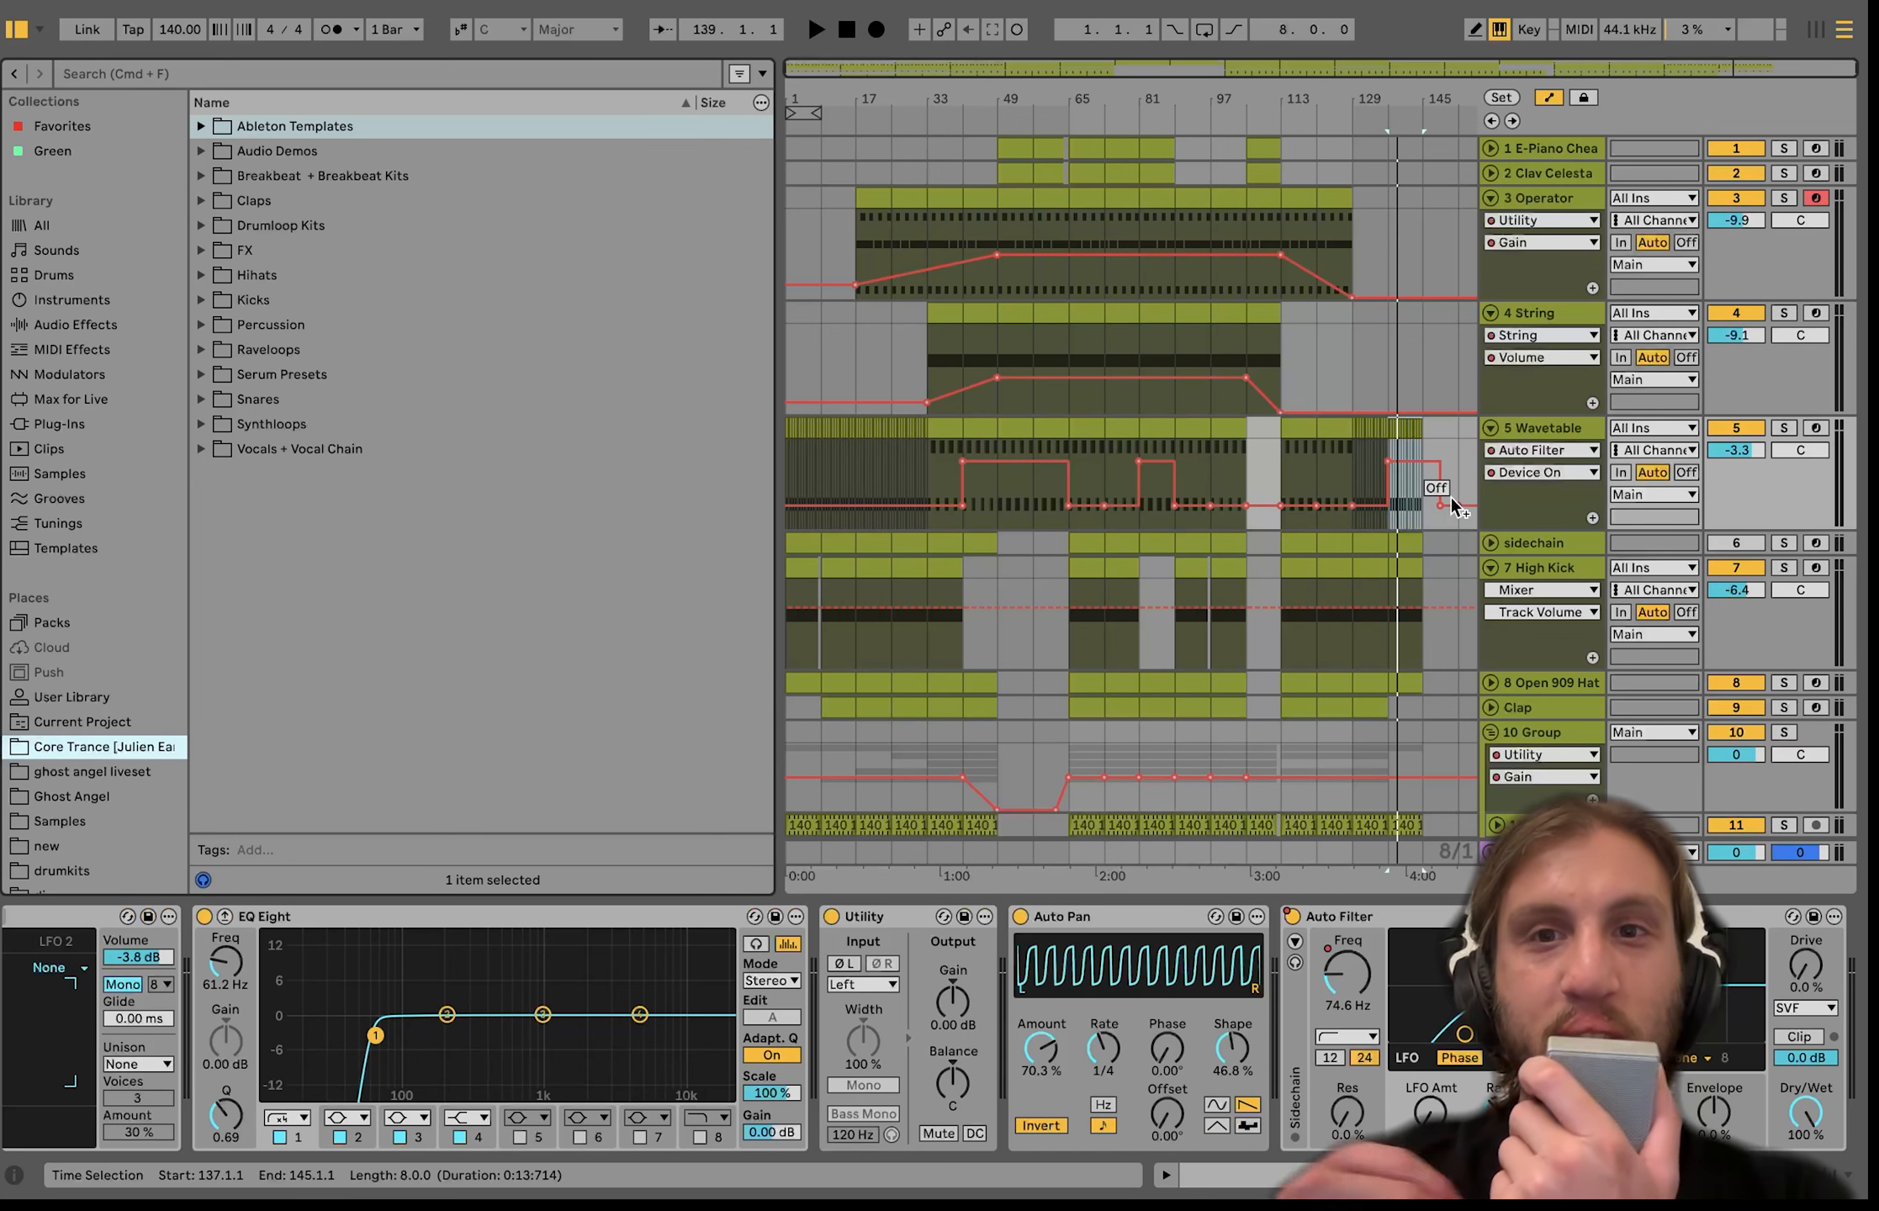
Examine the short gap in the High Kick clips just before bar 9.
scroll(1017, 449, "down", 5)
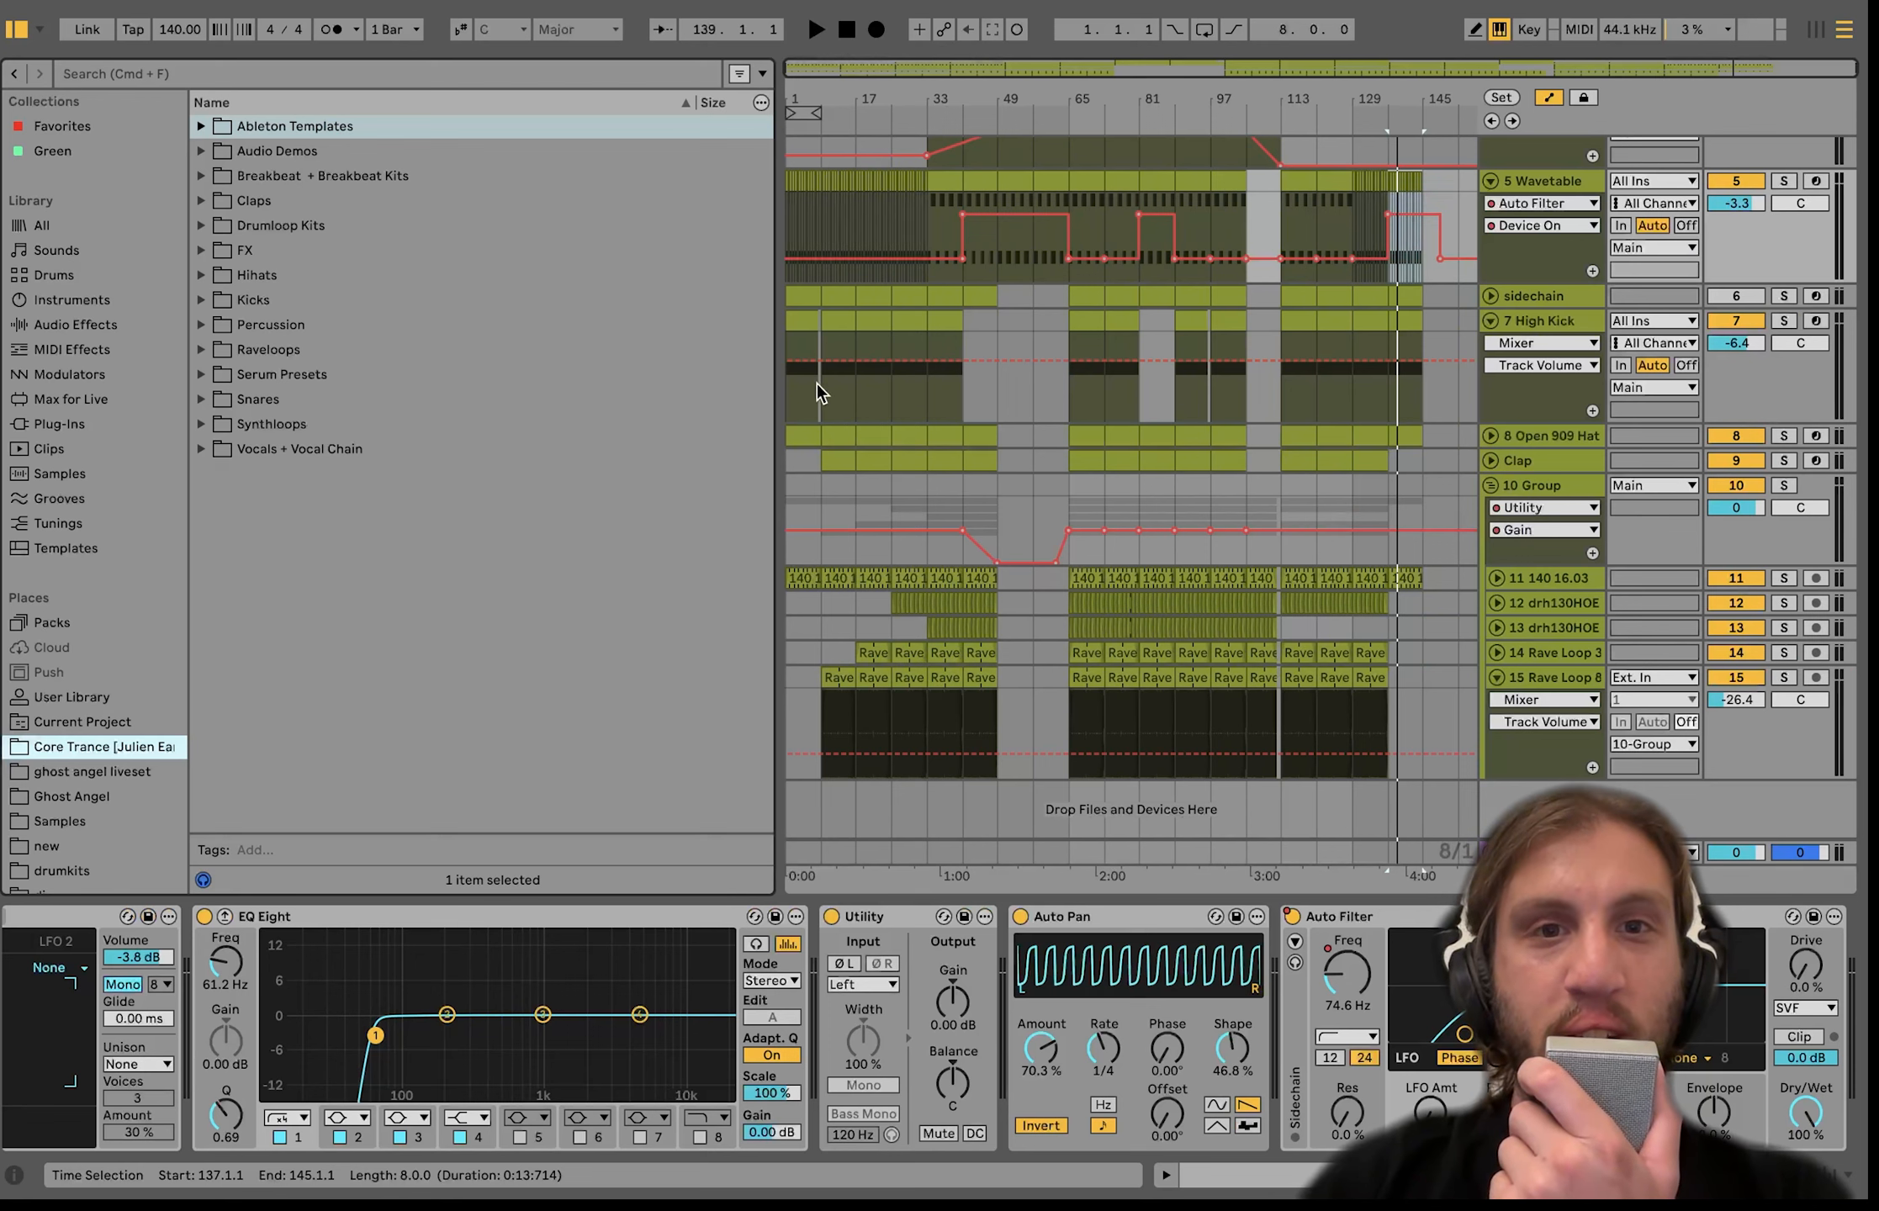
left_click(809, 385)
key("plus")
key("plus")
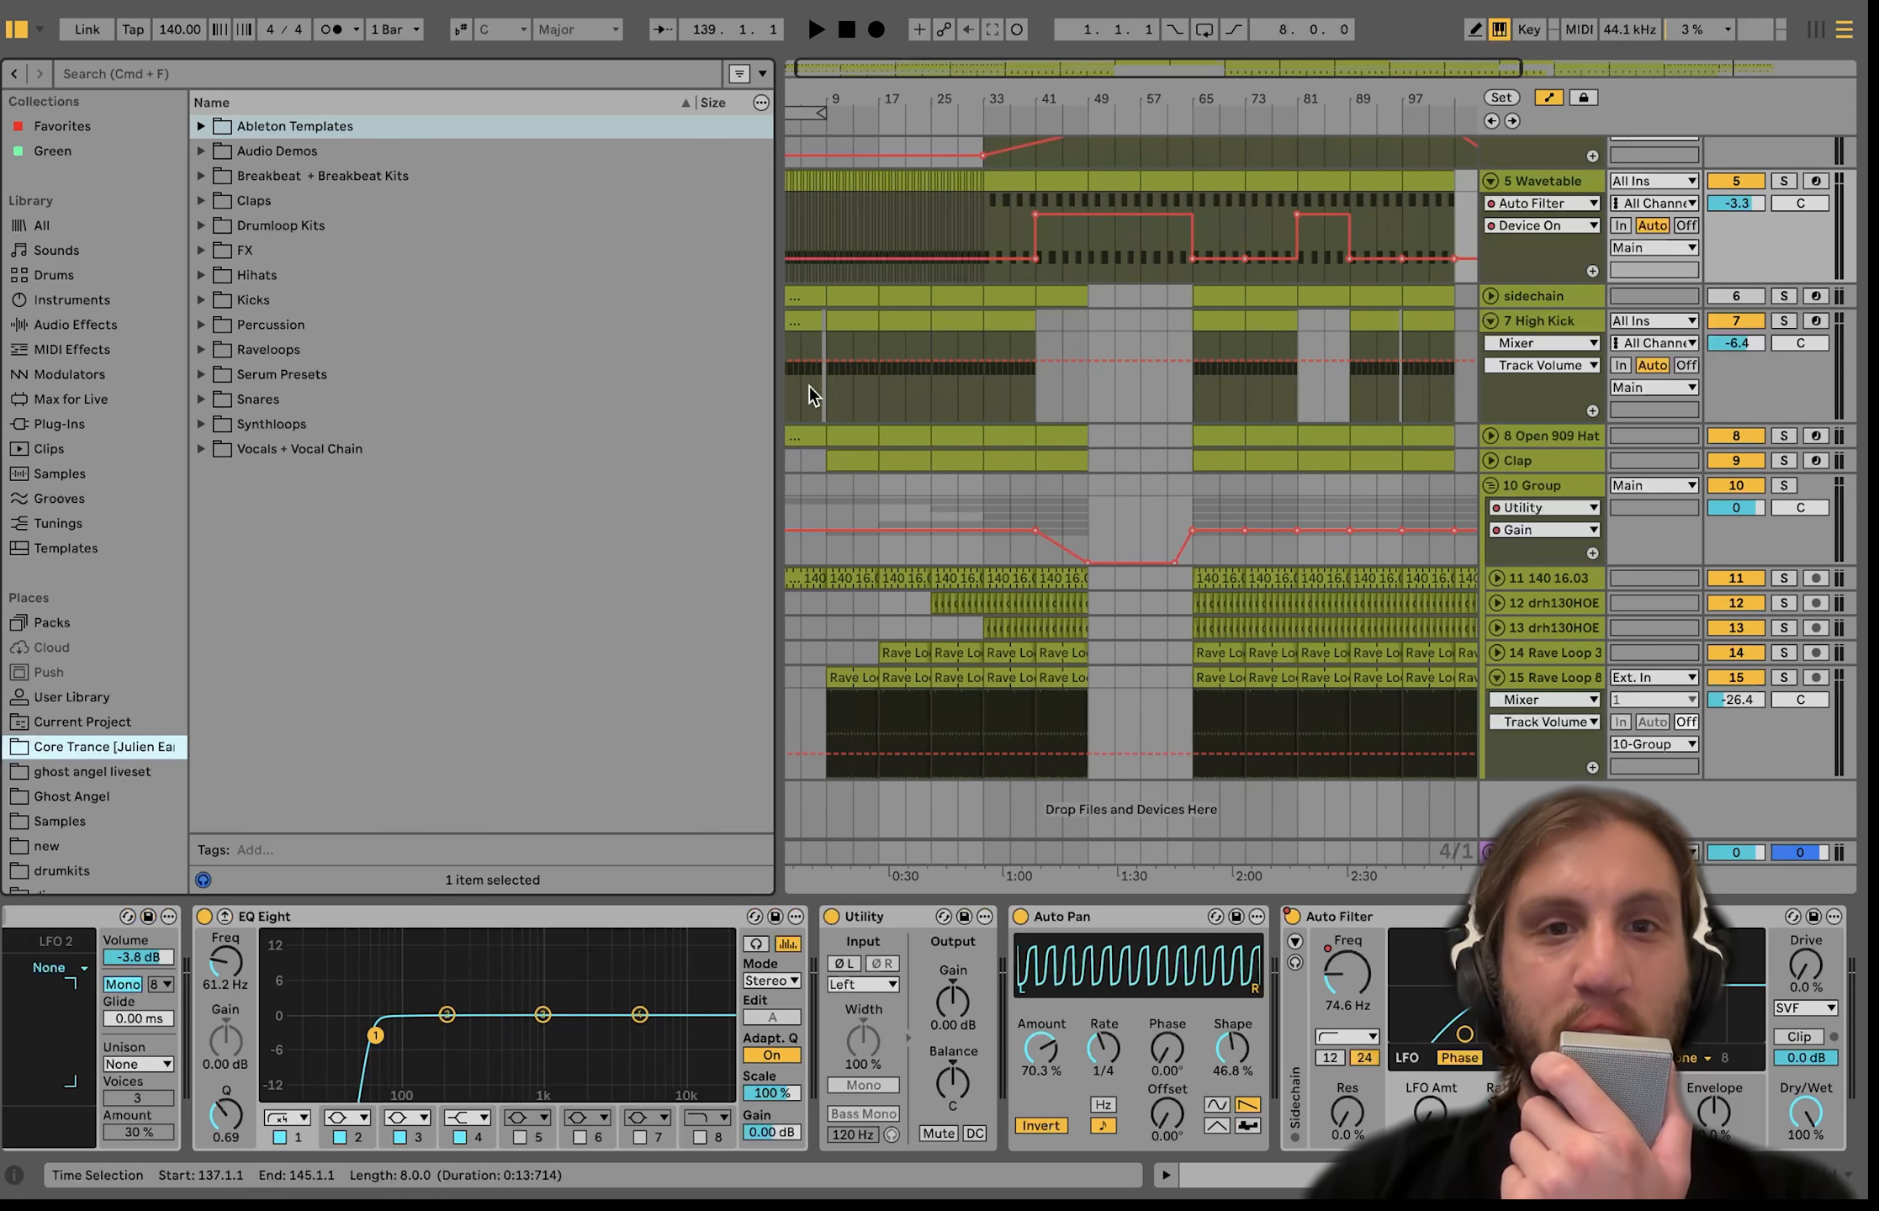
left_click(822, 391)
key("minus")
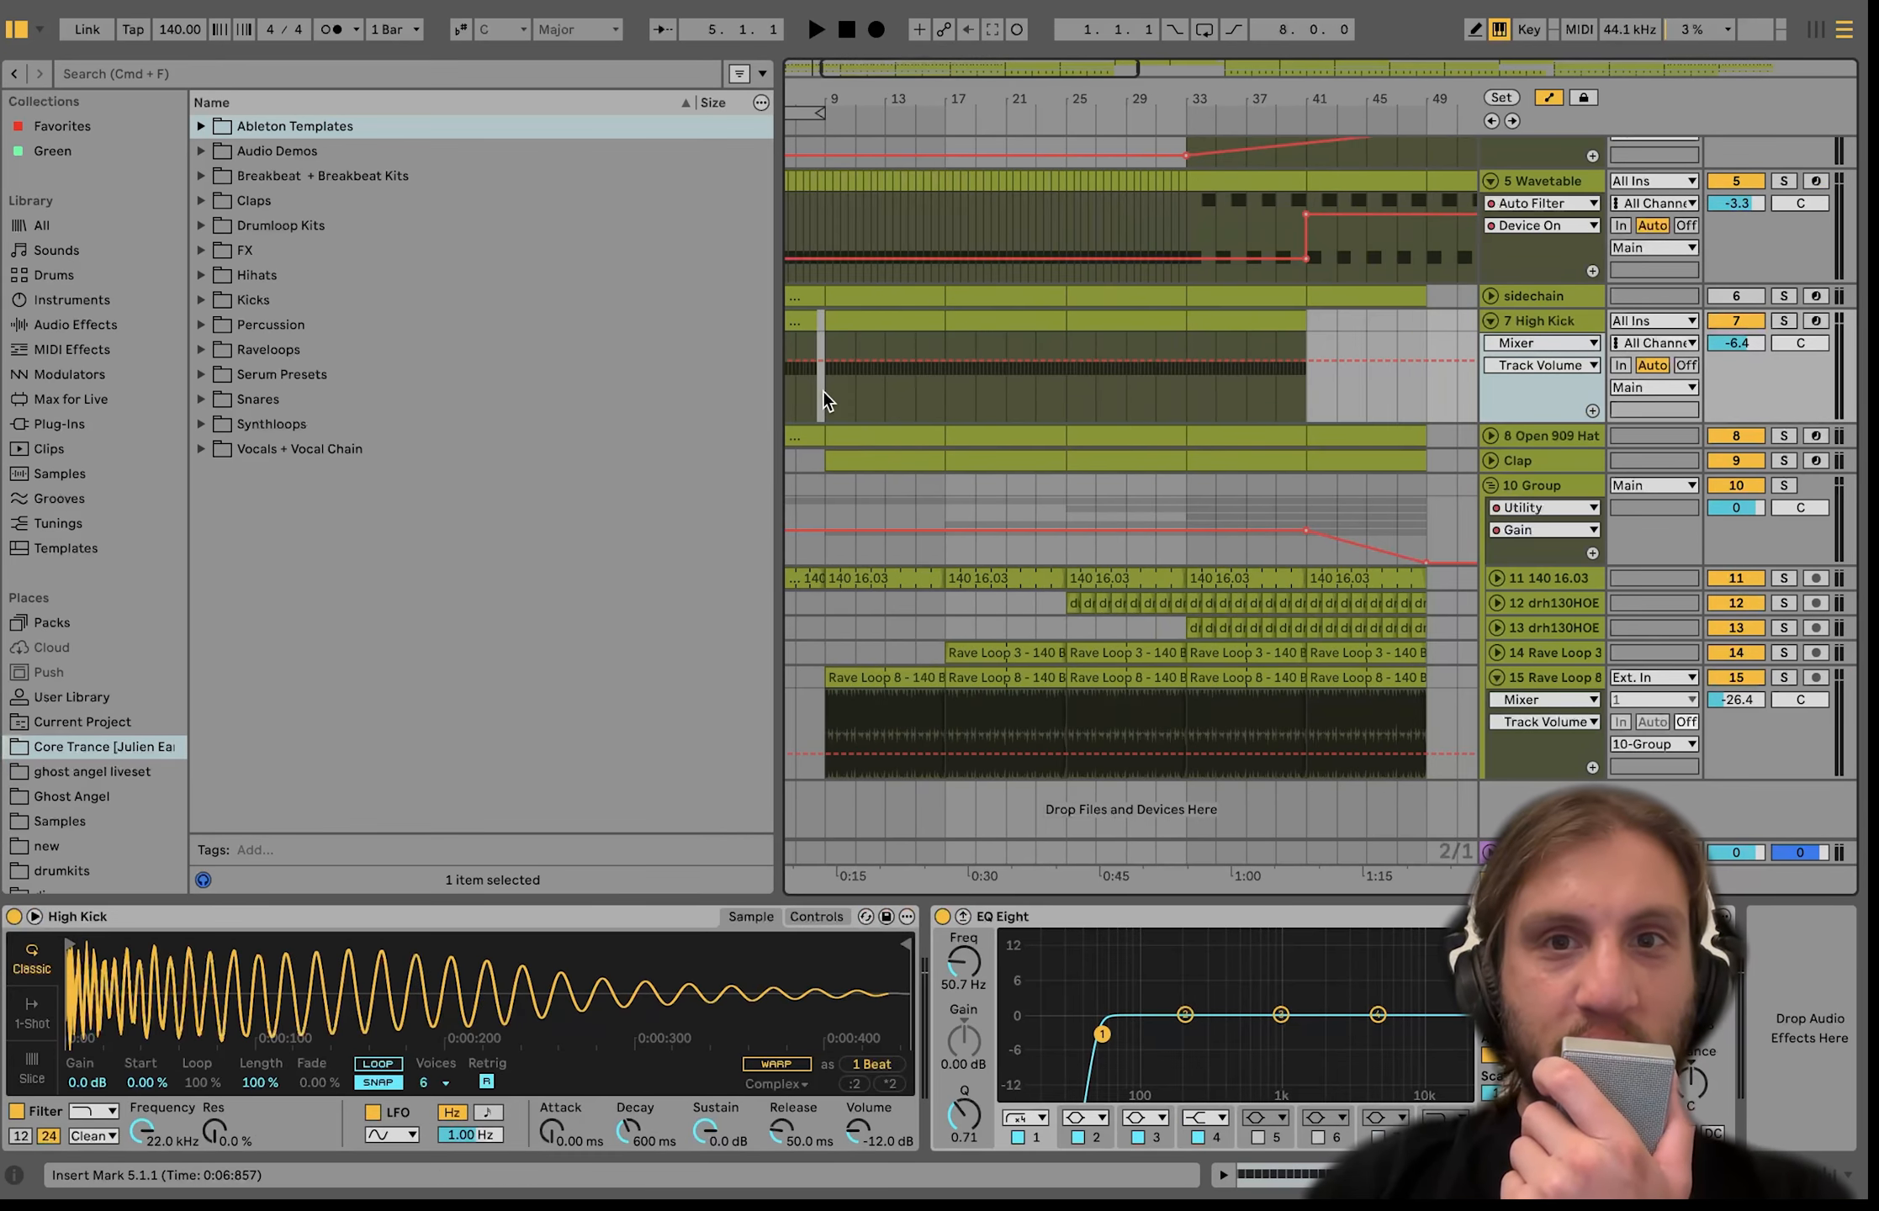
scroll(1144, 369, "up", 5)
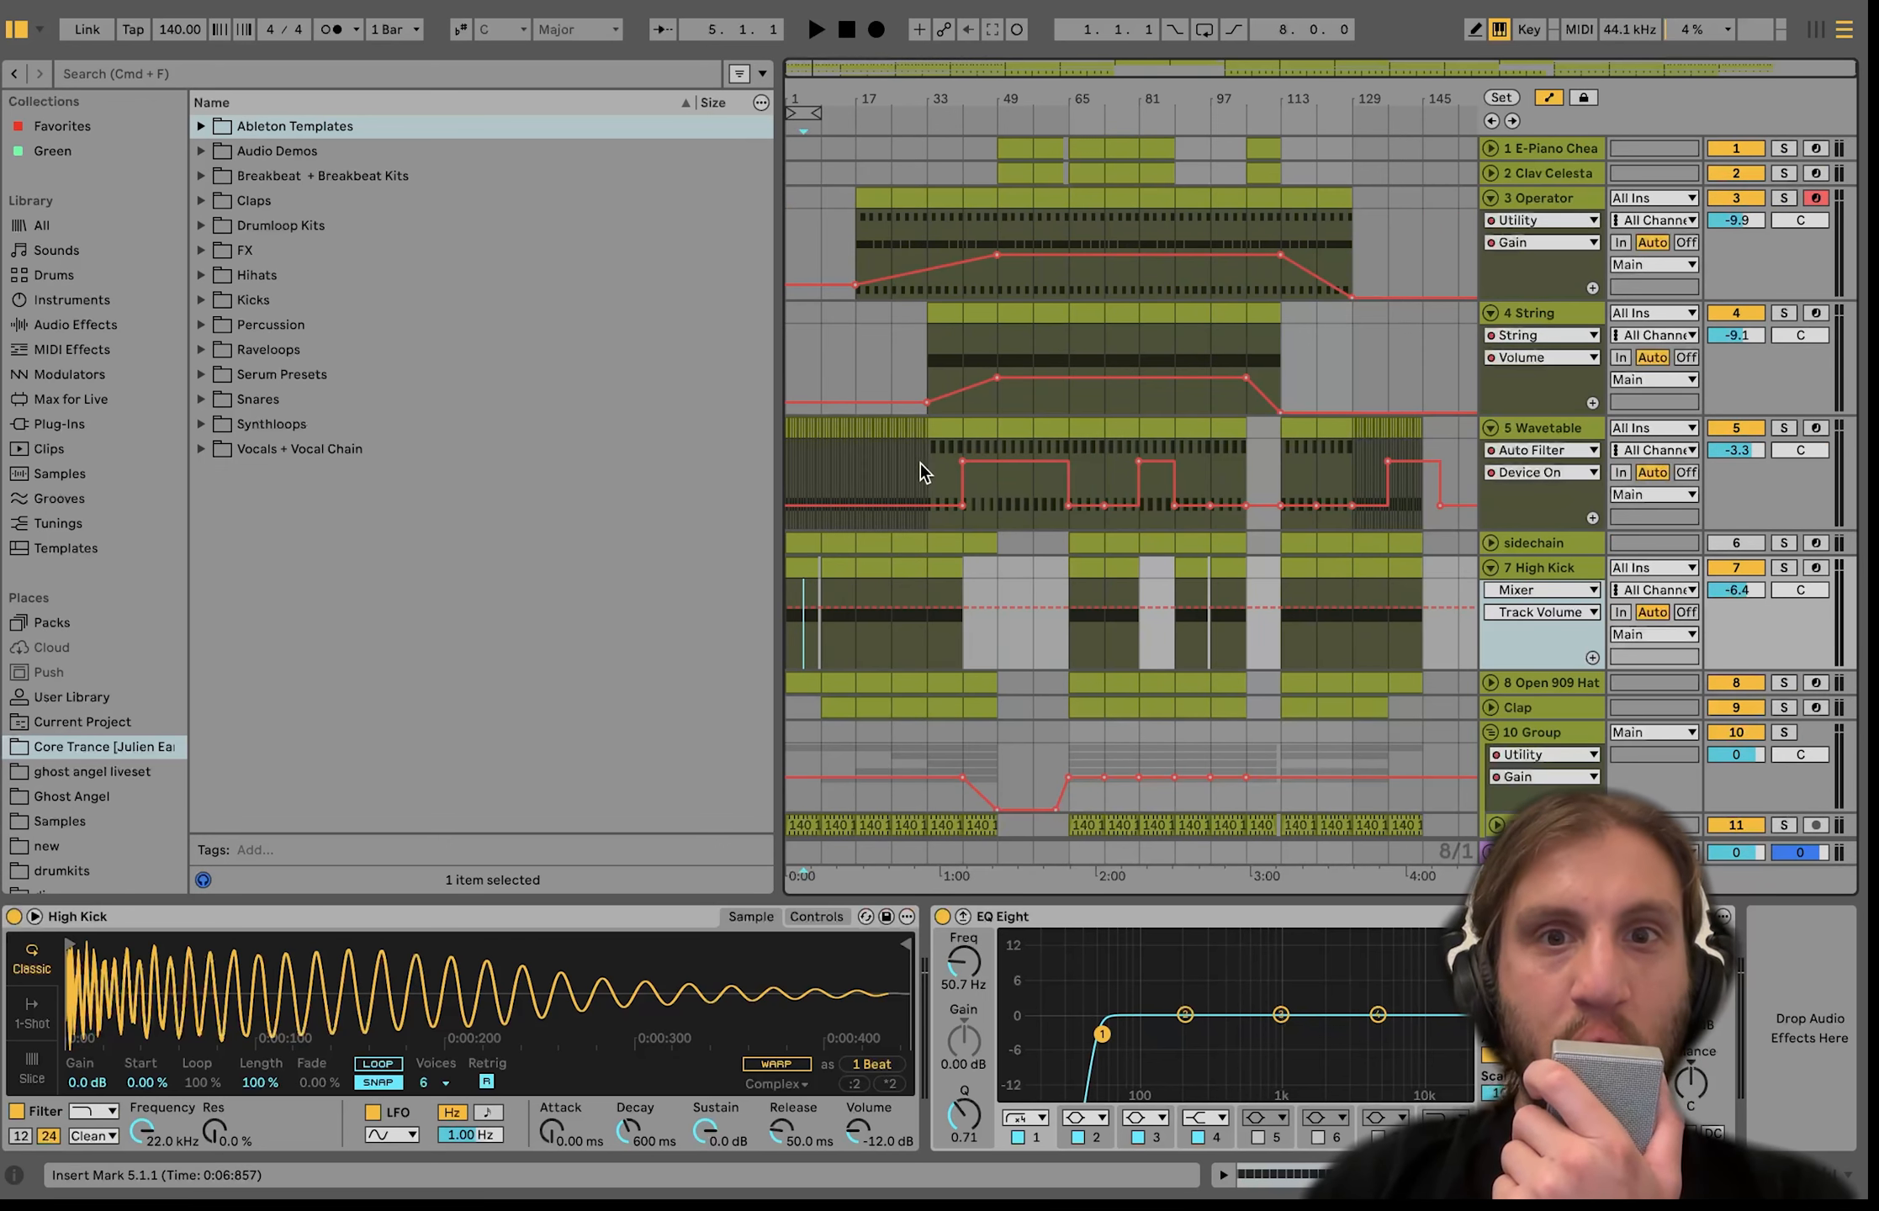
Examine the Wavetable clips at bars 33 to 41 and 65 to 73 along with the loops beneath them.
left_click_drag(925, 464, 967, 423)
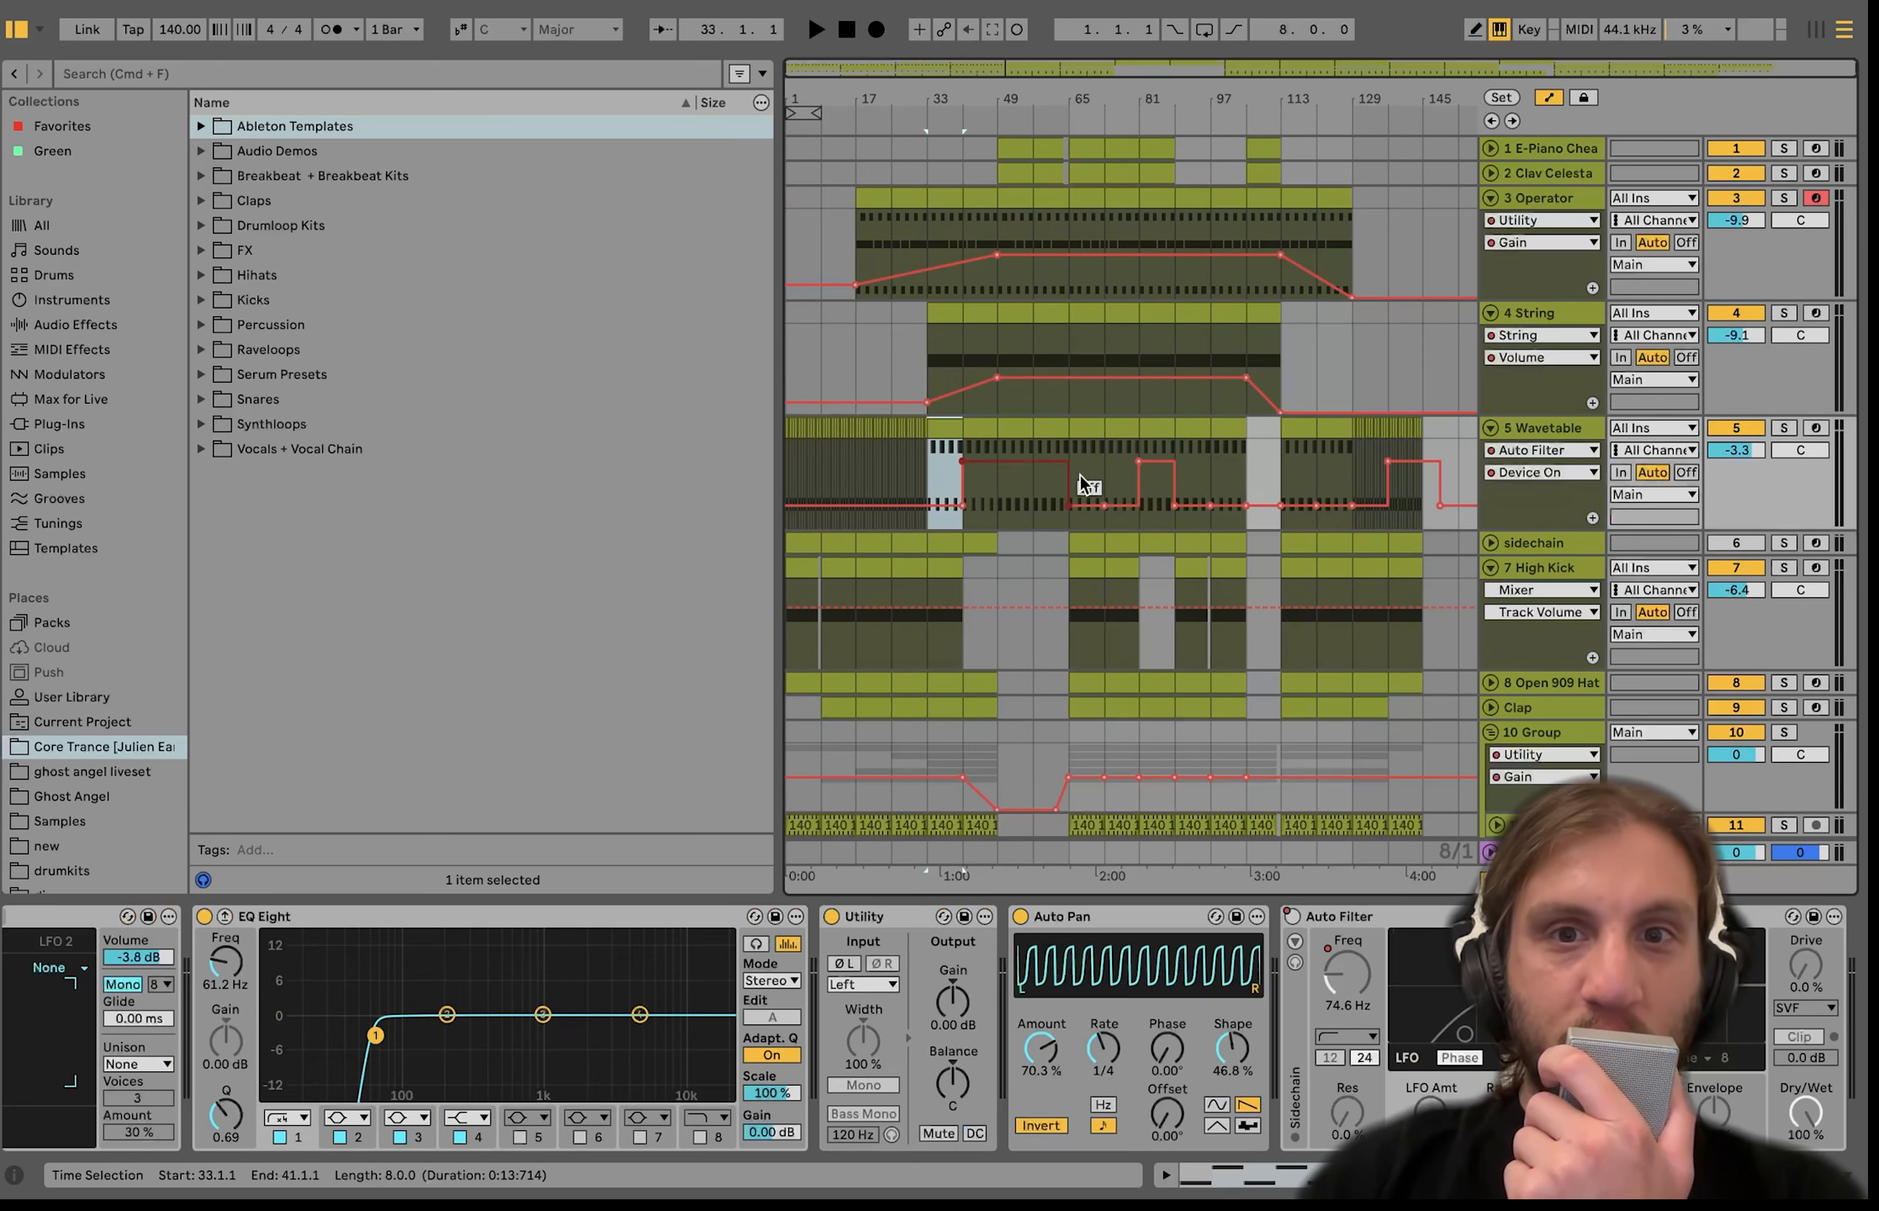
left_click(1026, 510)
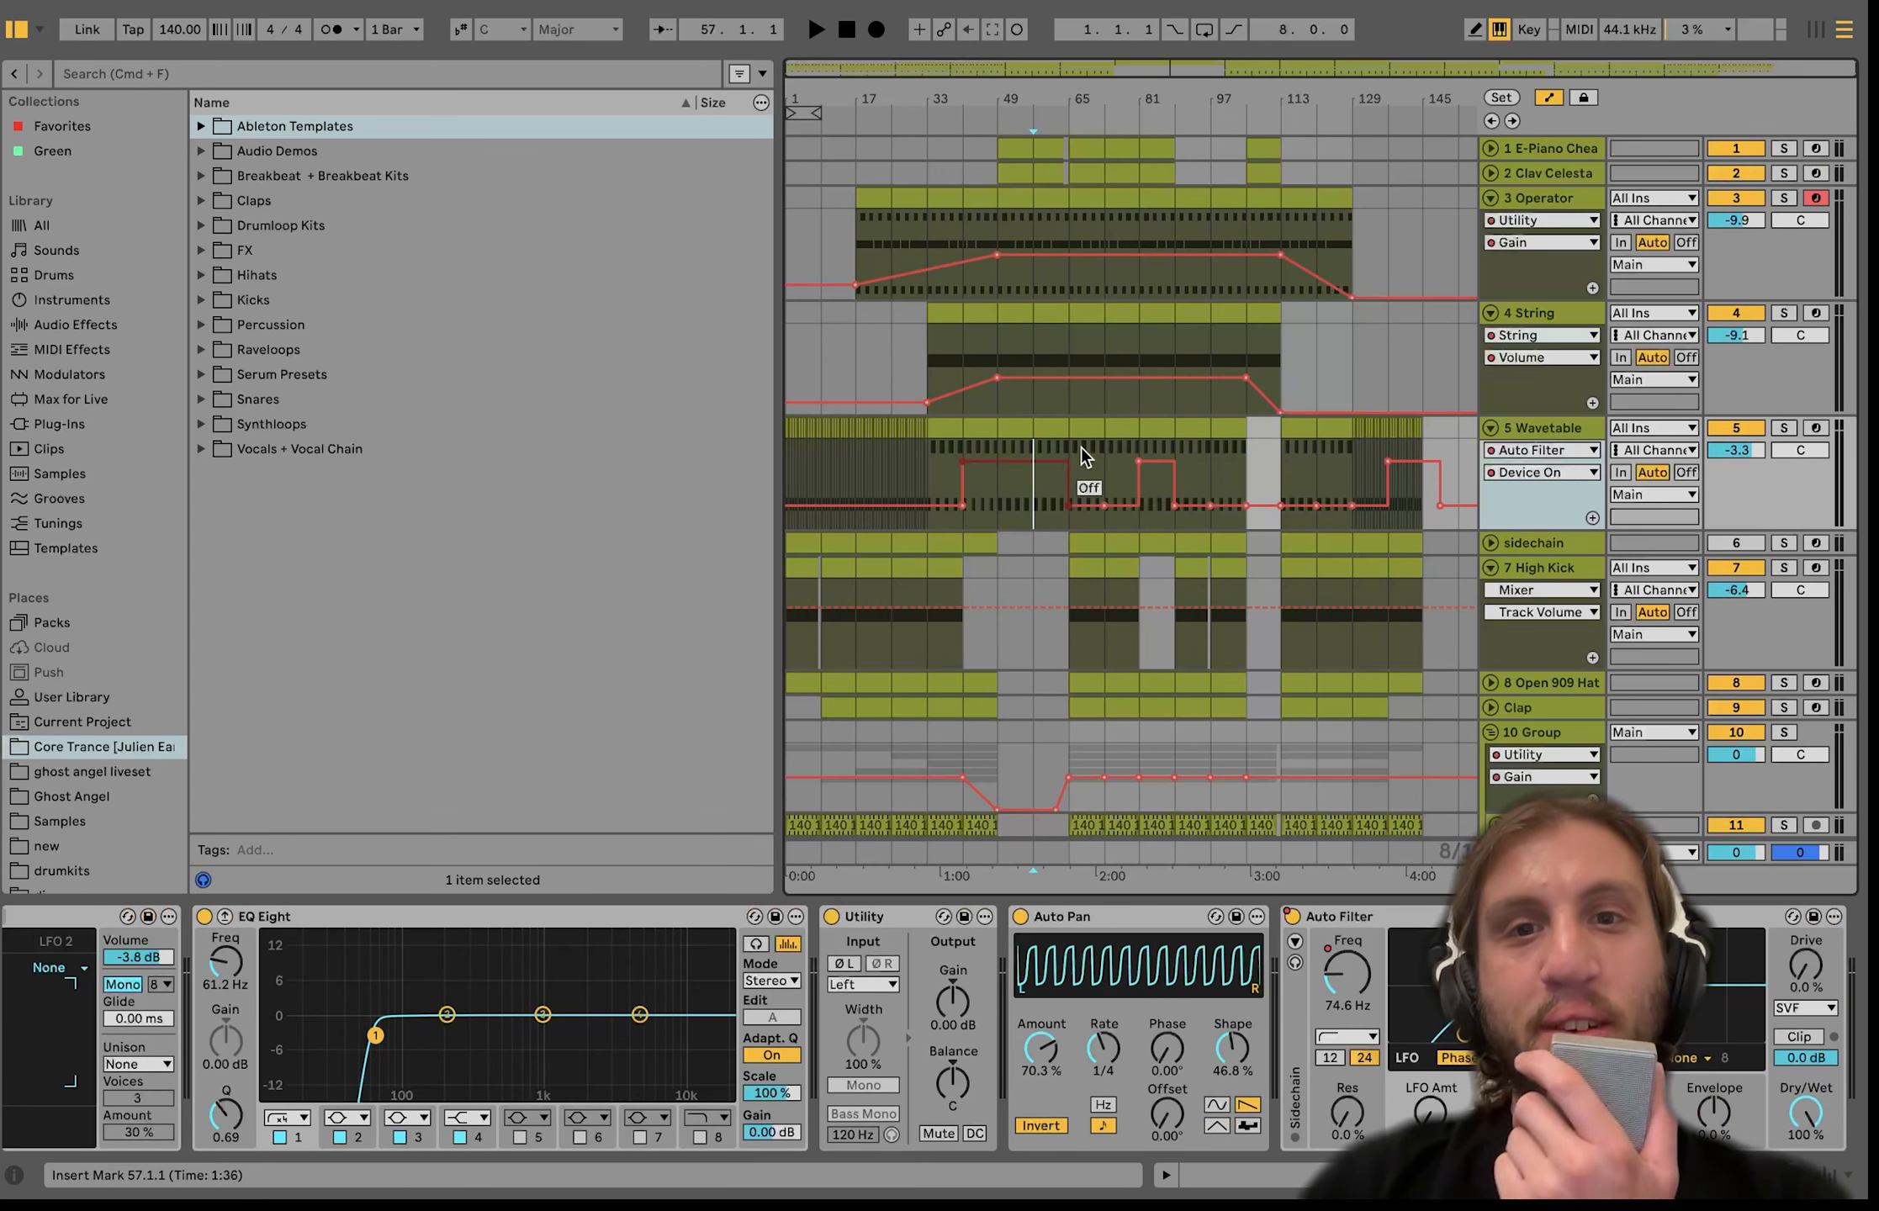
left_click_drag(1083, 454, 1081, 433)
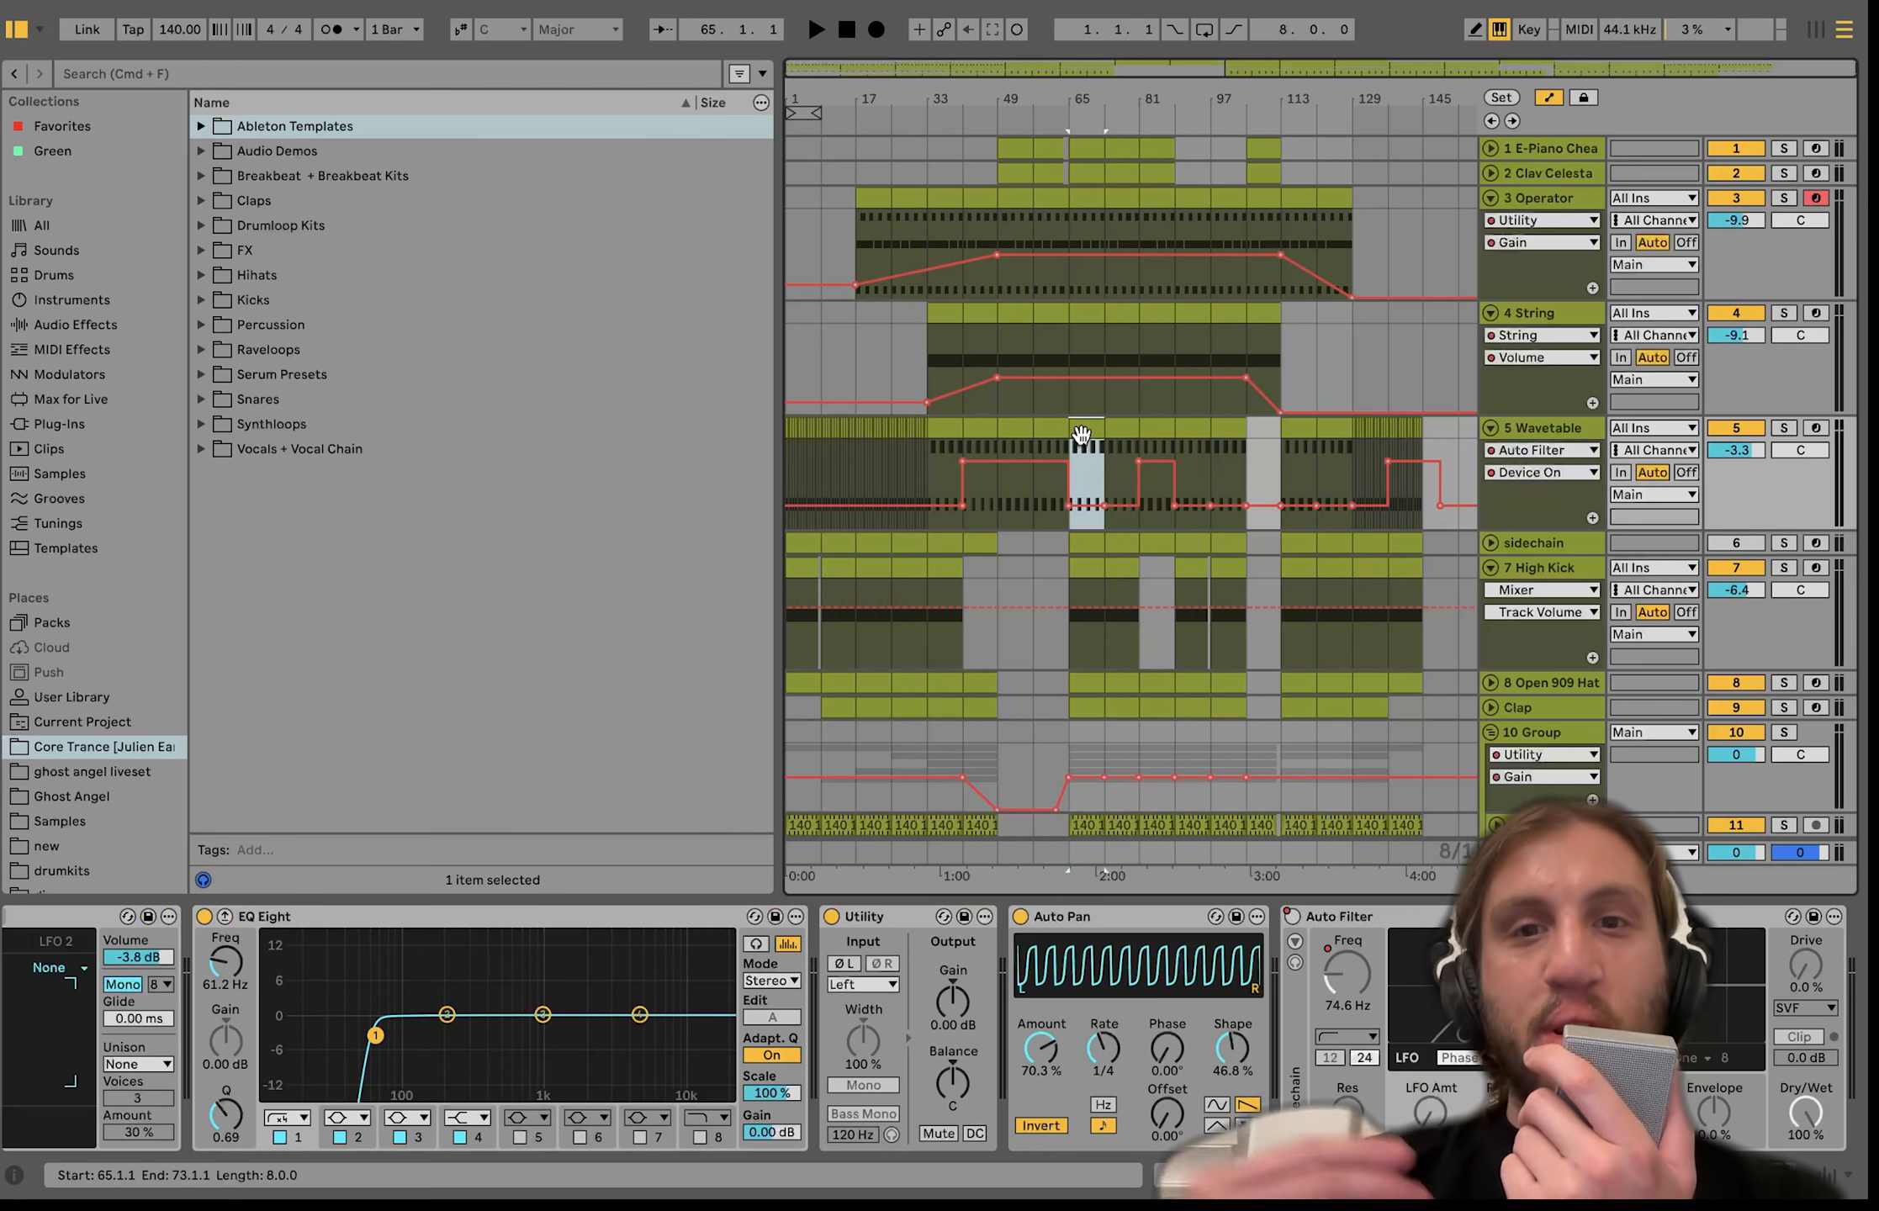
scroll(1080, 433, "down", 5)
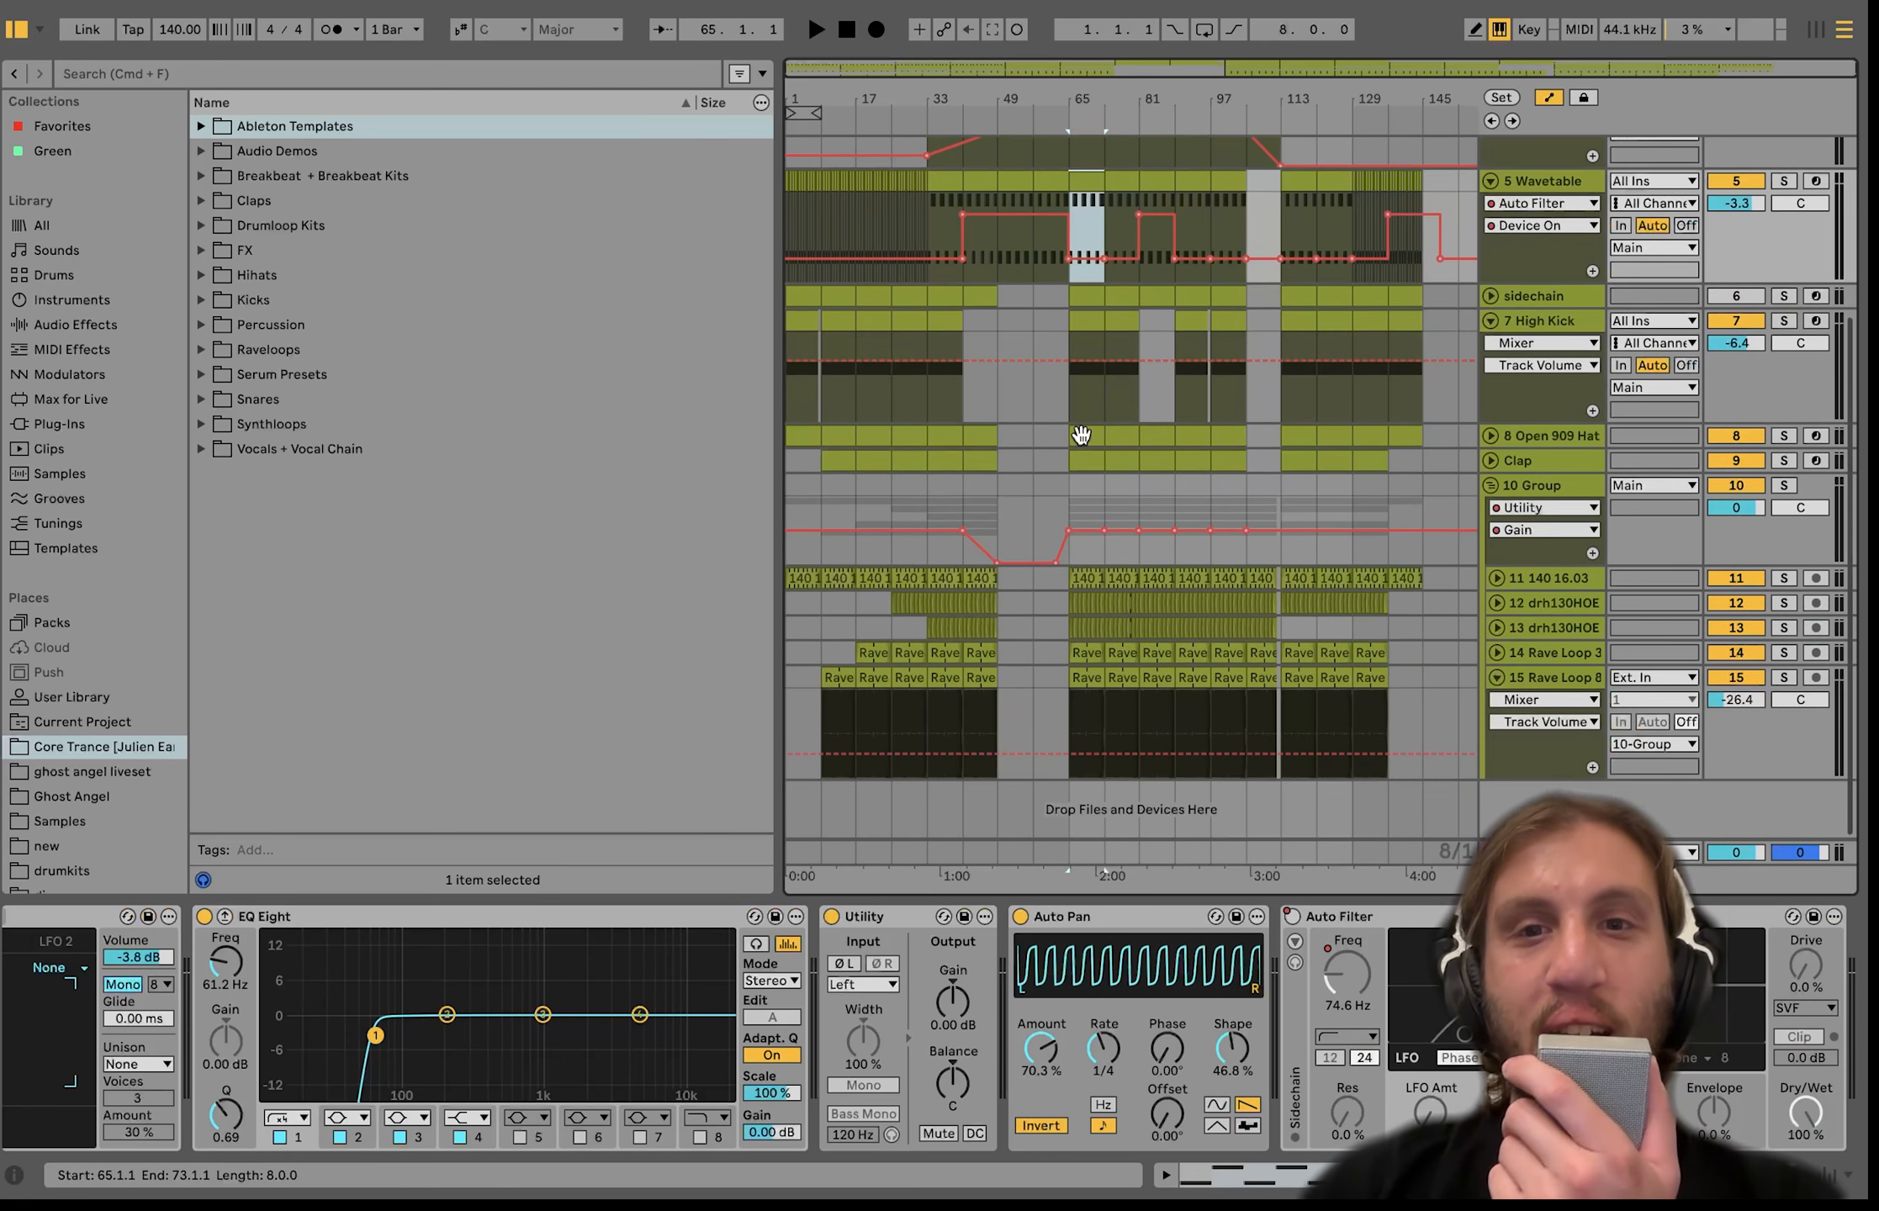
scroll(1080, 433, "up", 5)
scroll(1081, 435, "down", 5)
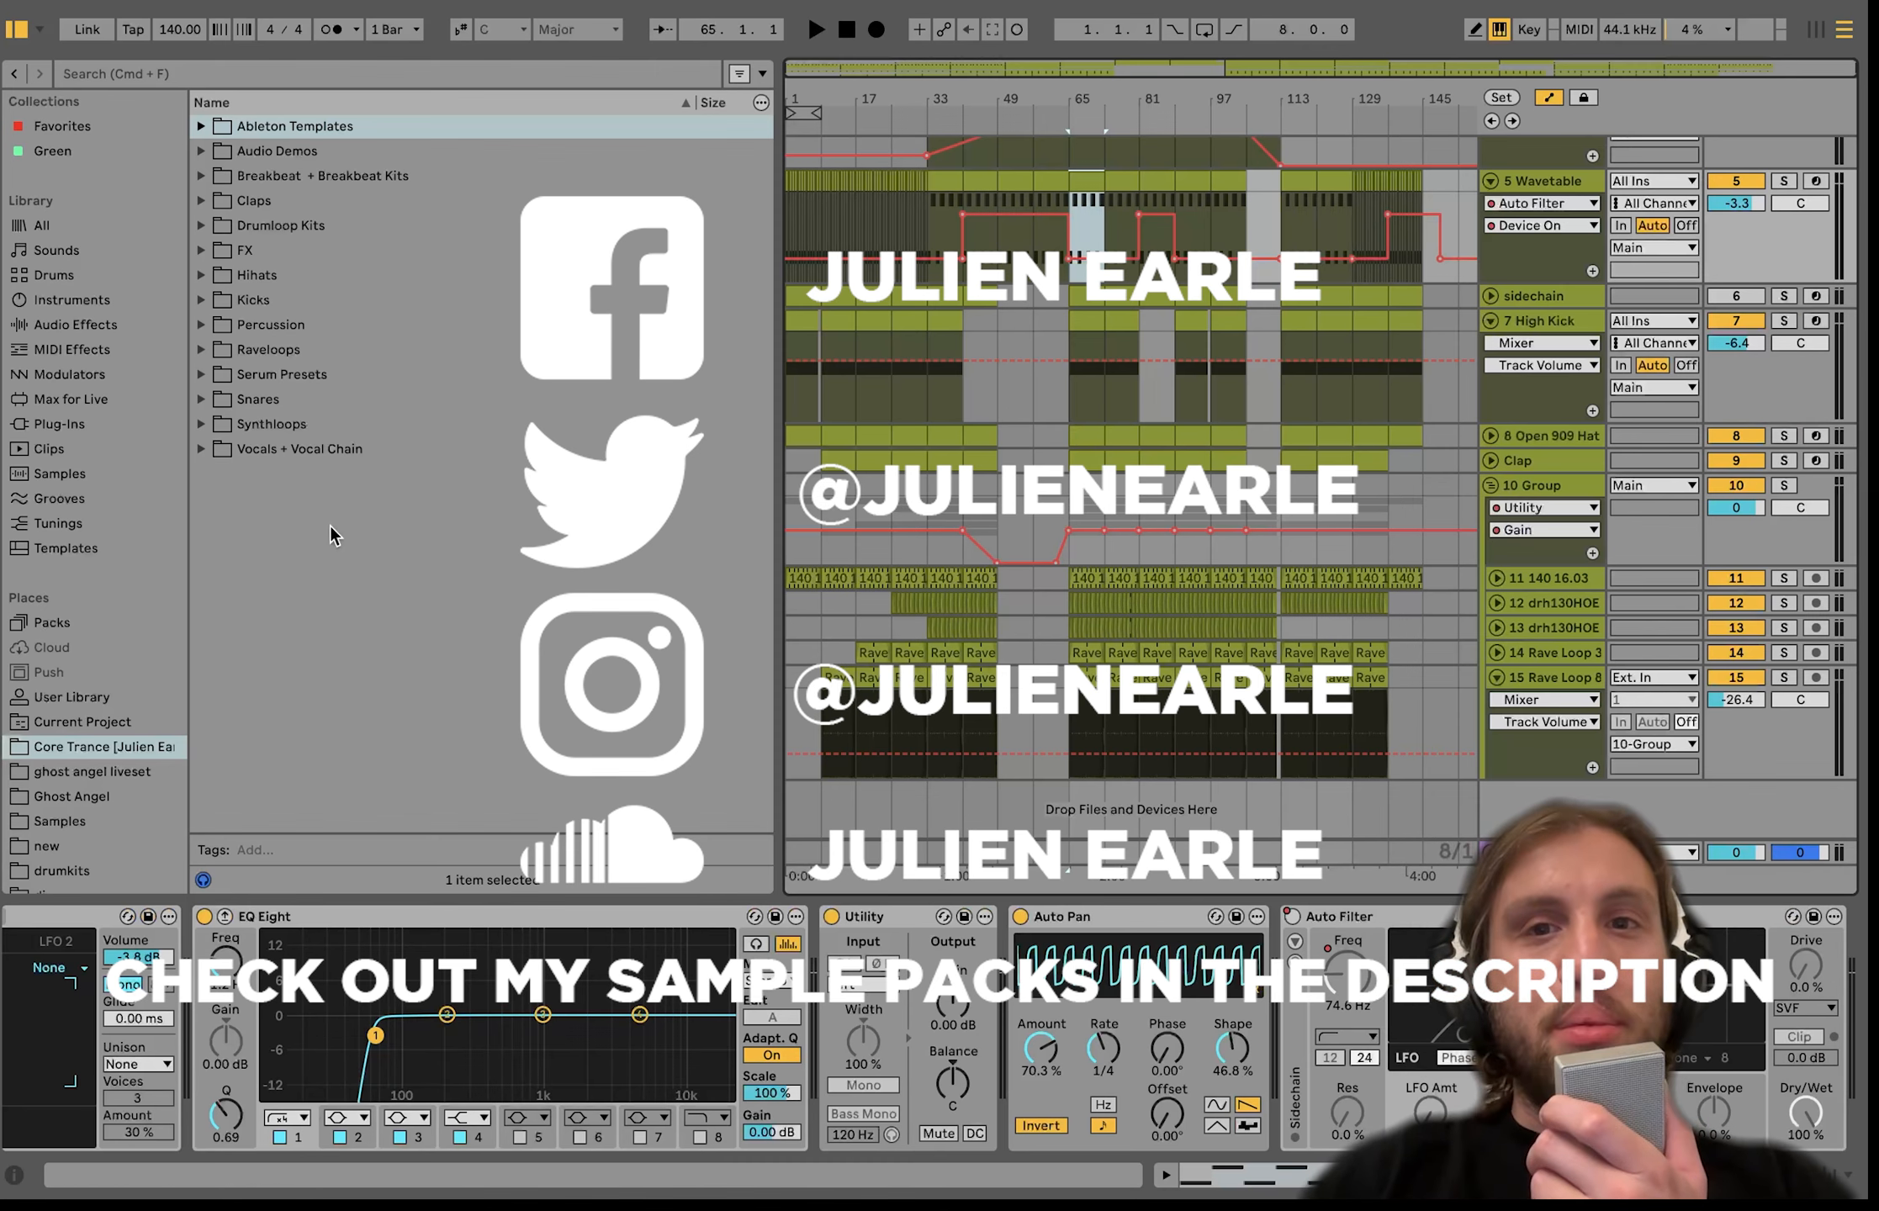
Fold all tracks, including the drum loop group, to show the whole arrangement compactly.
scroll(1178, 420, "up", 5)
left_click(1556, 202)
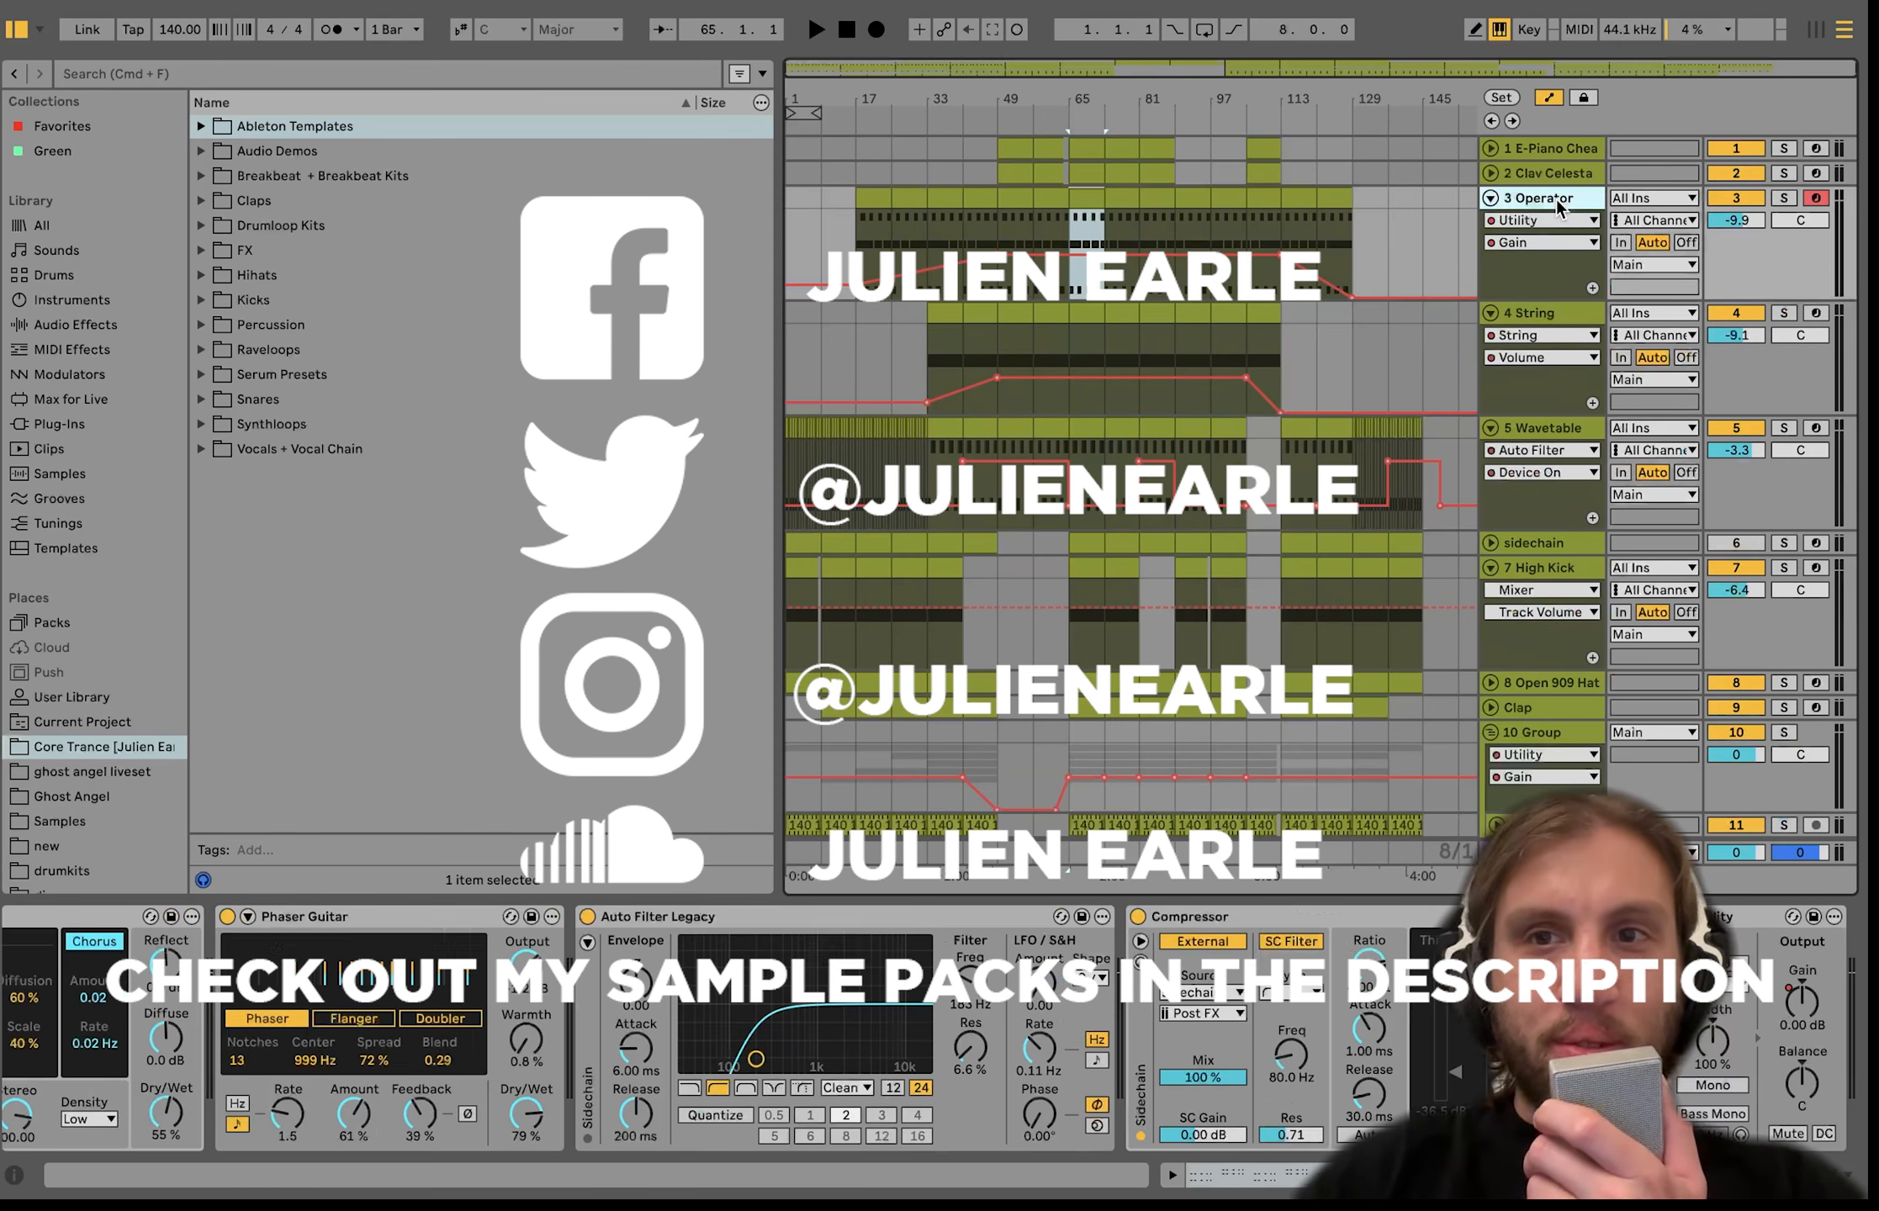
key("super+a")
key("Left")
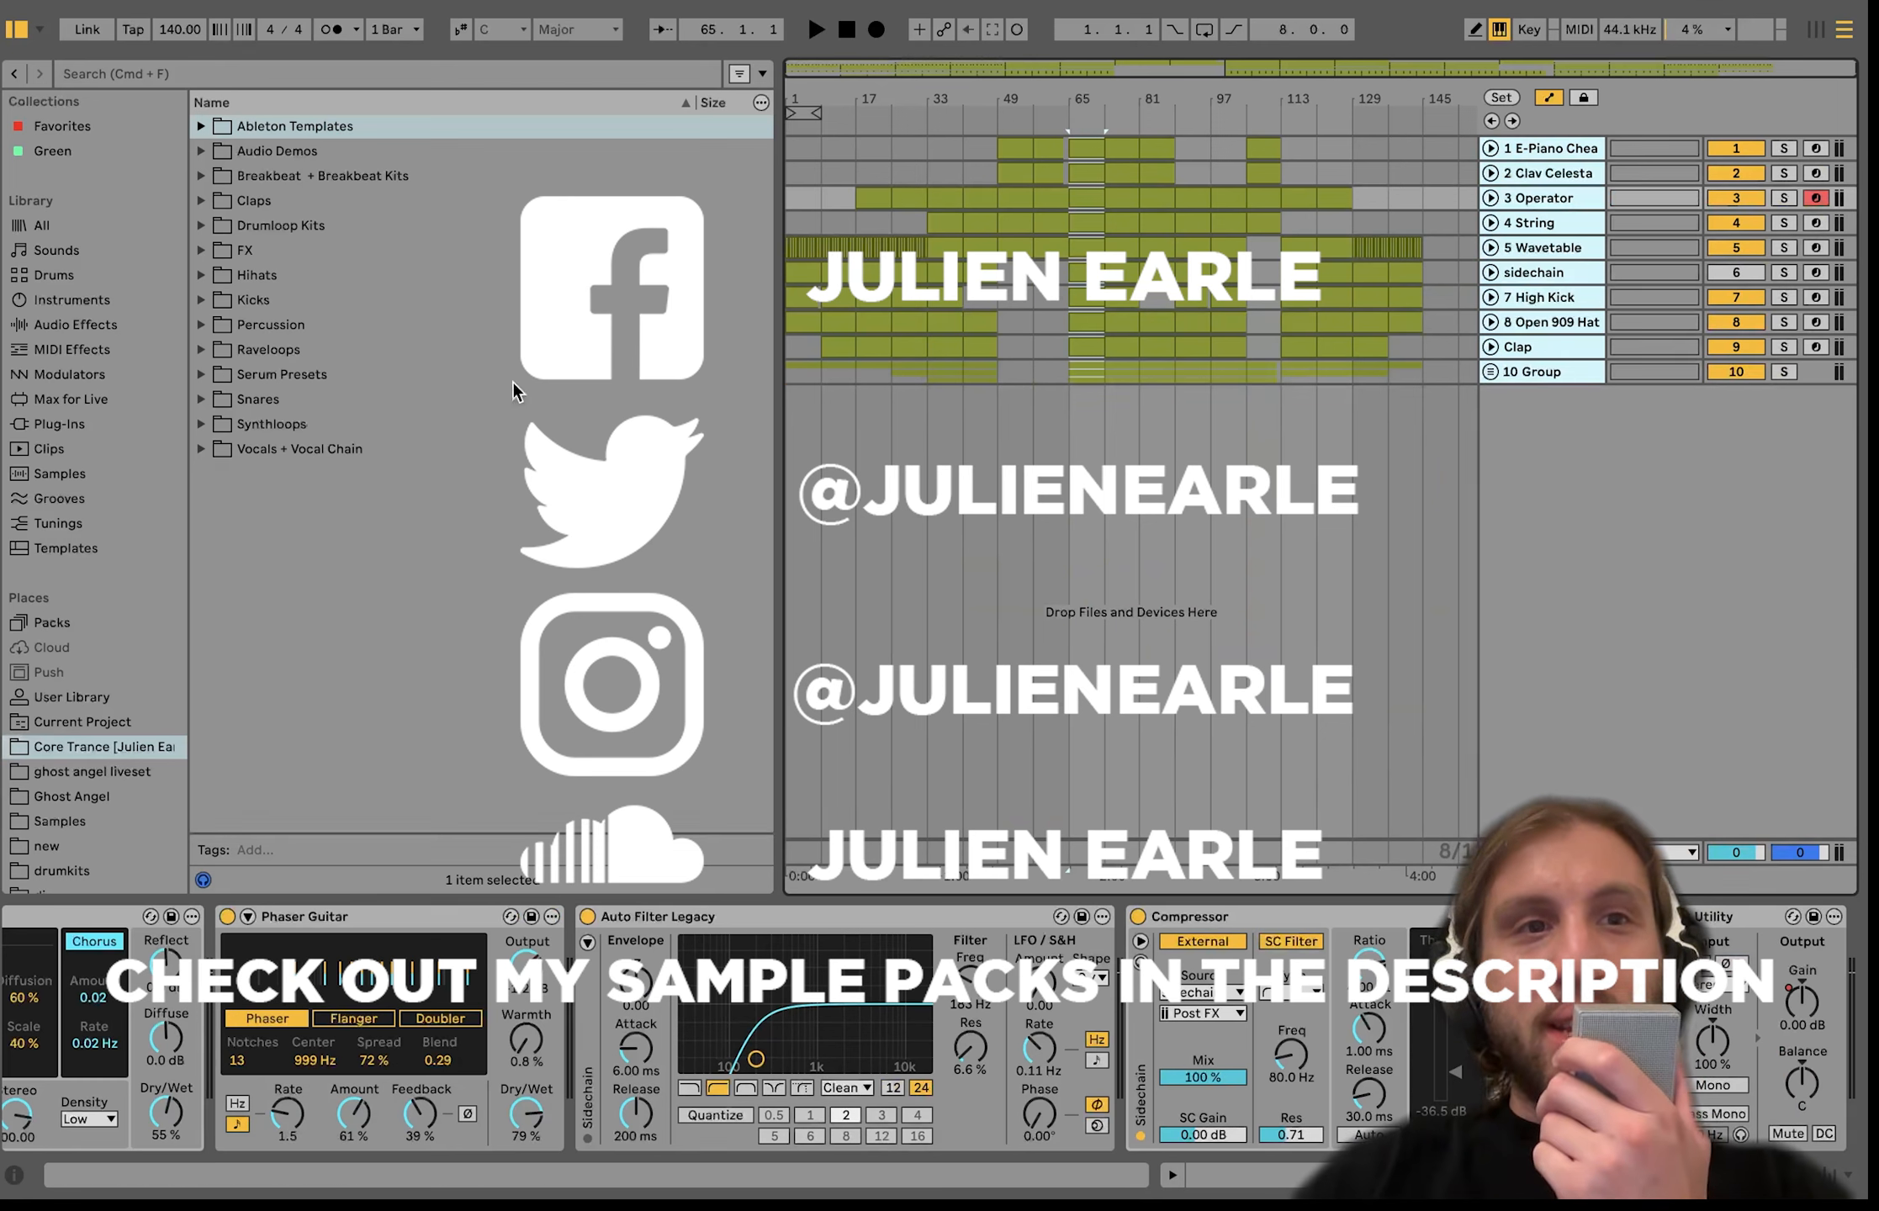